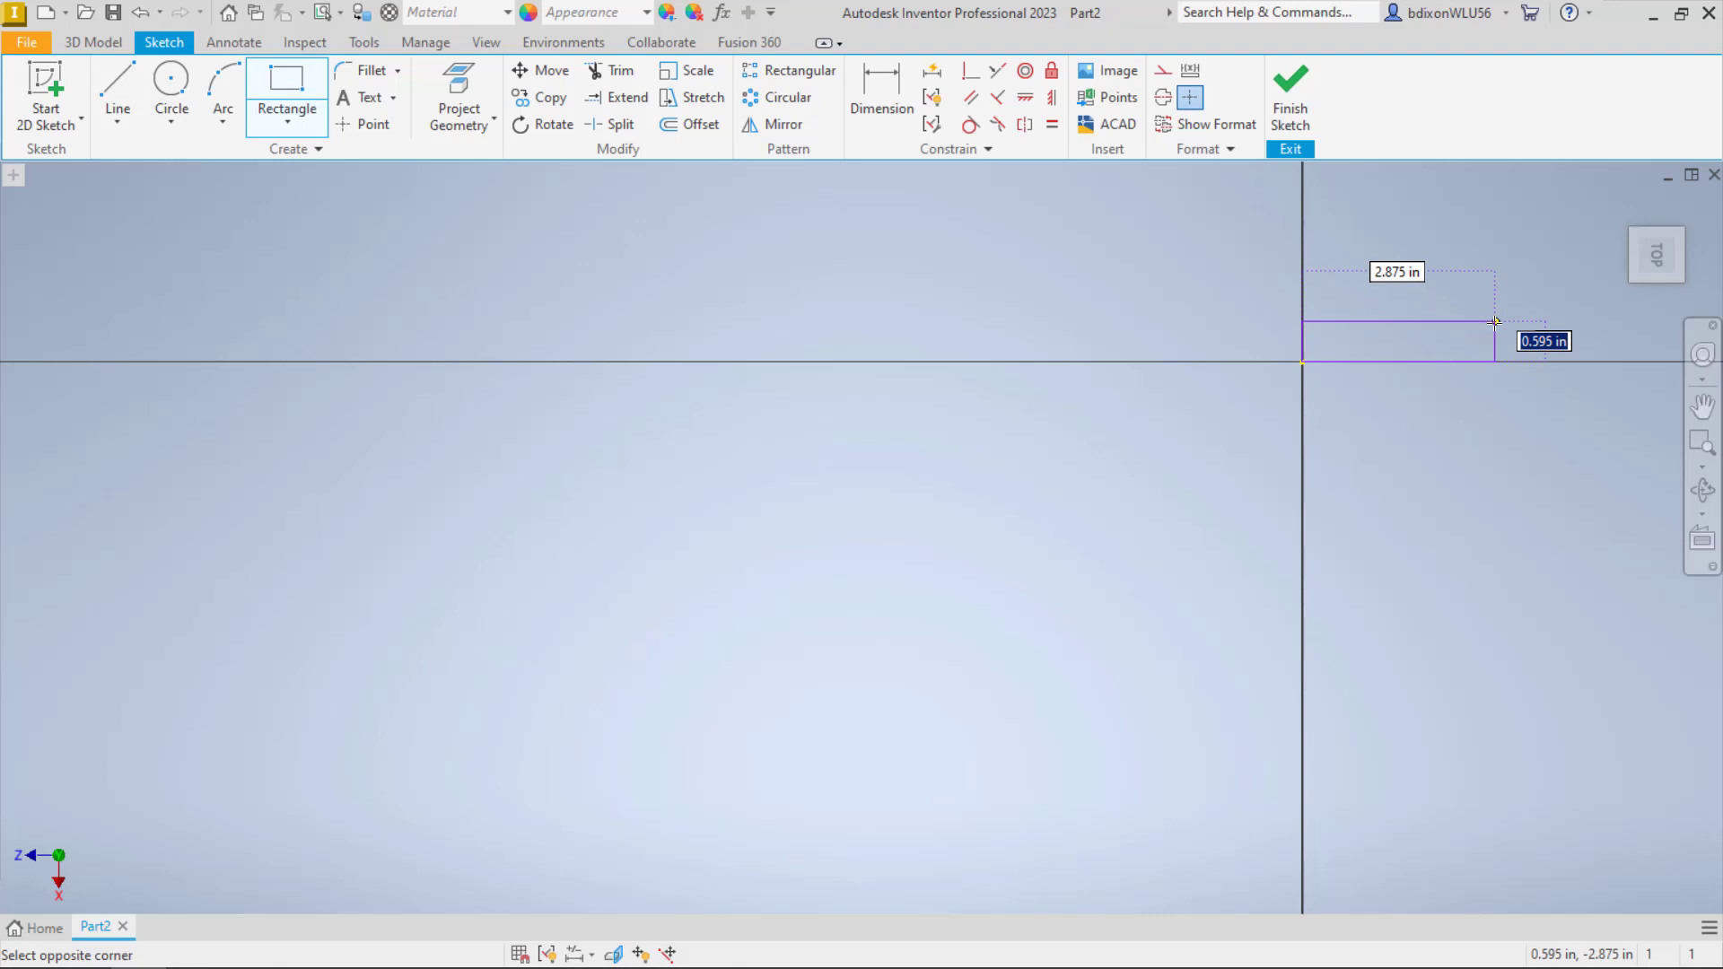
Complete the rectangle from the sketch origin at 3.75 in high and 16.75 in long
text(3.75)
key(Tab)
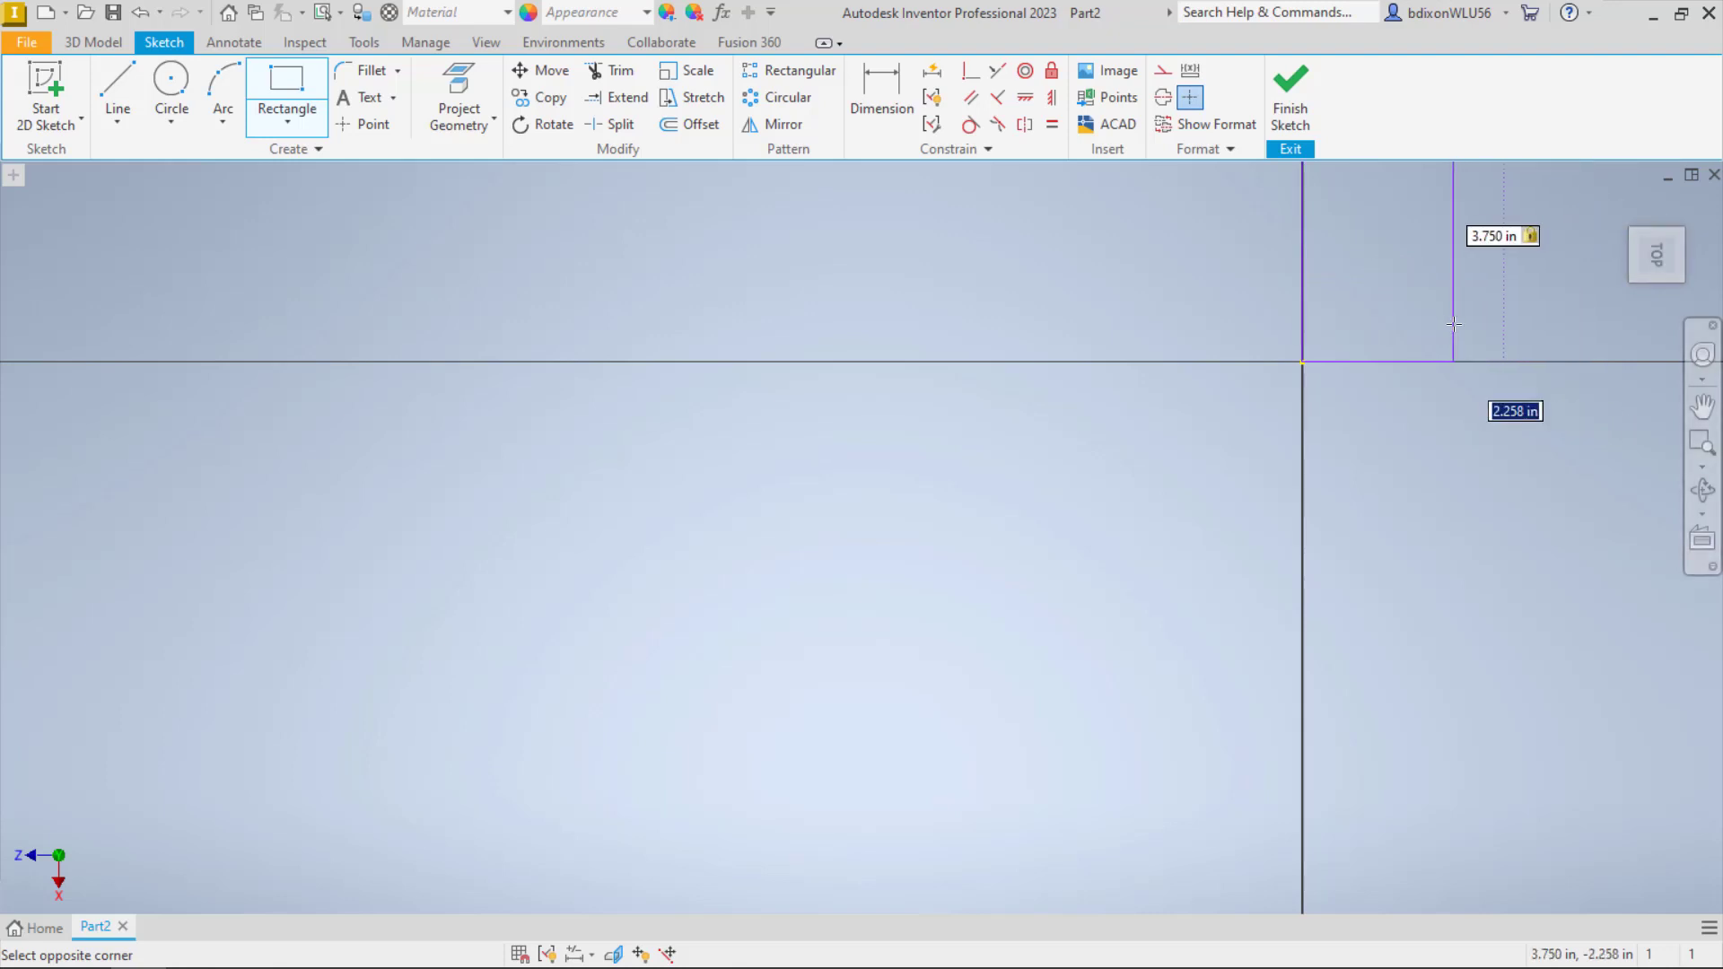
scroll(1461, 331, up, 5)
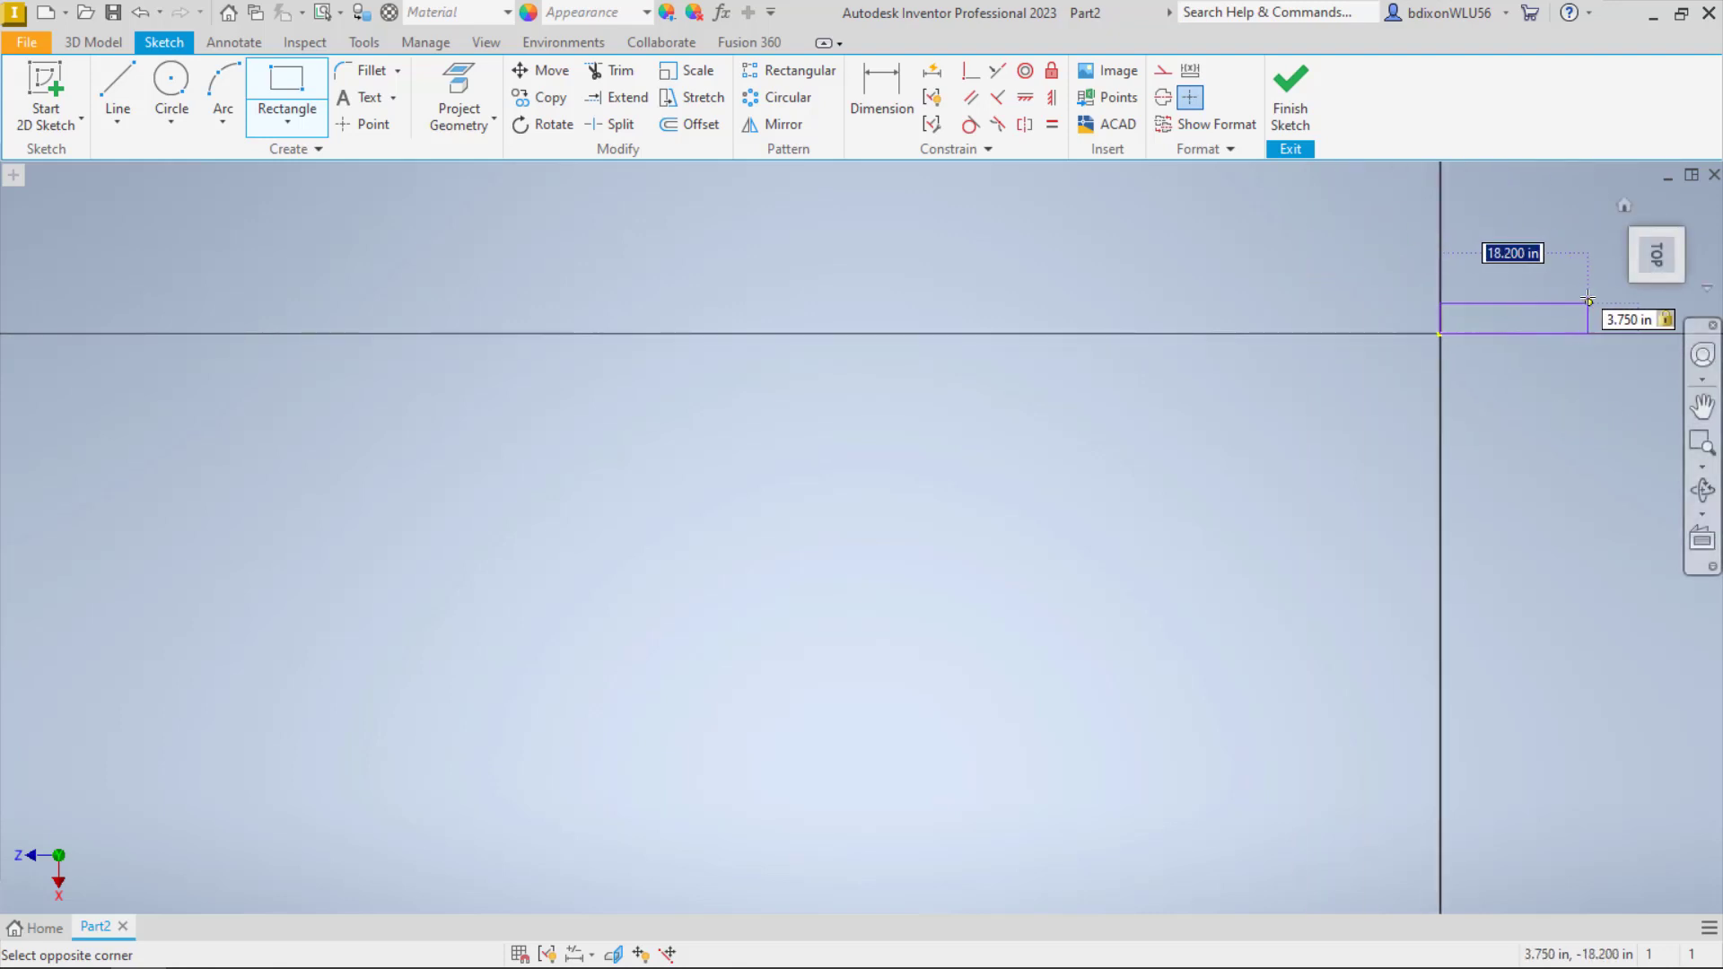
text(16)
key(Return)
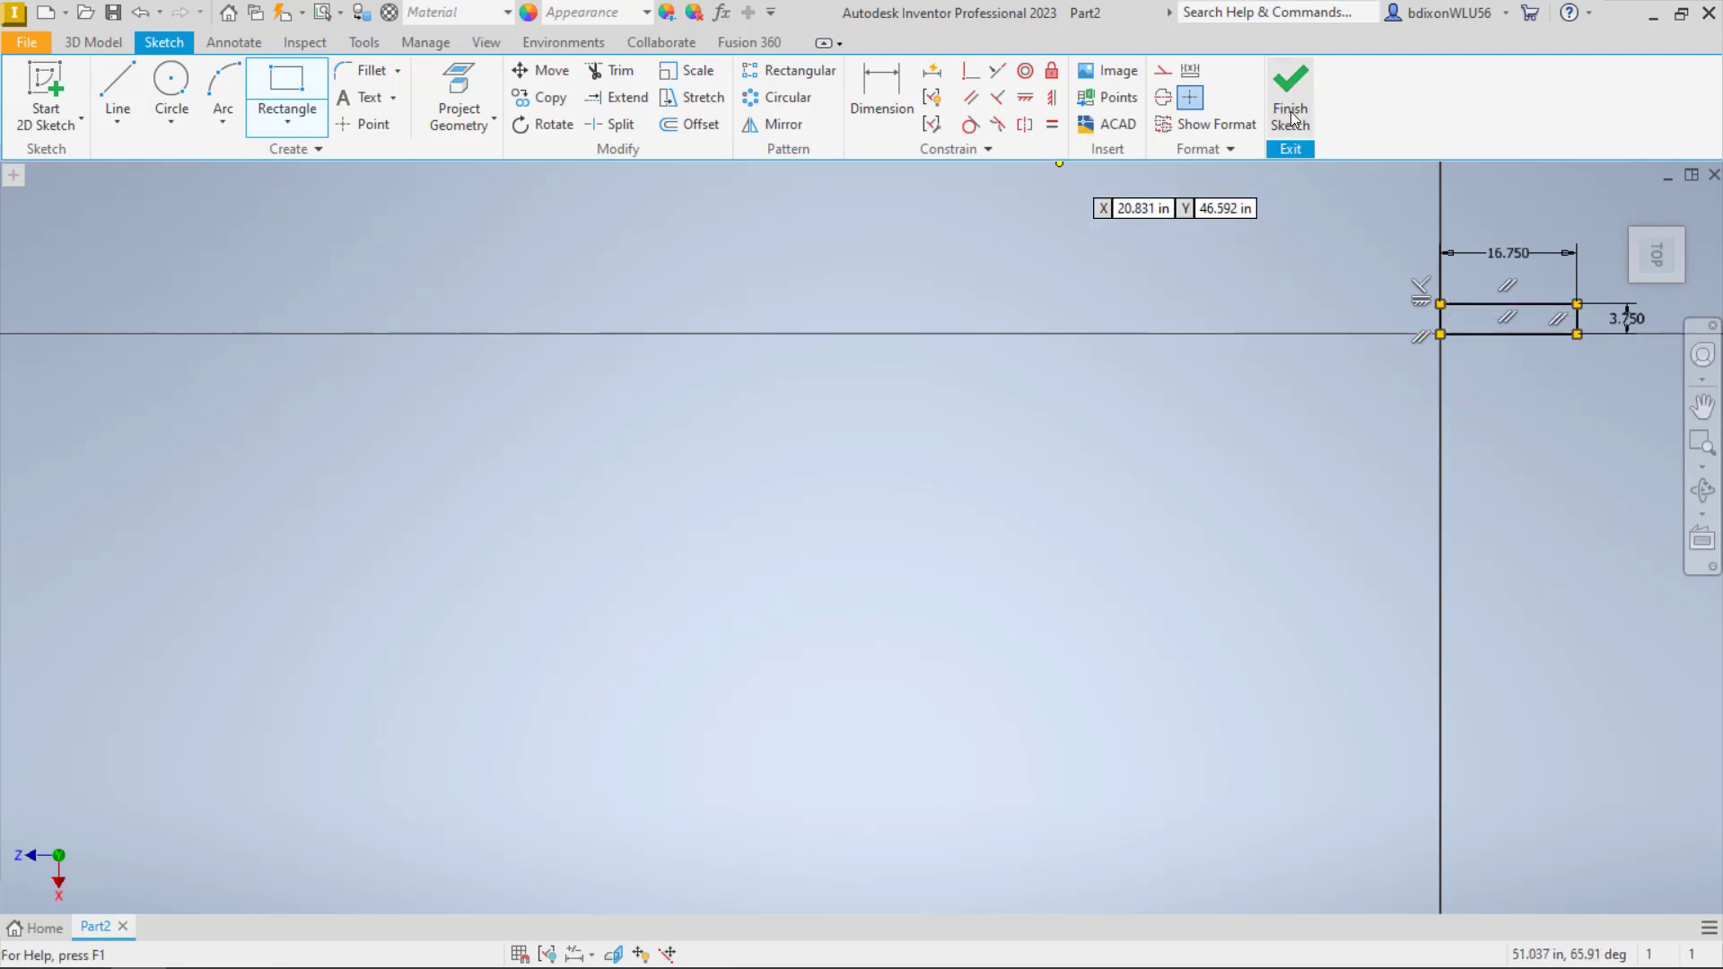
Sketch a 0.5 in diameter circle inside the rectangle near its left end
click(179, 82)
scroll(1588, 323, up, 4)
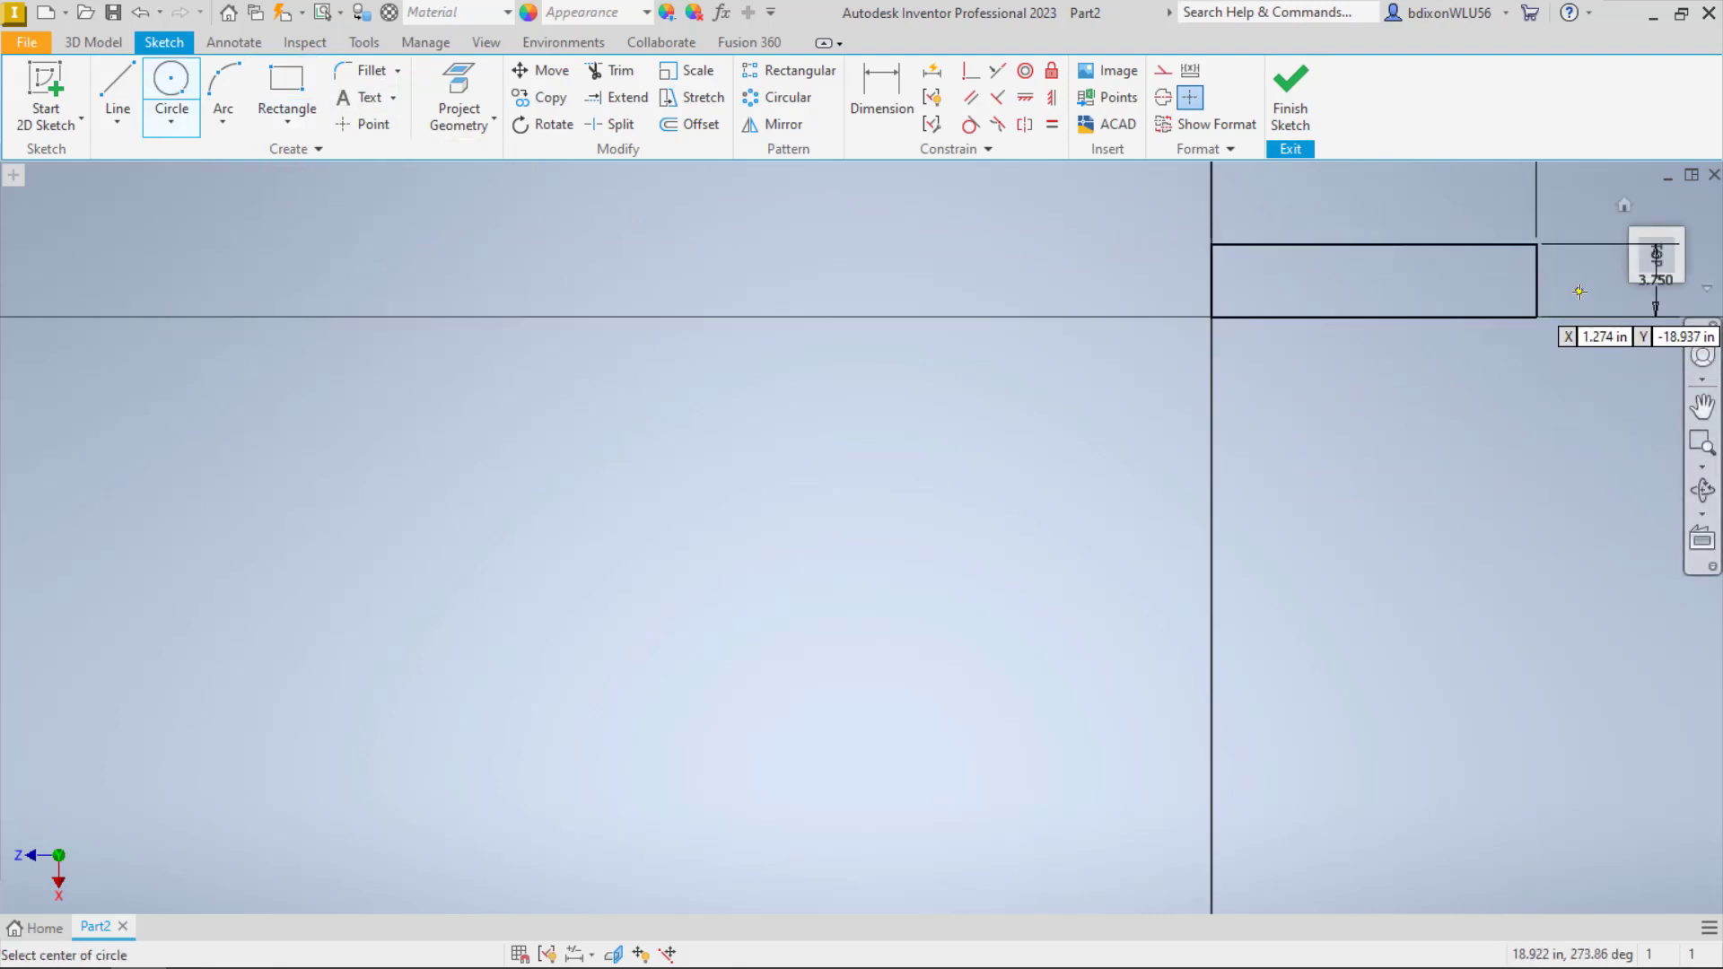
scroll(1293, 261, up, 3)
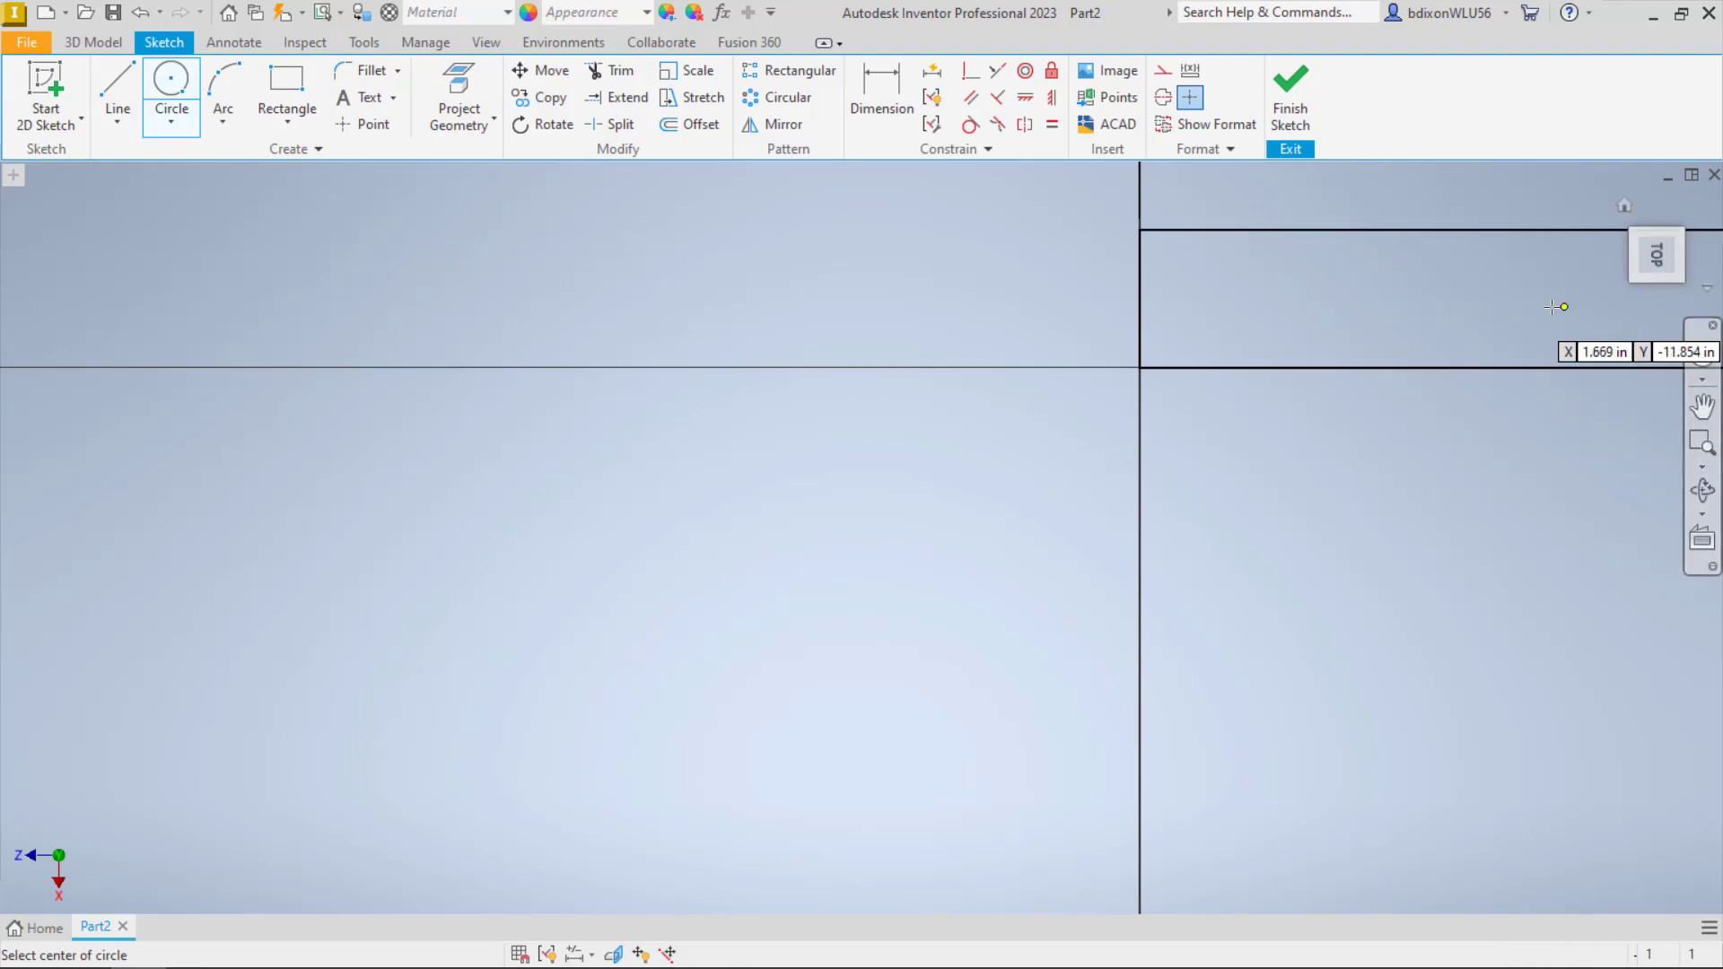
middle_drag(1554, 307, 1282, 416)
click(945, 416)
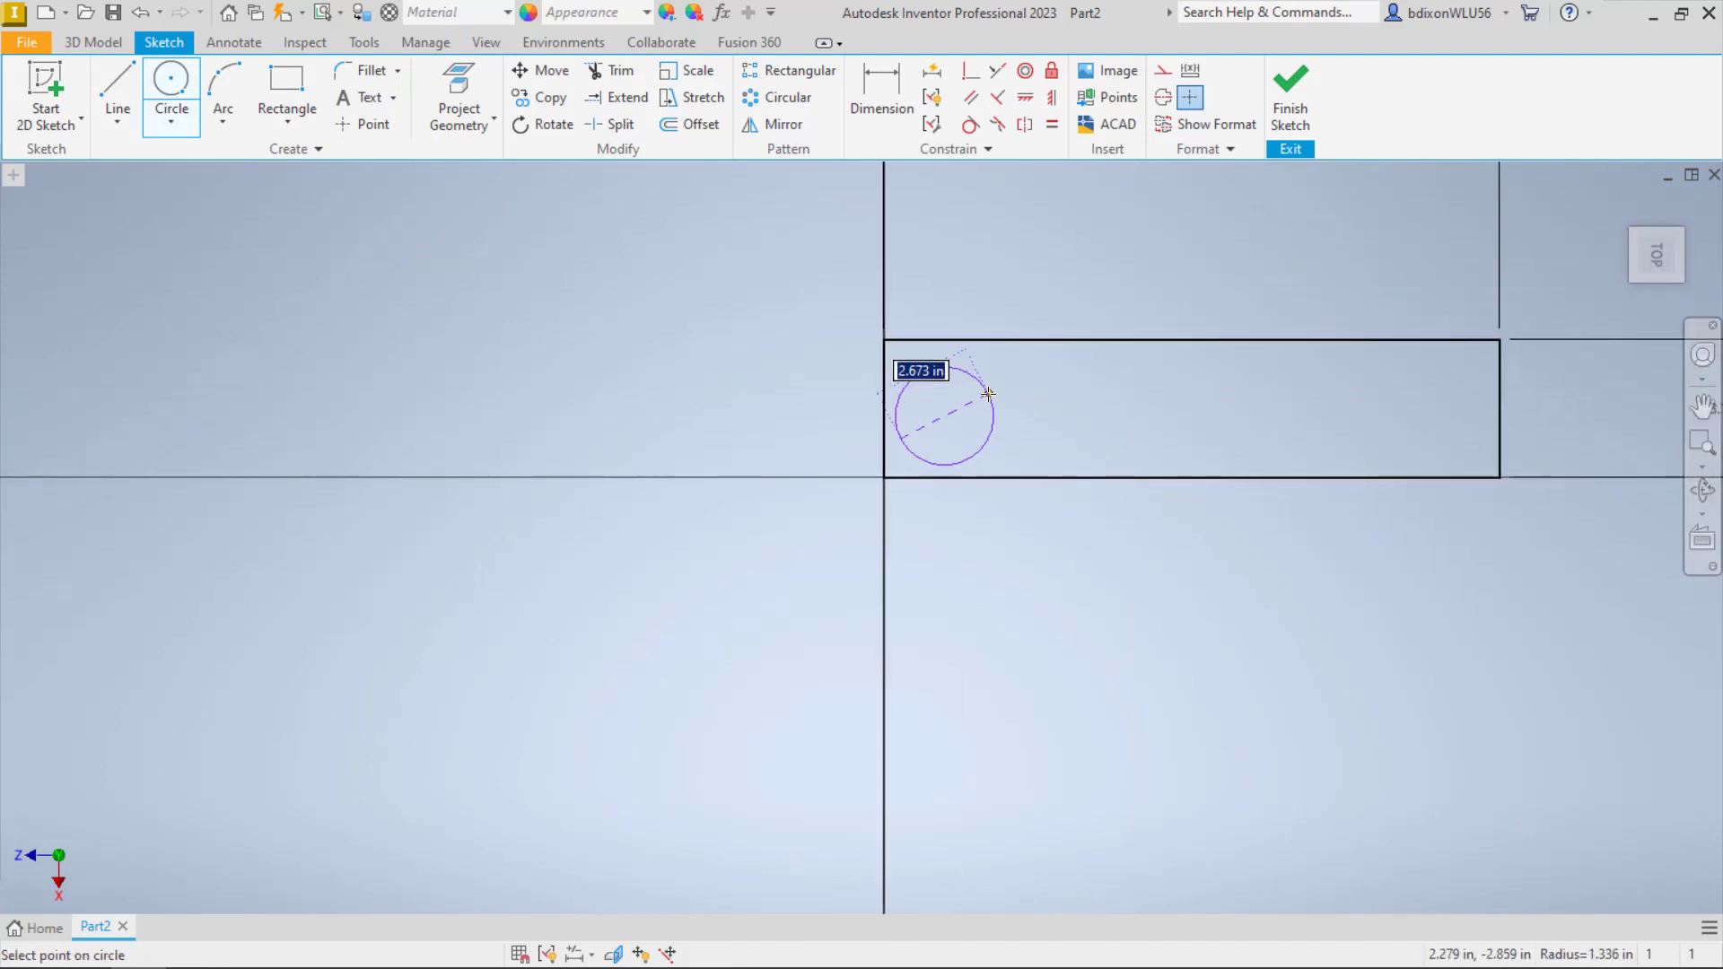
text(.5)
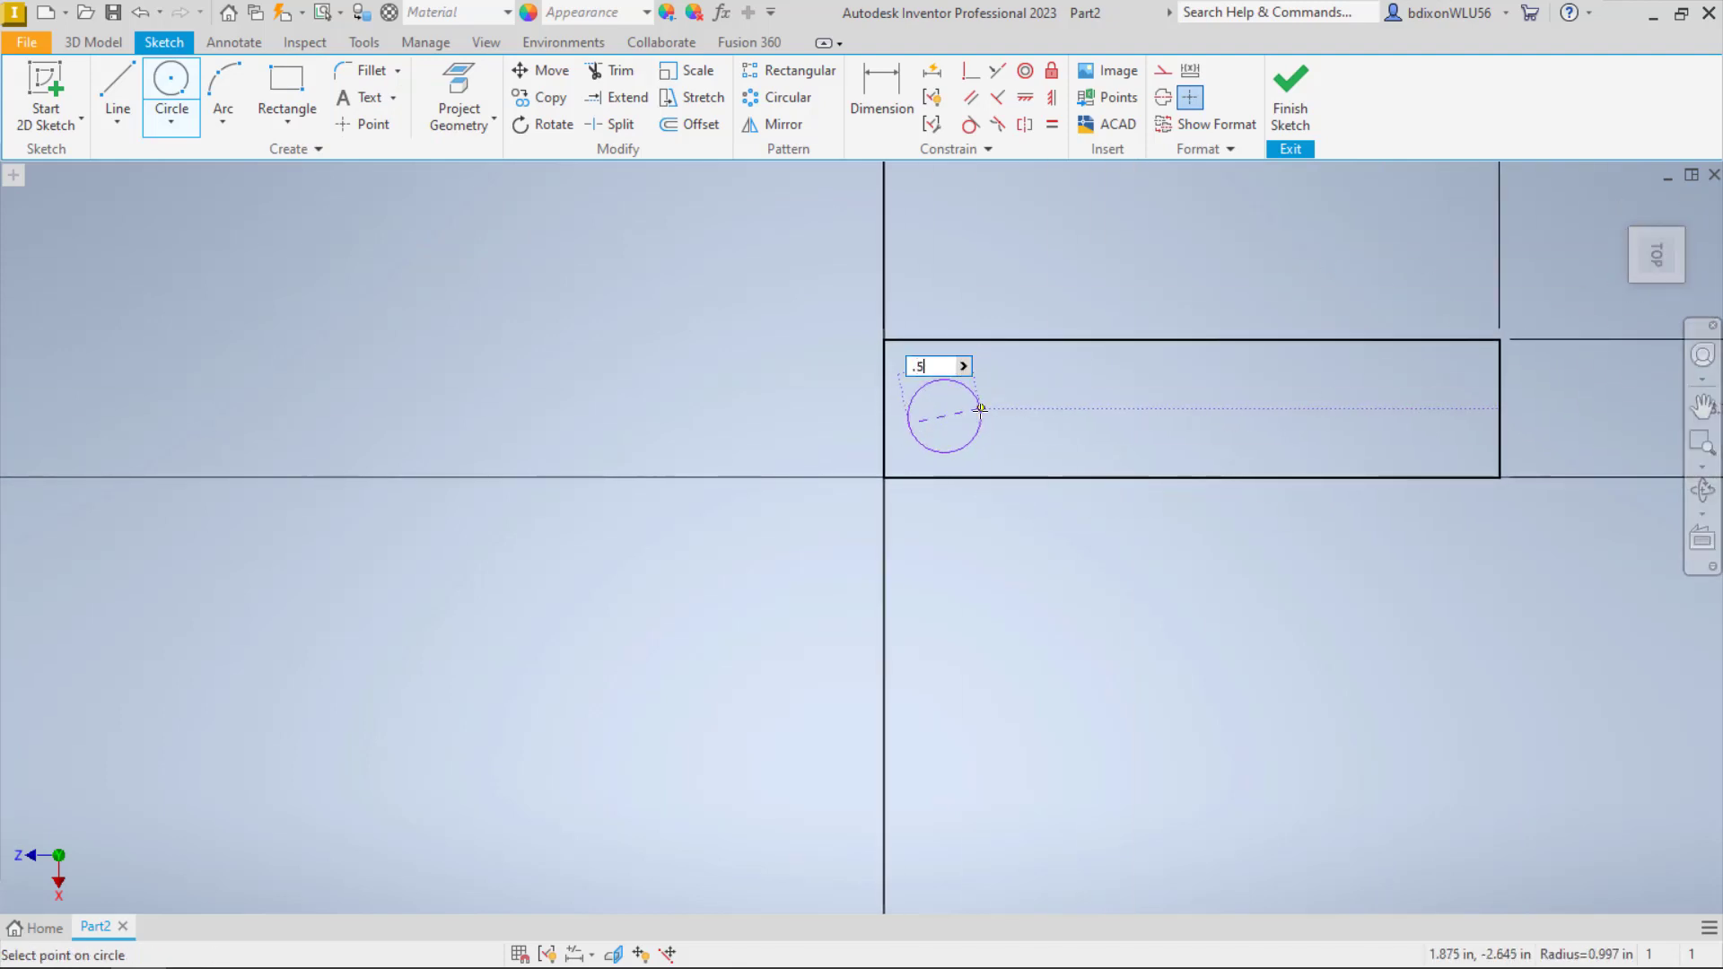
key(Return)
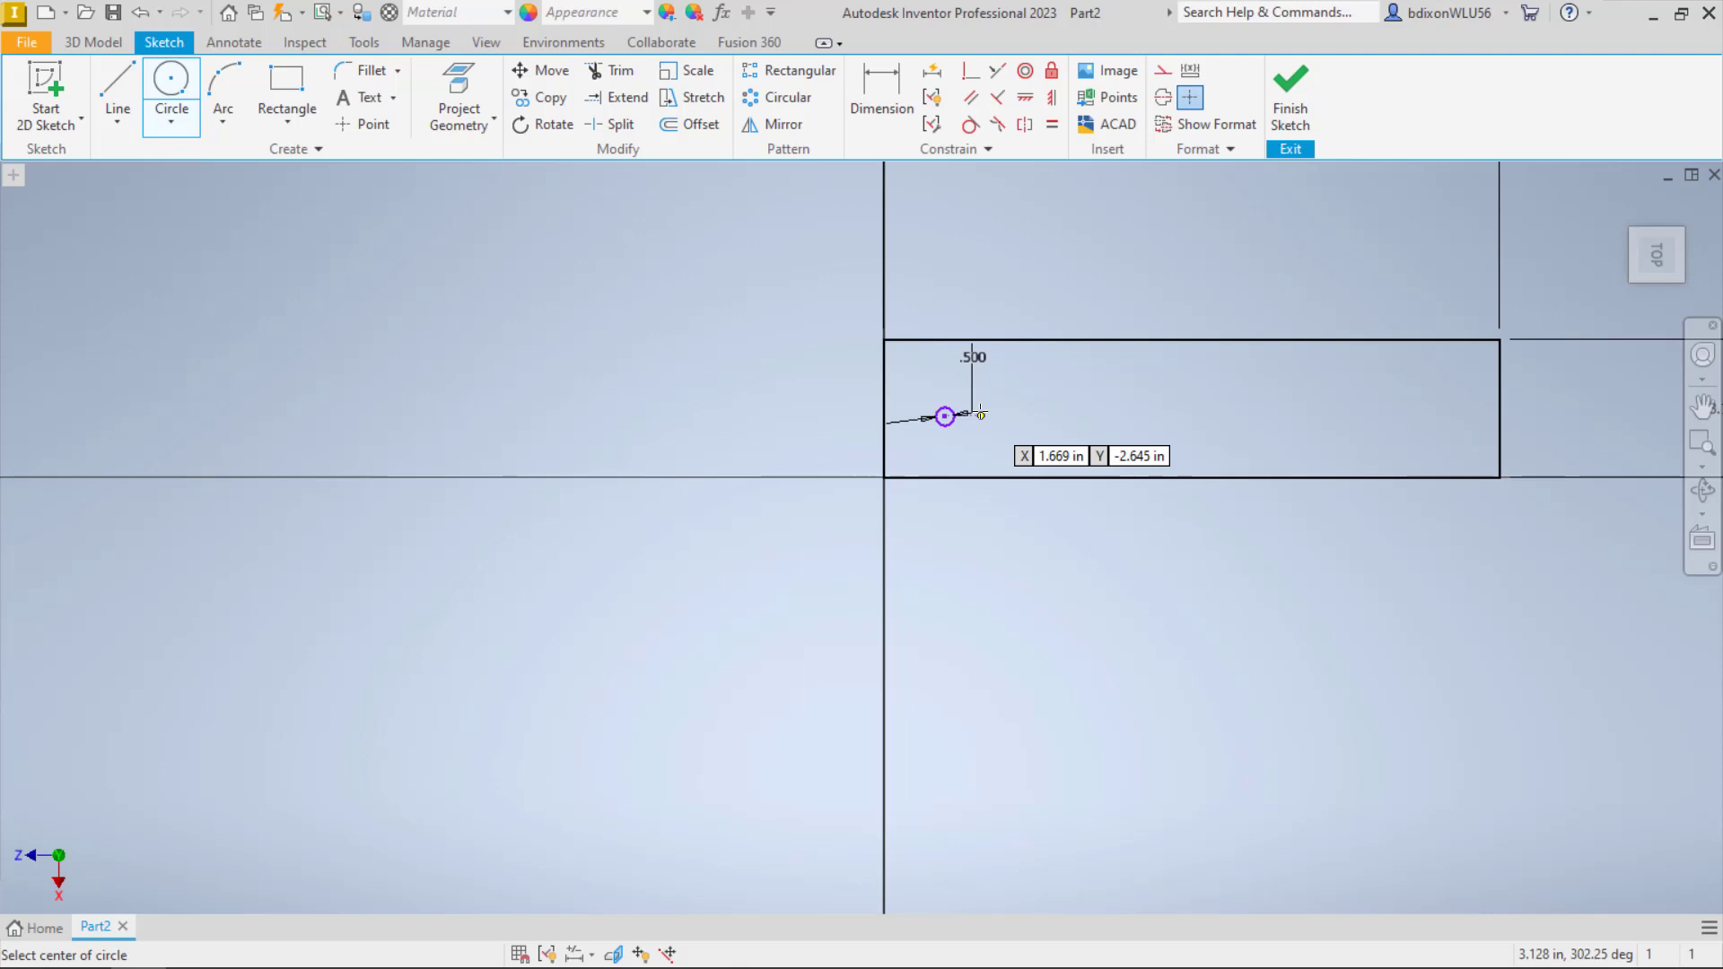
Add three more 0.5 in diameter circles spaced along the rectangle toward its right end
click(1075, 416)
text(.5)
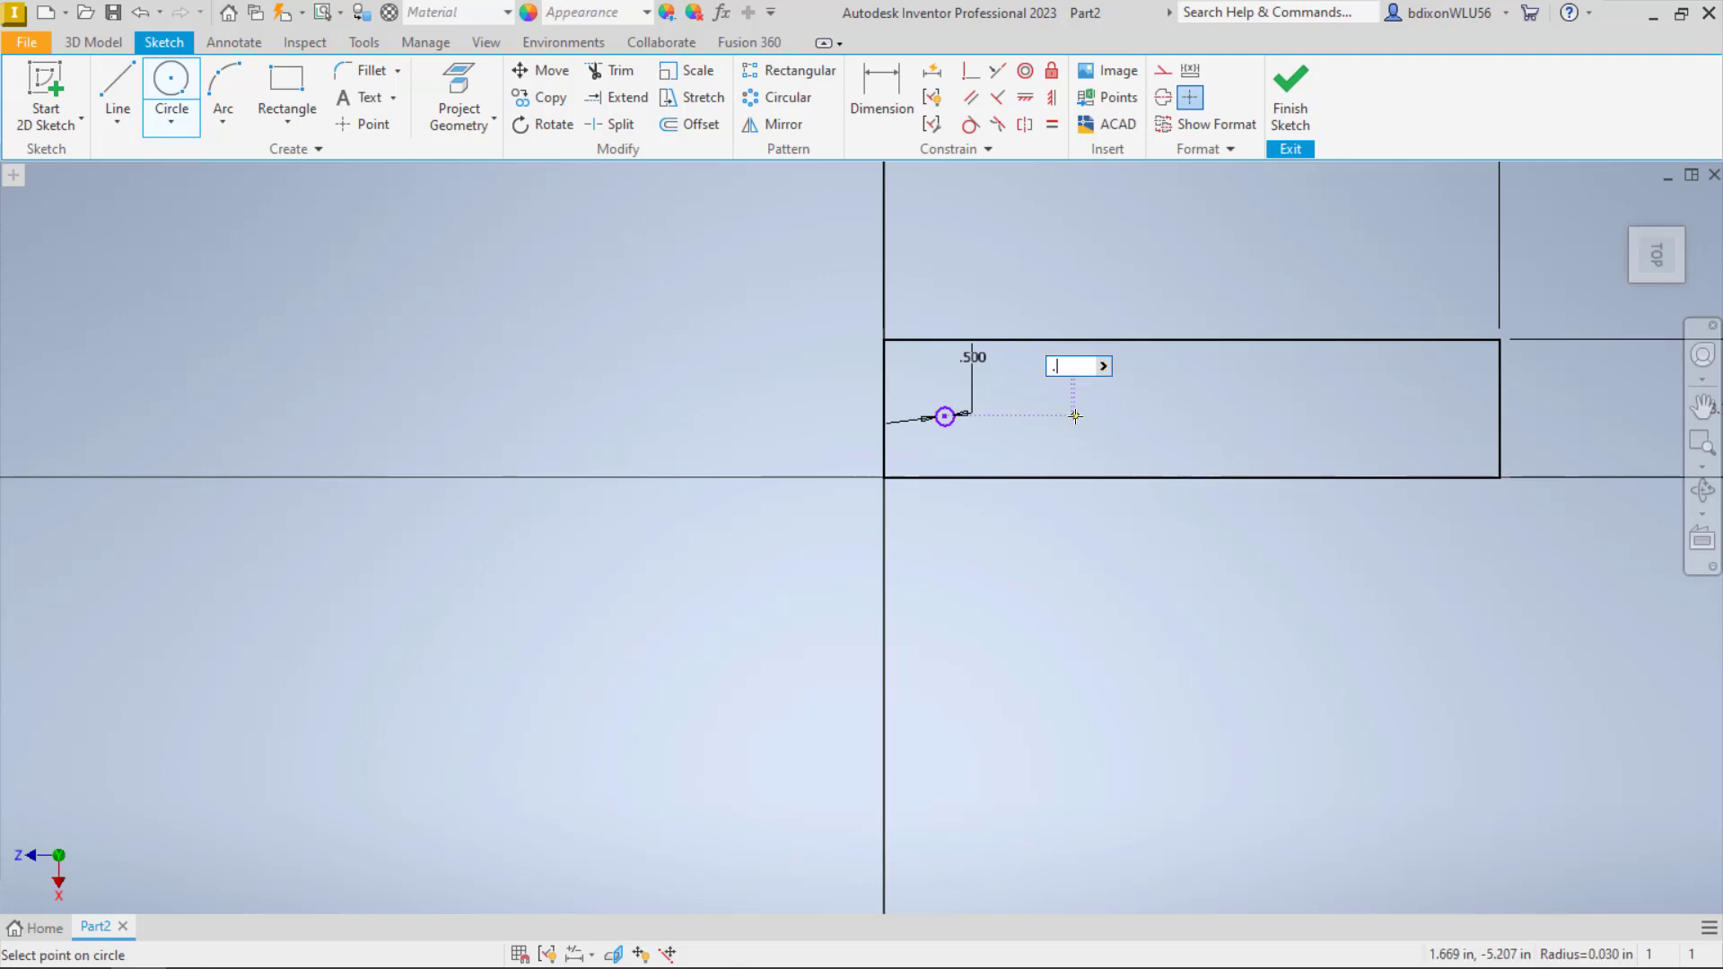
key(Return)
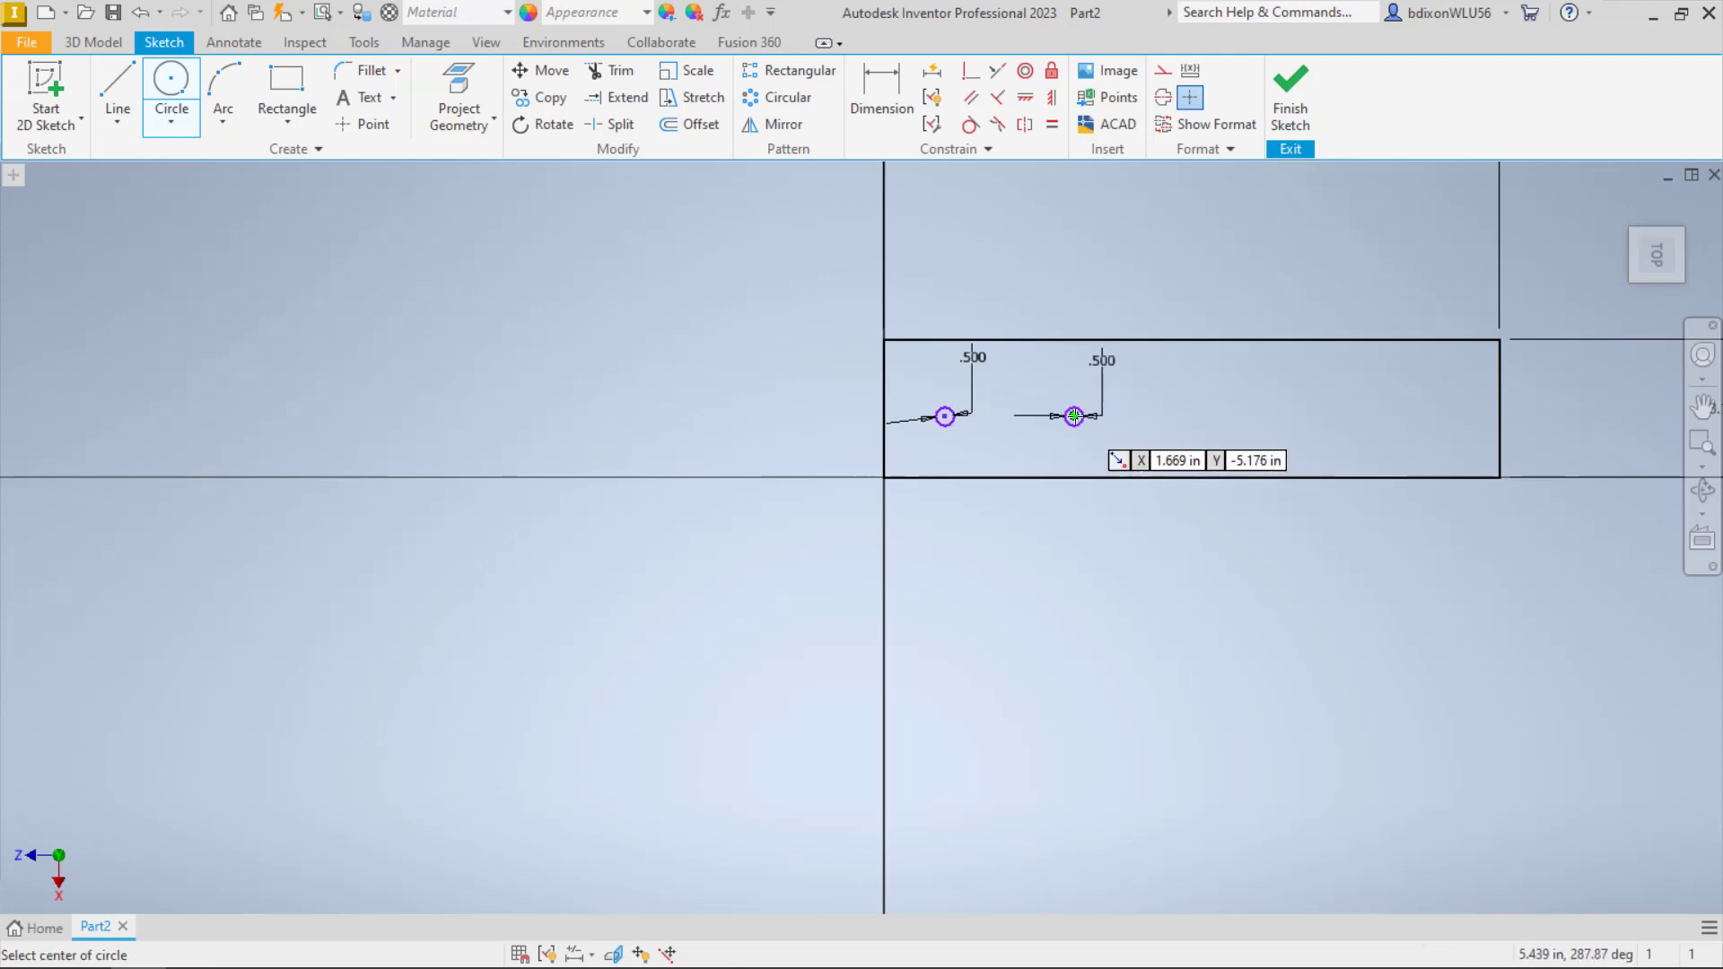
click(1189, 417)
text(.5)
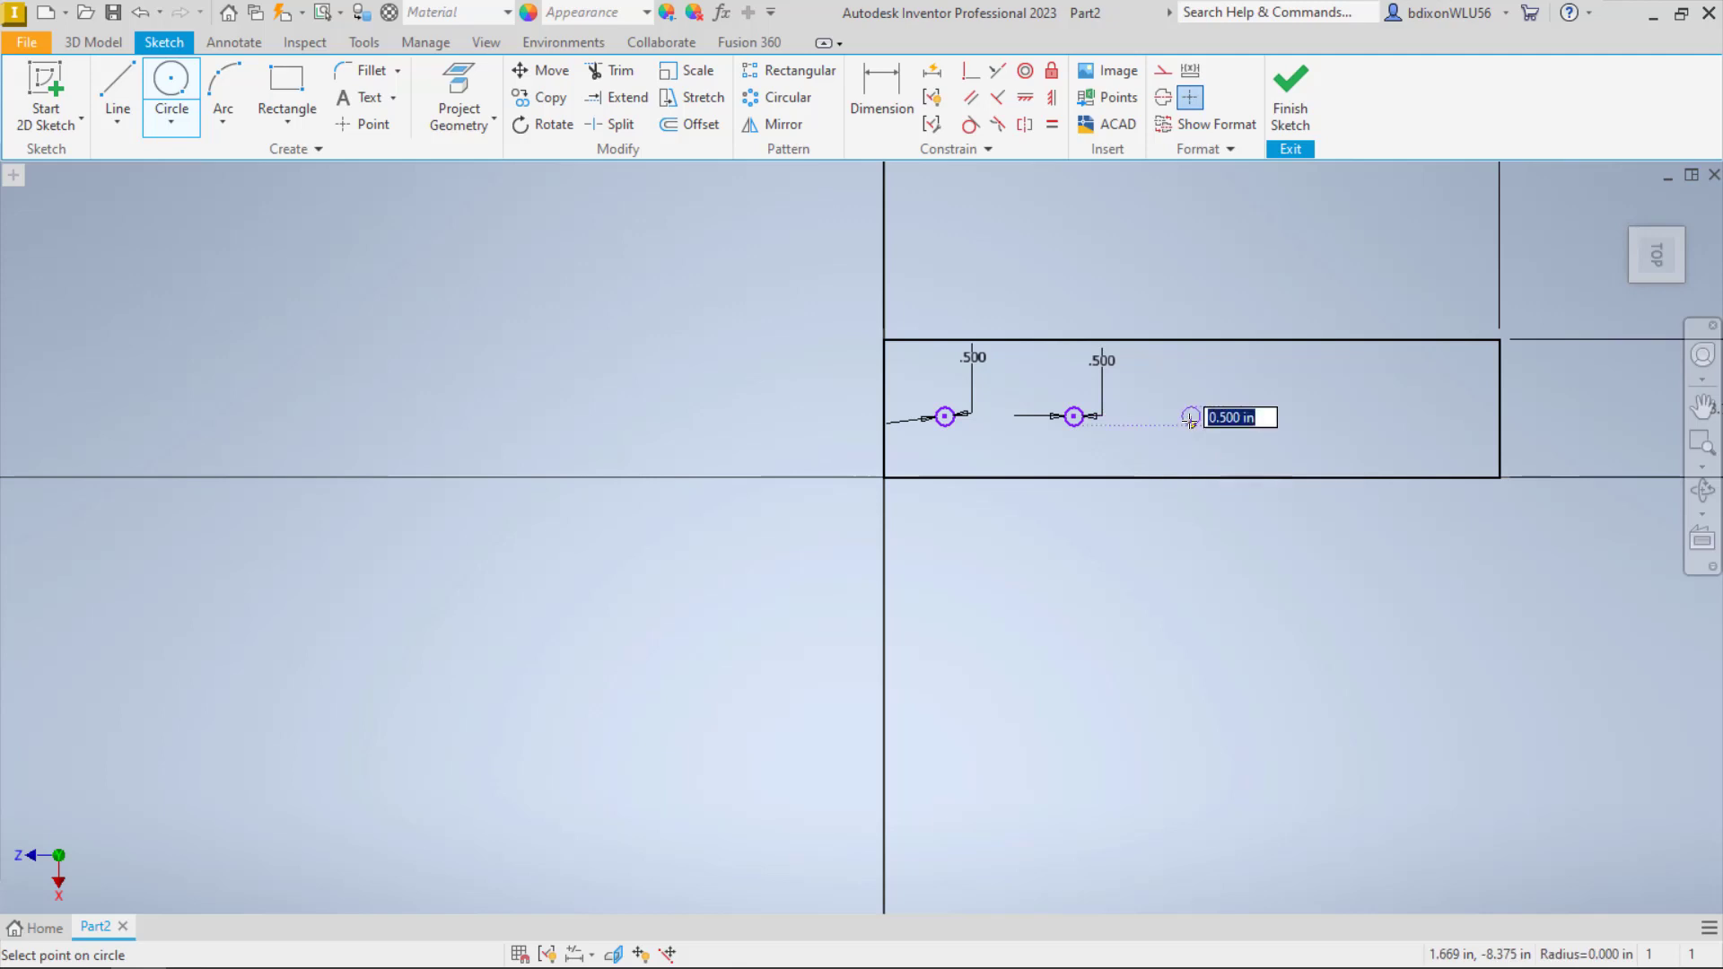
key(Return)
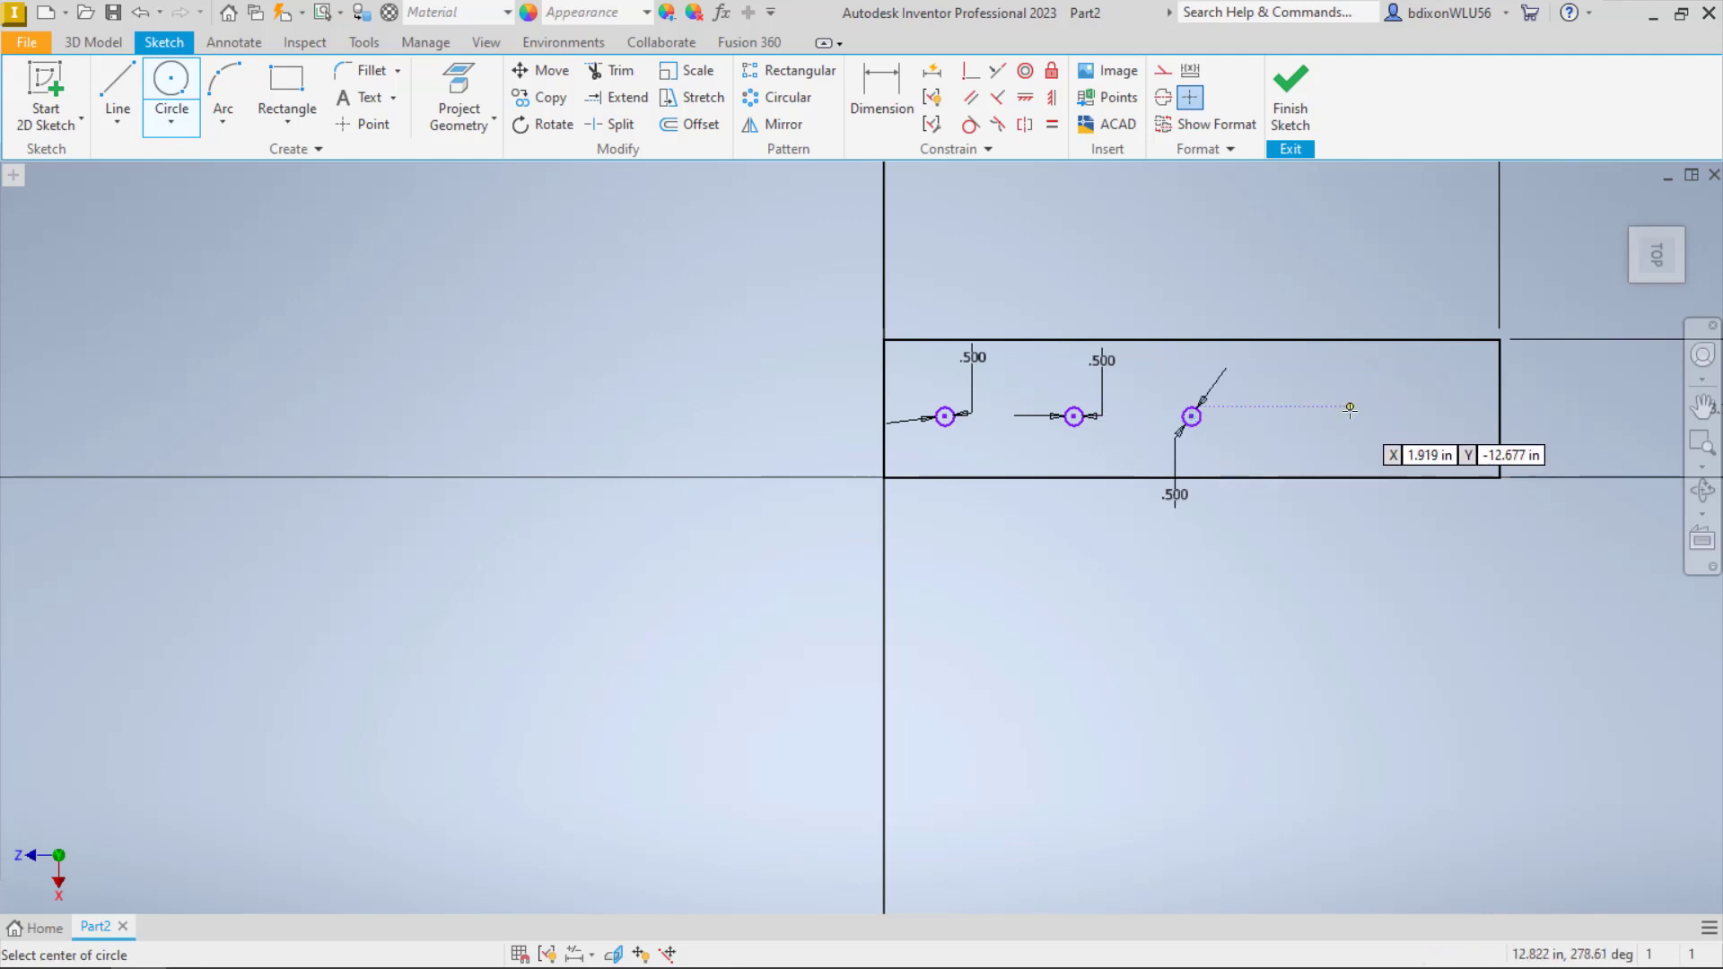
click(1349, 421)
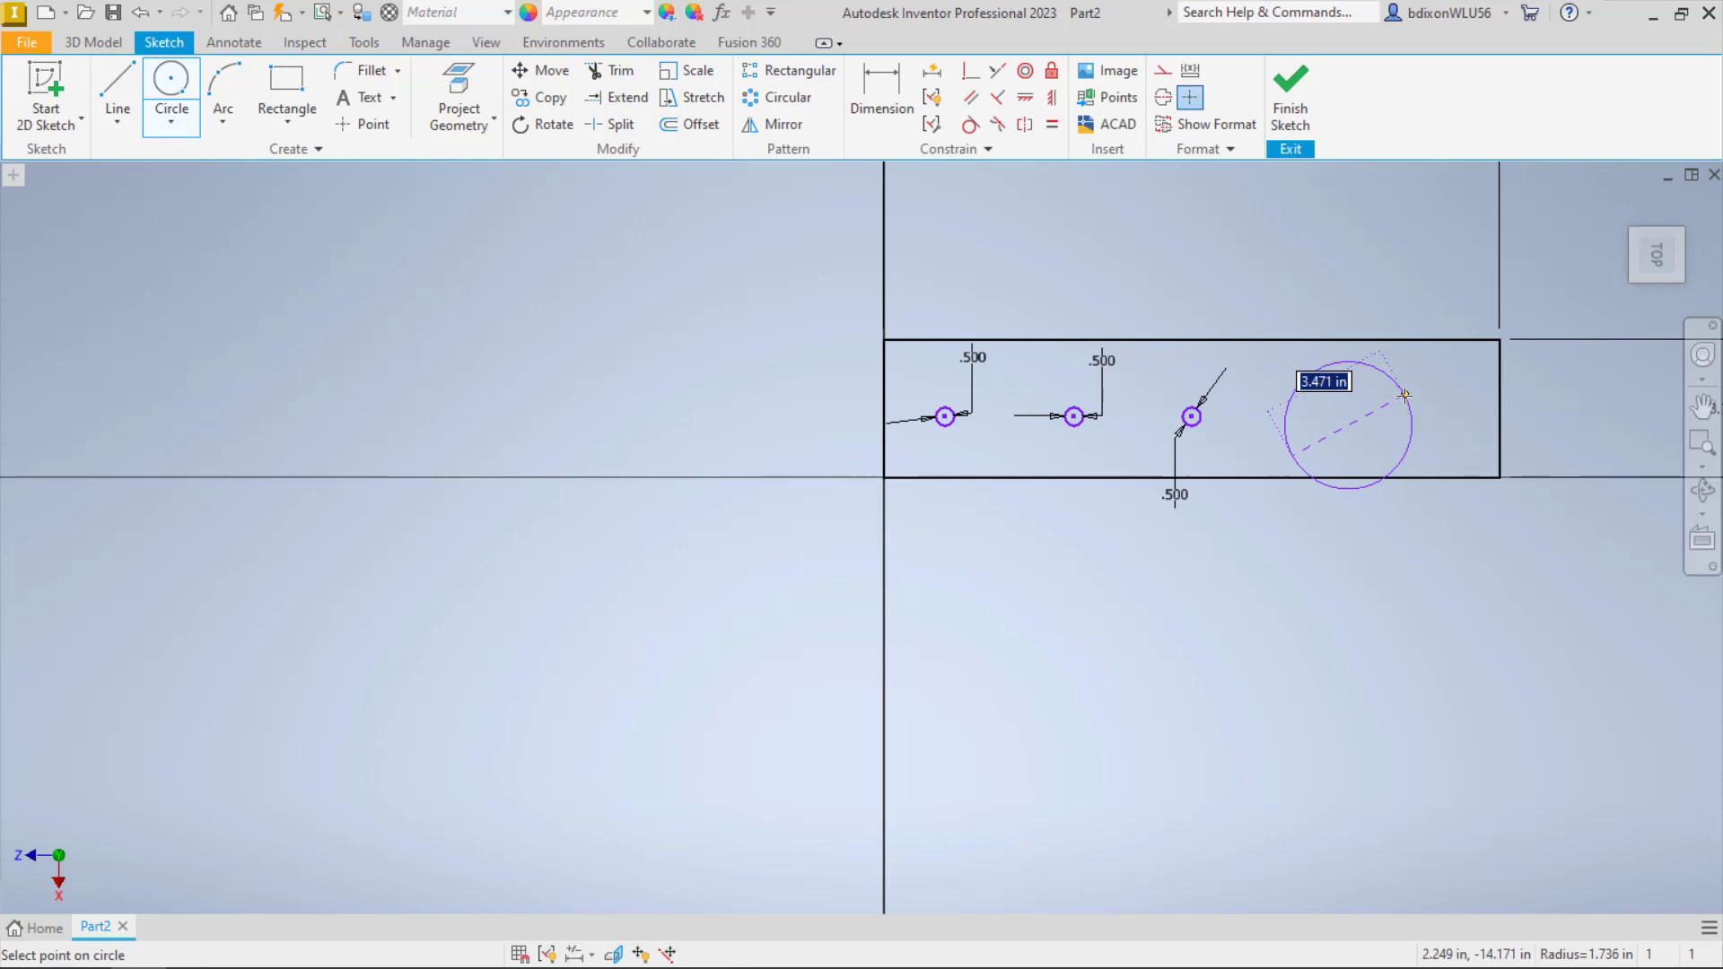
text(.5)
key(Tab)
key(Return)
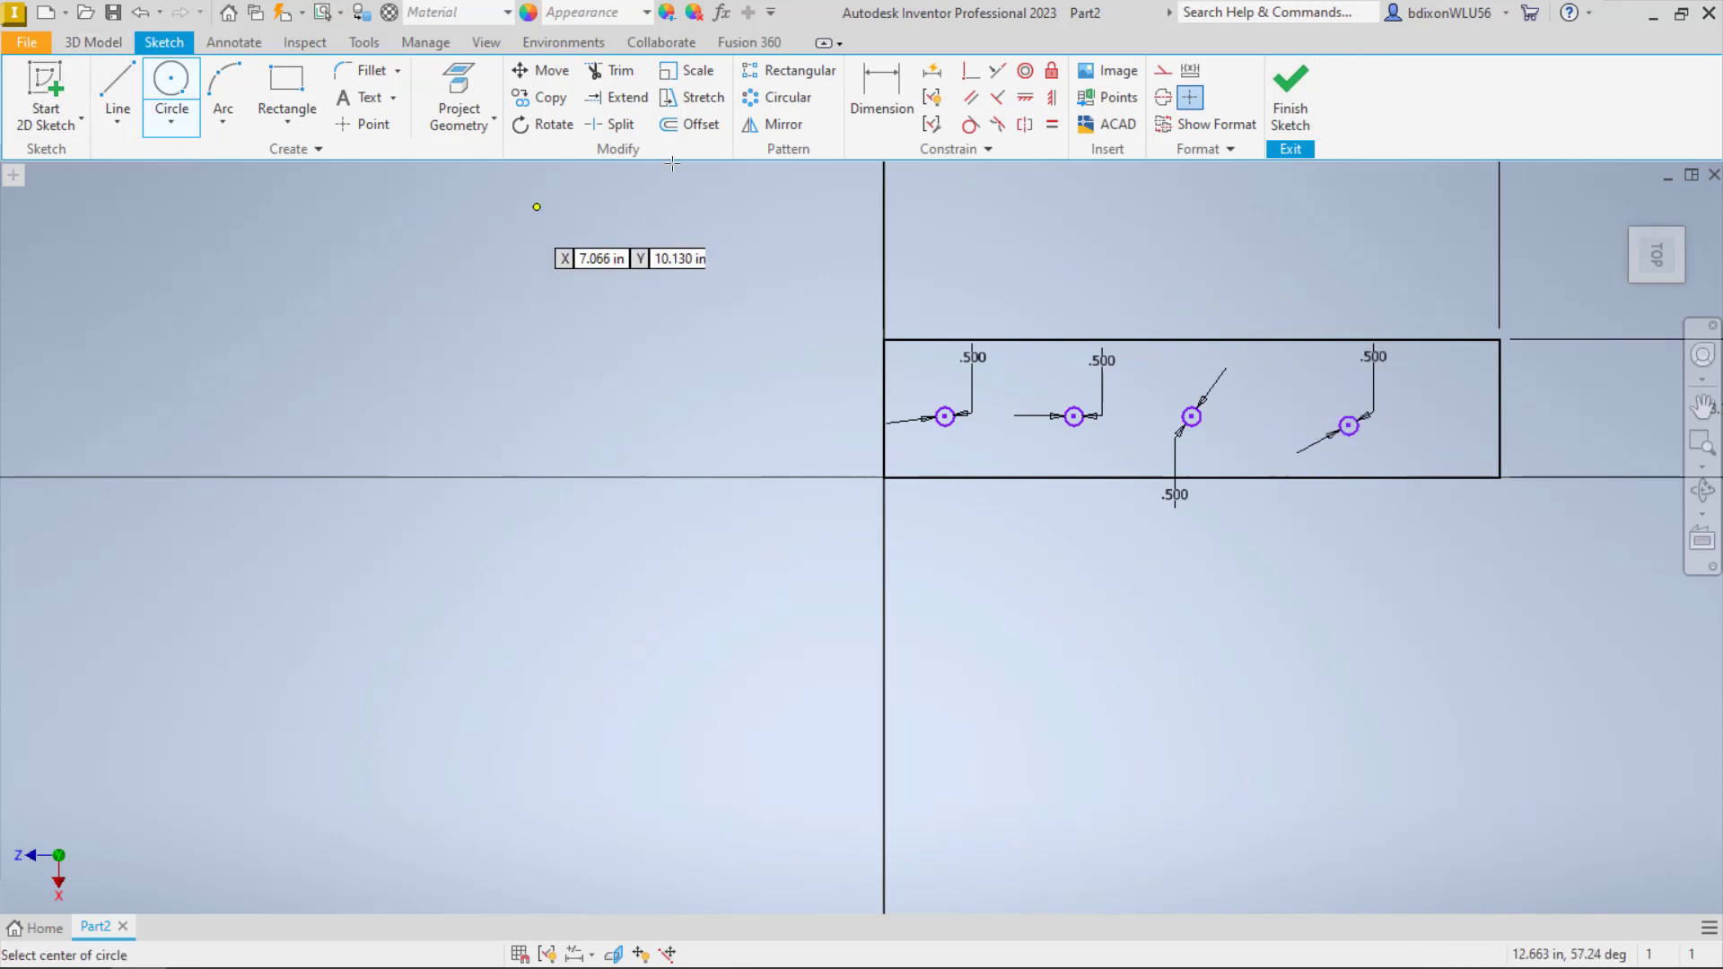
Finish the sketch and extrude the plate profile around the four holes 0.125 in
click(1290, 103)
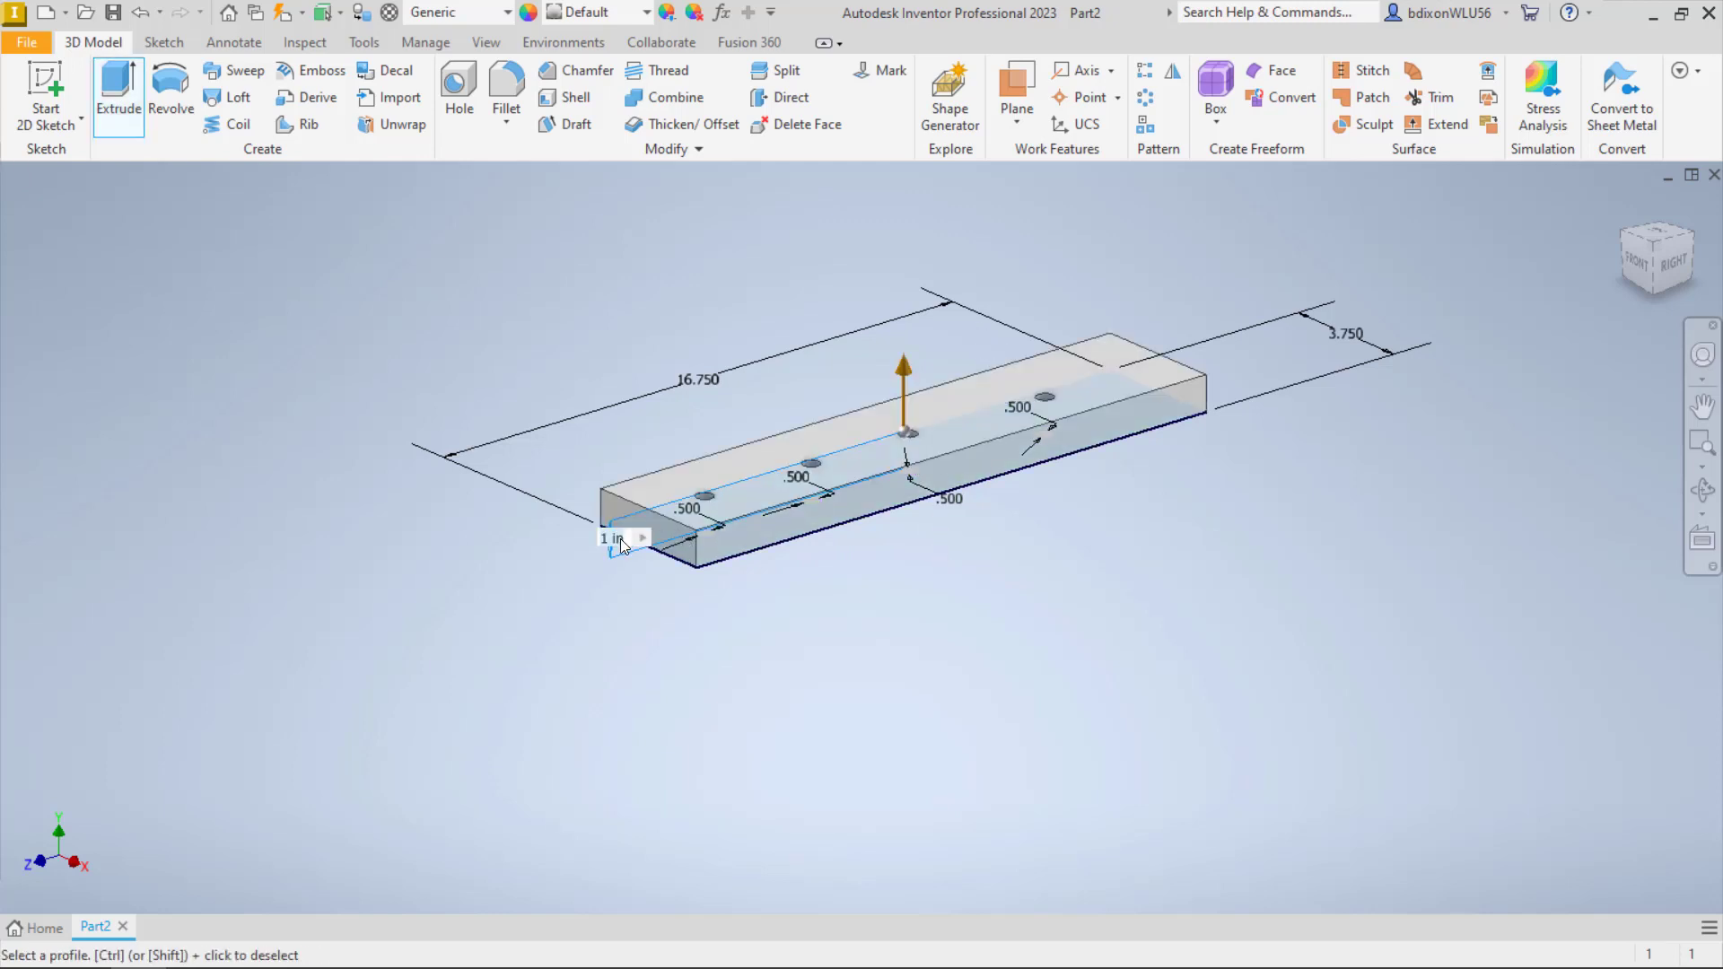
text(.125)
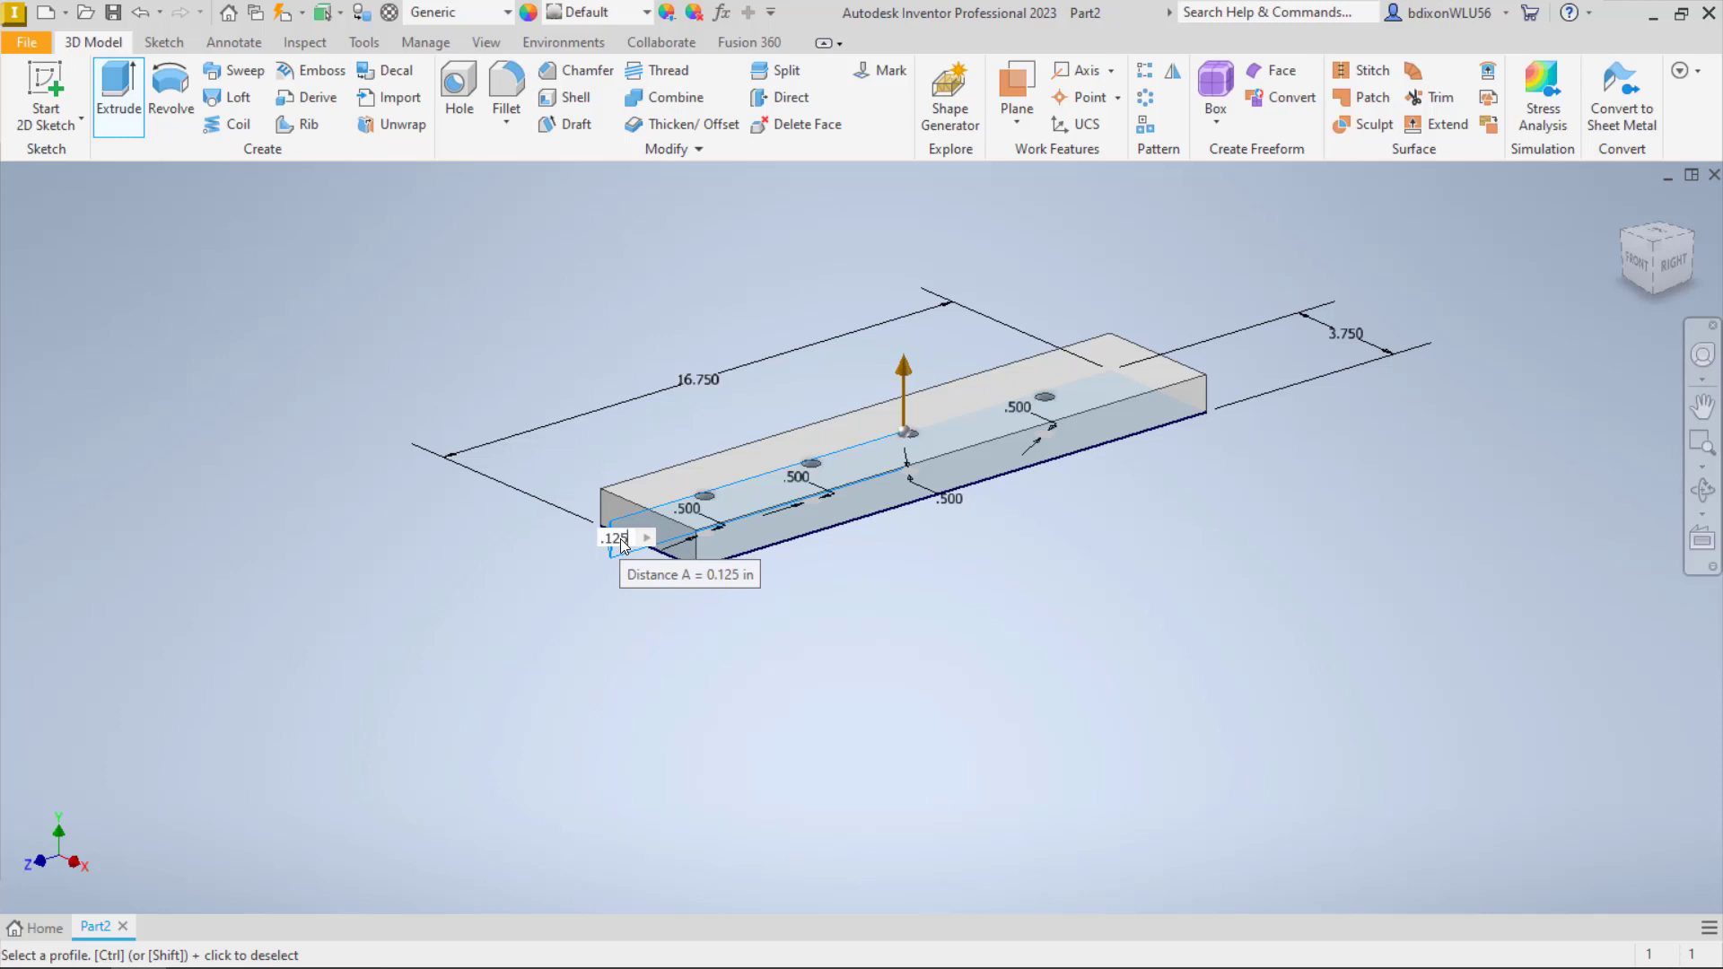
key(Return)
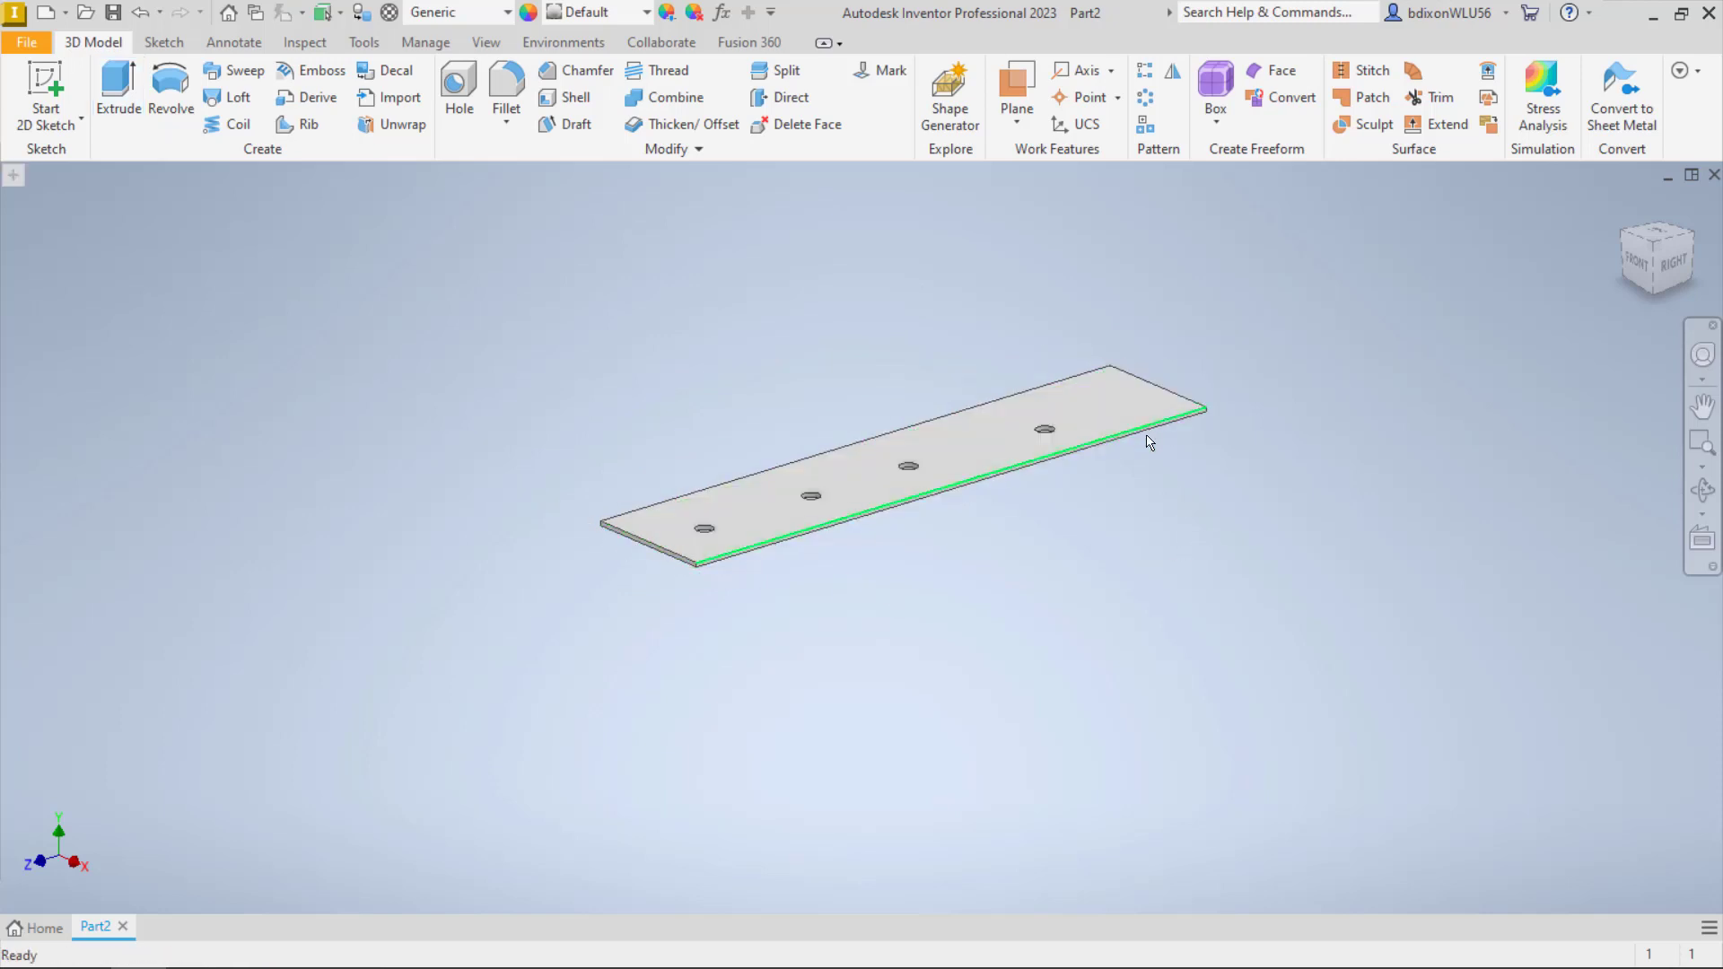
Start saving the part and create and open a new folder named "grill box" in inventor temp
click(39, 45)
click(96, 244)
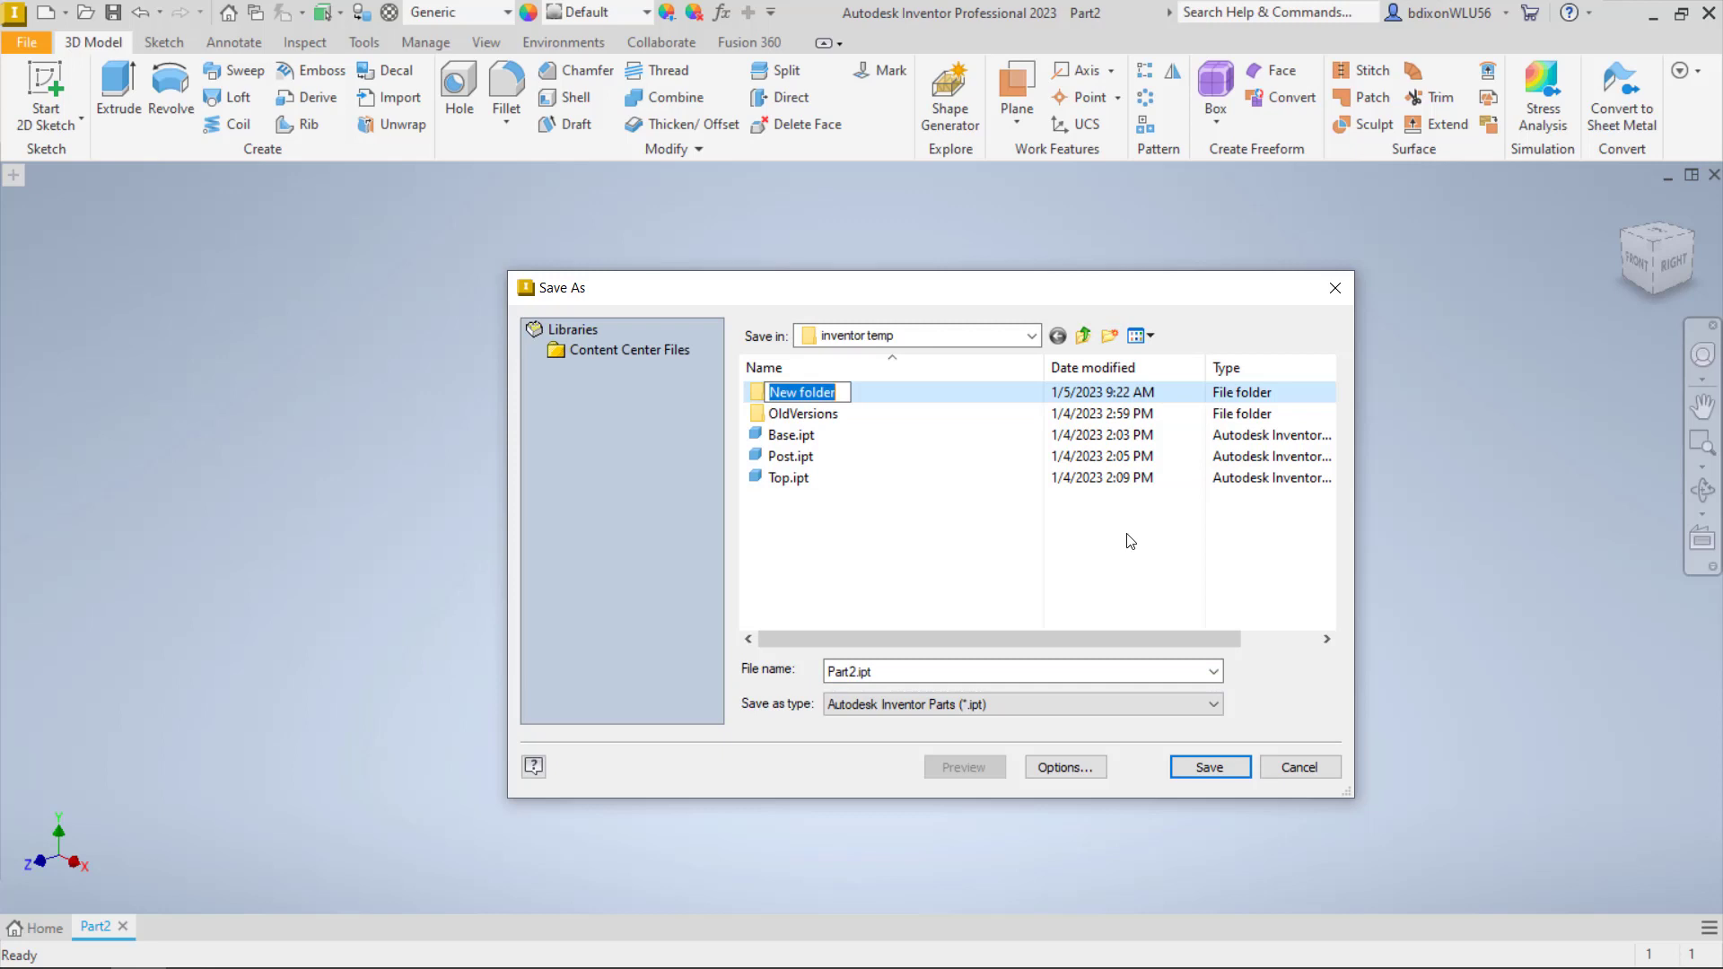
text(gri)
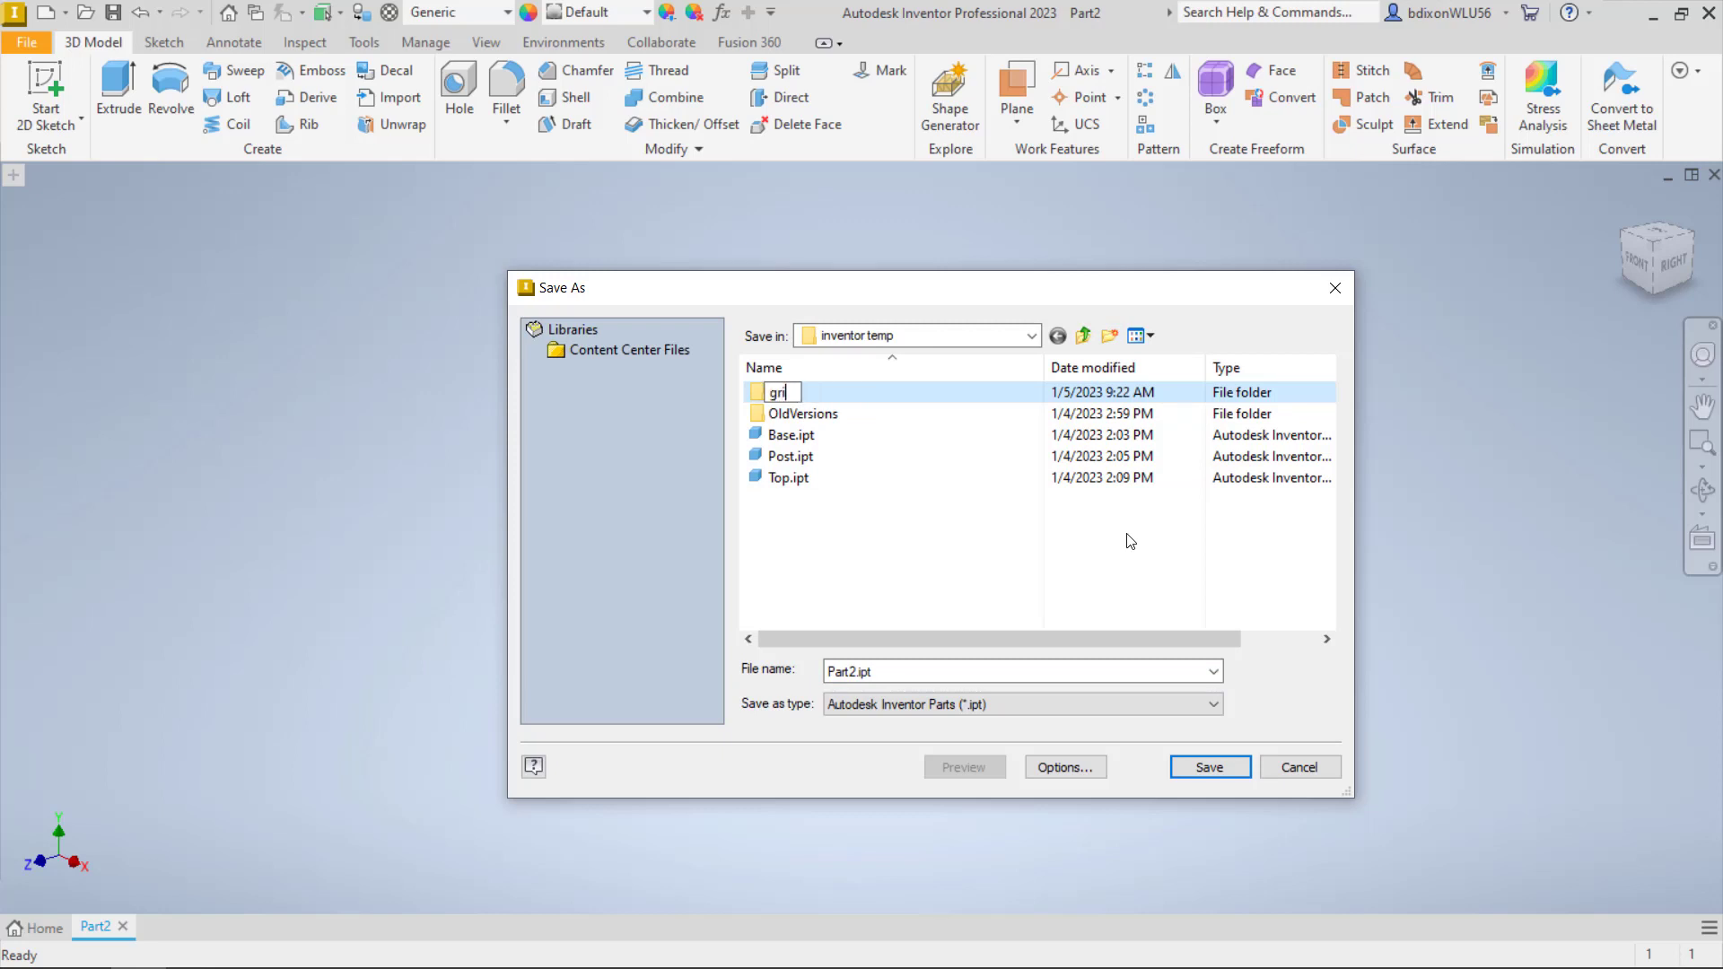
text(ll box)
key(Return)
double_click(914, 390)
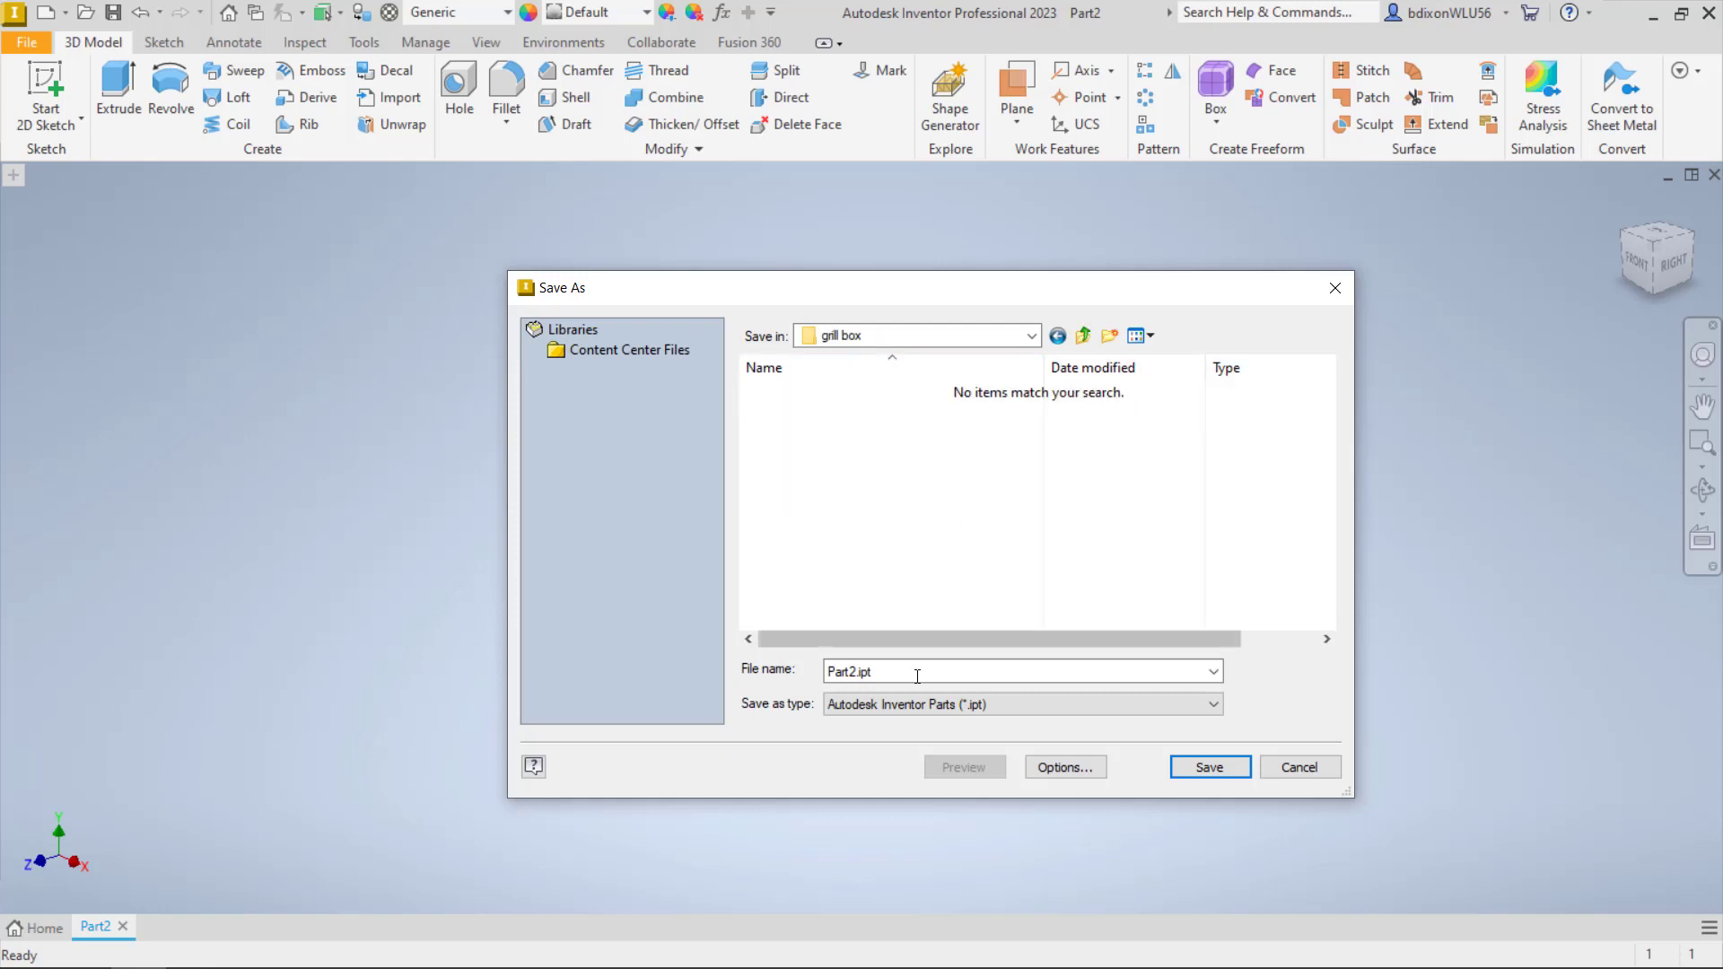
Save the part in the grill box folder under the name Bottom
text(B)
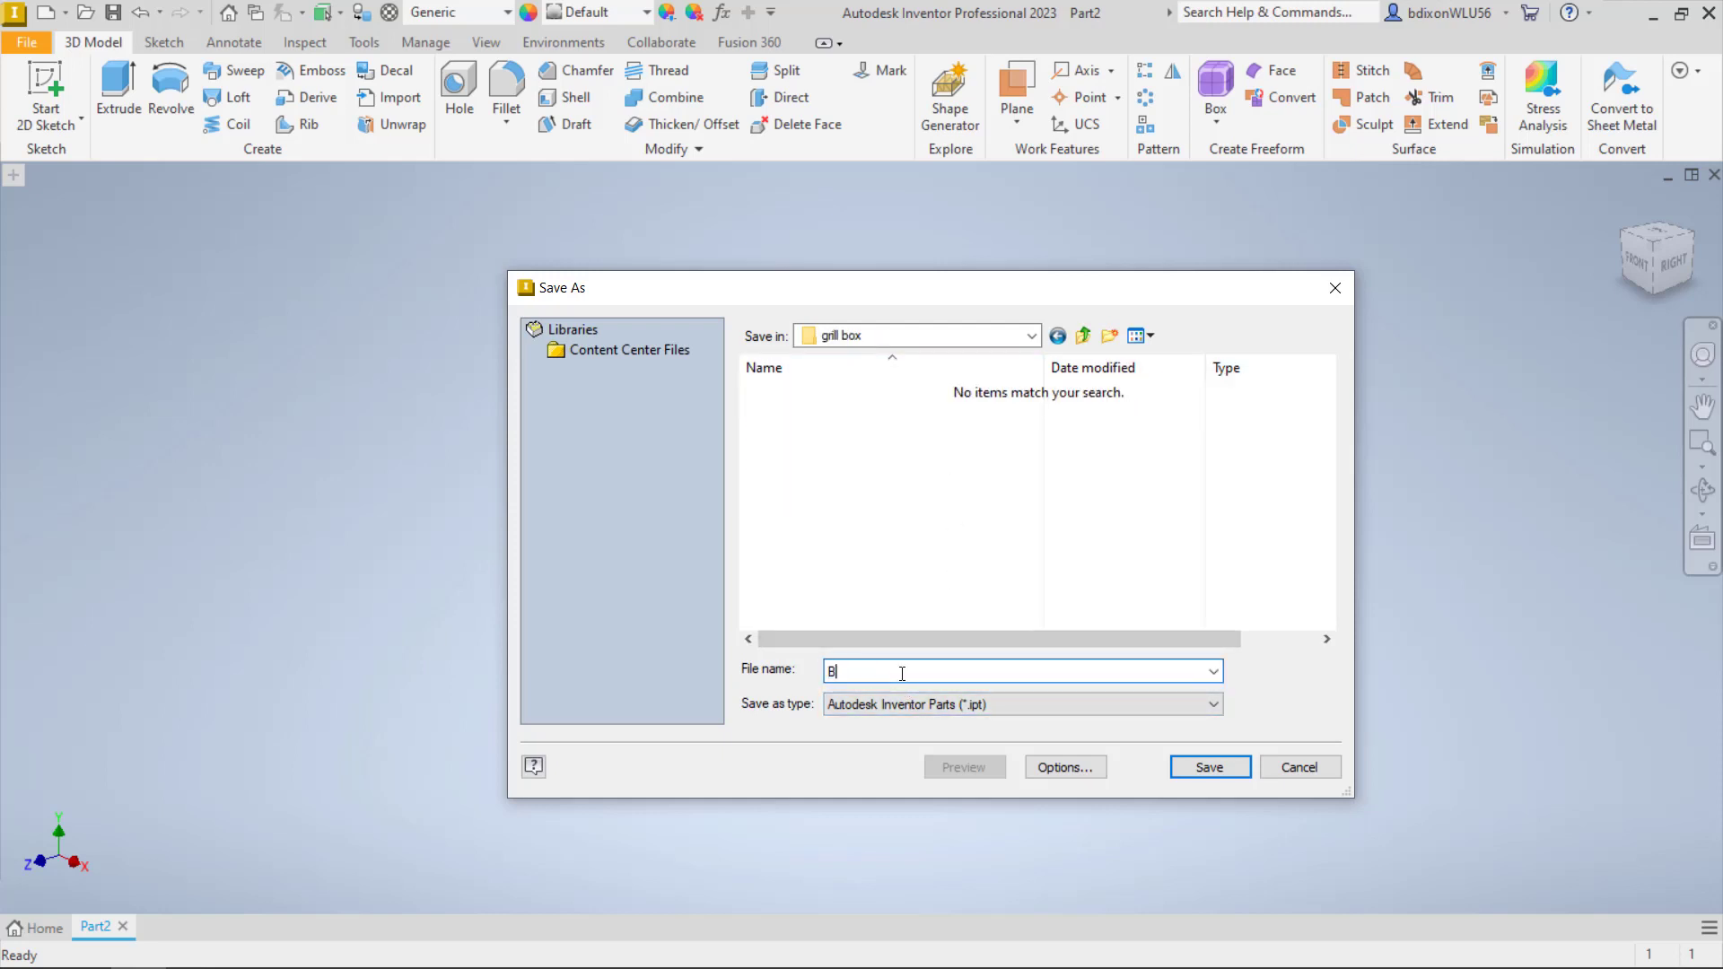
text(ottom)
click(1218, 769)
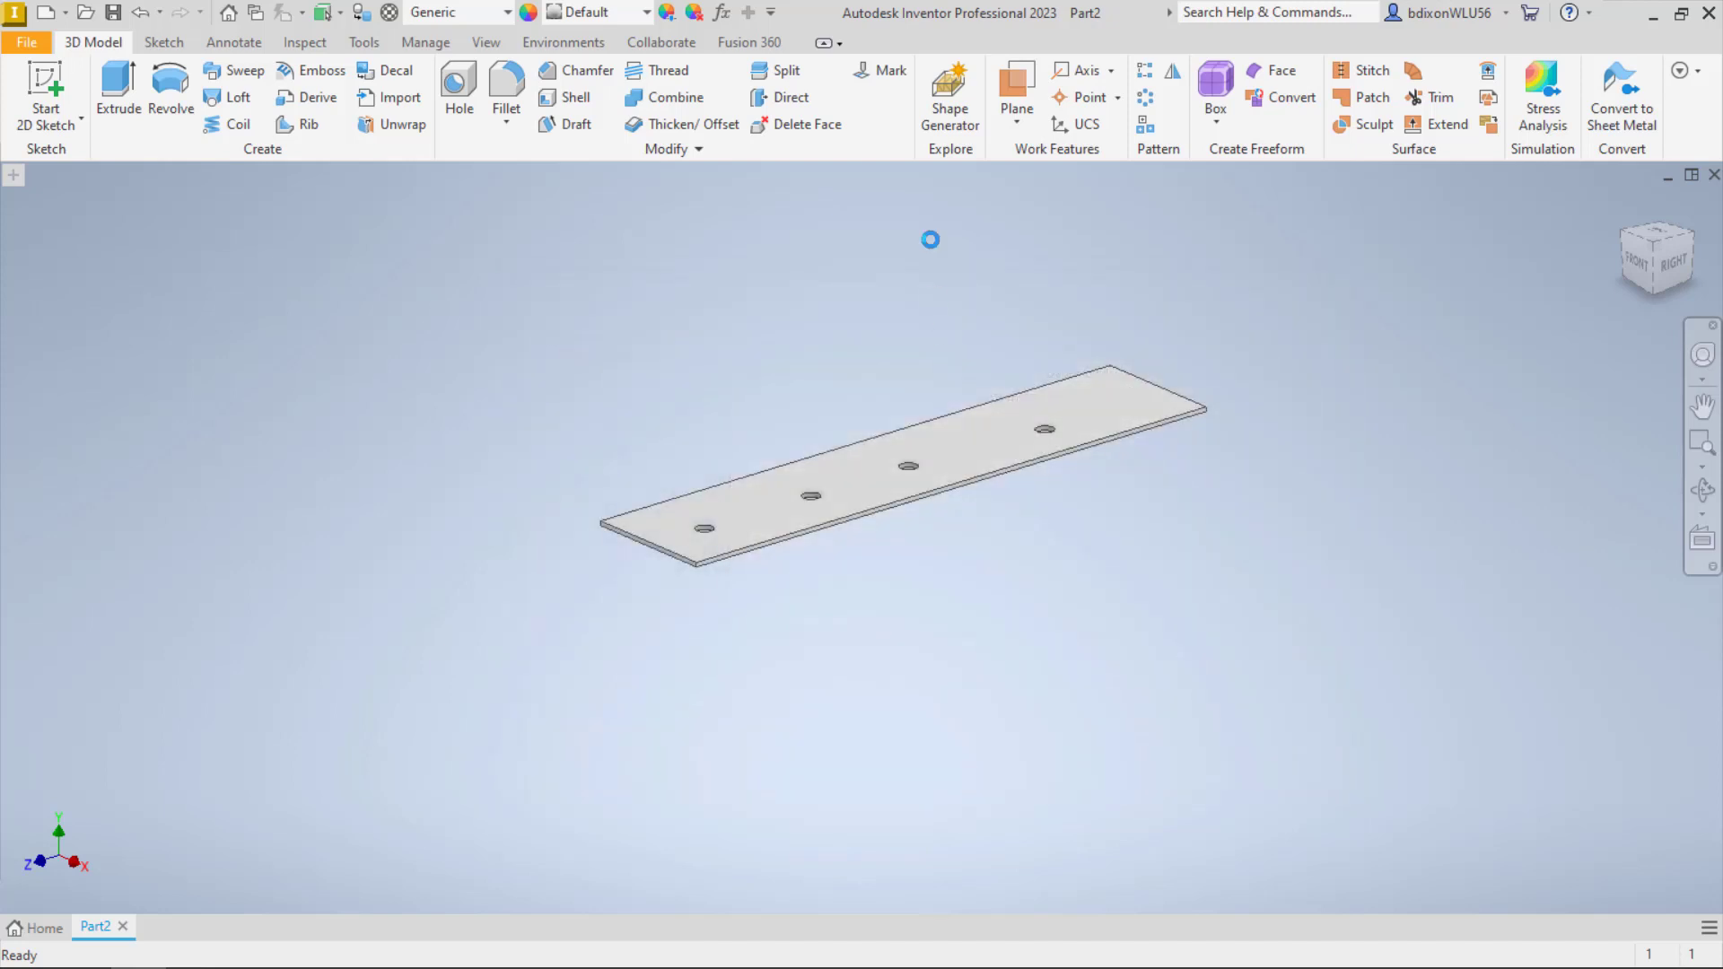
Create a new part from the Standard.ipt template and start a 2D sketch on the YZ plane
click(25, 45)
click(79, 129)
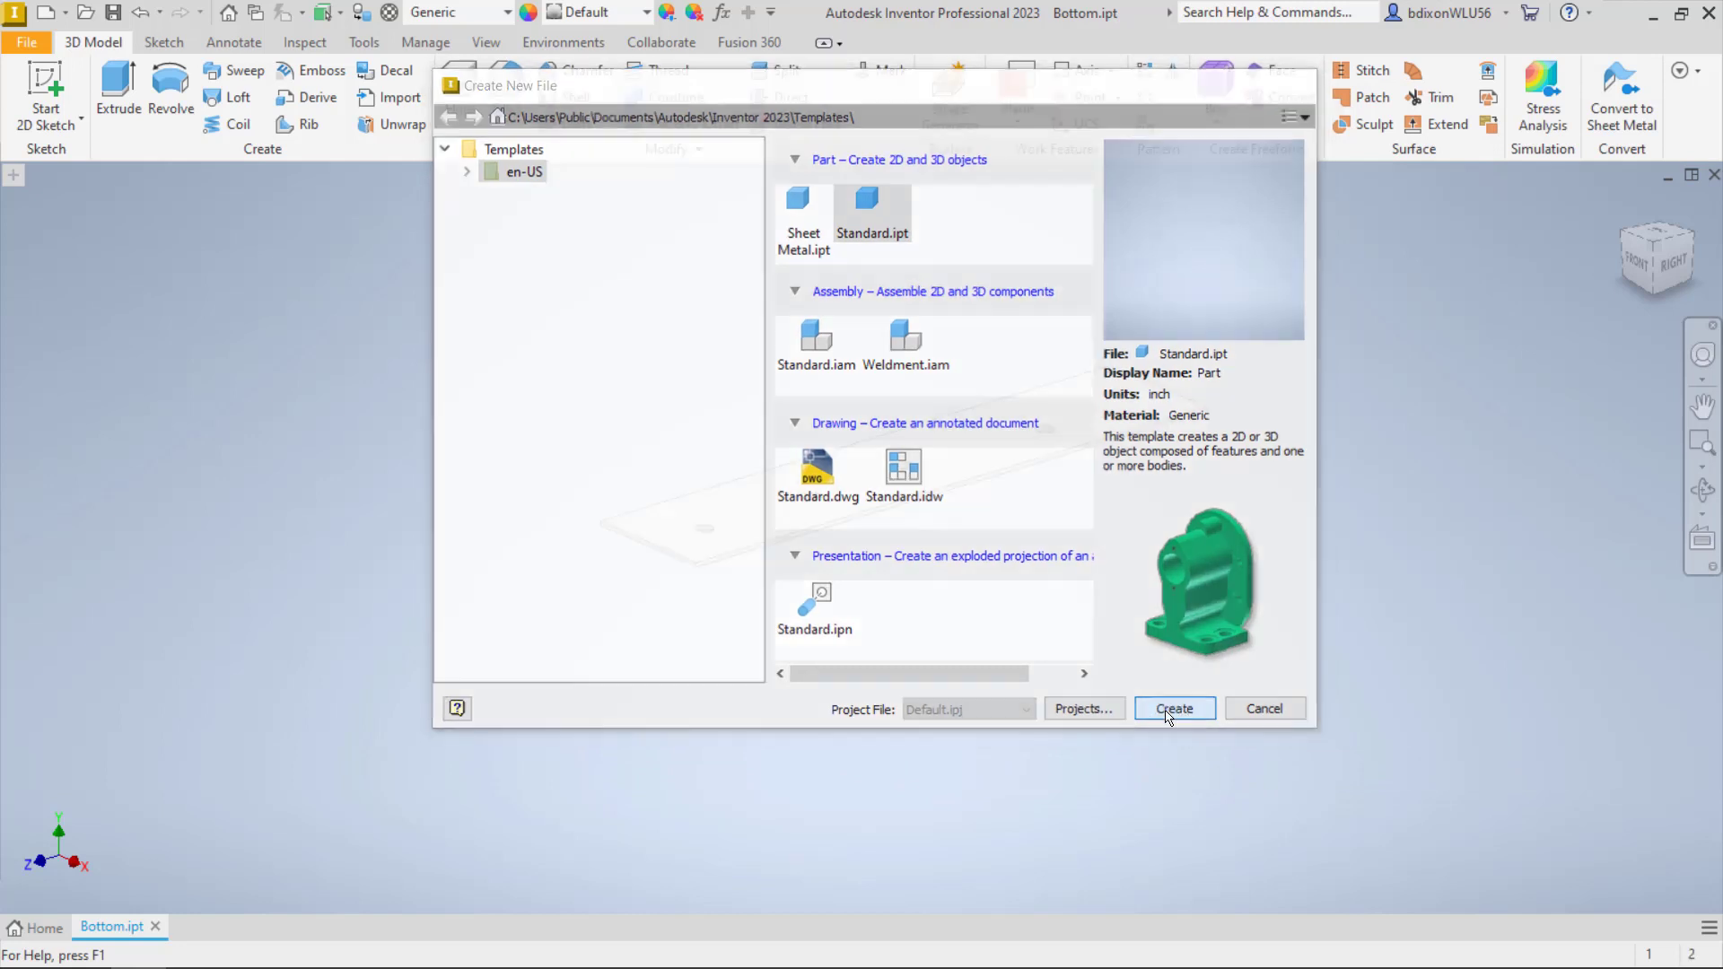
click(1167, 714)
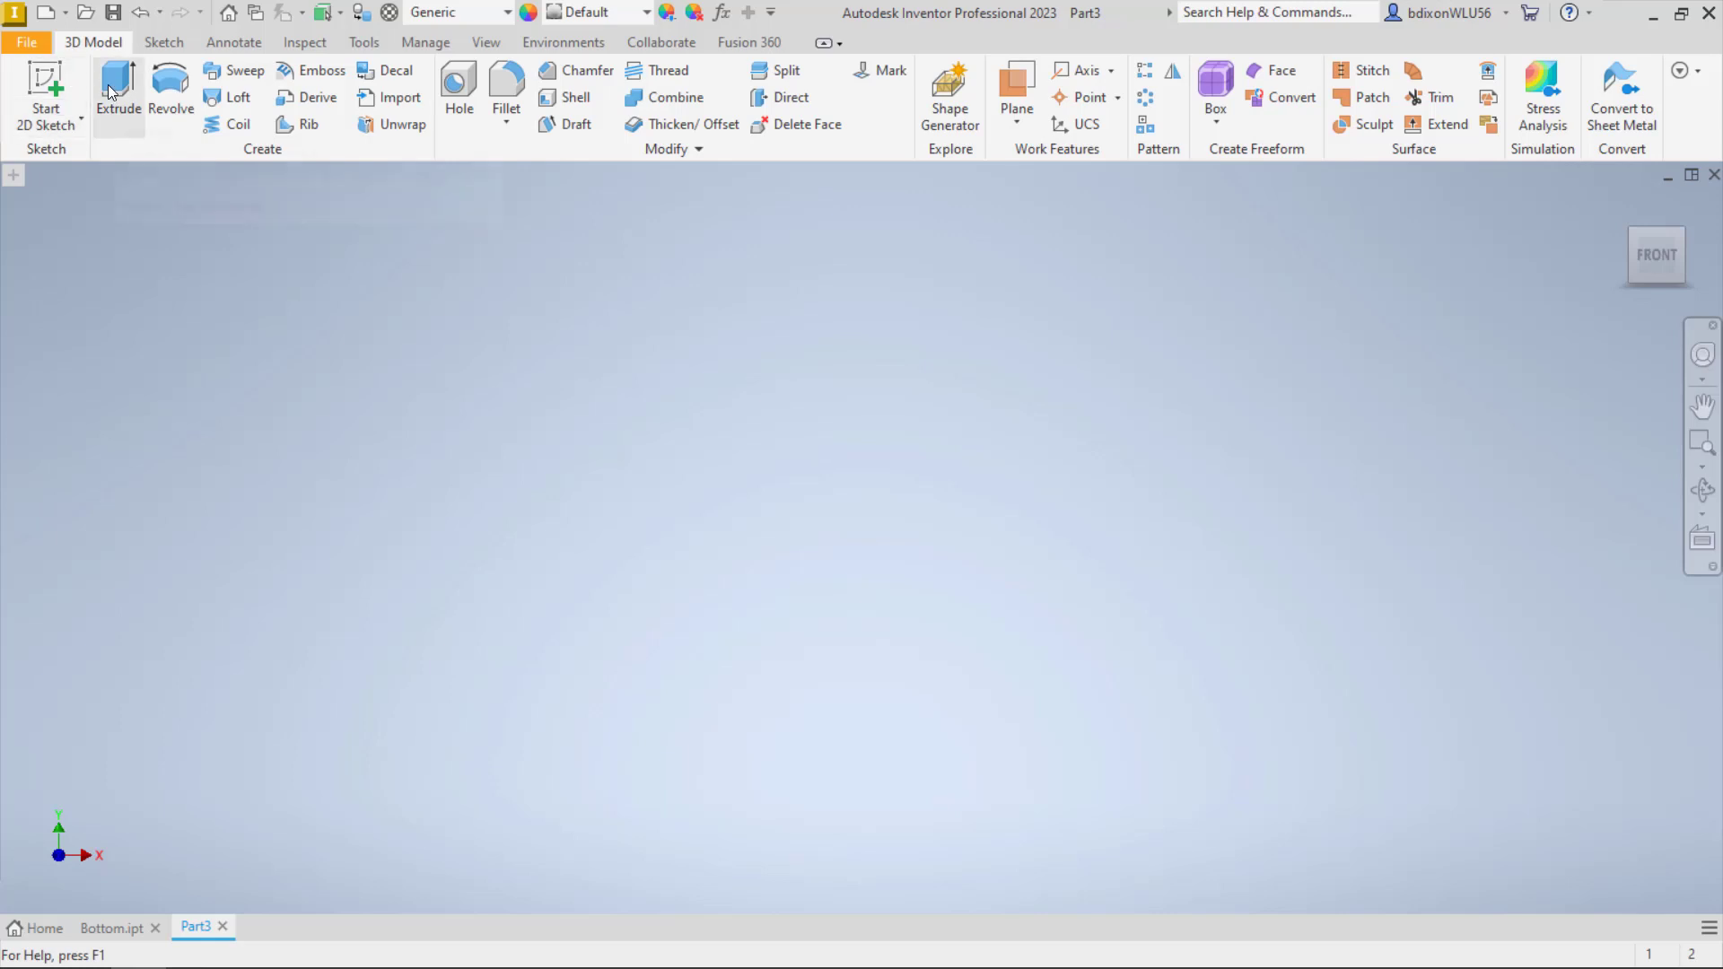
click(52, 85)
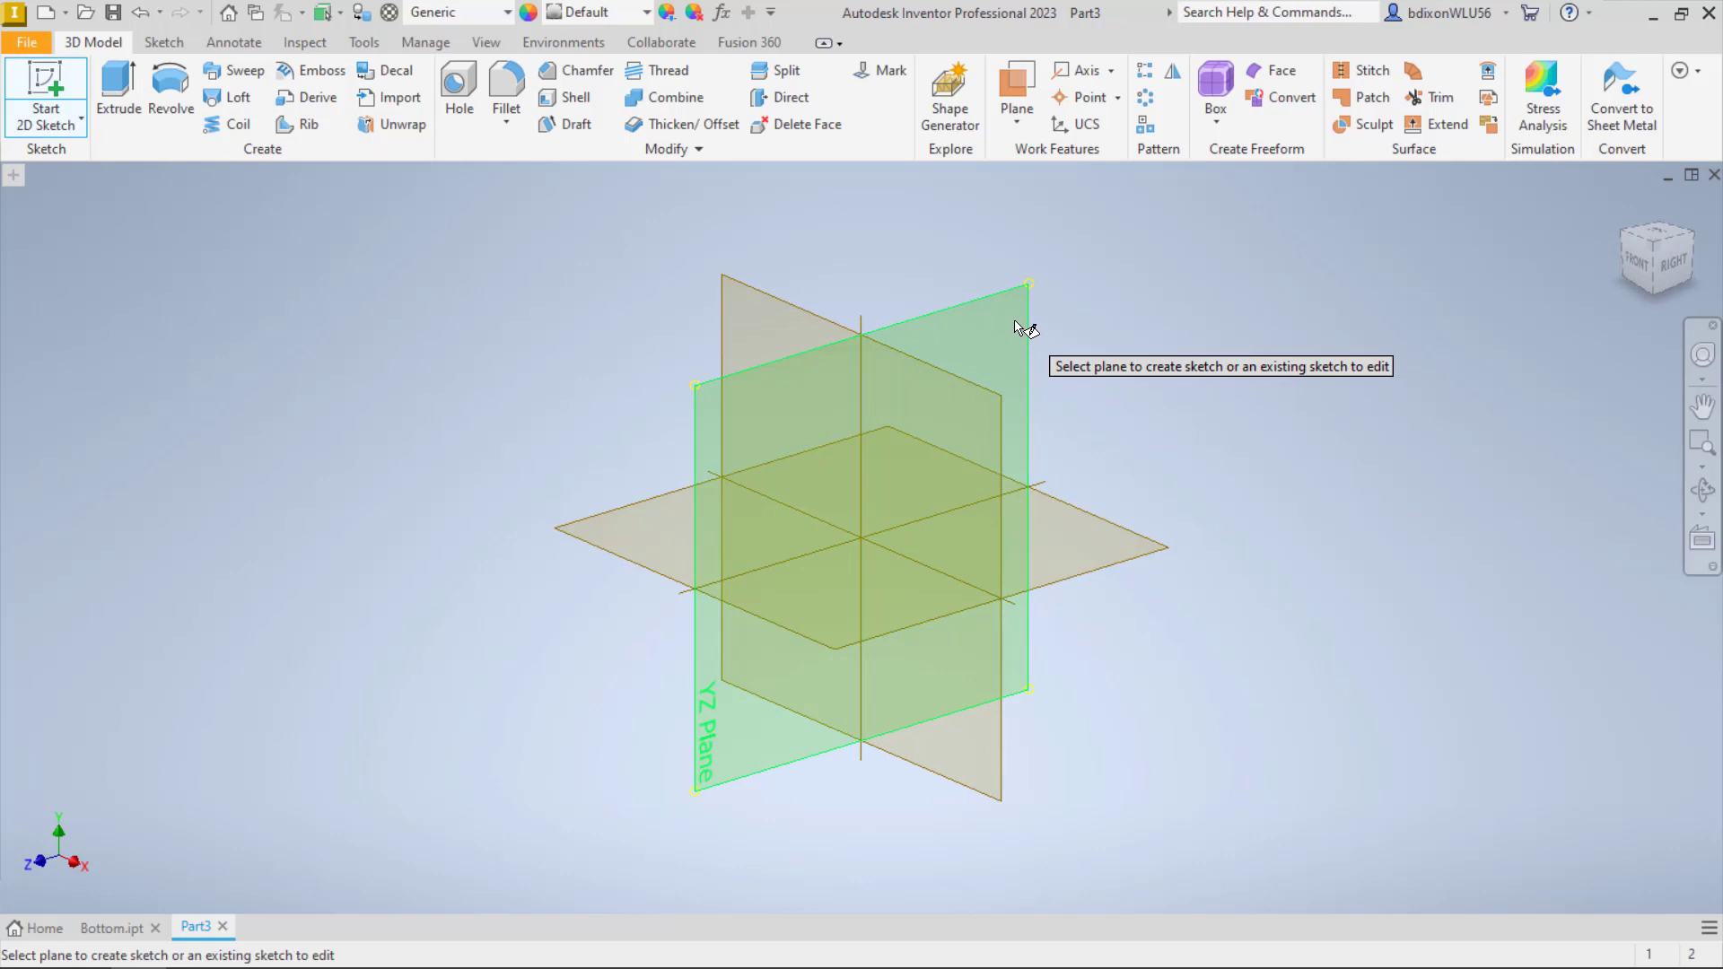
click(1018, 327)
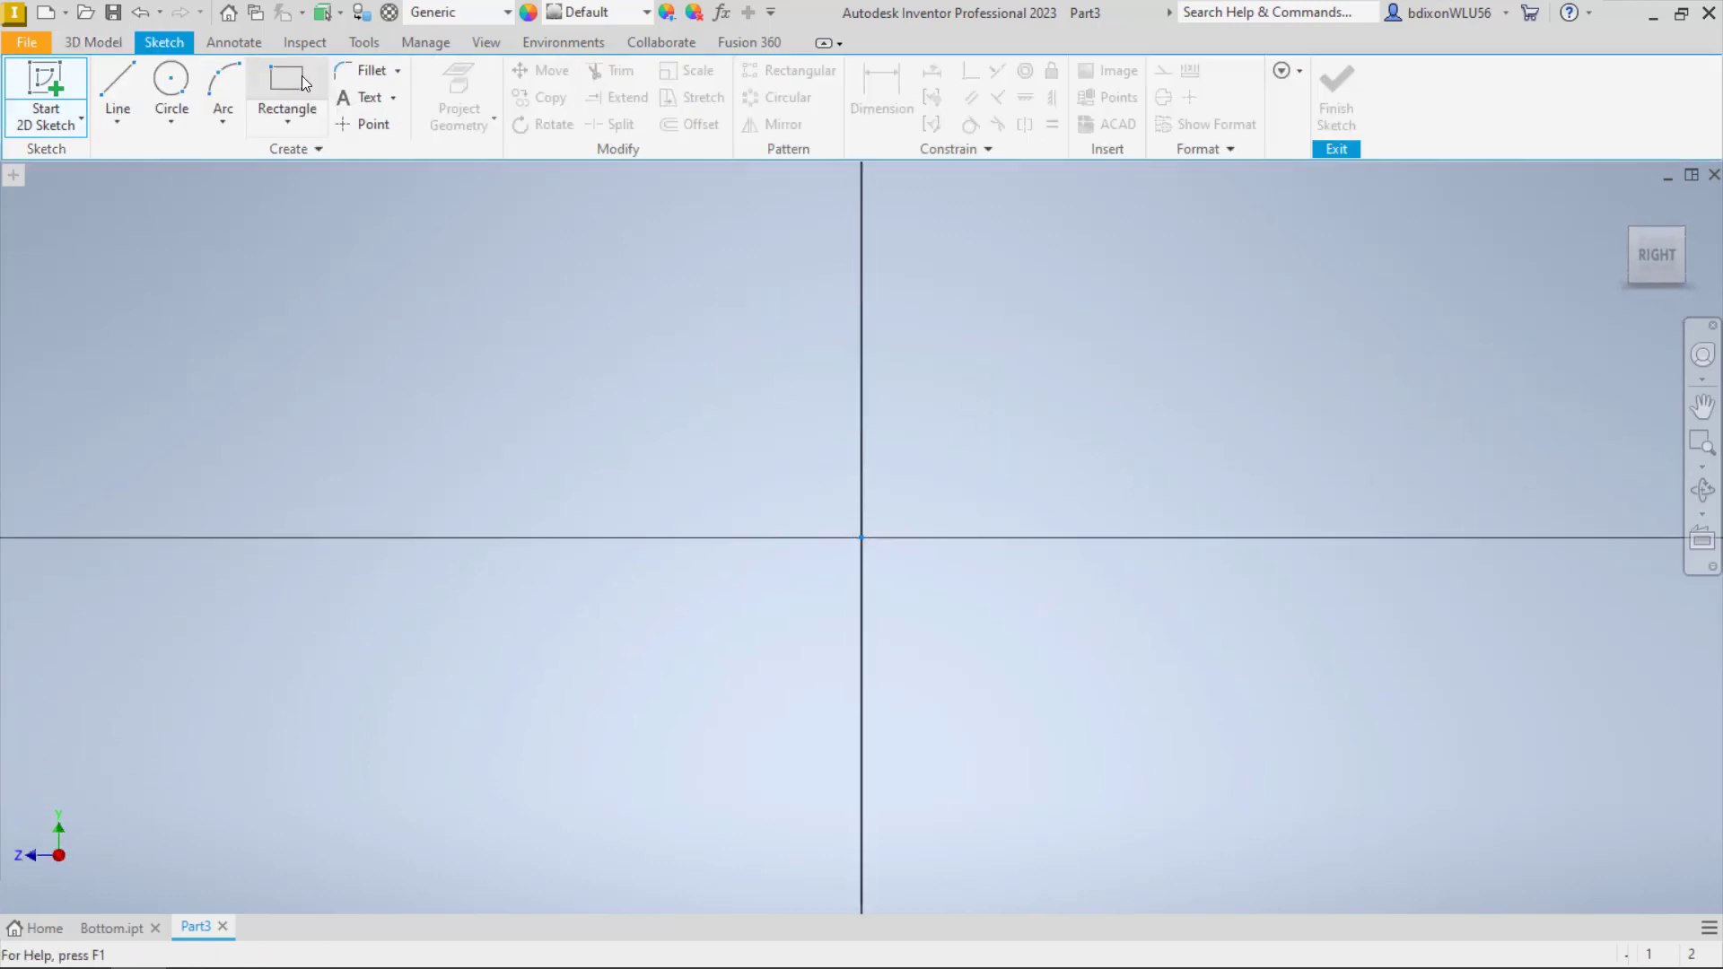
Draw a rectangle from the origin, 2.875 in high and 16.75 in long
click(287, 87)
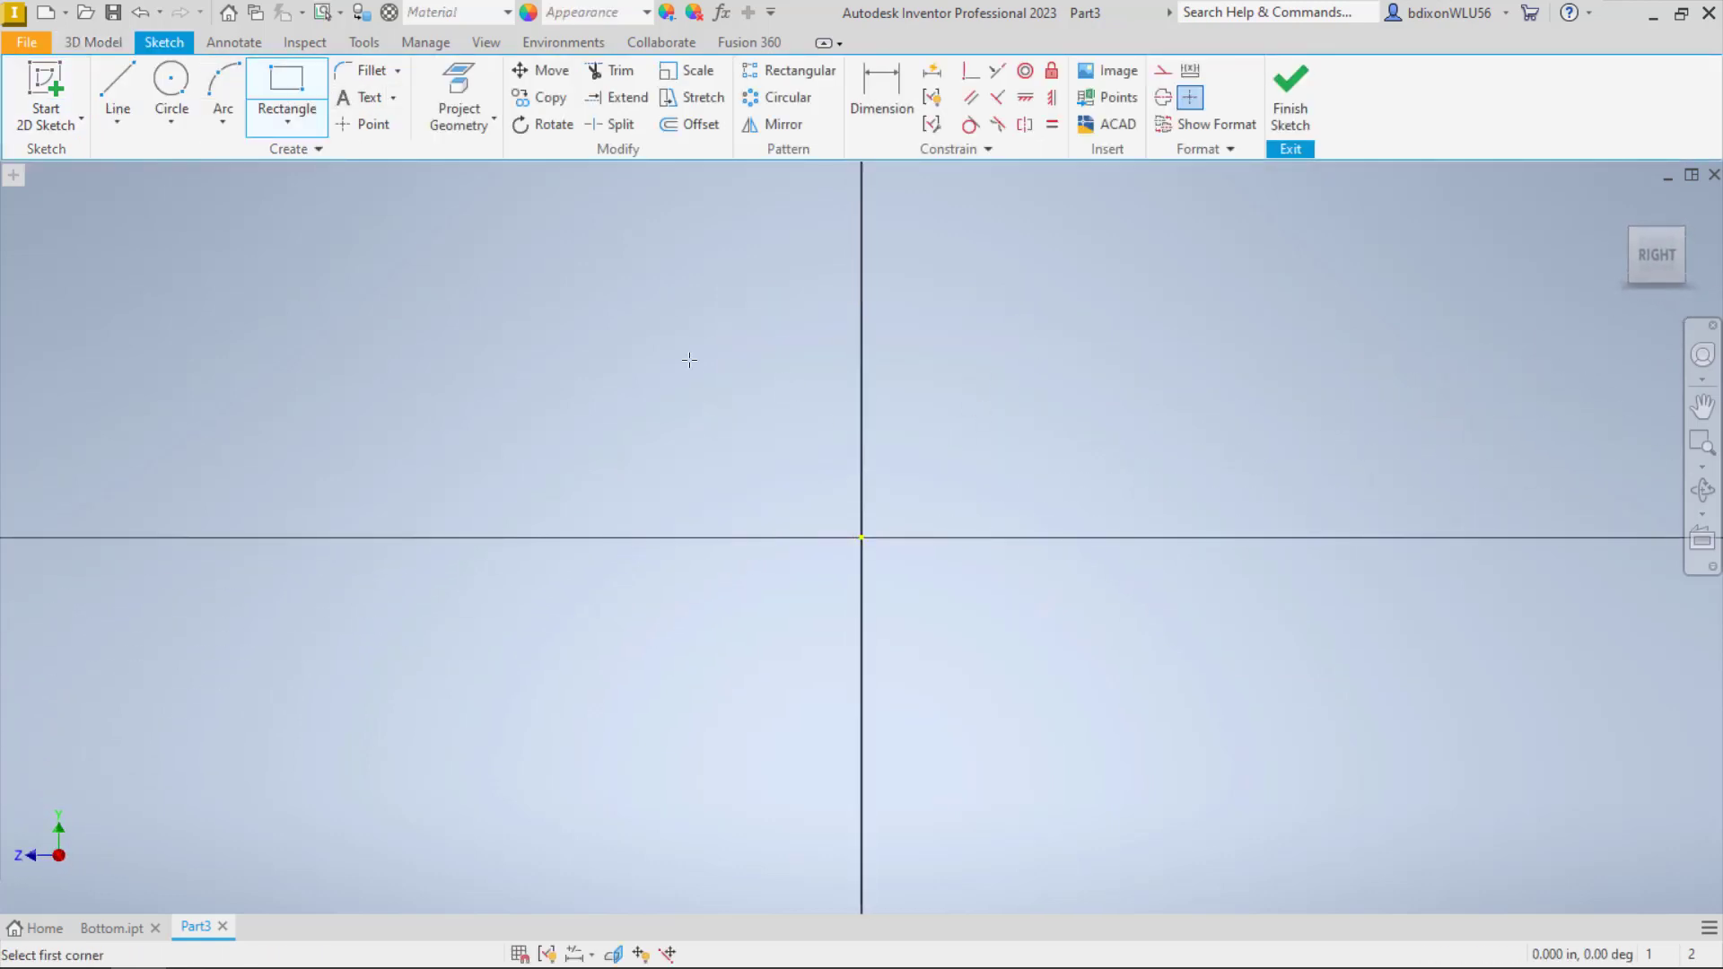
click(862, 537)
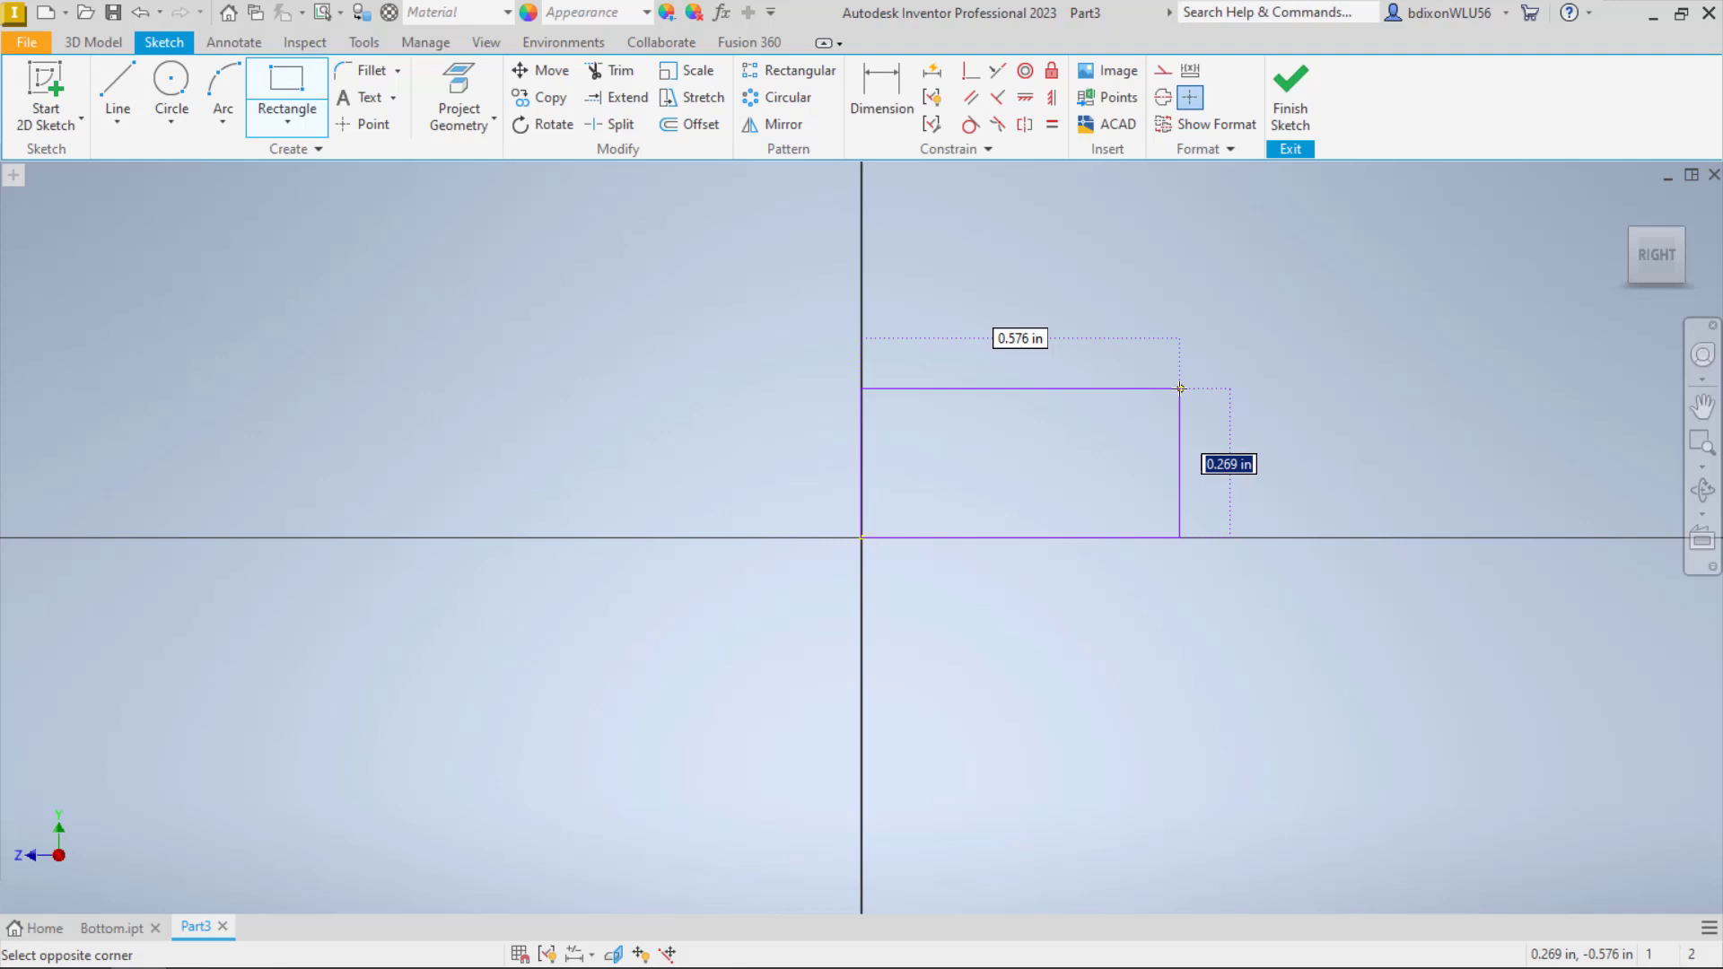
text(2.875)
key(Tab)
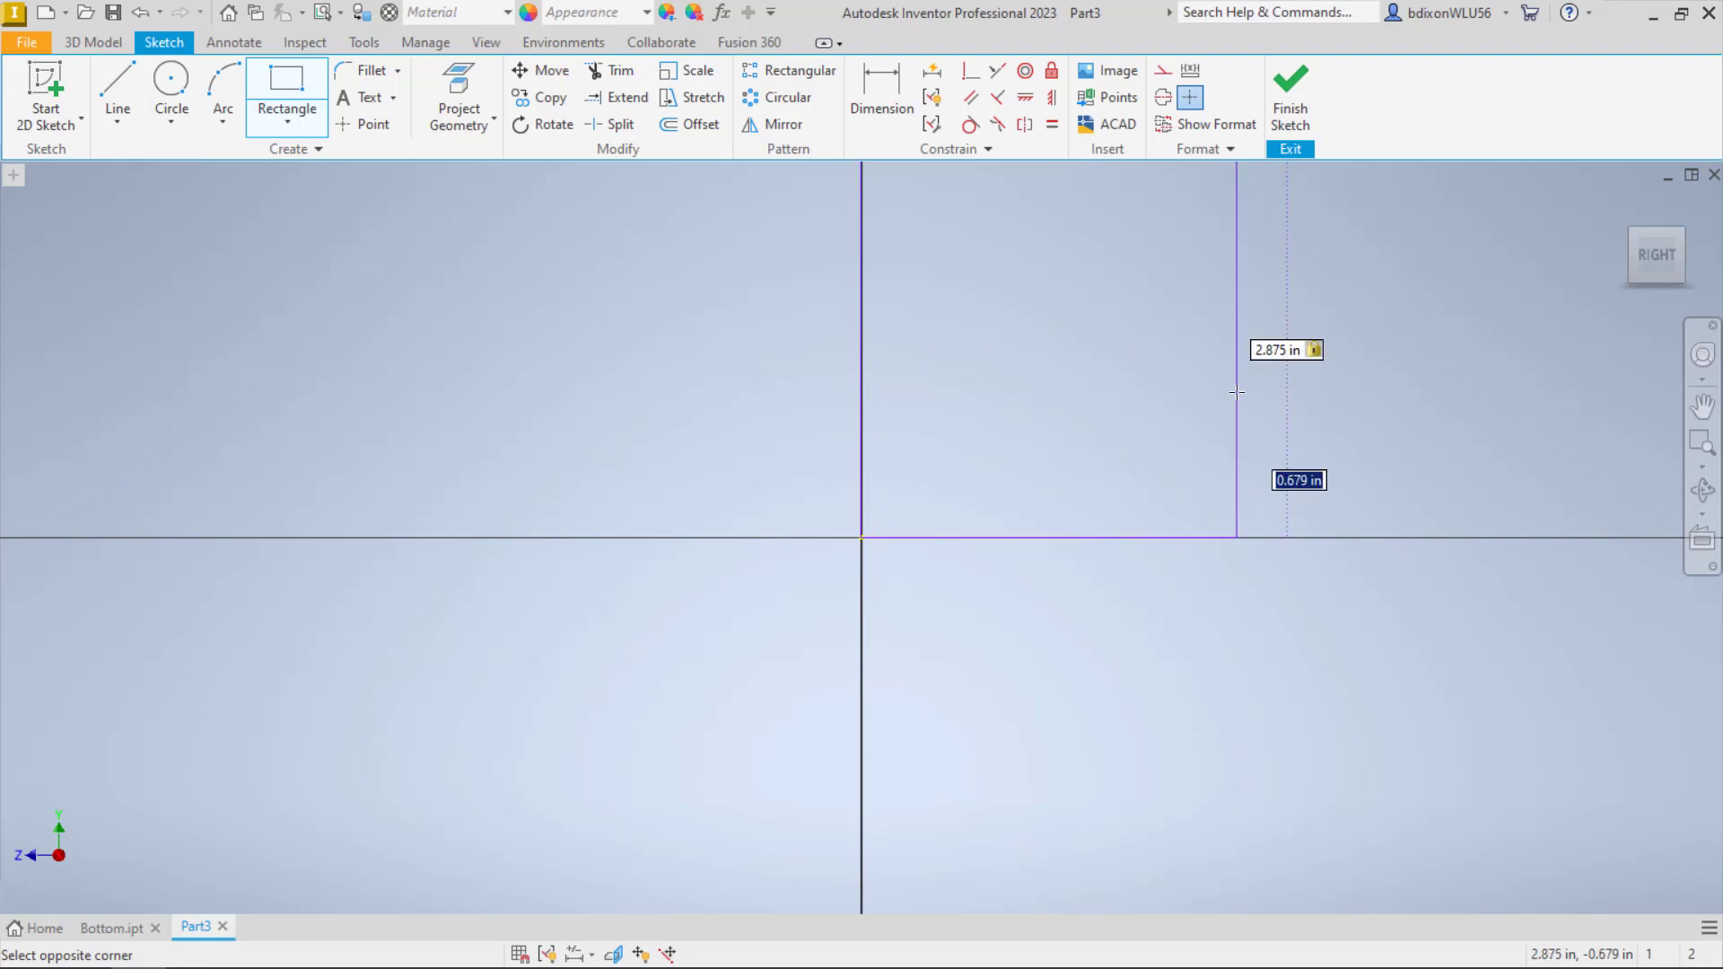
scroll(1490, 359, down, 5)
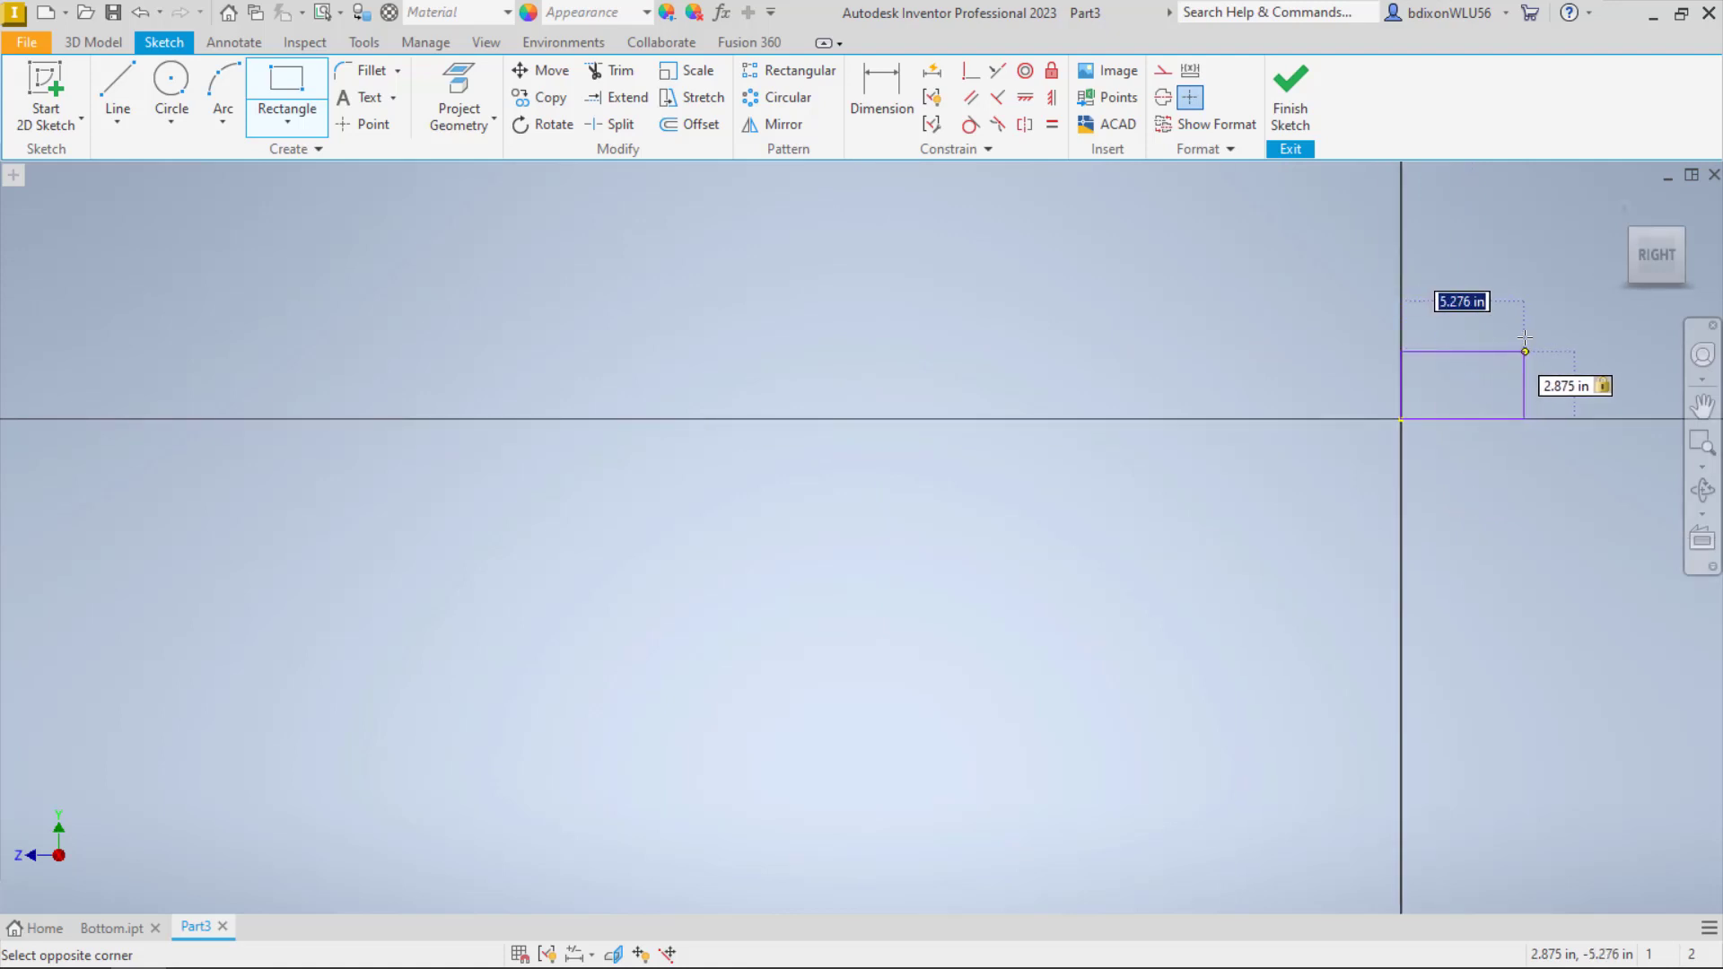
text(16.75)
key(Return)
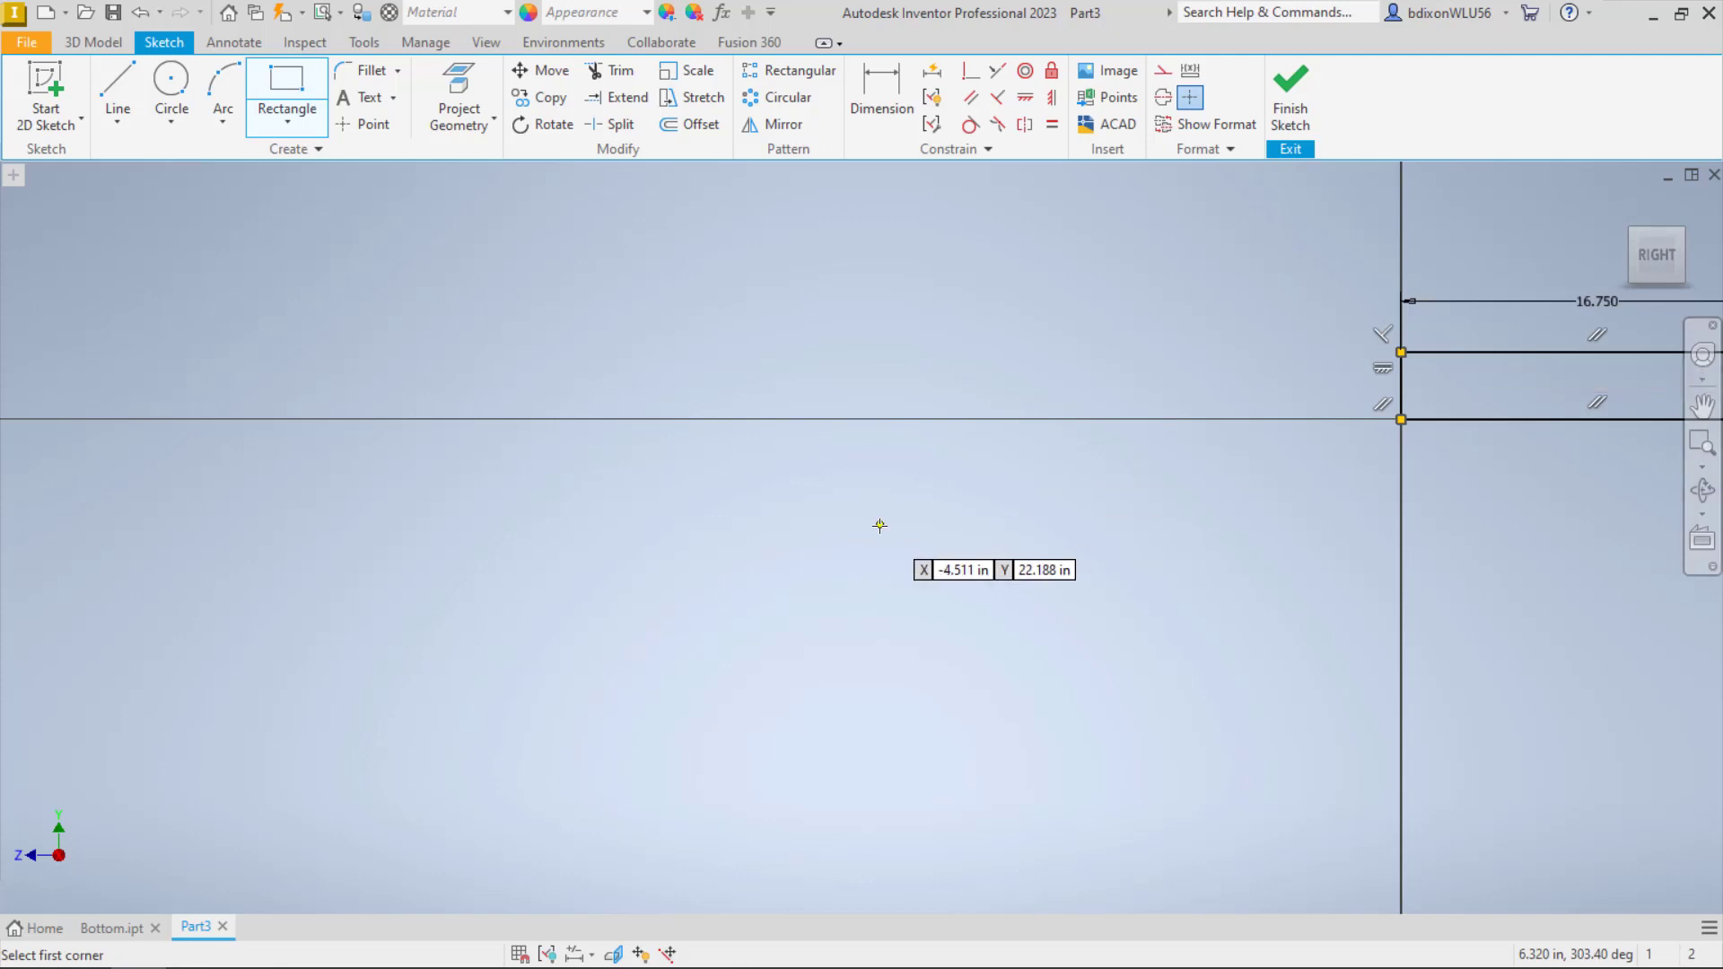
Sketch a 0.5 in diameter circle at mid-height inside the rectangle near its left end
middle_drag(878, 528, 646, 612)
click(170, 80)
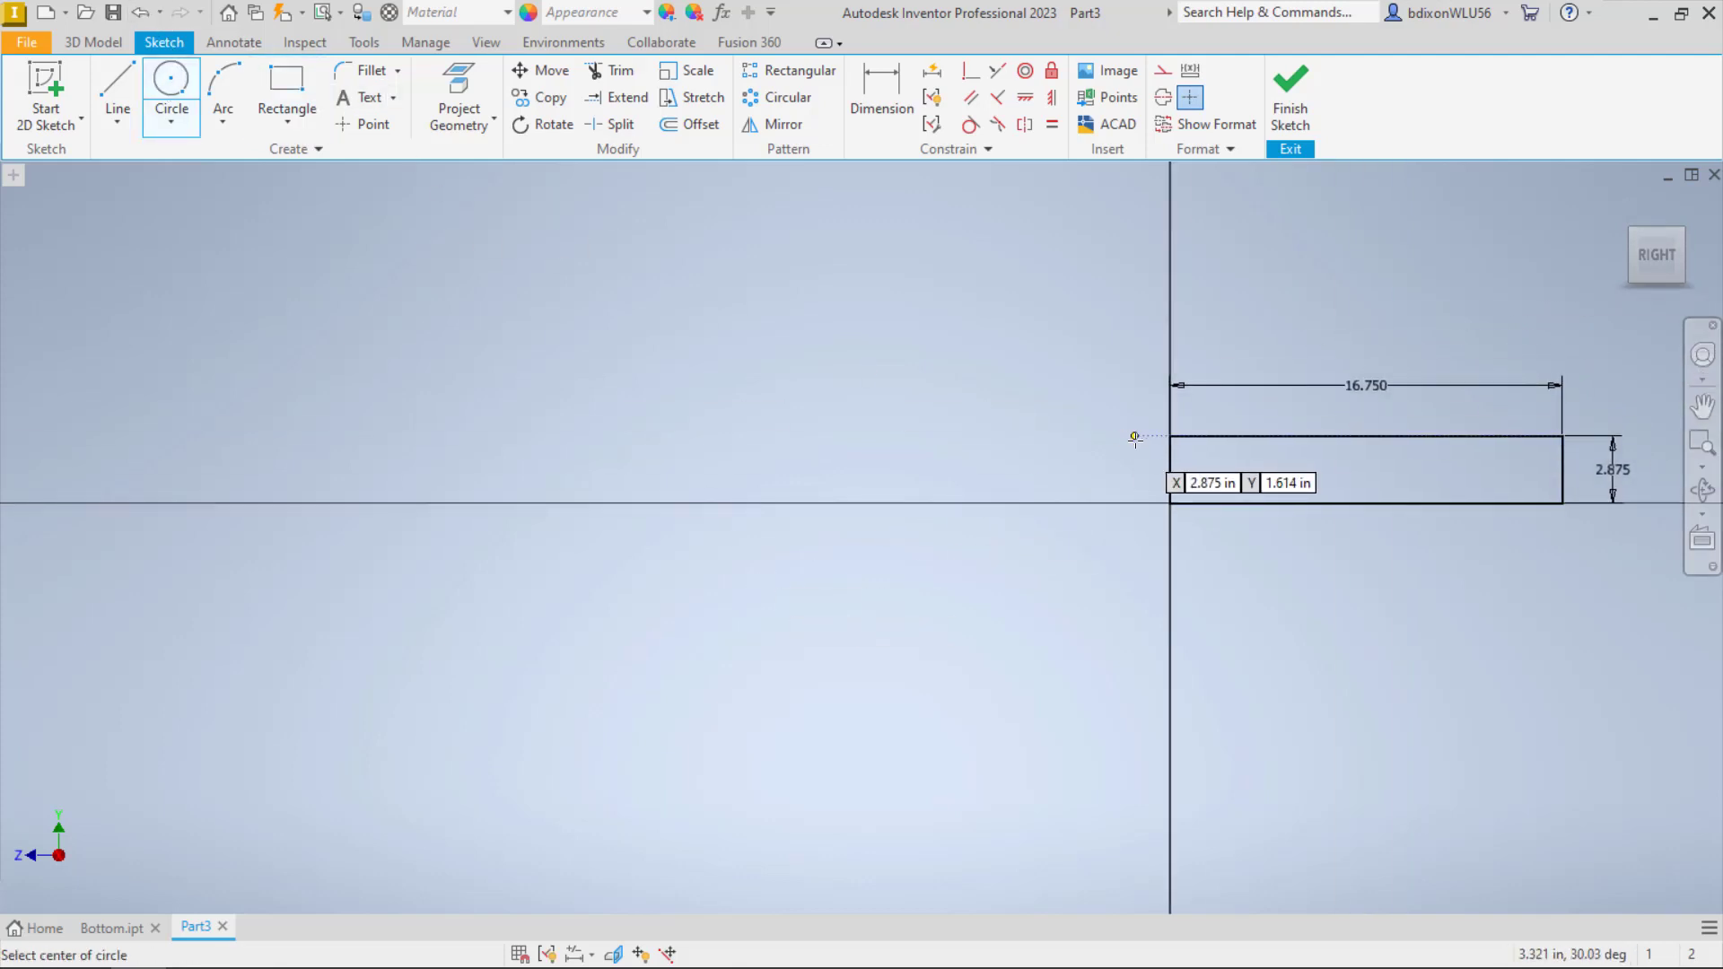
click(1237, 471)
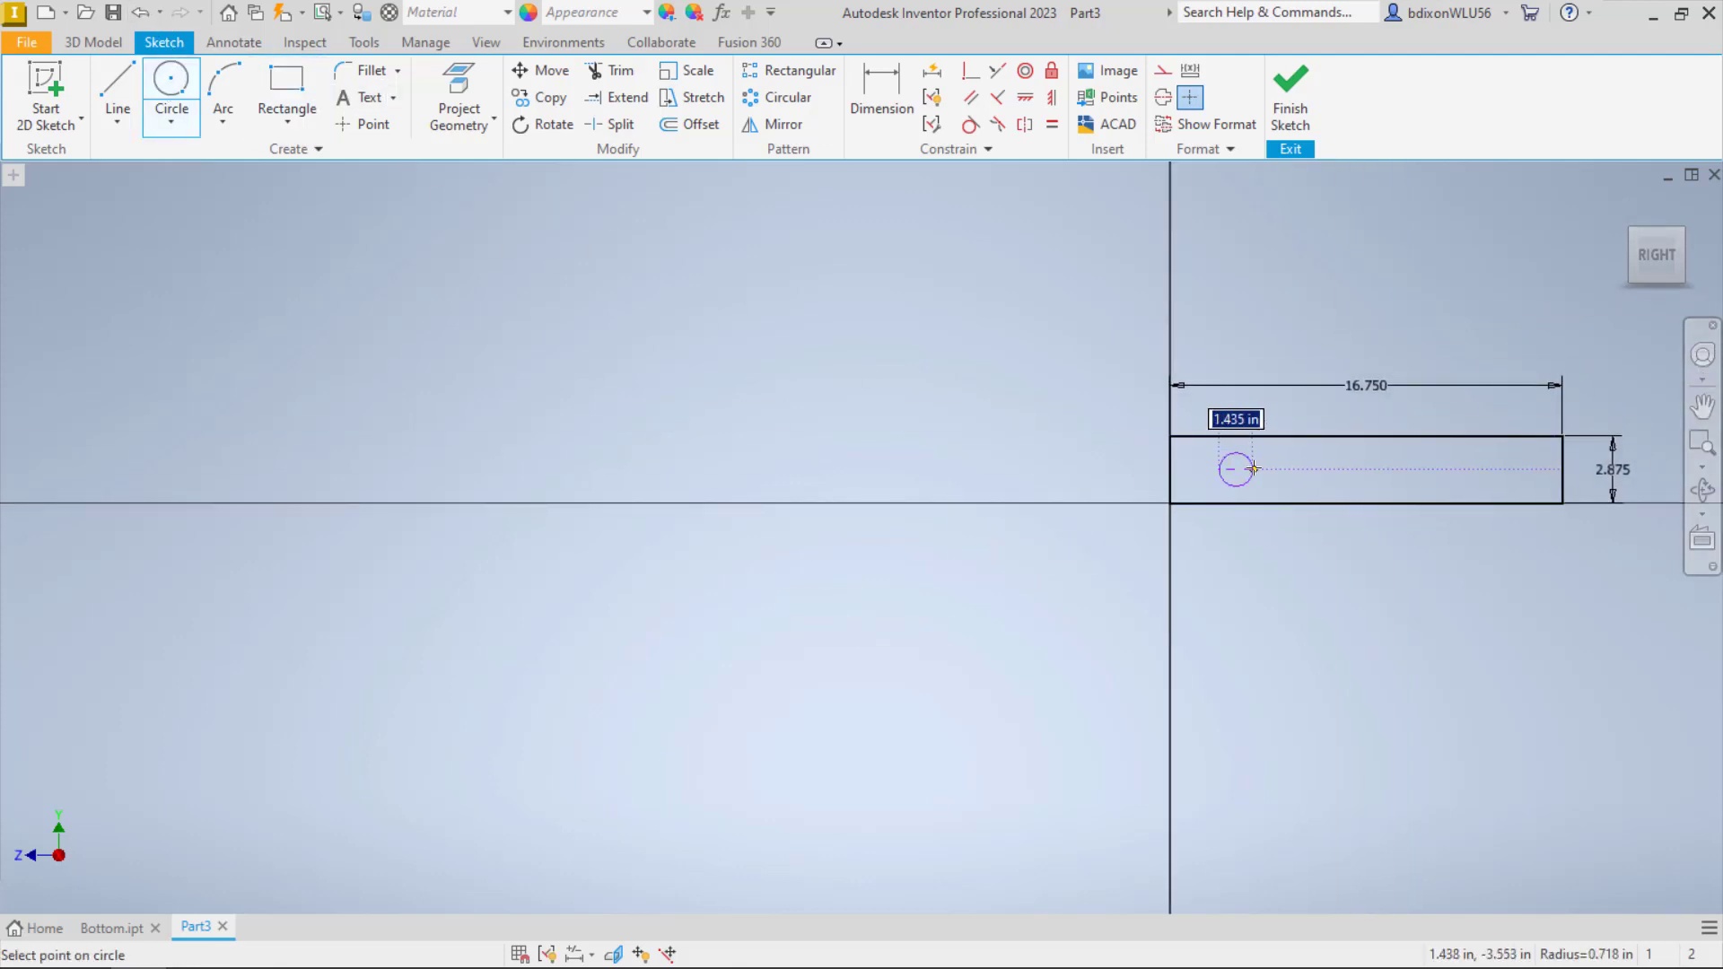
text(.5)
key(Return)
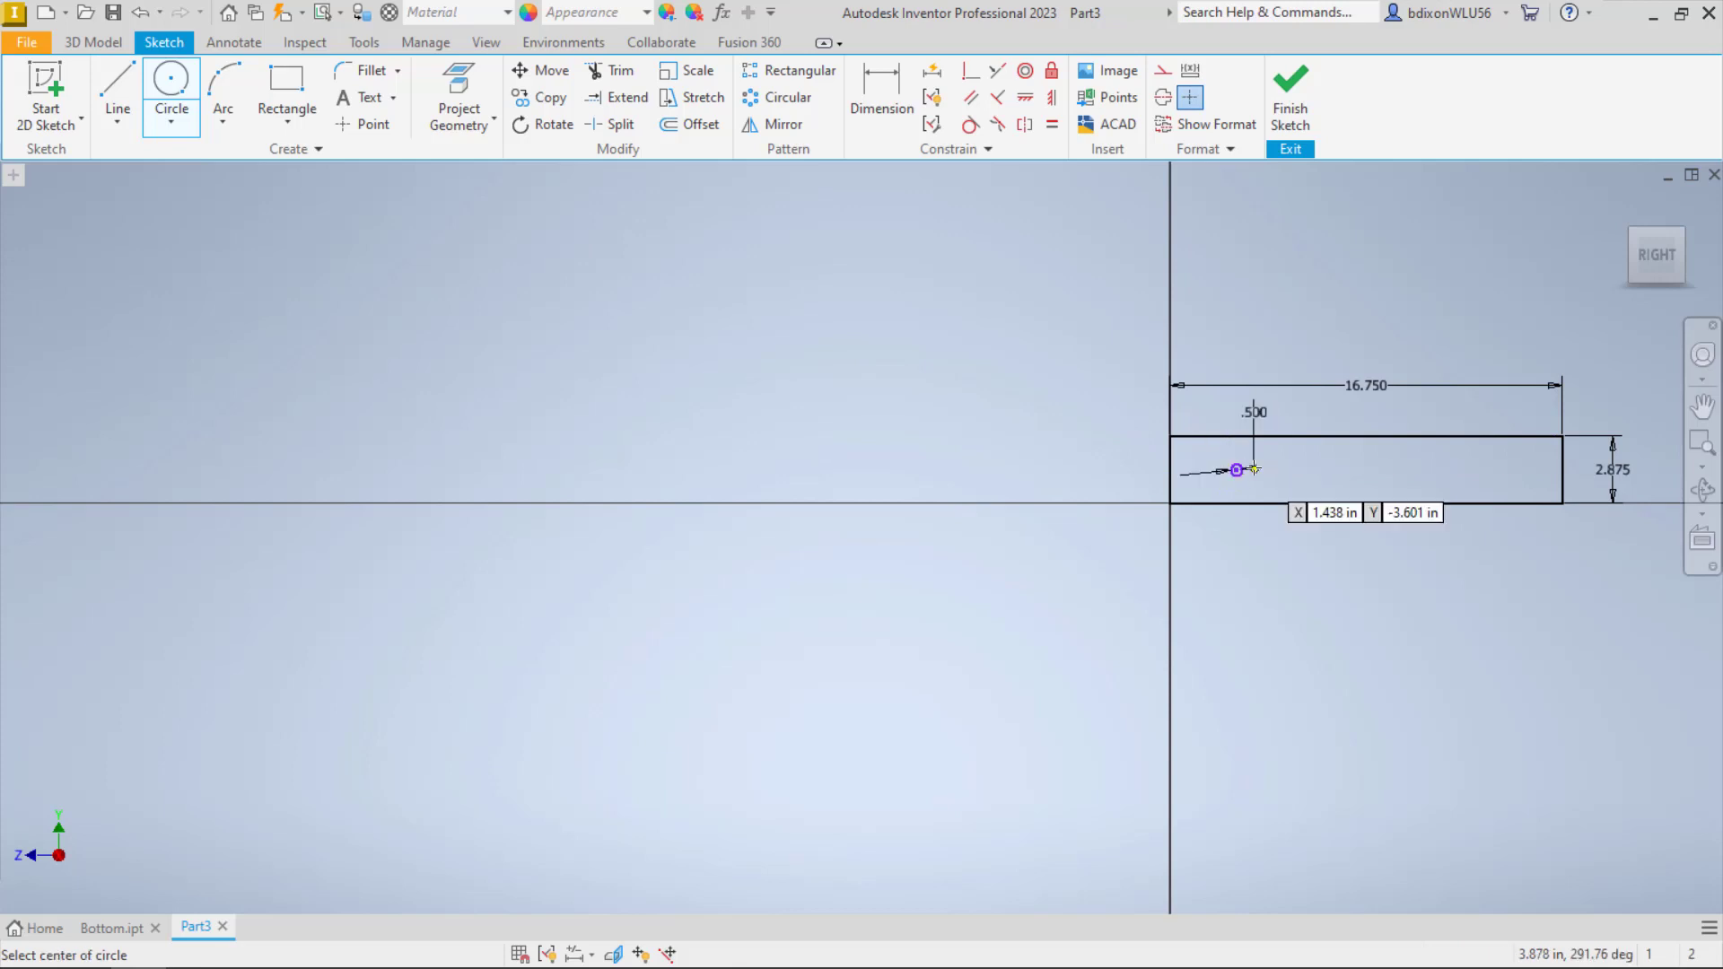
key(Escape)
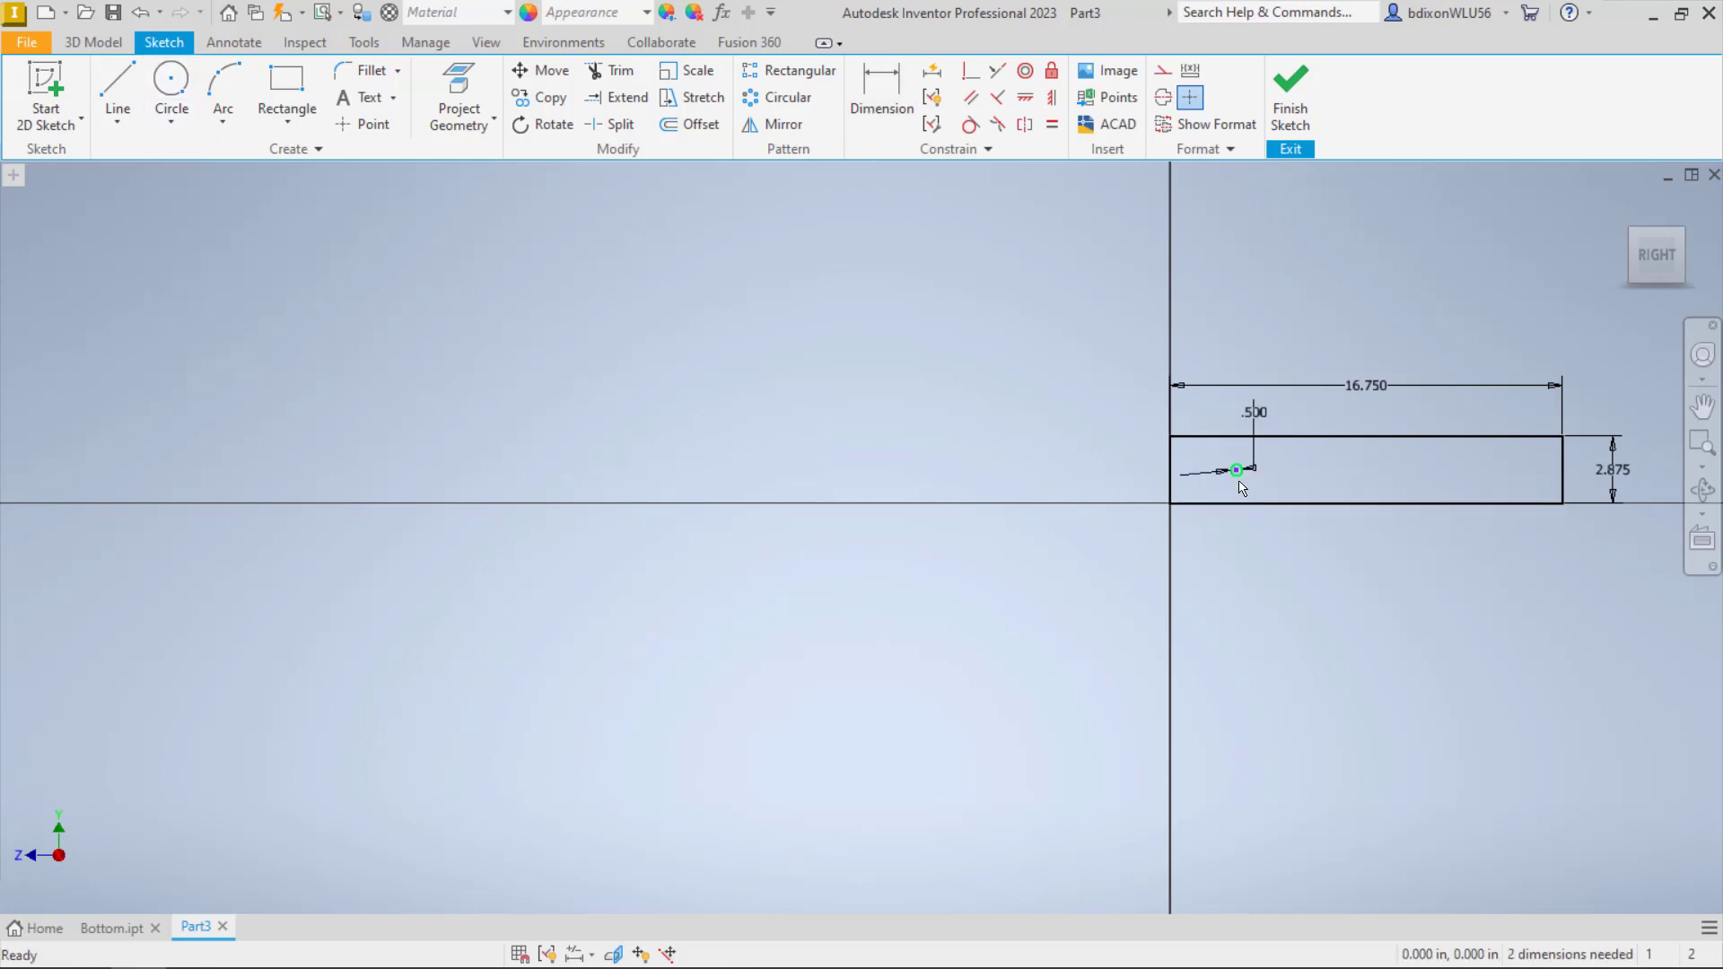
click(789, 71)
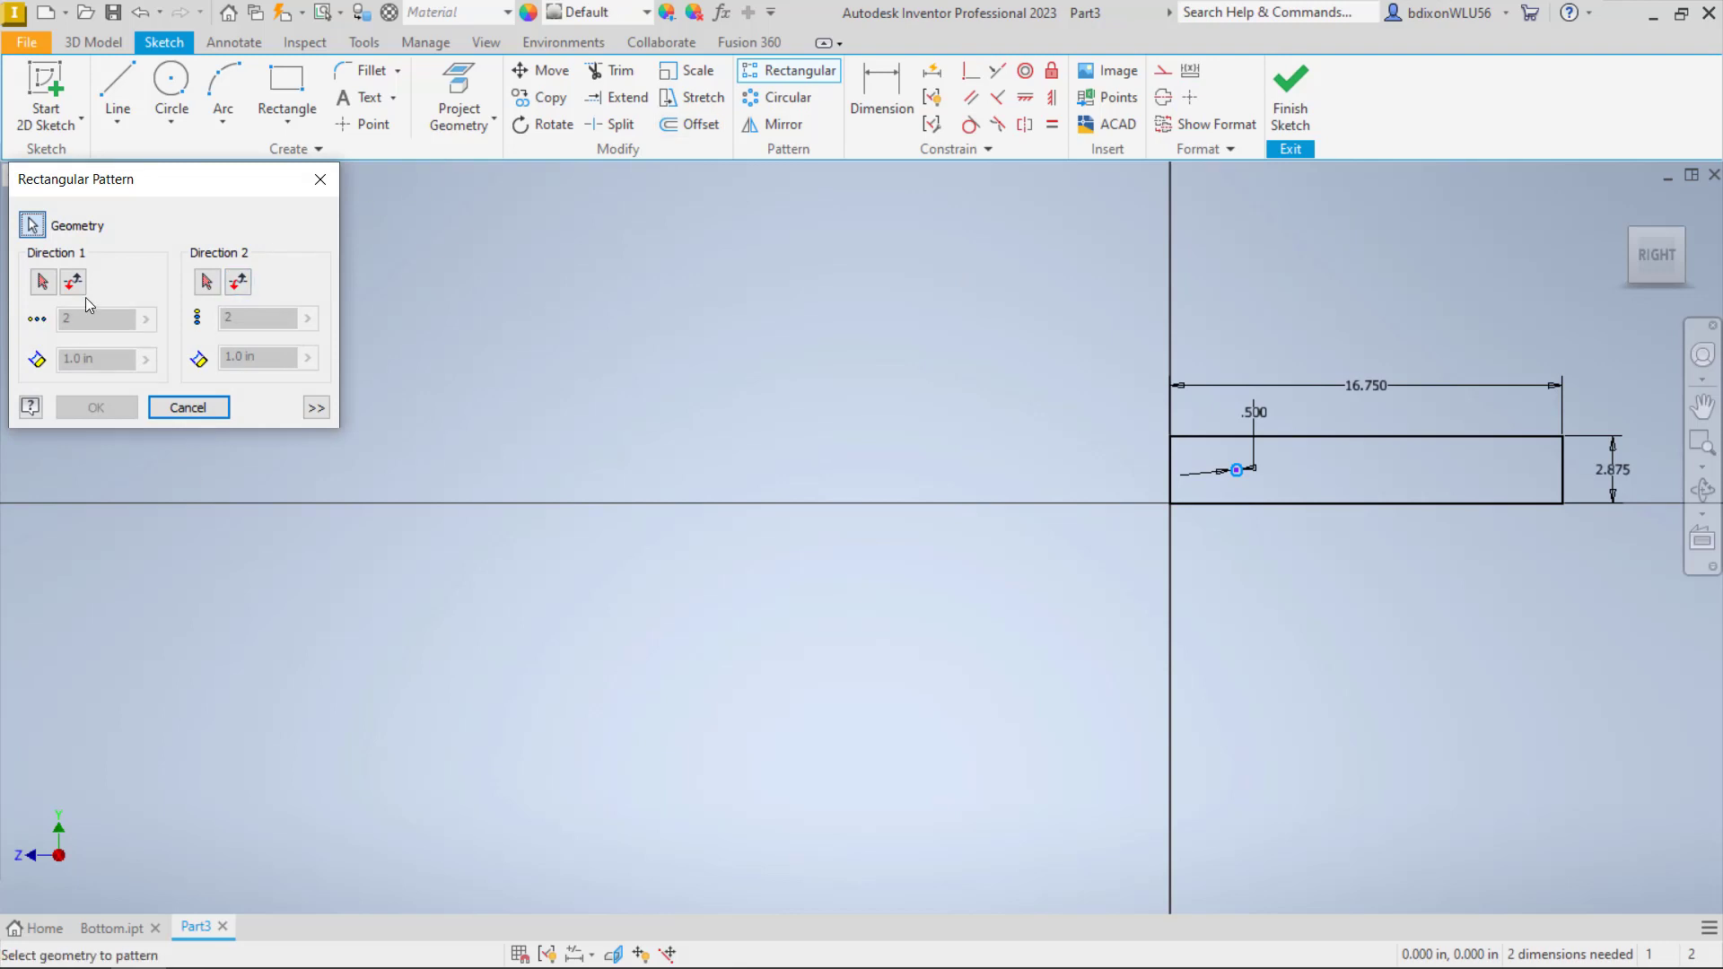
click(42, 281)
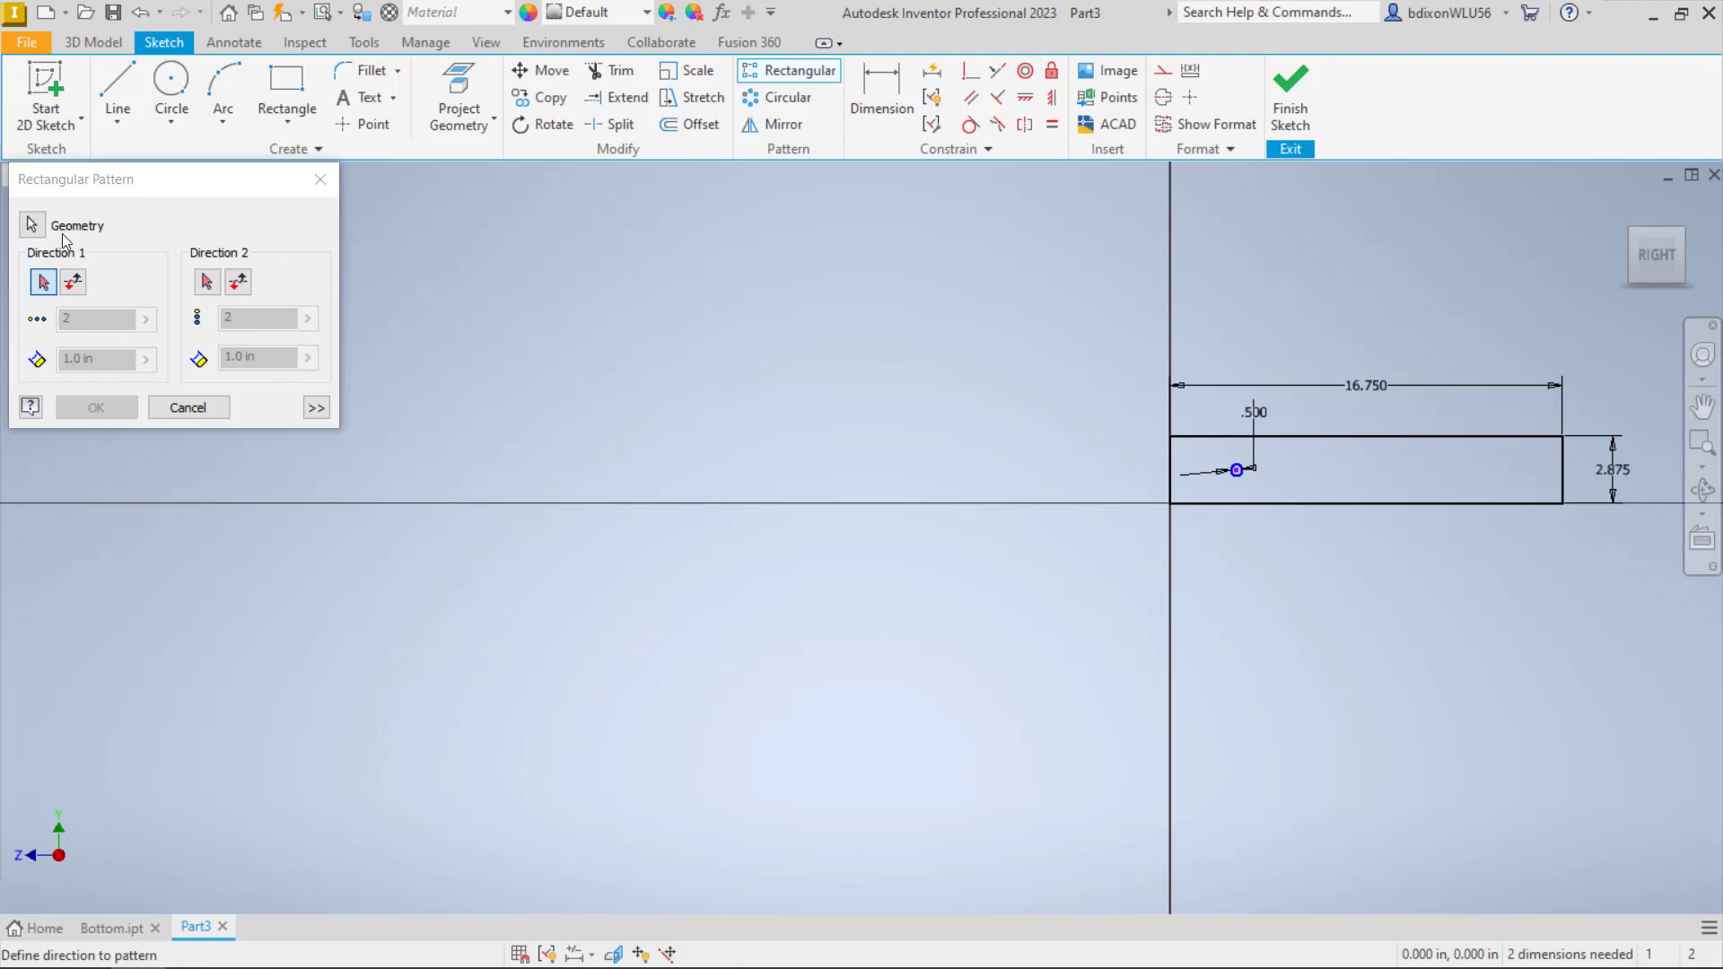
click(33, 225)
click(1237, 469)
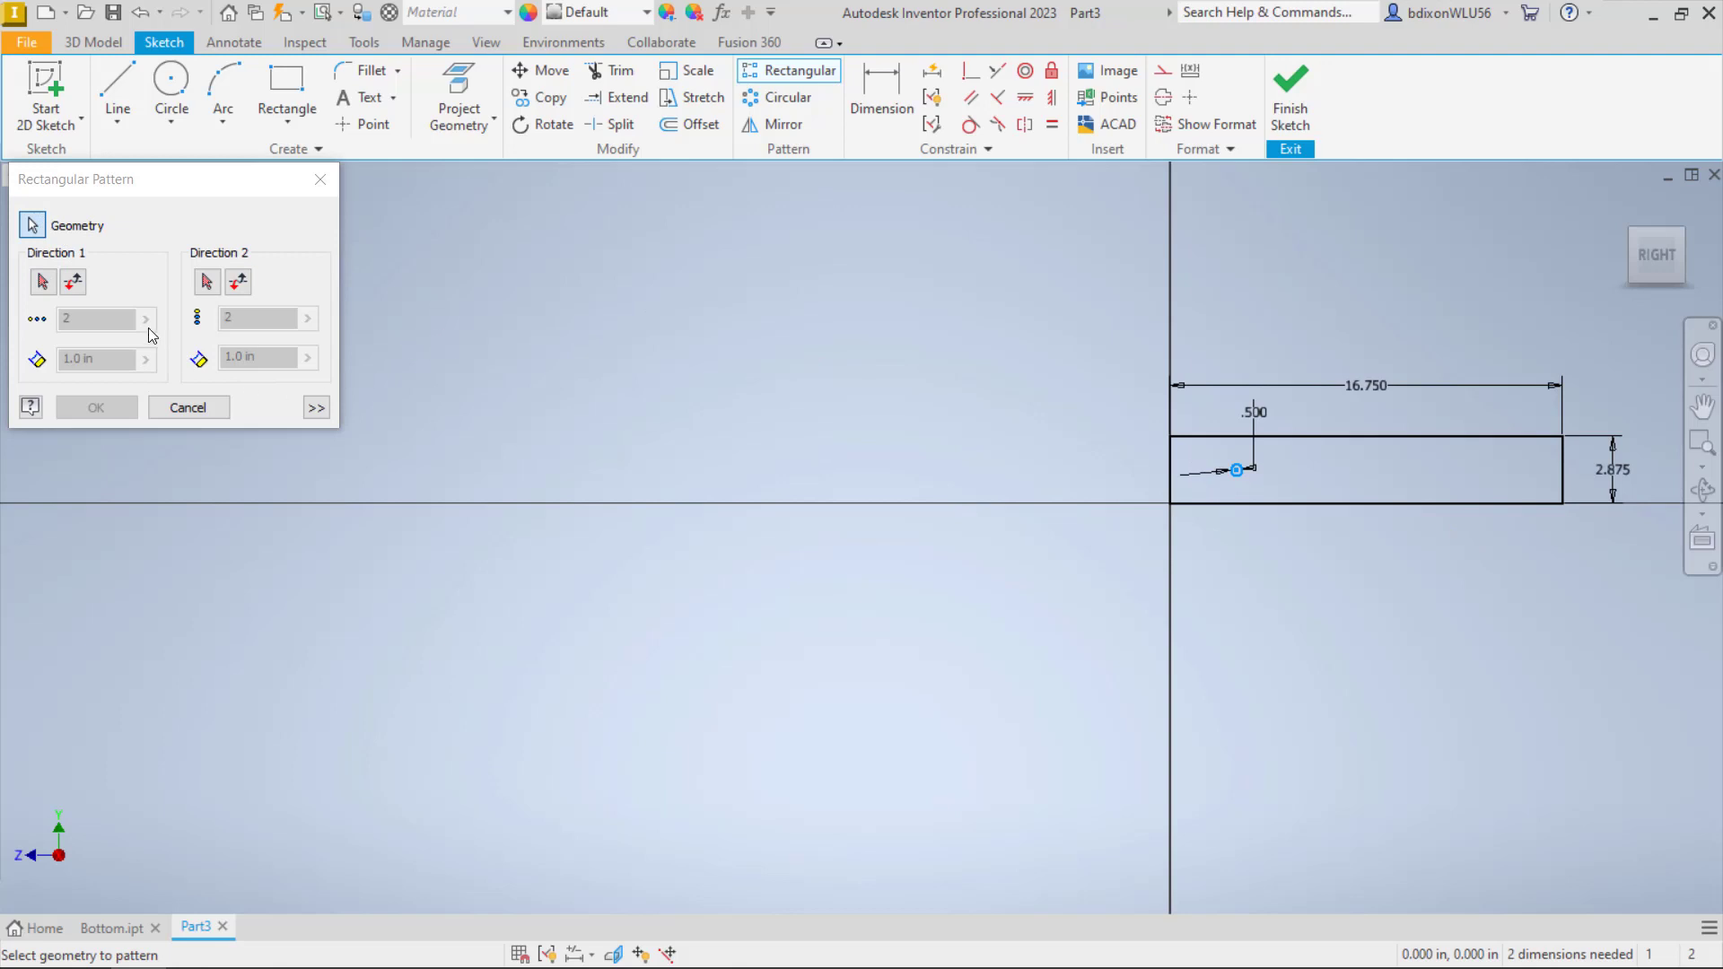
click(43, 283)
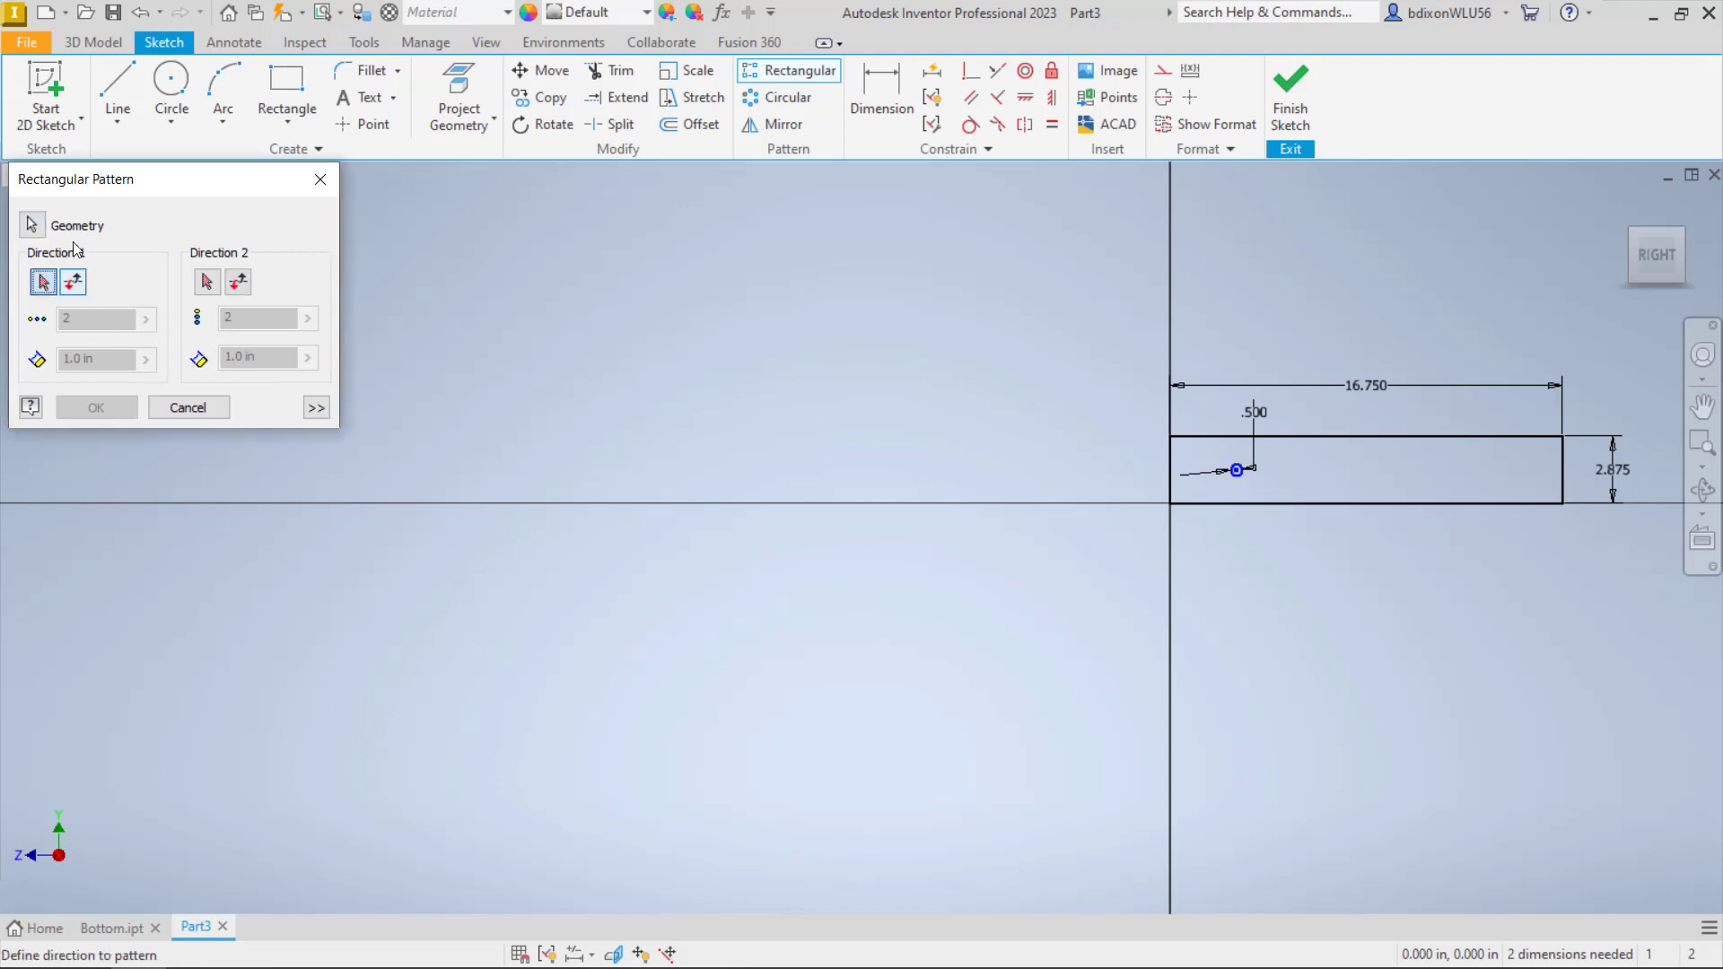
click(319, 179)
Draw four more circles of varying sizes freehand along the rectangle, beyond the 0.5 in circle, and finish the sketch
click(196, 88)
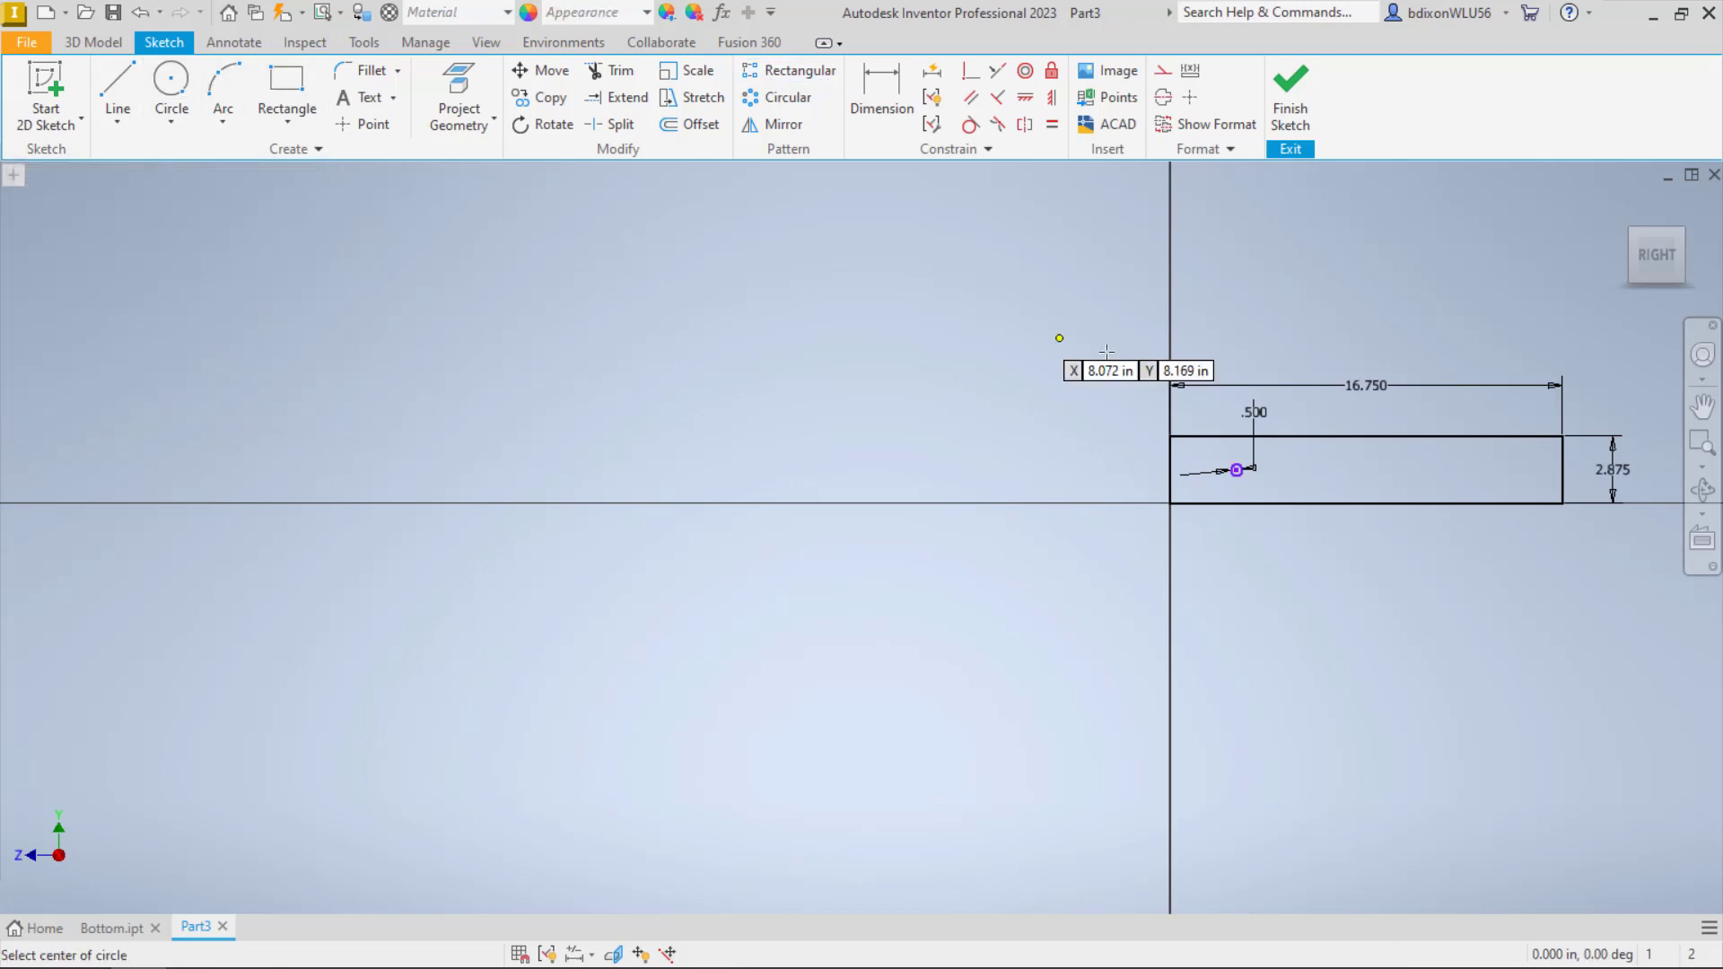
click(1340, 474)
click(1344, 475)
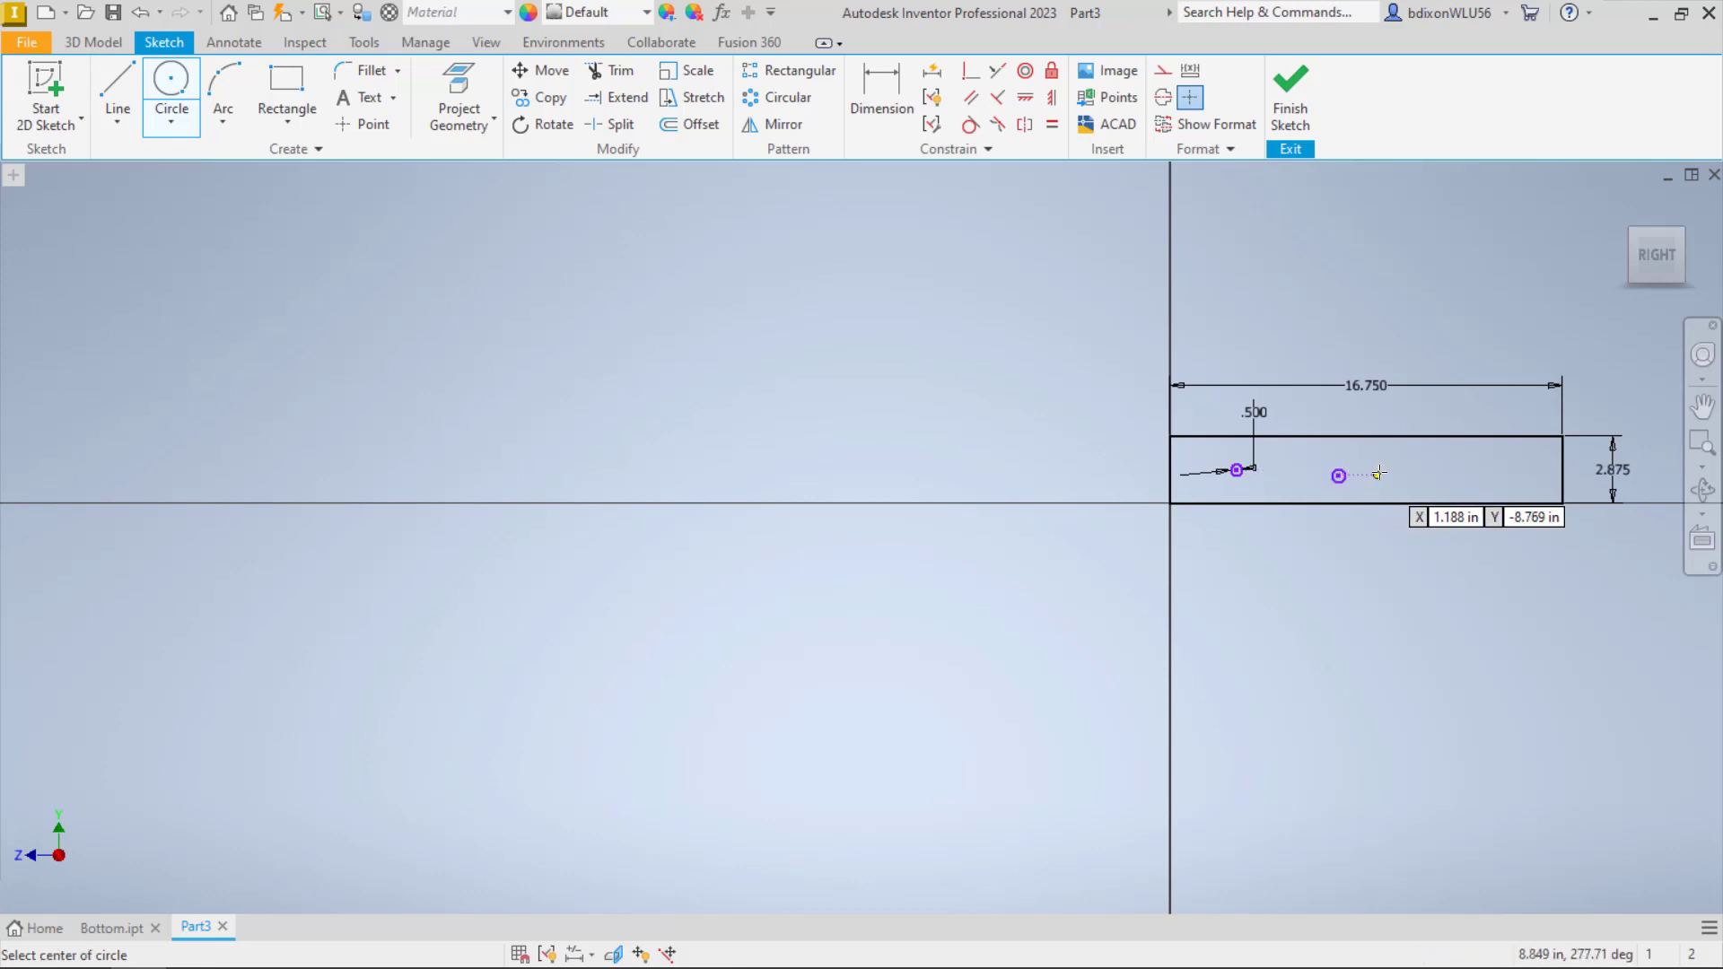
click(1386, 475)
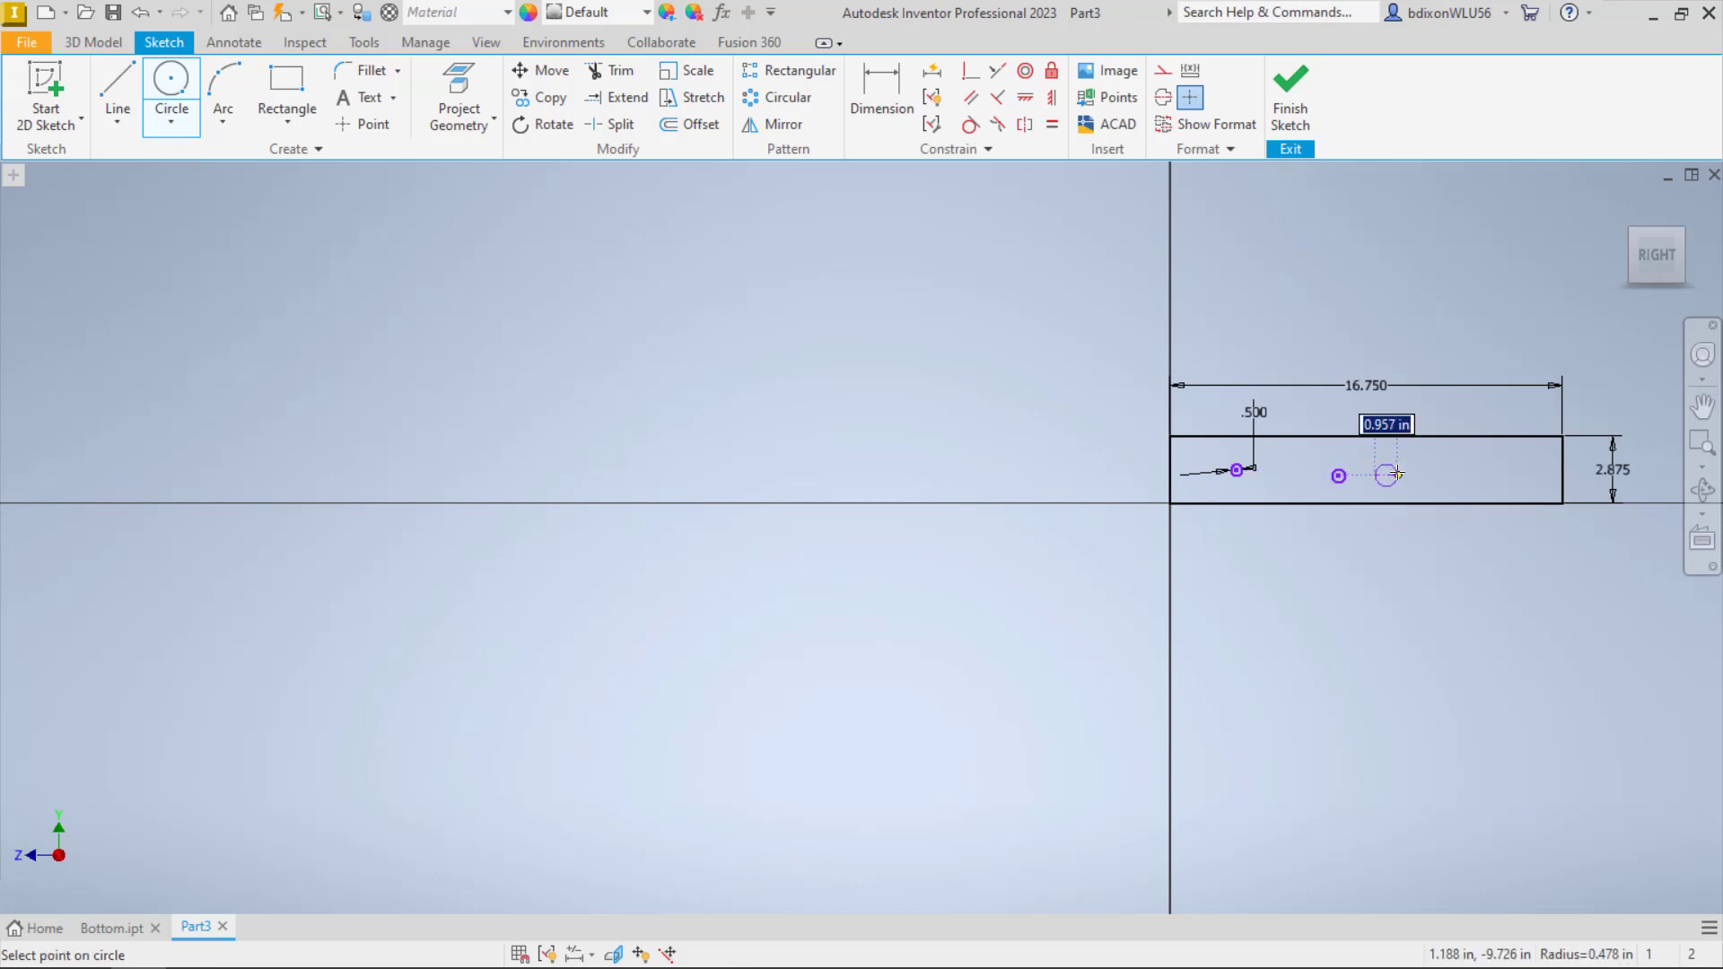
click(1476, 467)
click(1530, 475)
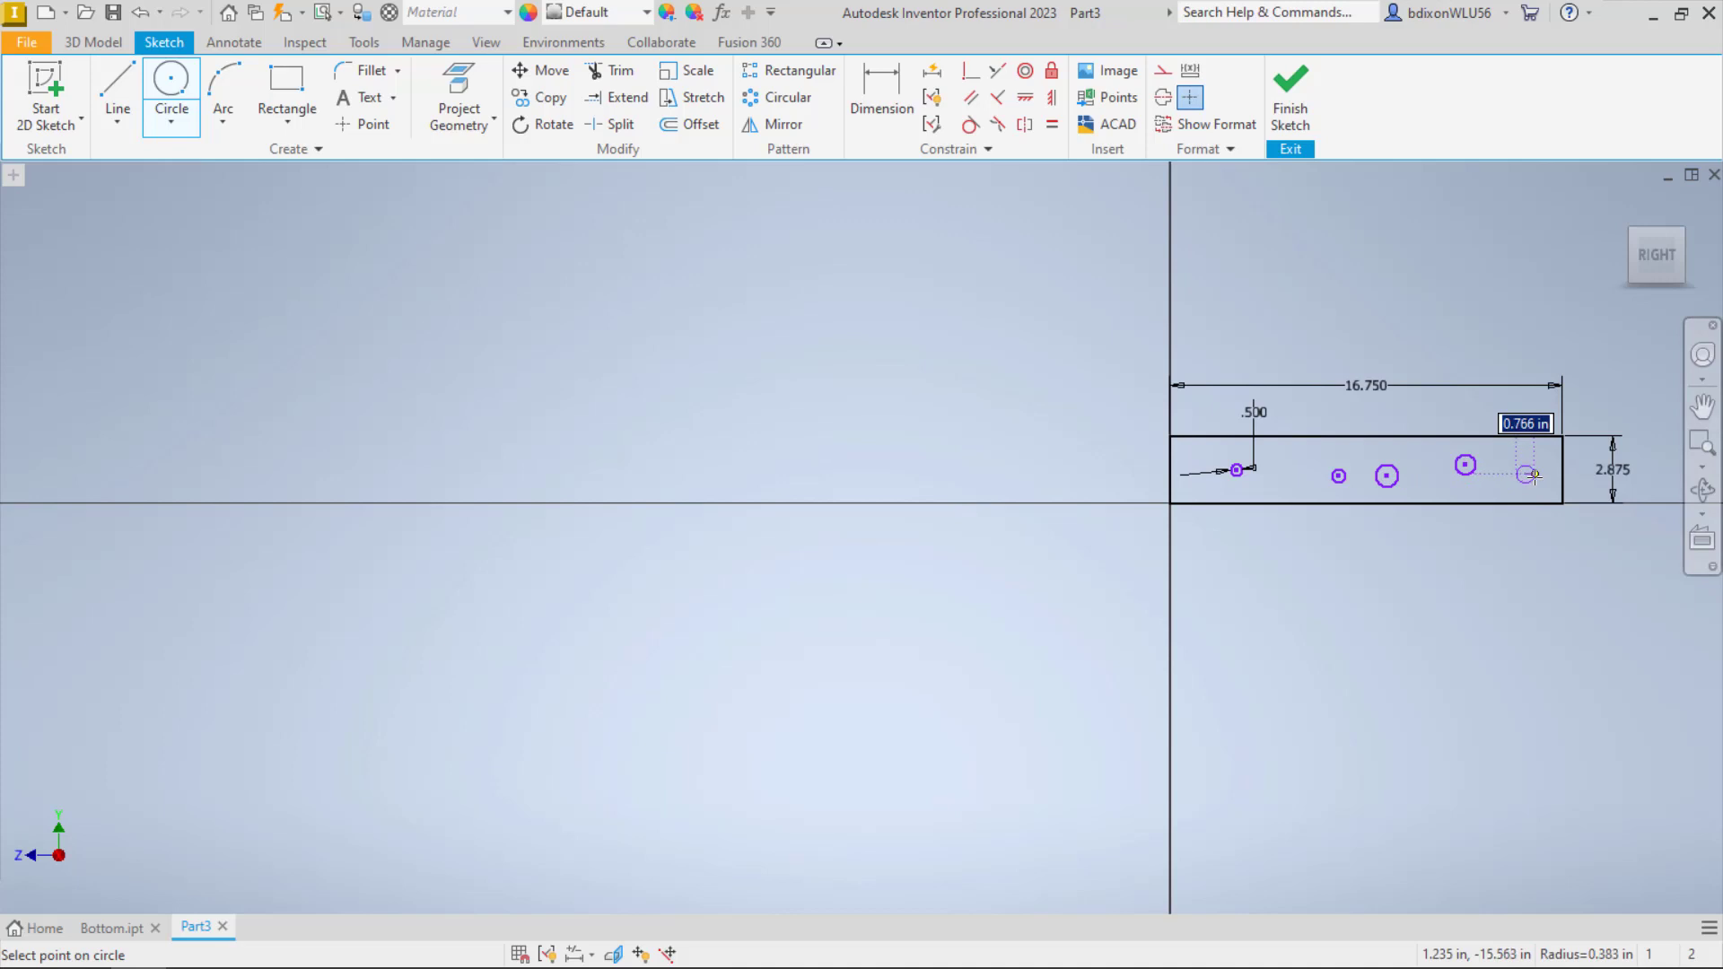
click(1541, 477)
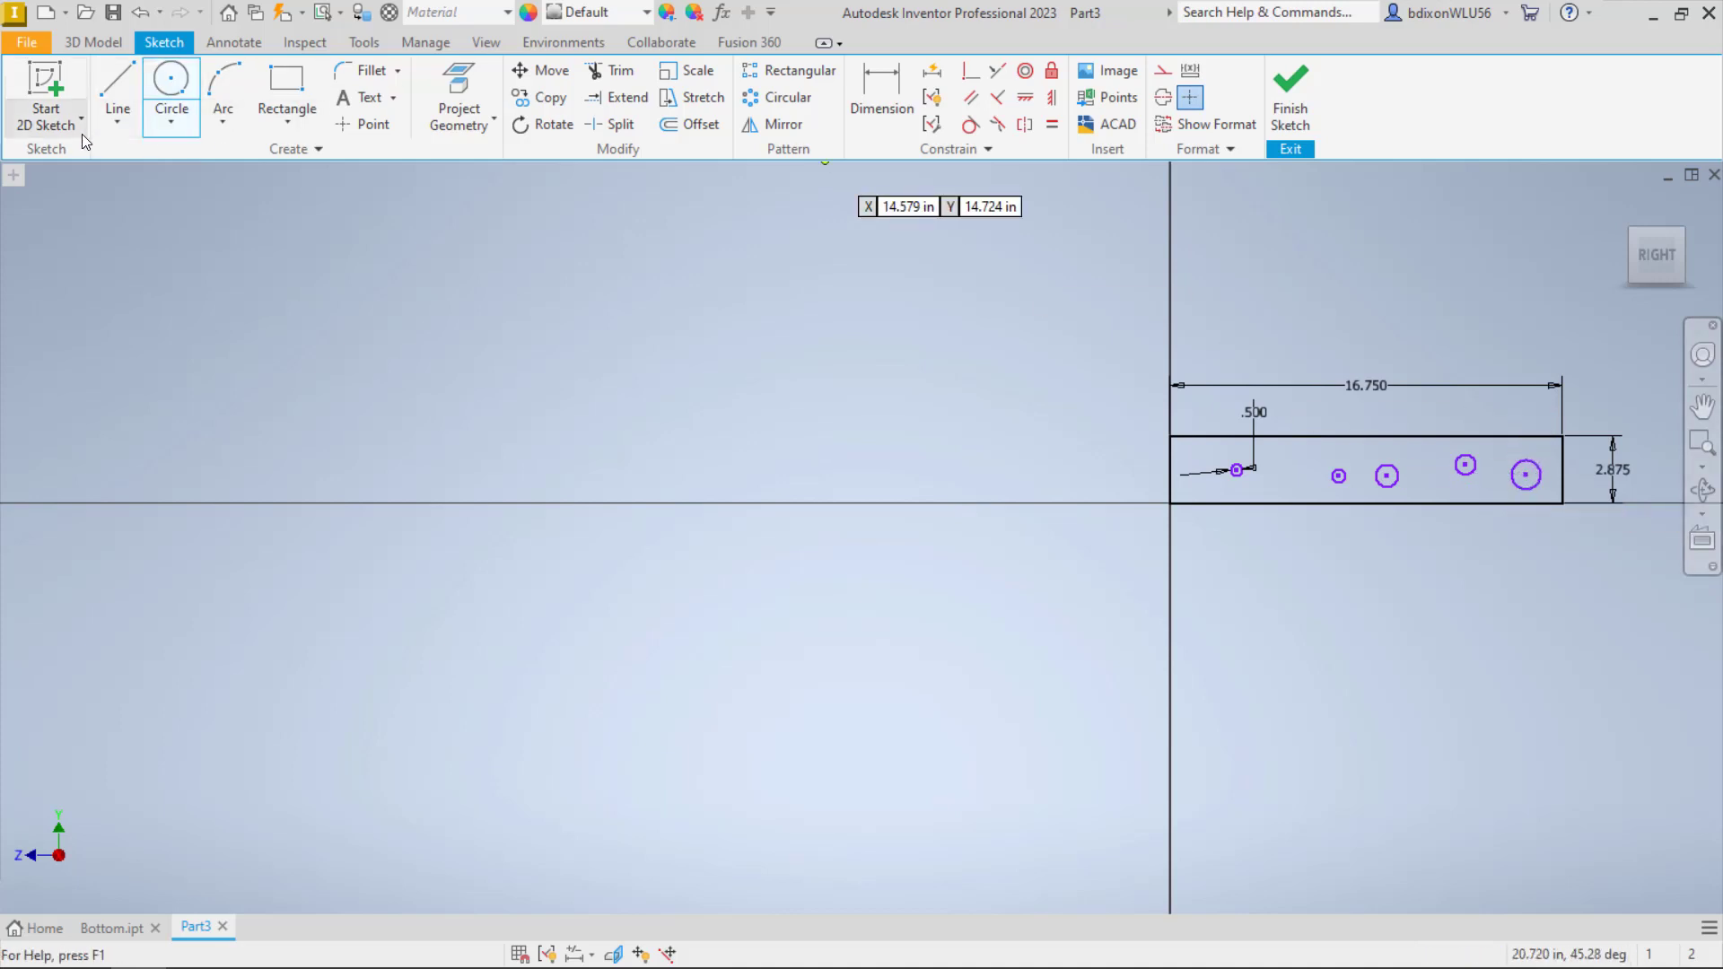
key(Escape)
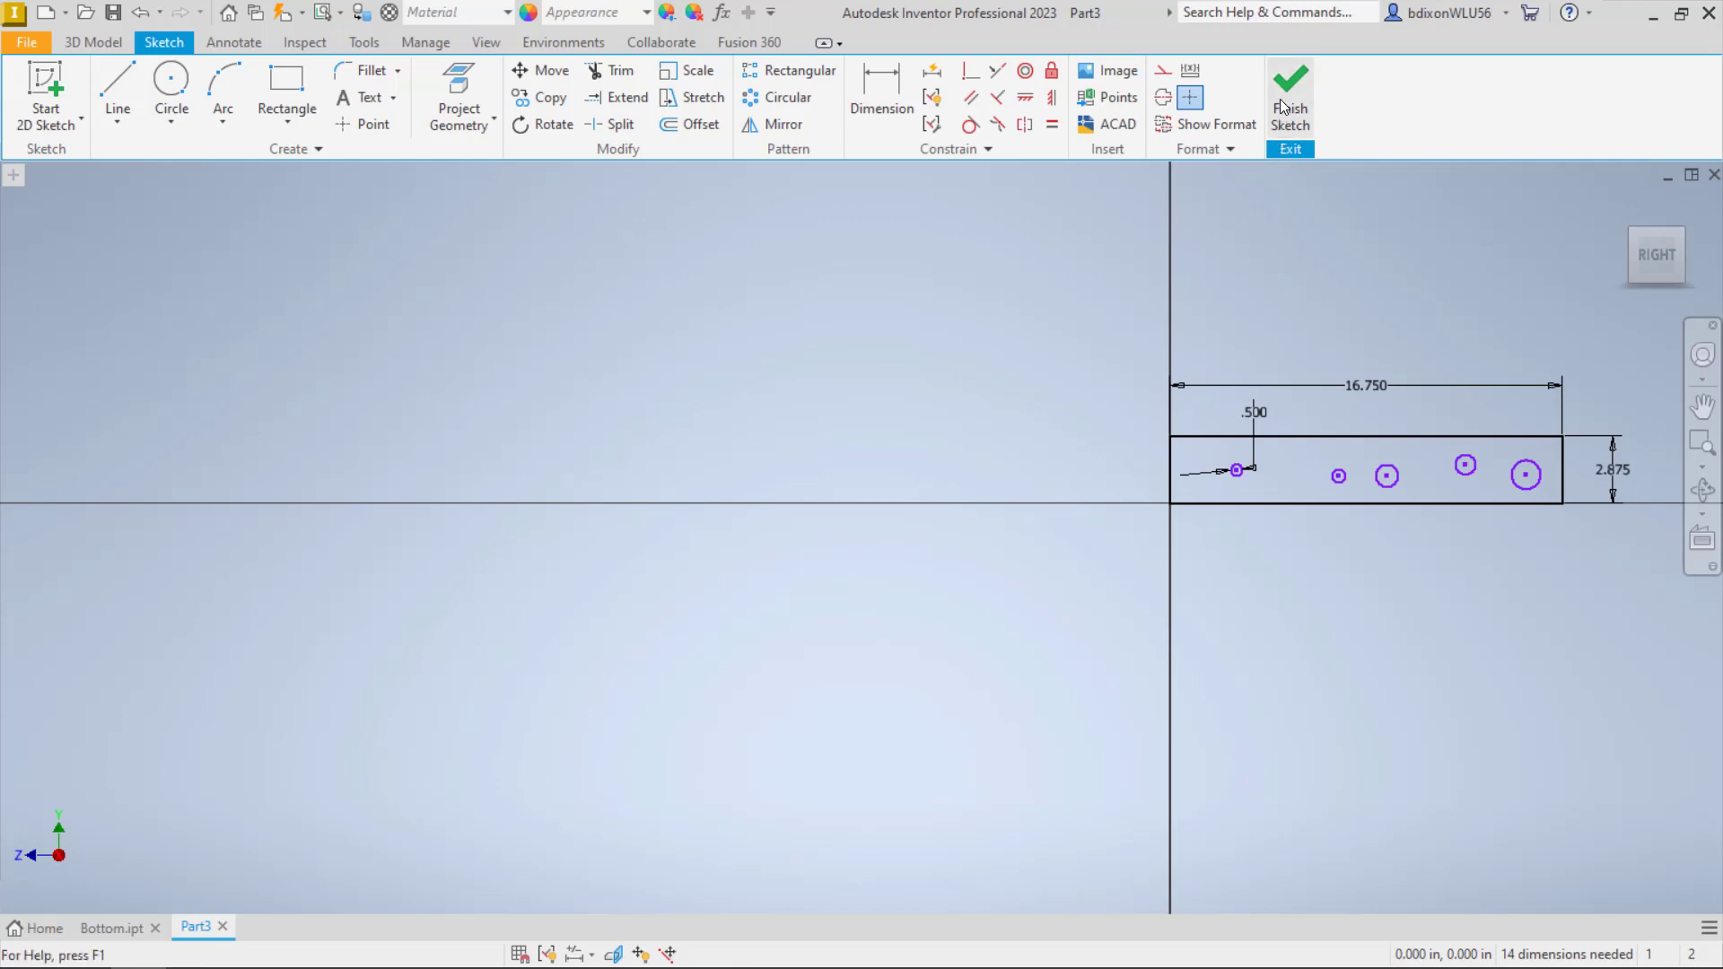
click(1295, 119)
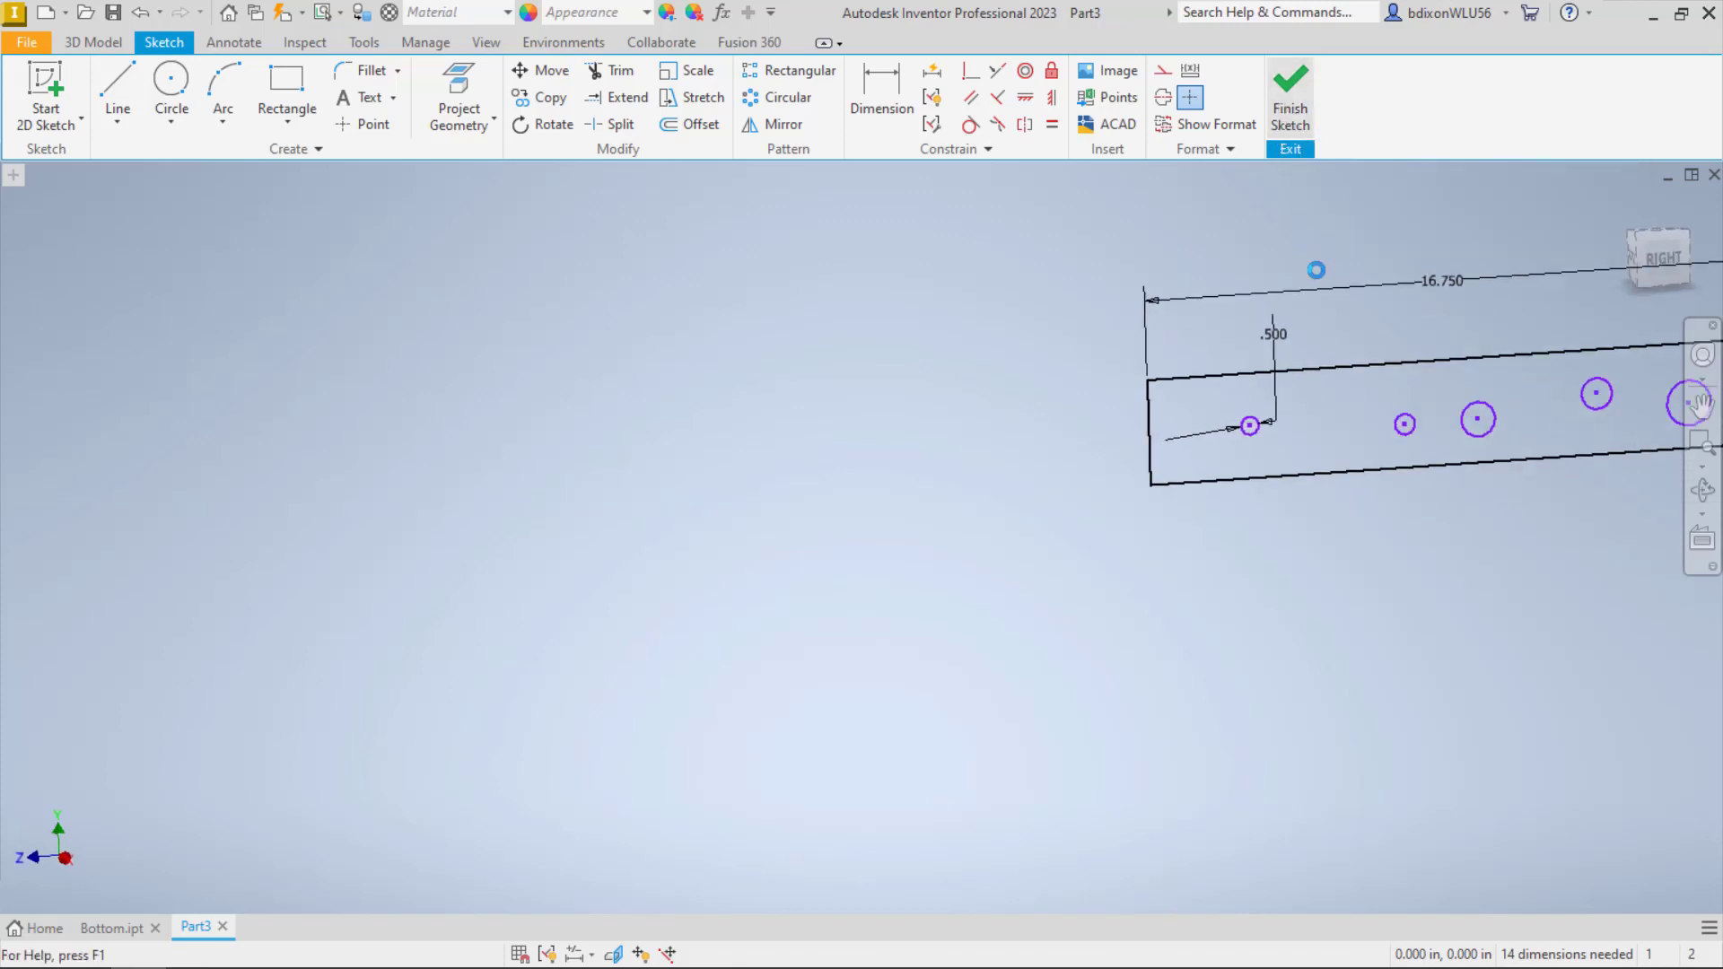
Extrude the rectangular profile around the five circles by 0.25 in to form the perforated plate
middle_drag(1354, 359, 1059, 694)
scroll(1049, 686, up, 5)
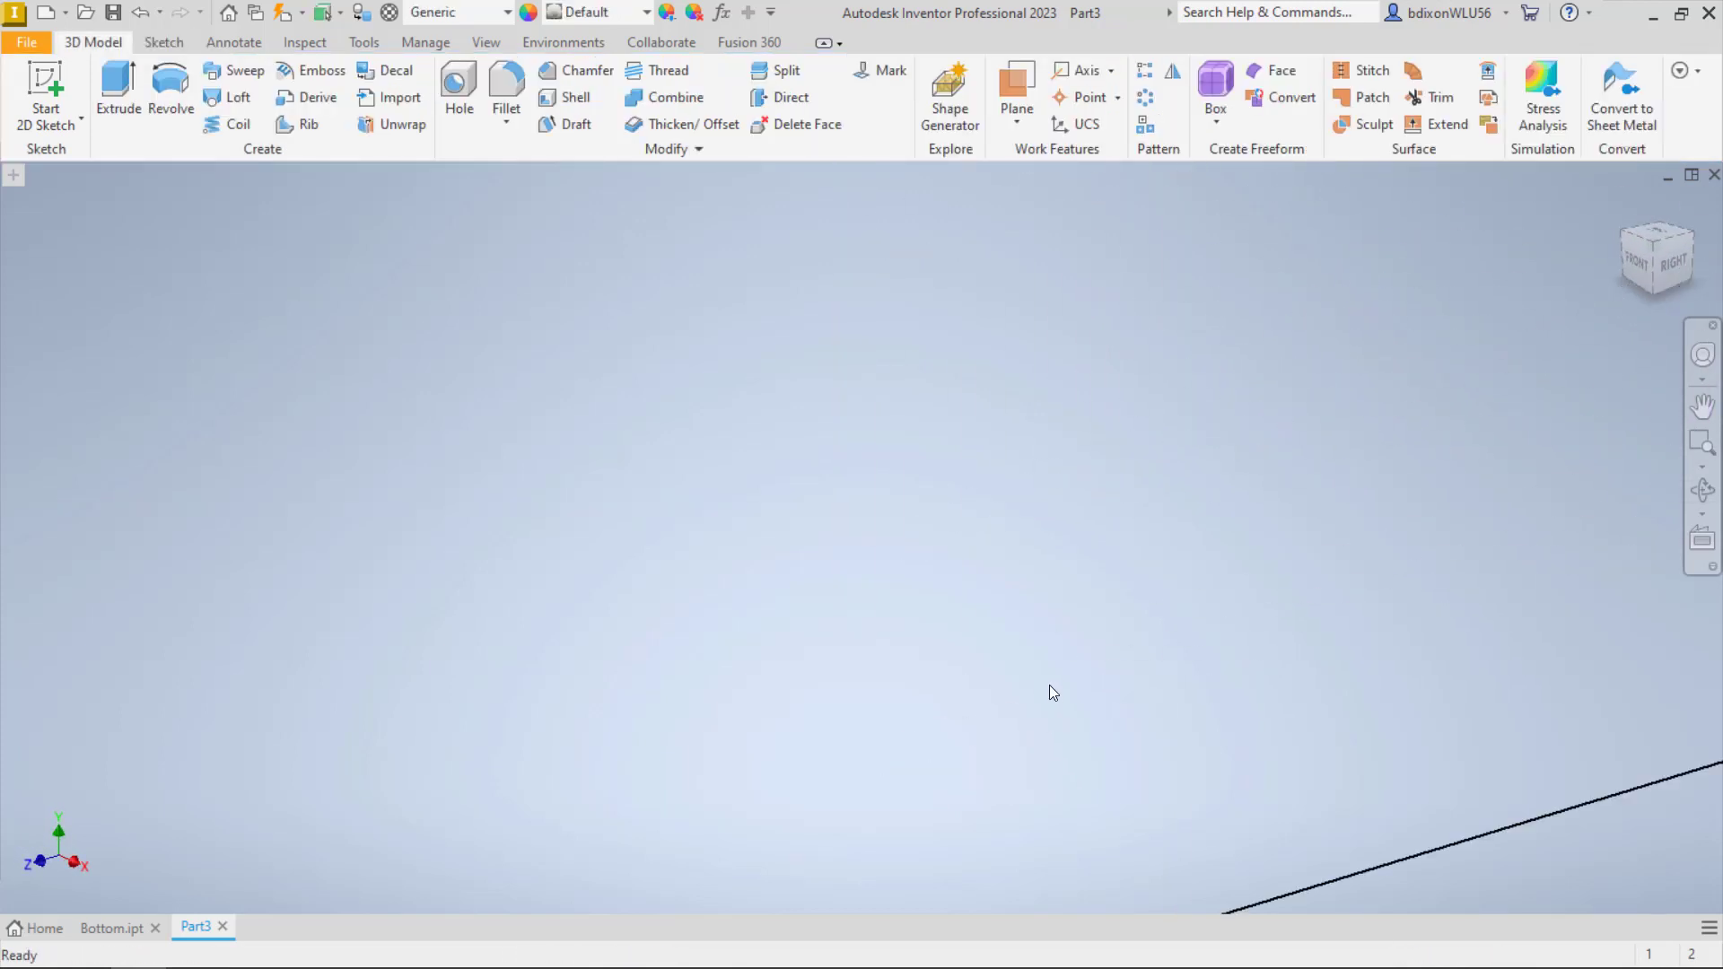
scroll(1084, 646, down, 3)
middle_drag(1220, 523, 789, 742)
scroll(789, 728, down, 5)
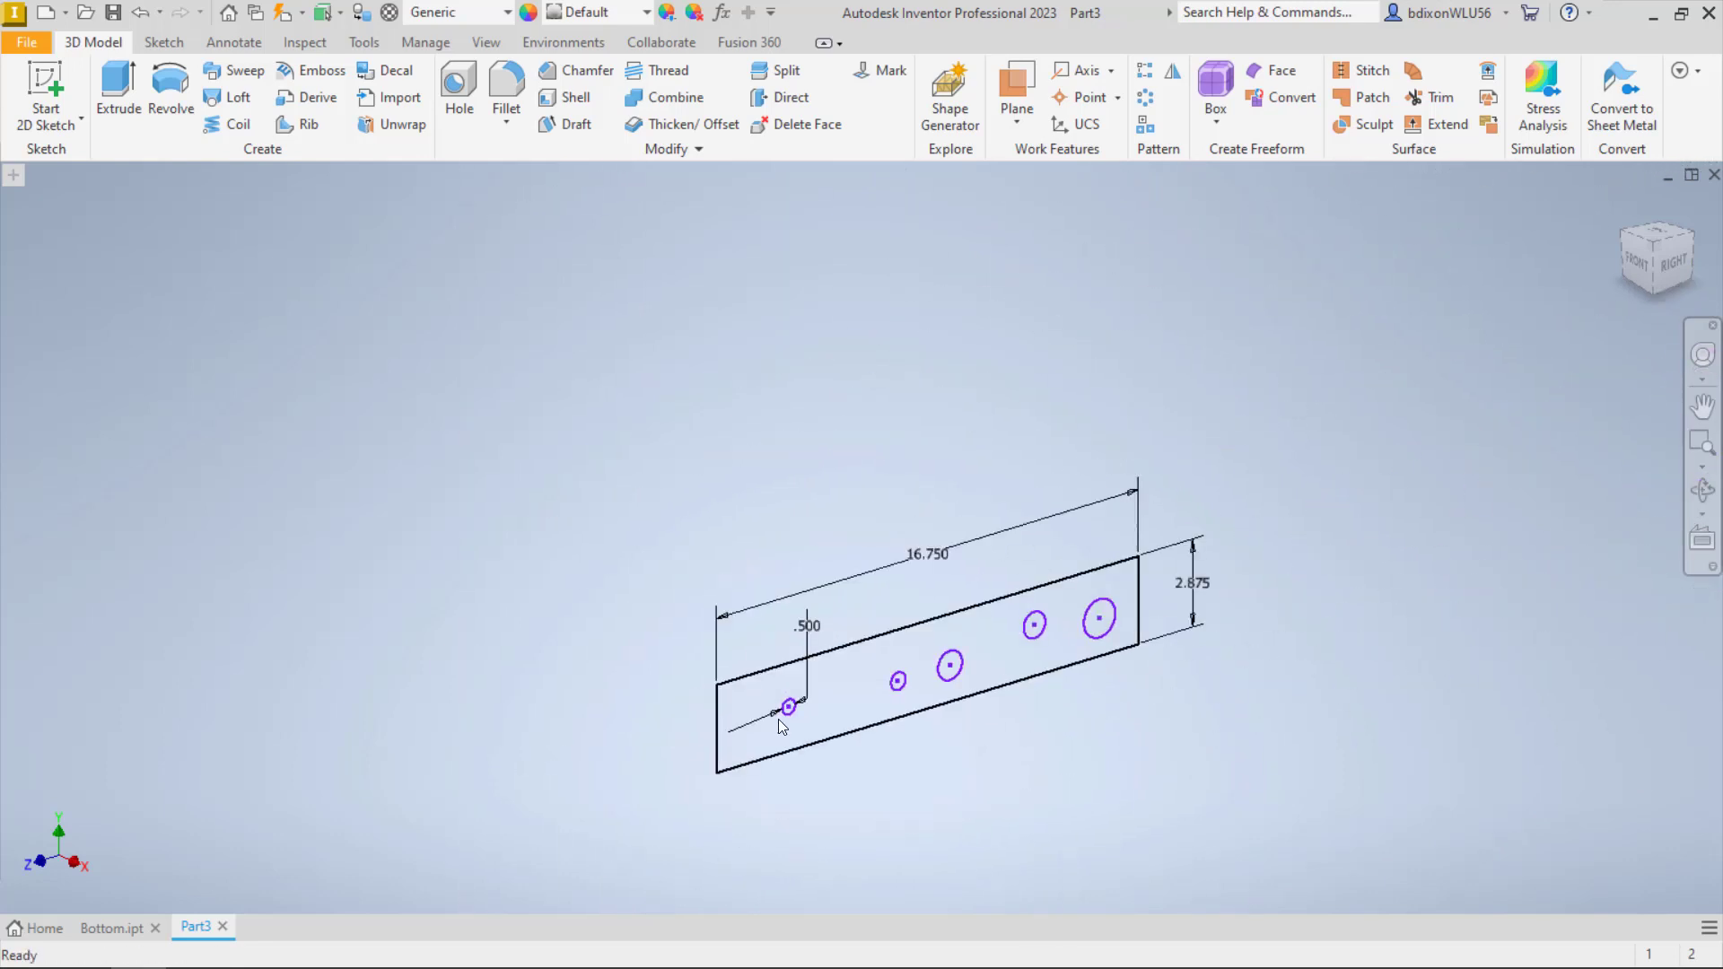
click(118, 90)
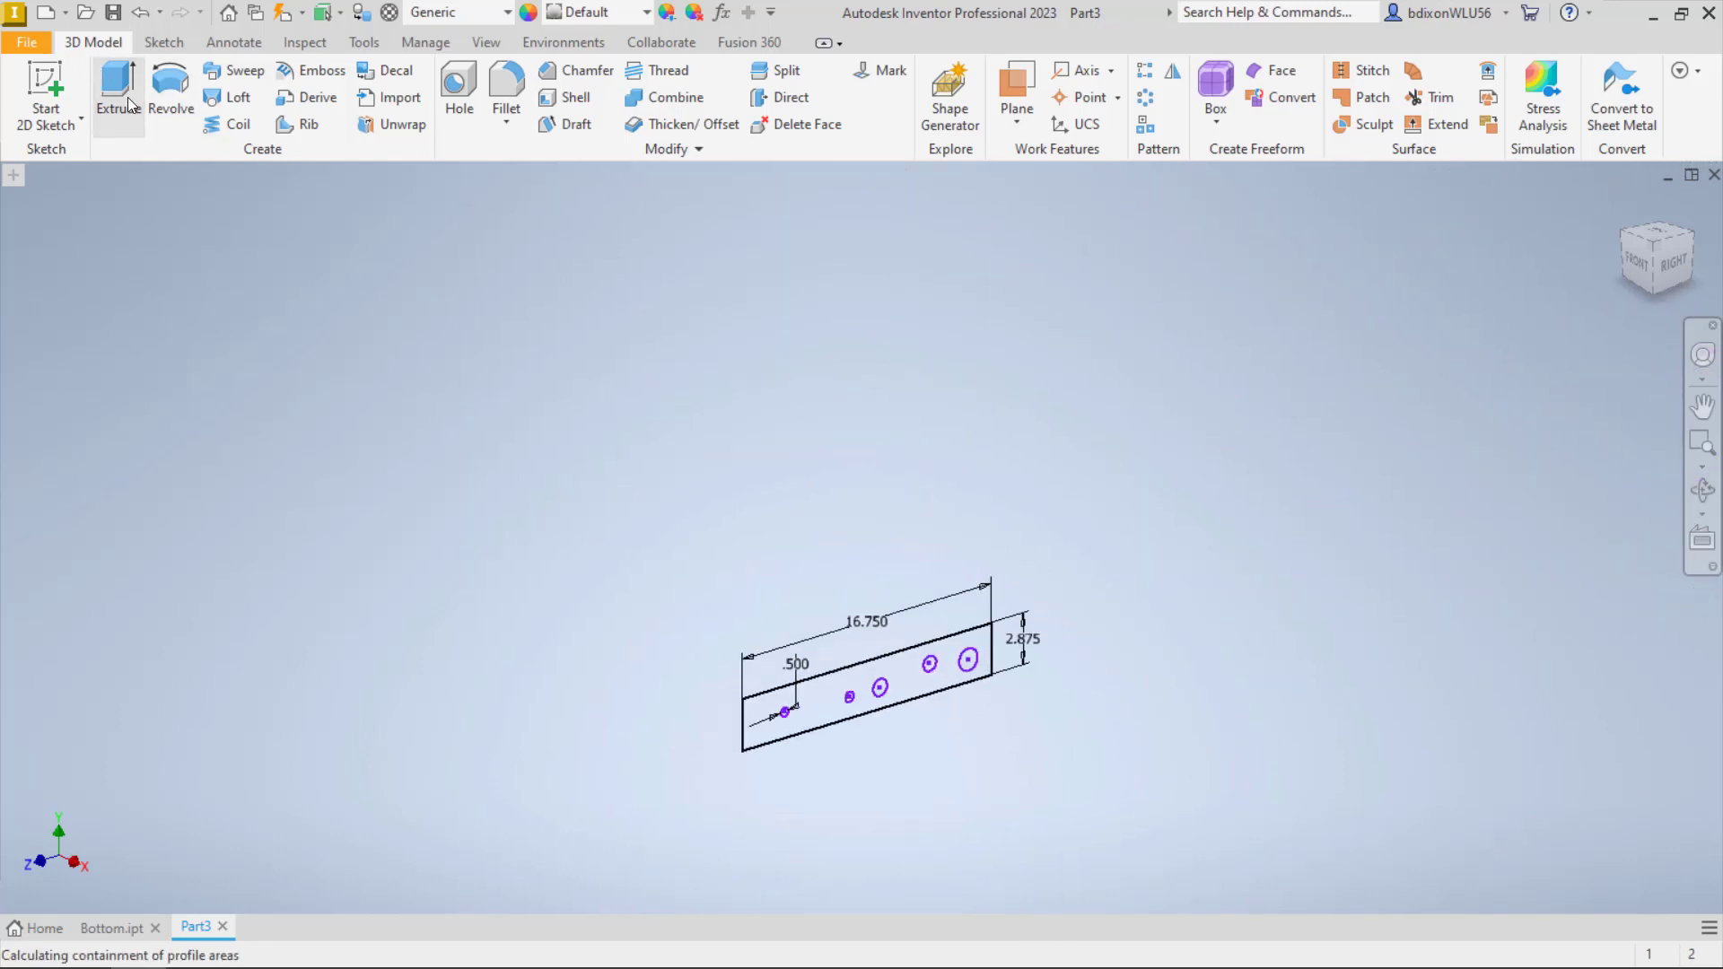
click(957, 701)
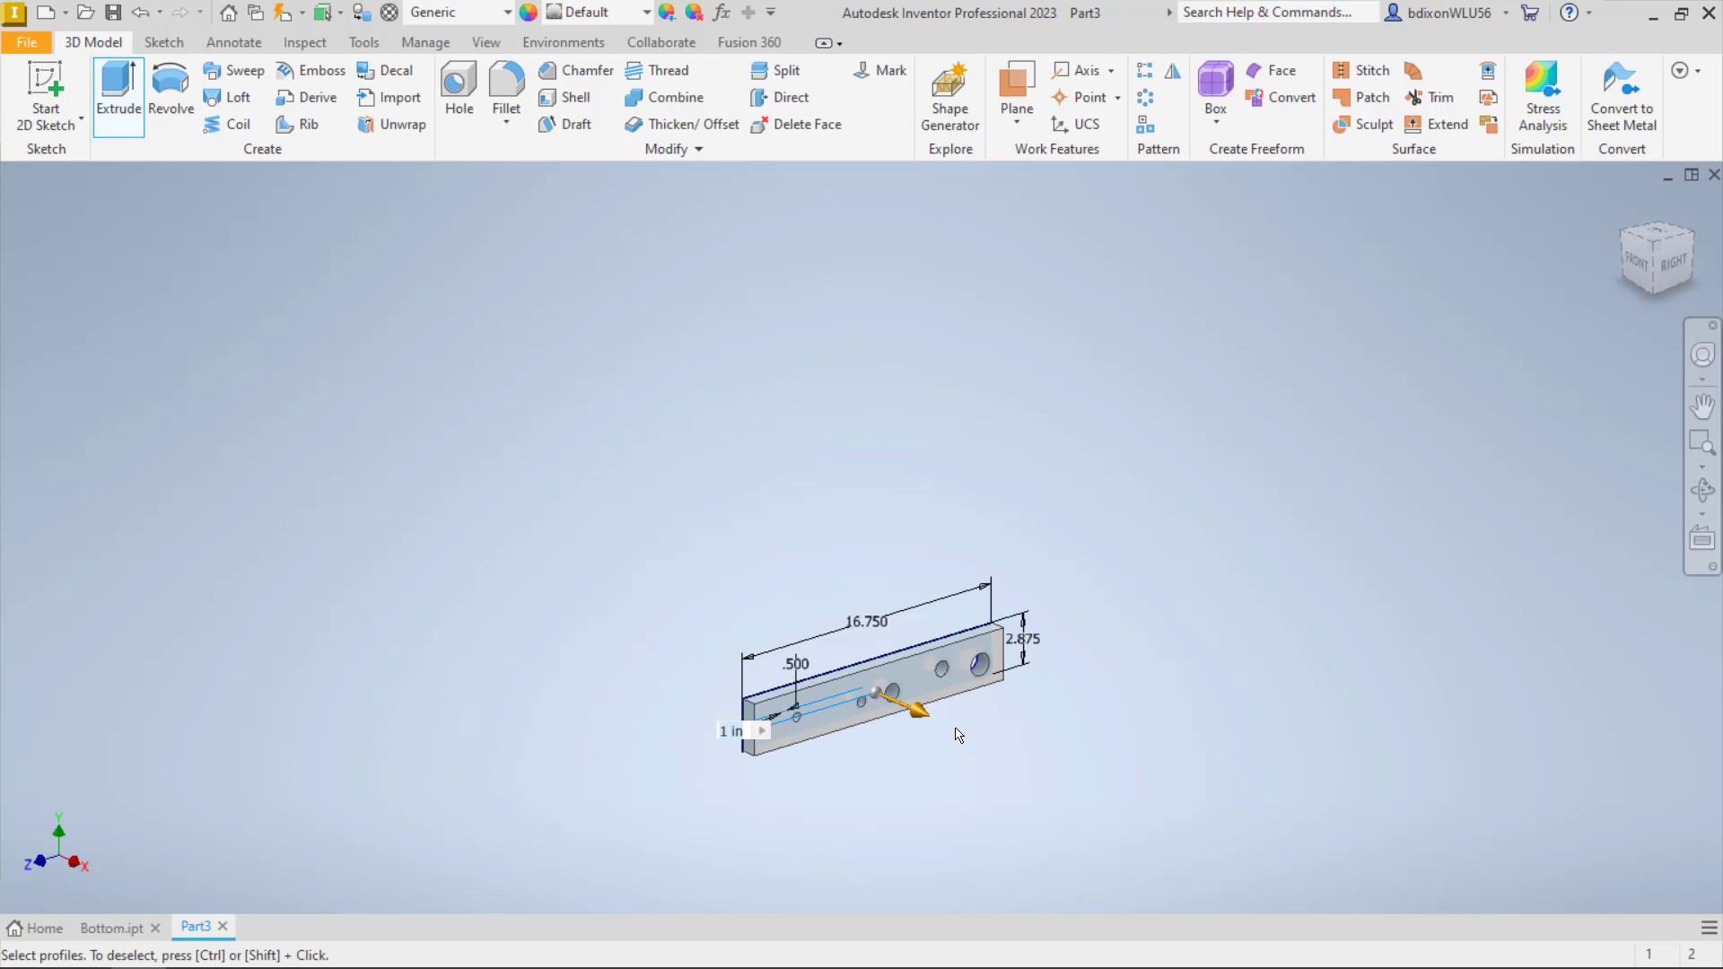
text(.25)
key(Return)
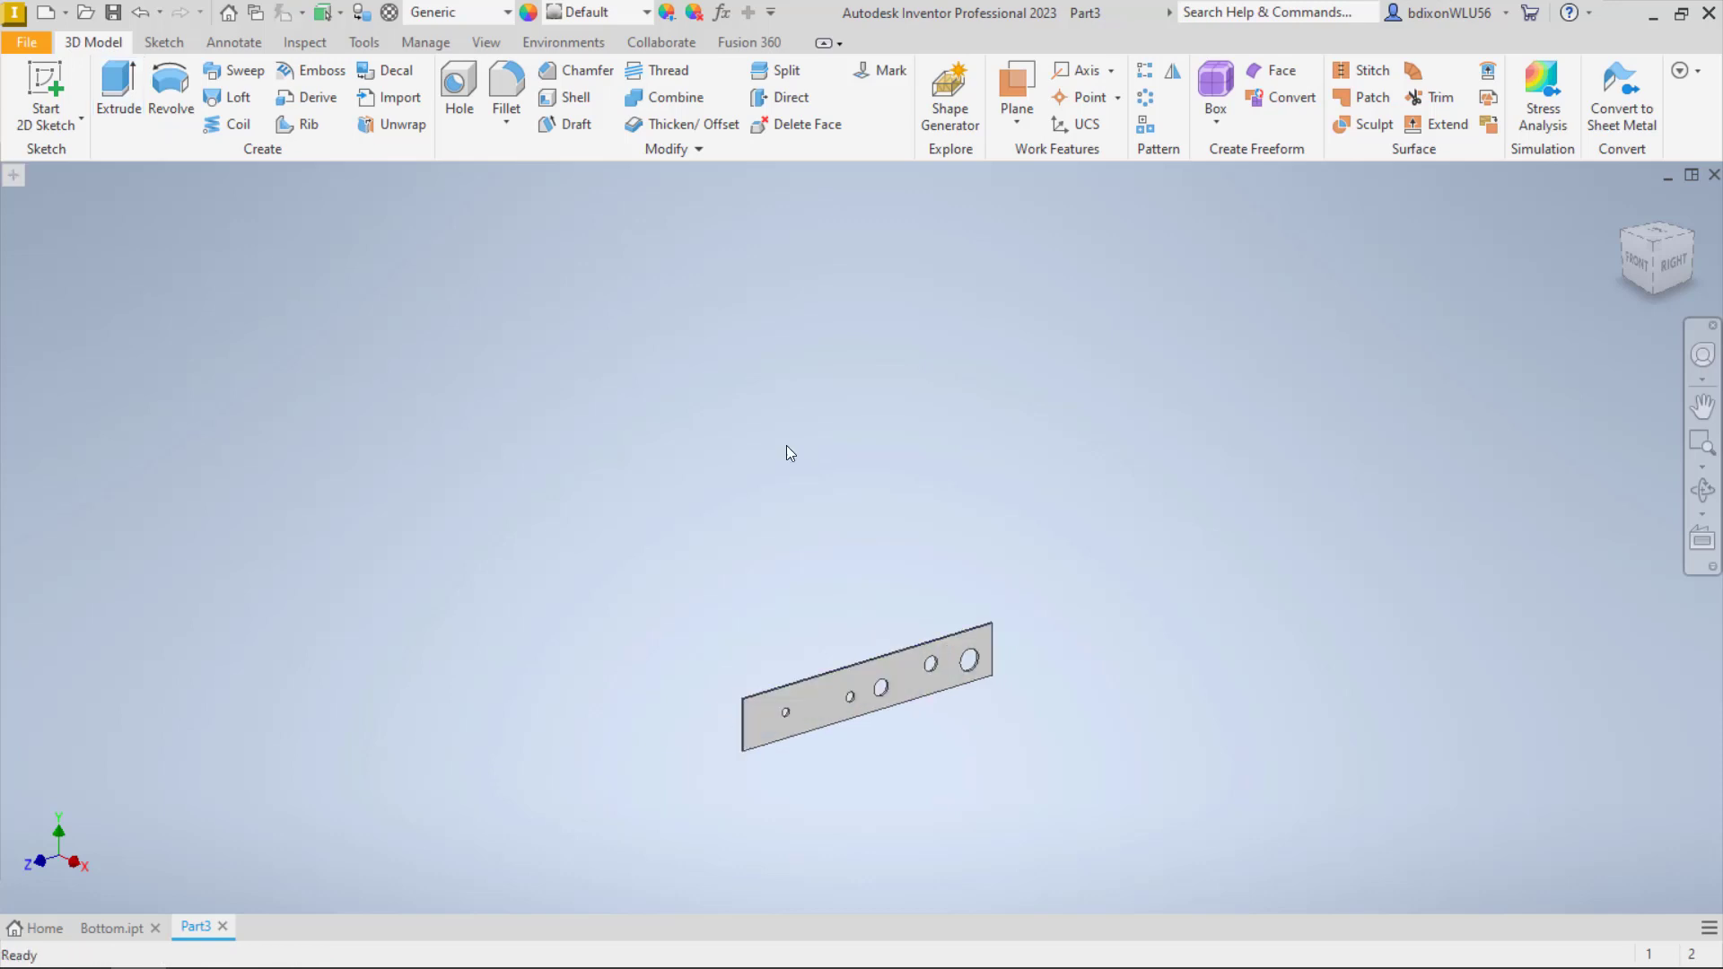
Save the plate in the grill box folder under the name Side and return to the home view
click(29, 43)
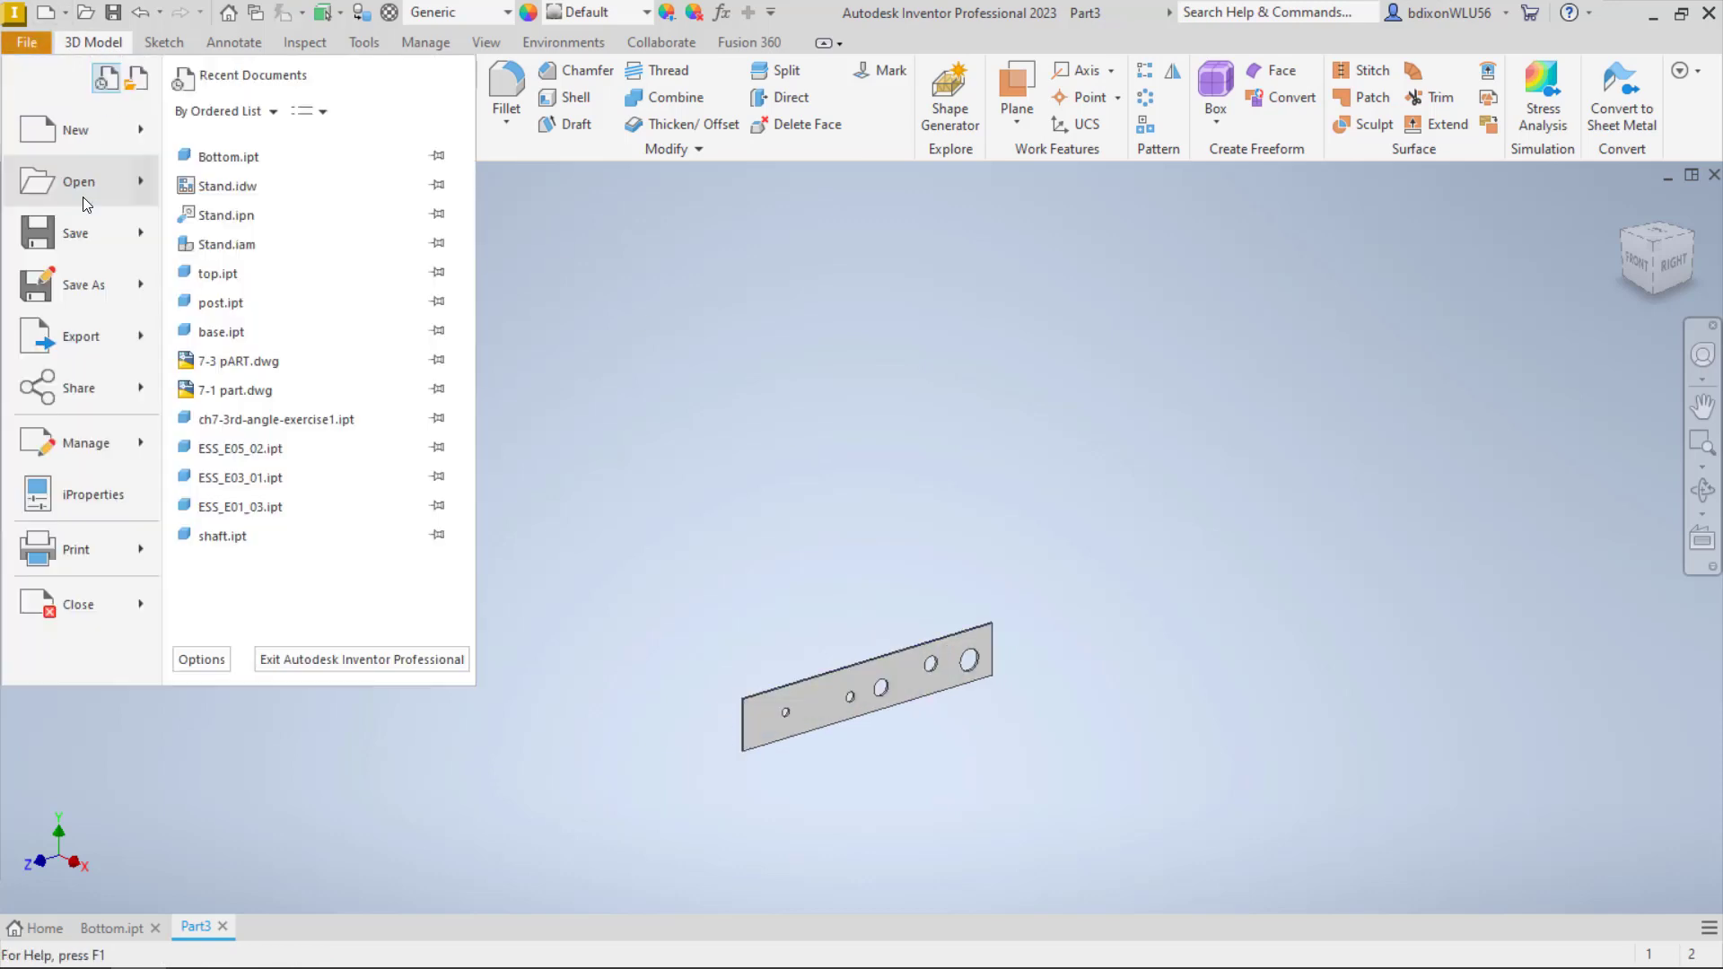
click(111, 274)
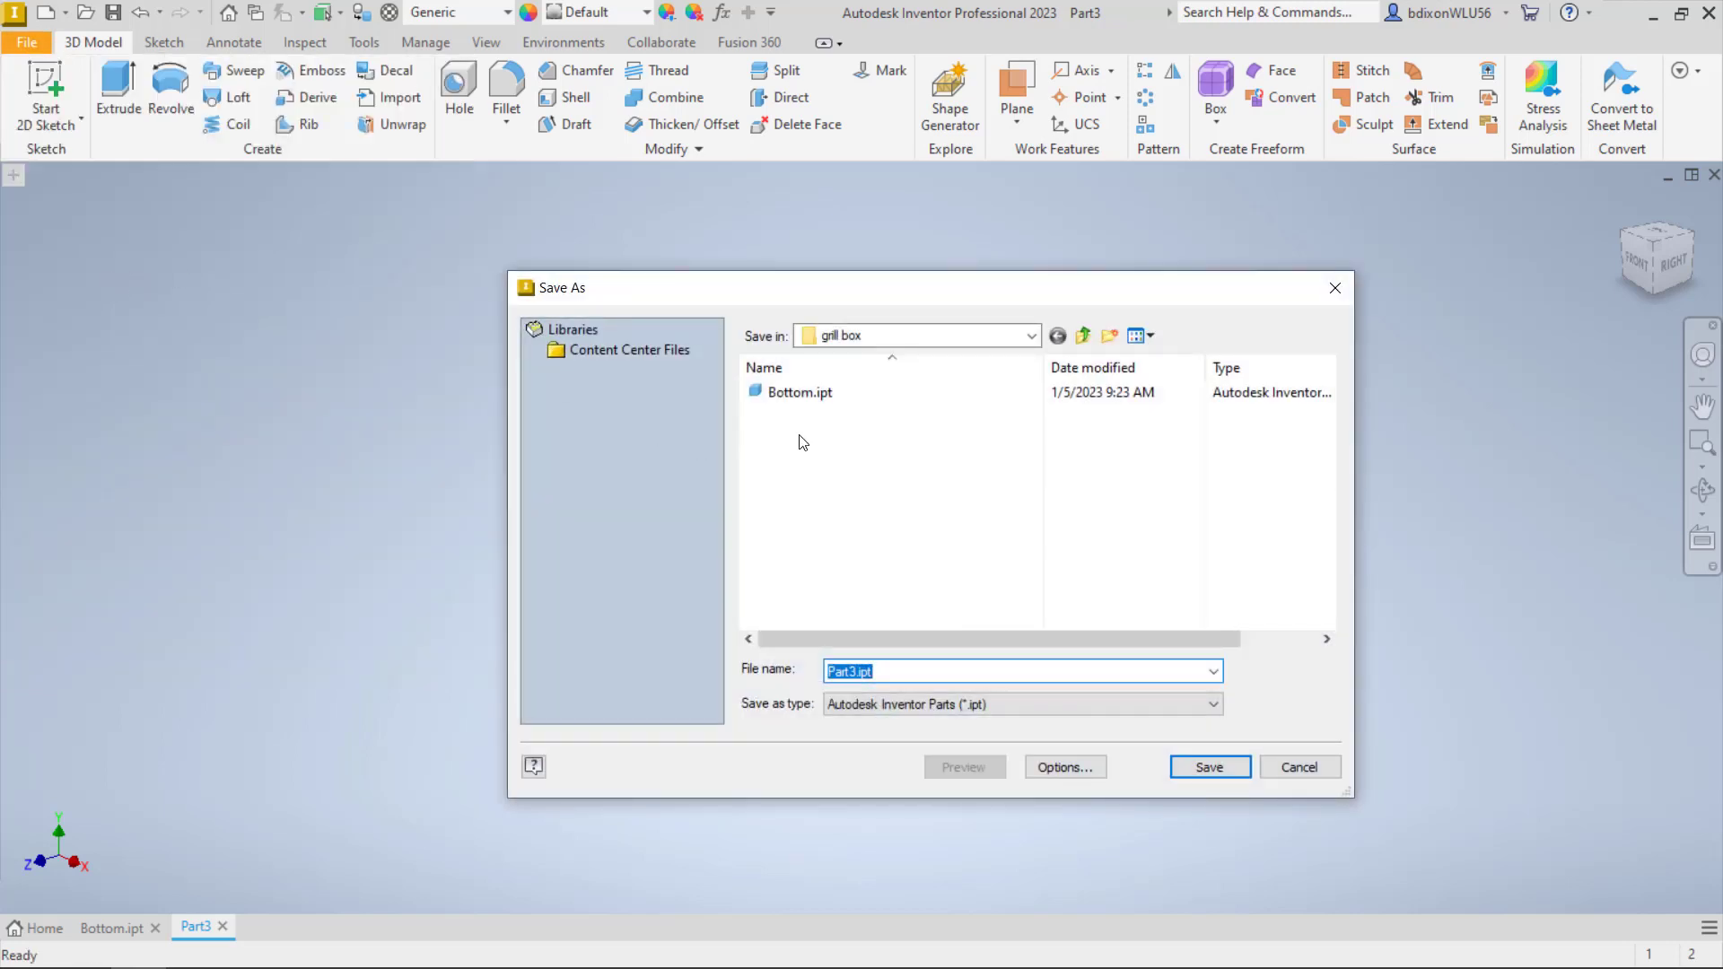
text(Side)
click(1210, 767)
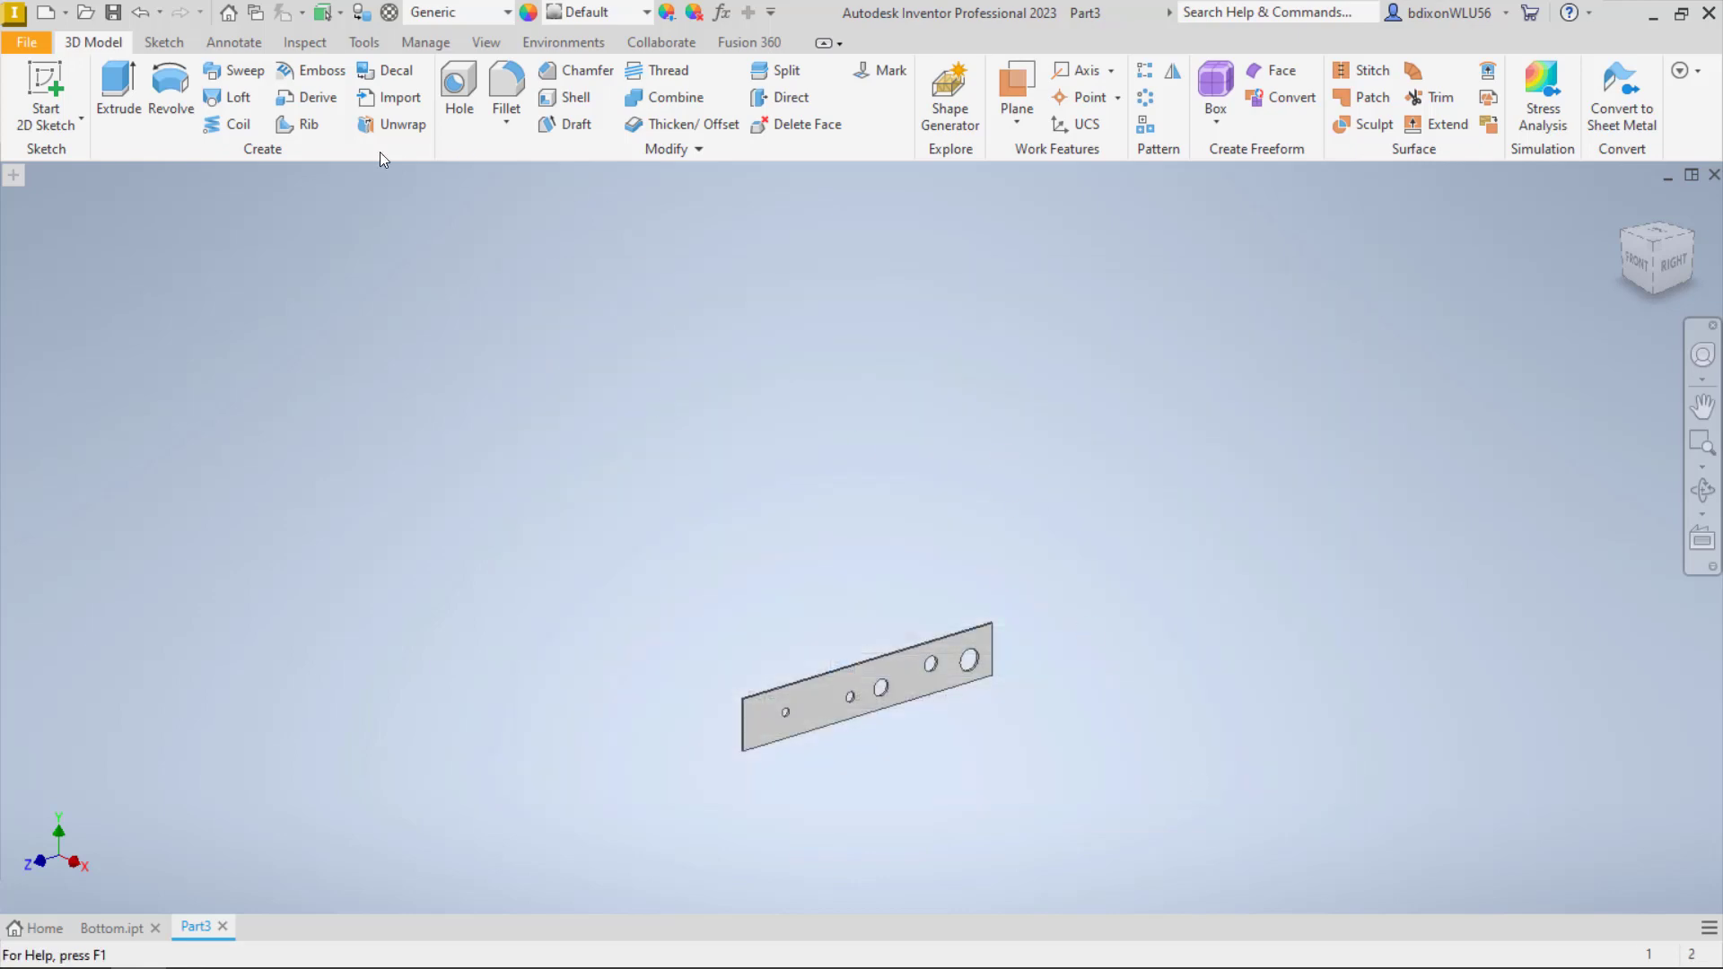
key(Home)
Create another part from the Standard.ipt template and start a 2D sketch on the XY plane
click(27, 42)
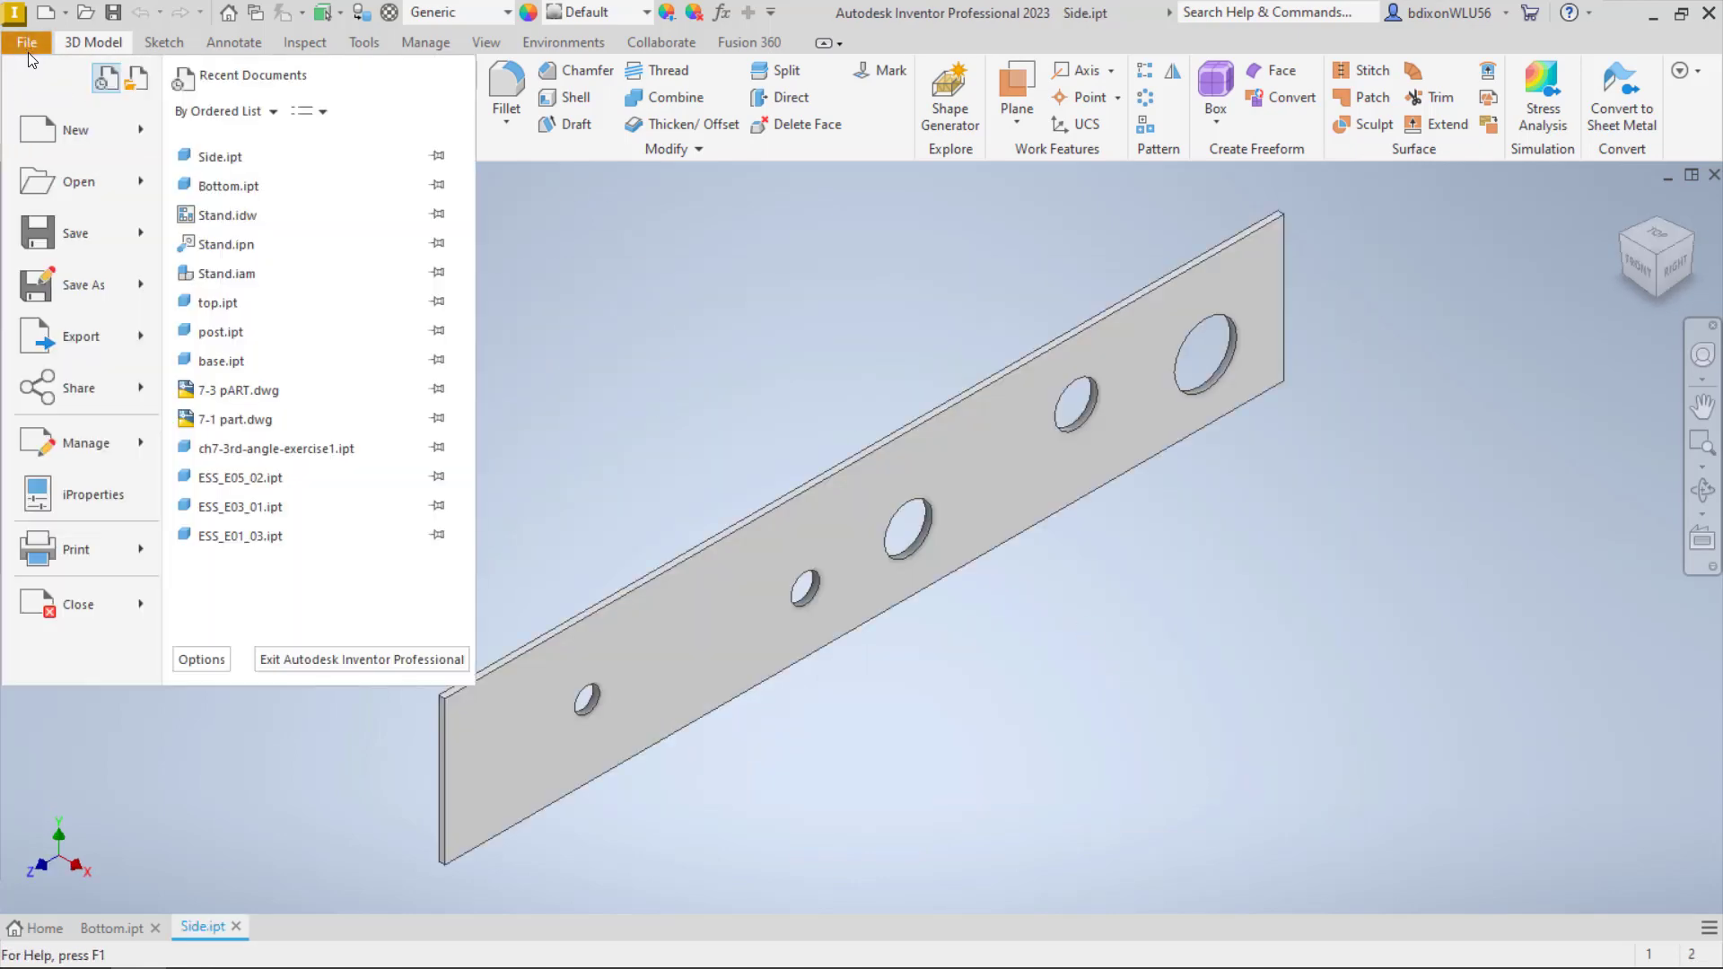
click(72, 130)
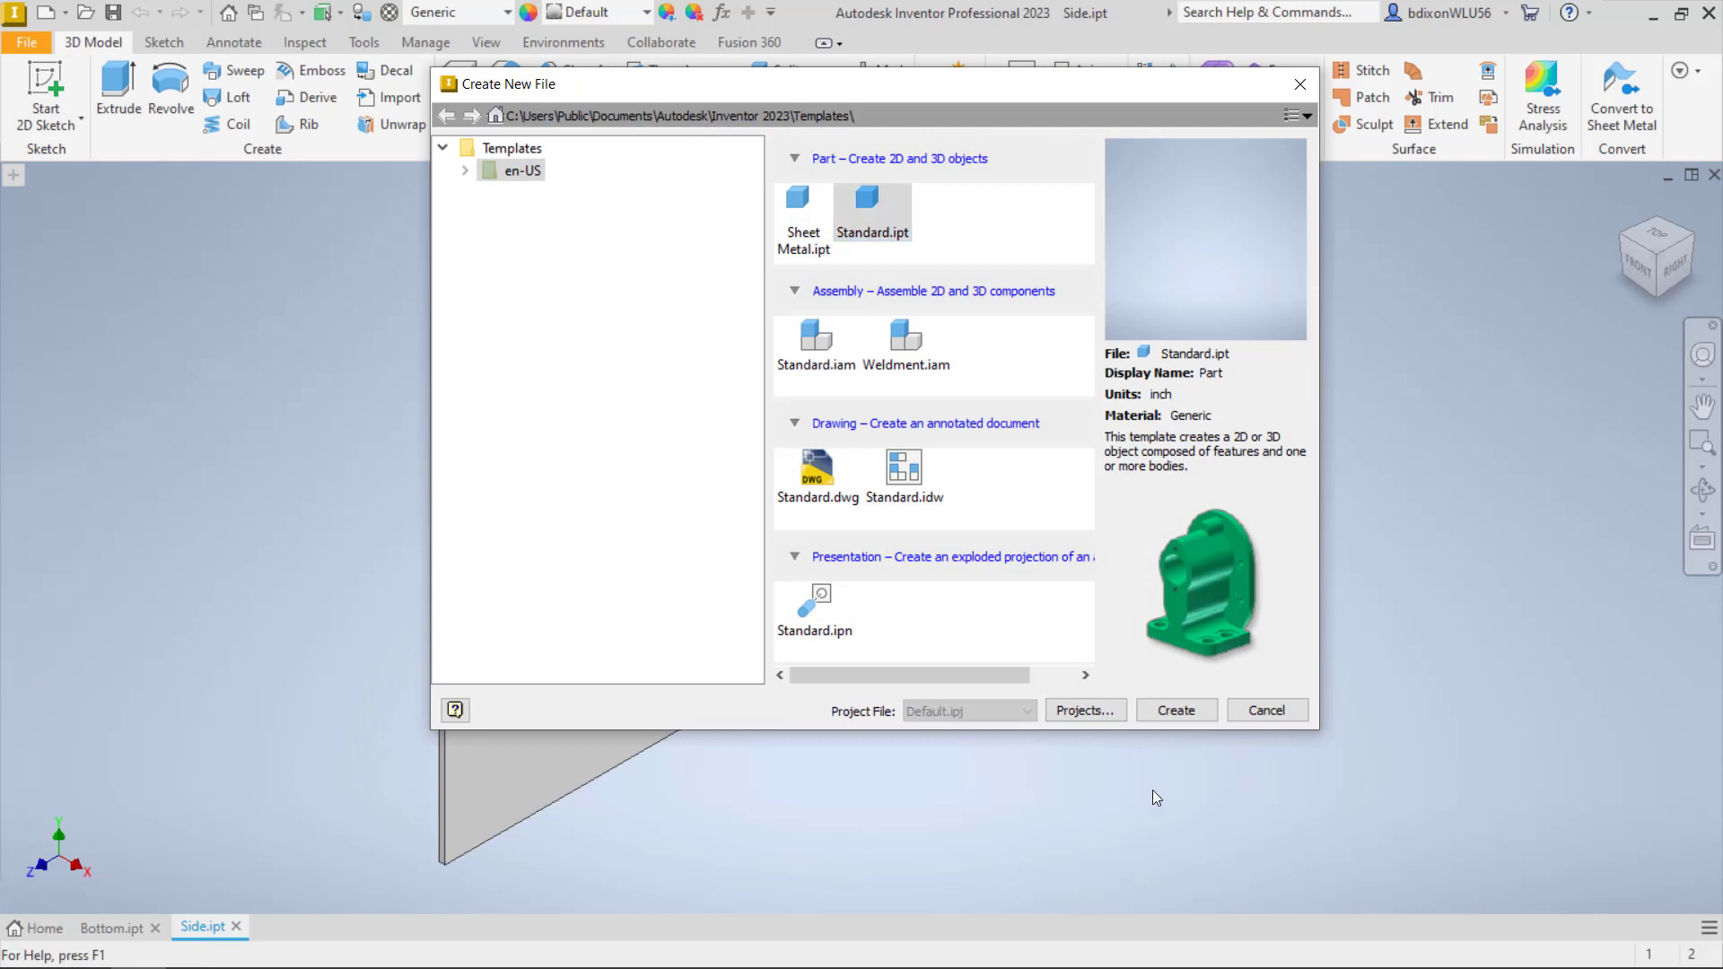
click(1176, 711)
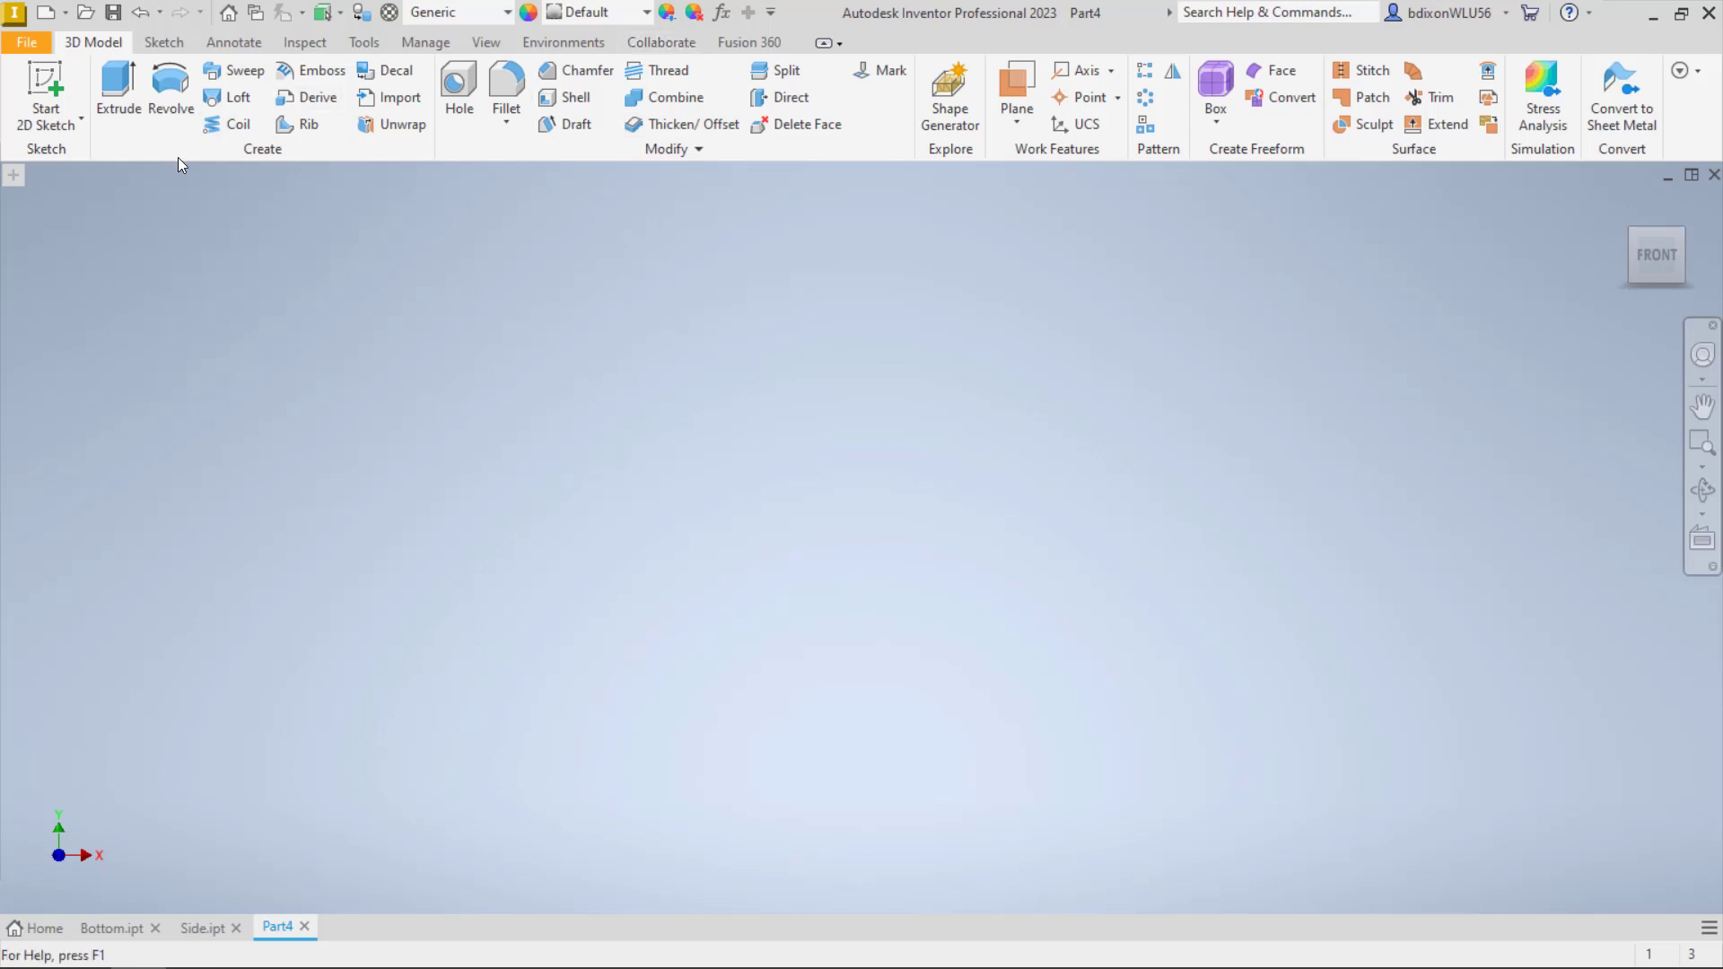
click(47, 77)
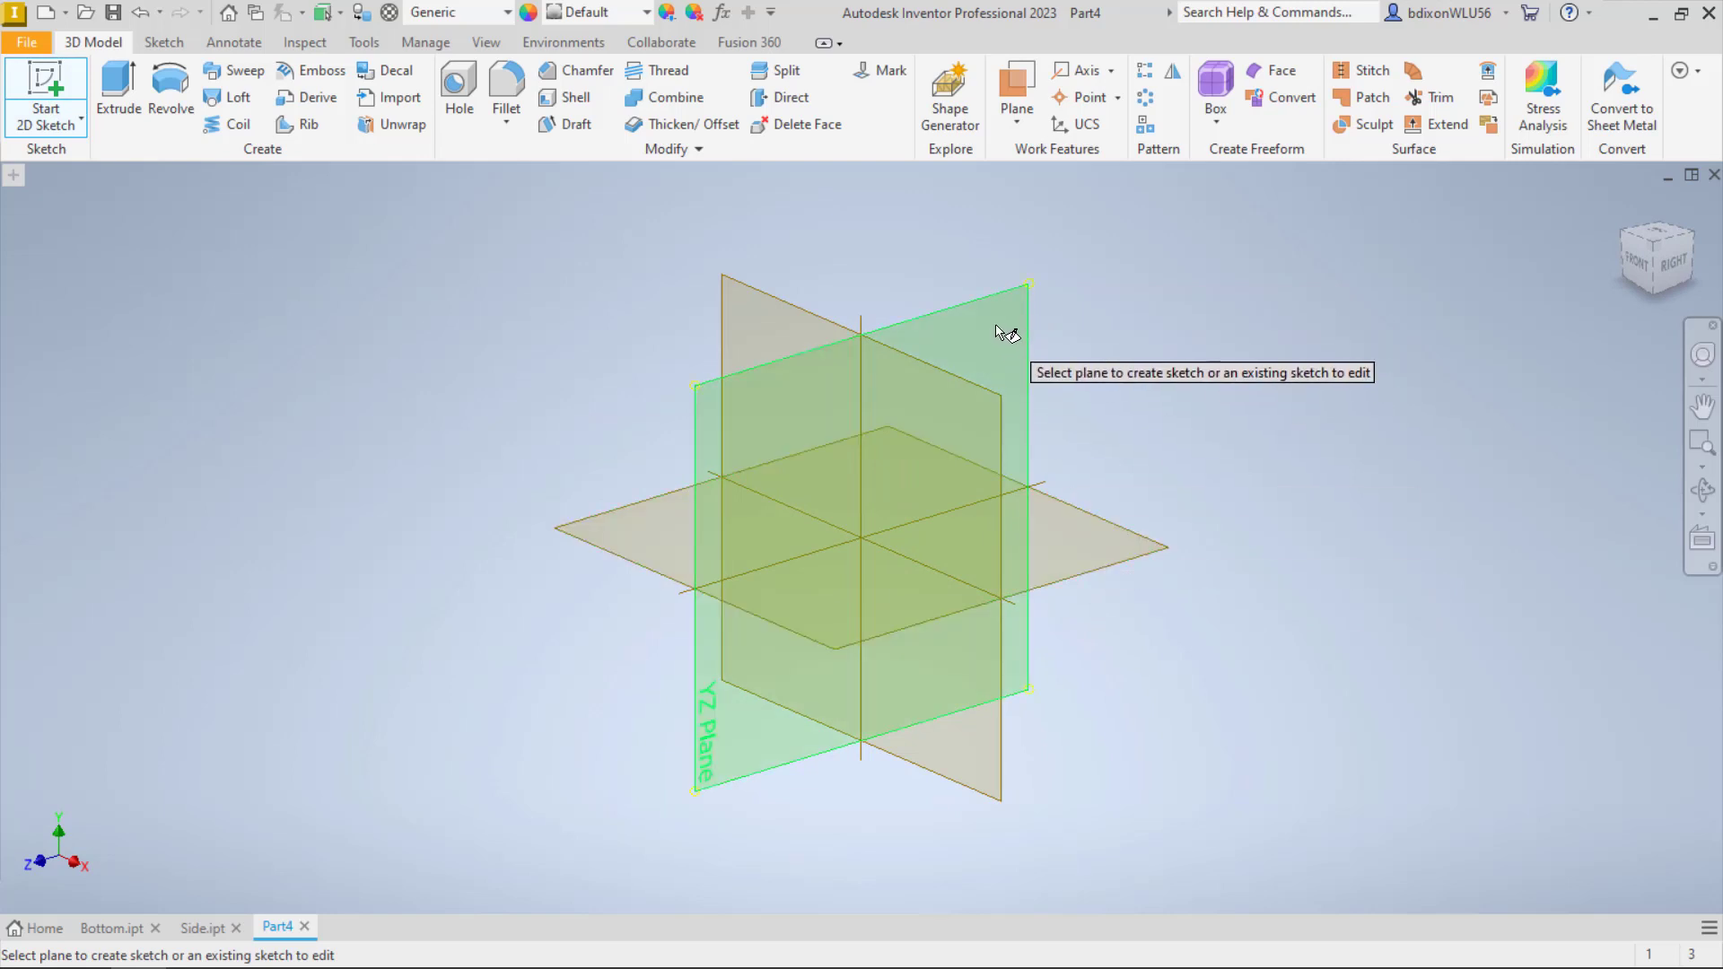
click(969, 484)
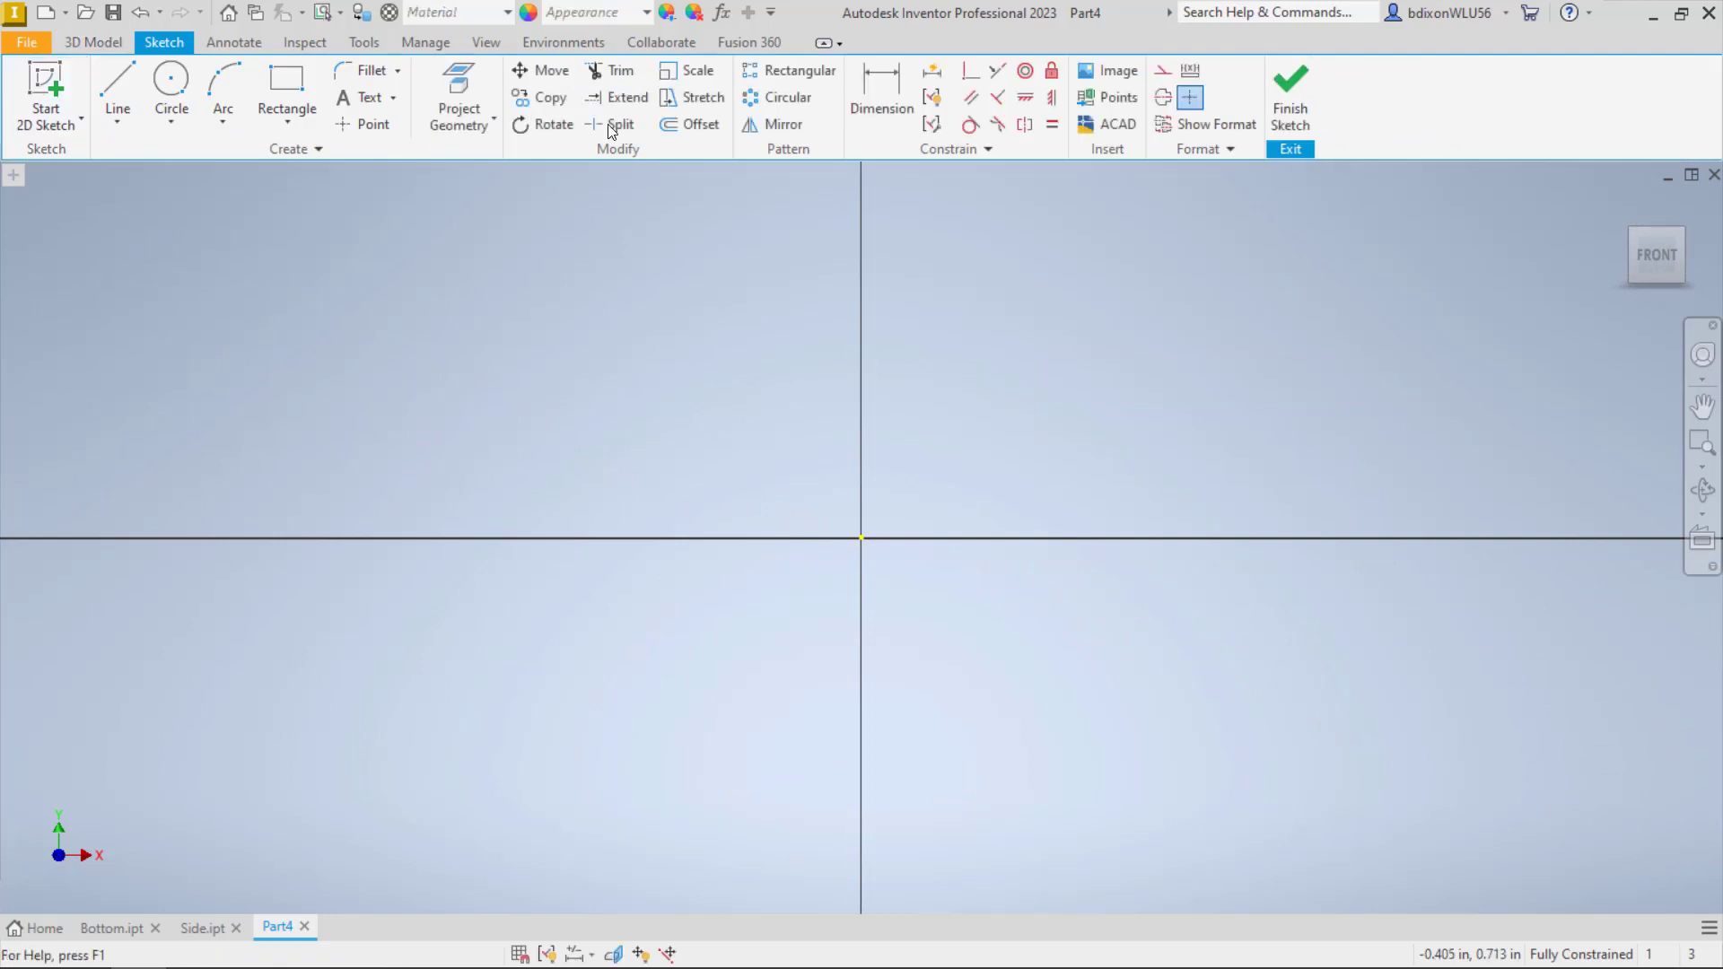
Draw a rectangle from the origin, 3.75 in wide and 2.875 in high
click(286, 90)
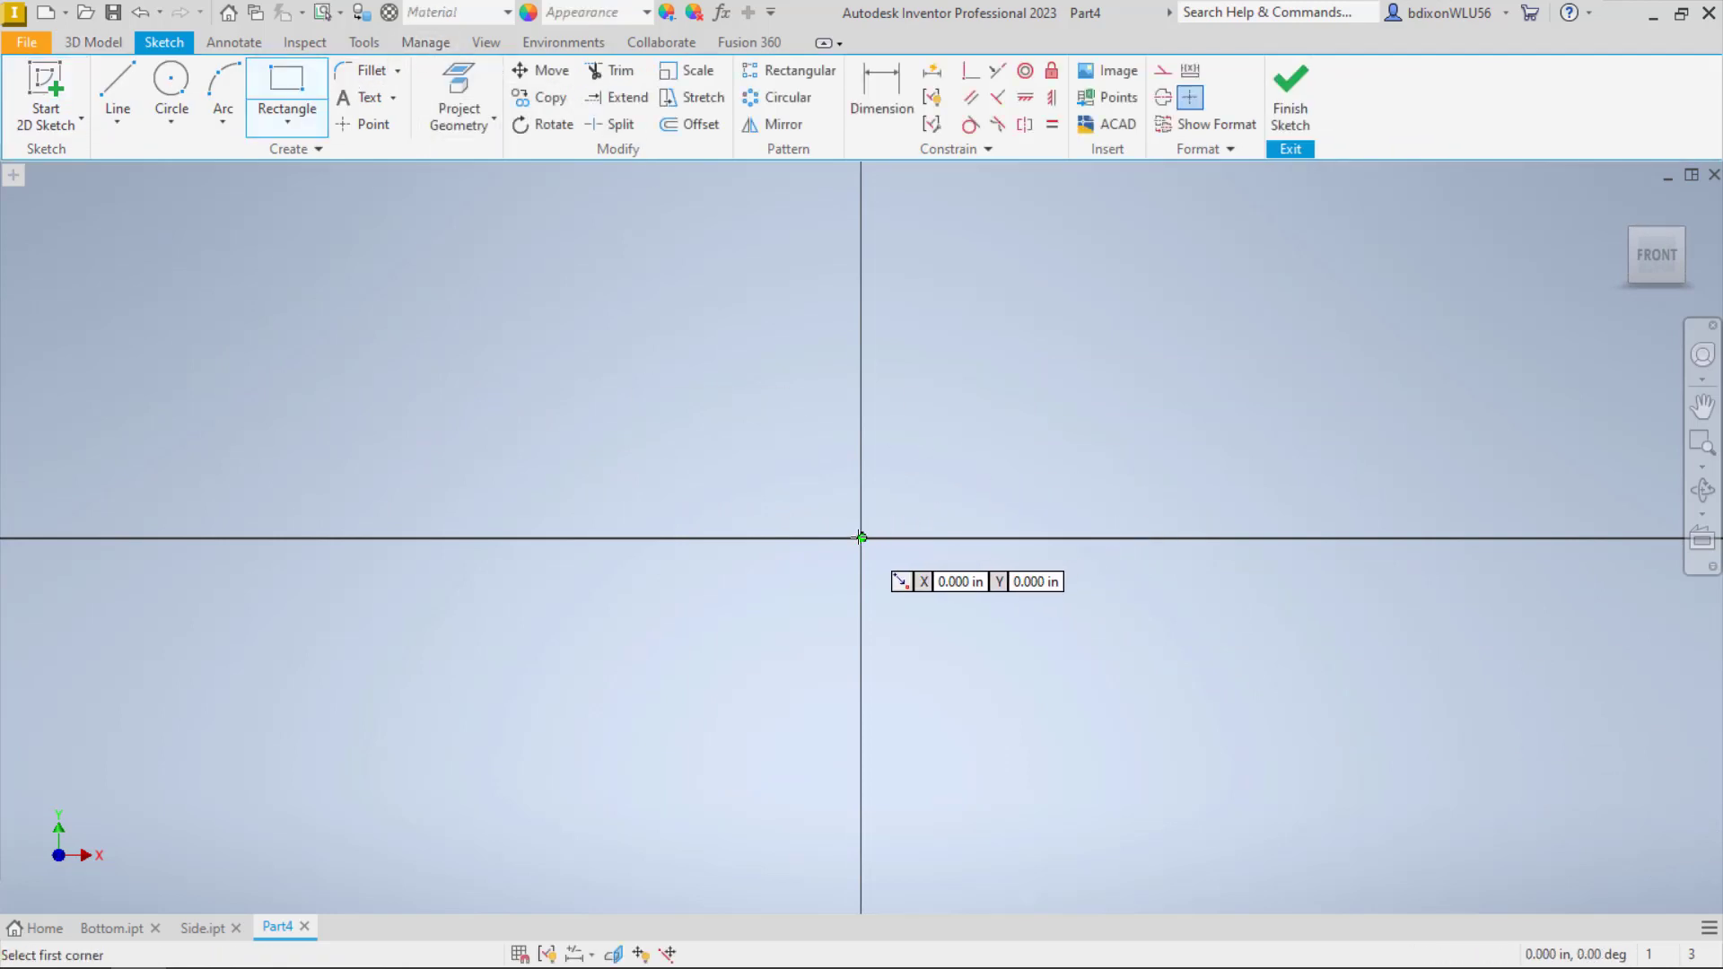
click(861, 539)
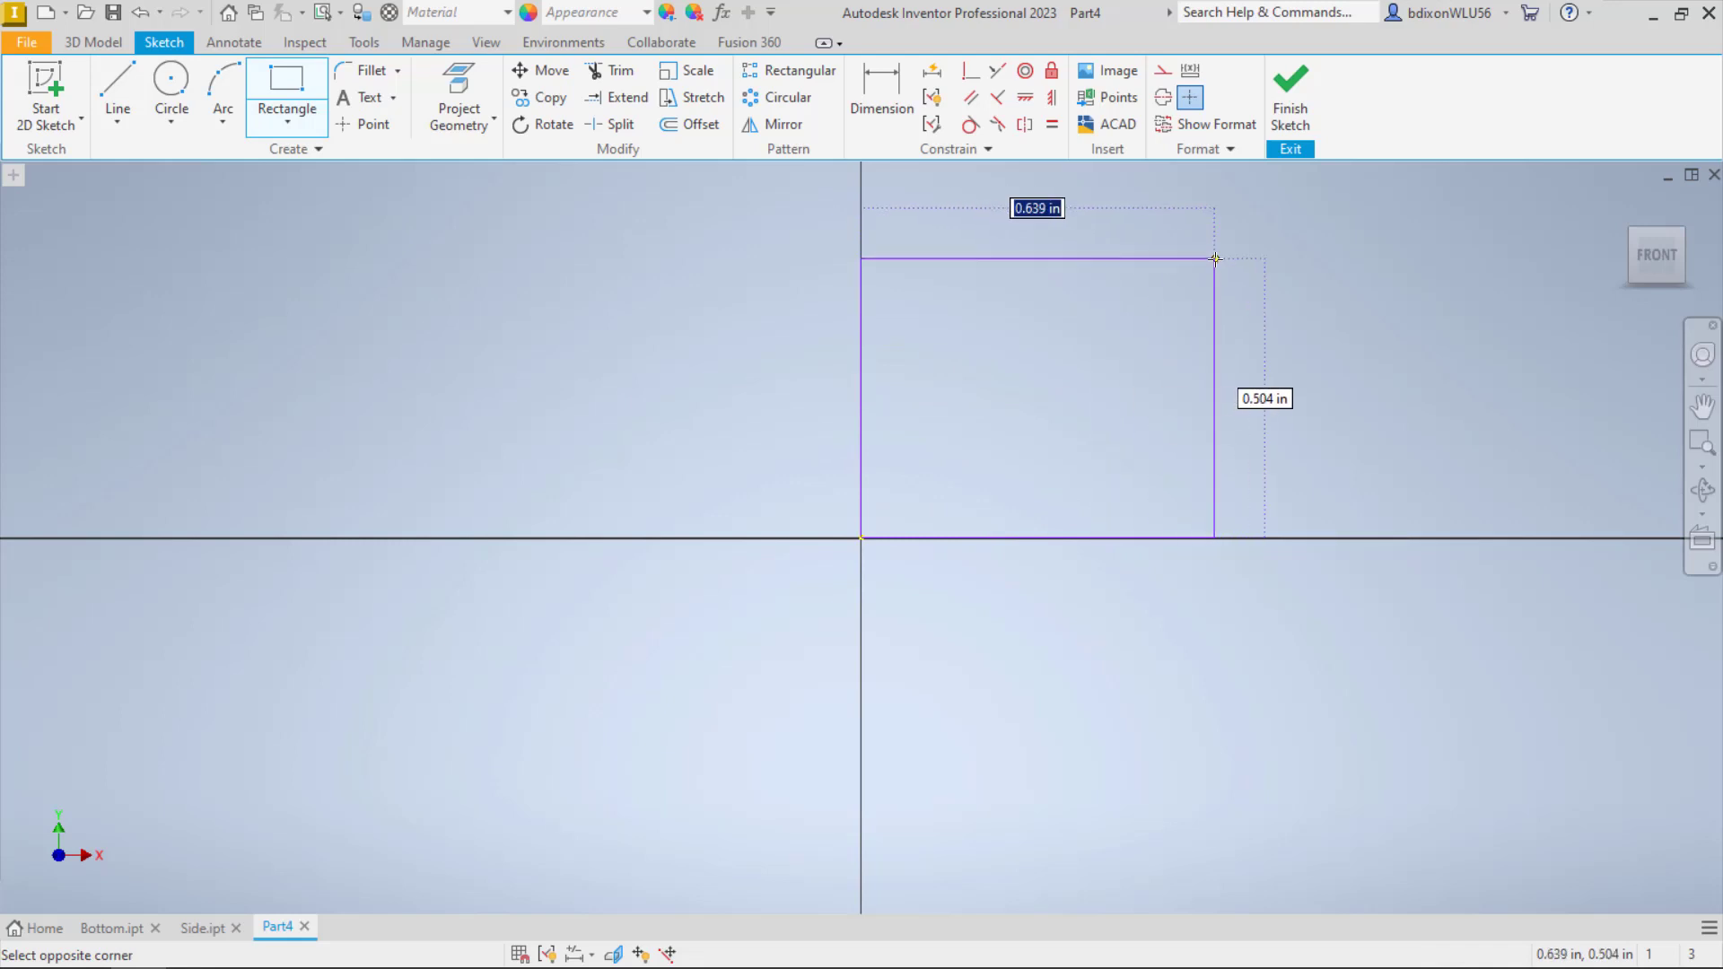
text(3.75)
key(Tab)
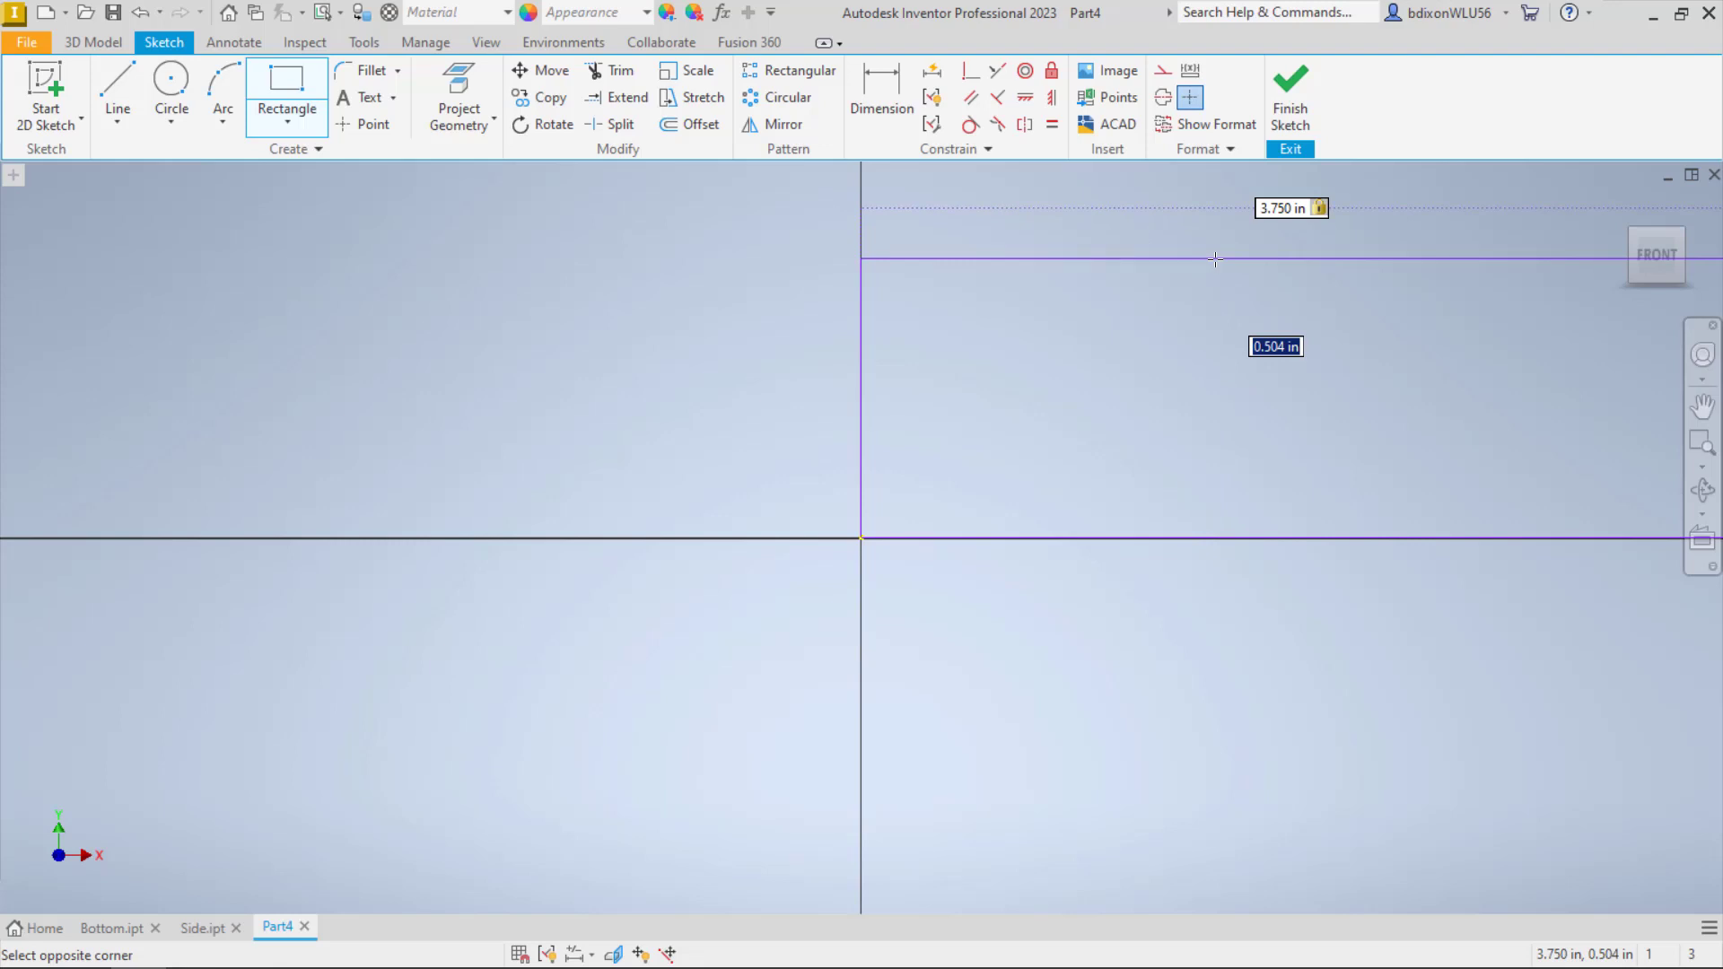
text(2.875)
key(Return)
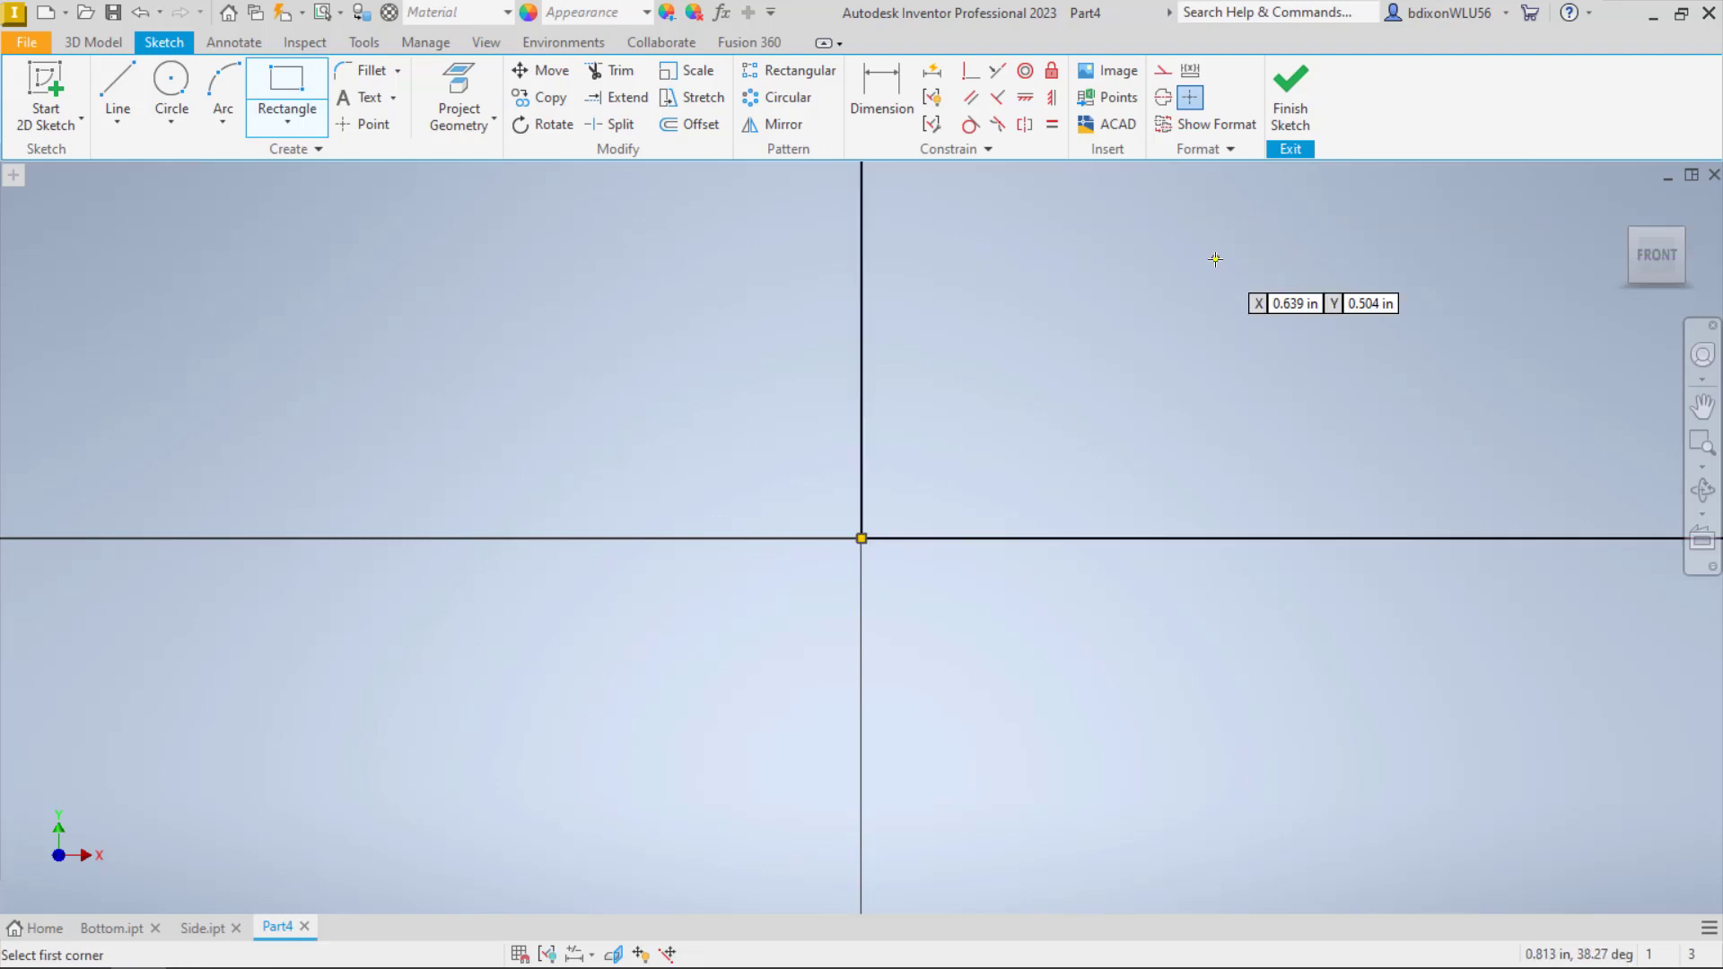
scroll(1387, 330, down, 10)
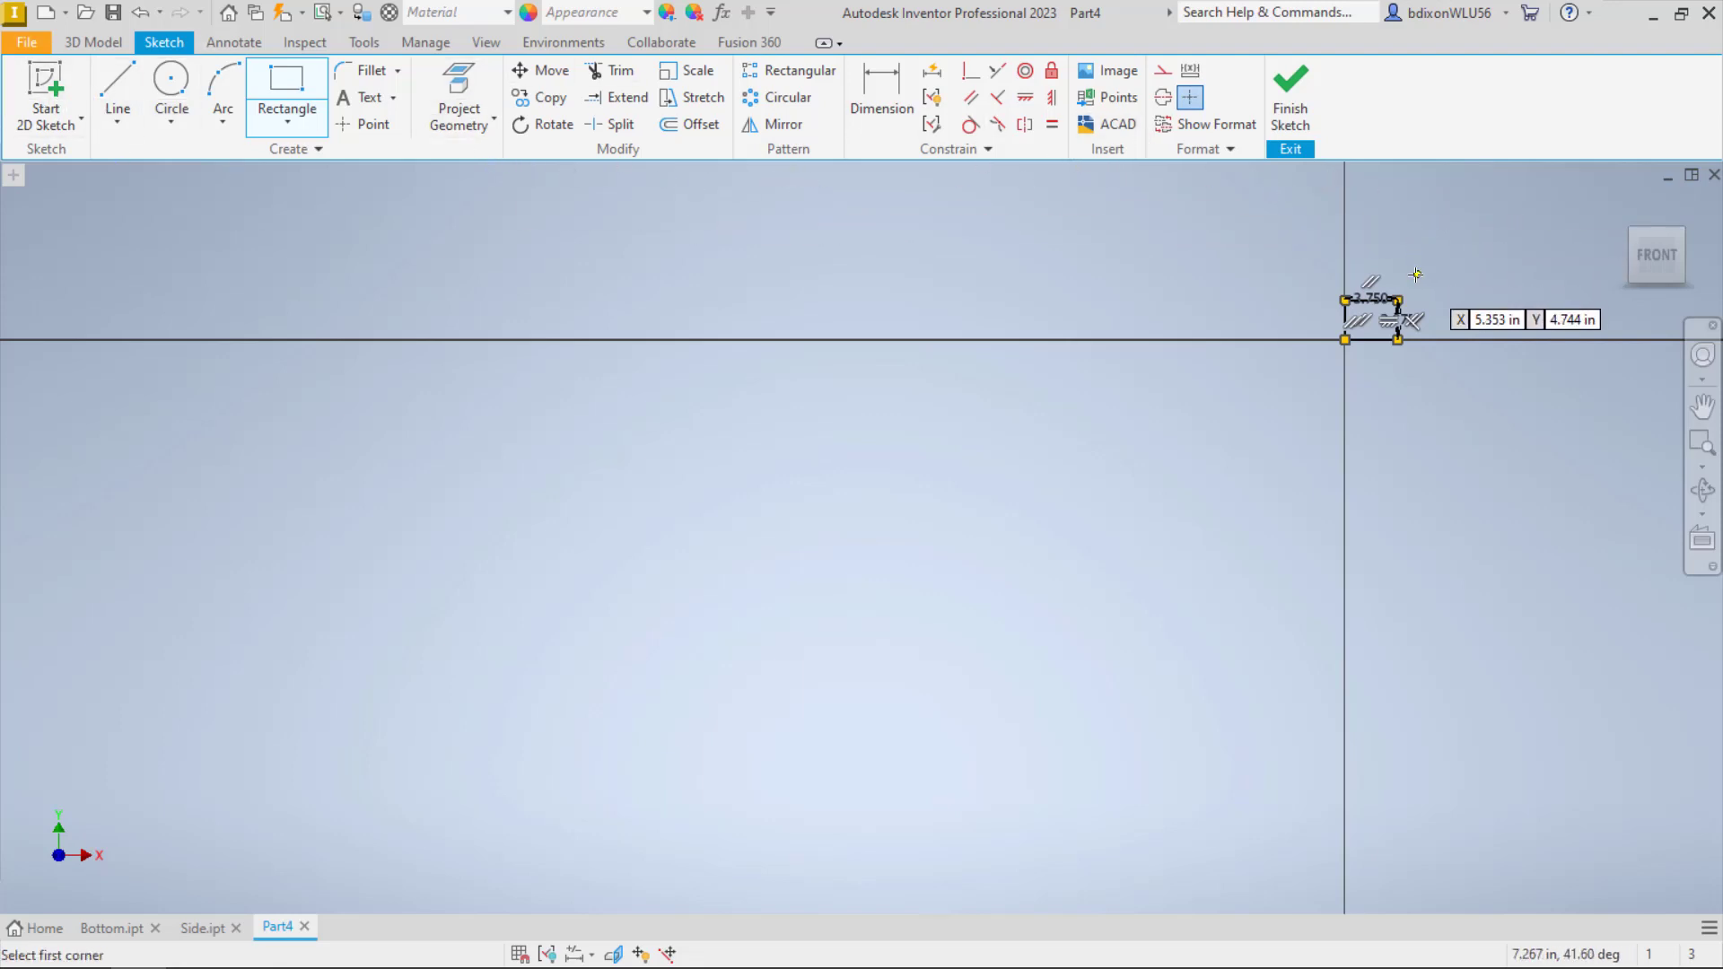
scroll(1440, 260, up, 5)
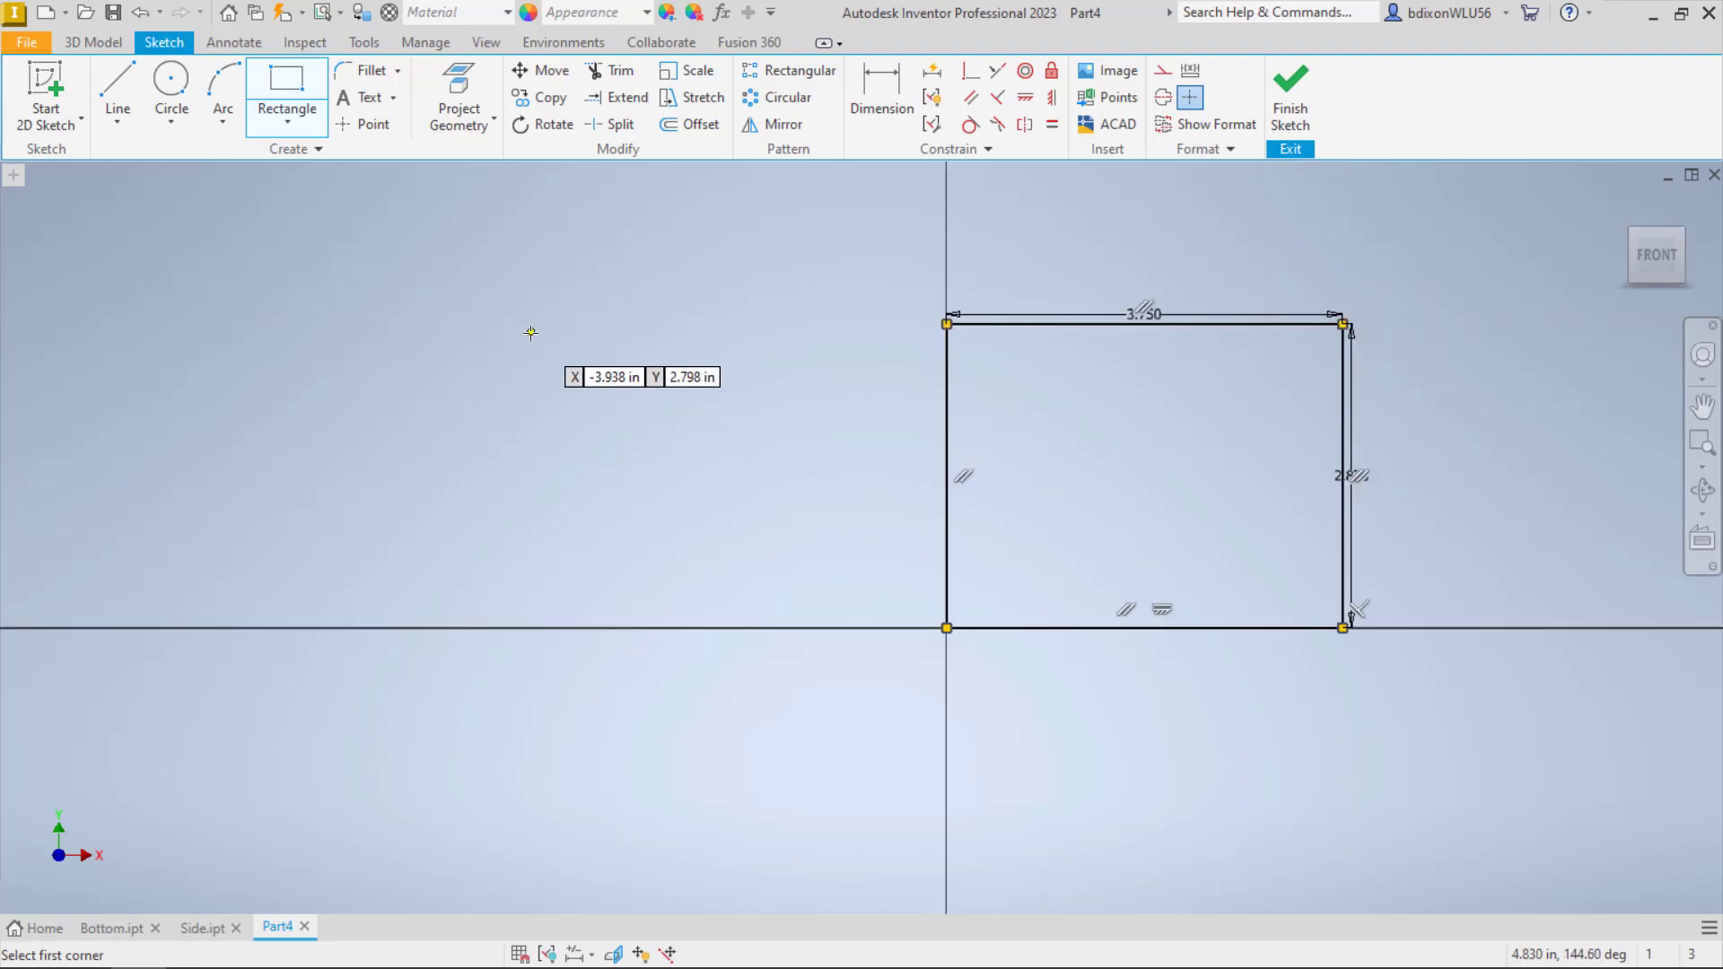
Draw a large circle freehand near the centre of the 3.75 in wide rectangle and finish the sketch
click(171, 89)
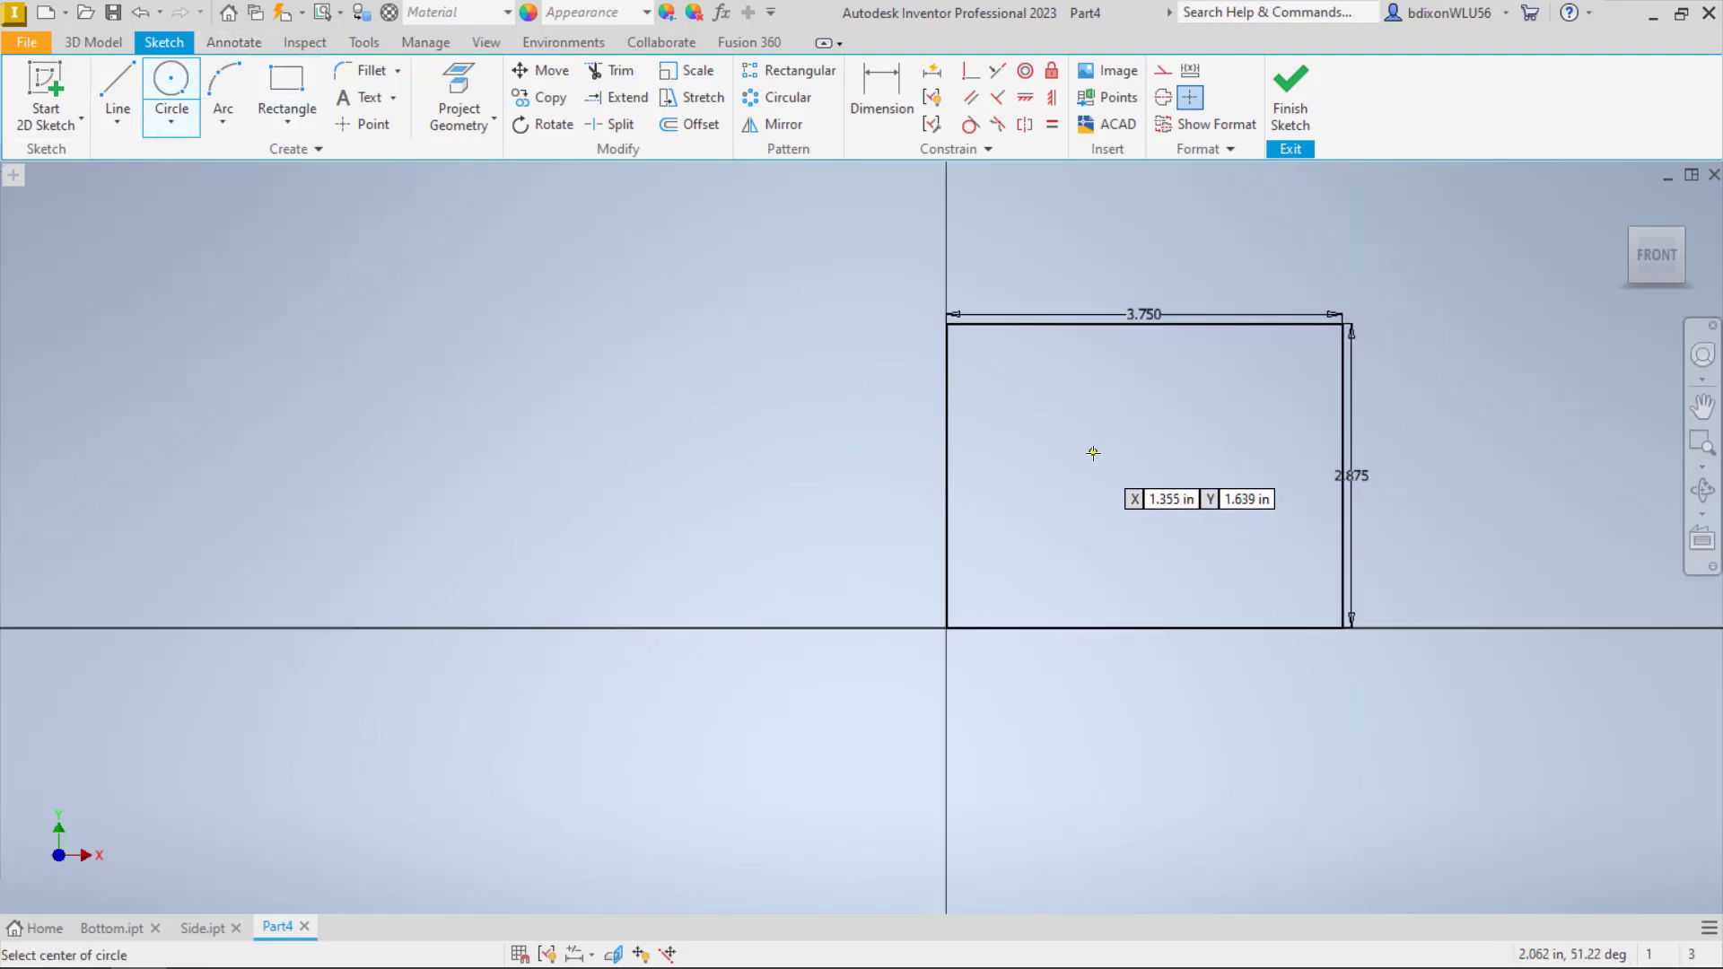
click(1131, 476)
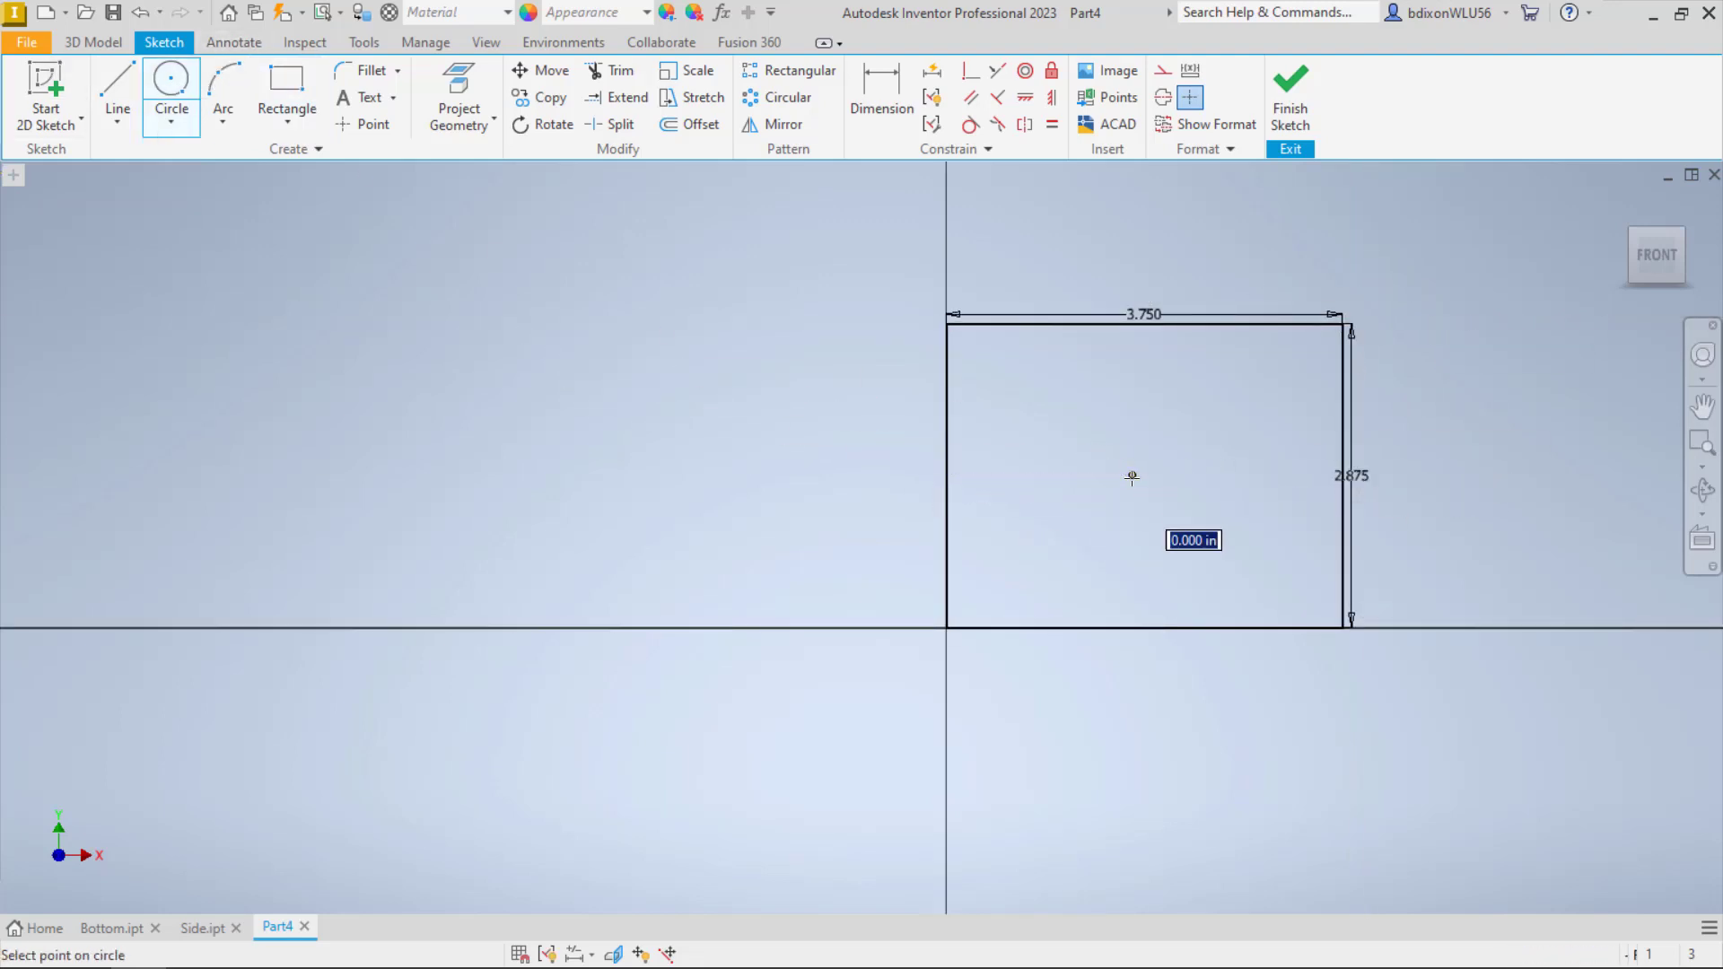
click(1199, 434)
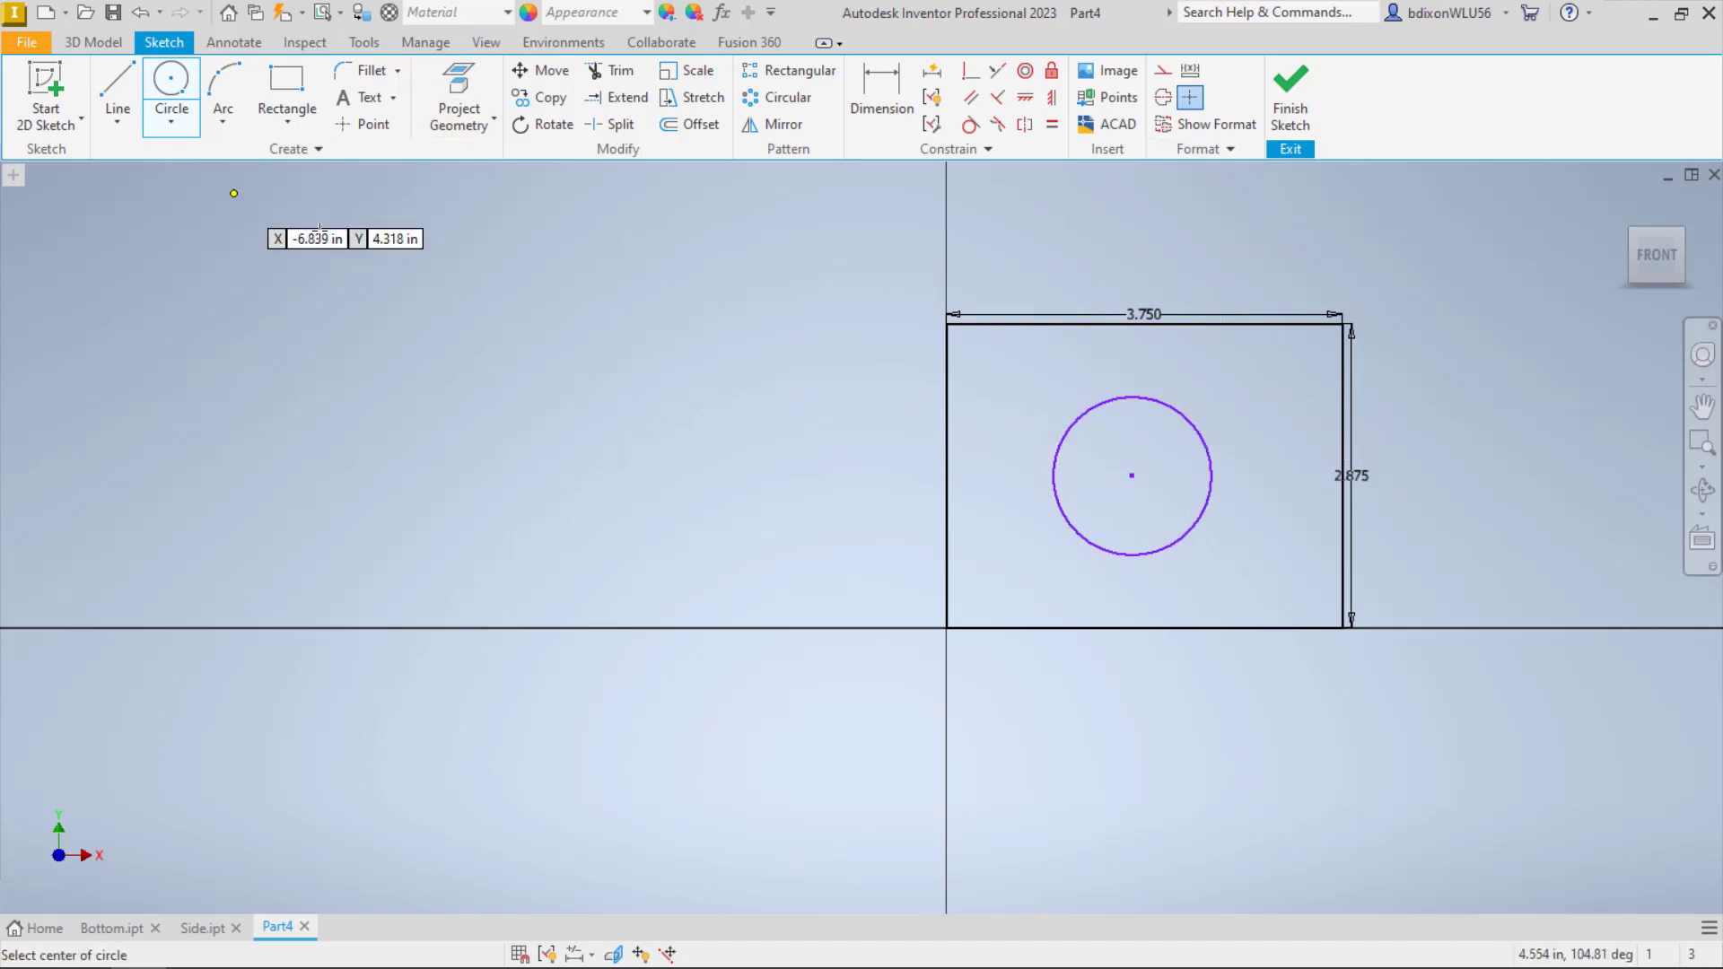
click(1295, 95)
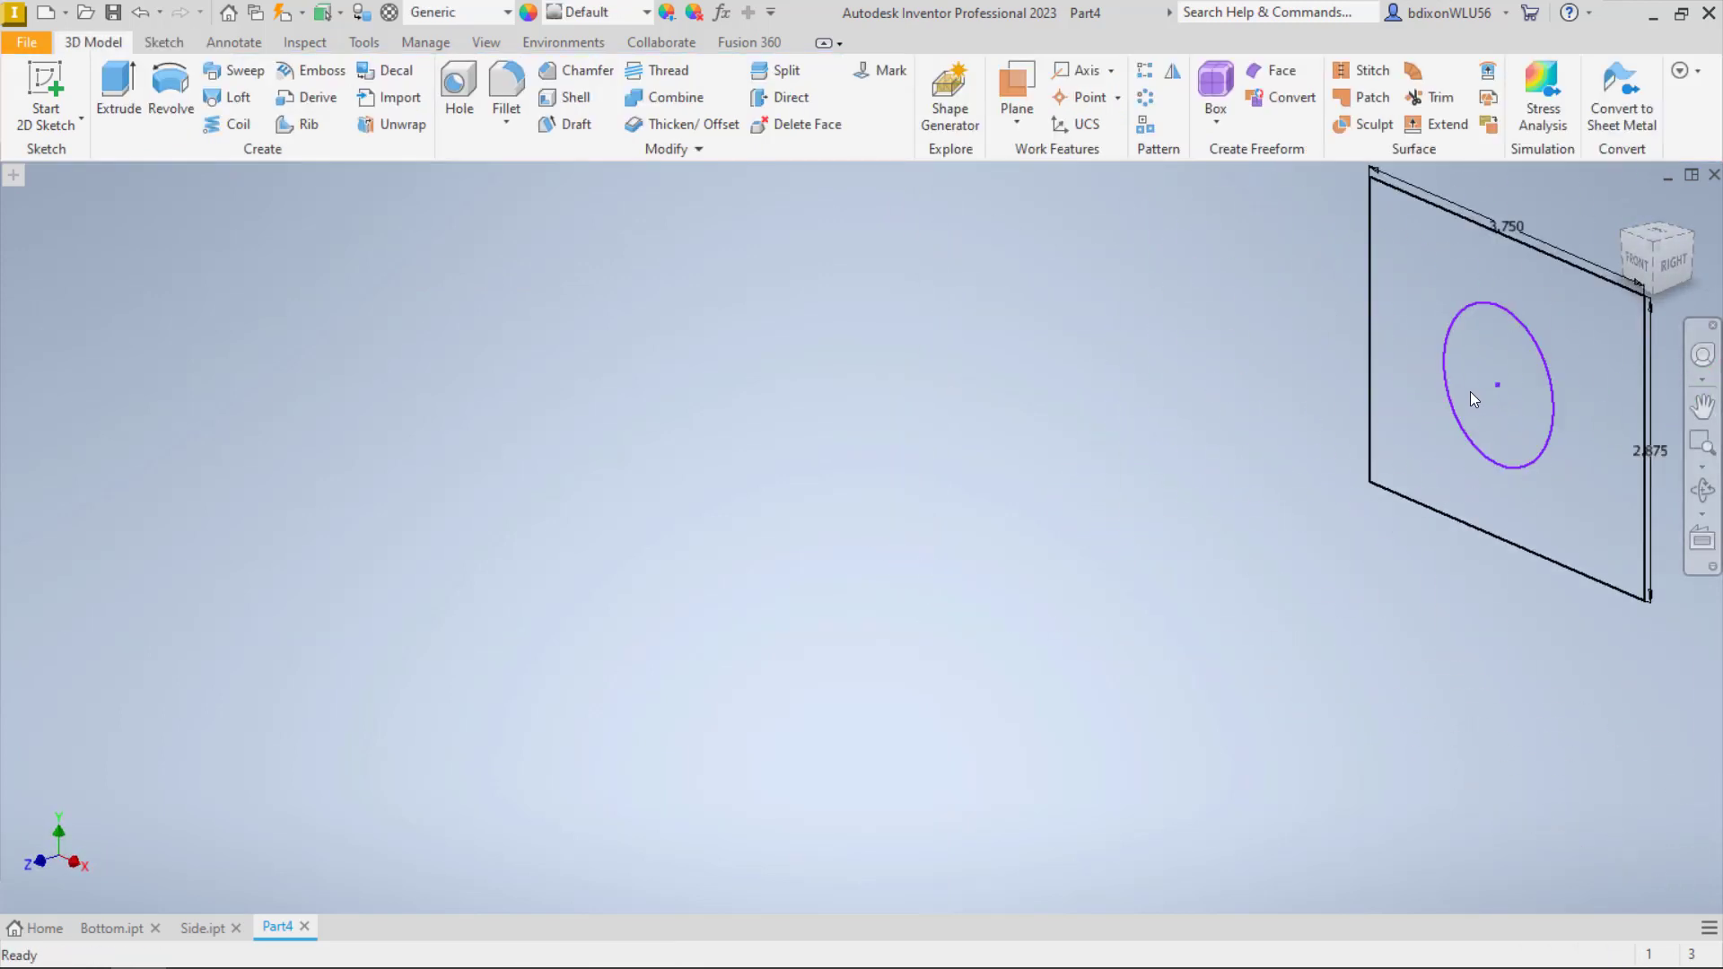
mouse_move(1473, 385)
middle_down()
mouse_move(1073, 476)
mouse_move(1035, 517)
middle_up()
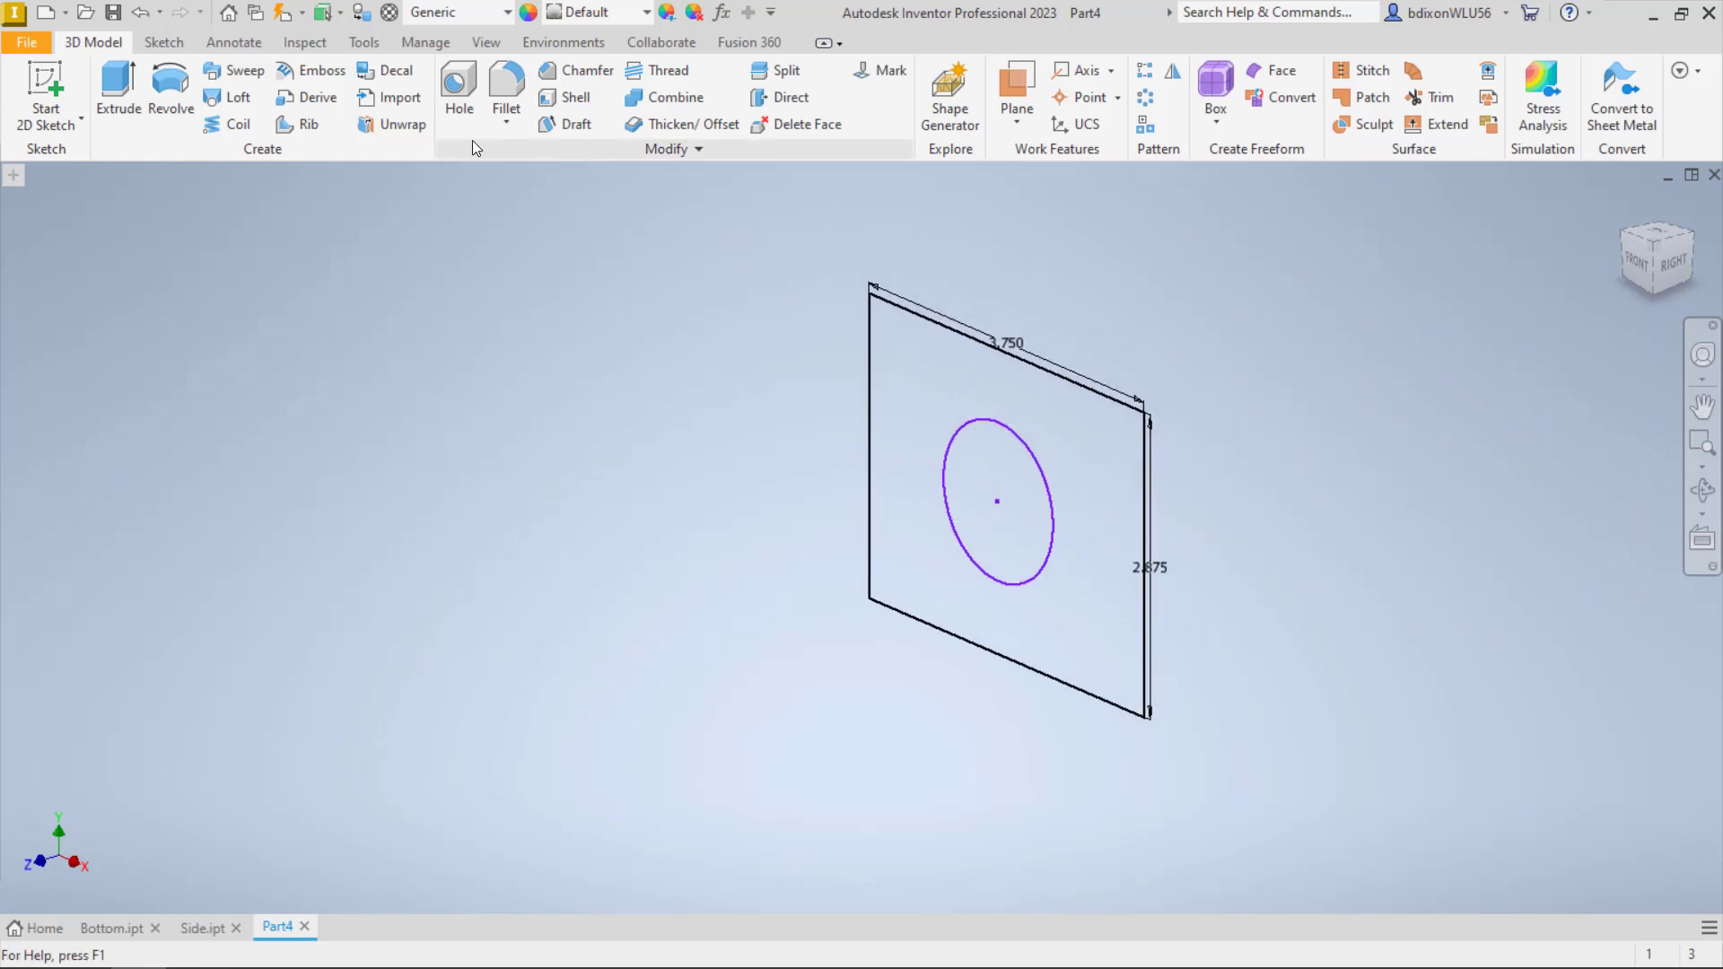
Extrude the rectangular plate profile around the circle to a thickness of 0.125 in, leaving the circle open
click(119, 89)
click(1074, 516)
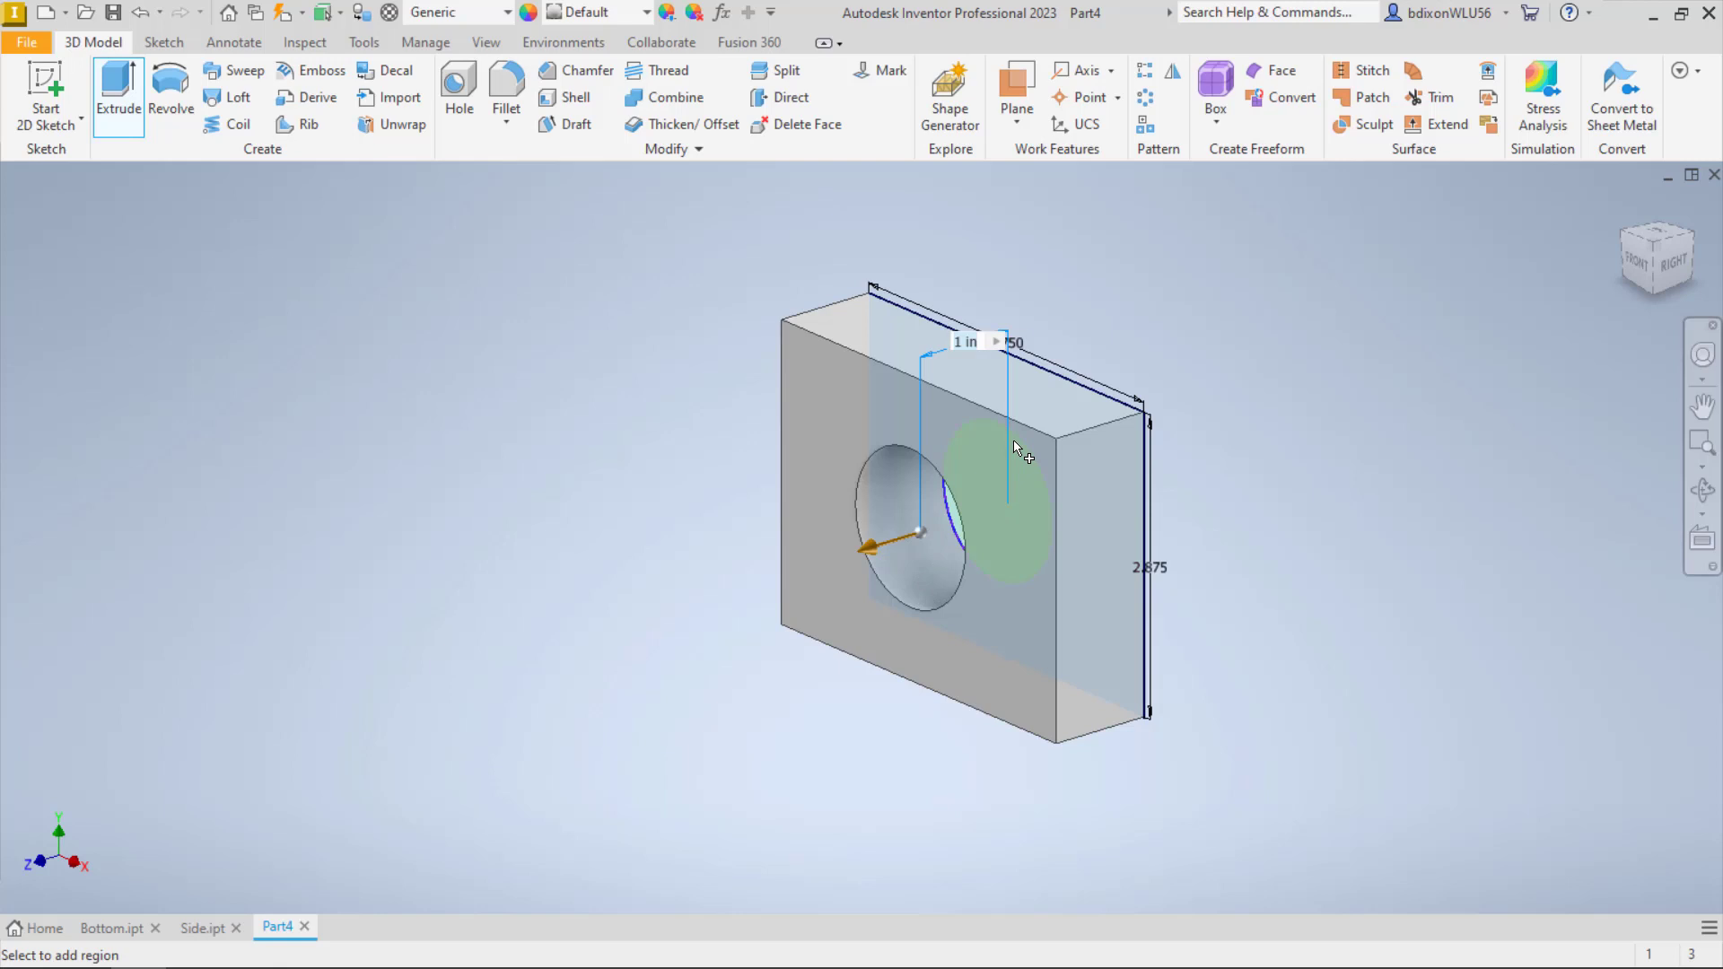
text(.125)
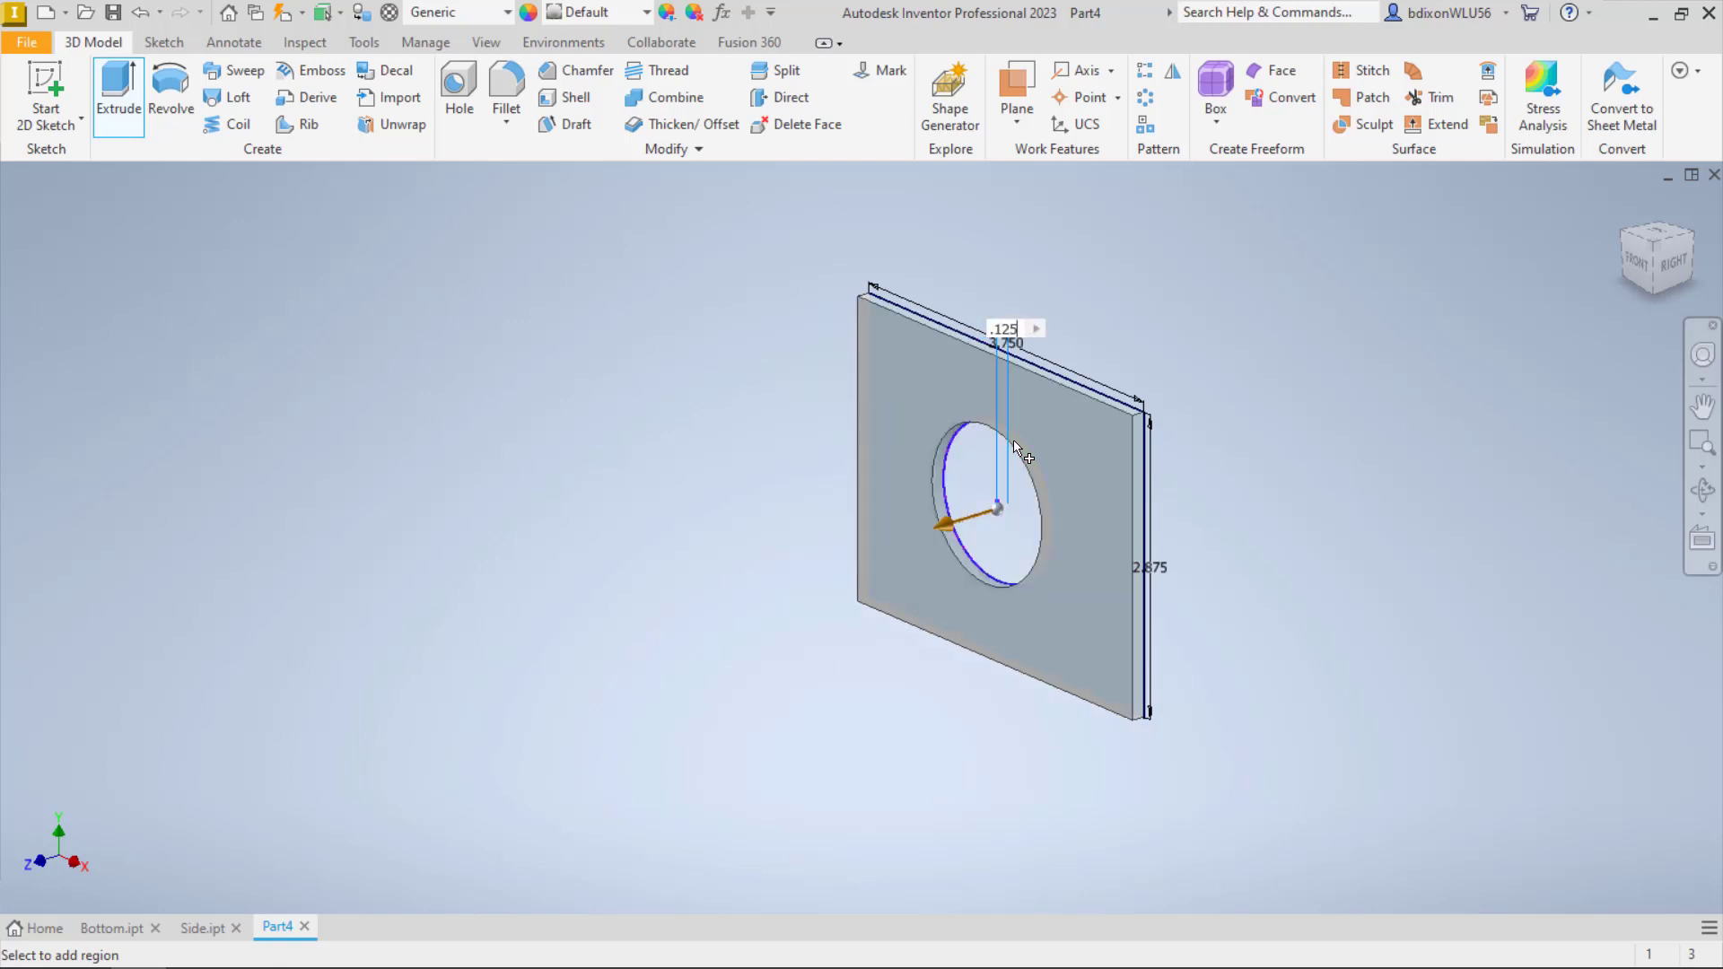
key(Return)
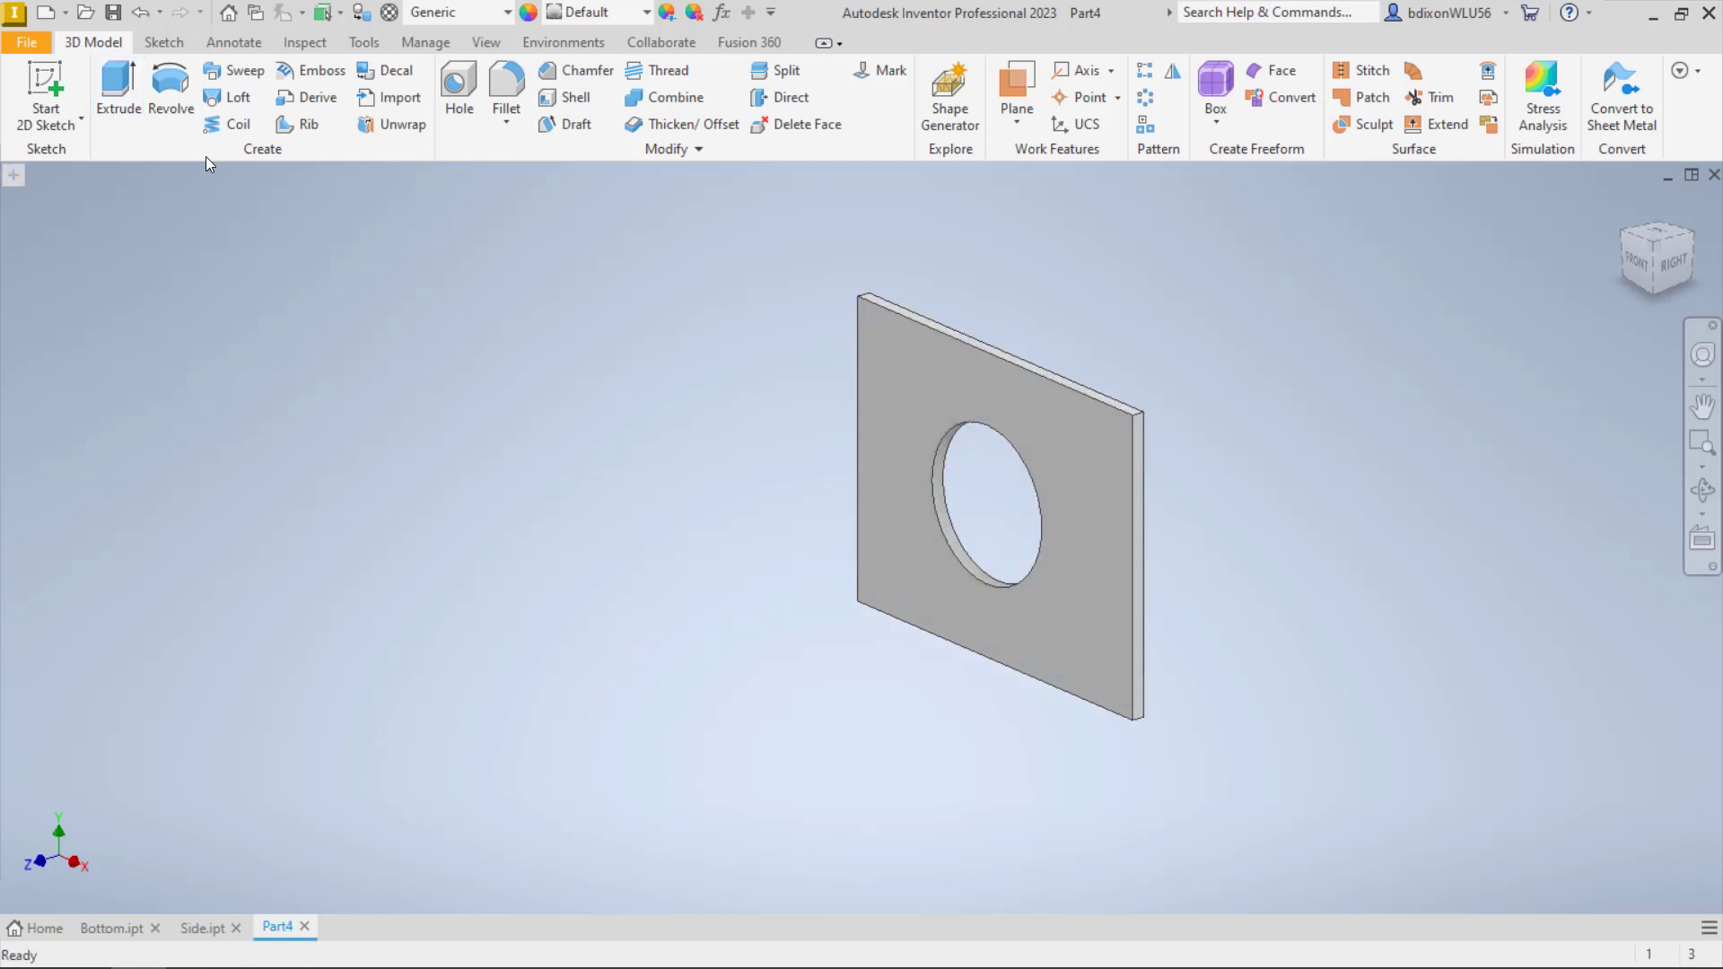
Save the plate with the large hole in the grill box folder under the name End
click(24, 42)
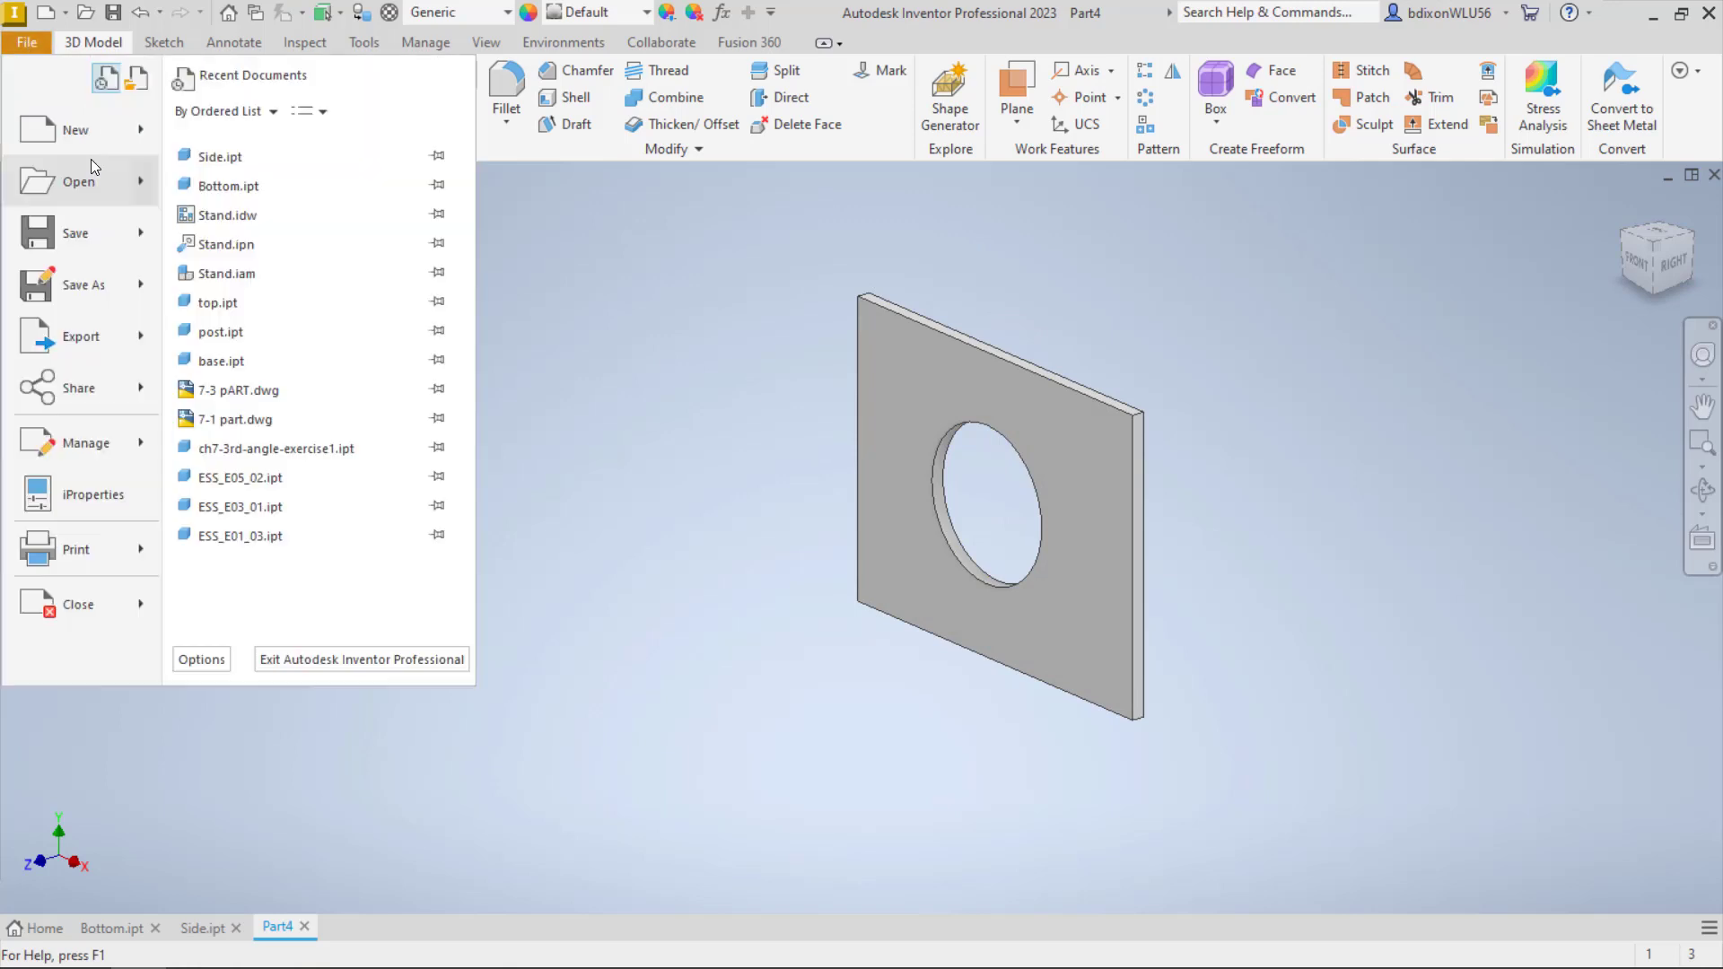
click(95, 231)
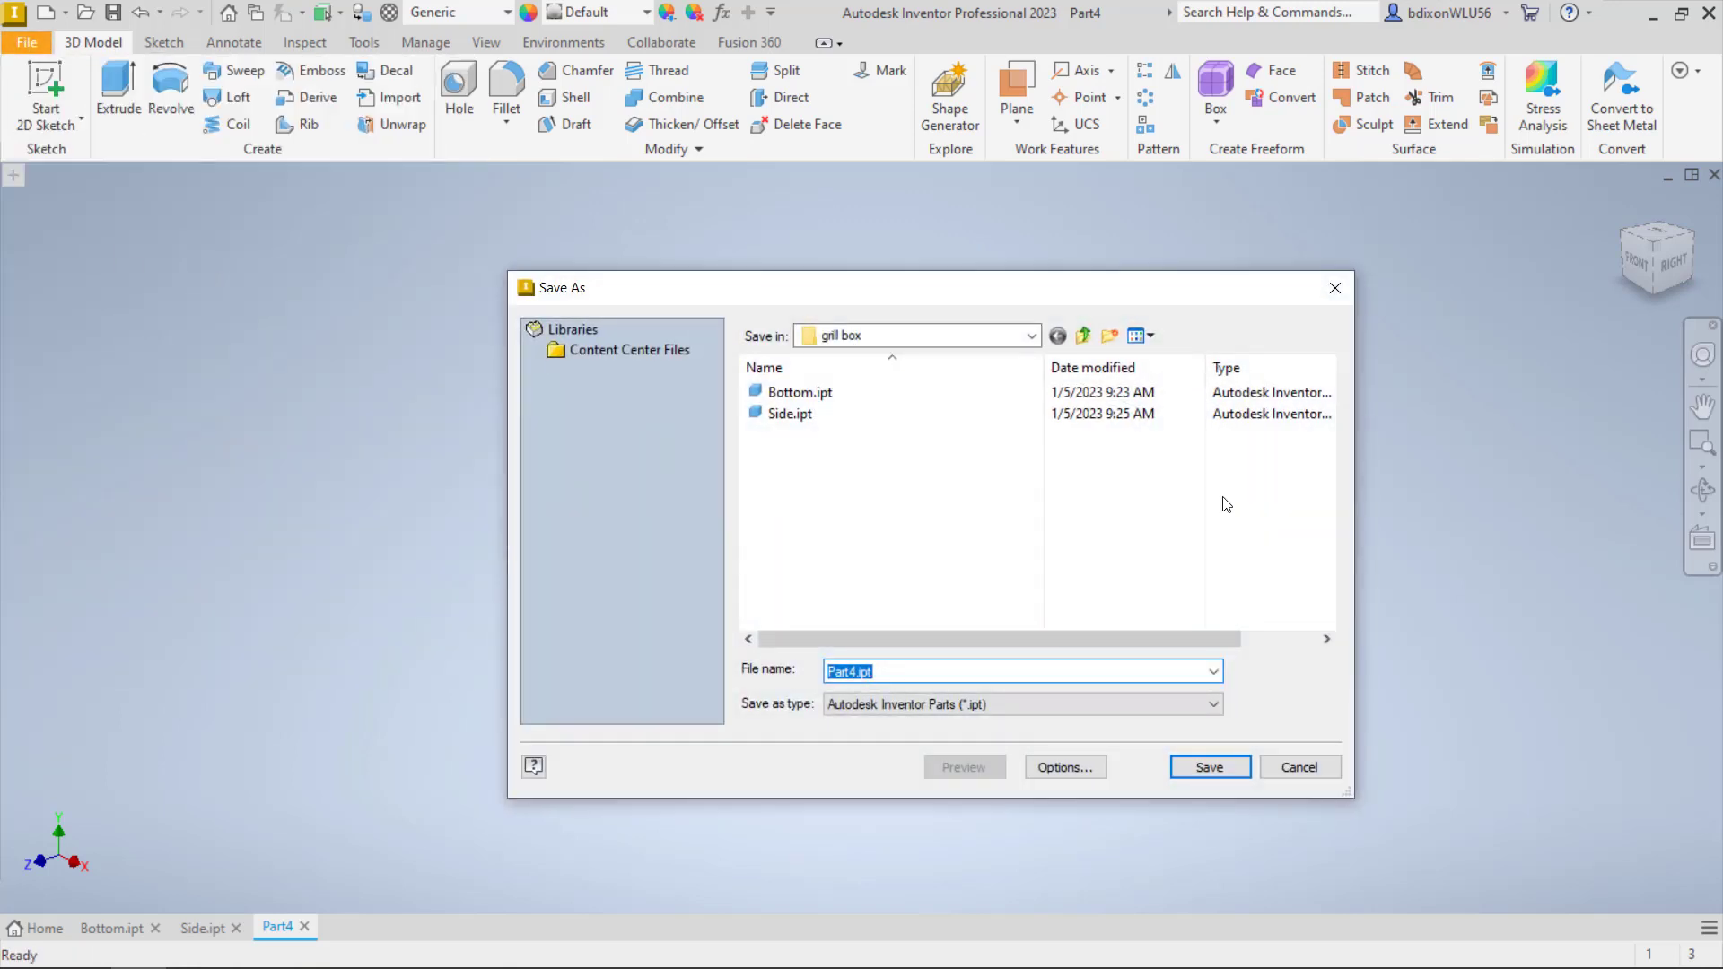
text(End)
click(1233, 766)
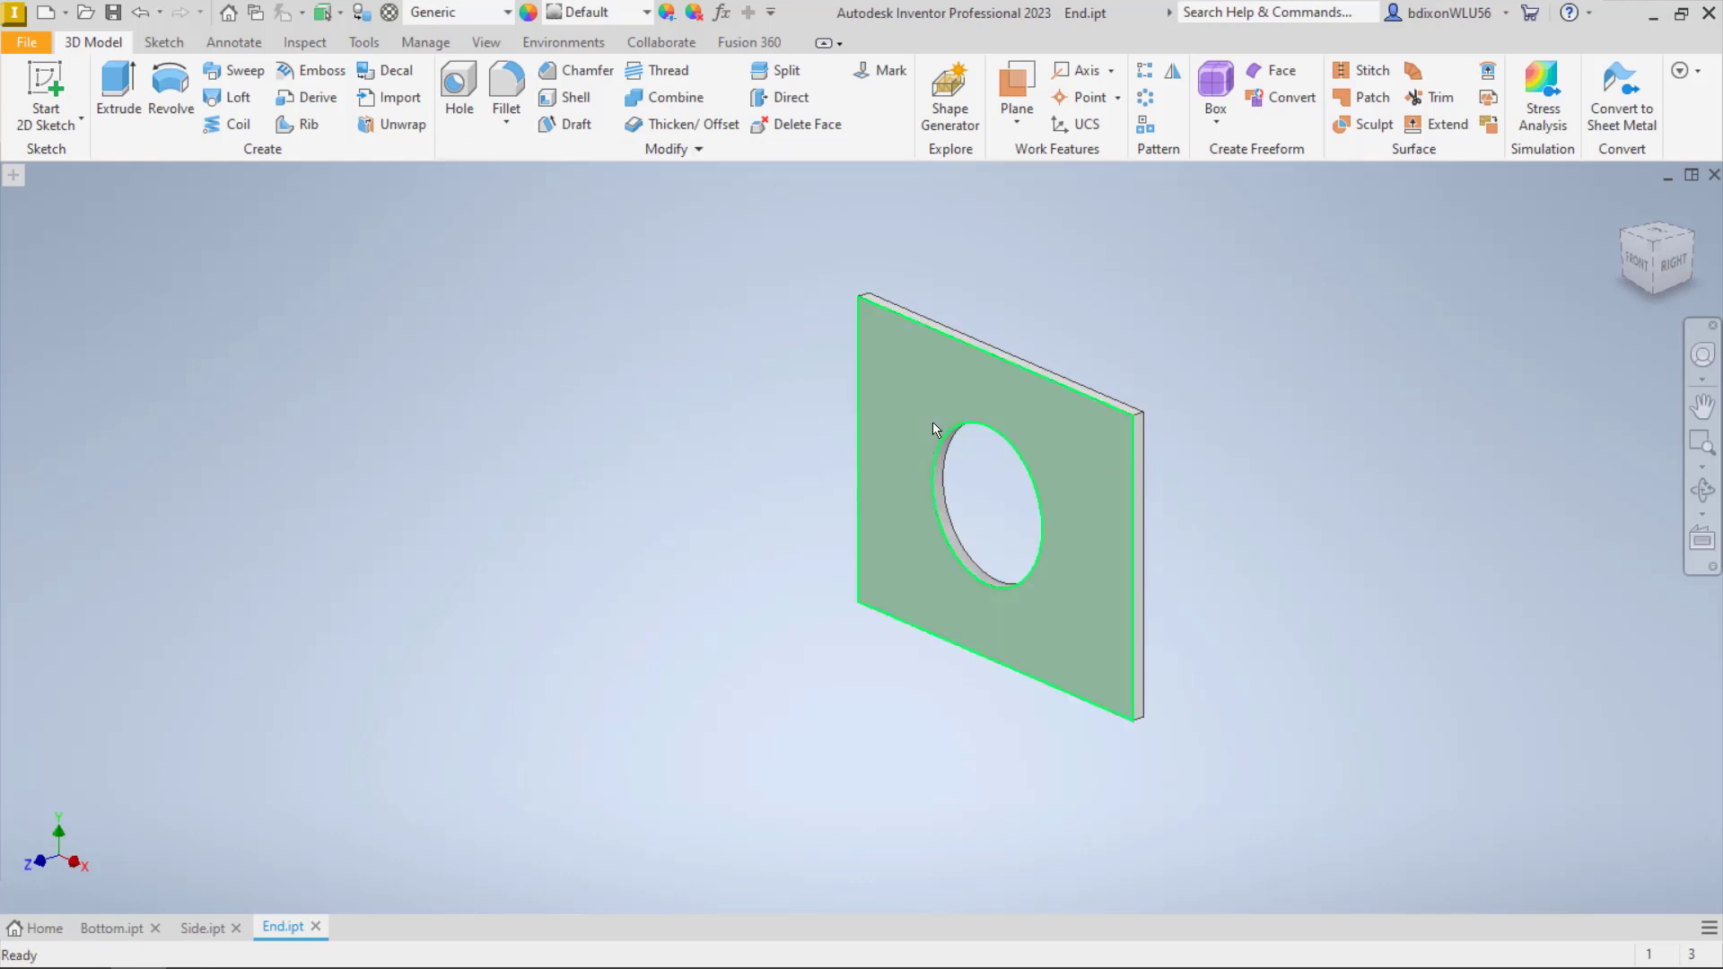
Create a new assembly file from the Weldment.iam template
click(28, 41)
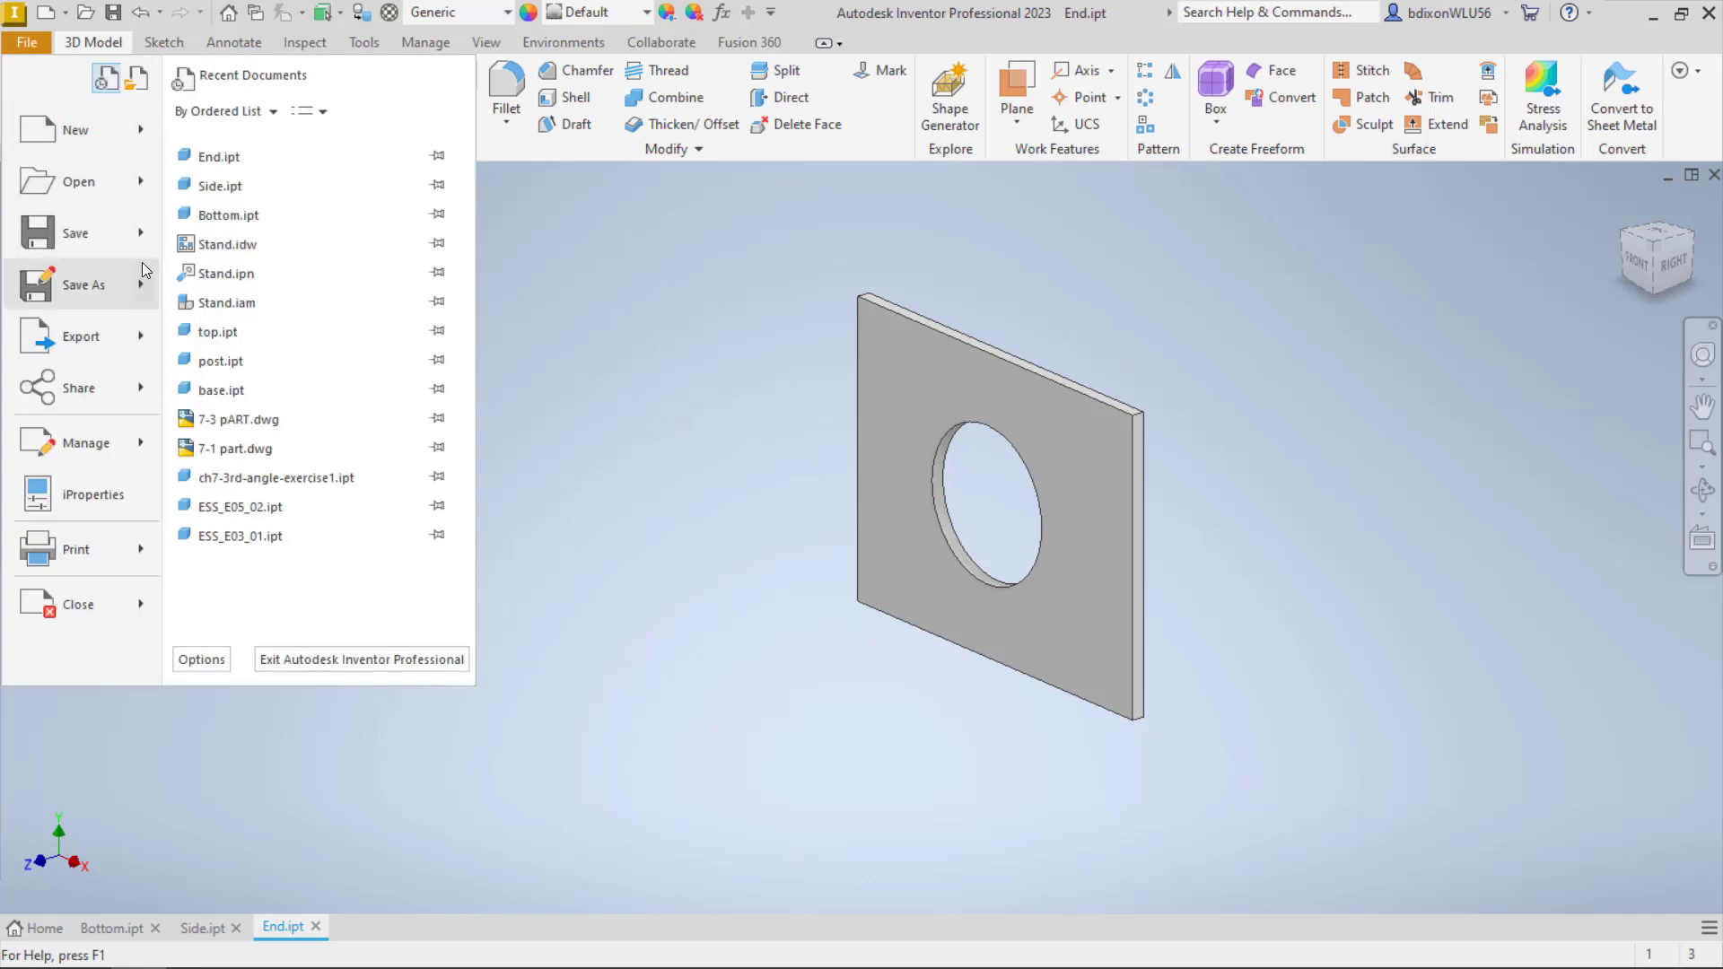
click(78, 131)
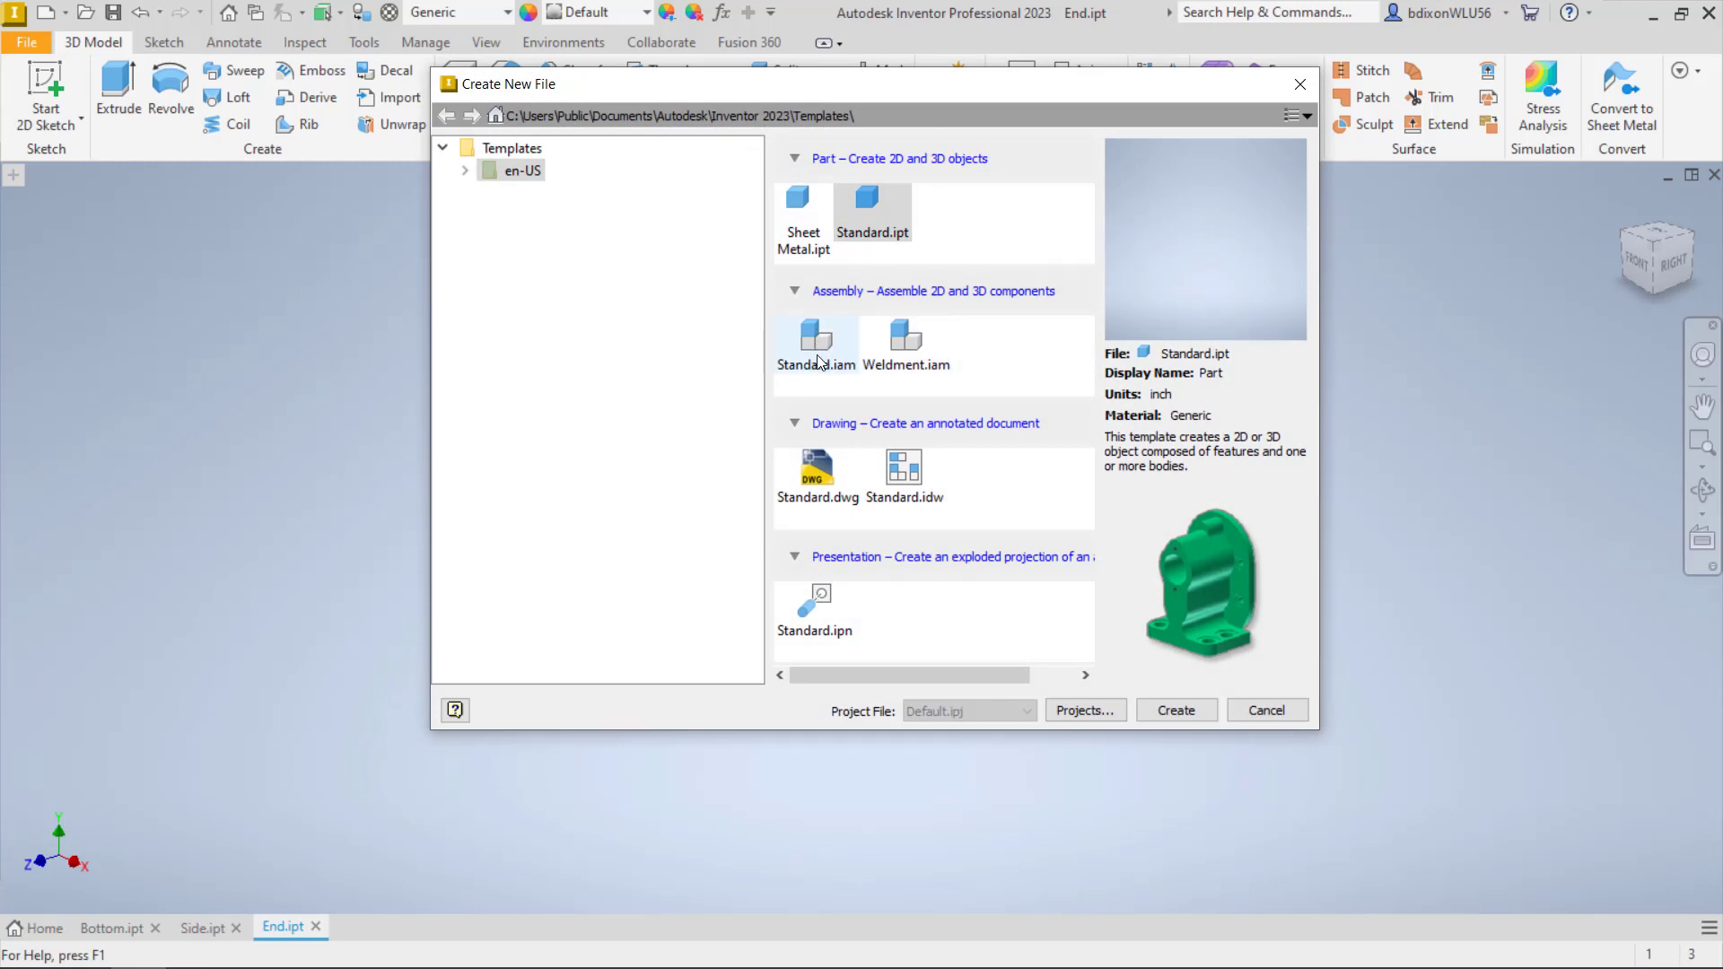
click(914, 353)
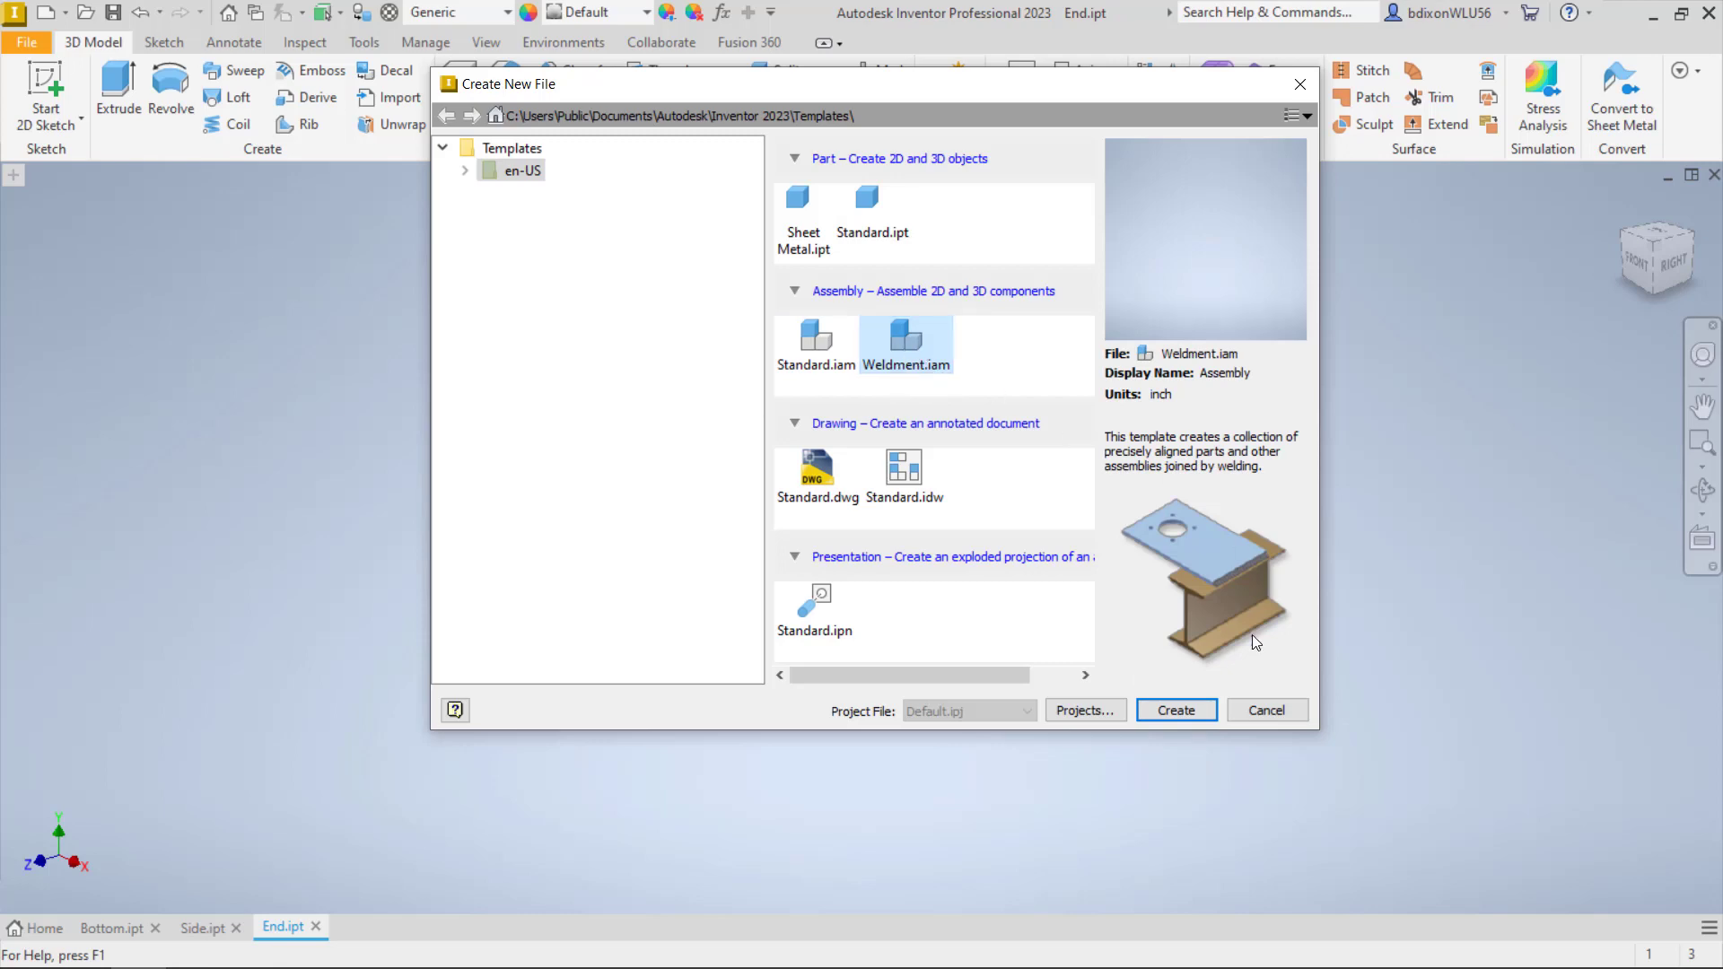
click(1198, 711)
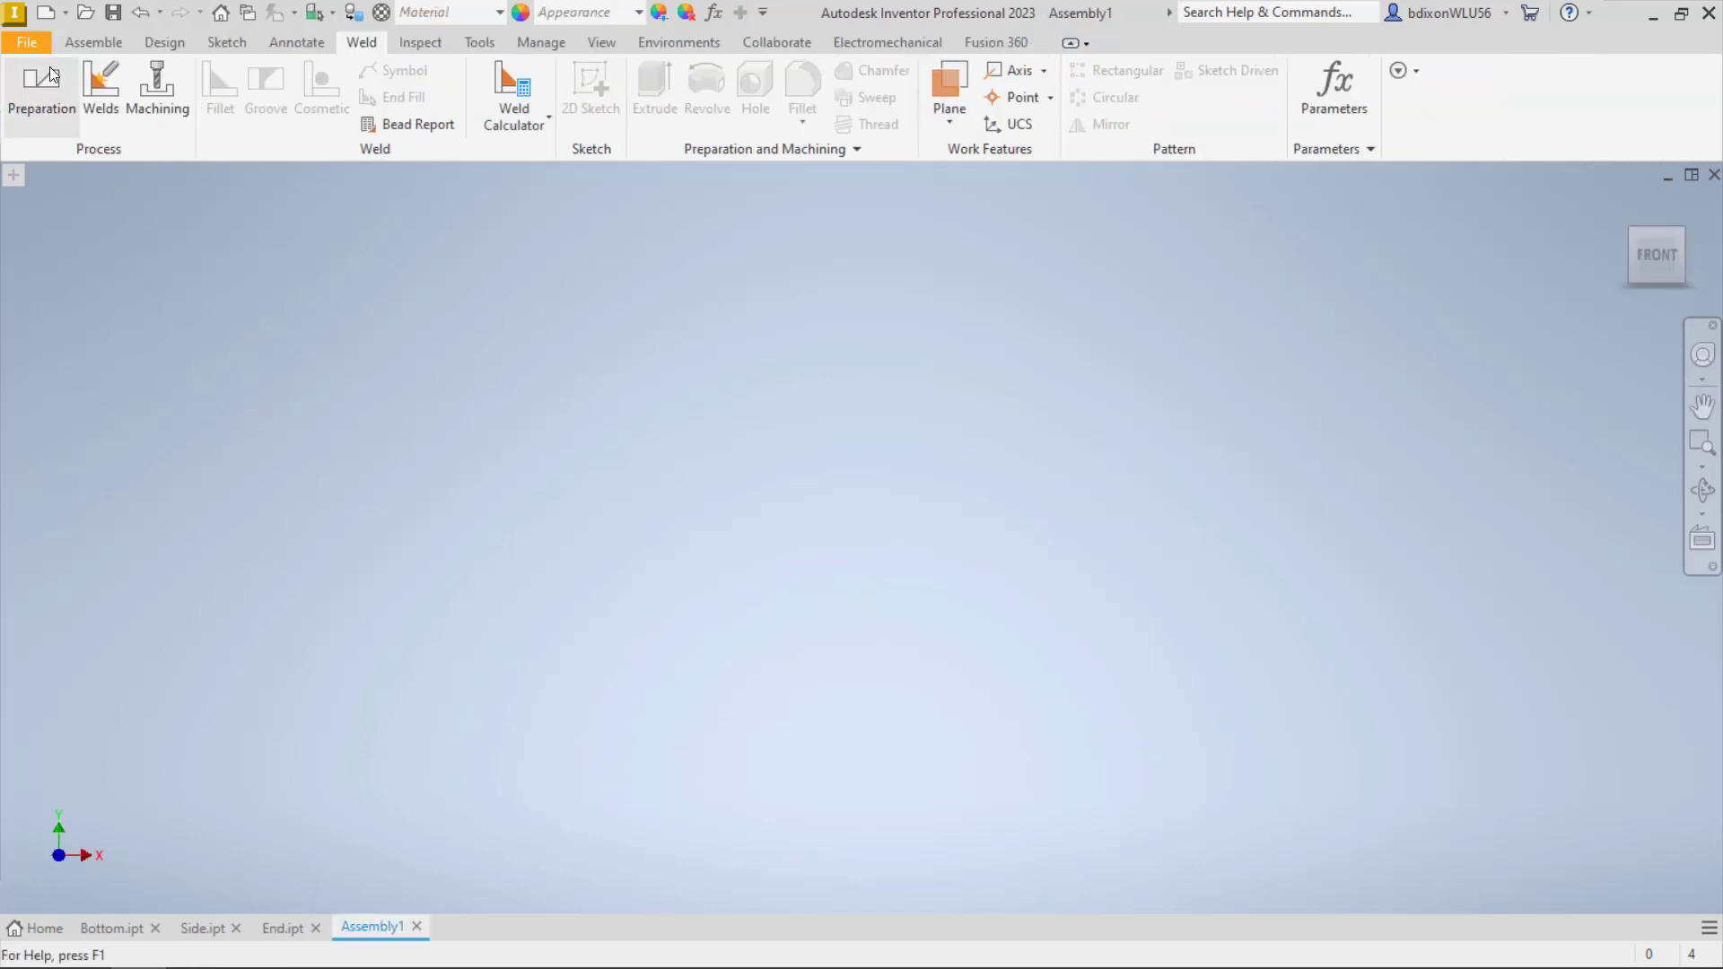
Place one Bottom.ipt from the grill box folder into the assembly, seen in an isometric view
click(96, 43)
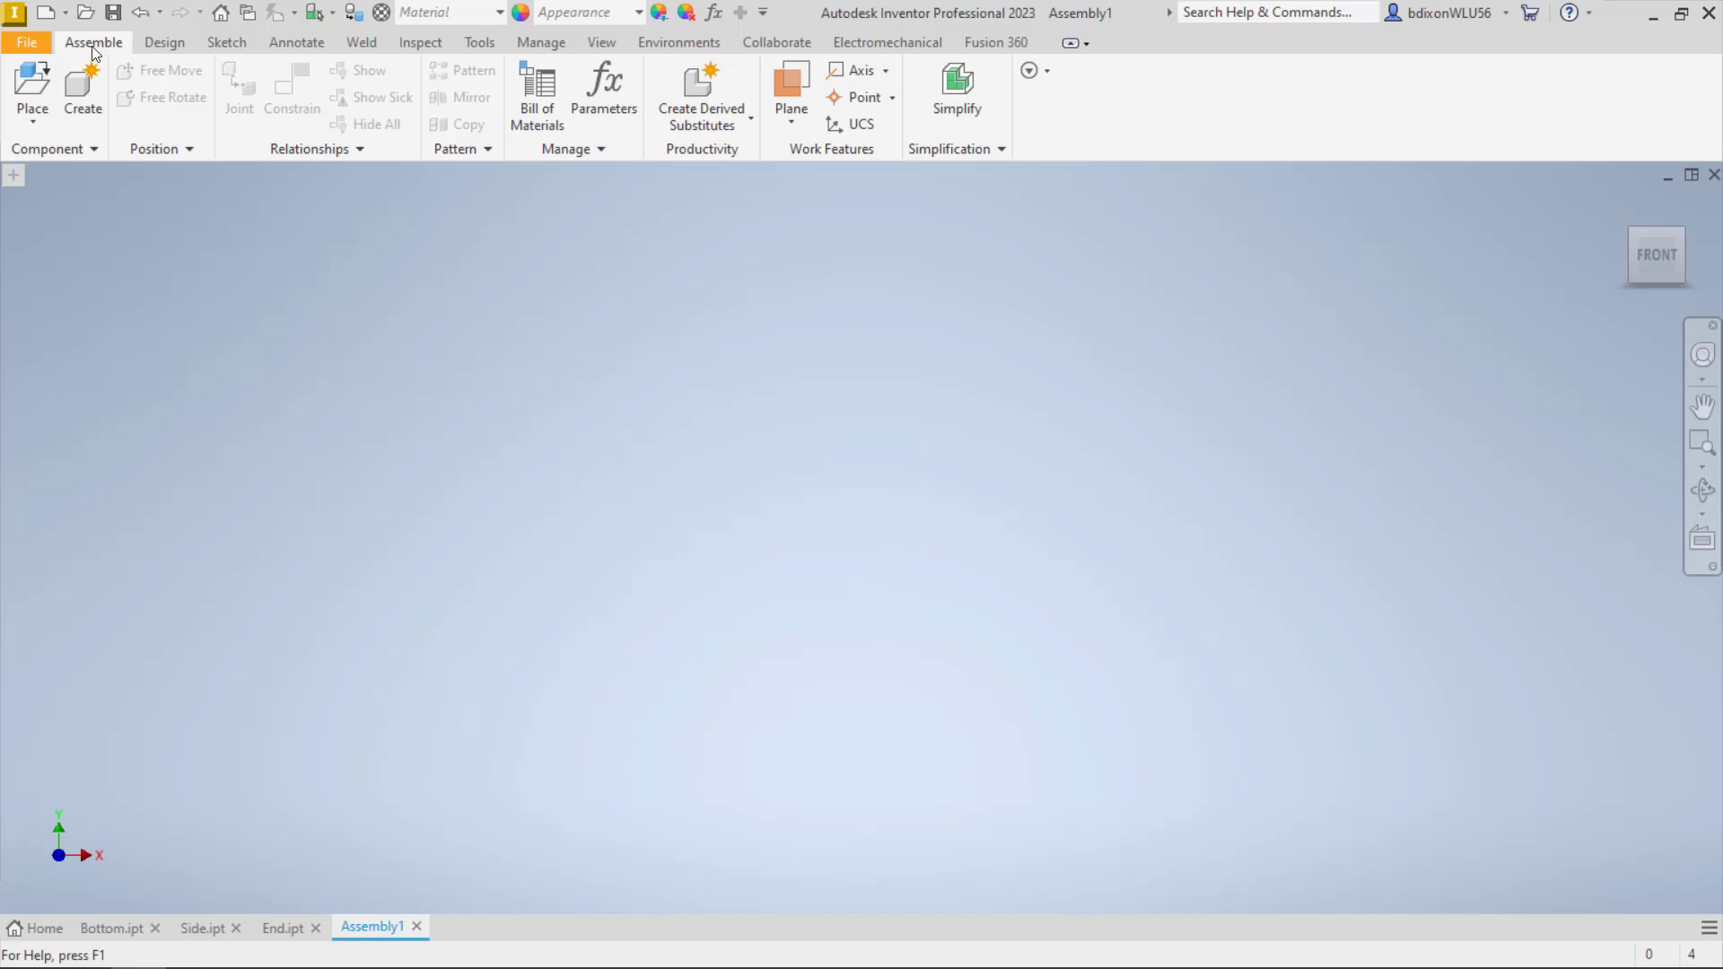
click(34, 83)
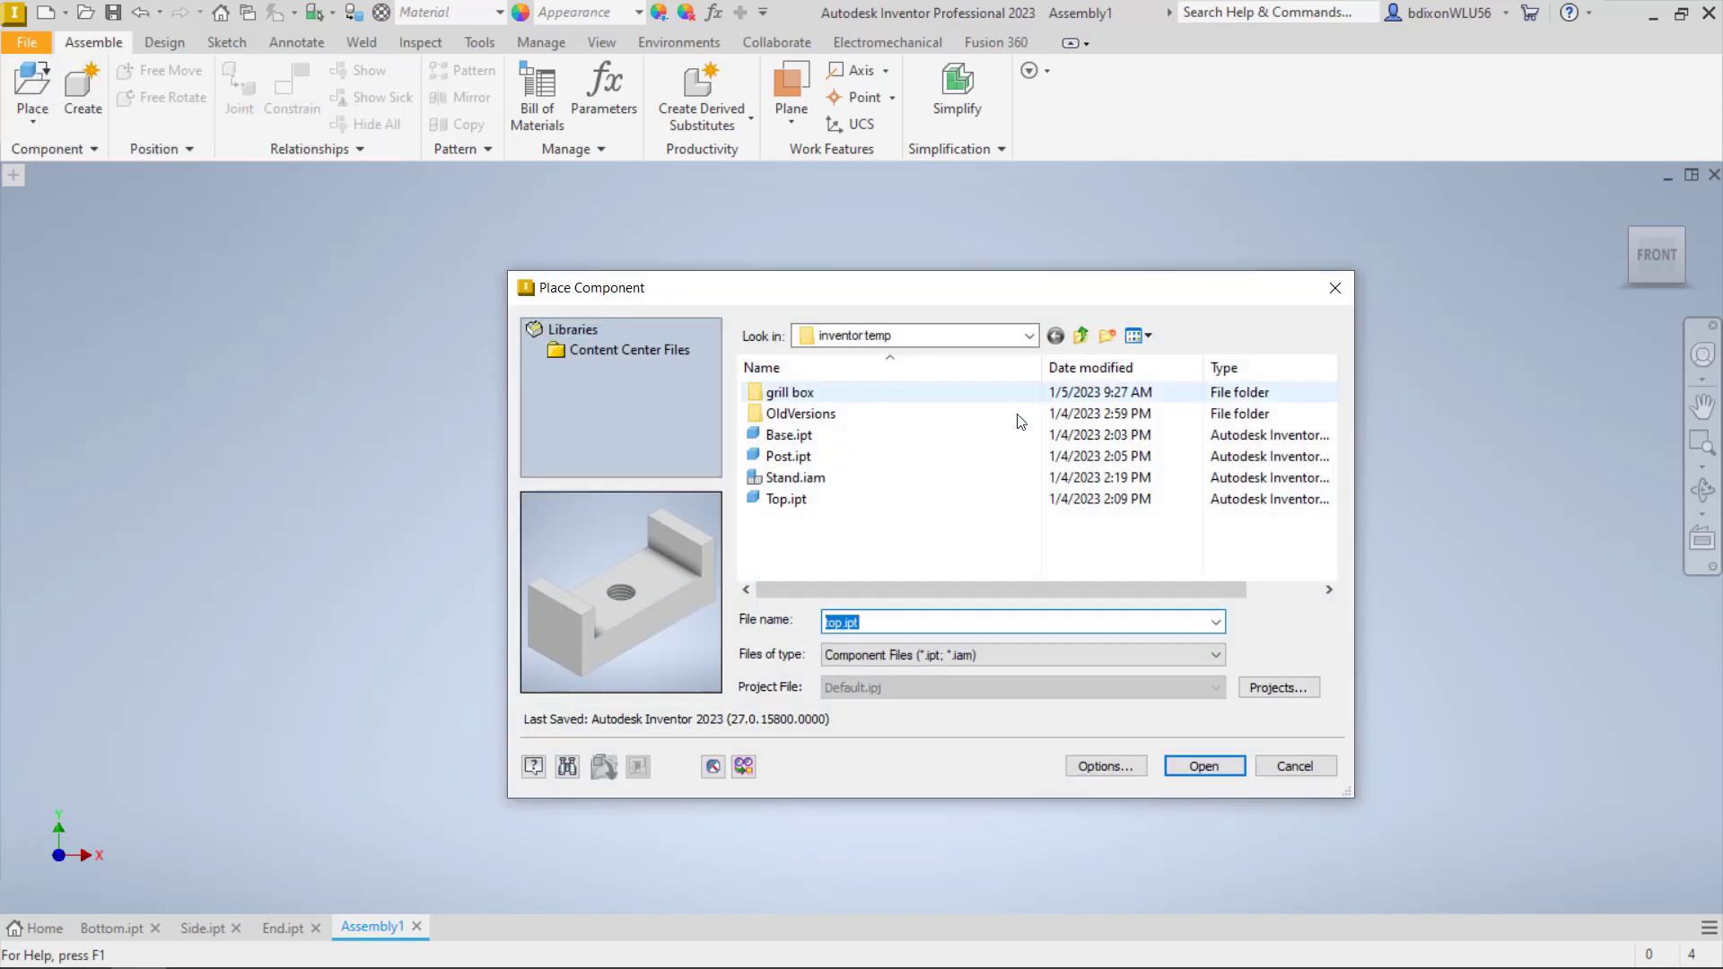
double_click(801, 395)
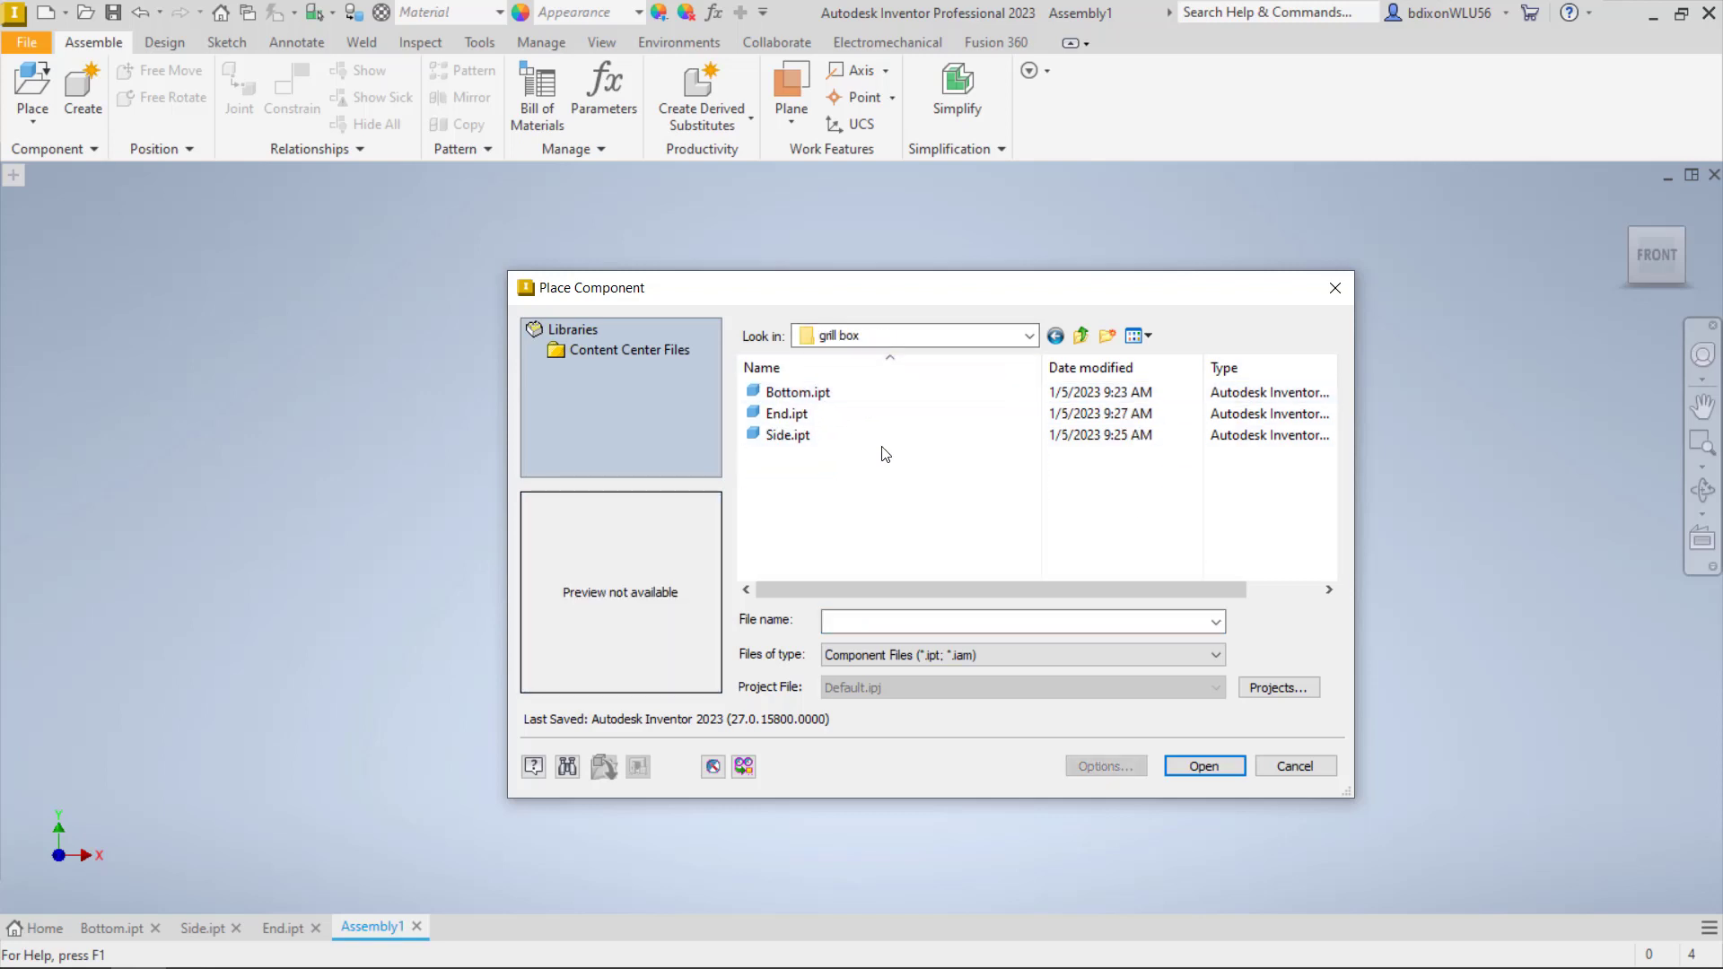
click(850, 396)
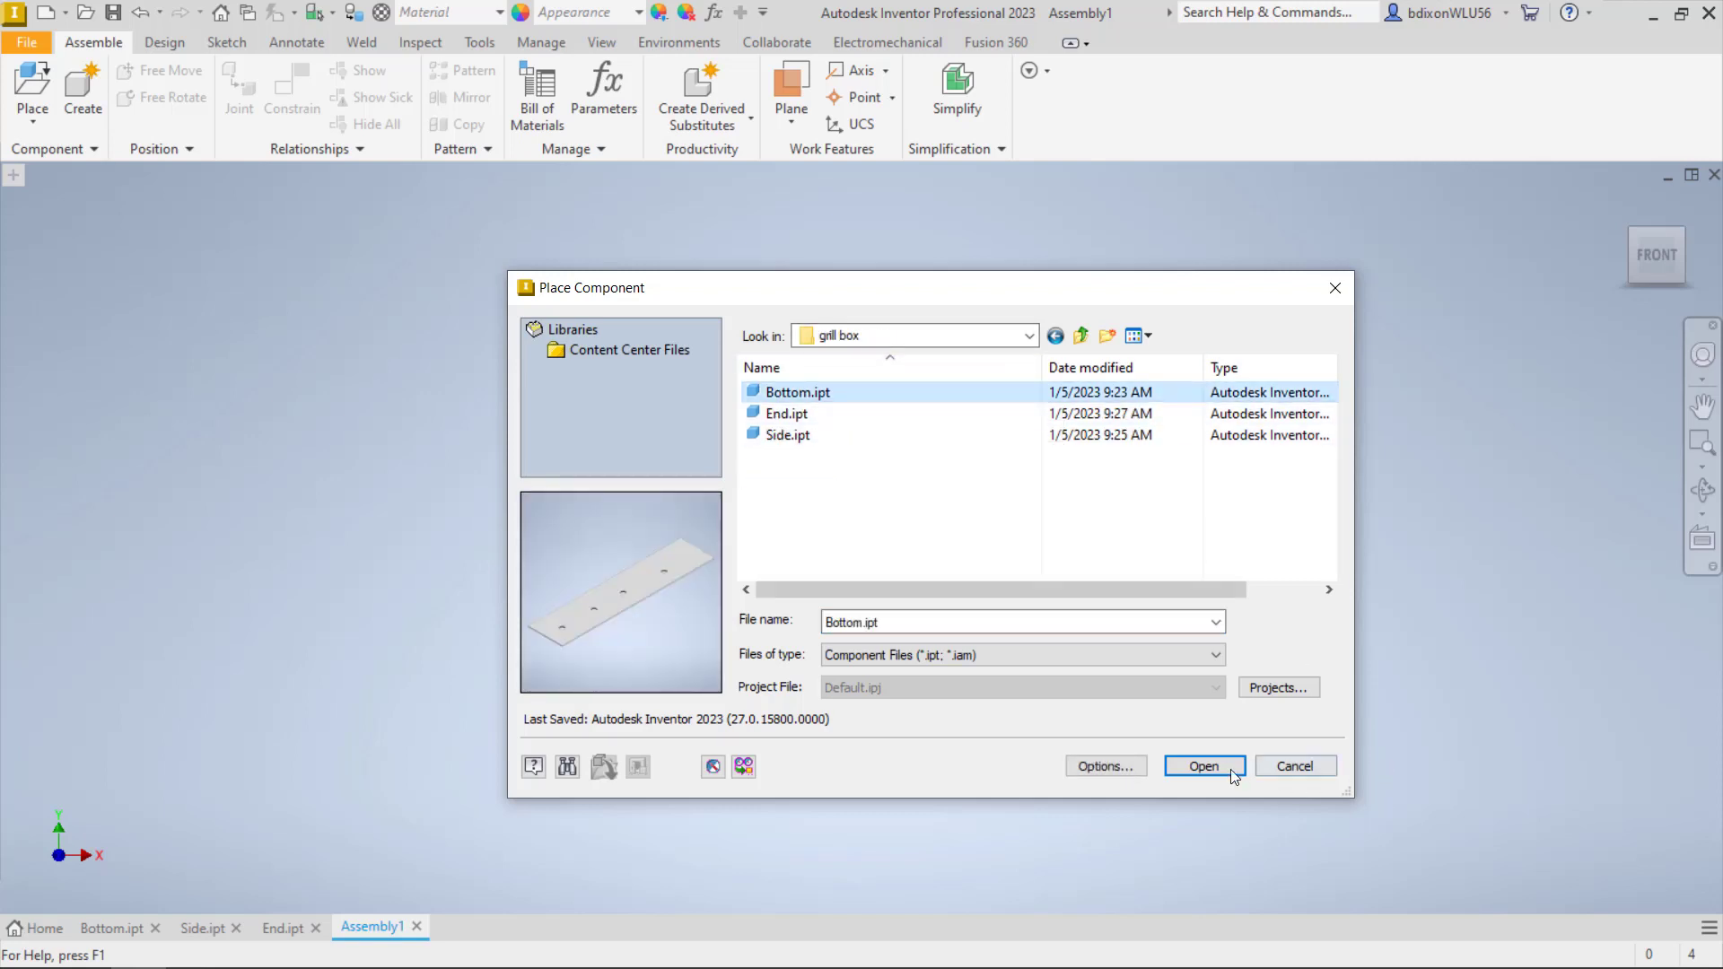
click(1231, 769)
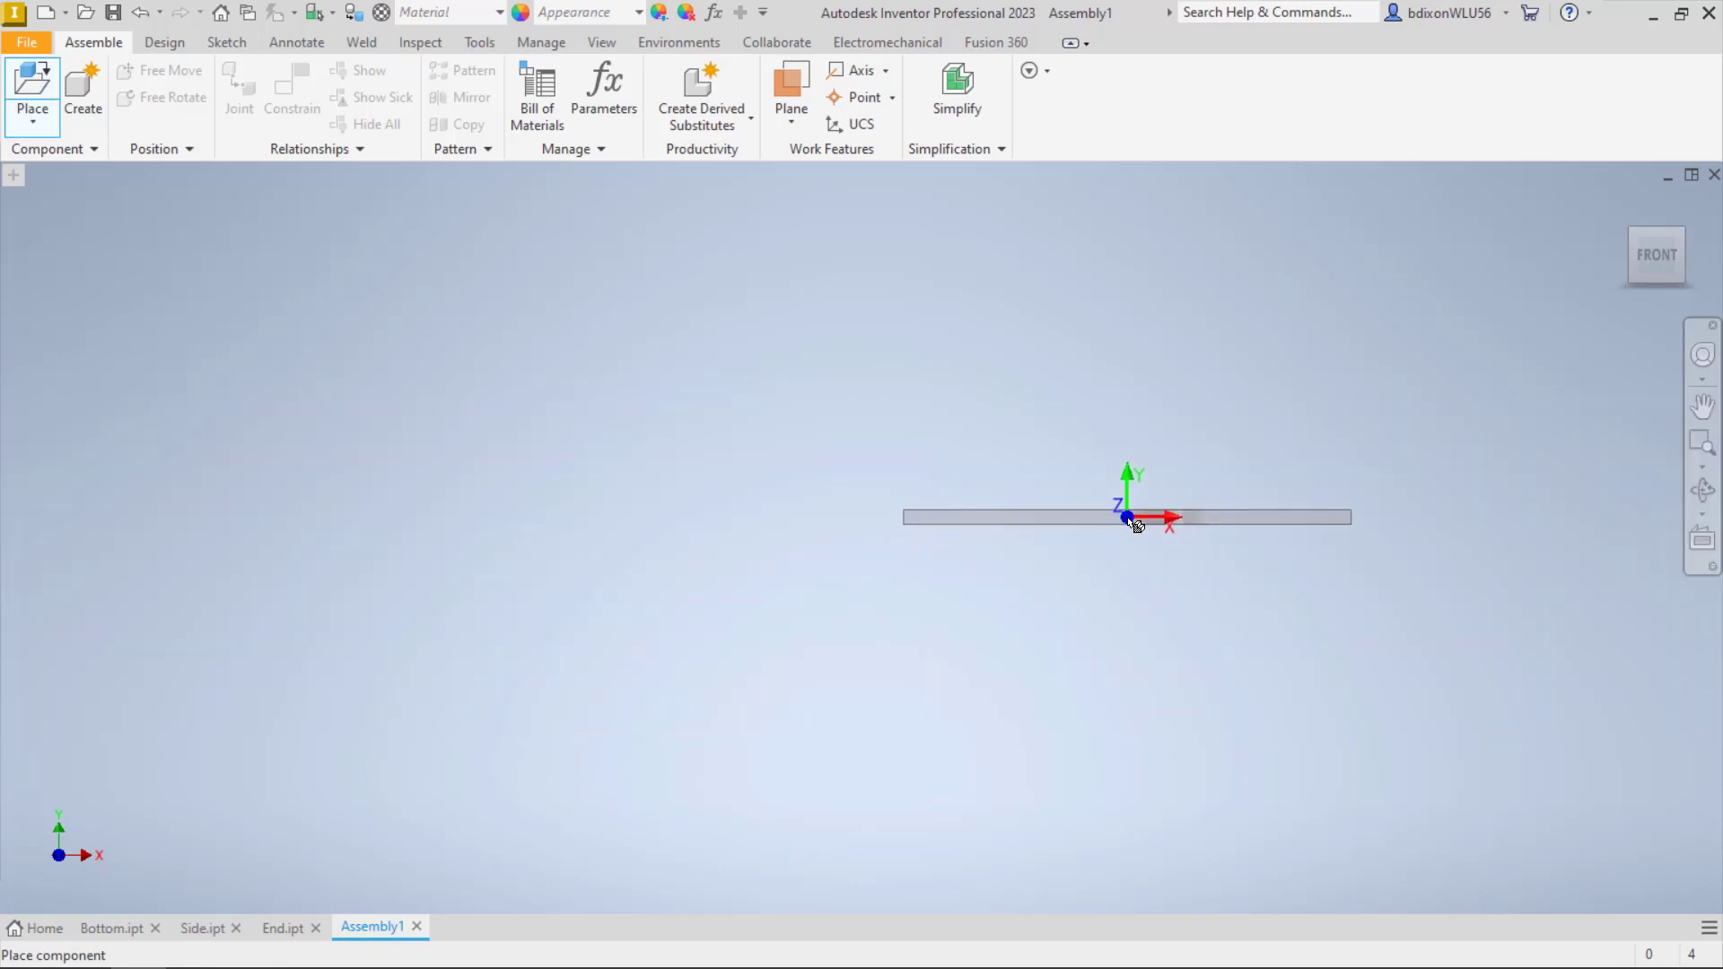
click(1631, 231)
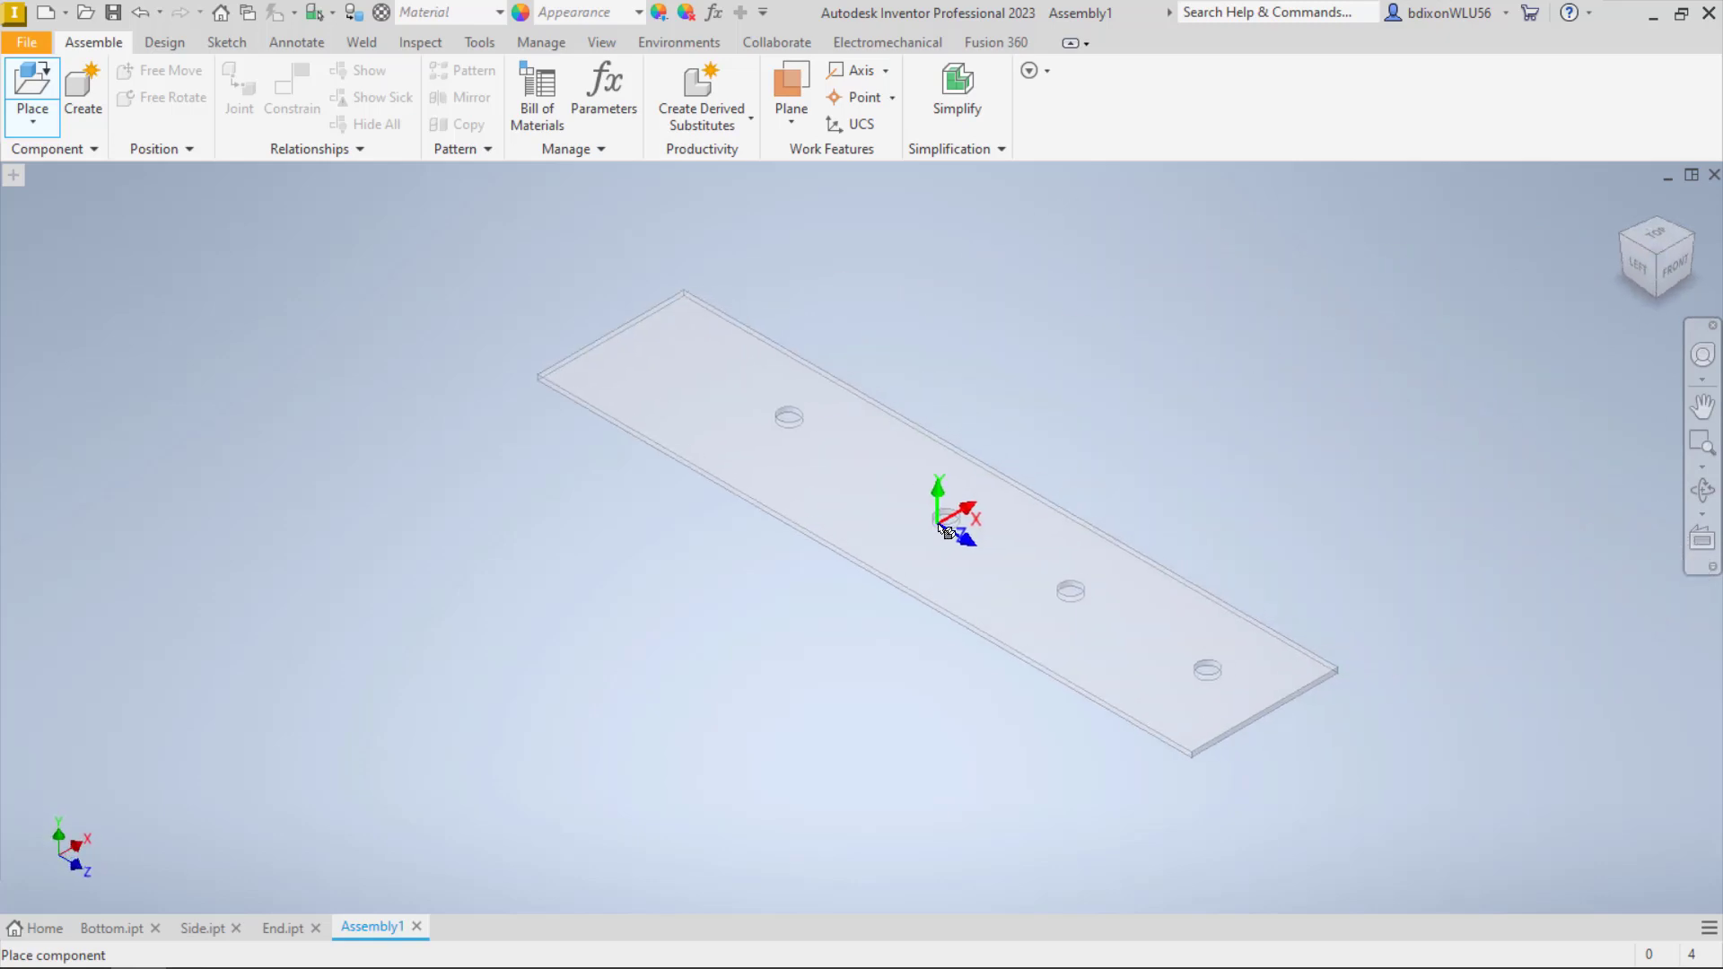
click(972, 521)
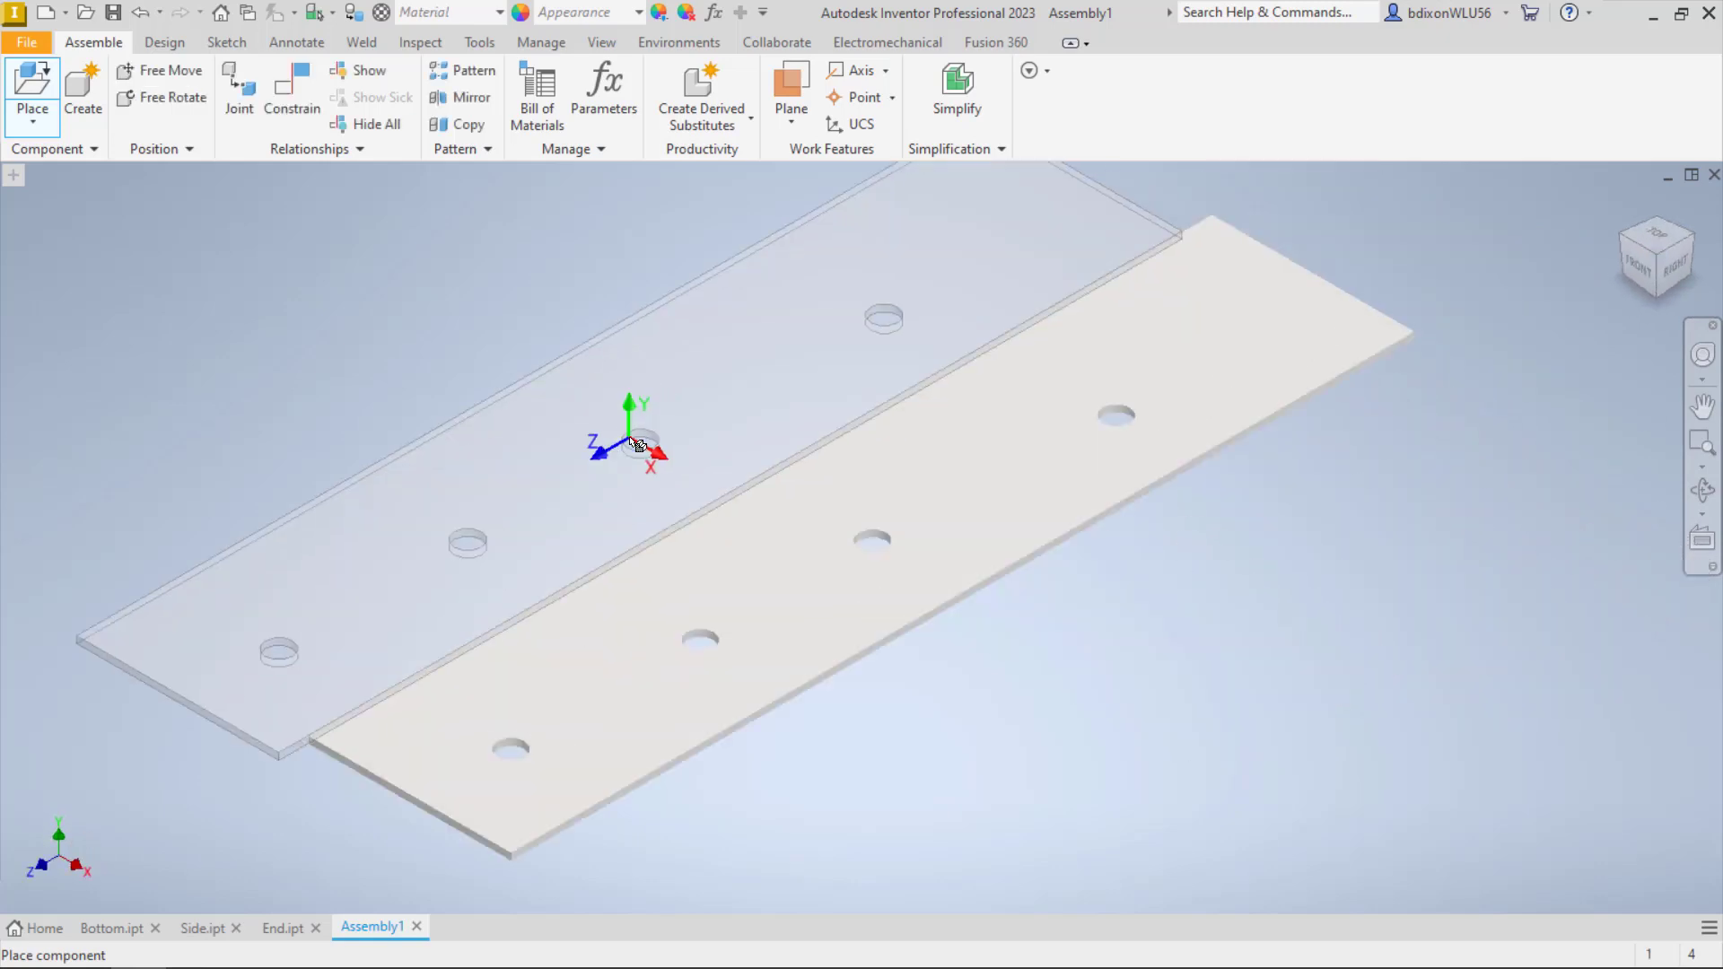
Place two instances of End.ipt in the assembly, one beyond each short end of the bottom plate
click(32, 92)
click(868, 418)
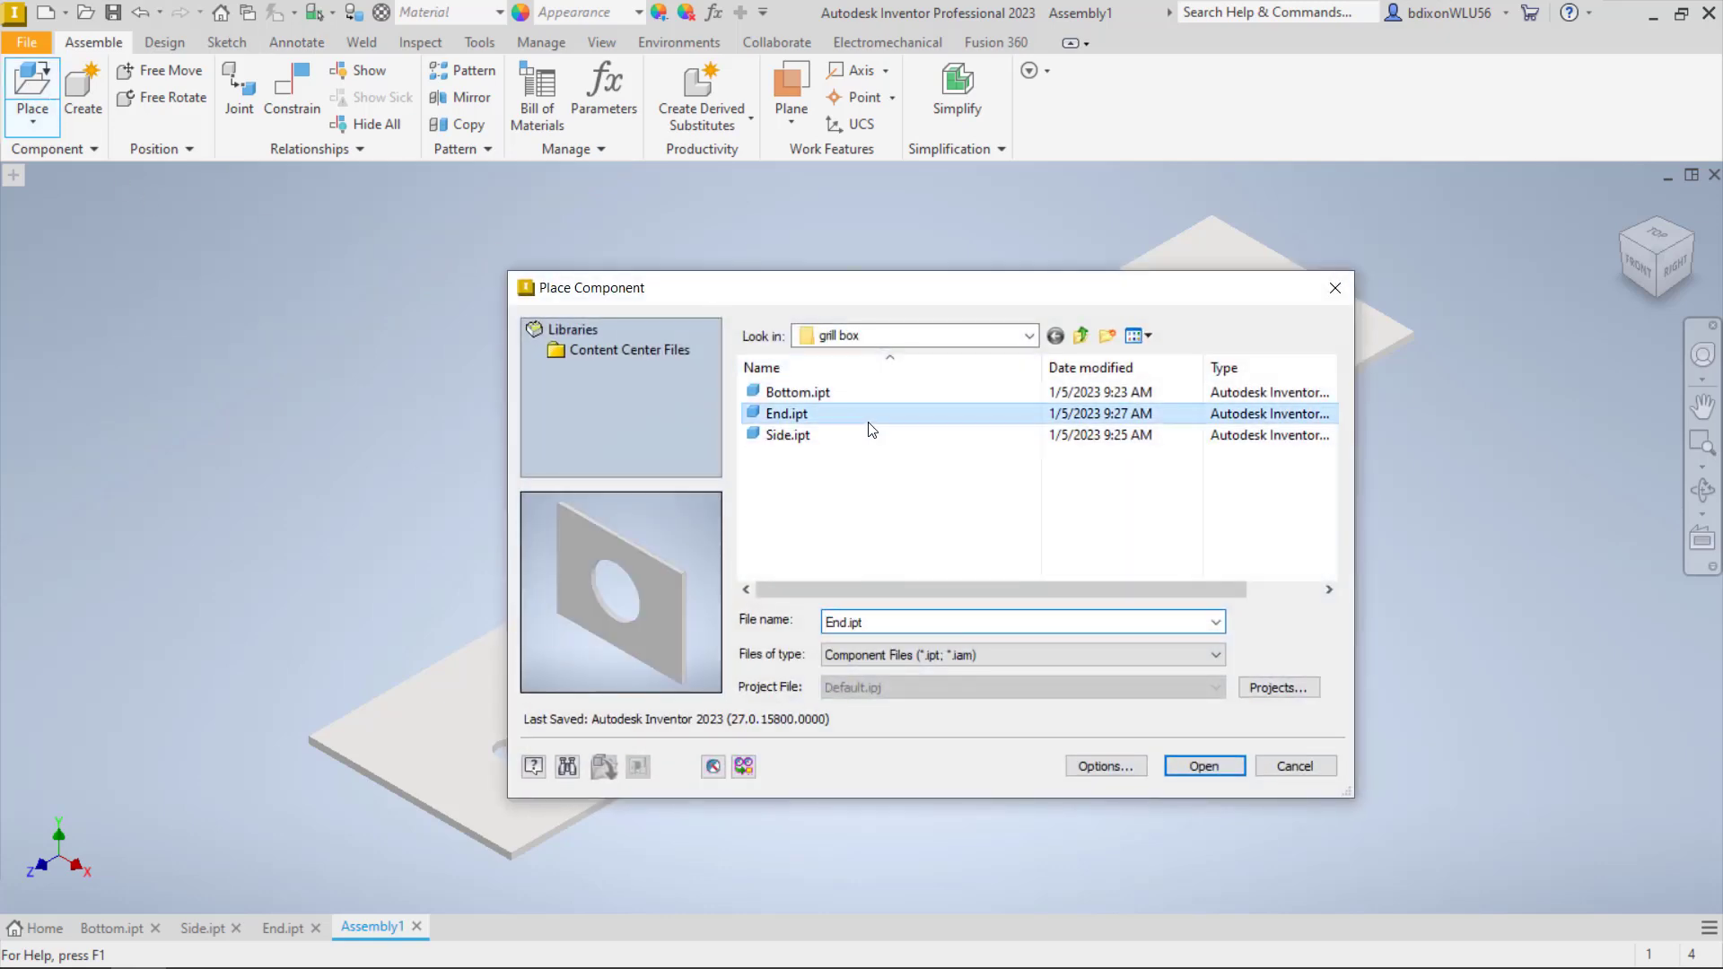
click(1217, 768)
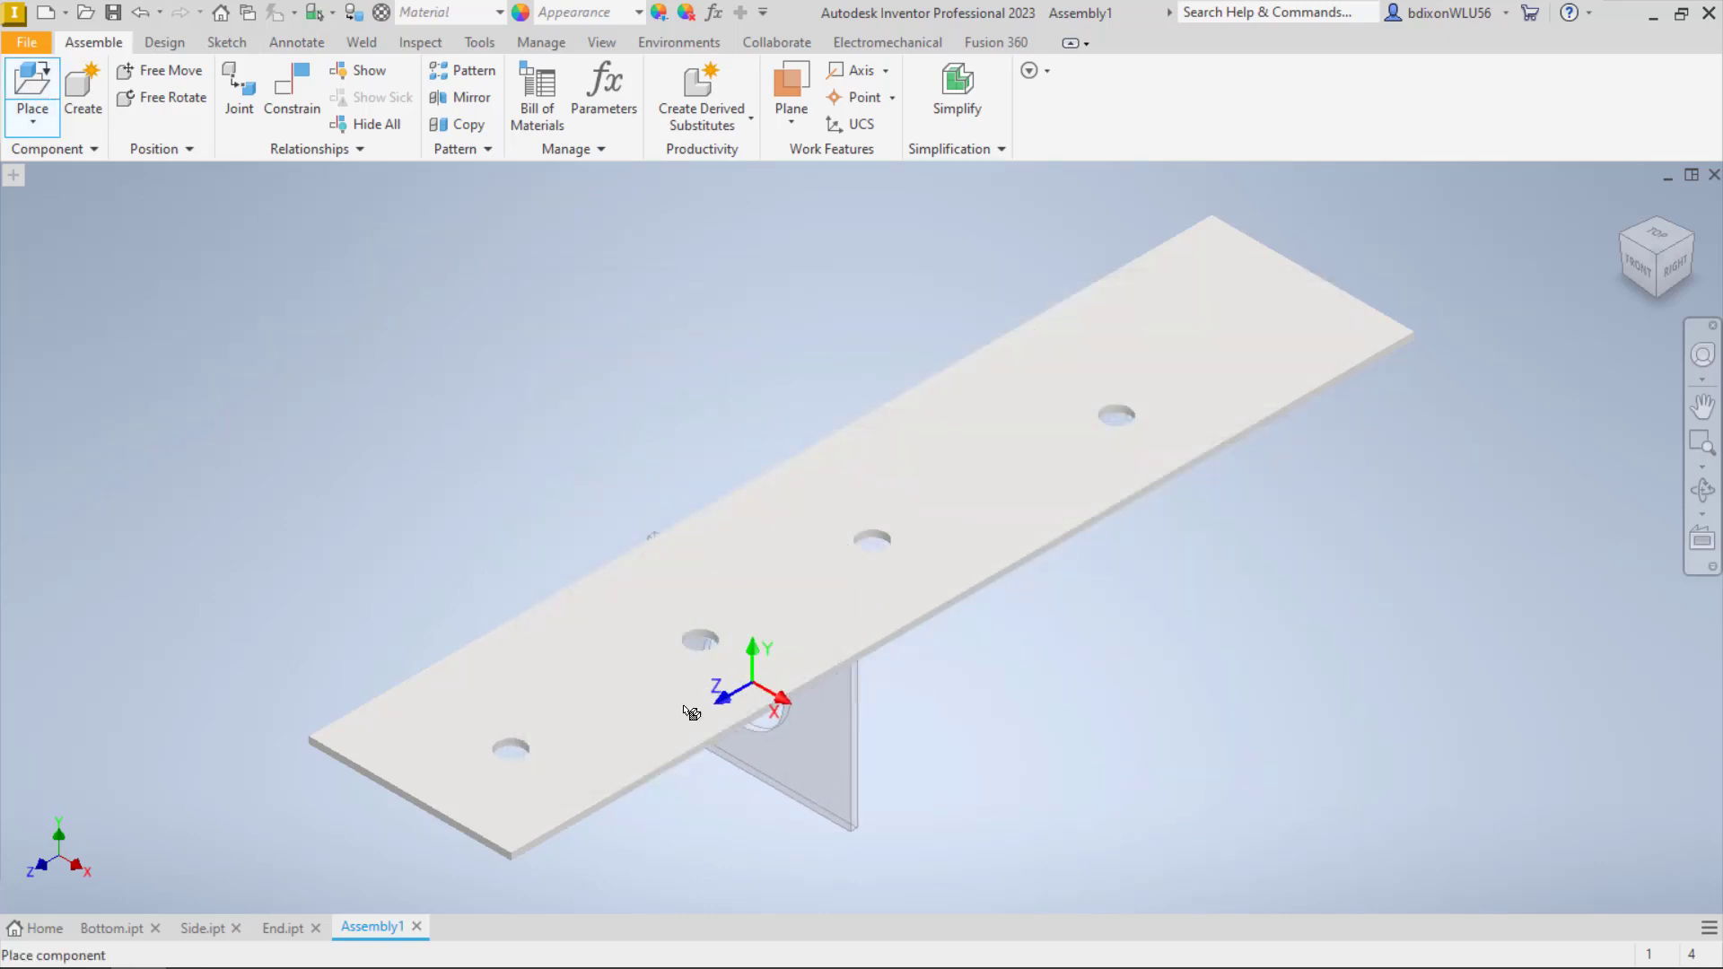
scroll(377, 583, down, 3)
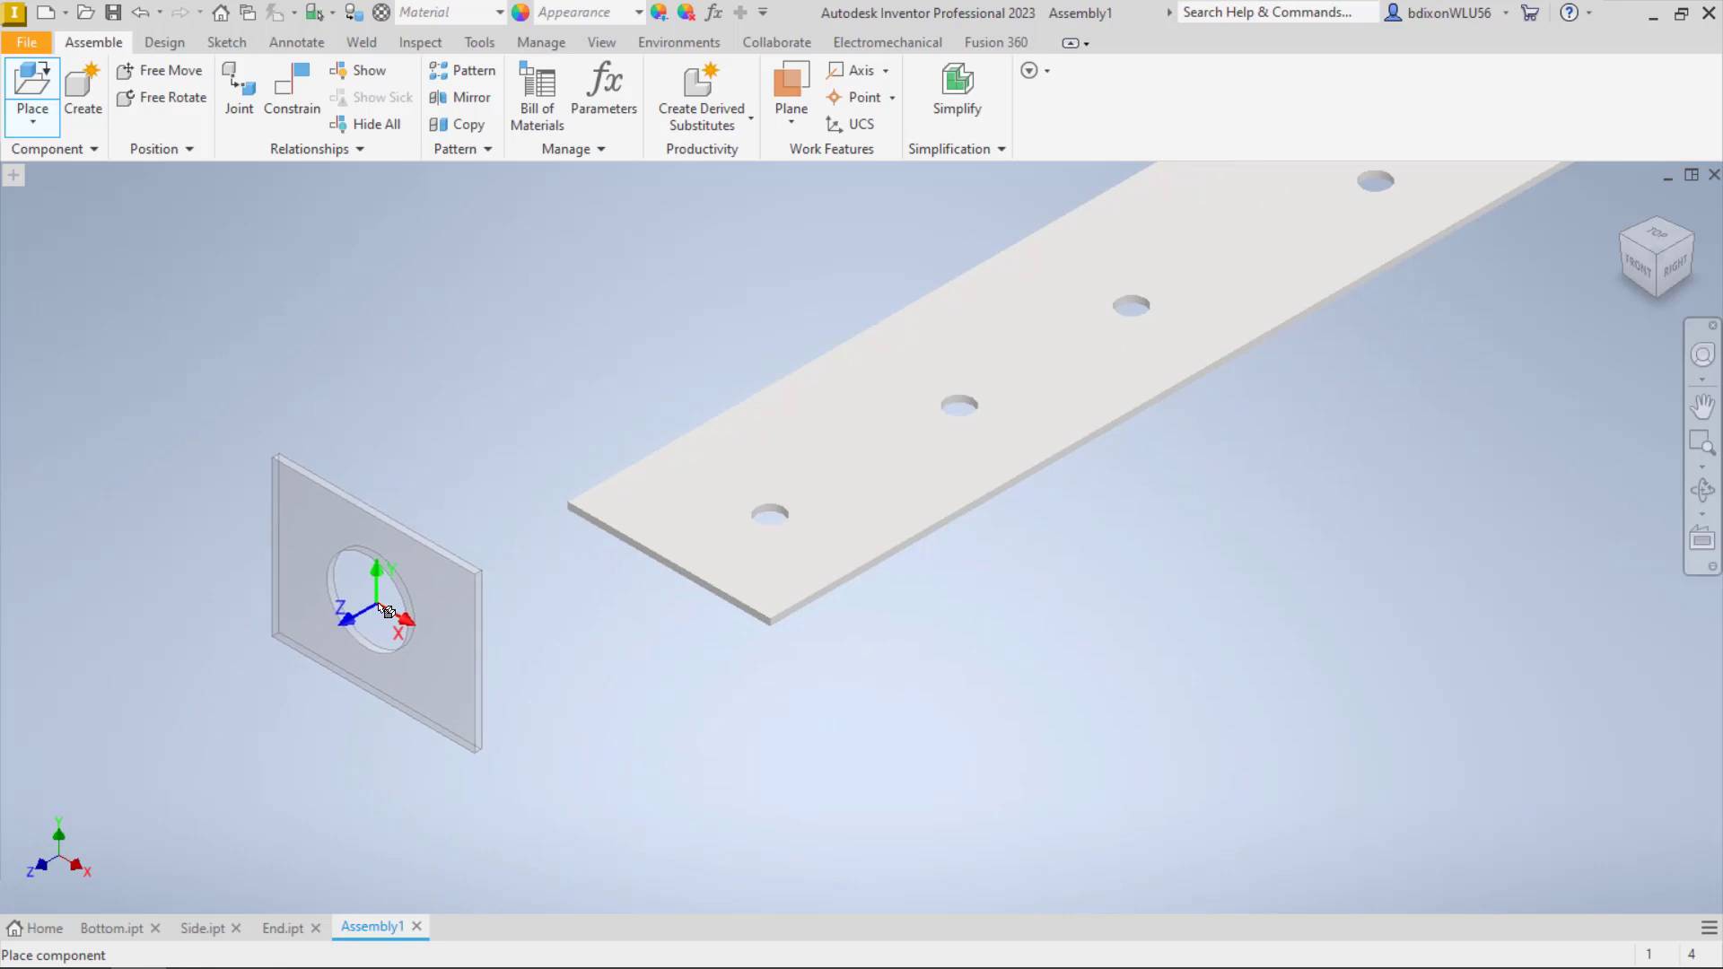
click(368, 590)
scroll(1434, 508, up, 3)
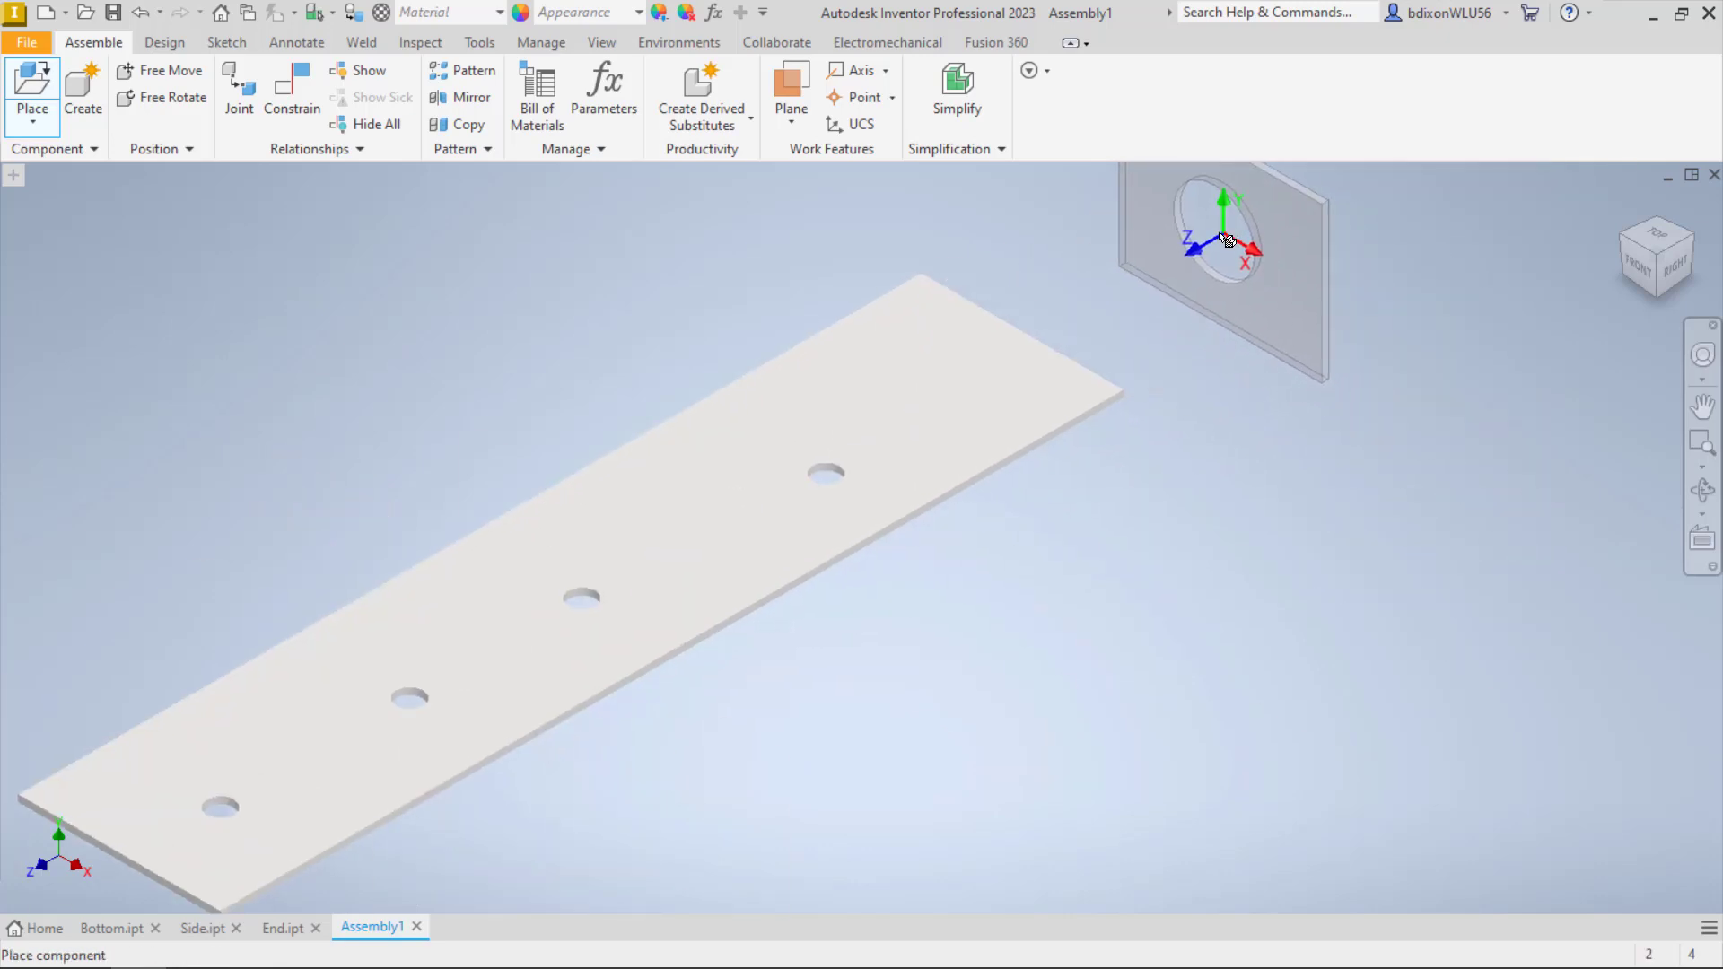
click(1196, 238)
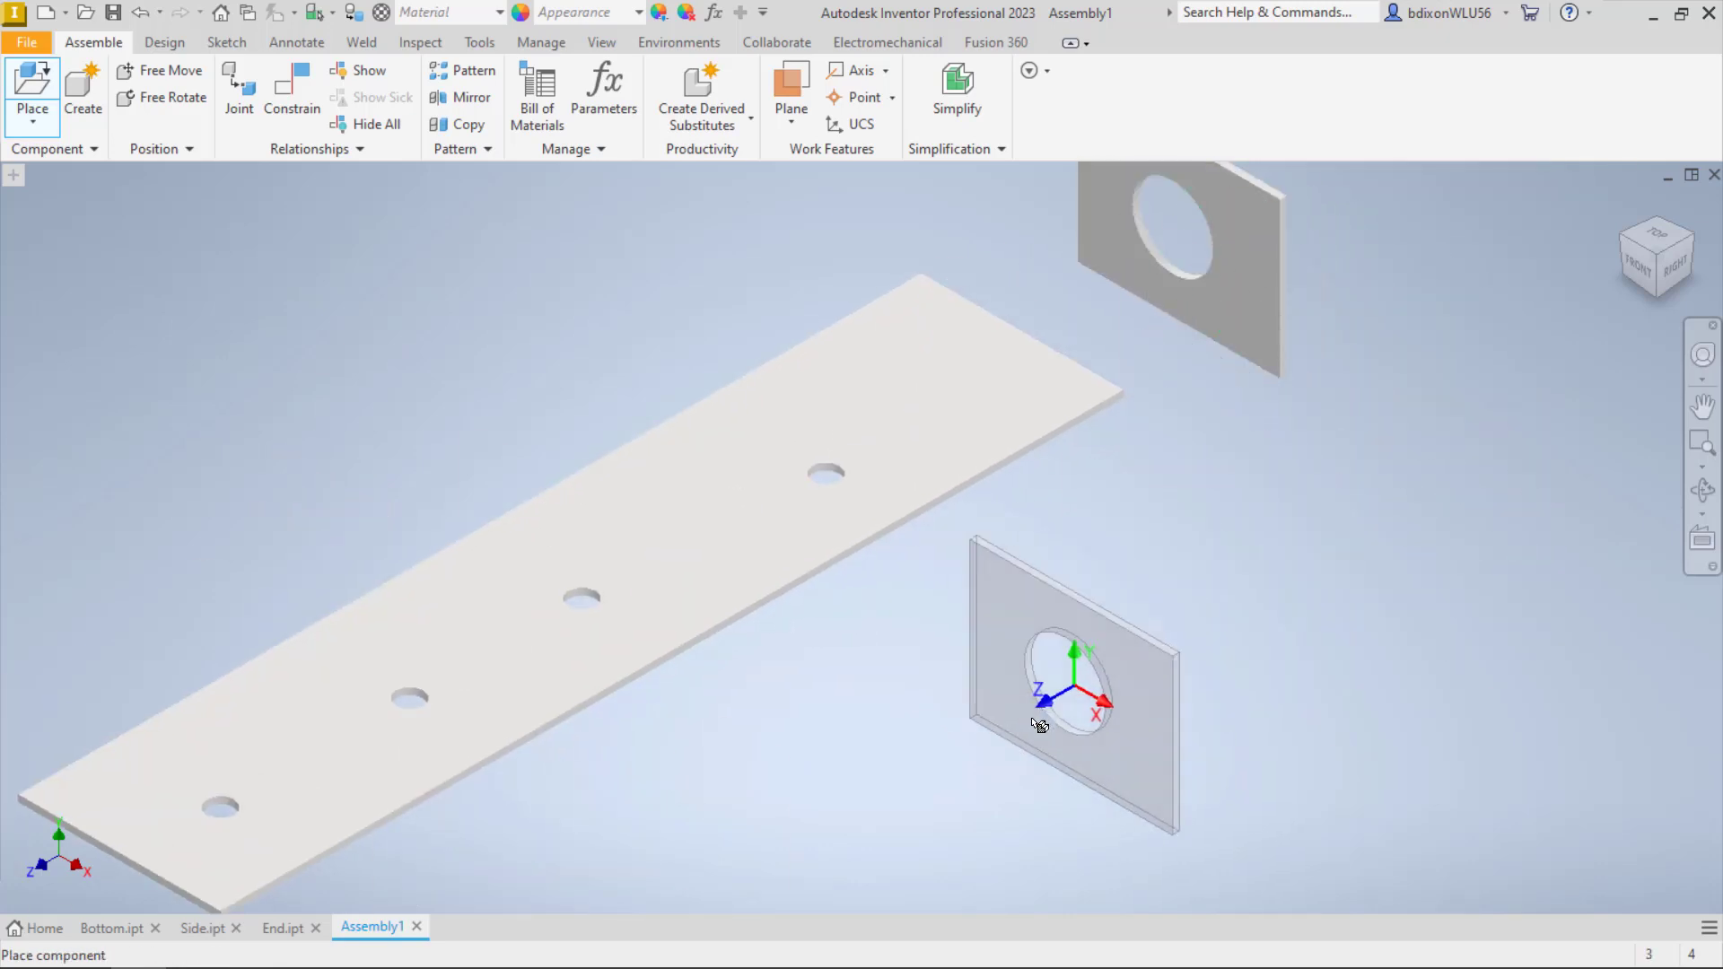
middle_drag(1046, 692, 1320, 781)
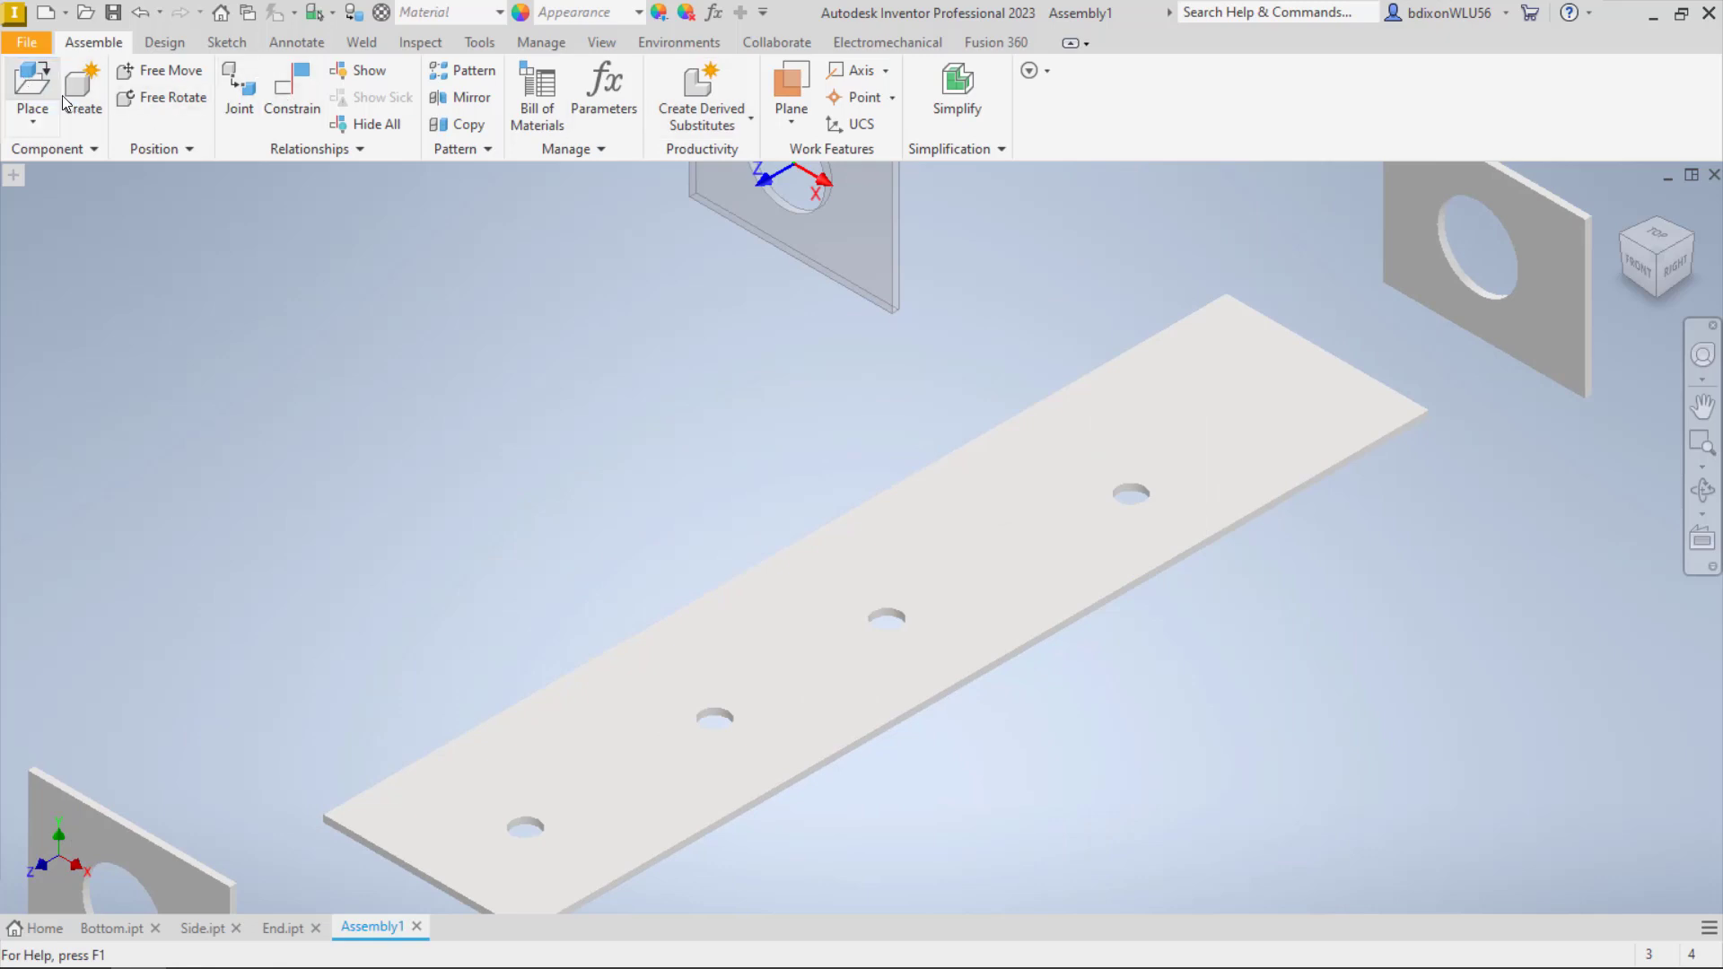
Place two instances of Side.ipt in the assembly, one along each long edge of the bottom plate
click(33, 85)
click(829, 437)
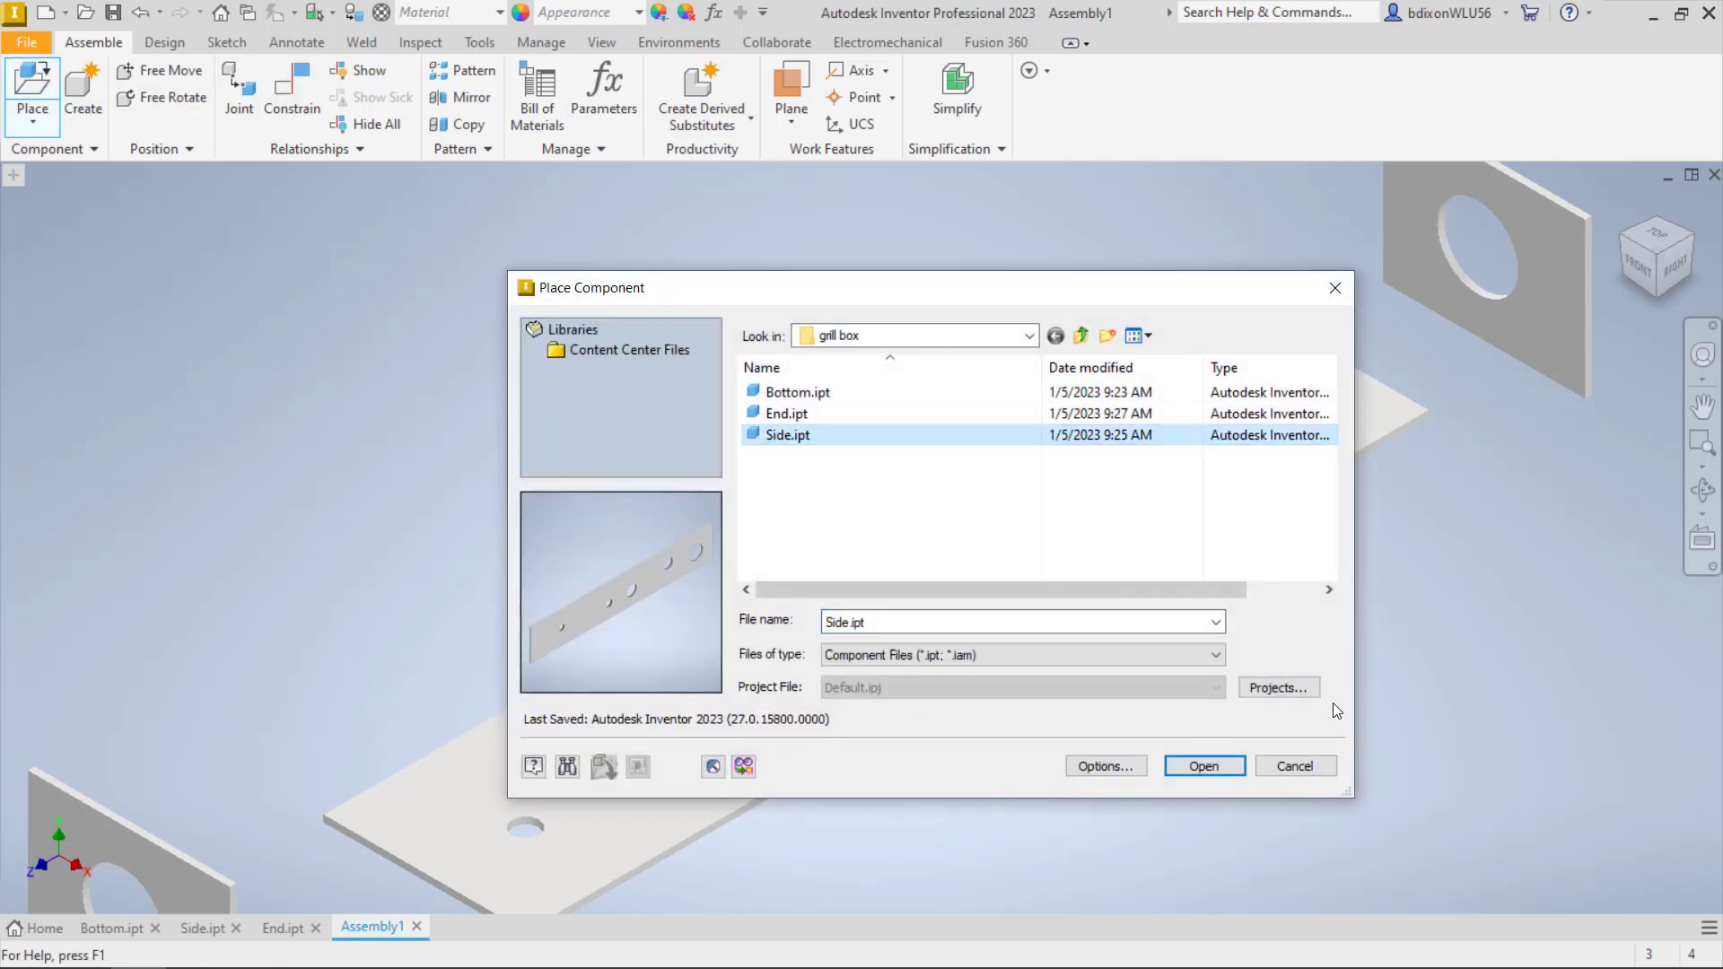
click(1218, 764)
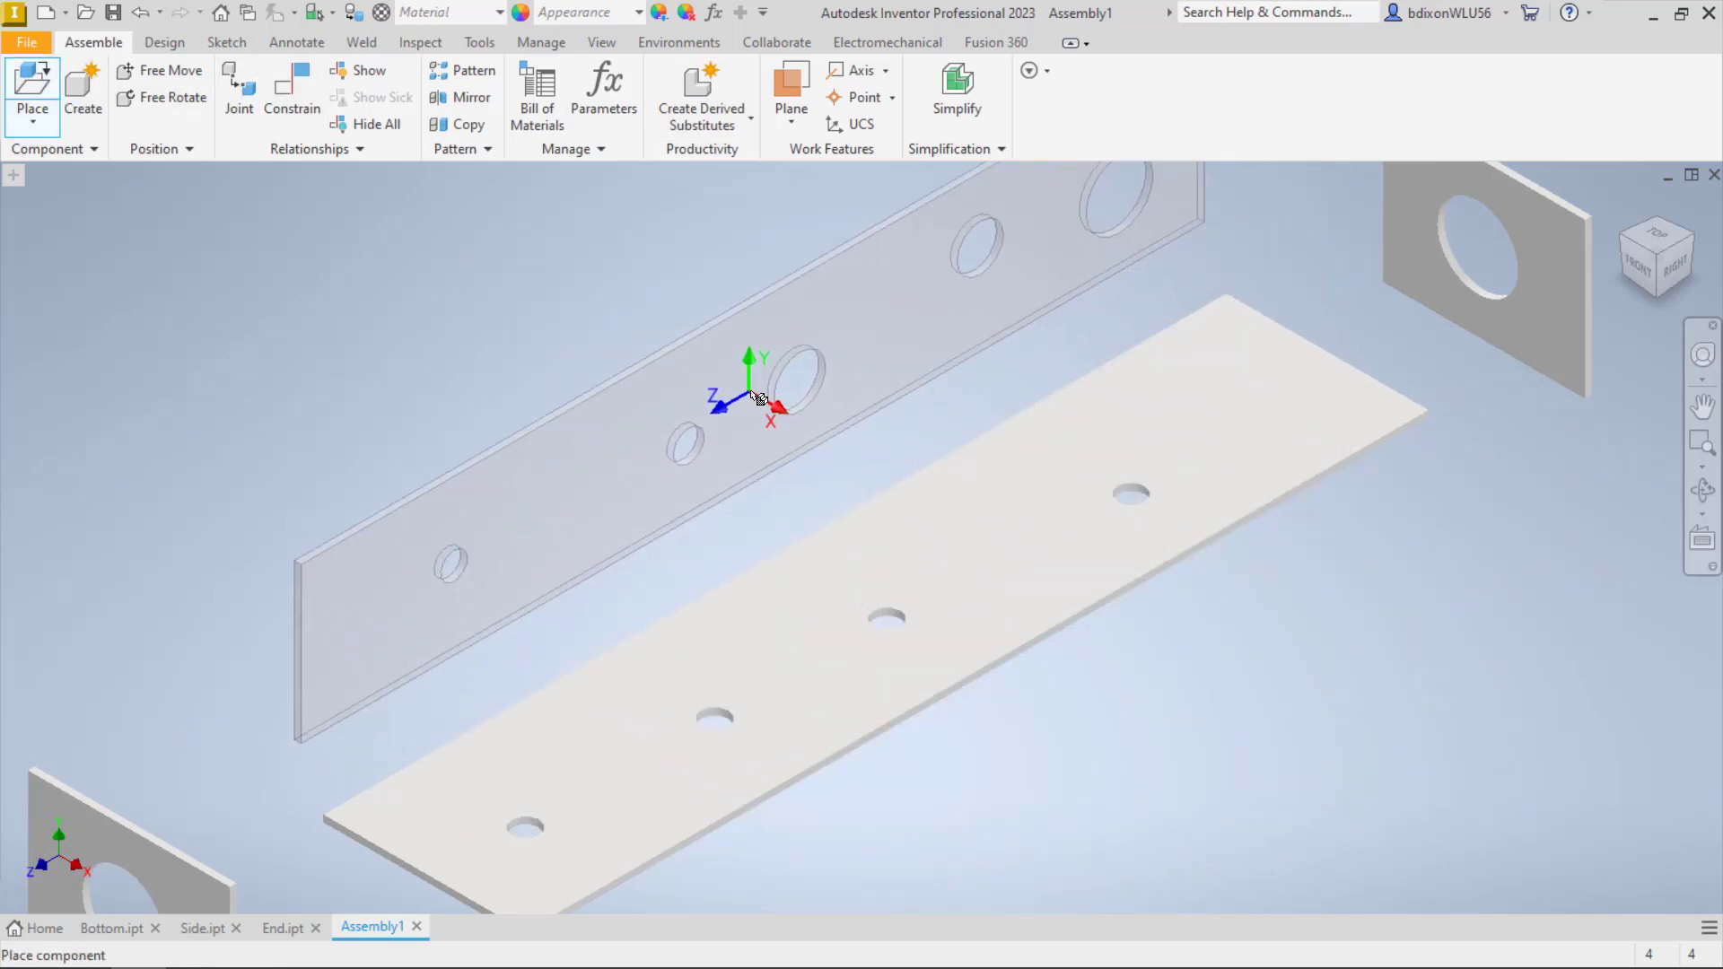
click(731, 397)
click(1243, 720)
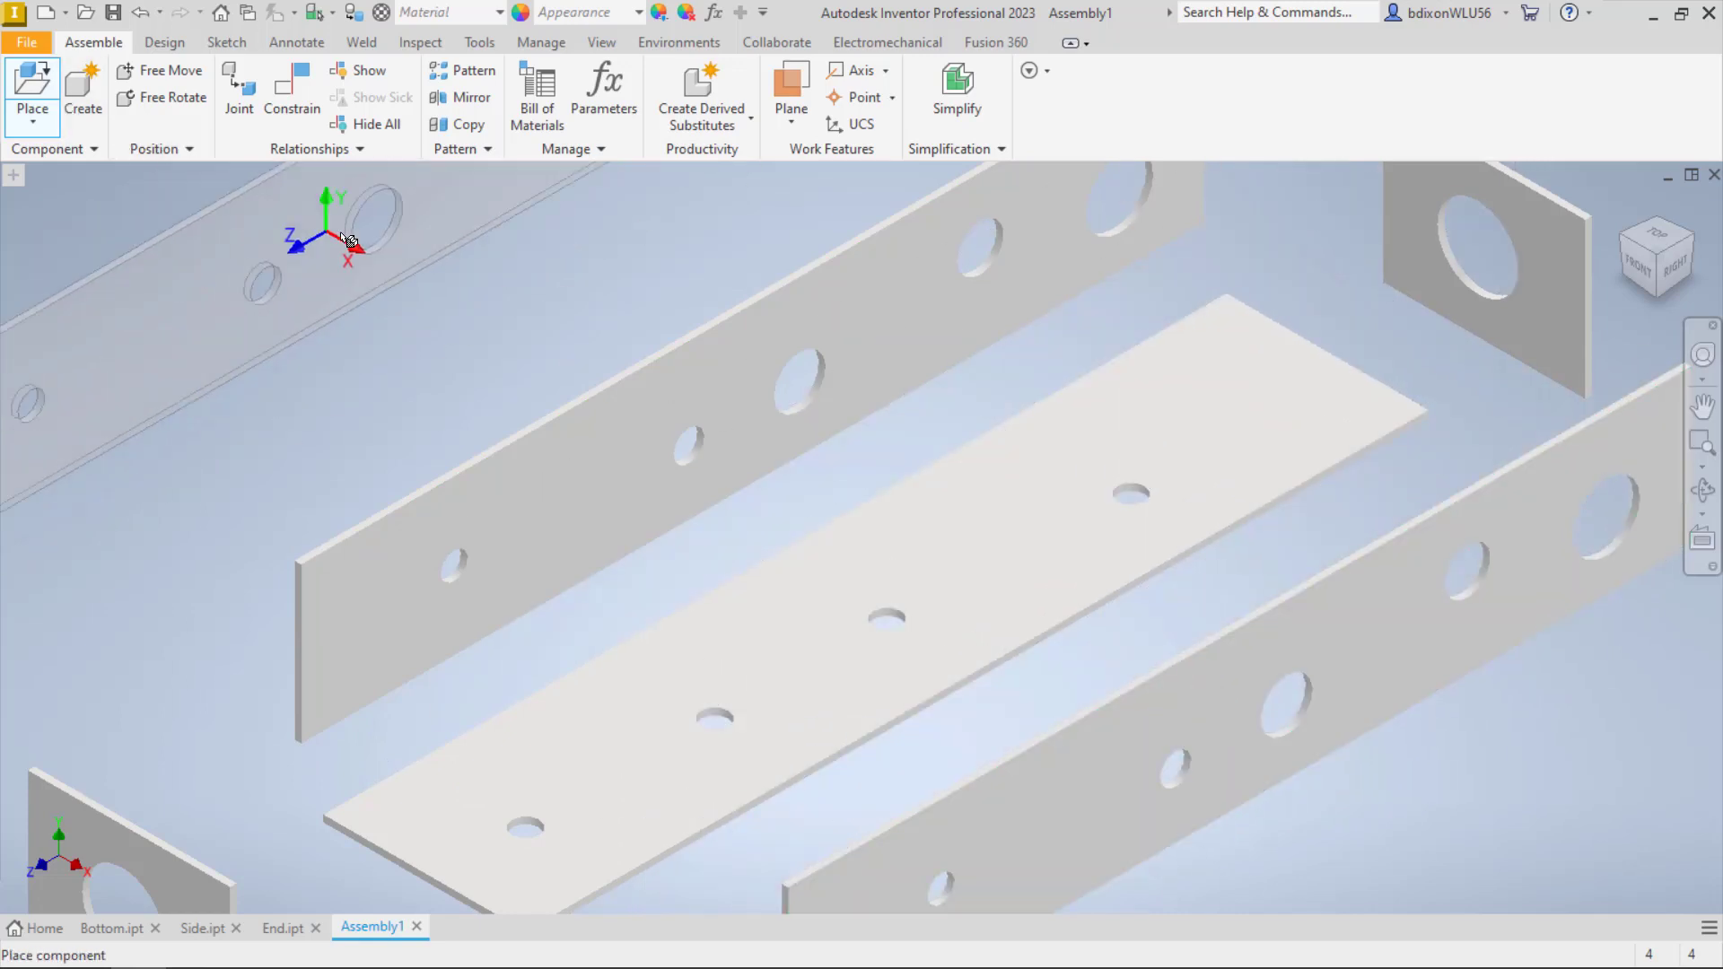
key(Escape)
scroll(1223, 469, up, 3)
scroll(1222, 467, down, 5)
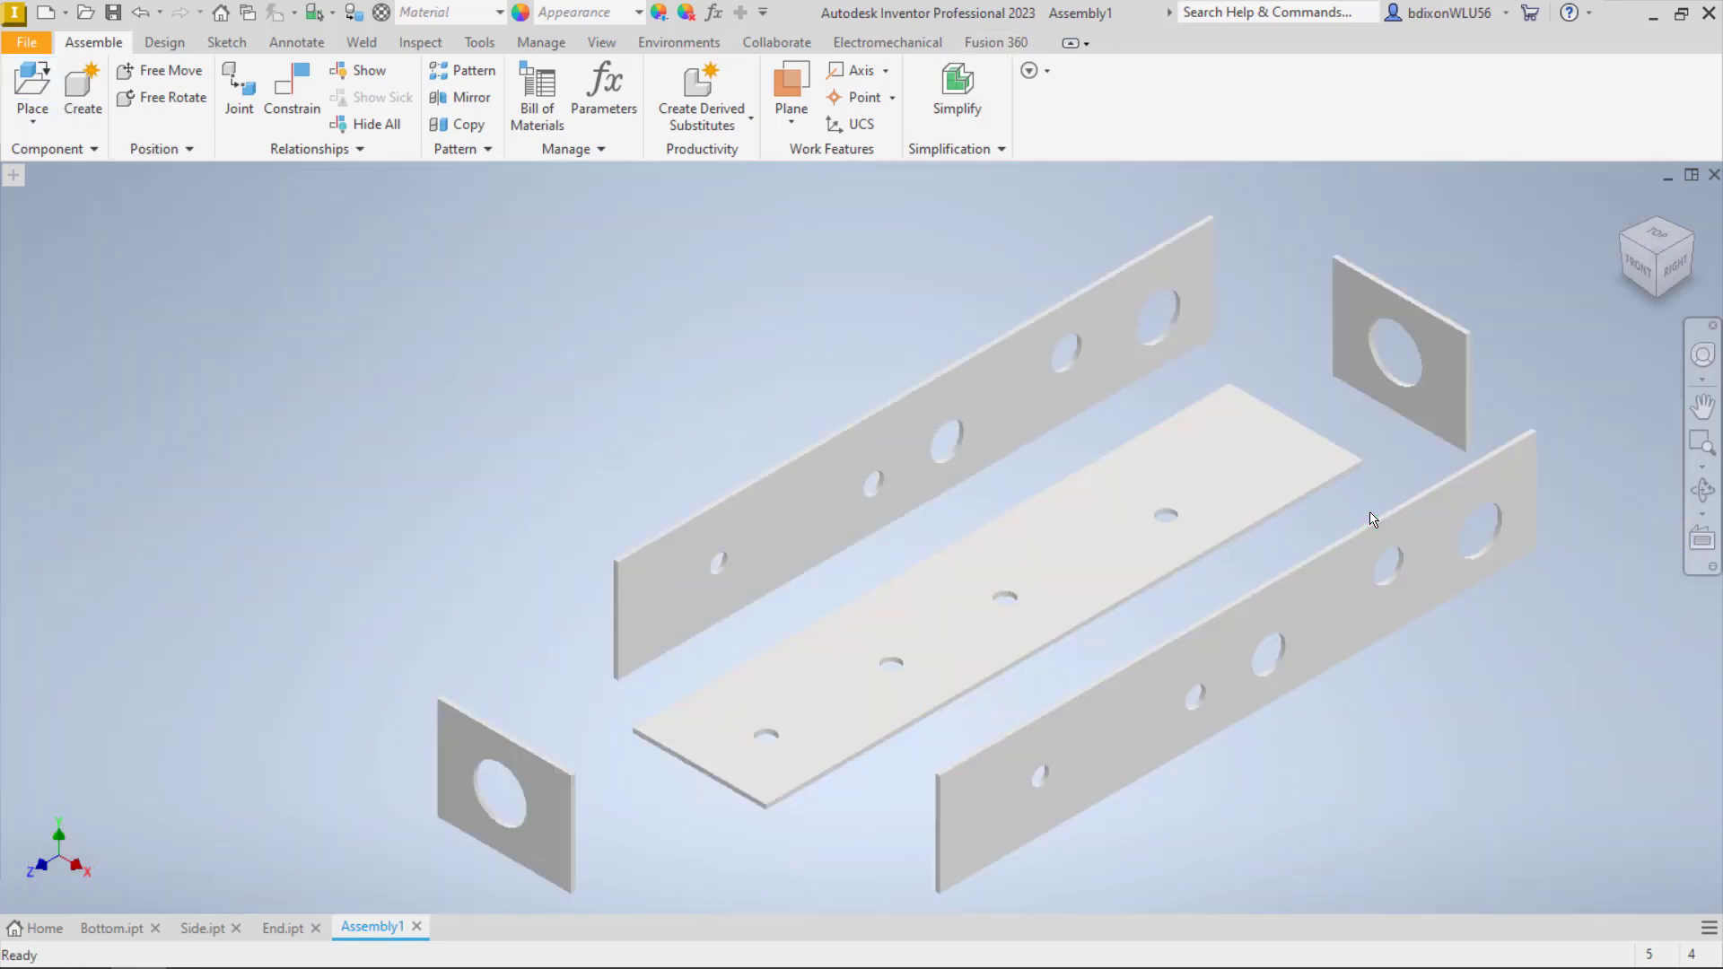
Ground the bottom plate so it stays fixed in the assembly
click(1378, 547)
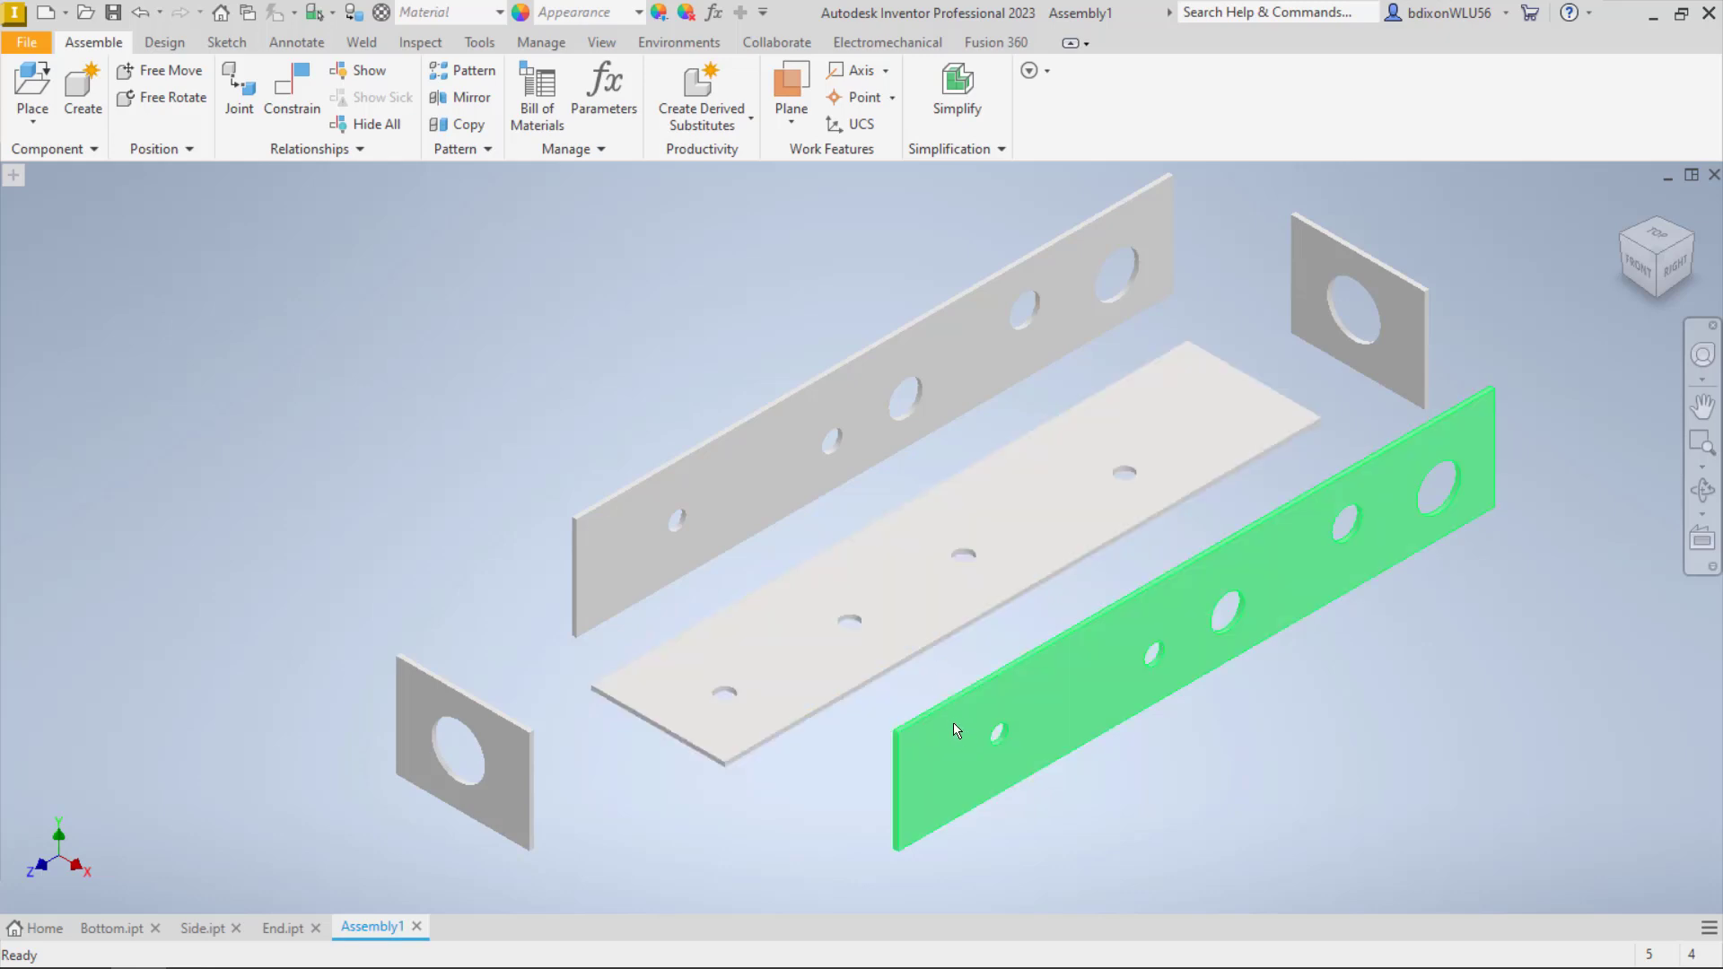
mouse_move(922, 780)
shift+middle_down()
mouse_move(935, 819)
mouse_move(1003, 805)
mouse_move(1088, 823)
mouse_move(1086, 847)
mouse_move(993, 827)
shift+middle_up()
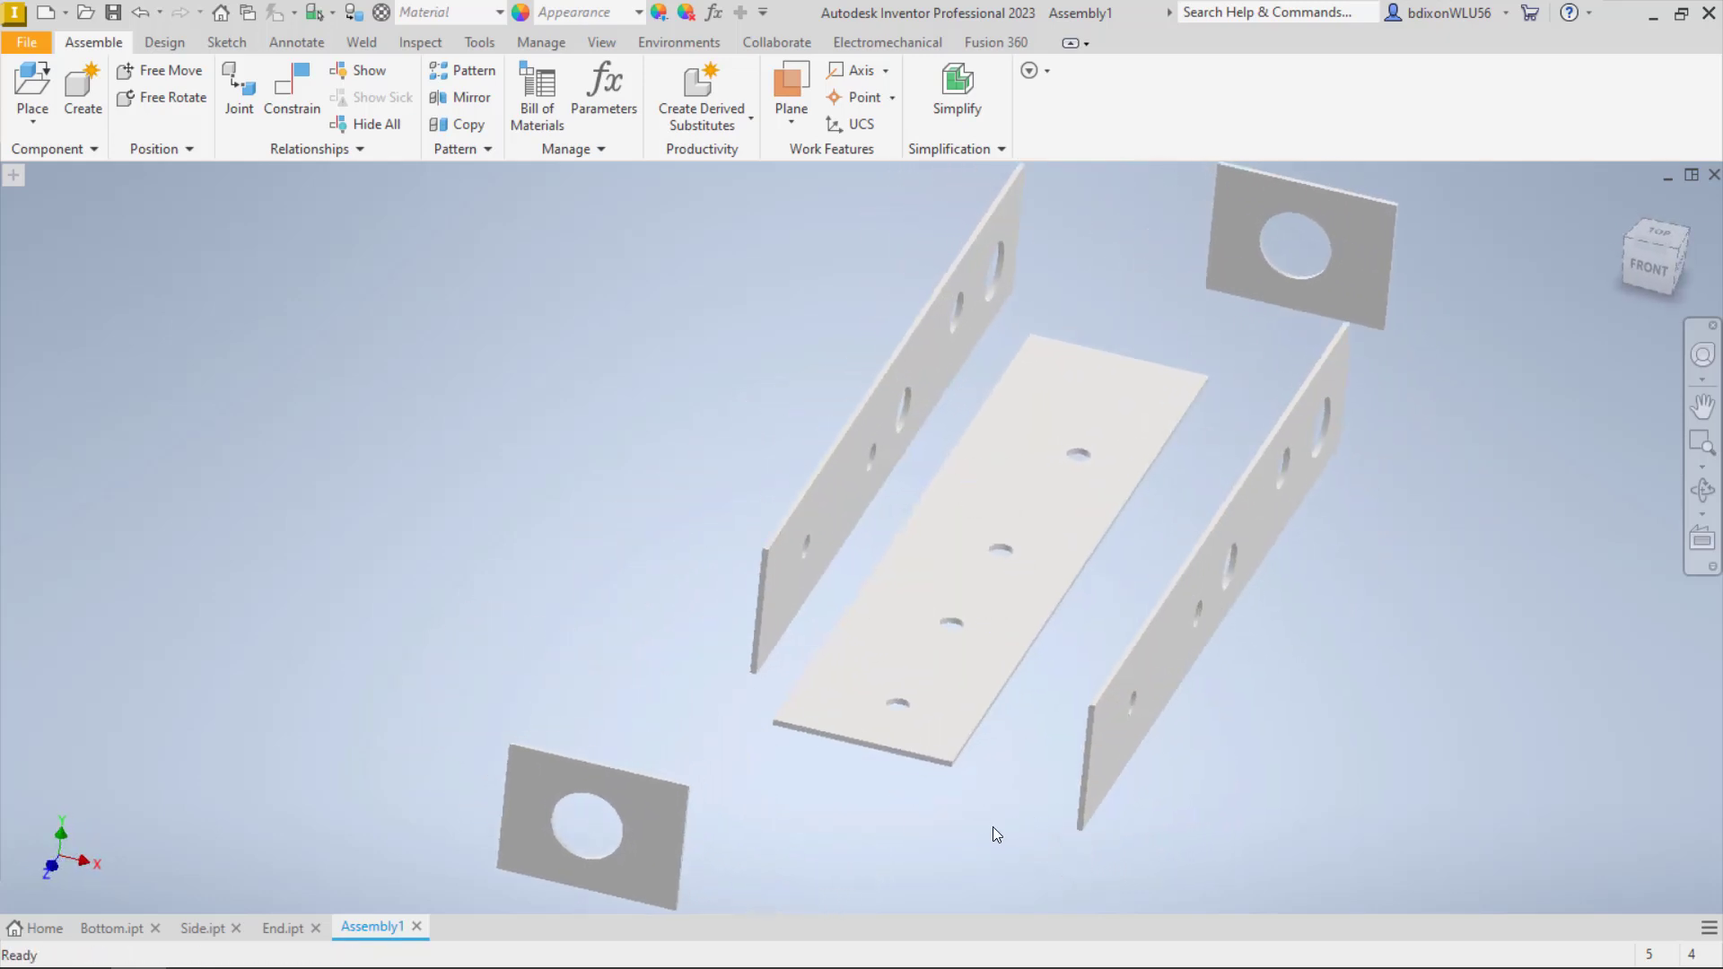
click(1006, 639)
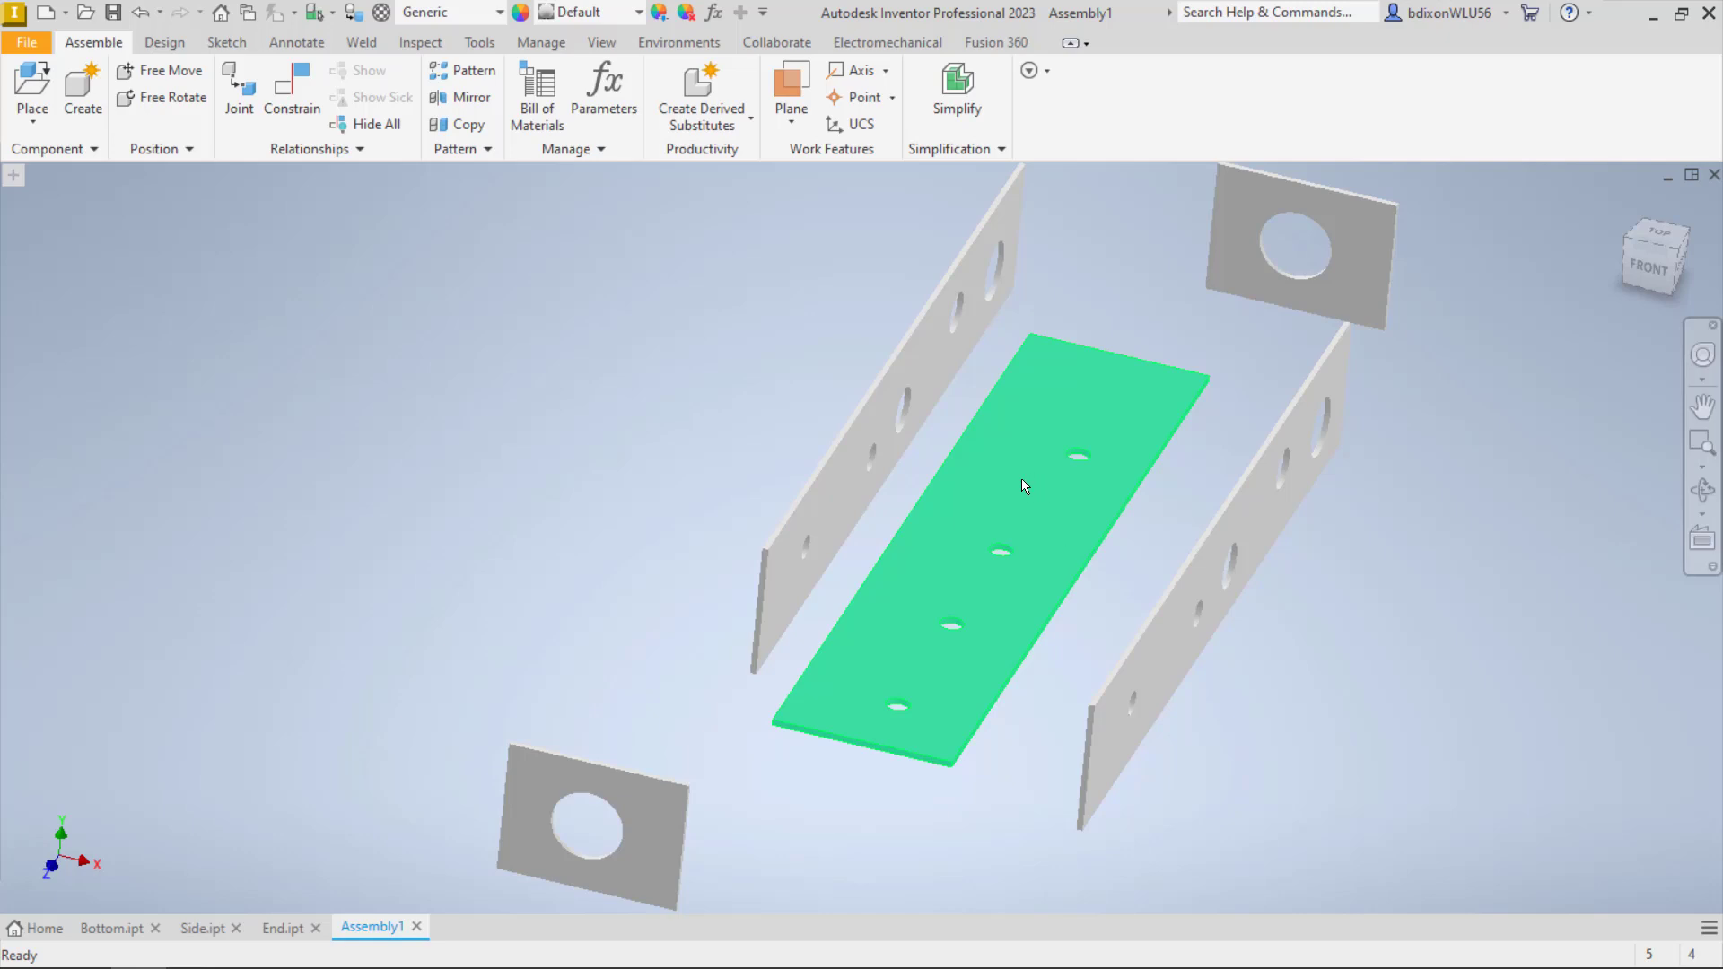
right_click(1036, 425)
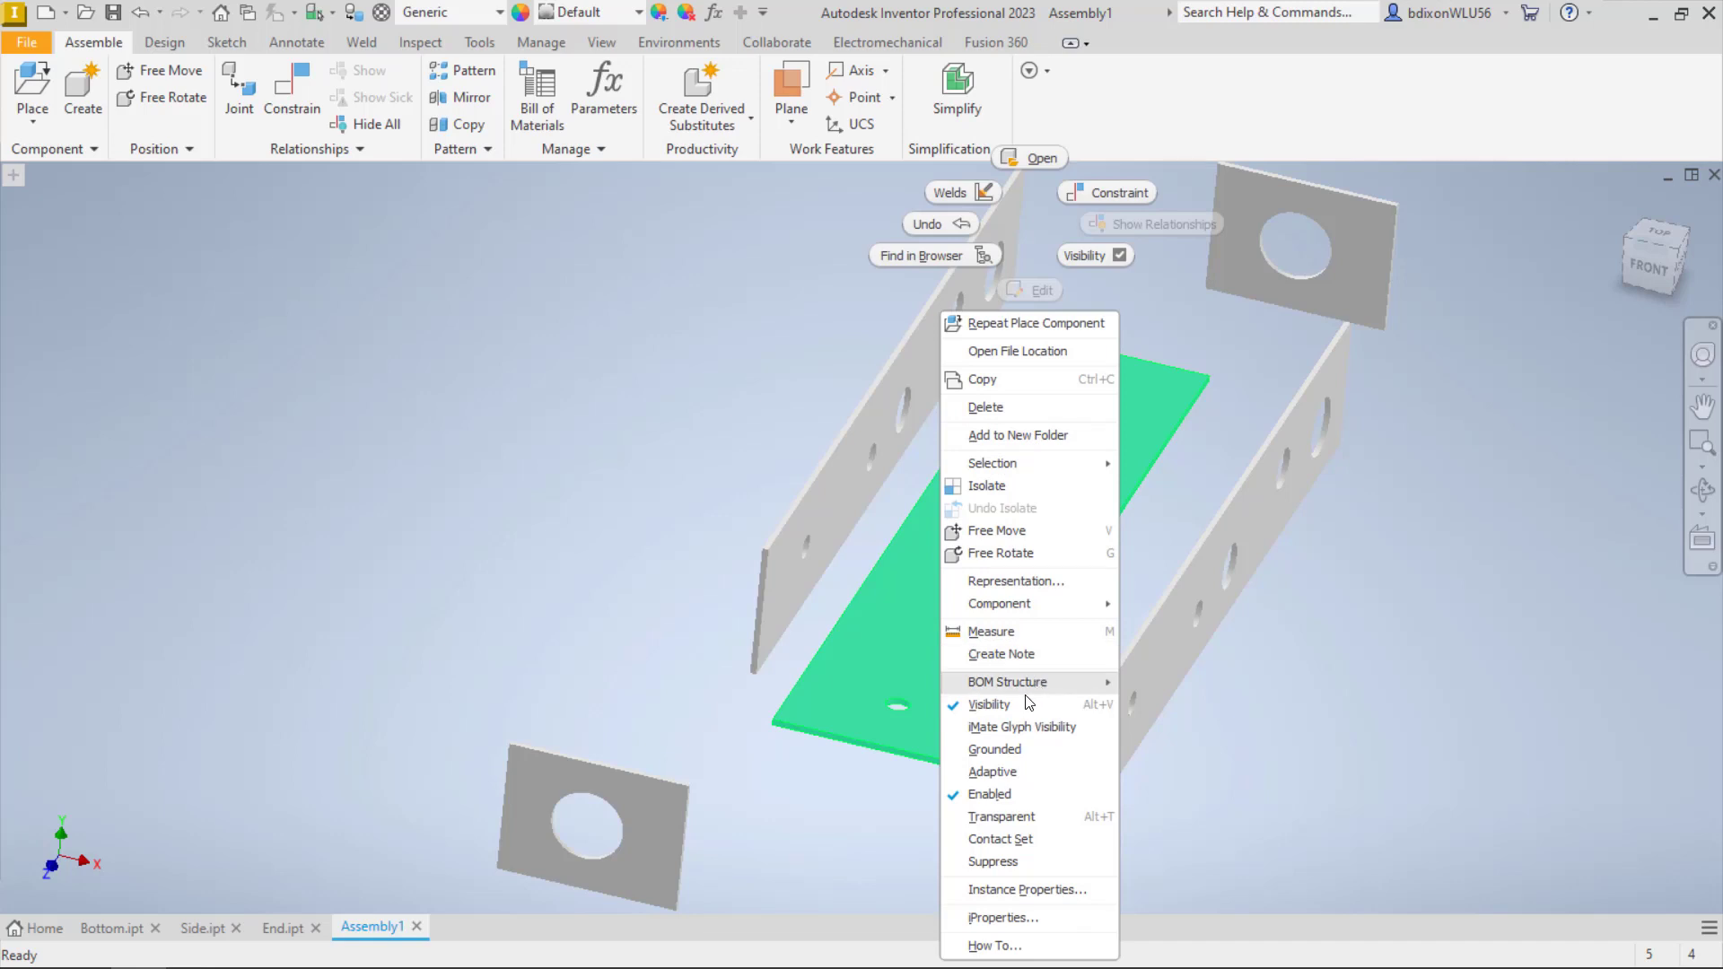
click(995, 750)
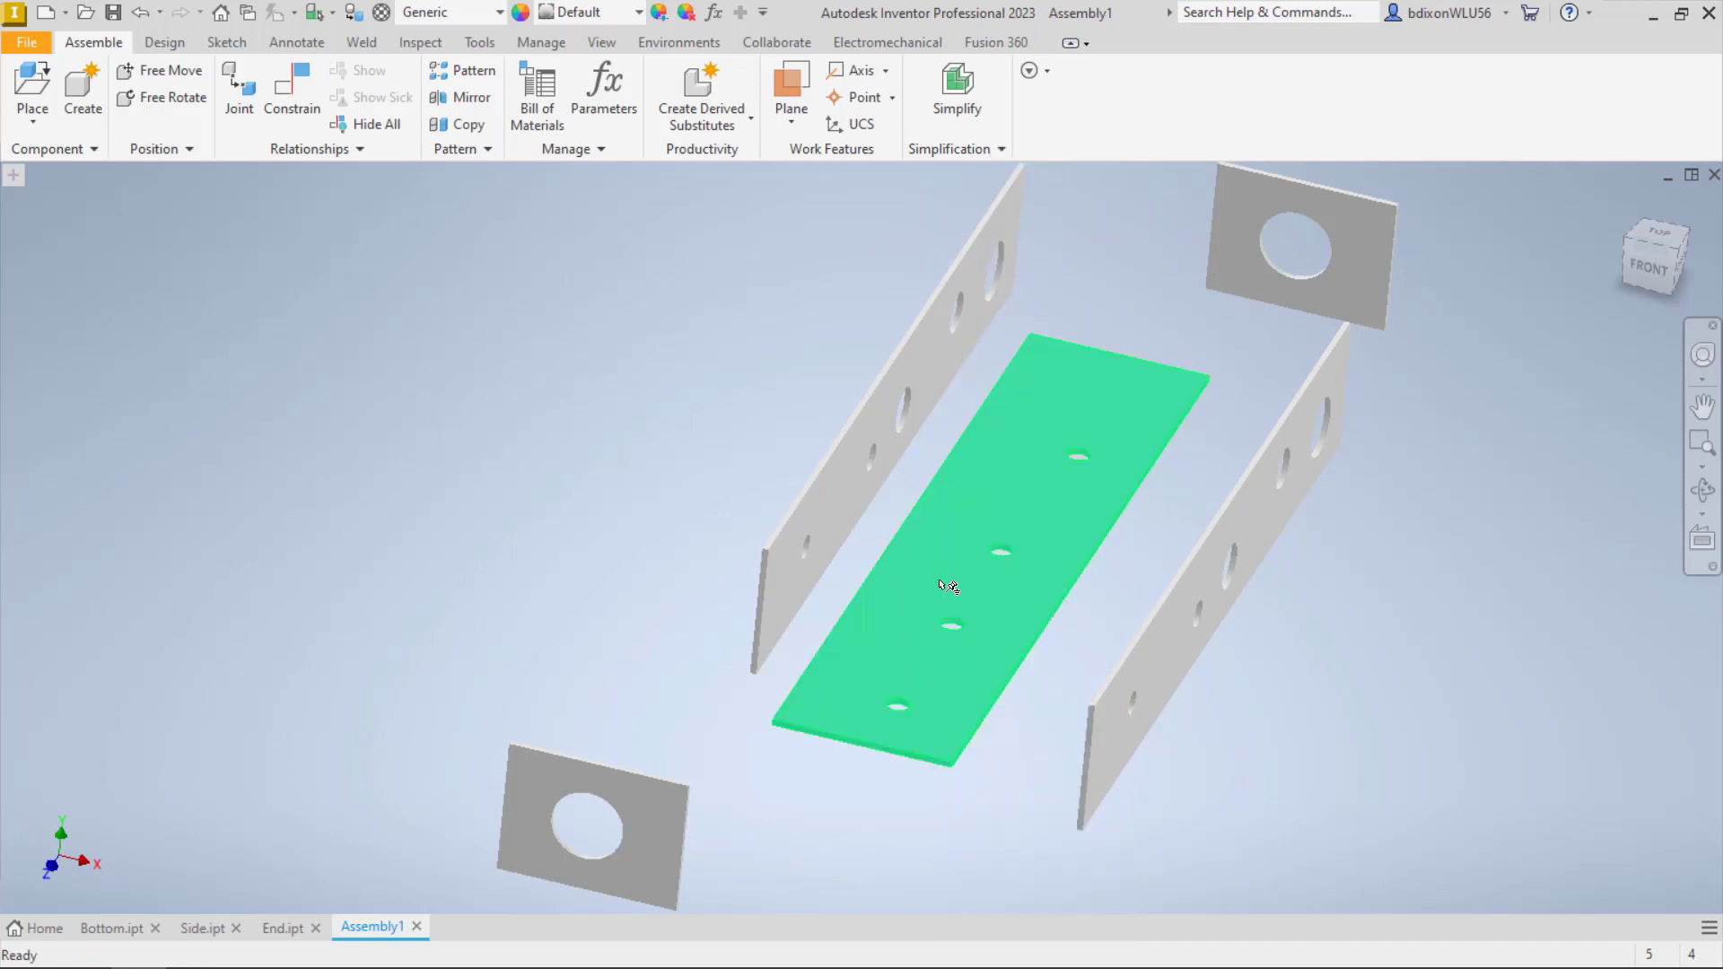
Move the left-hand side plate farther out from the bottom plate's long edge and clear the selection
drag(827, 494, 700, 459)
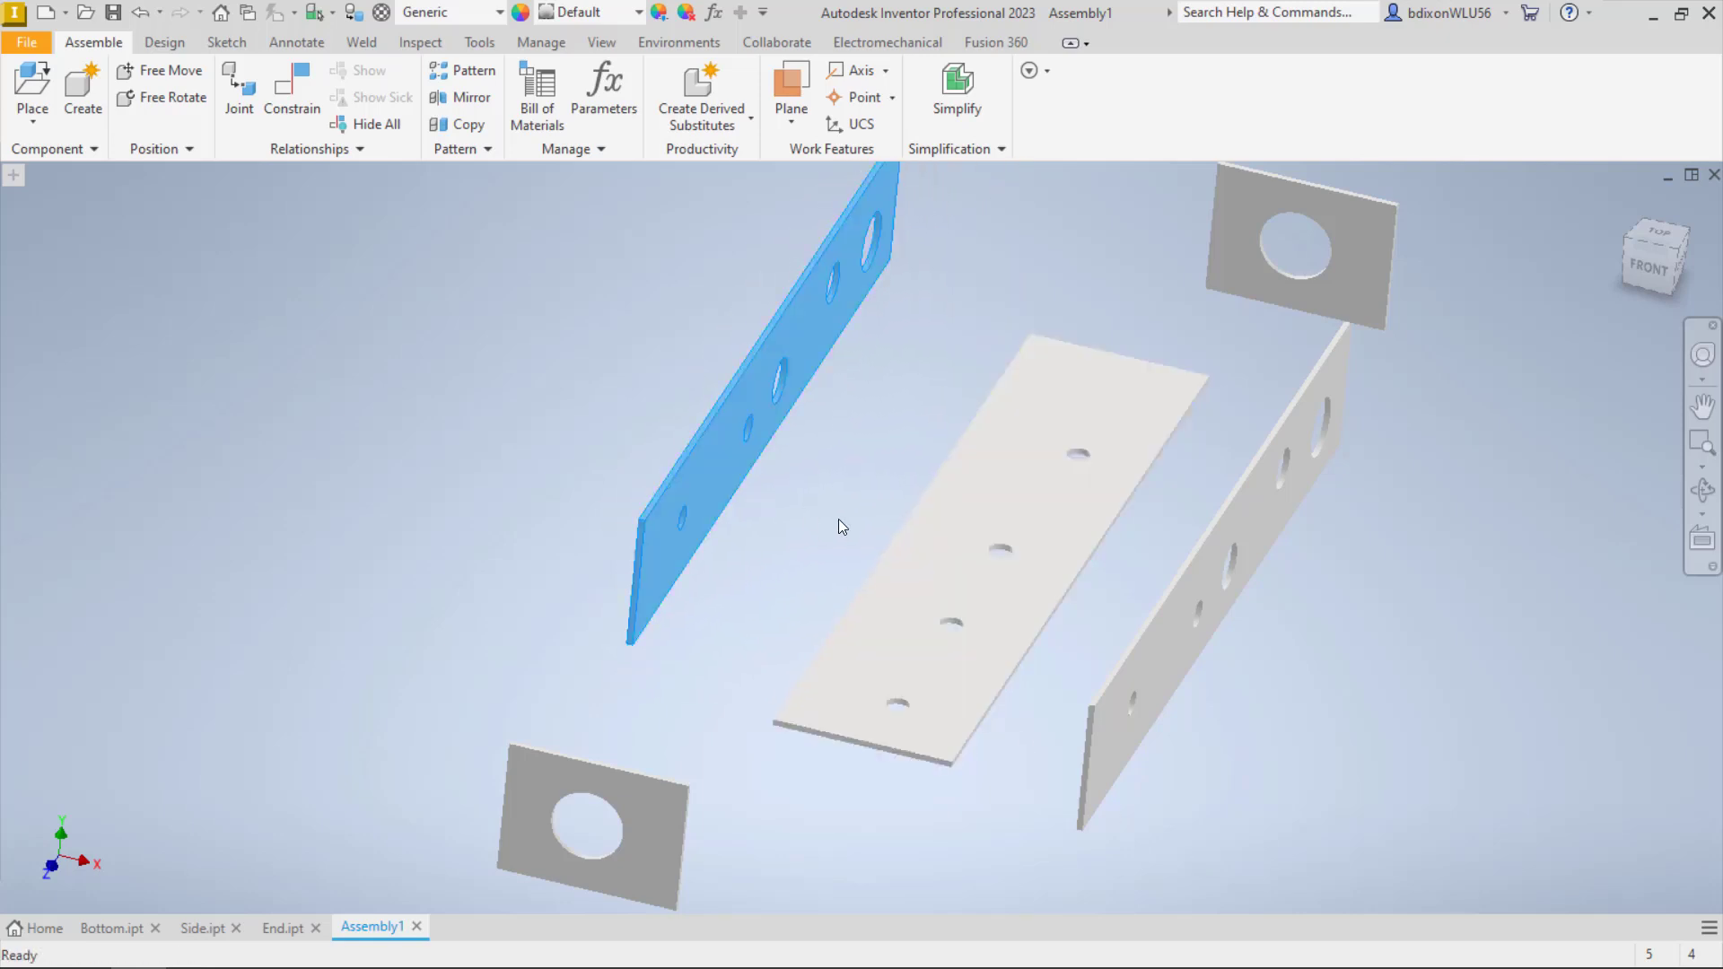
click(1011, 575)
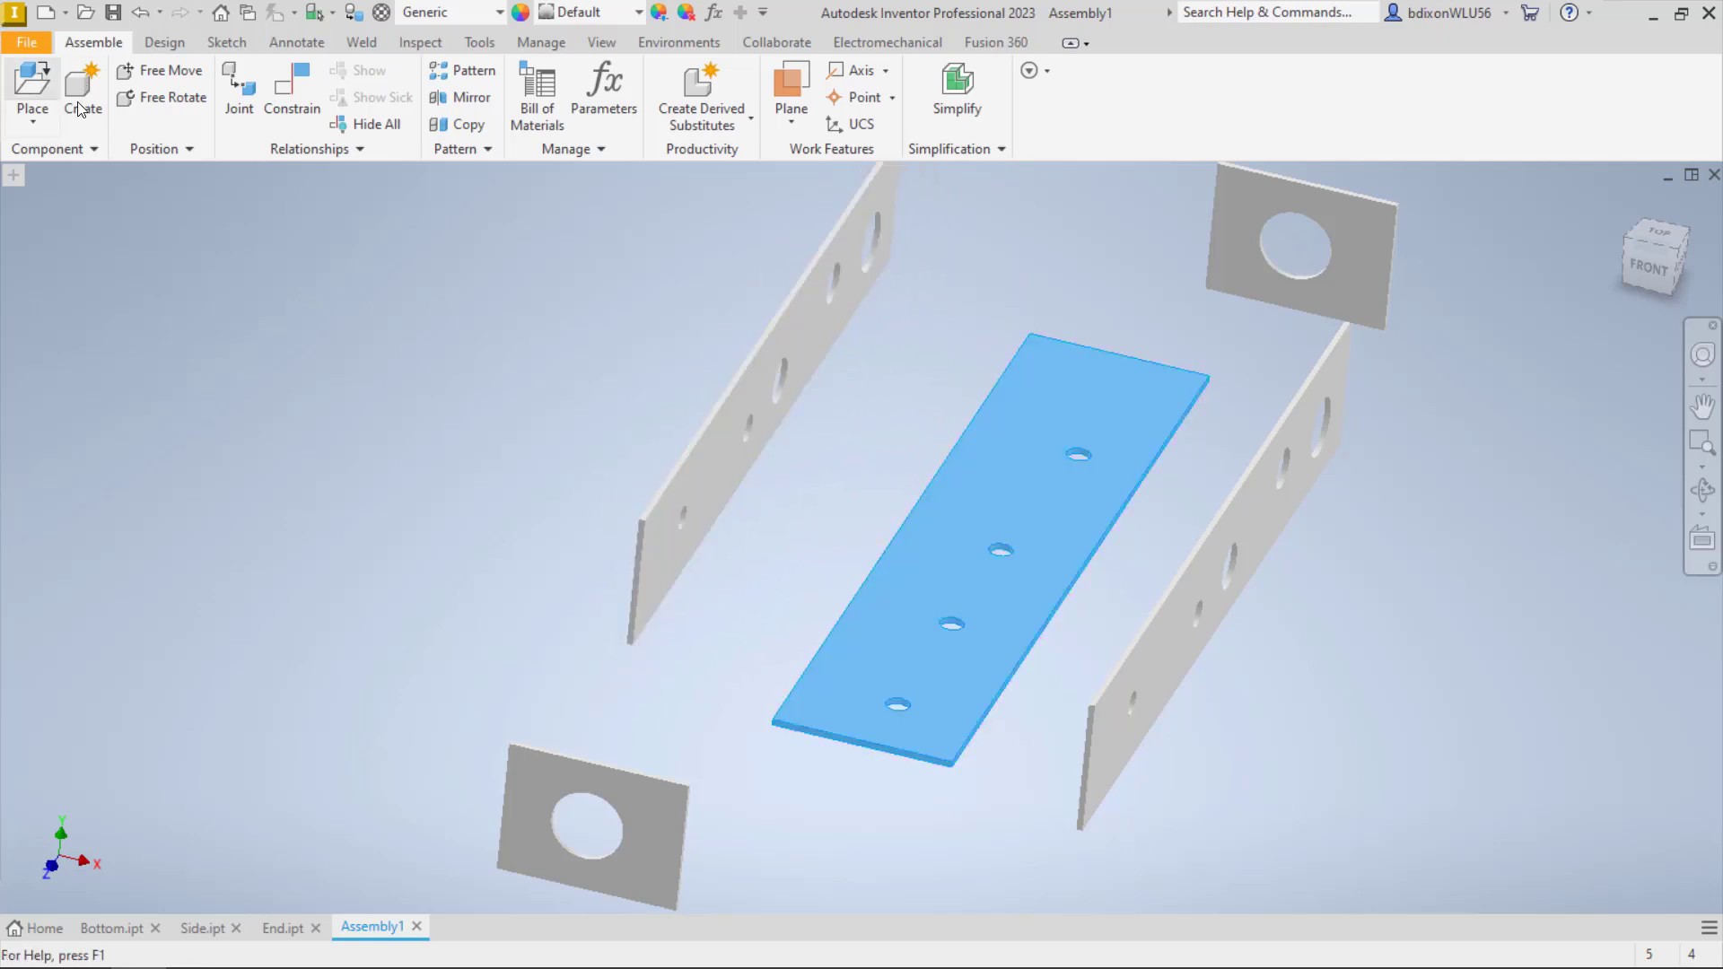
click(277, 392)
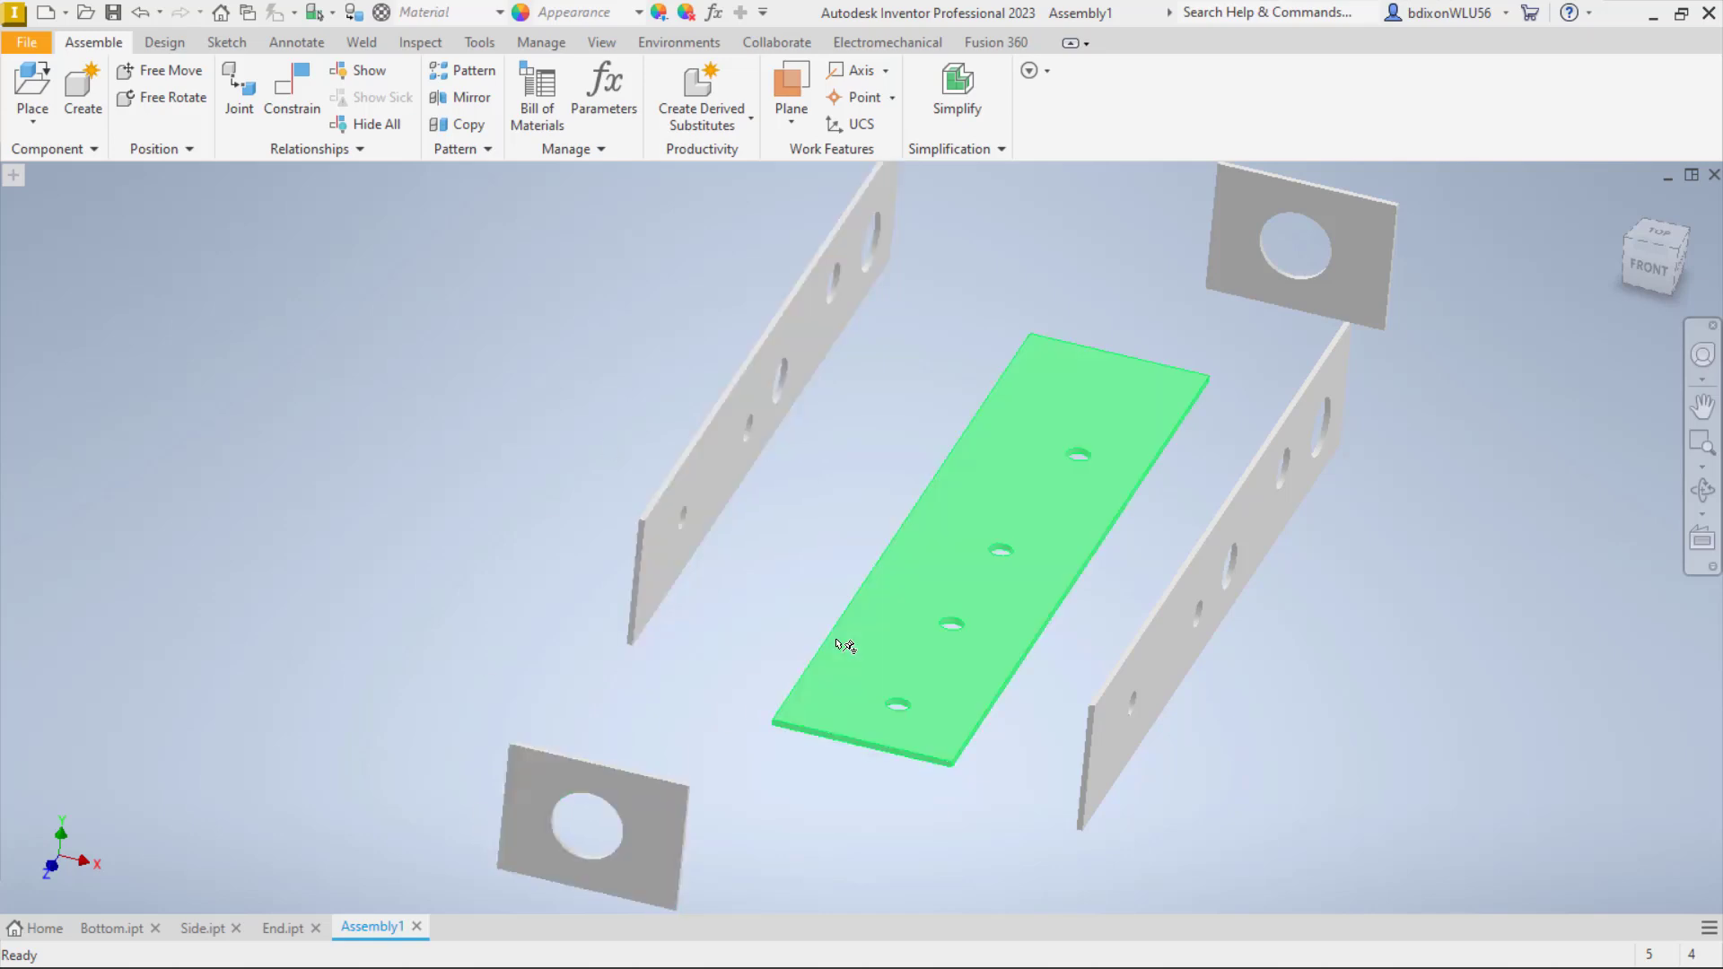
Mate the far end plate's lower edge to the bottom plate's upper short edge with a 0.000 in offset
scroll(1223, 380, down, 3)
scroll(1218, 363, up, 8)
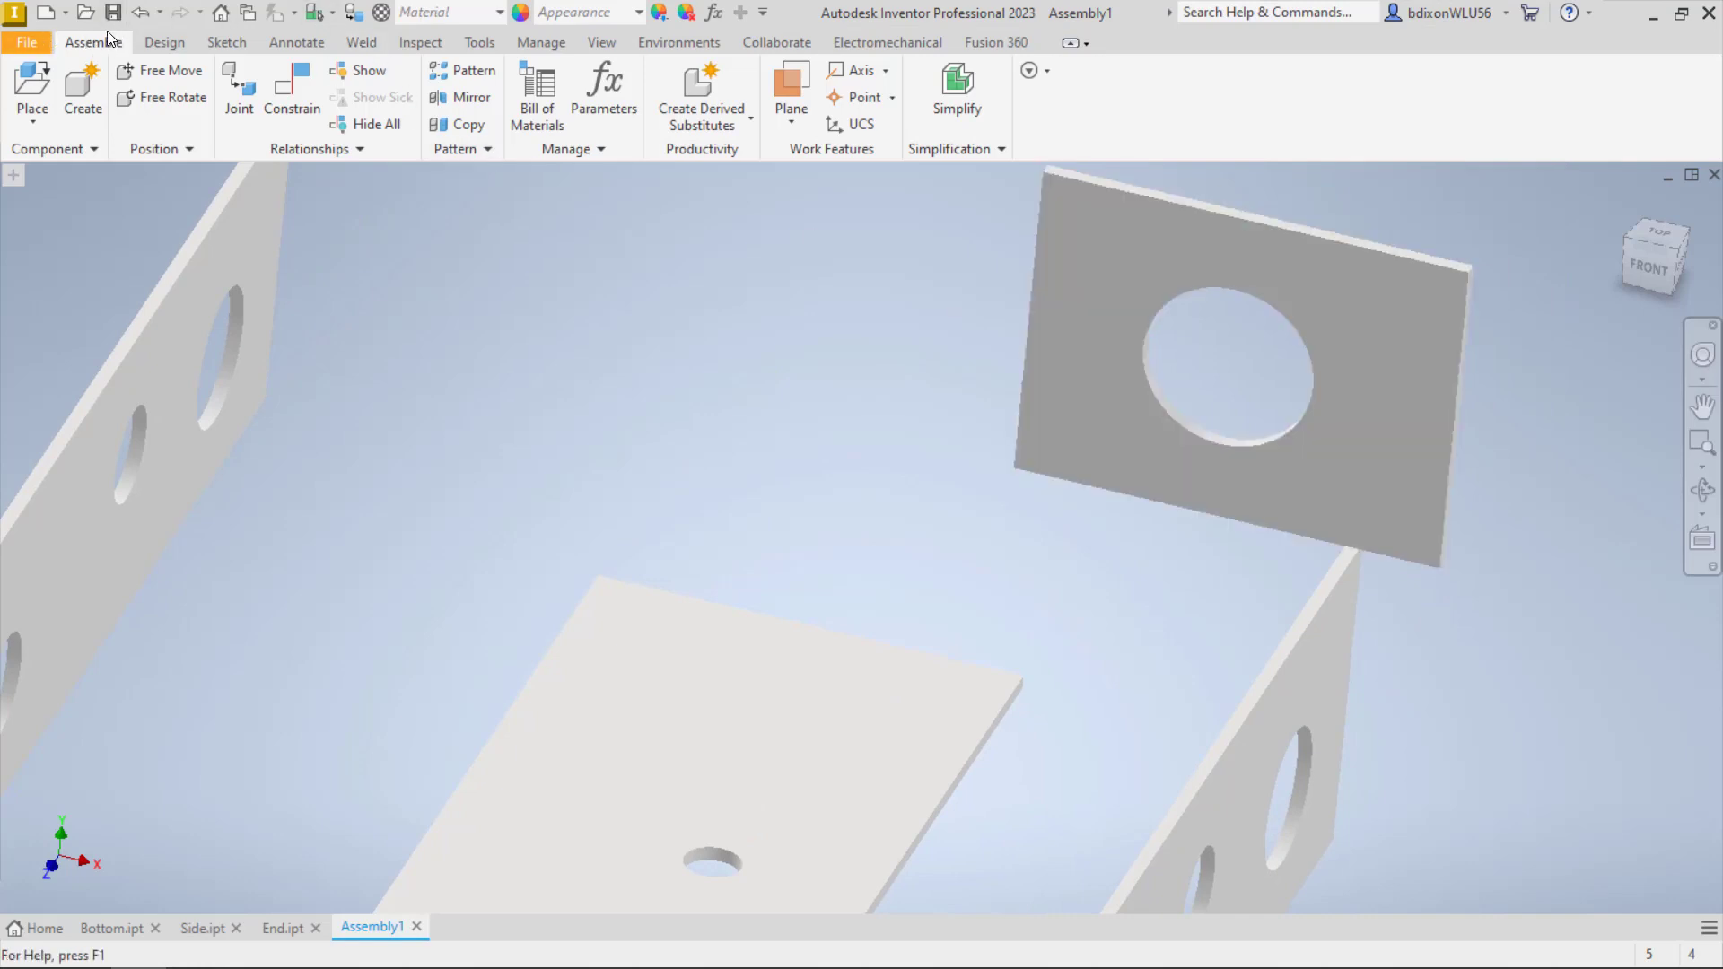
click(289, 89)
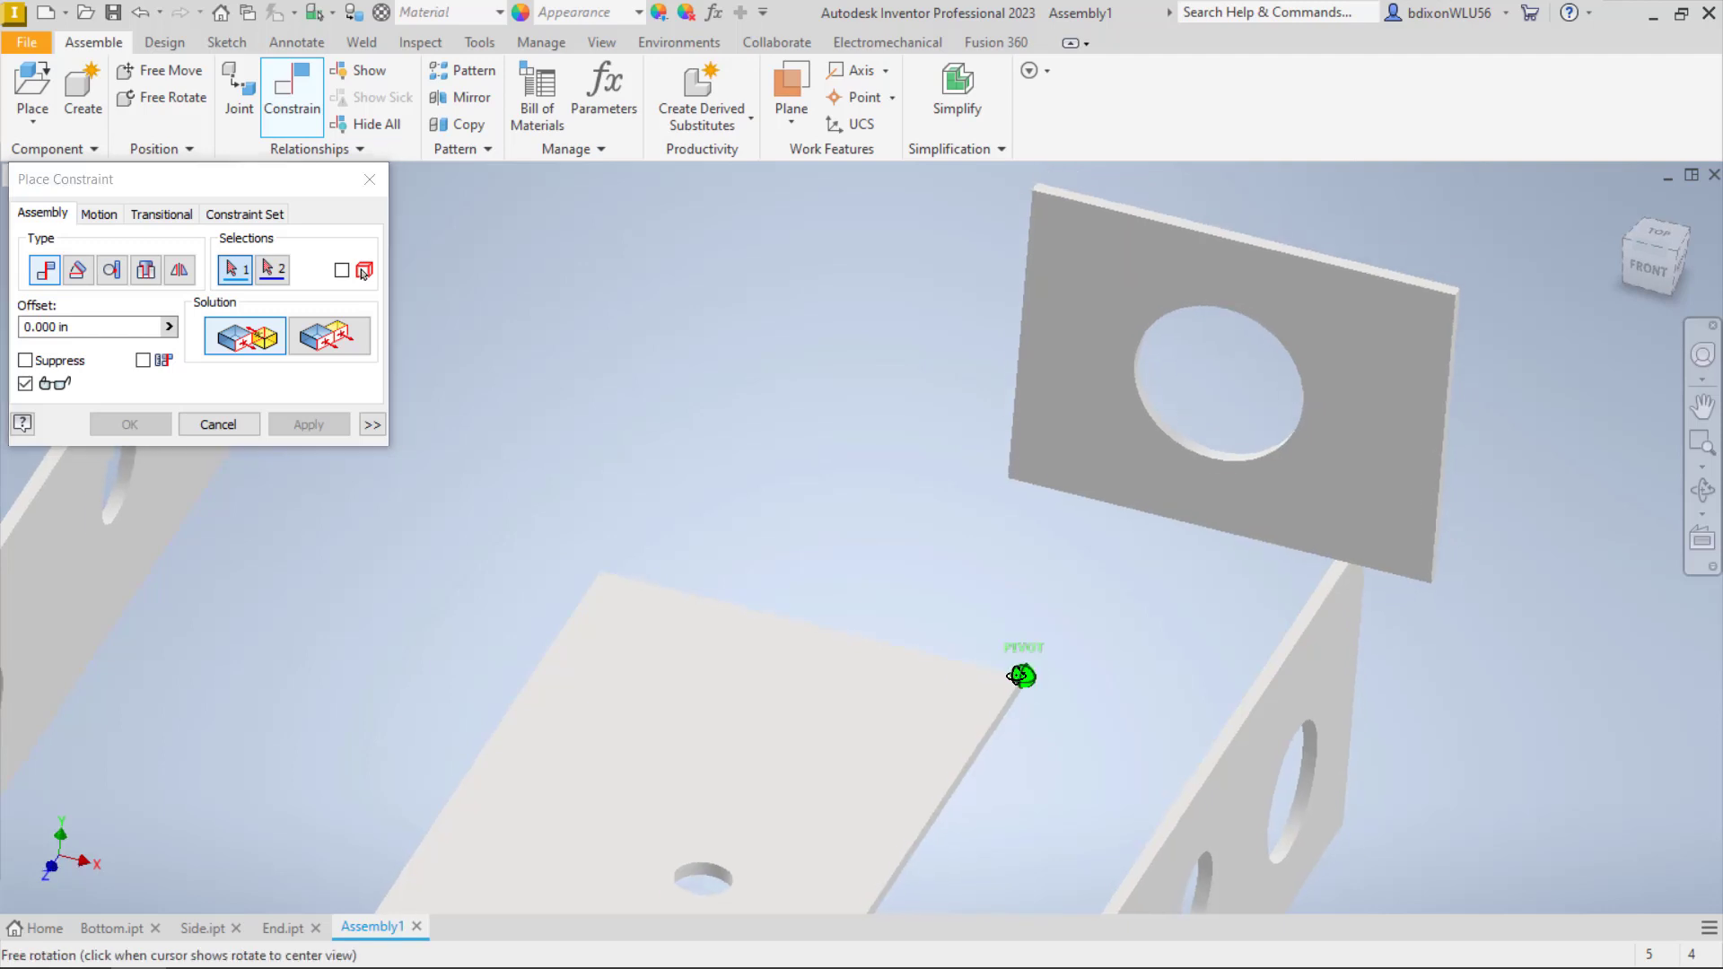
scroll(778, 604, up, 3)
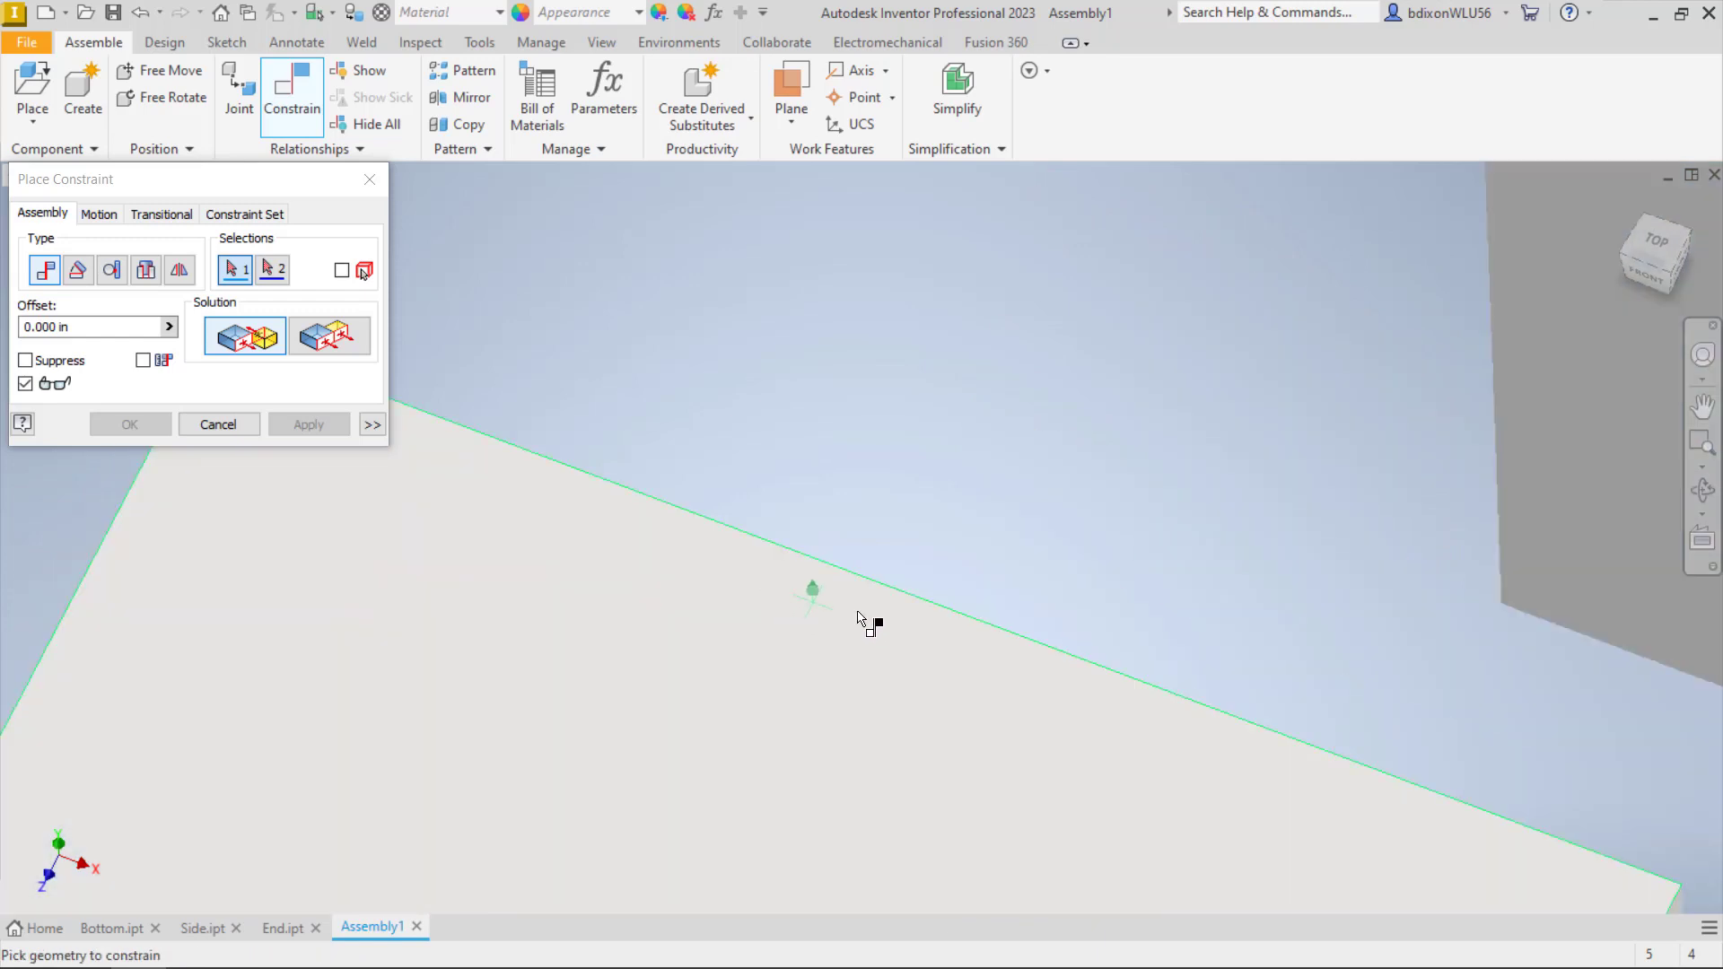
mouse_move(919, 662)
shift+middle_down()
mouse_move(858, 634)
mouse_move(716, 688)
mouse_move(762, 696)
shift+middle_up()
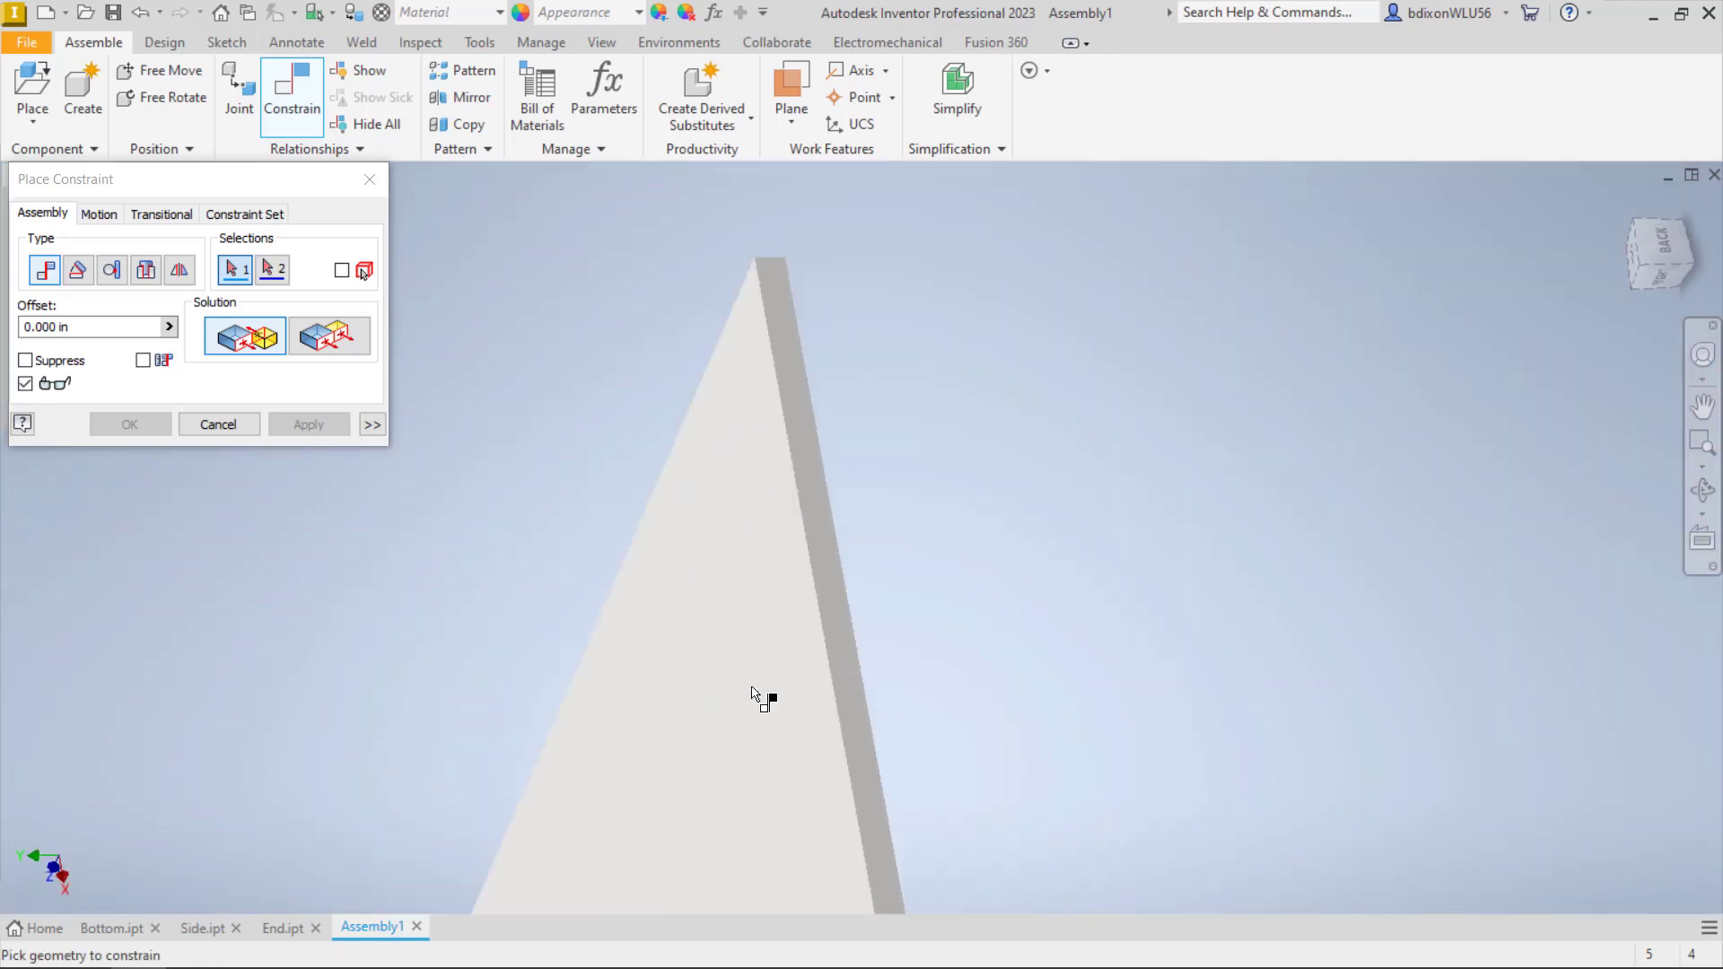
click(829, 662)
mouse_move(789, 779)
shift+middle_down()
mouse_move(835, 681)
mouse_move(1008, 520)
mouse_move(1023, 530)
mouse_move(1146, 443)
mouse_move(1154, 461)
mouse_move(1193, 461)
mouse_move(1216, 354)
mouse_move(1243, 362)
mouse_move(1220, 365)
mouse_move(1257, 341)
mouse_move(1243, 346)
shift+middle_up()
scroll(1194, 460, up, 5)
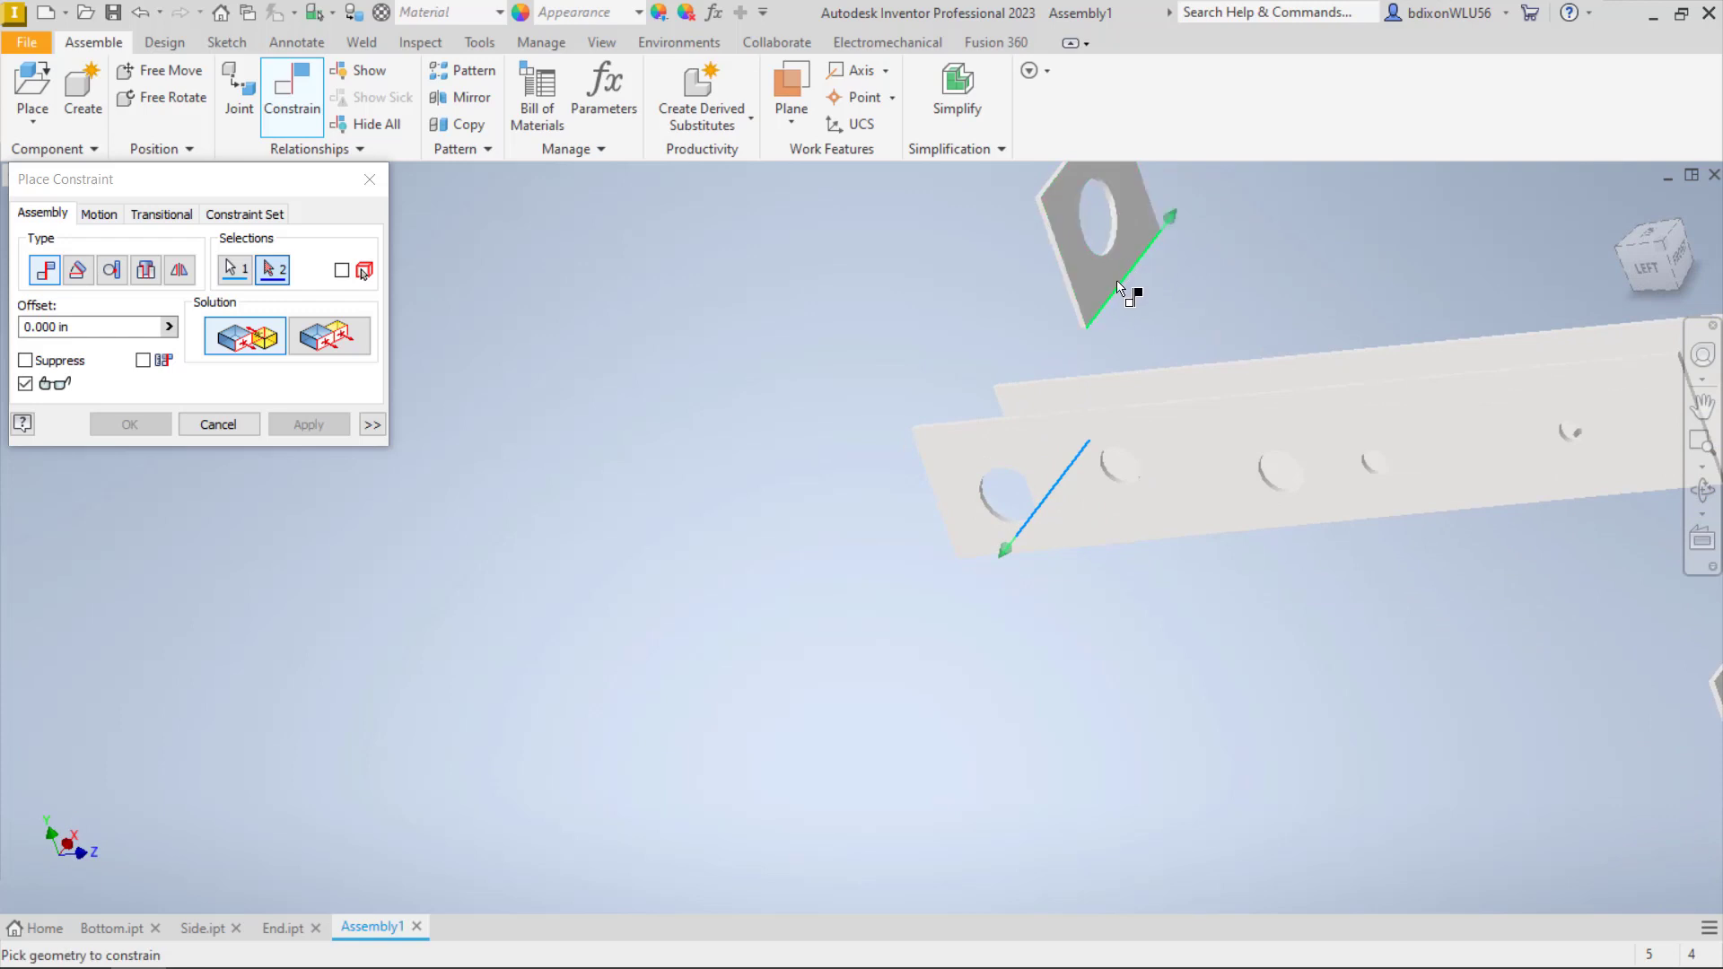
click(1107, 312)
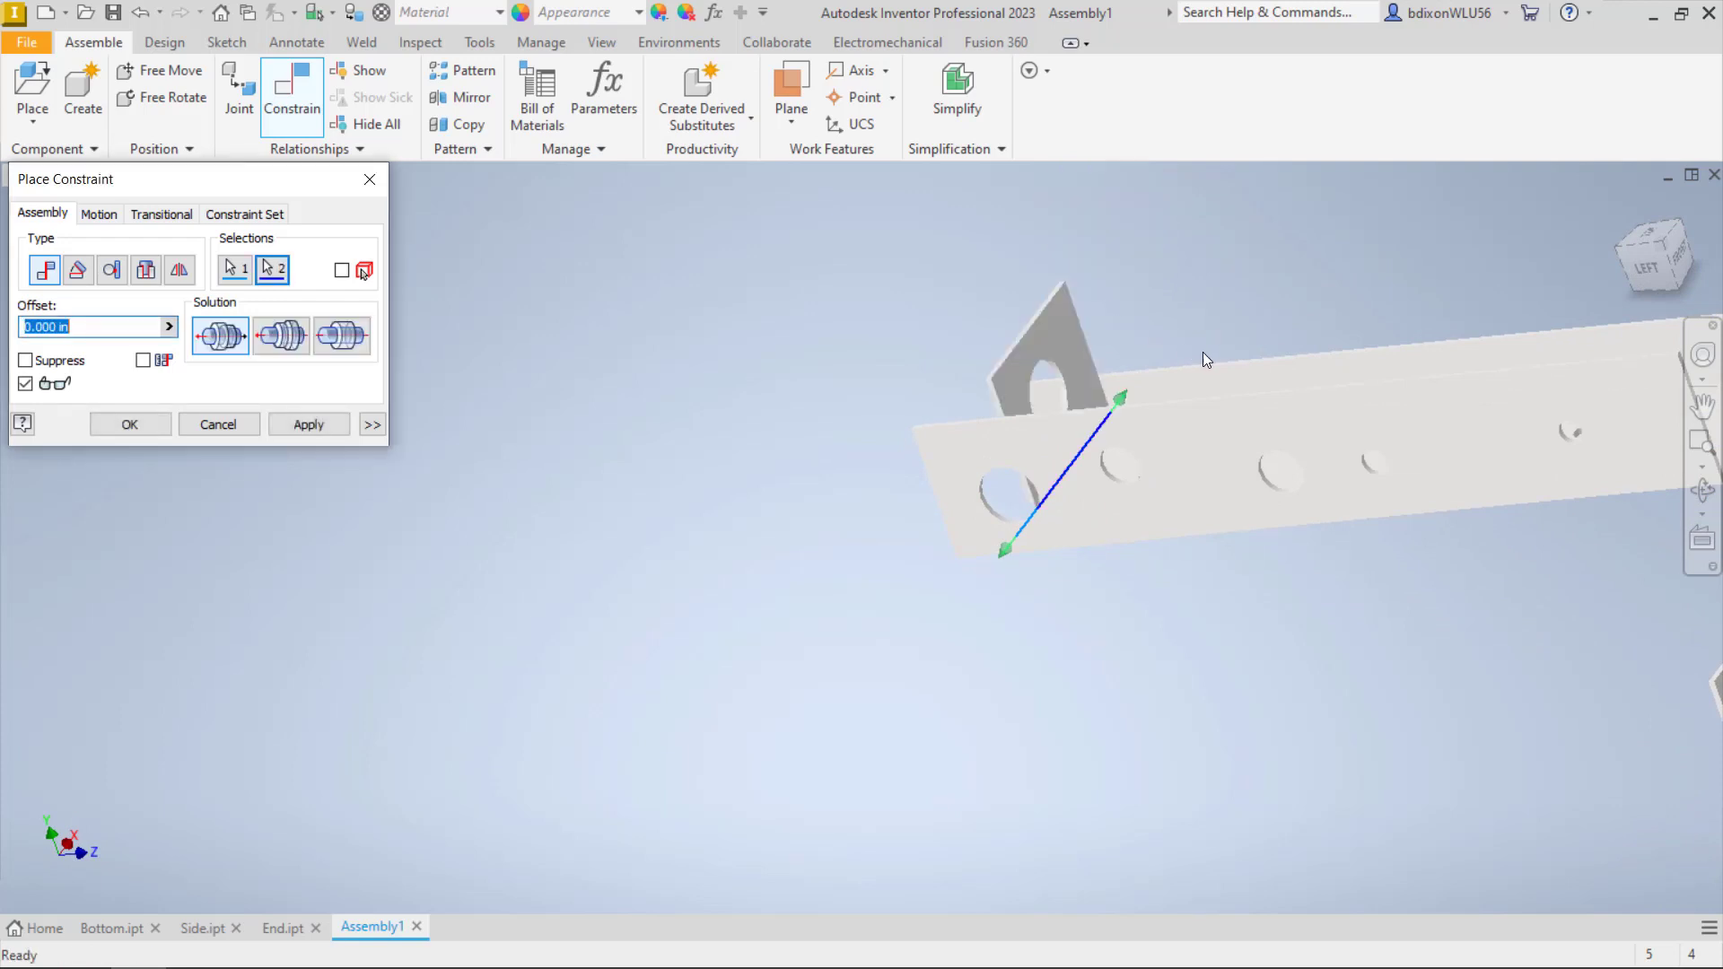
mouse_move(1207, 359)
shift+middle_down()
mouse_move(1254, 415)
mouse_move(1215, 434)
mouse_move(1208, 407)
mouse_move(1240, 402)
shift+middle_up()
mouse_move(1080, 480)
shift+middle_down()
mouse_move(1215, 488)
mouse_move(1338, 446)
mouse_move(1456, 440)
shift+middle_up()
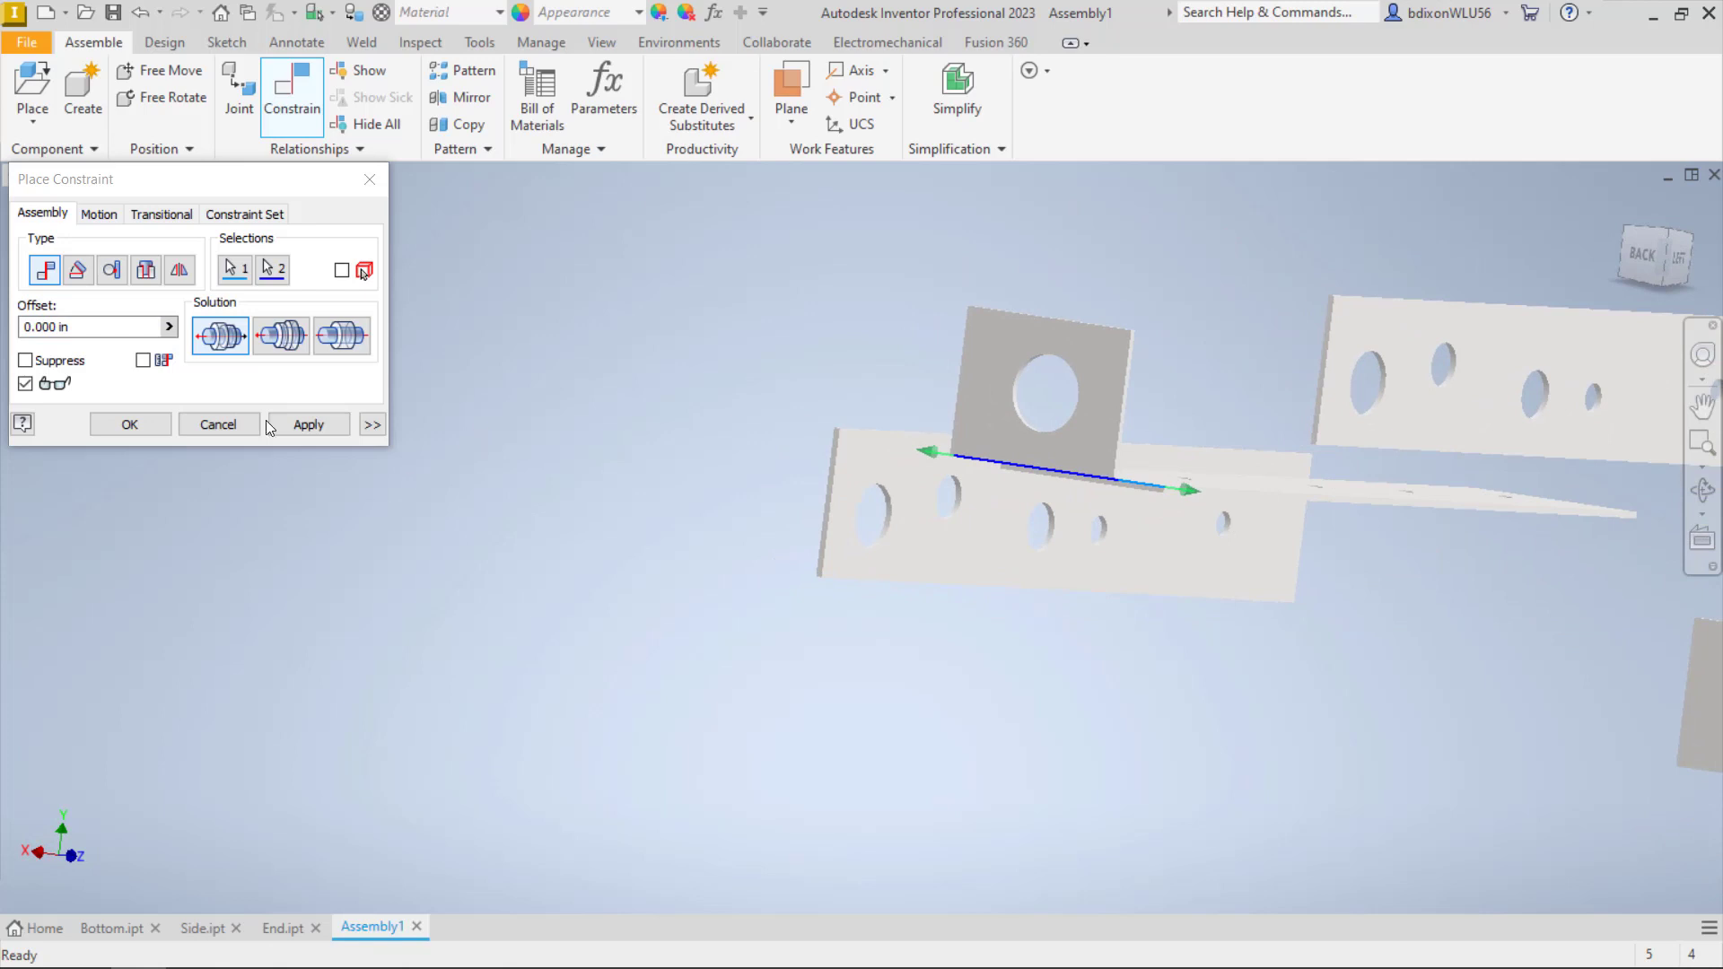
click(146, 424)
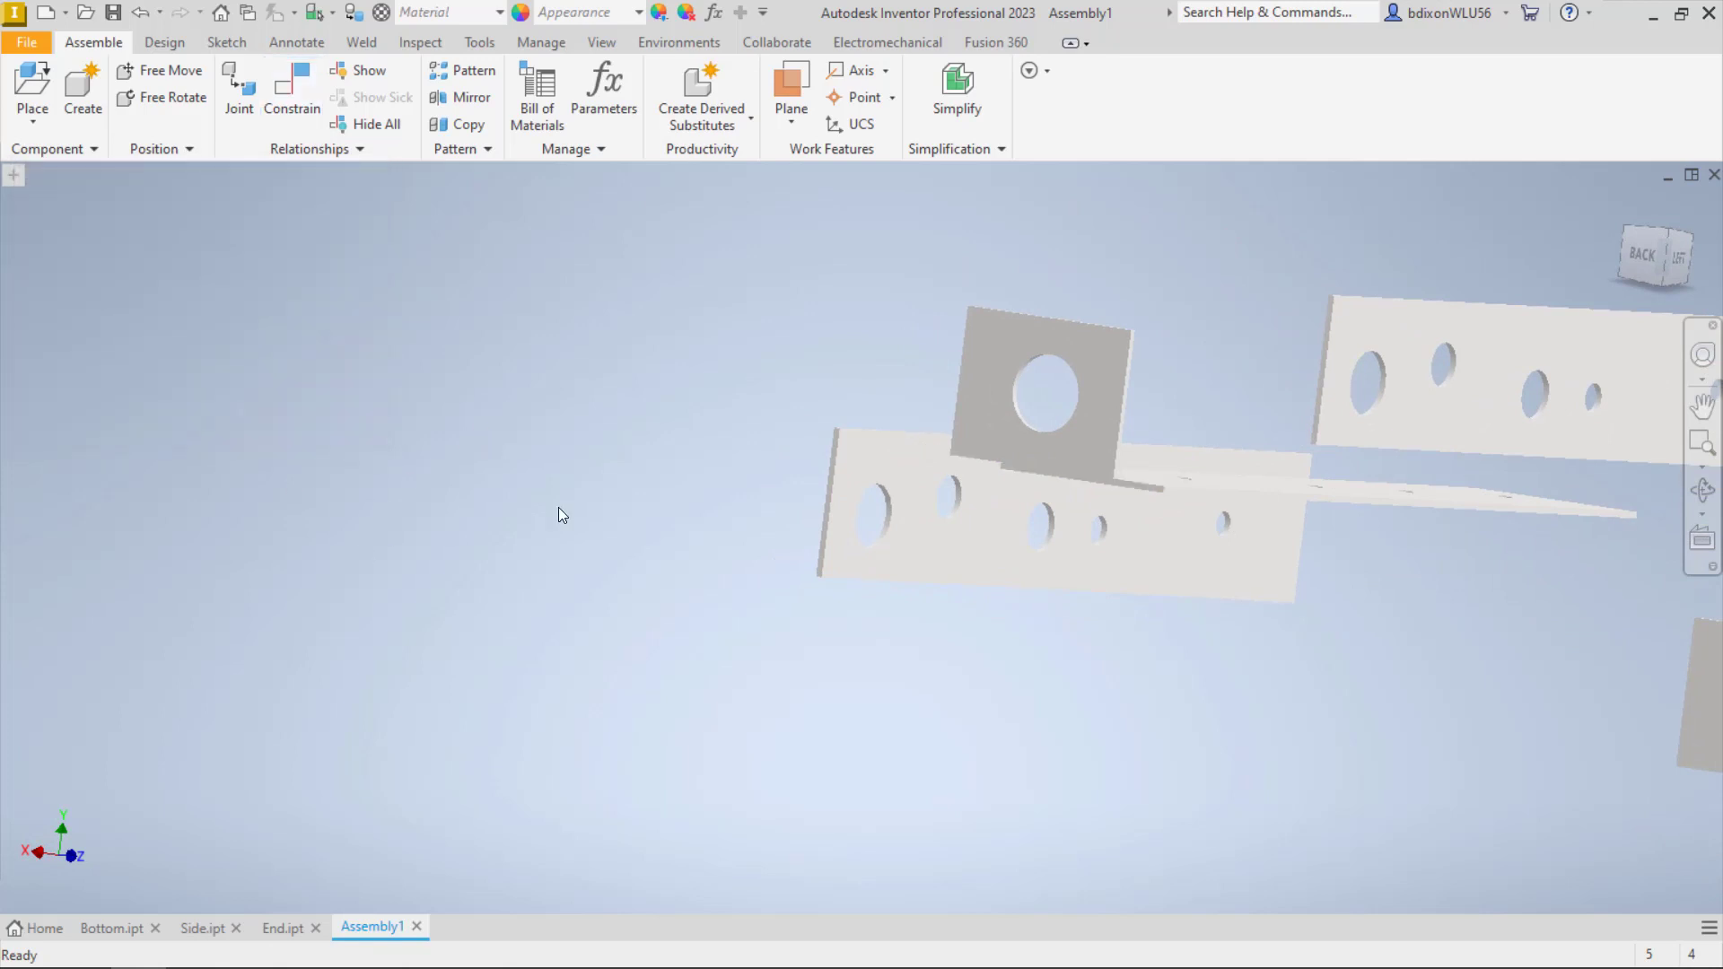
Slide and tilt the mated end plate, then constrain its narrow side face flush with the bottom plate's long side face at 0.000 in offset
drag(1104, 358, 714, 229)
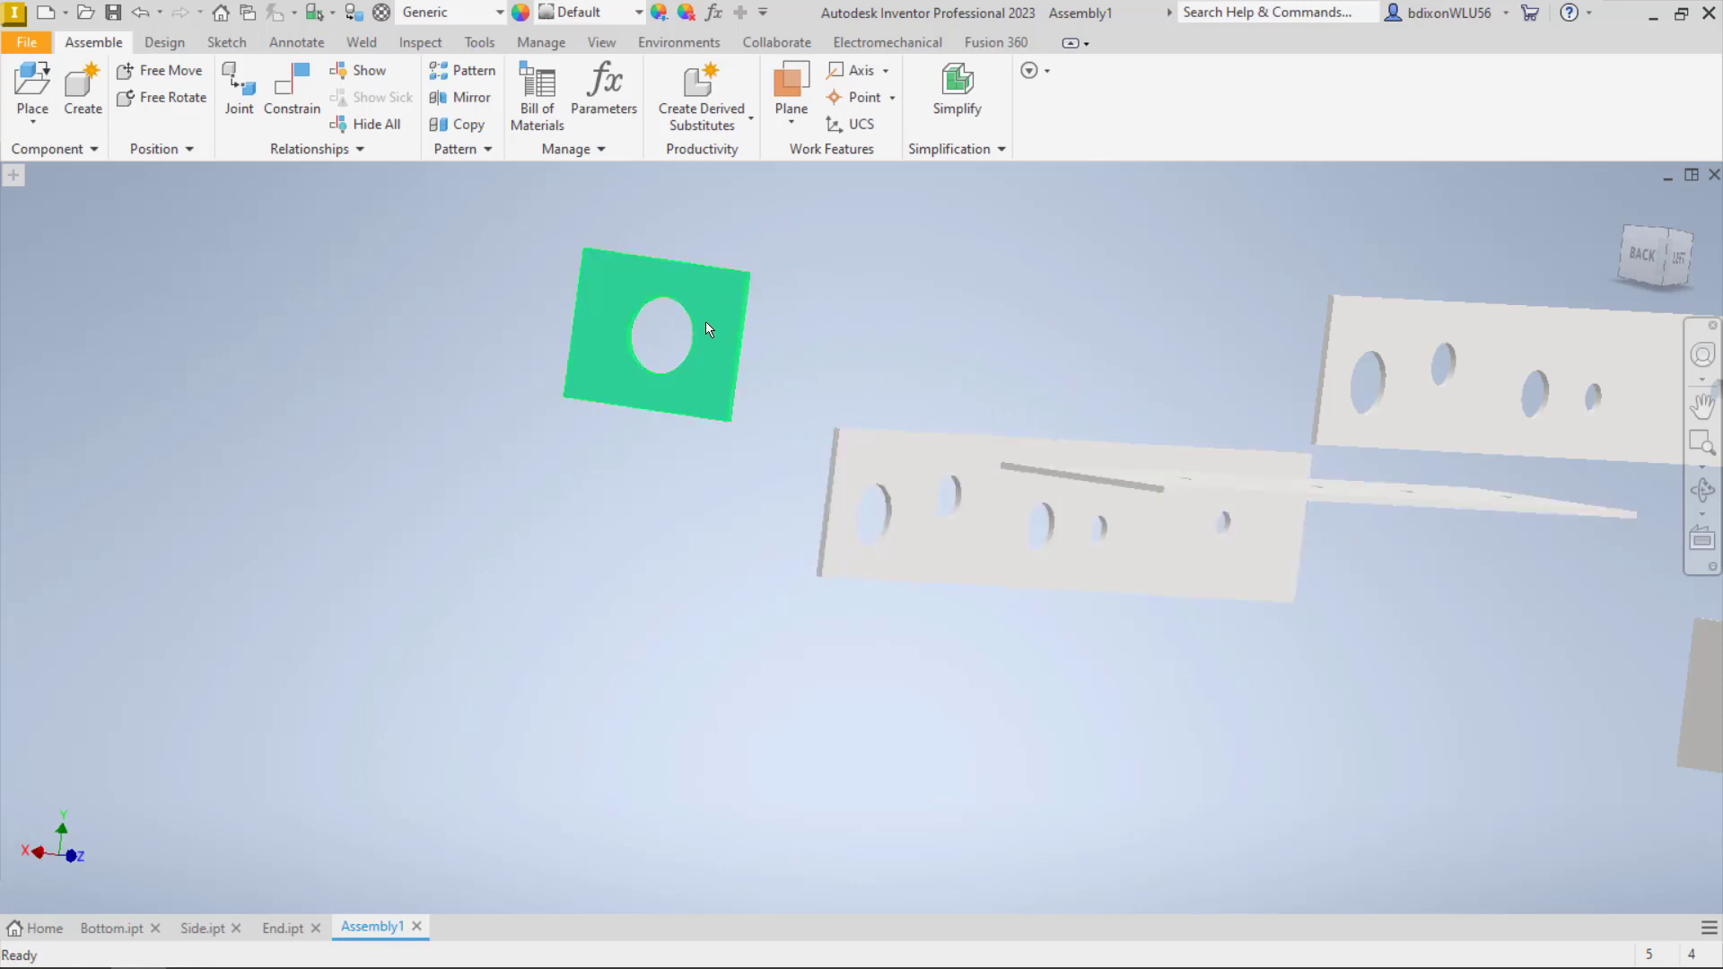
drag(705, 323, 736, 373)
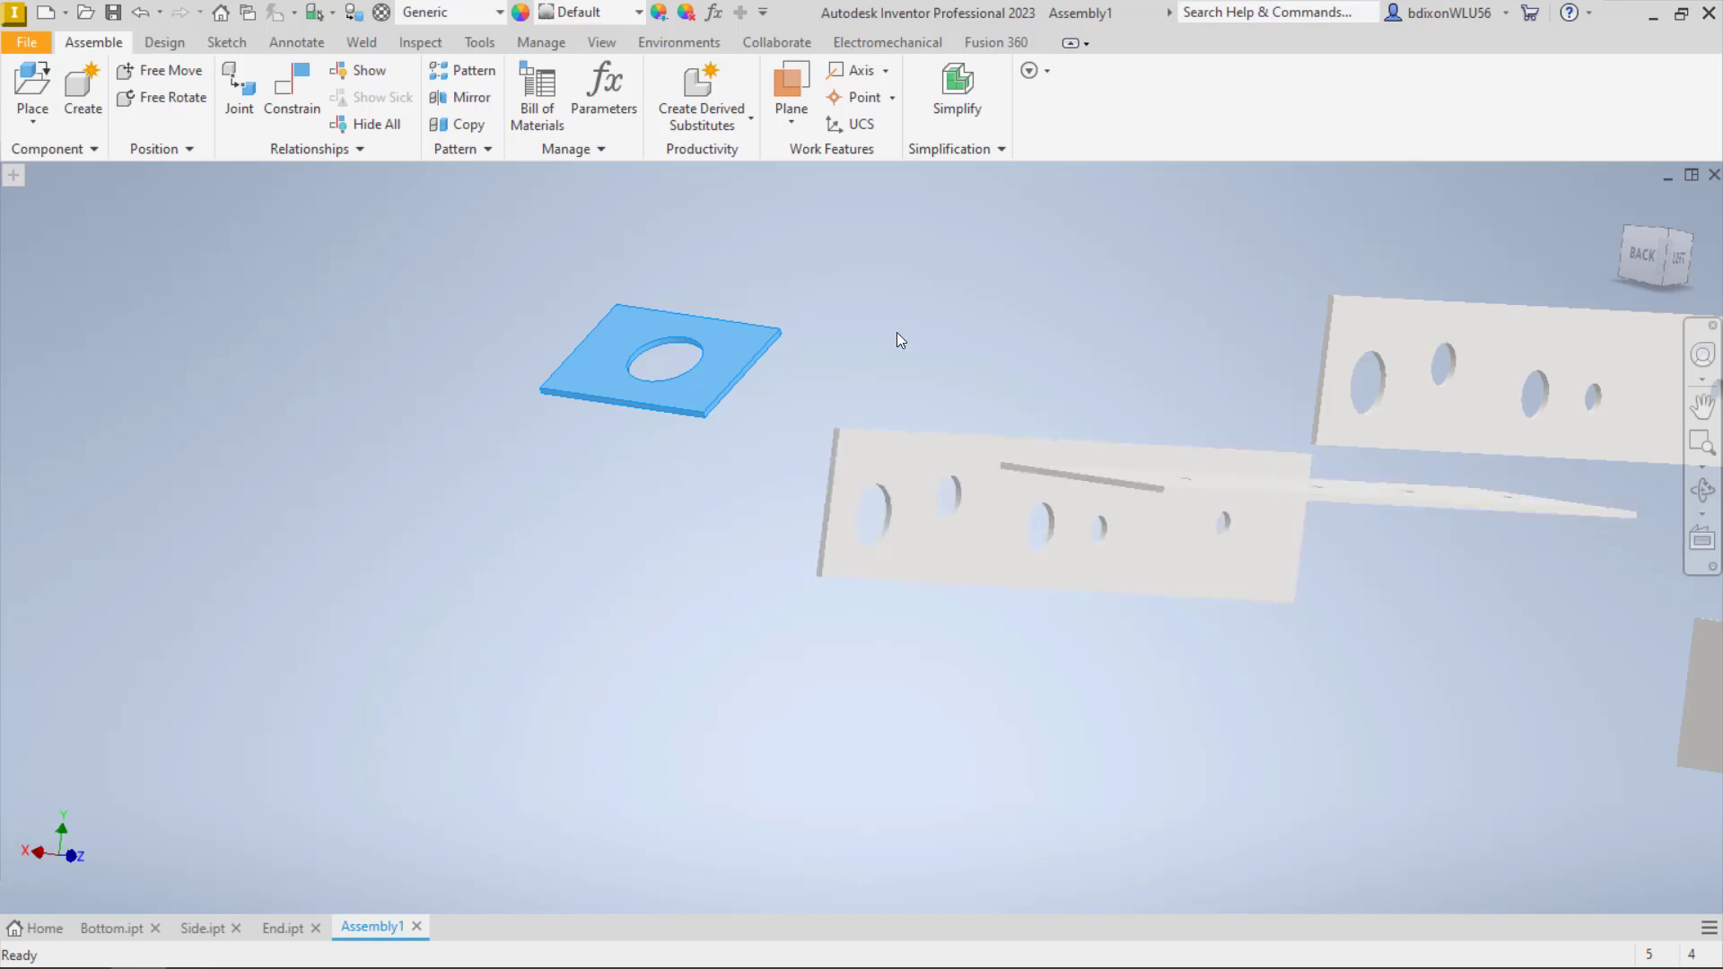
click(287, 88)
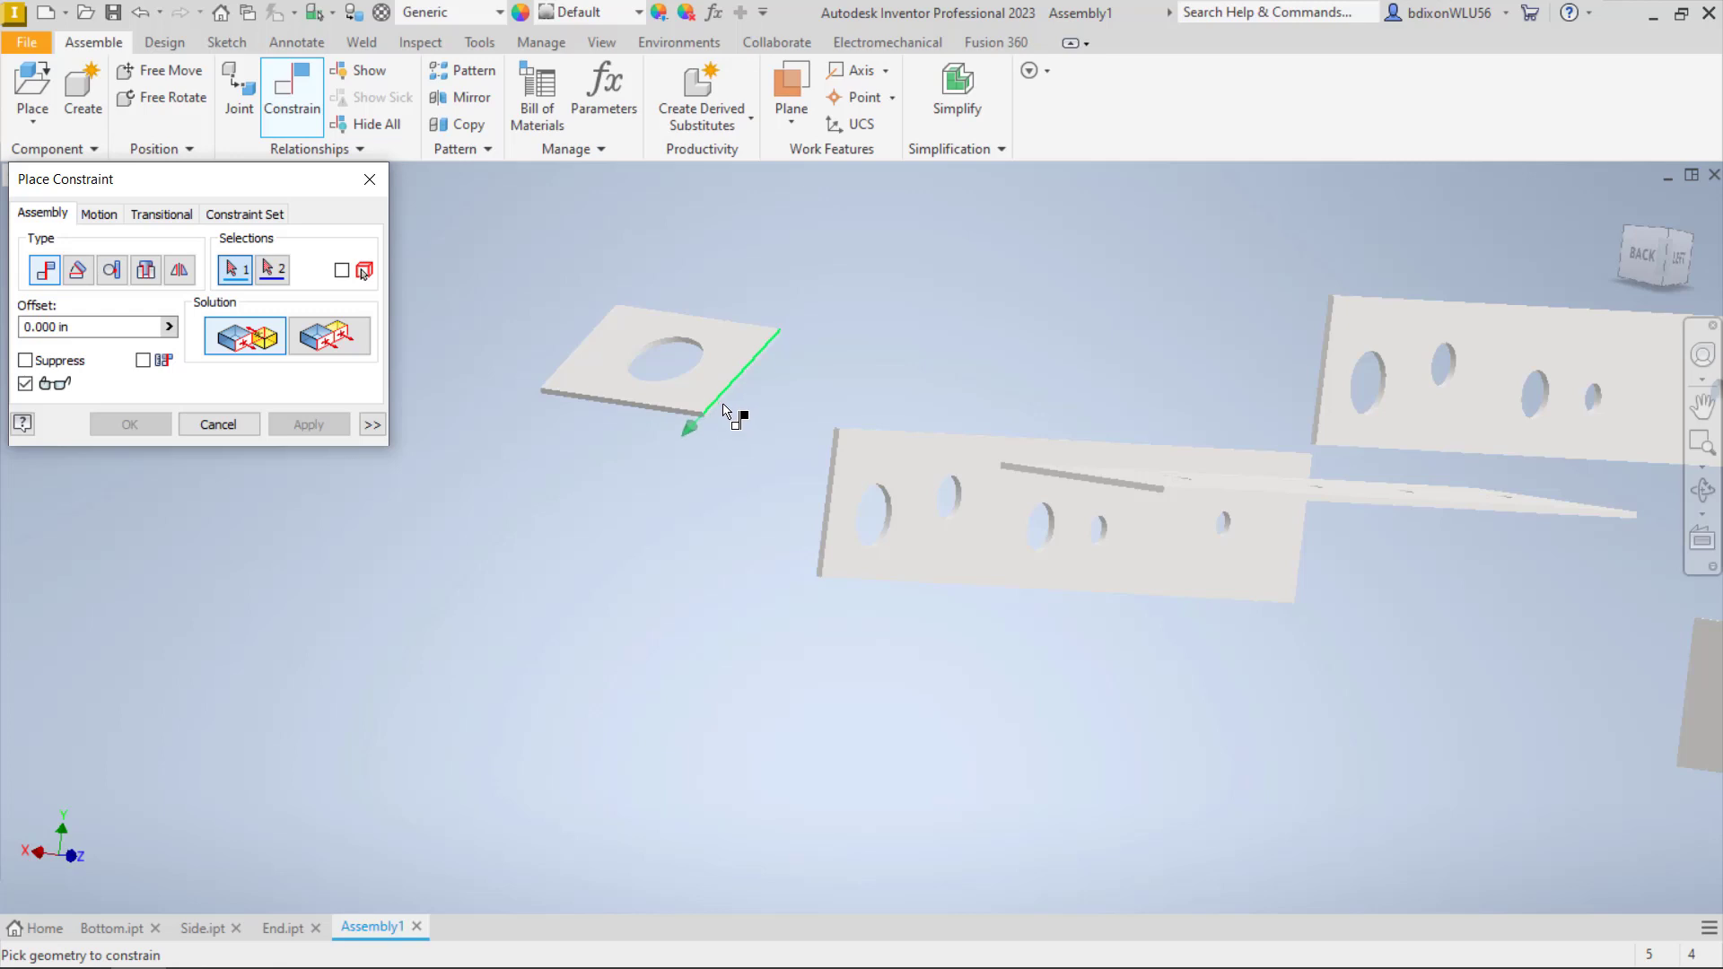
click(333, 344)
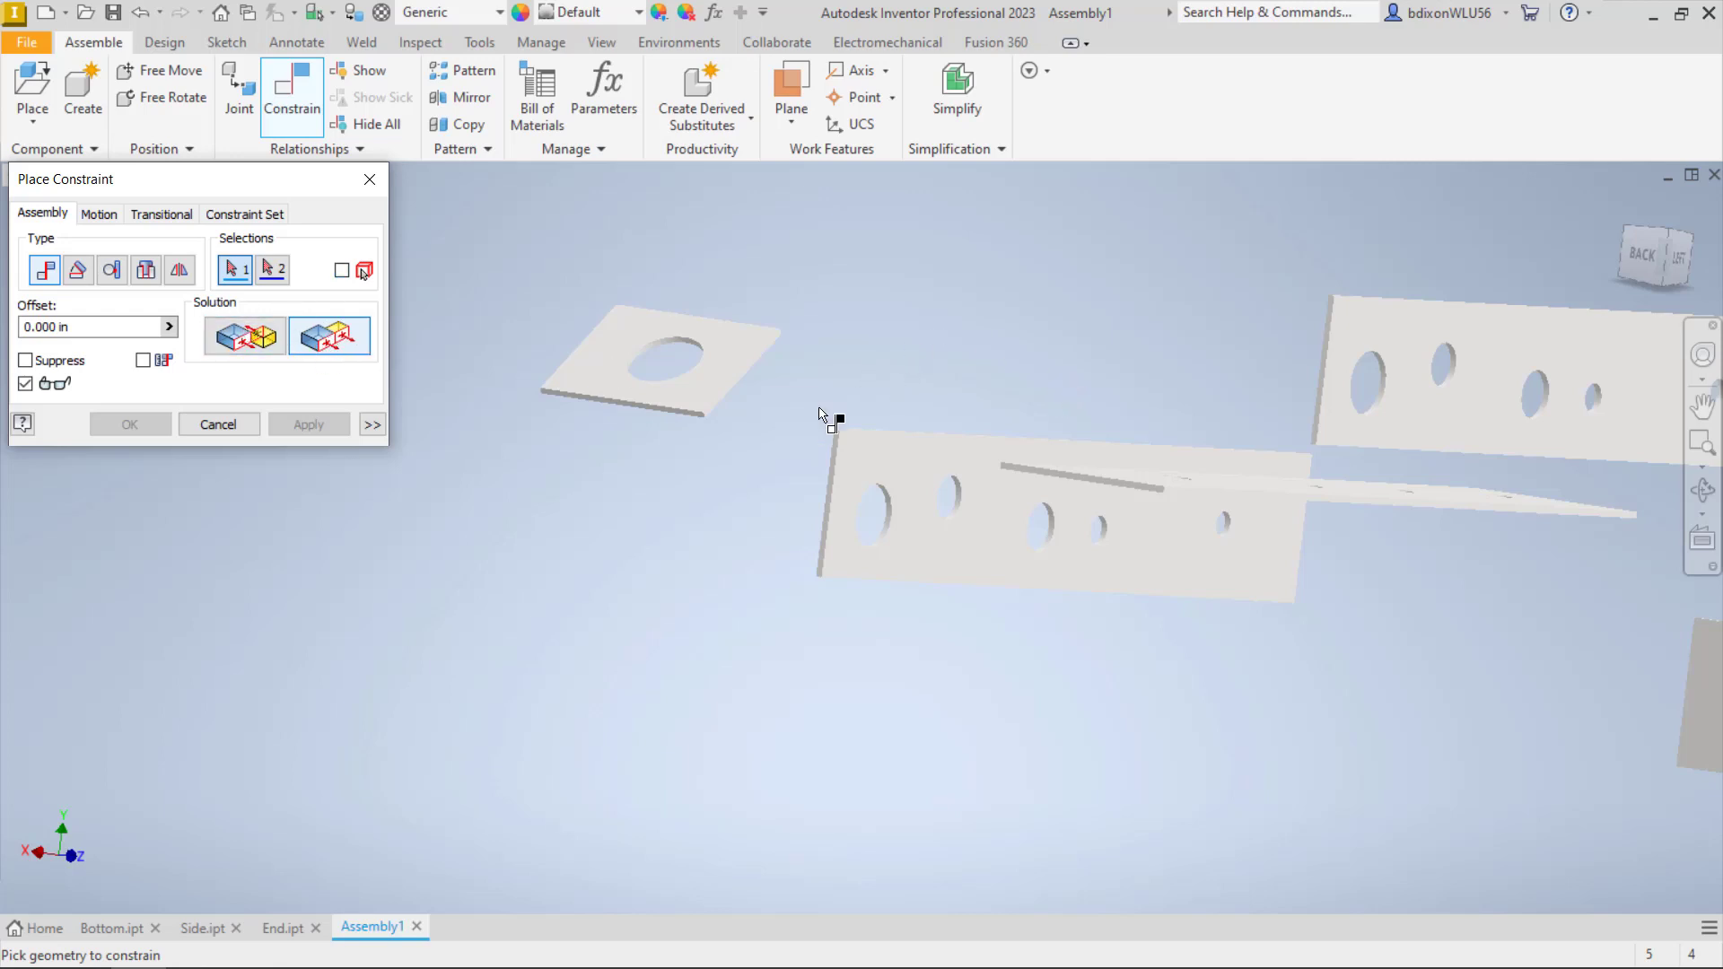
scroll(1182, 496, up, 5)
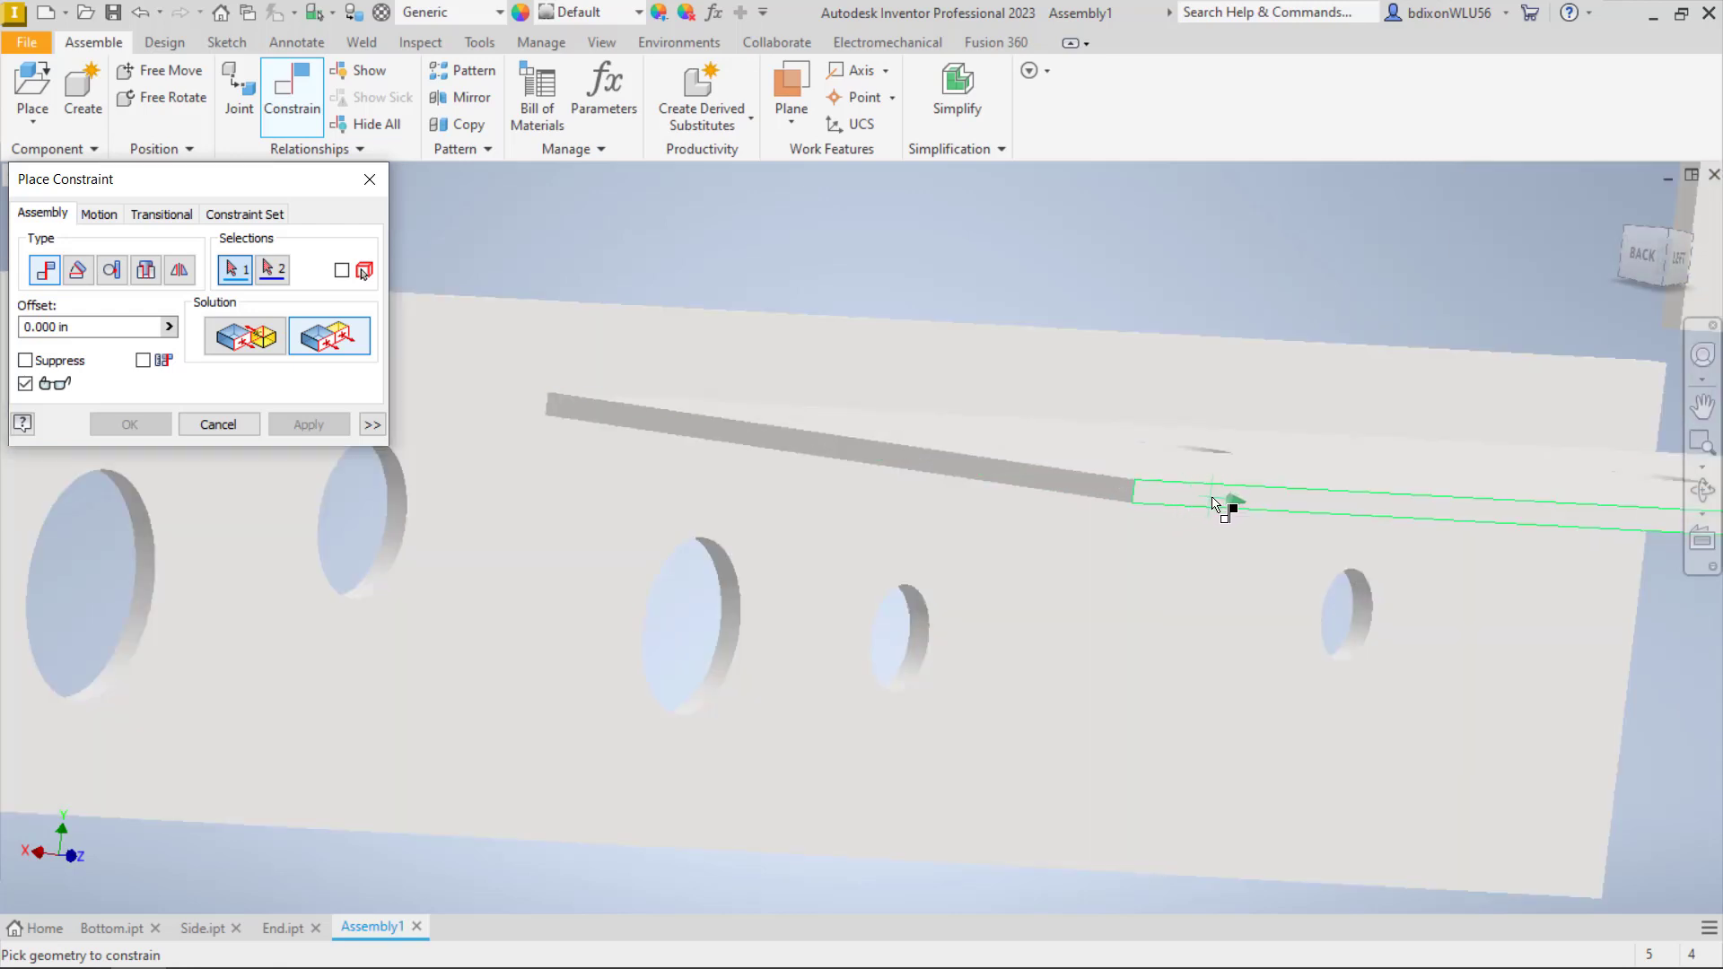
click(1222, 500)
scroll(966, 474, down, 5)
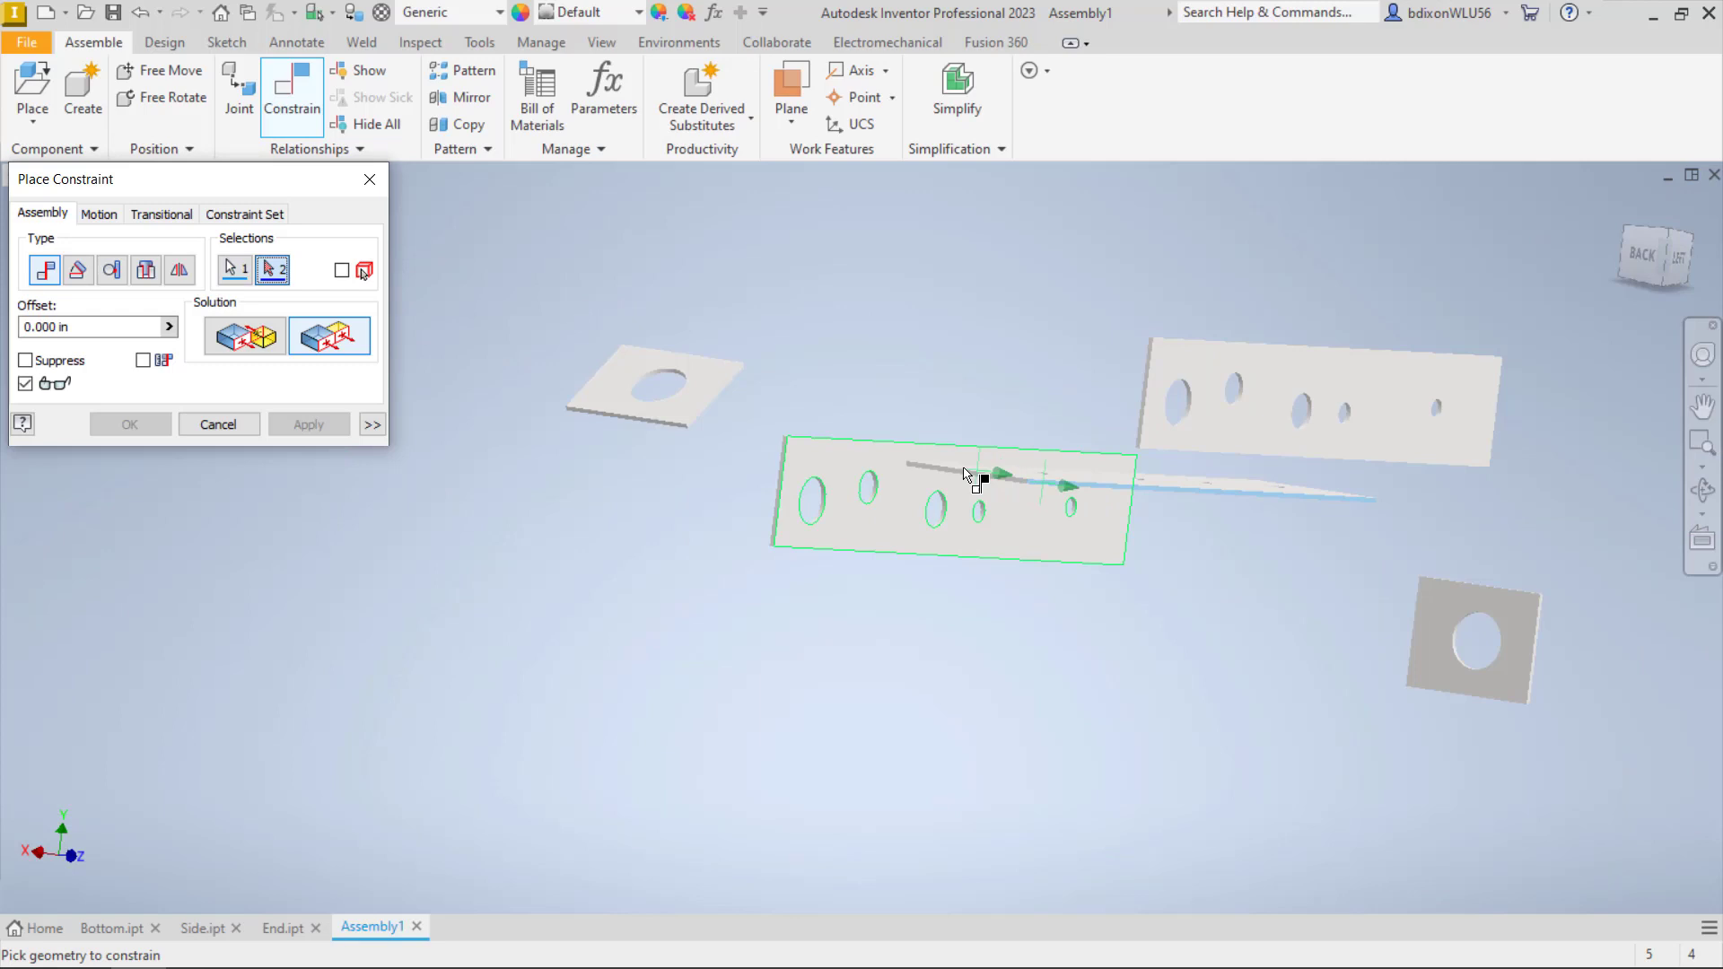
scroll(731, 400, up, 5)
click(734, 390)
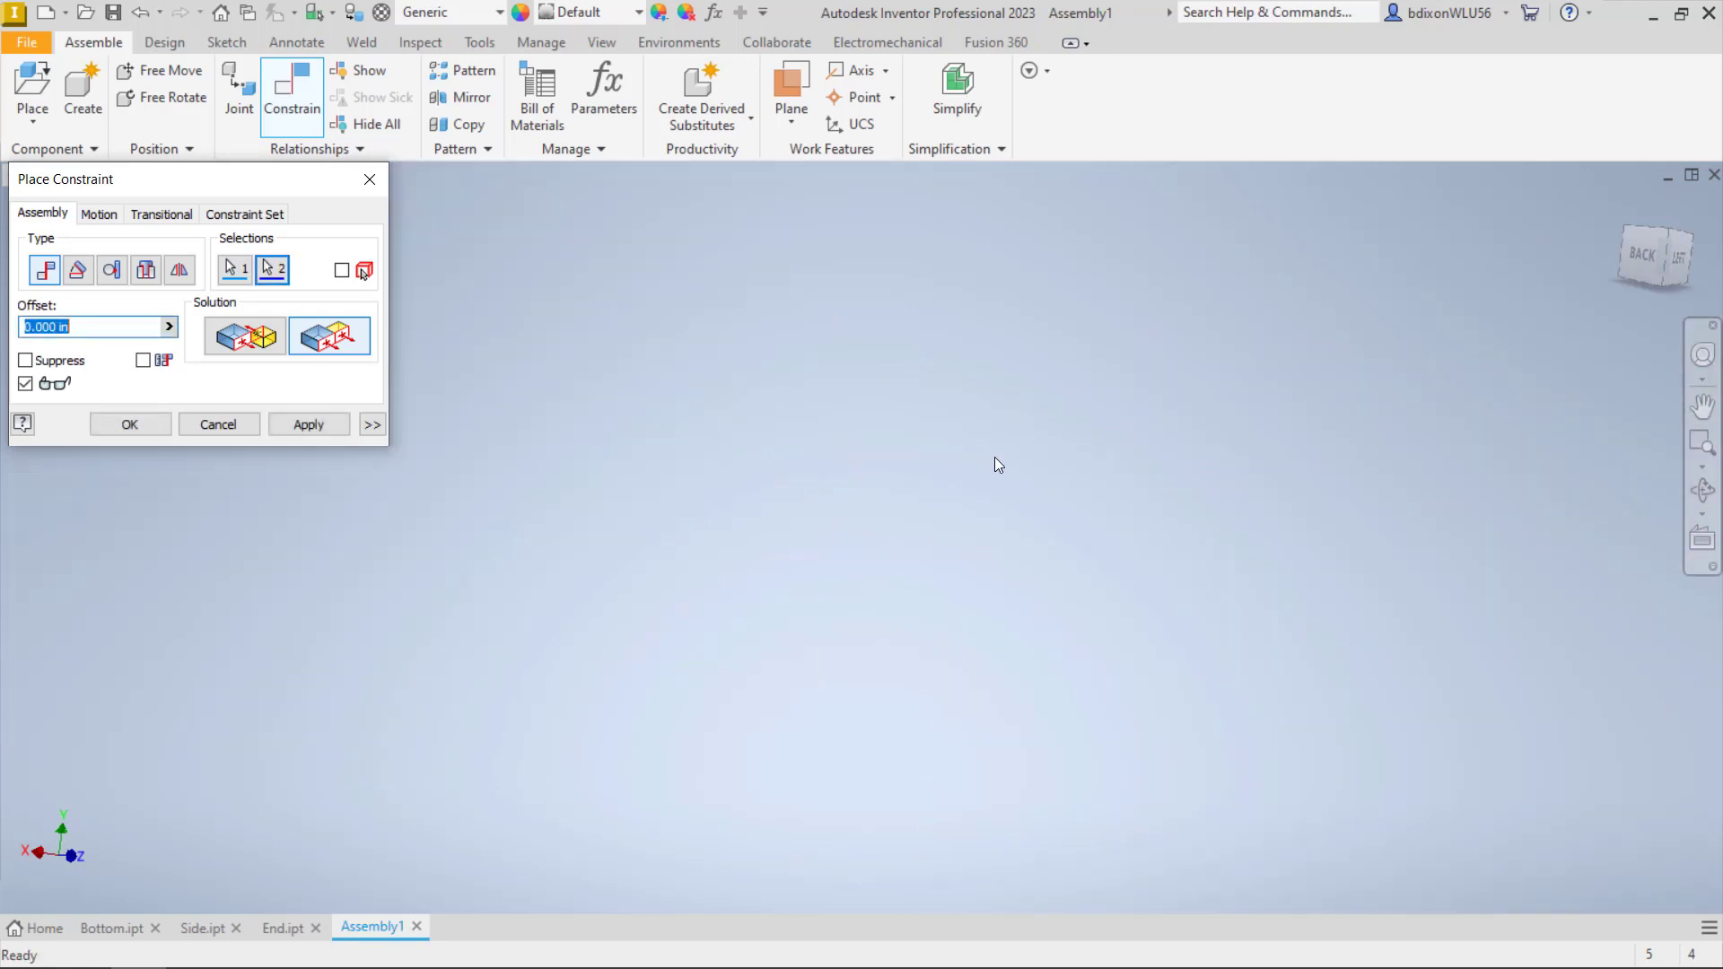
scroll(1014, 453, down, 5)
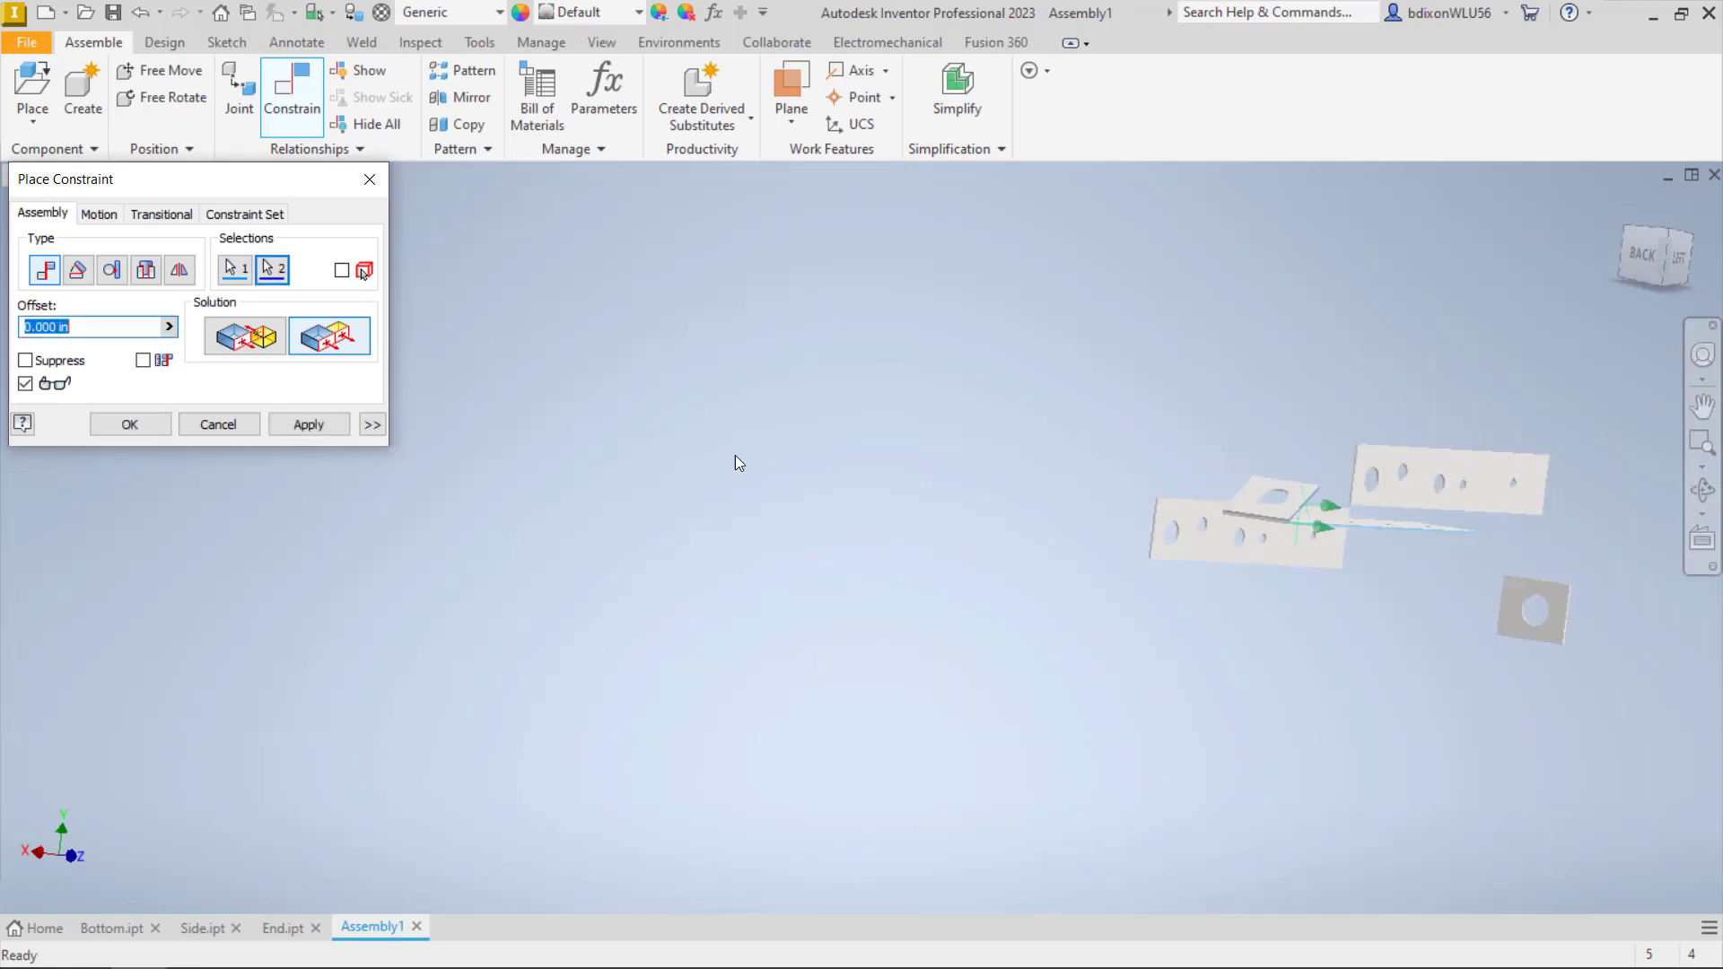
scroll(1445, 547, up, 6)
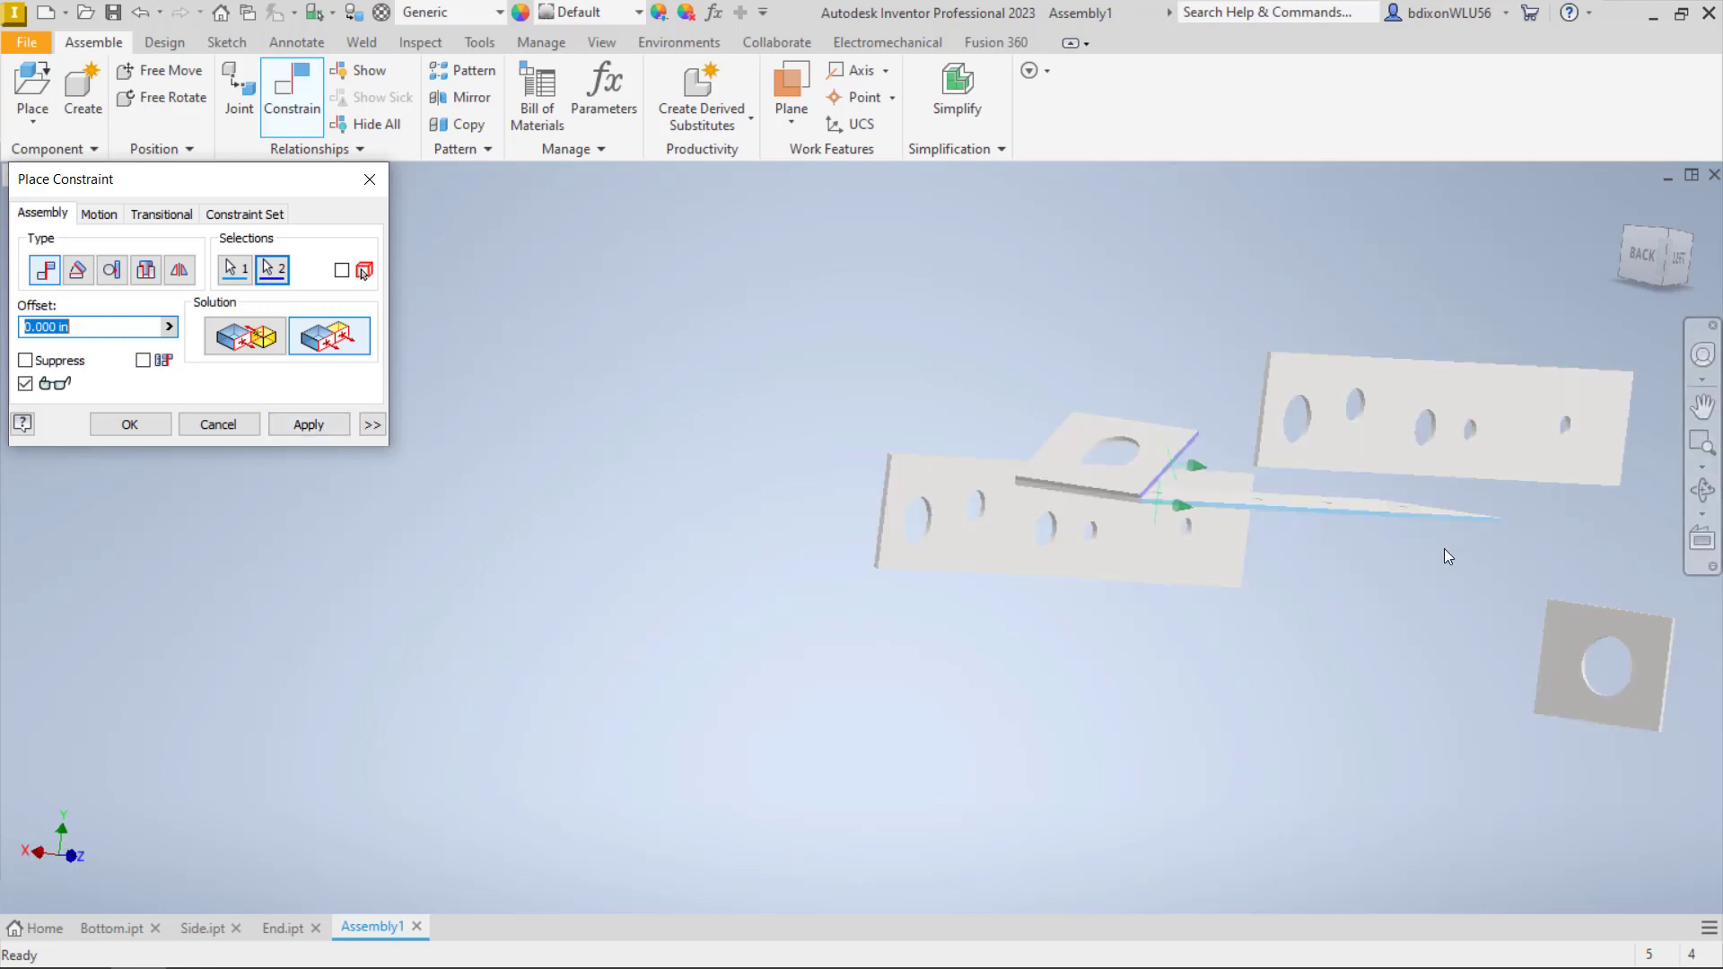
scroll(881, 445, up, 4)
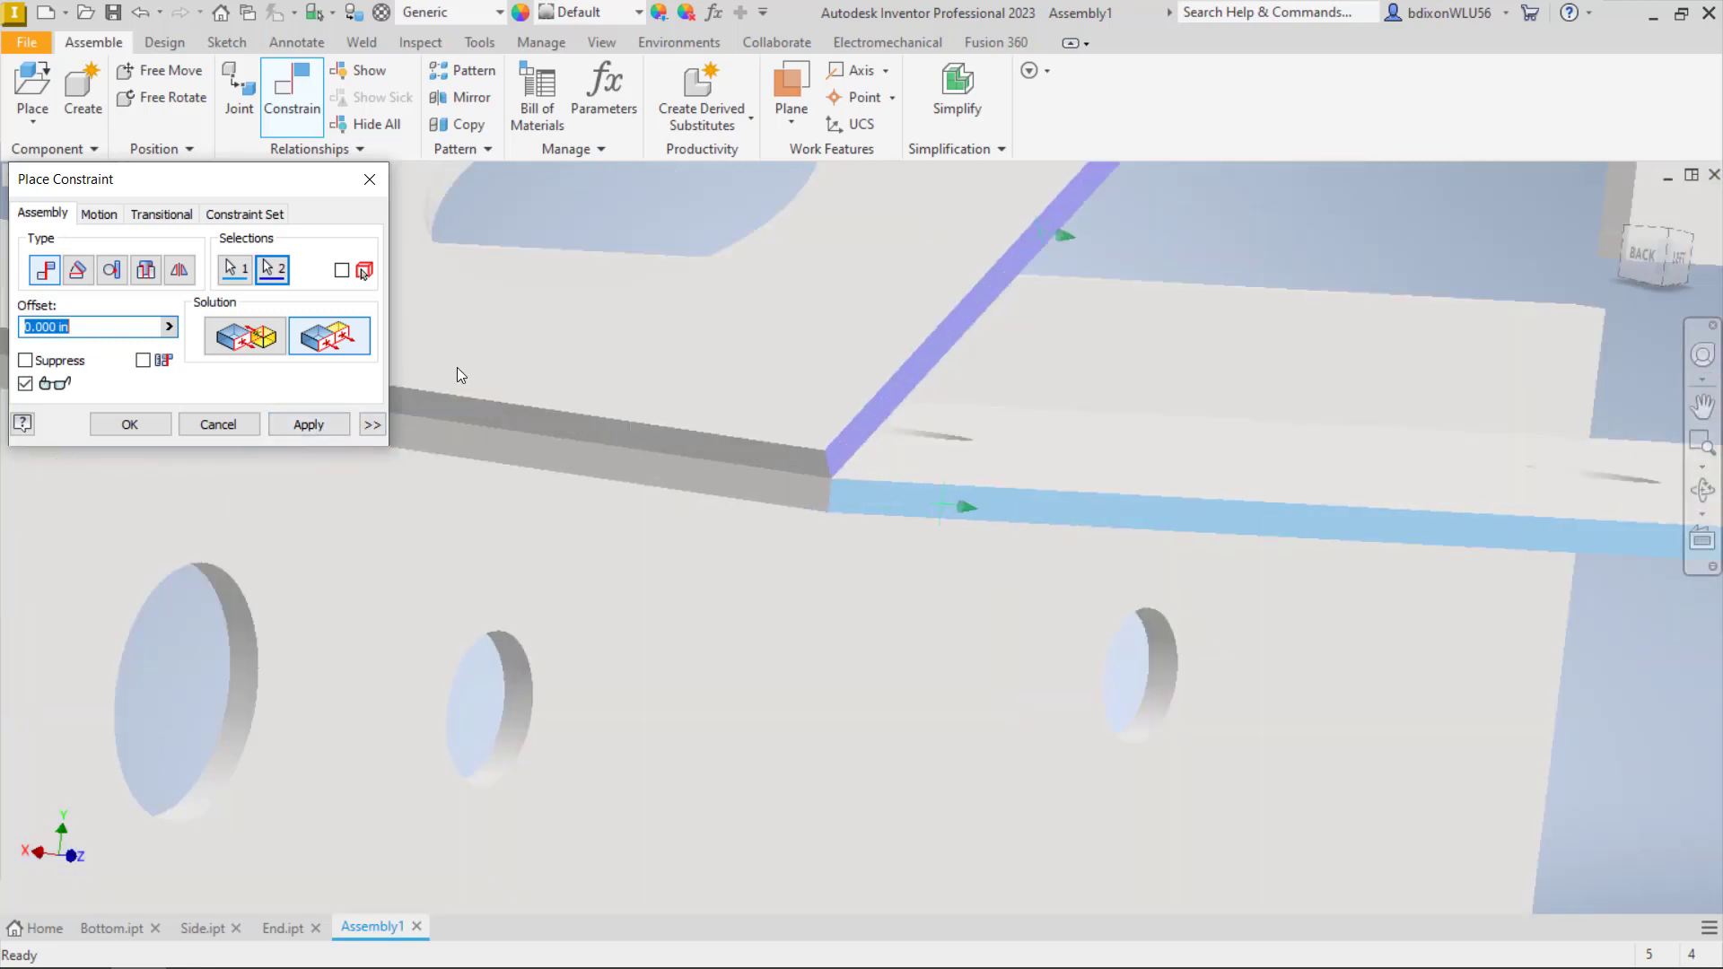
click(311, 435)
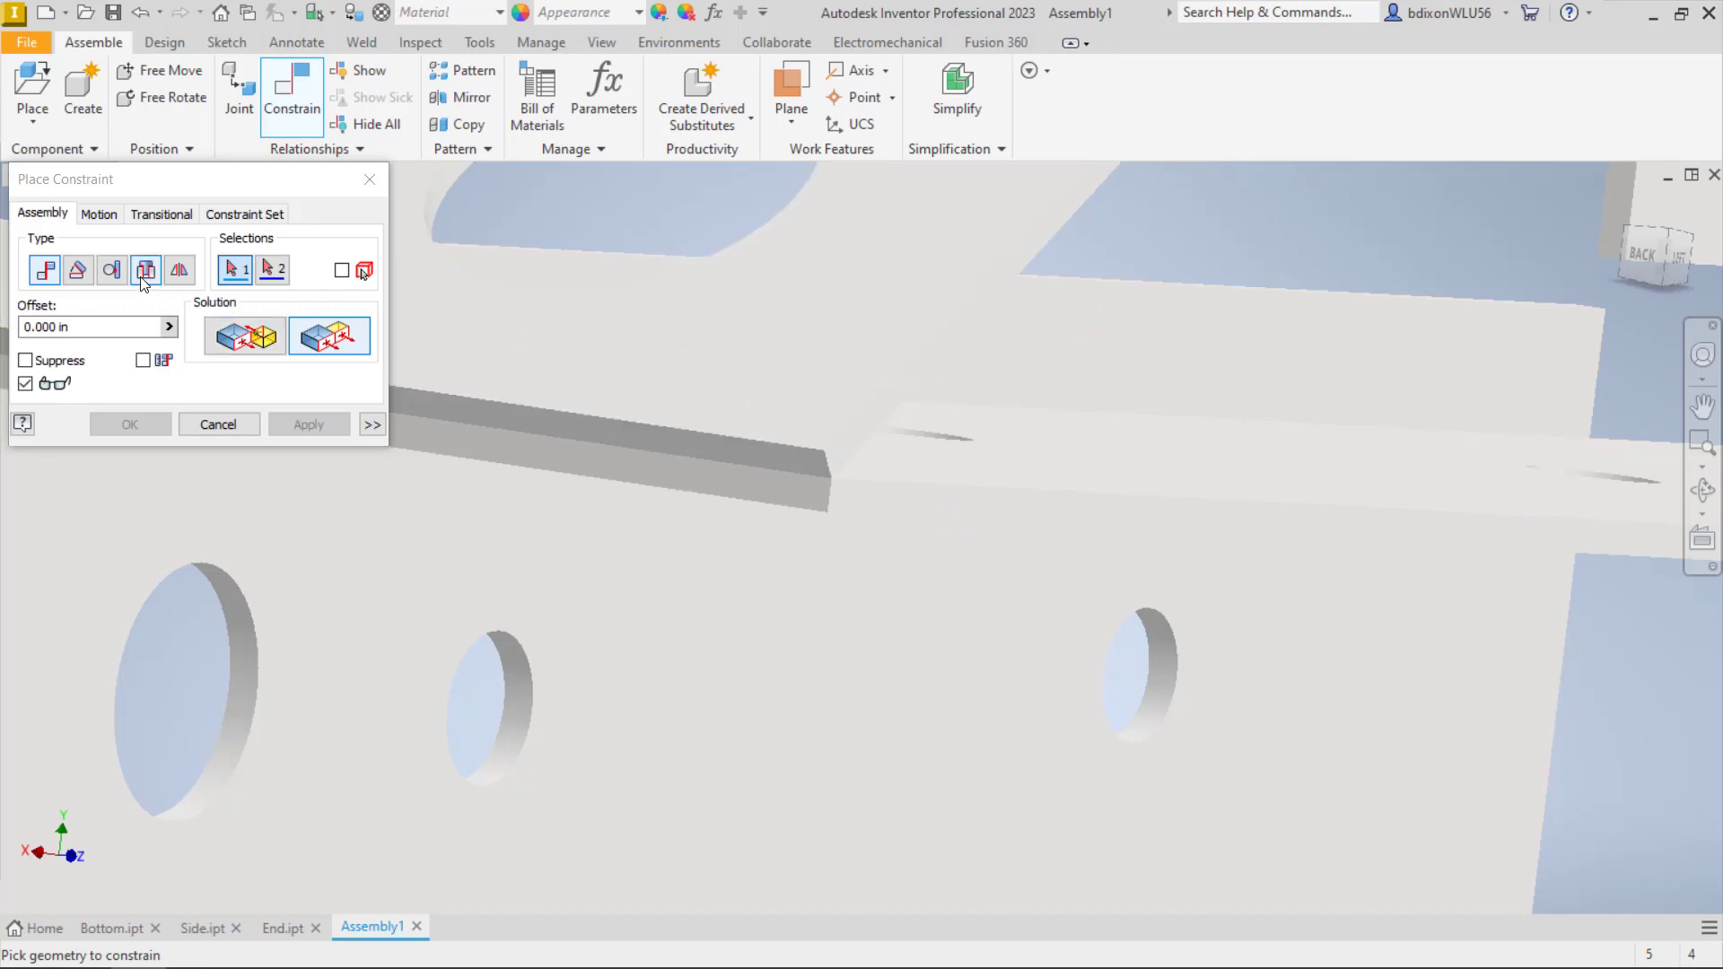
click(79, 282)
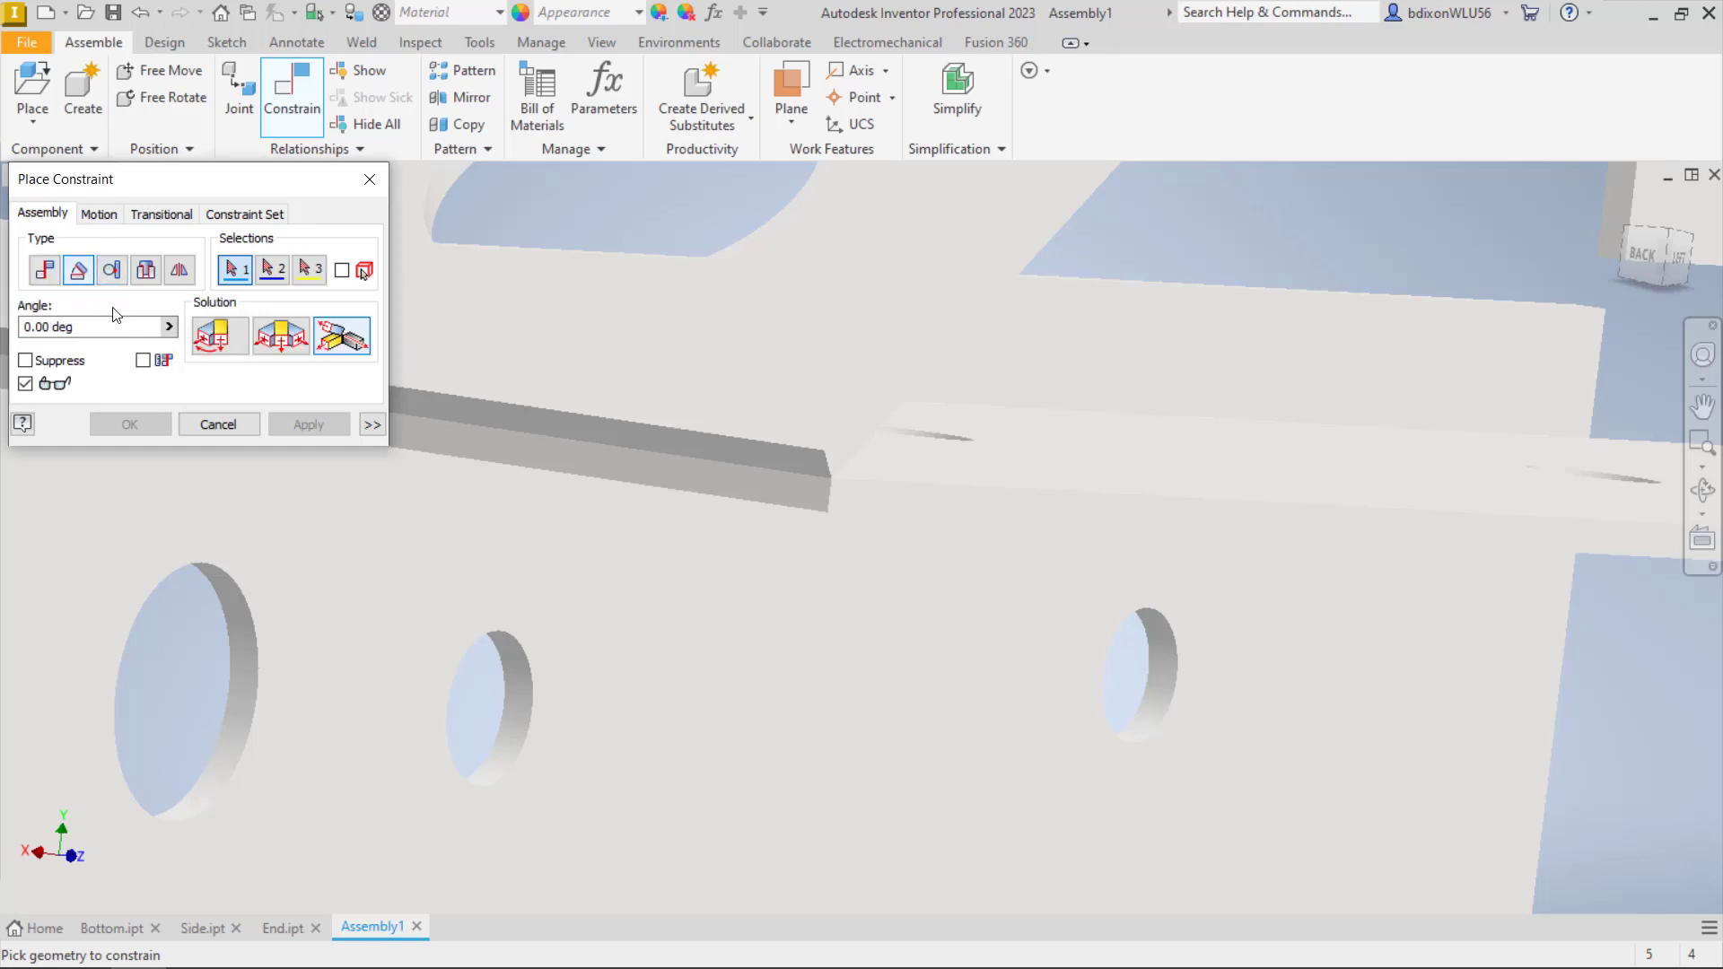
click(220, 339)
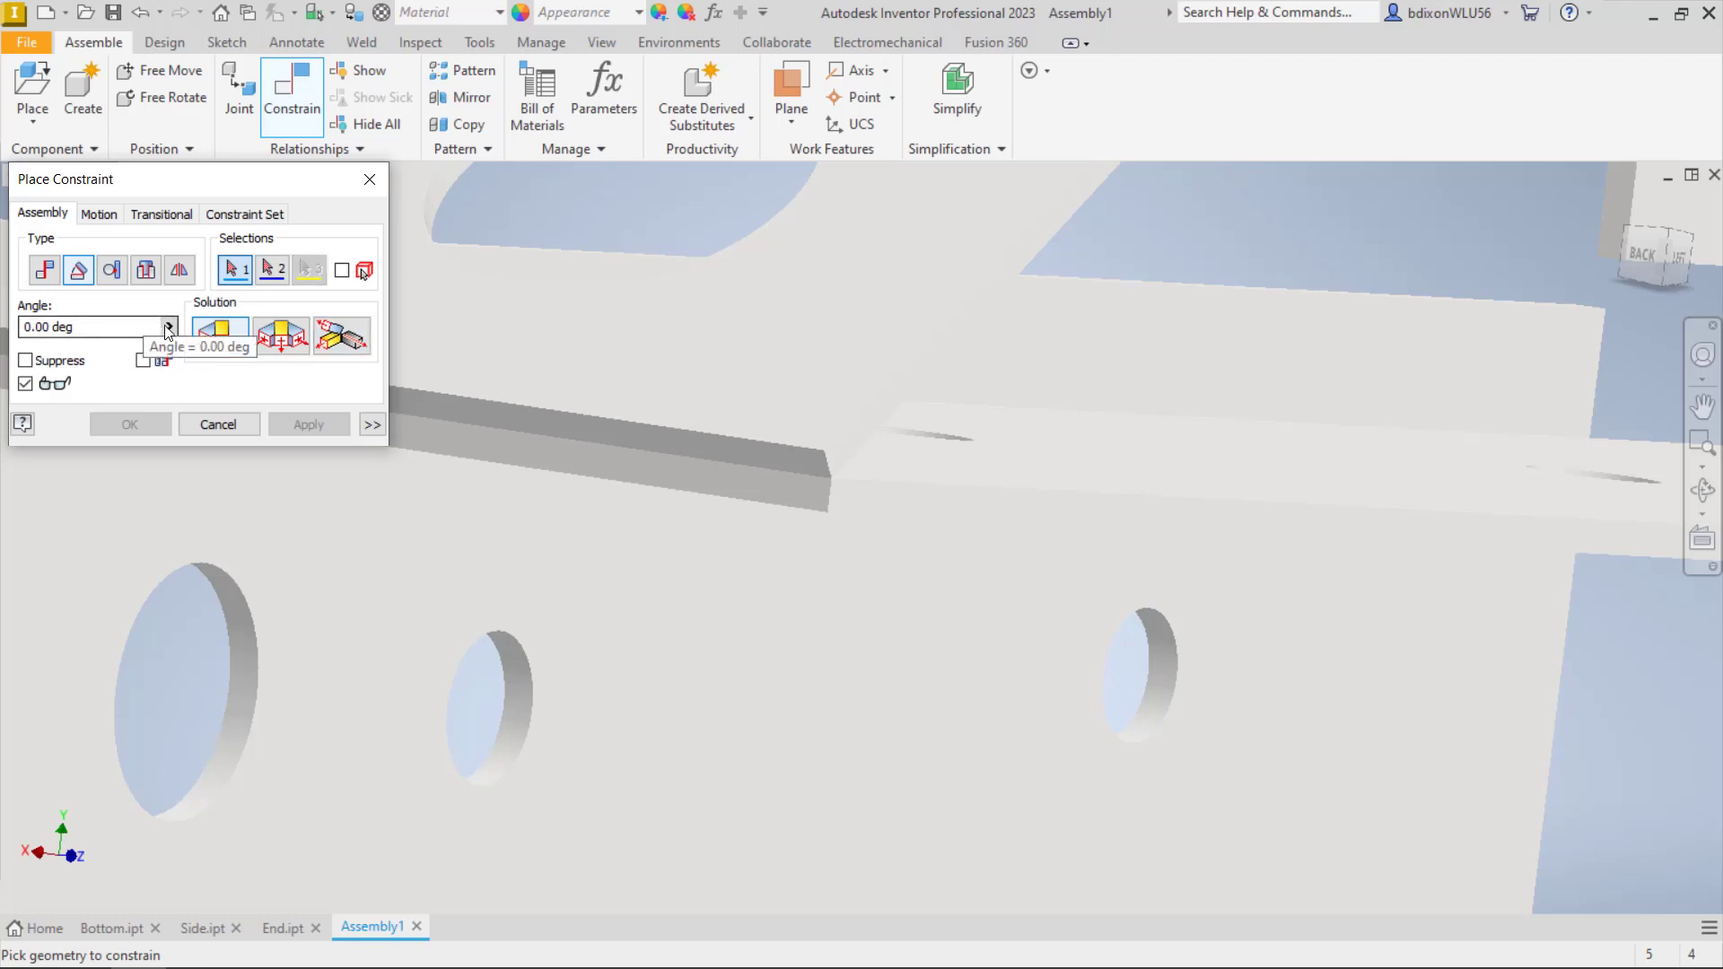
click(167, 329)
click(126, 328)
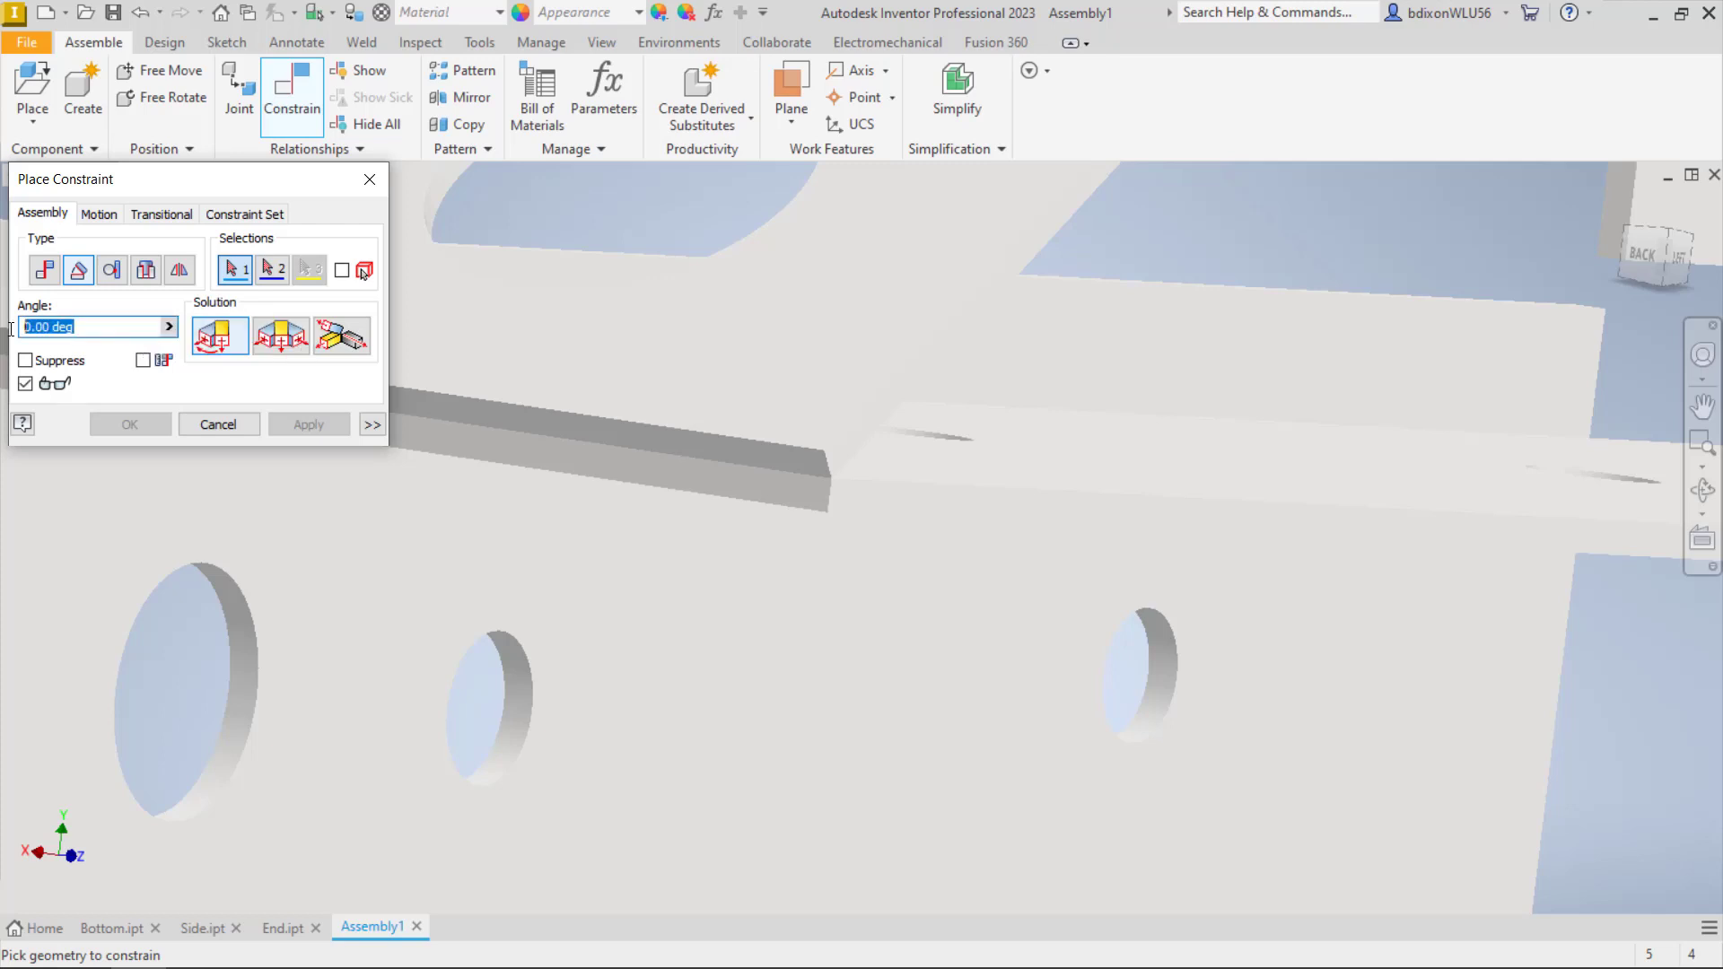
text(90)
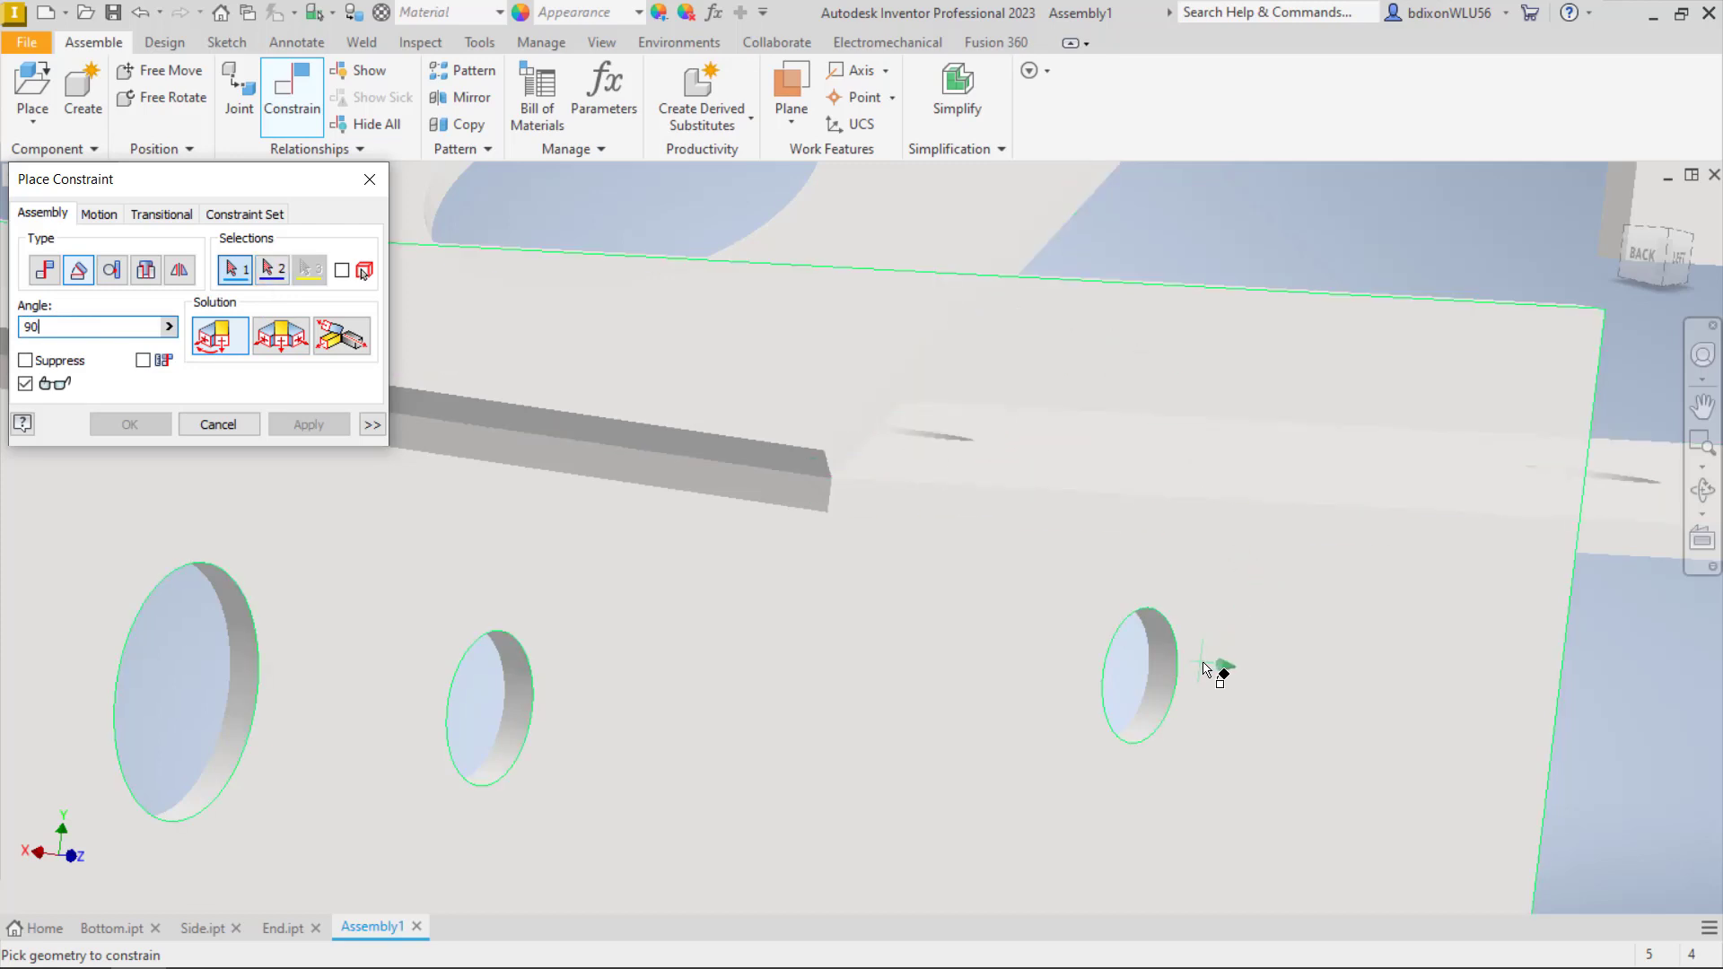
shift+middle_drag(1230, 658, 1203, 677)
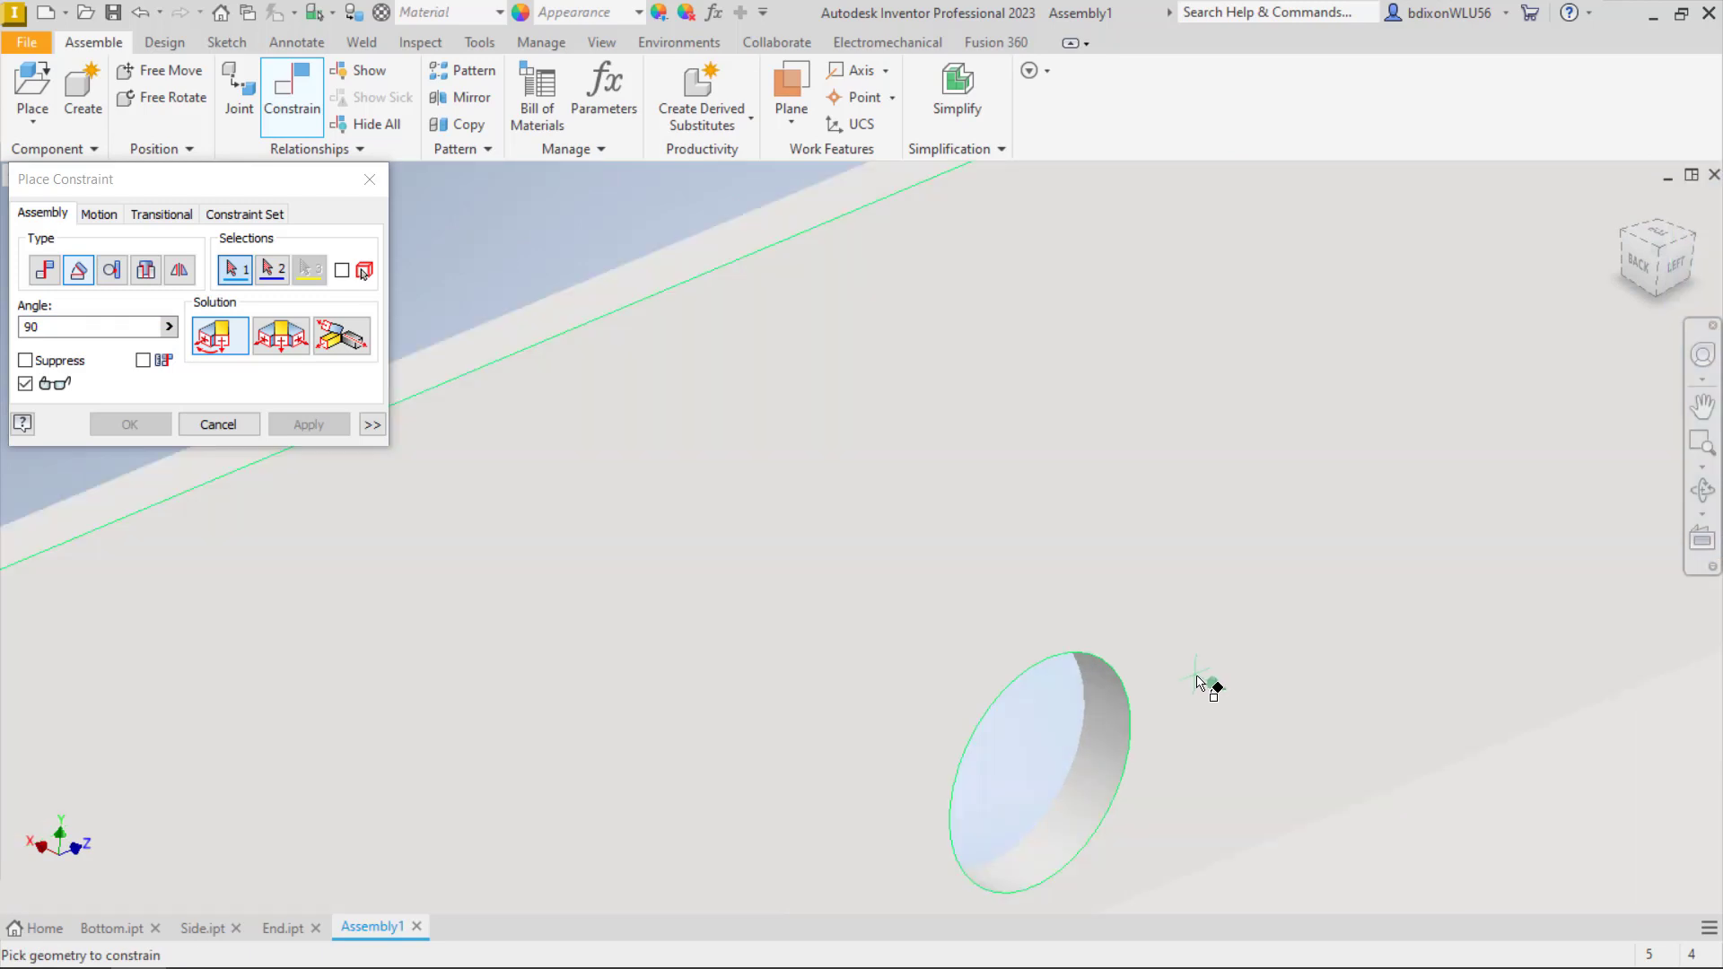
scroll(1203, 691, up, 5)
shift+middle_drag(1226, 770, 1517, 731)
scroll(1468, 715, up, 5)
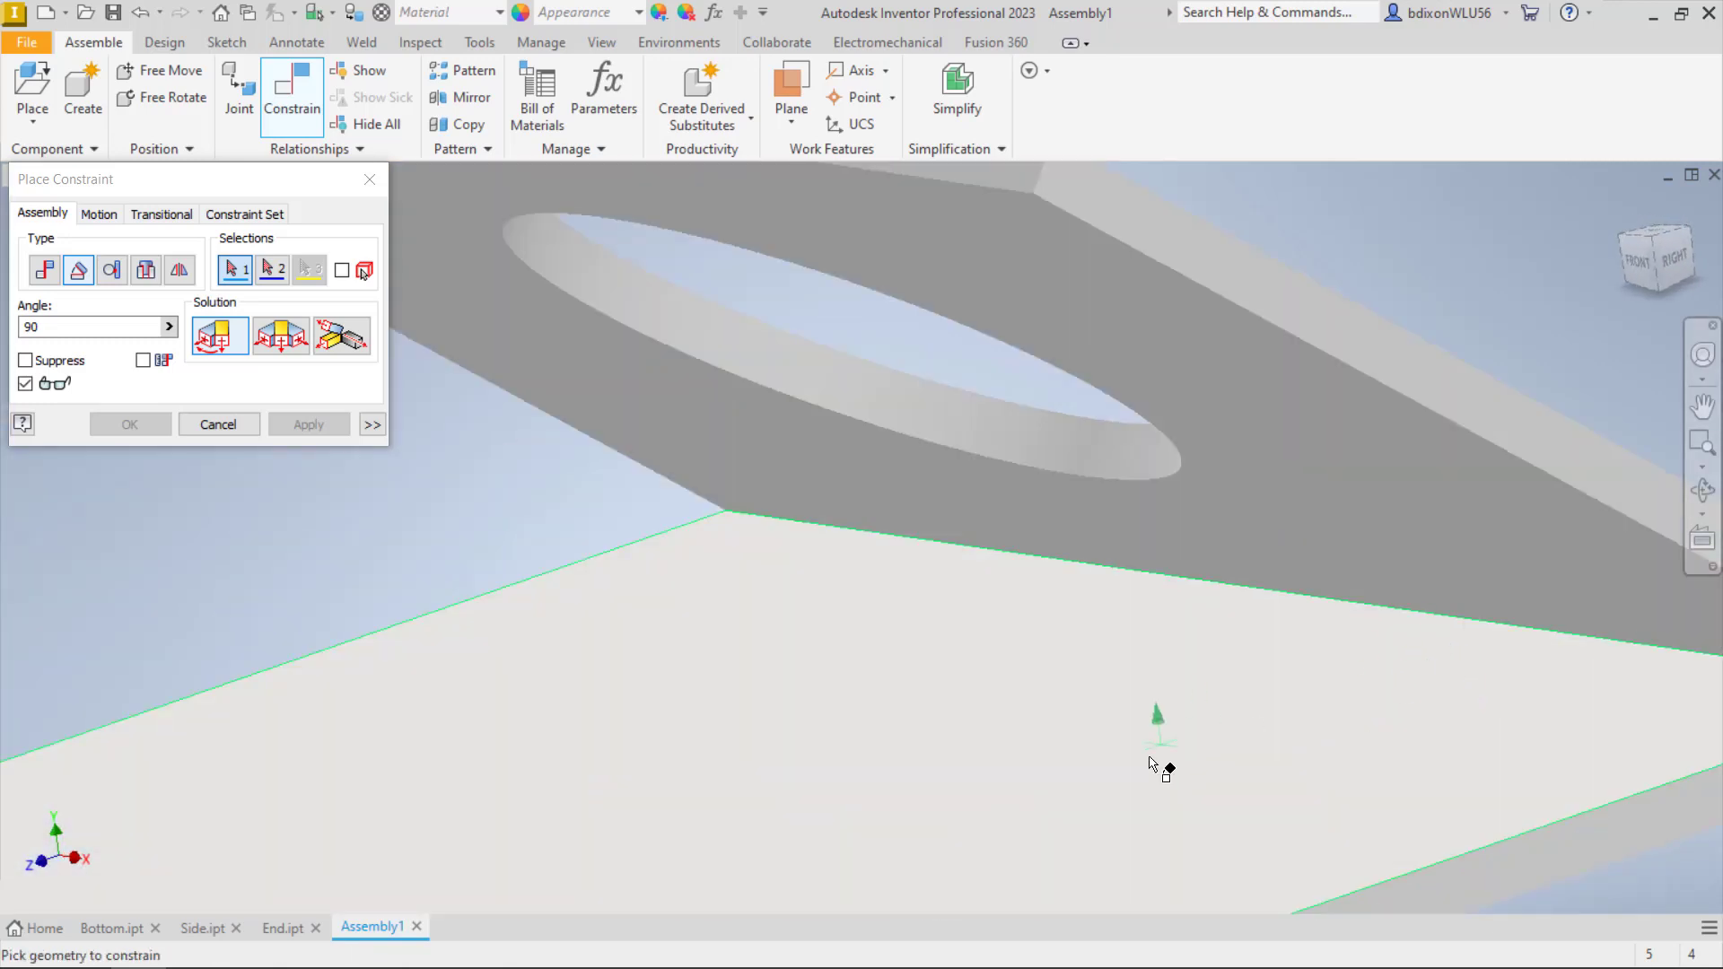
click(1249, 777)
click(1446, 530)
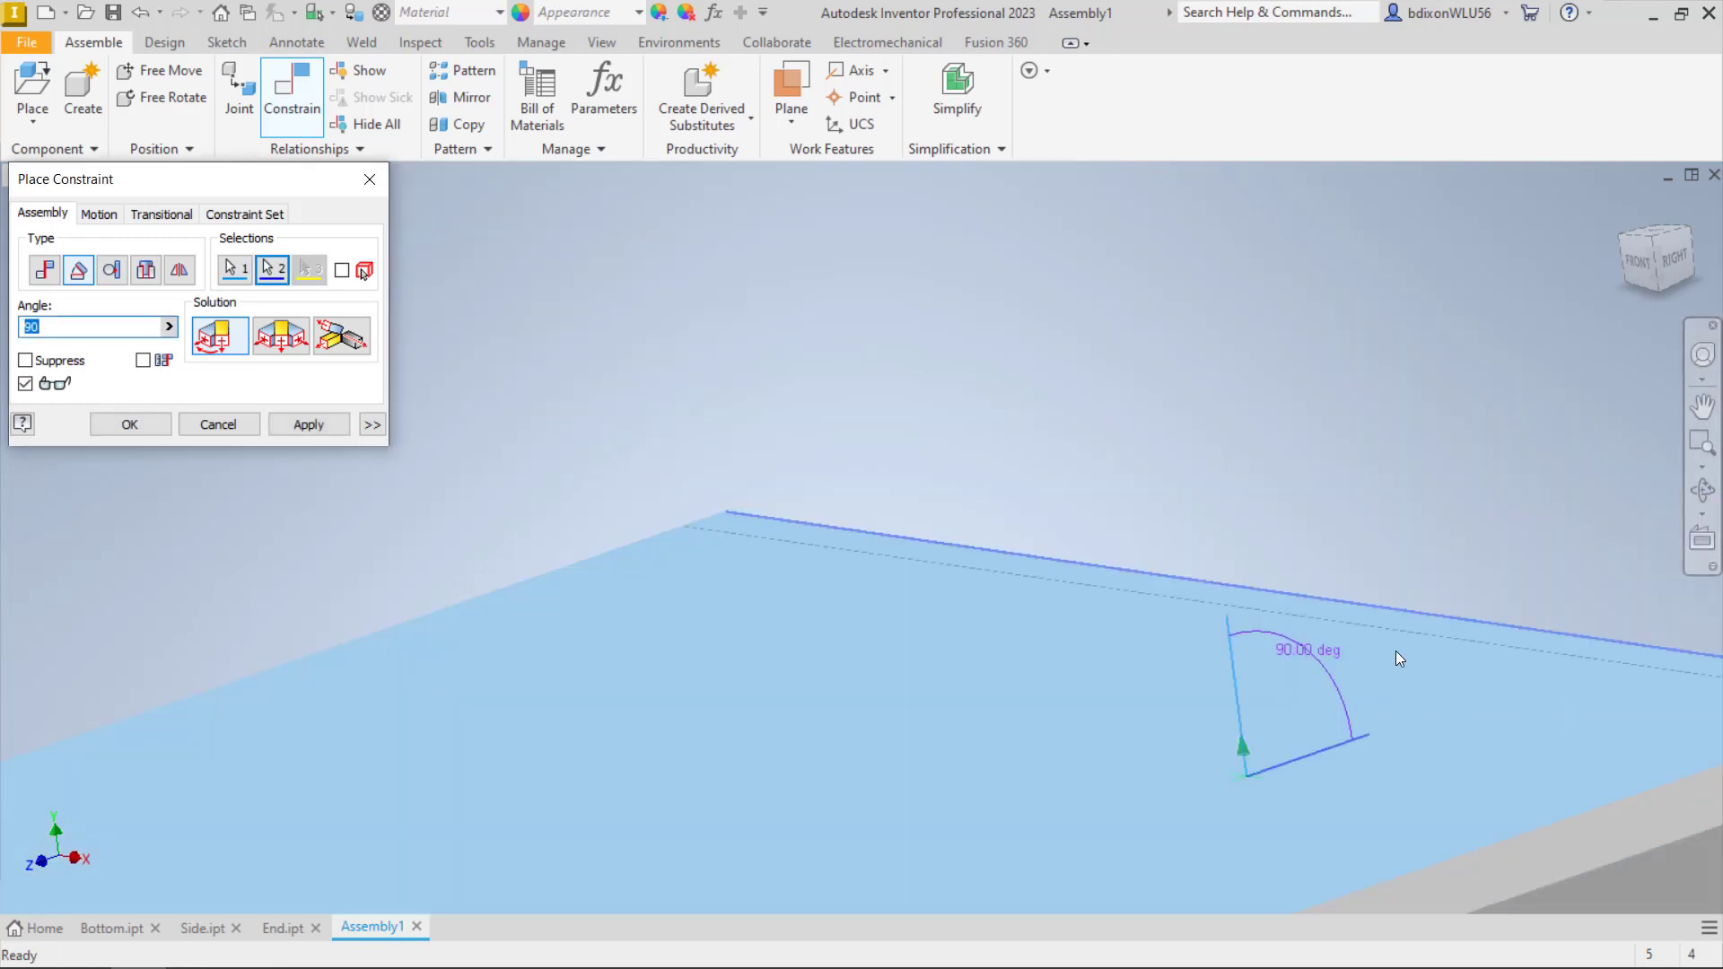
scroll(1396, 649, down, 5)
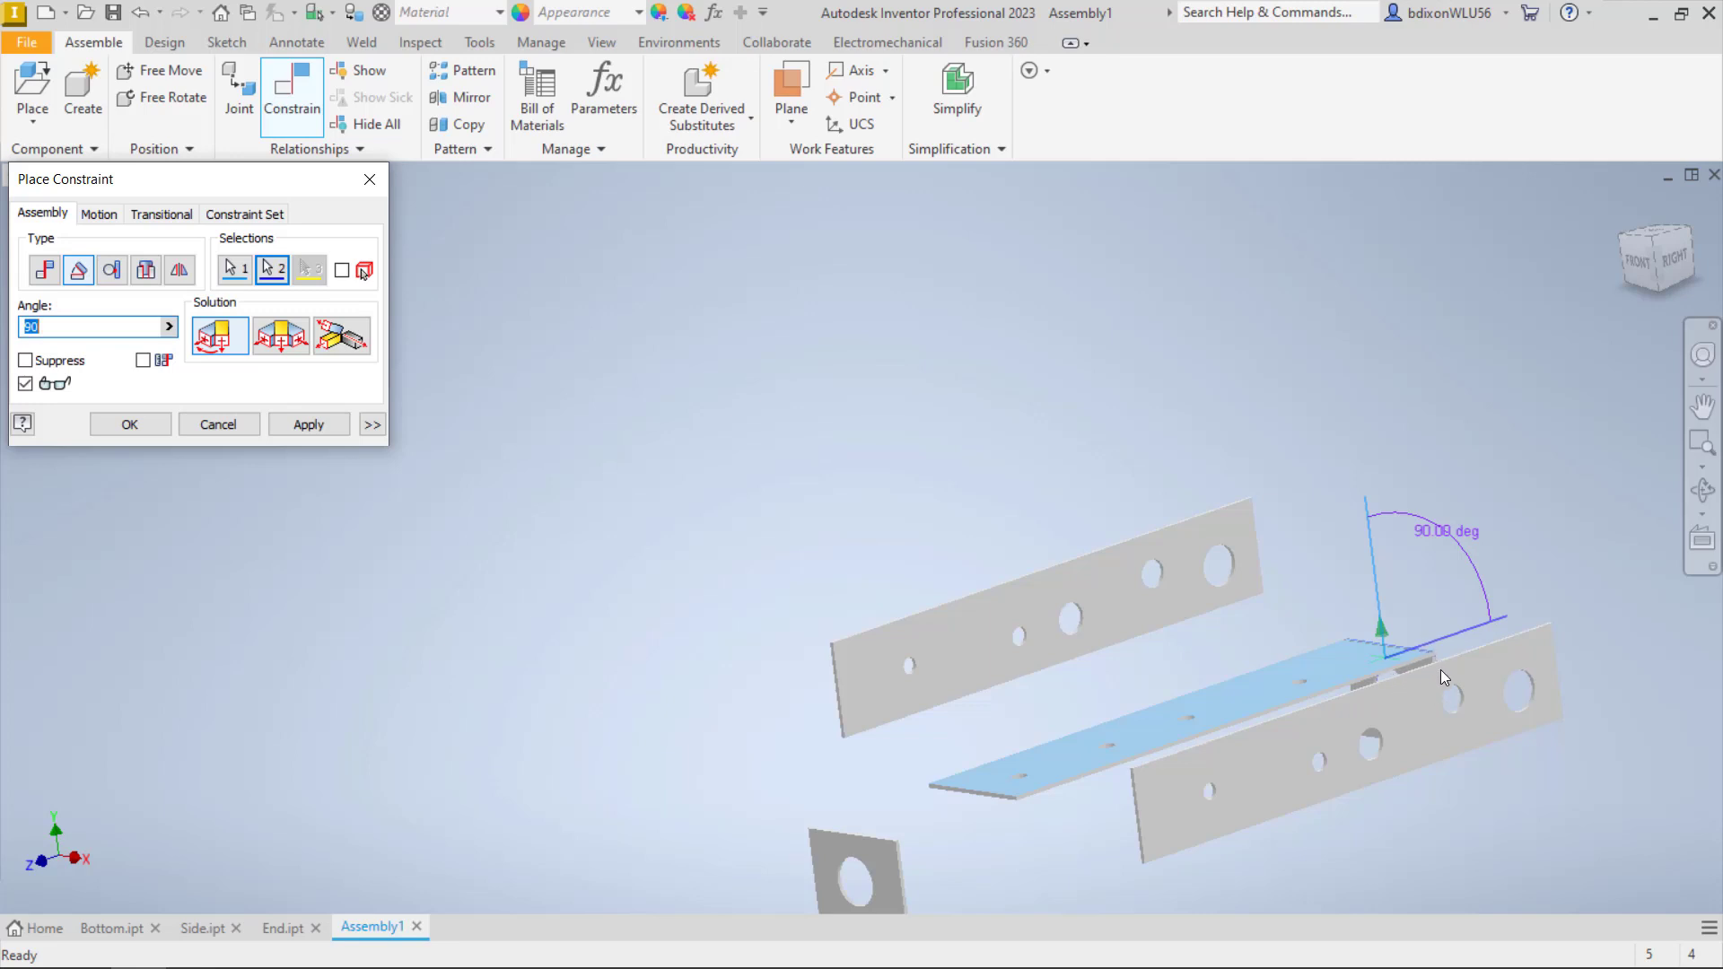
shift+middle_drag(1440, 670, 1409, 692)
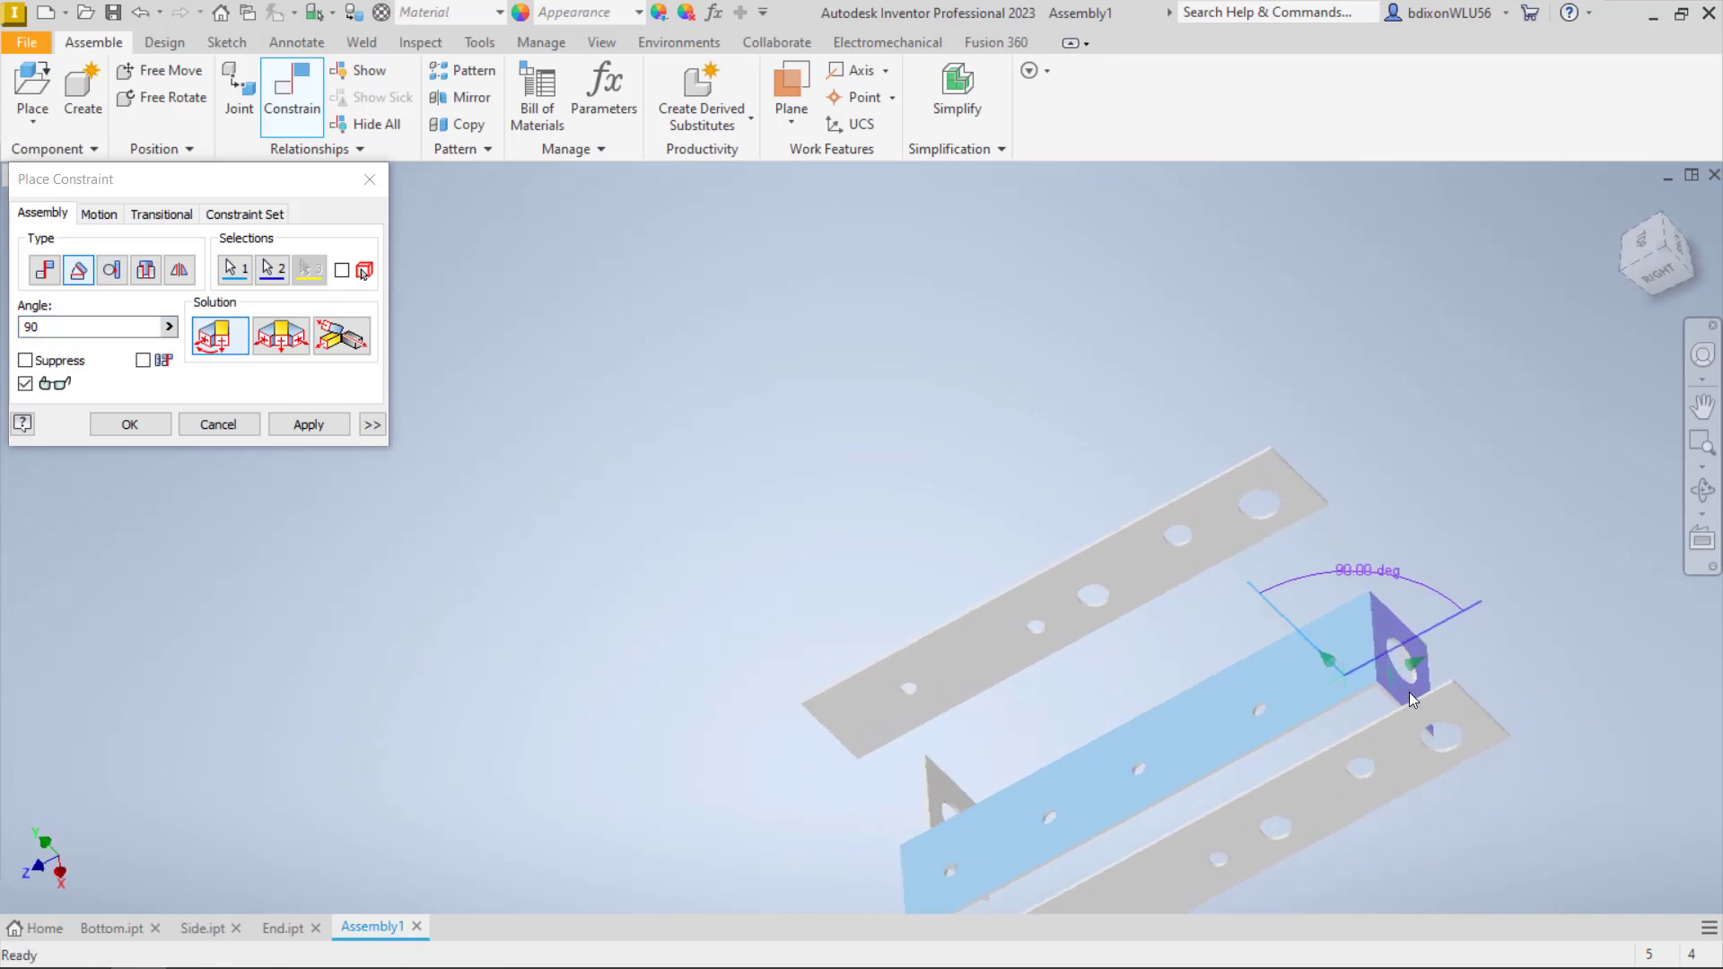
scroll(1409, 692, up, 6)
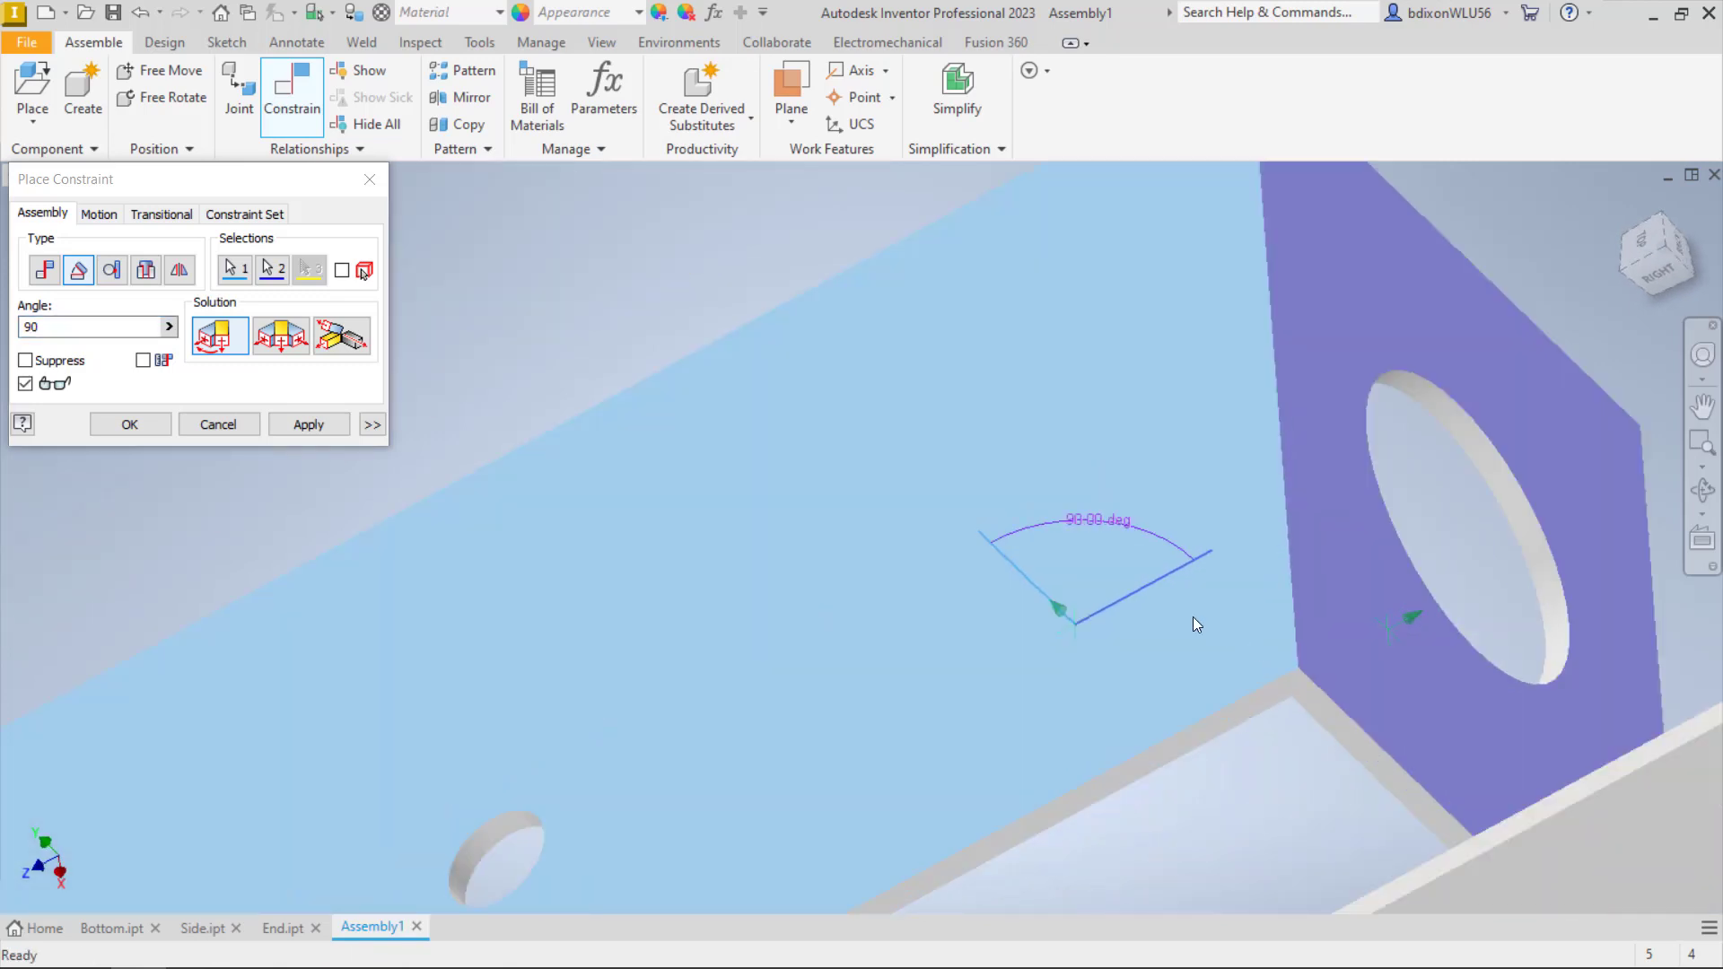
click(219, 423)
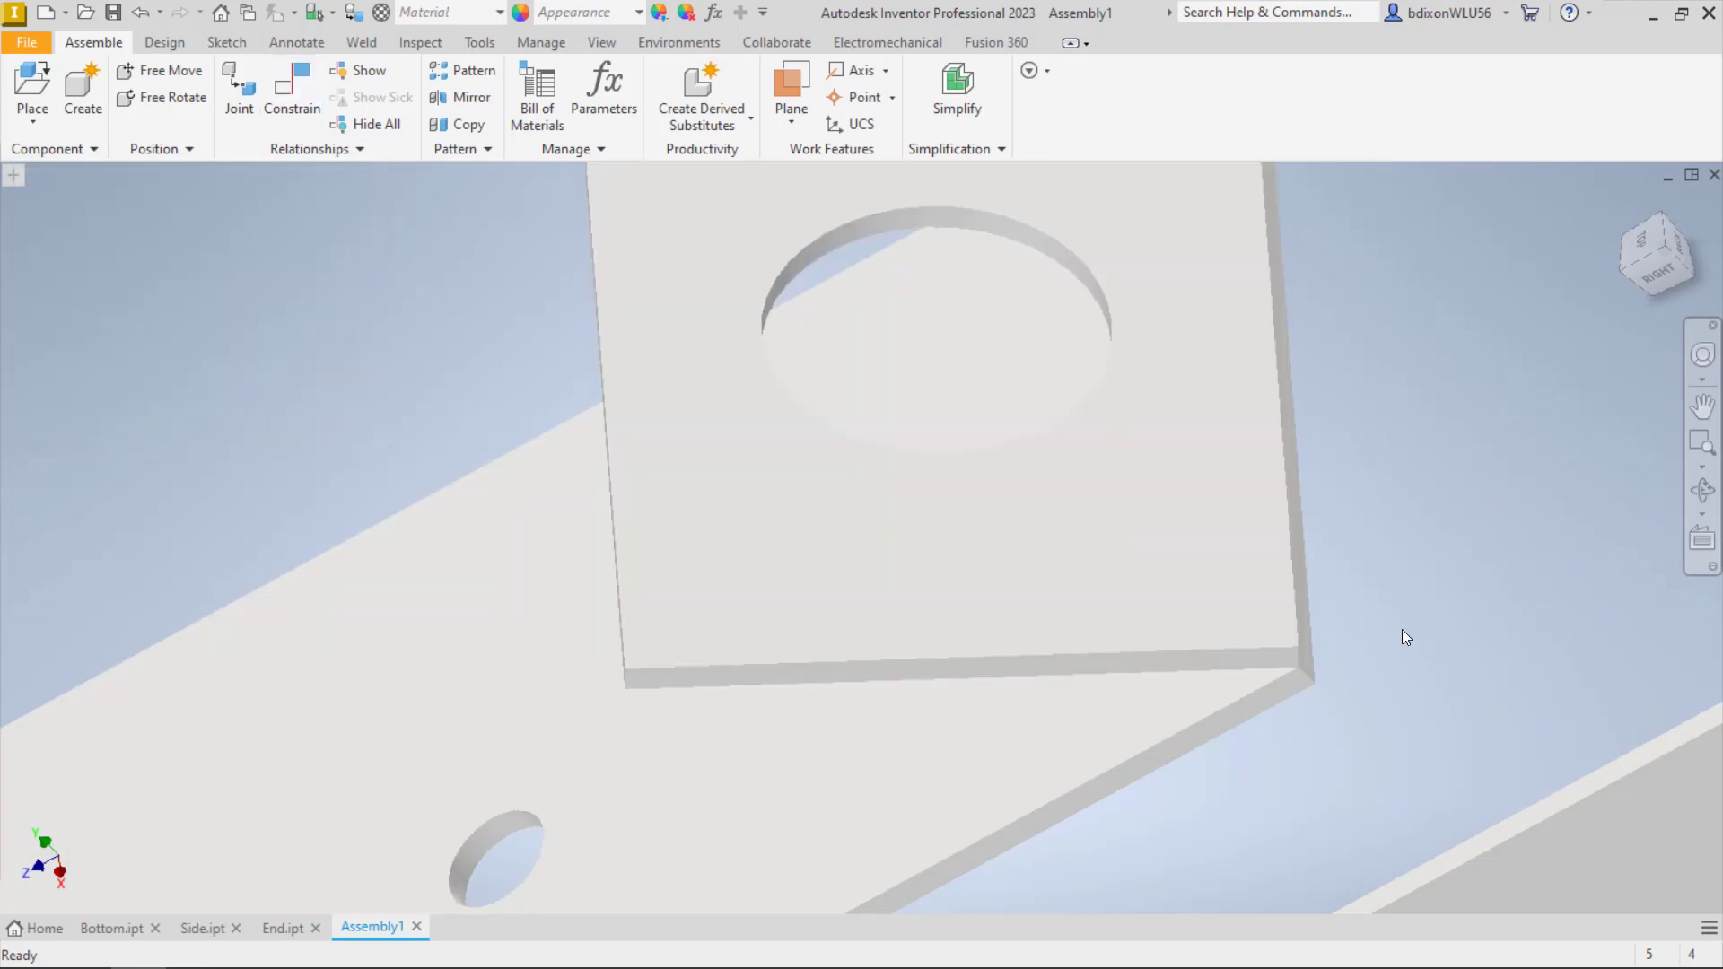
Add a 90 deg directed angle constraint between the far end plate's lower edge and the bottom plate's long edge
mouse_move(1392, 638)
shift+middle_down()
mouse_move(1250, 685)
mouse_move(1364, 589)
shift+middle_up()
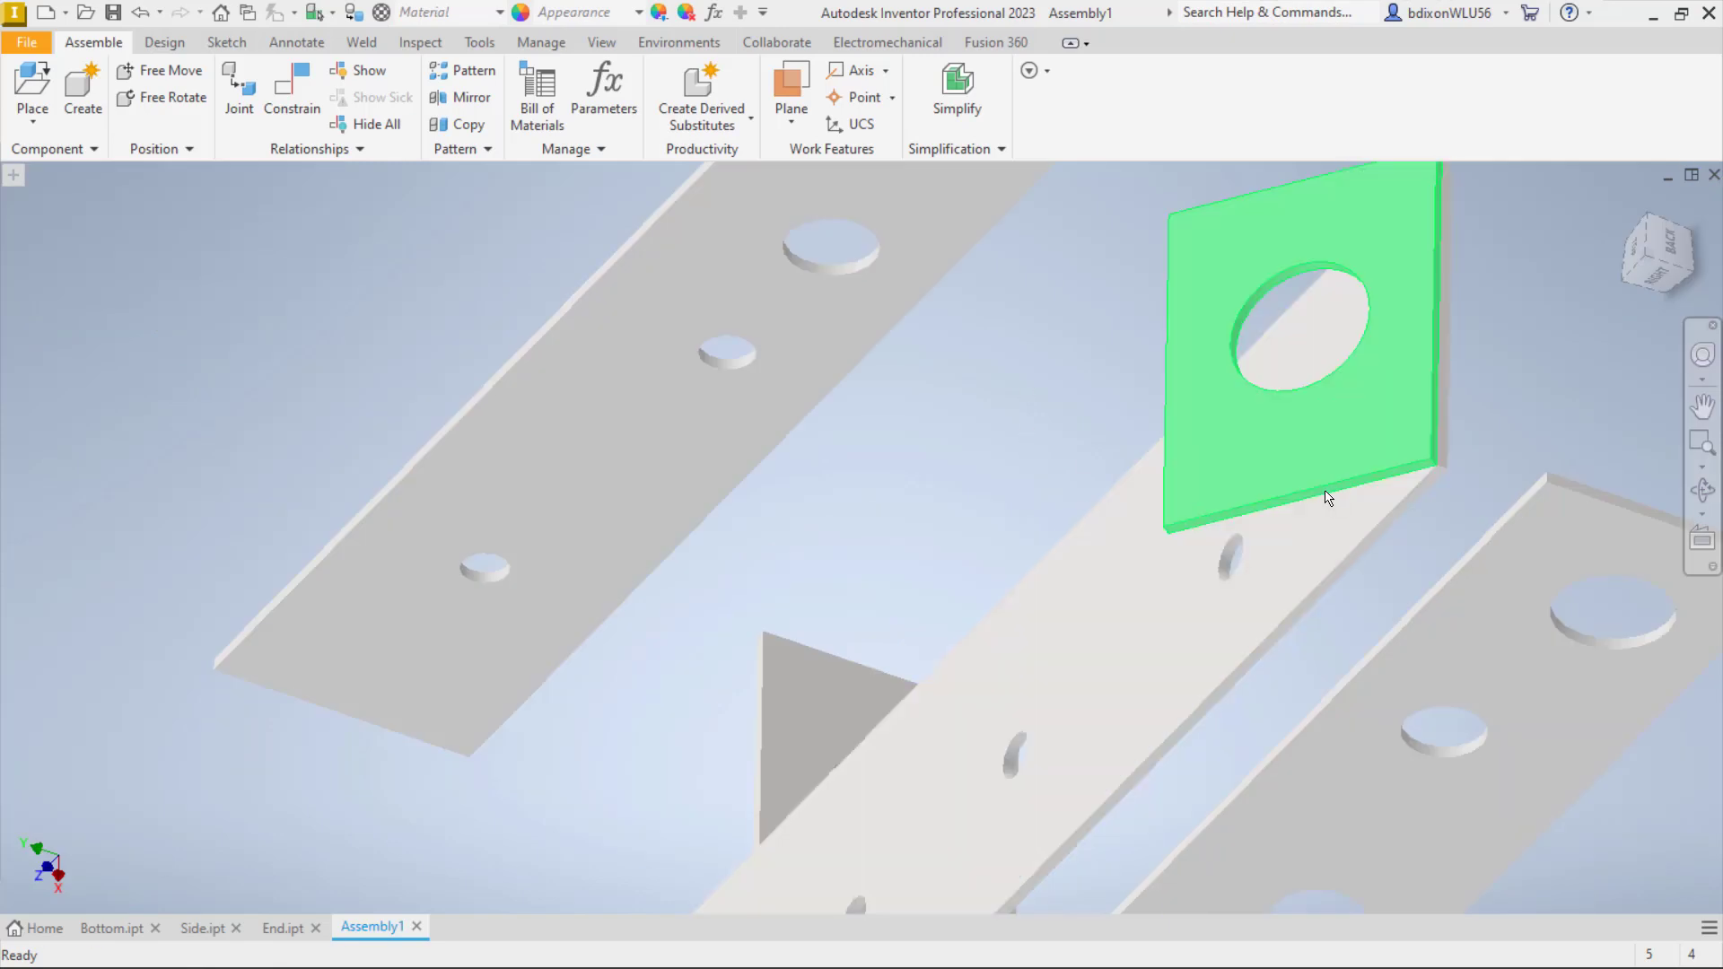
click(293, 100)
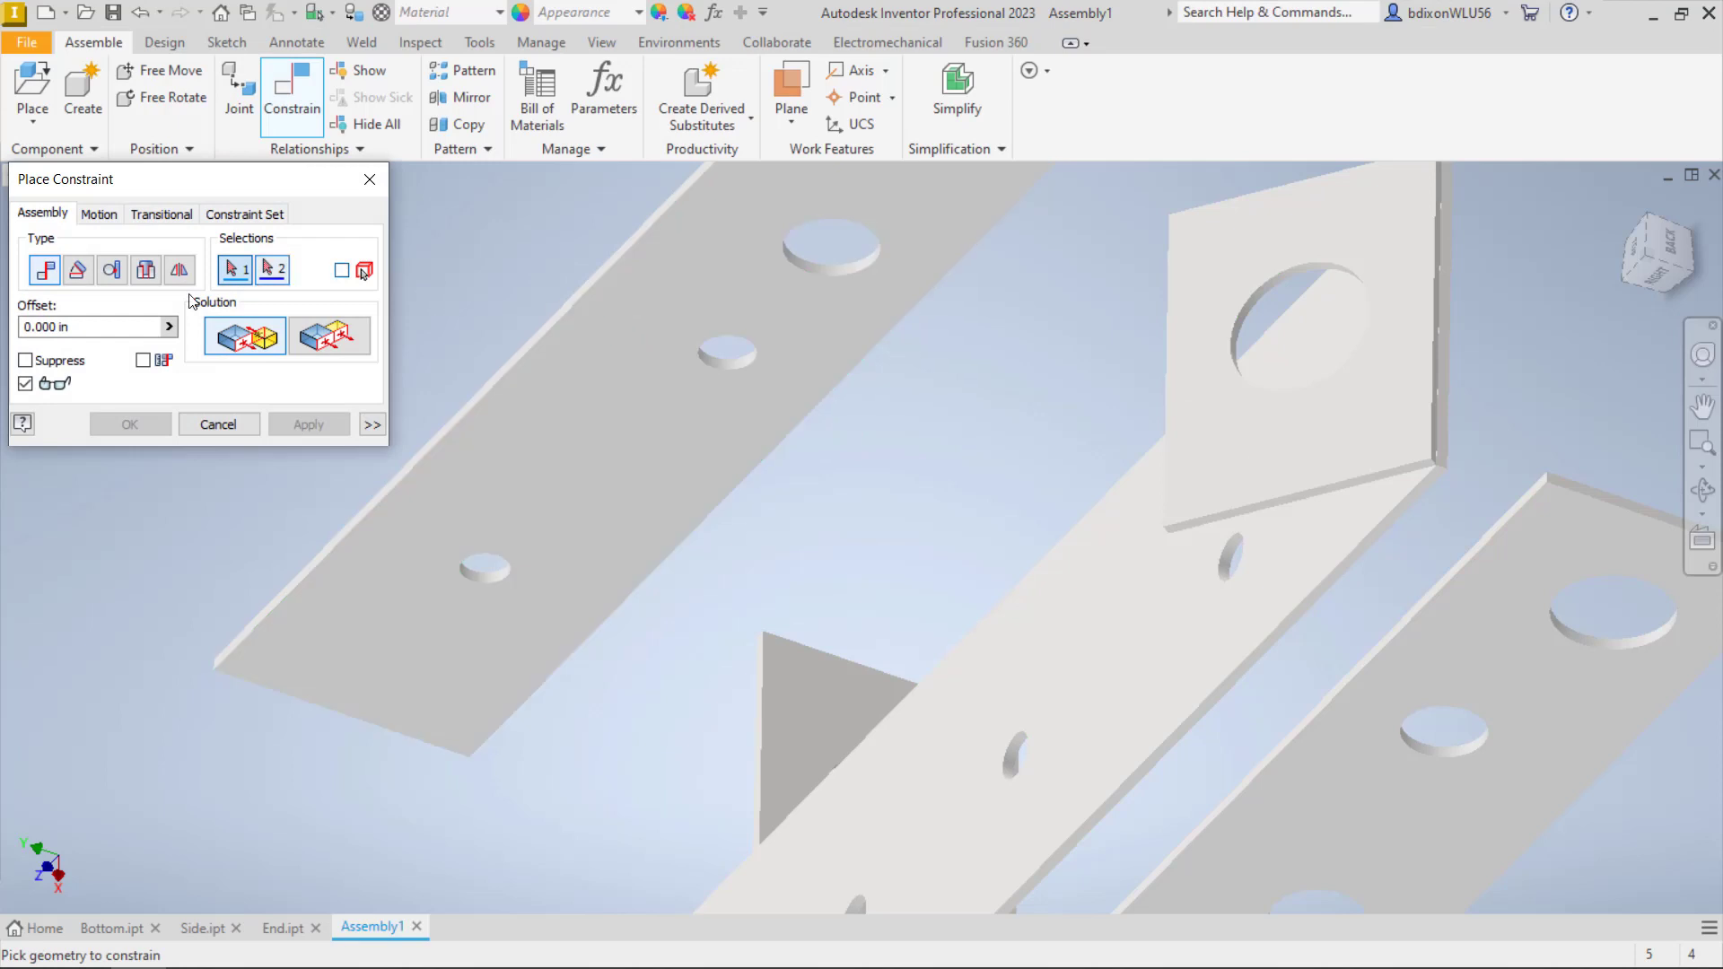
click(78, 269)
drag(76, 327, 2, 330)
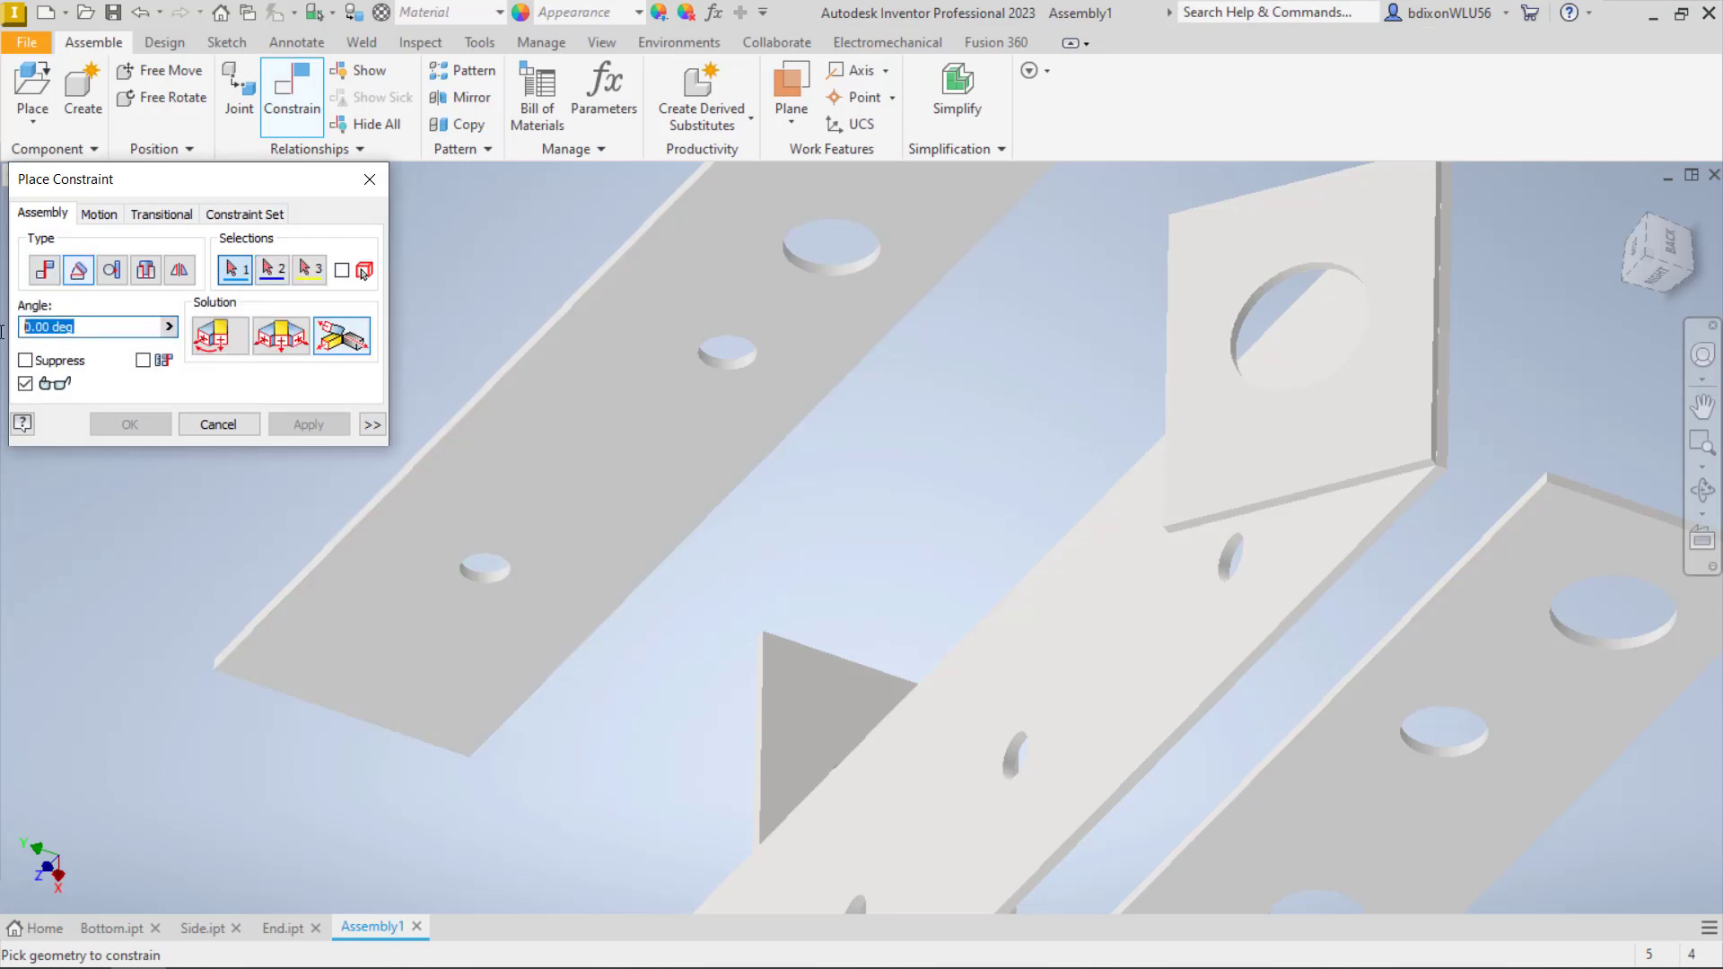
text(90)
click(218, 334)
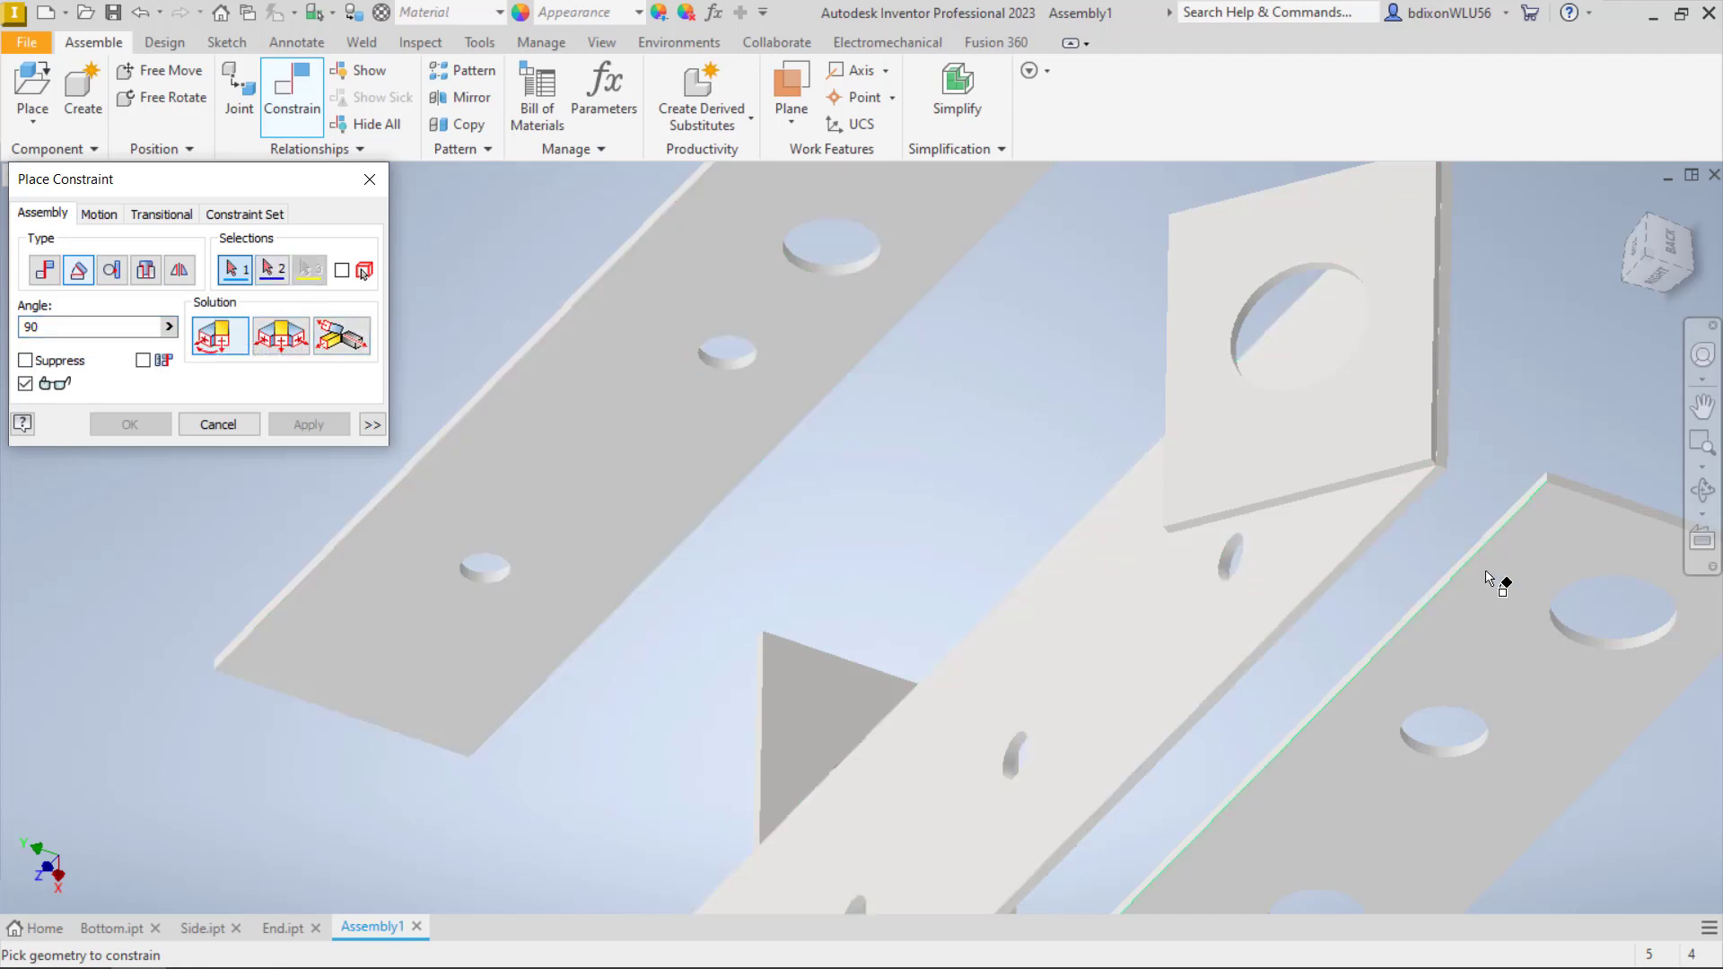
click(1386, 491)
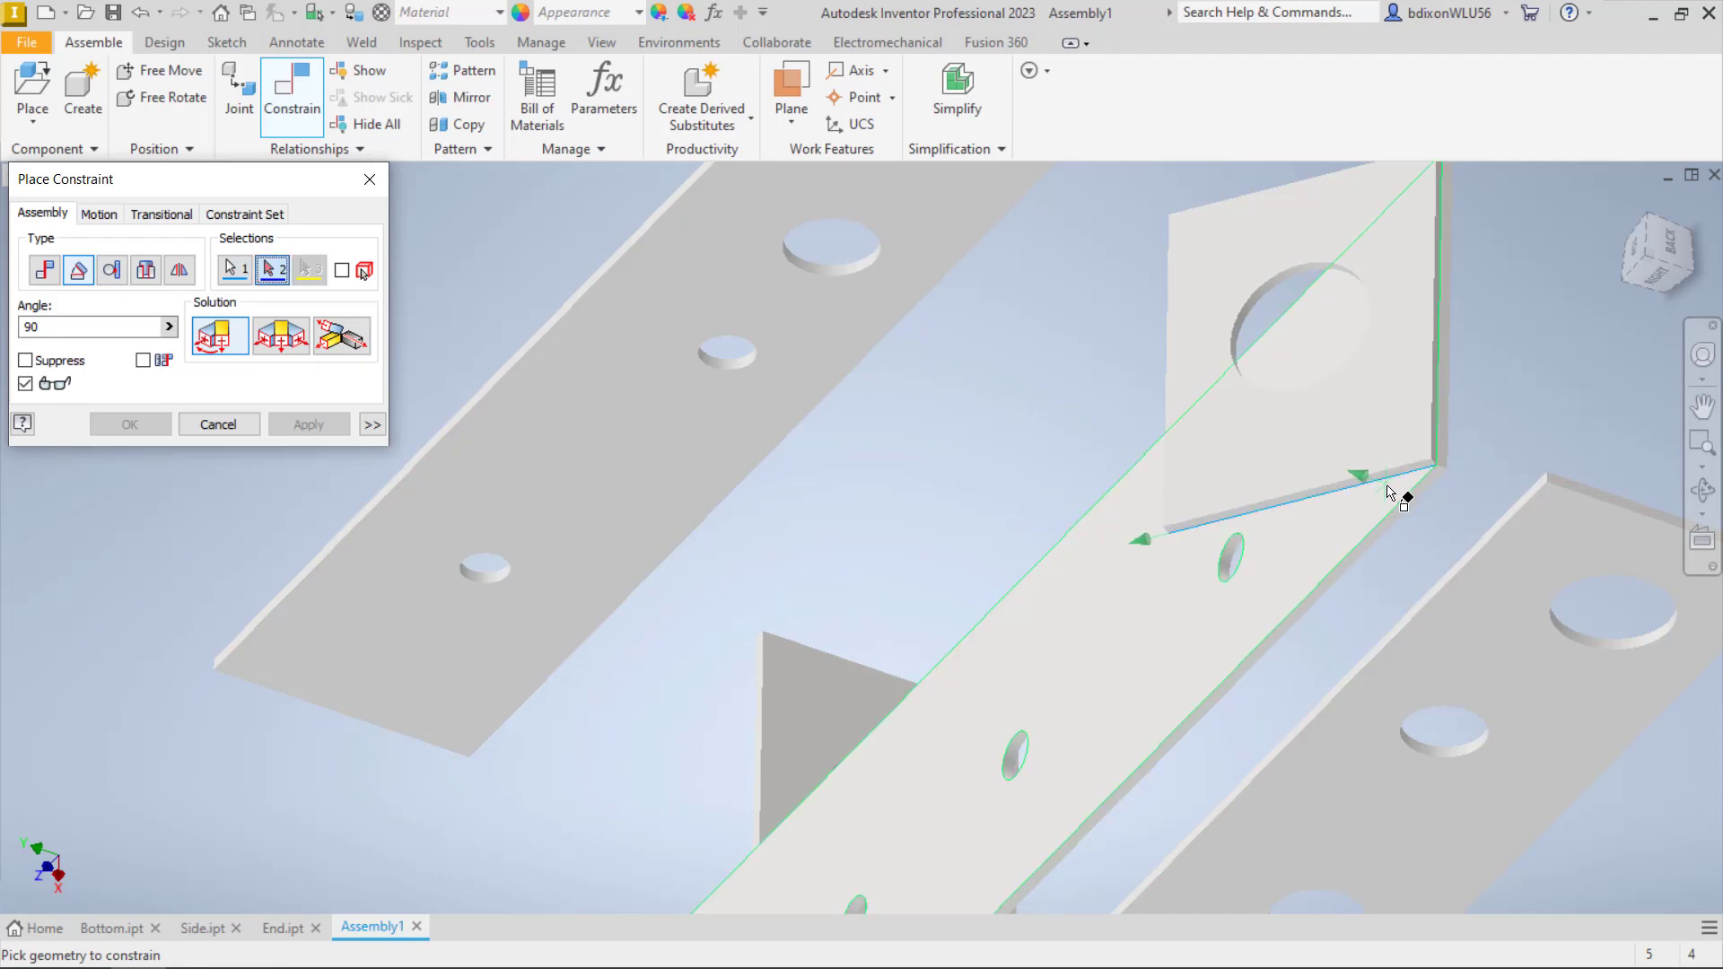
click(1392, 517)
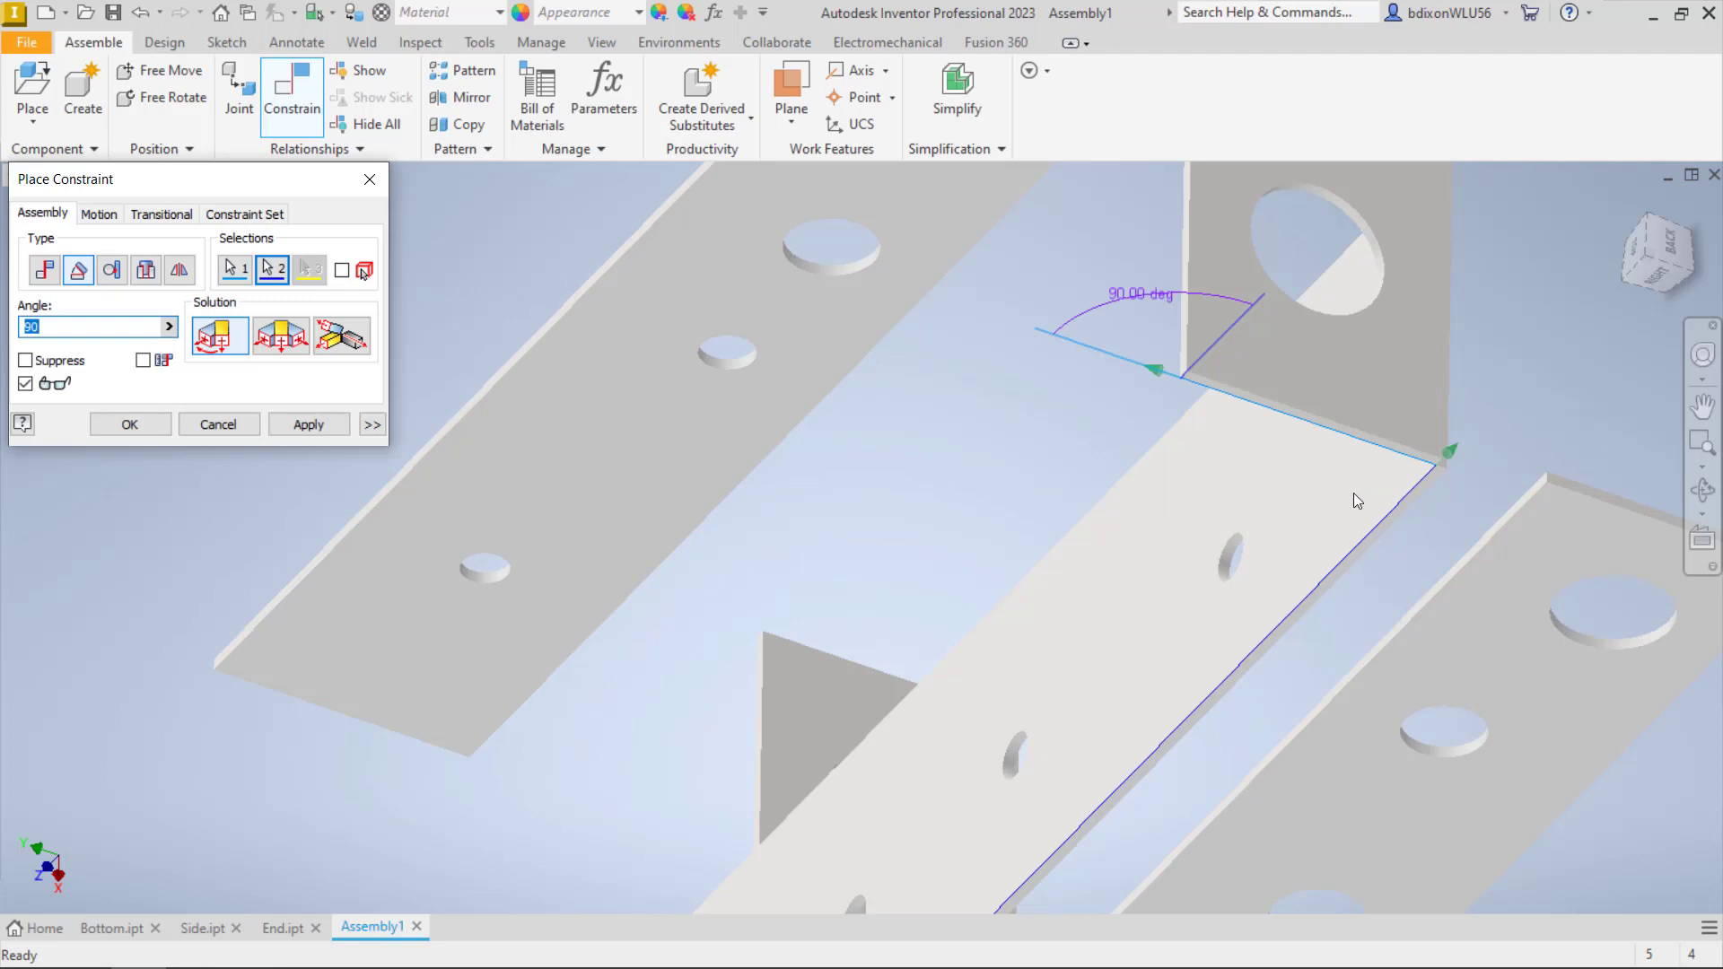
click(144, 422)
scroll(1346, 476, down, 5)
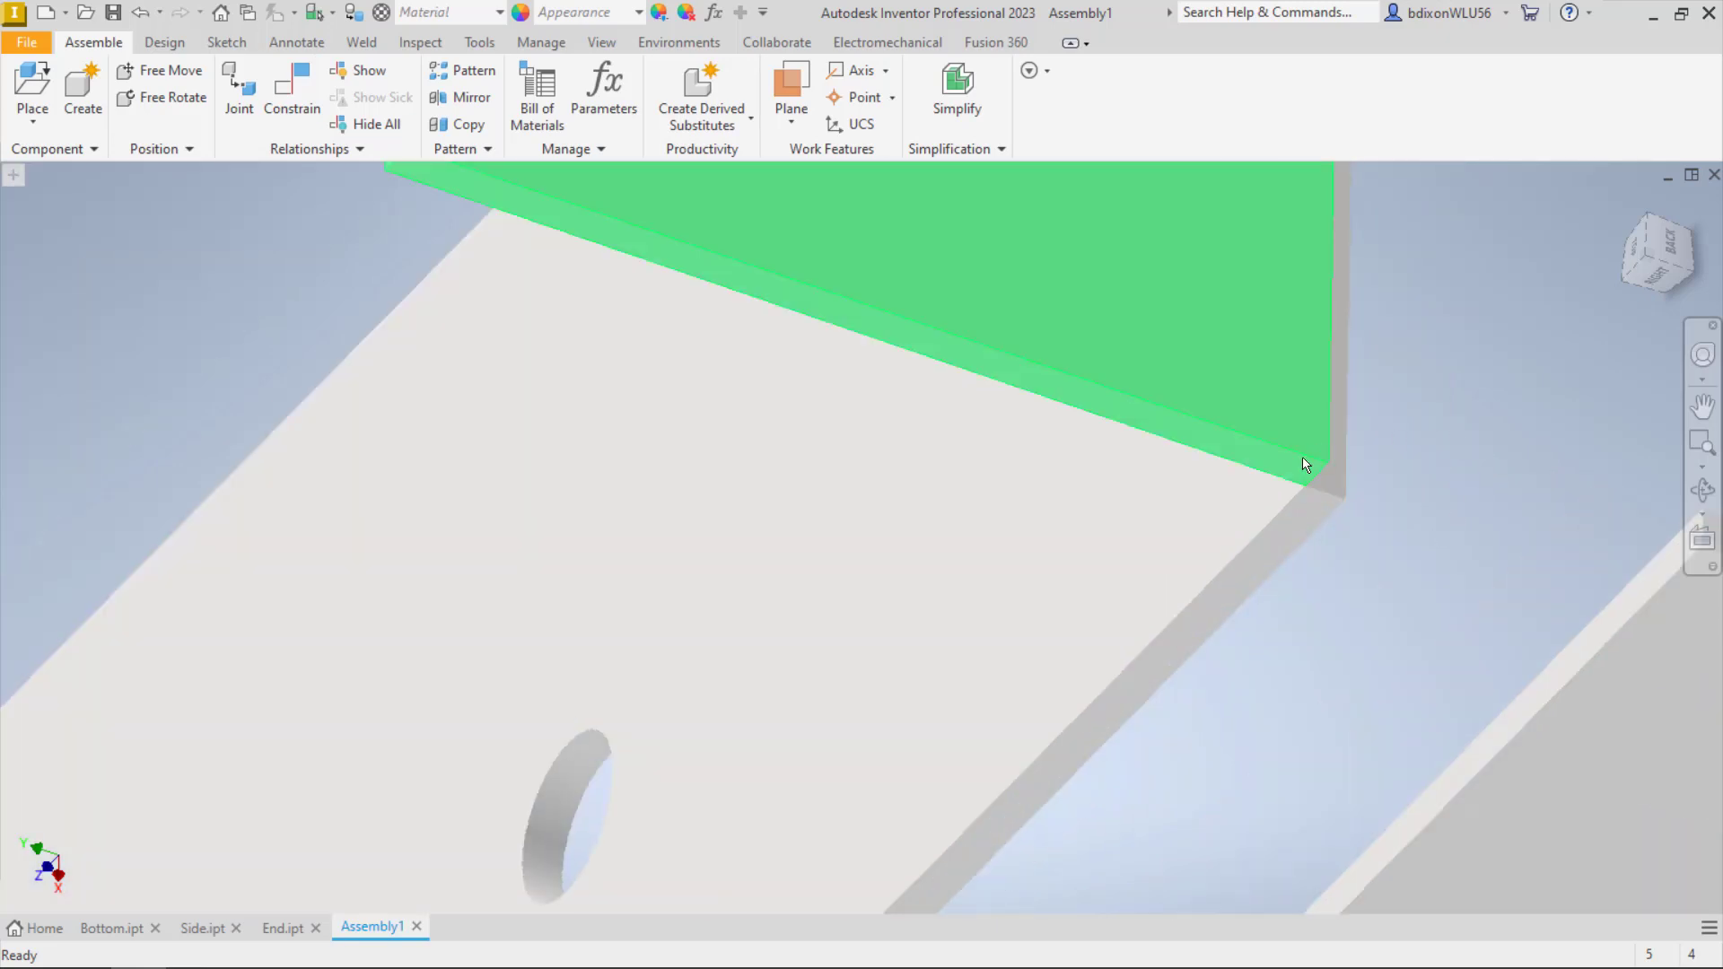
scroll(1243, 516, up, 5)
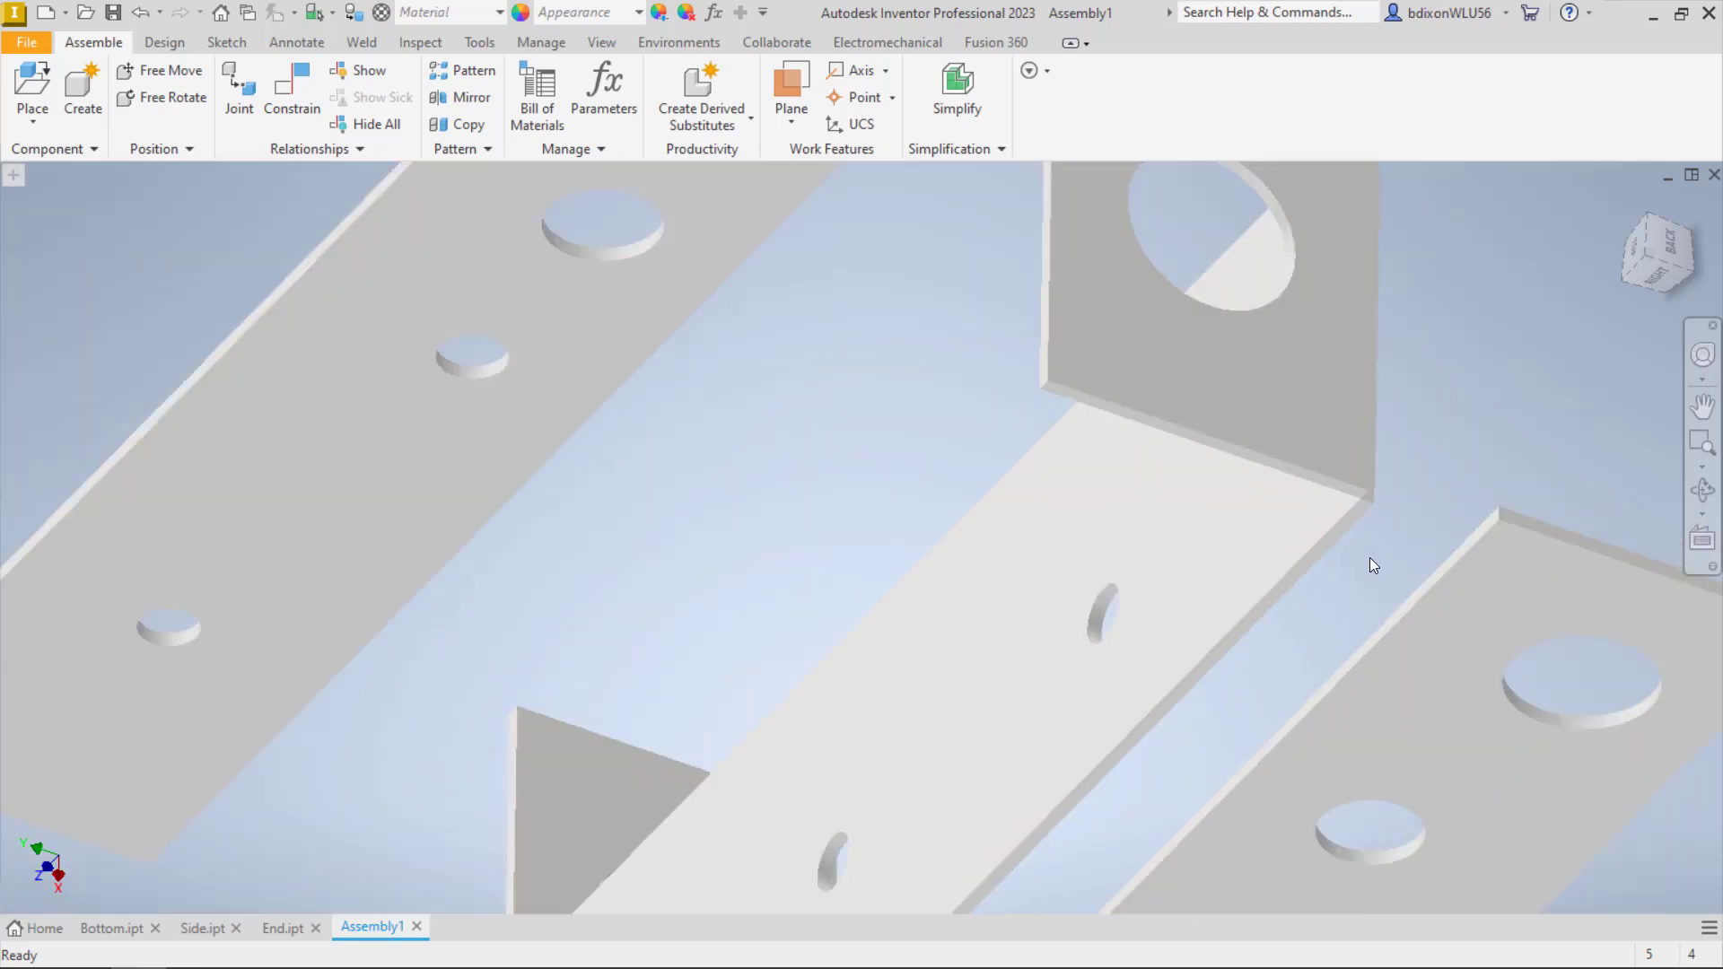
Move the loose end plate off the bottom plate to just beyond its near short end
shift+middle_drag(1280, 664, 1327, 623)
scroll(1254, 655, down, 5)
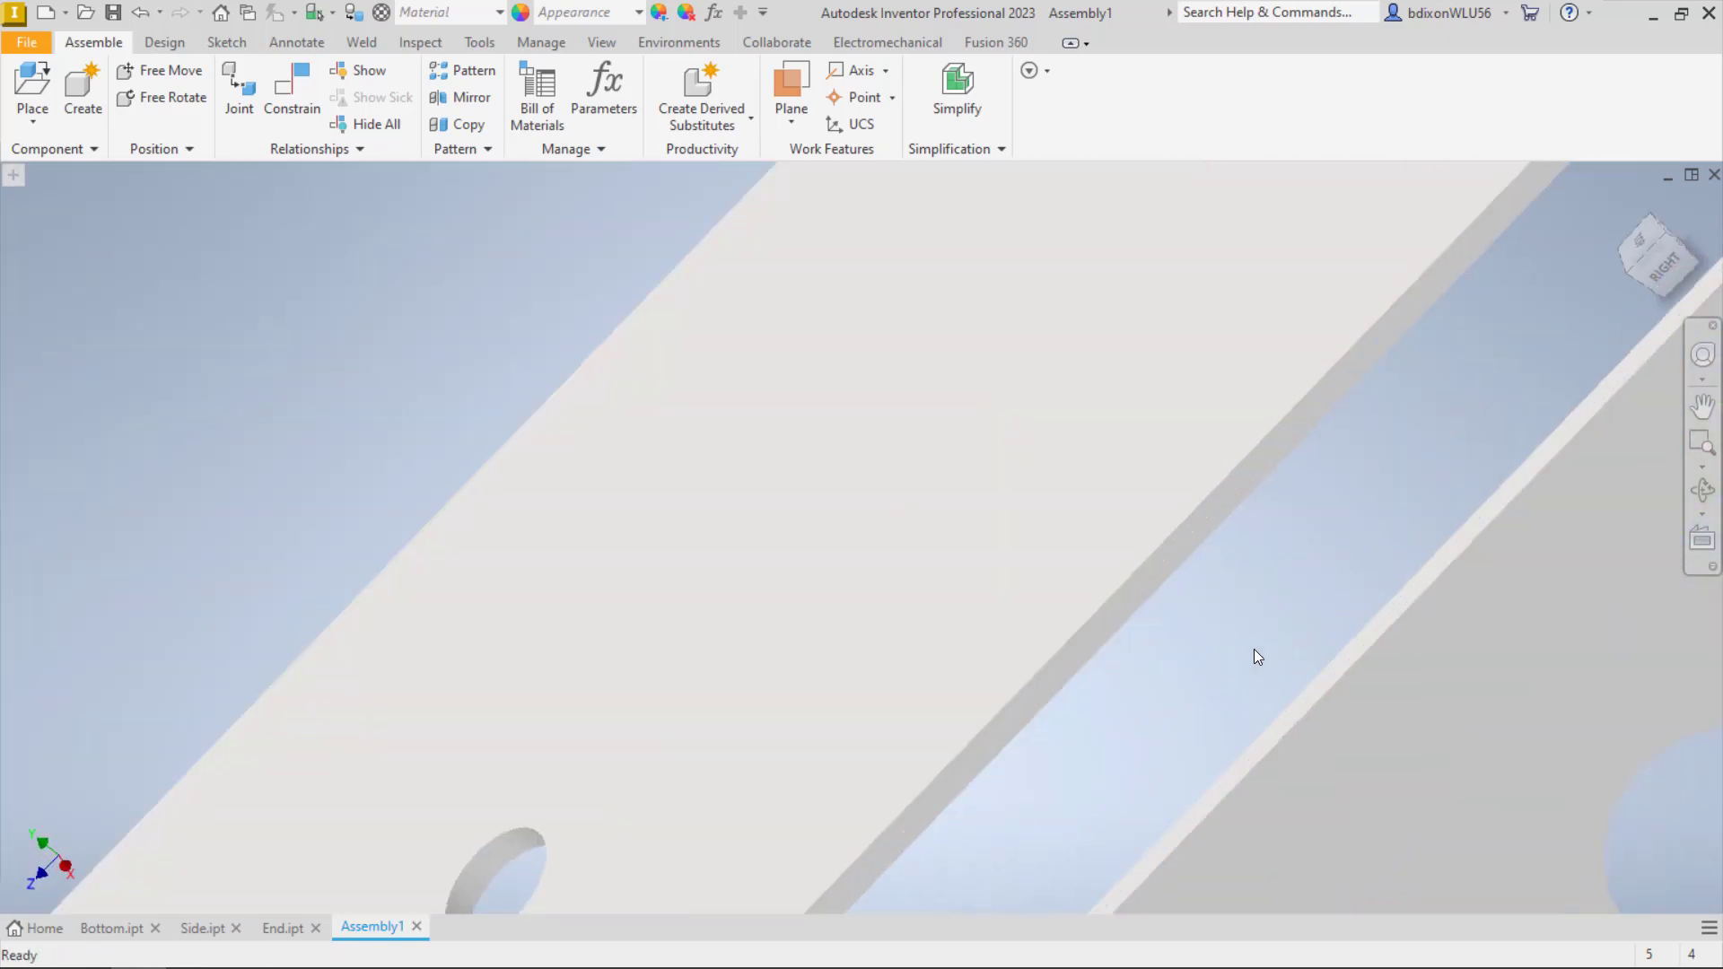
scroll(1427, 569, up, 5)
shift+middle_drag(1060, 822, 1266, 722)
drag(1164, 806, 1314, 557)
shift+middle_drag(1405, 601, 1284, 610)
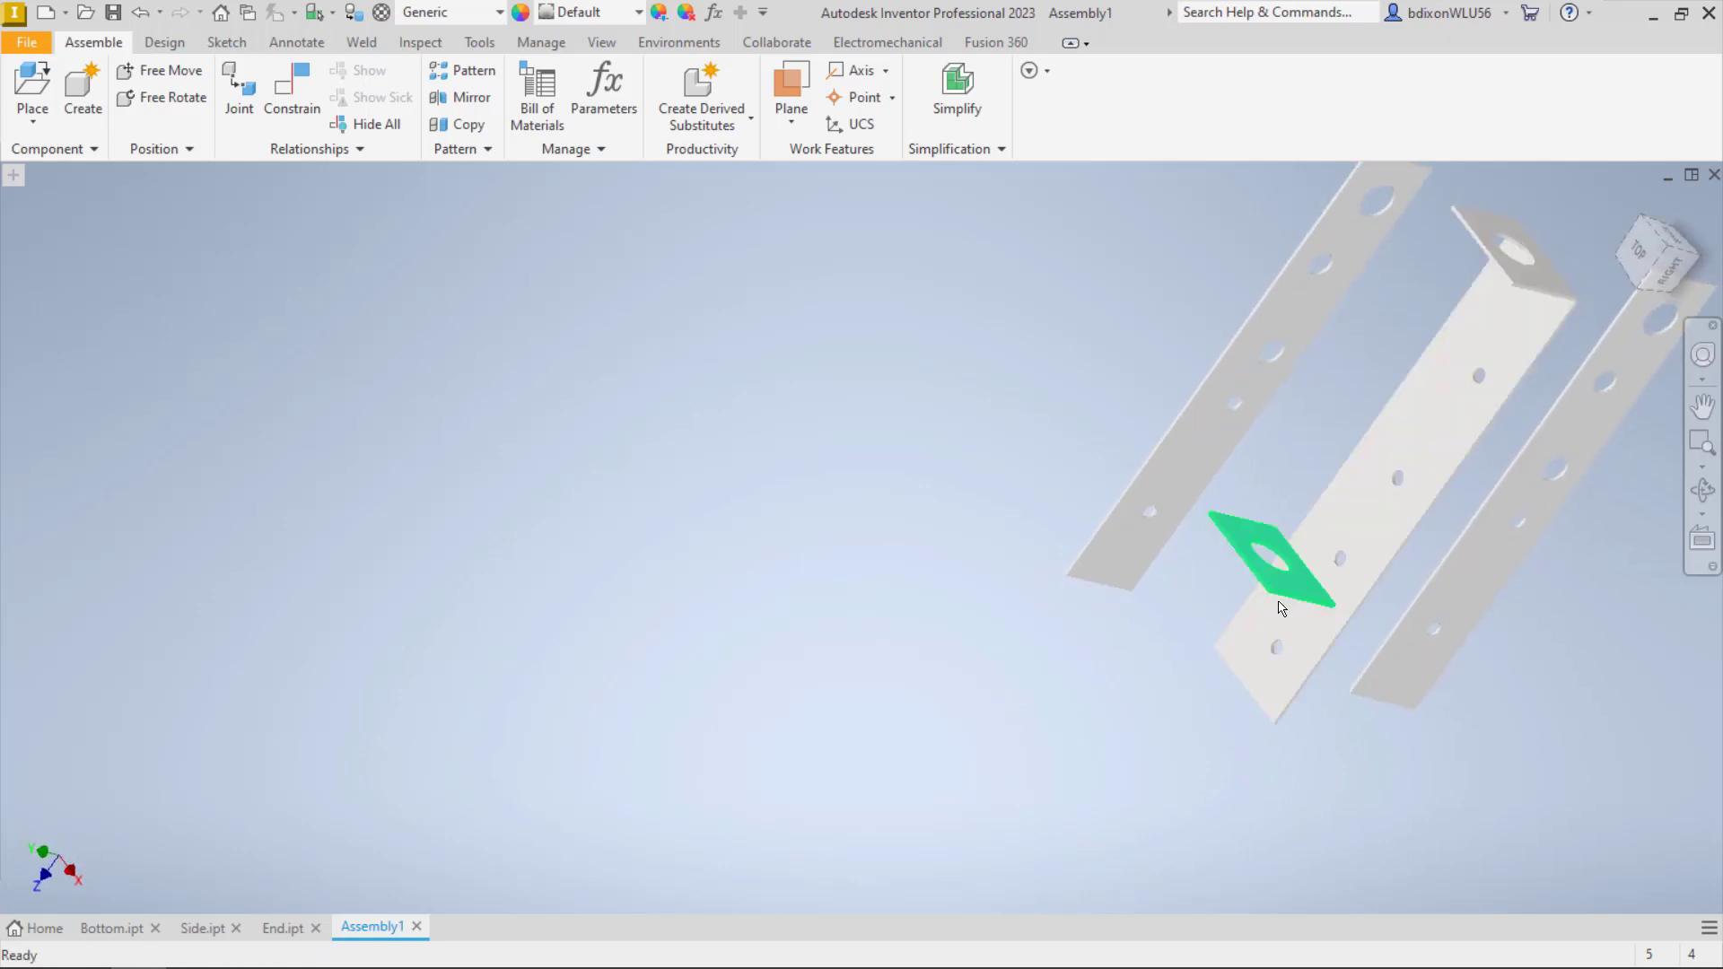
drag(1269, 556, 1293, 731)
scroll(1261, 734, up, 3)
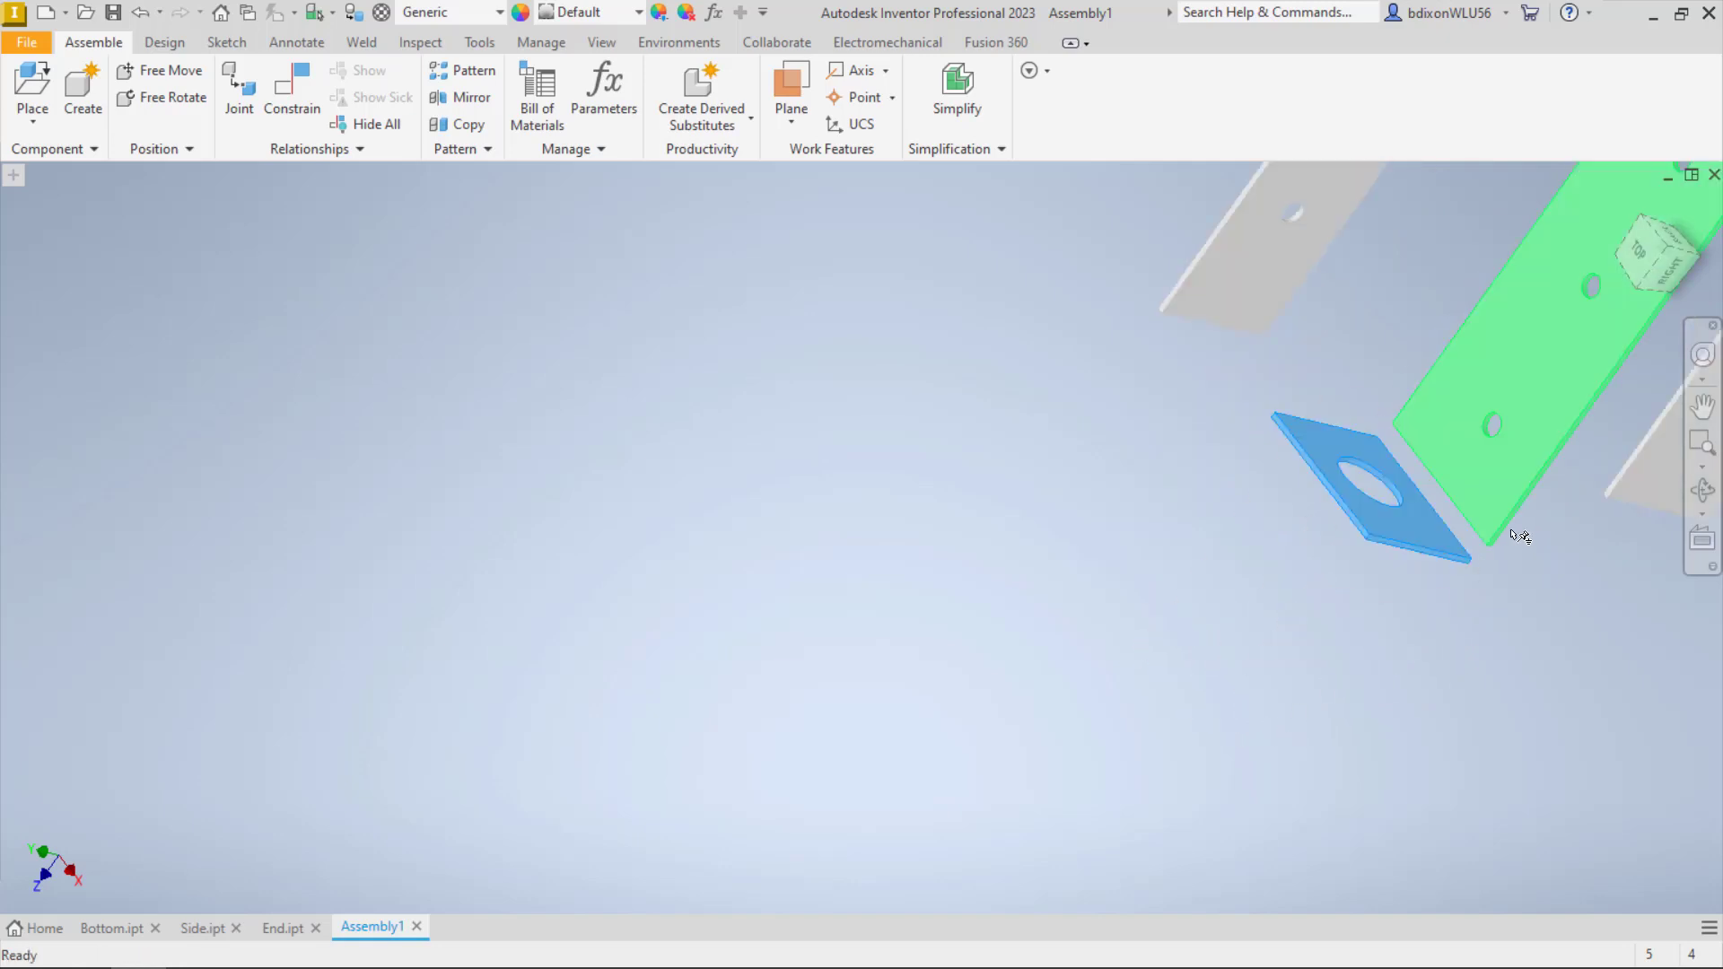
scroll(1499, 543, up, 5)
shift+middle_drag(1470, 628, 1408, 634)
click(761, 418)
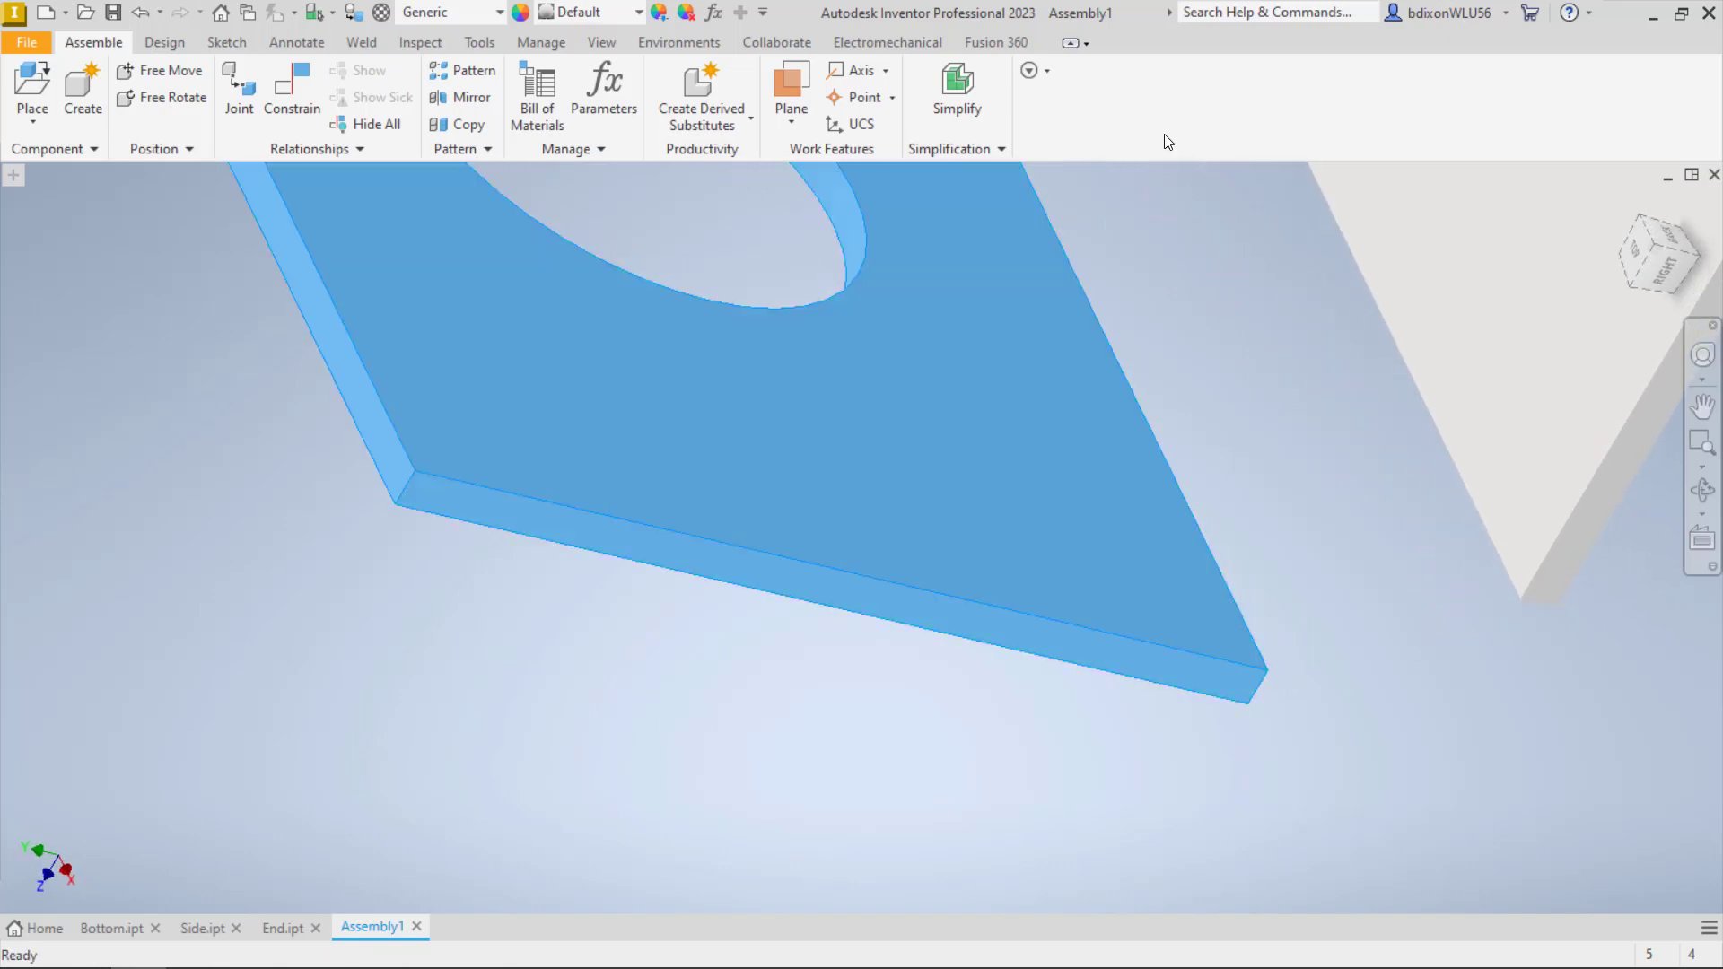
Constrain the near end plate's narrow side face flush with the bottom plate's long side face at 0.000 in offset
click(291, 90)
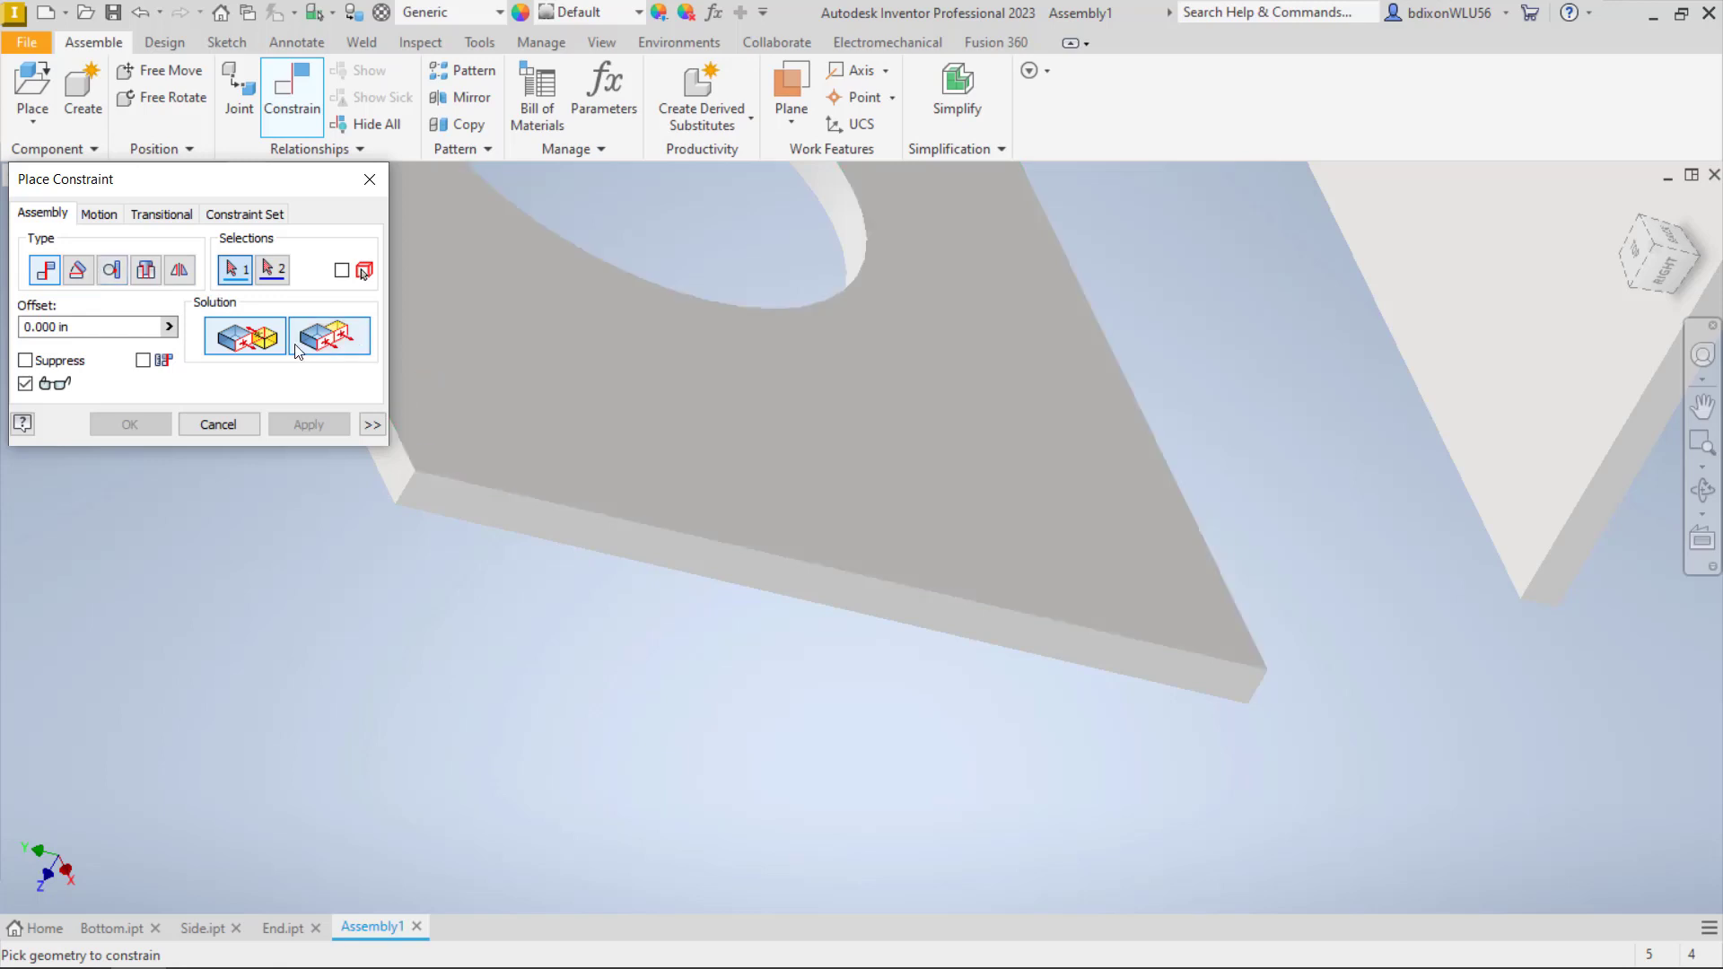
click(329, 335)
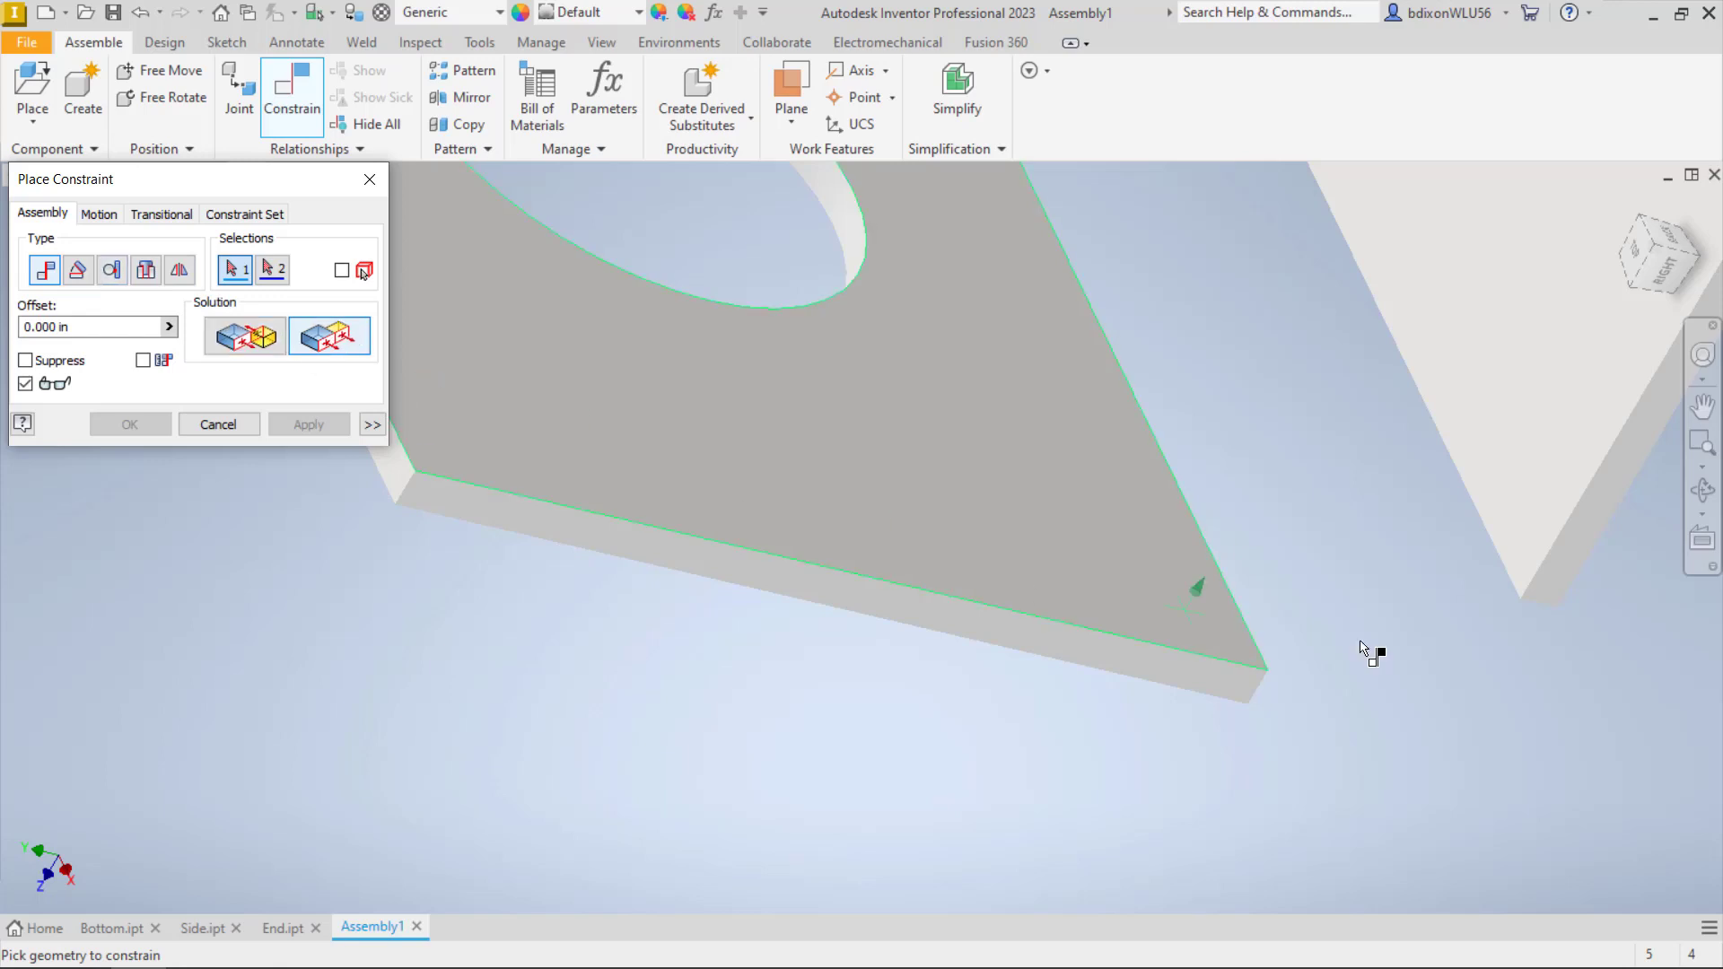
click(1180, 673)
click(1554, 582)
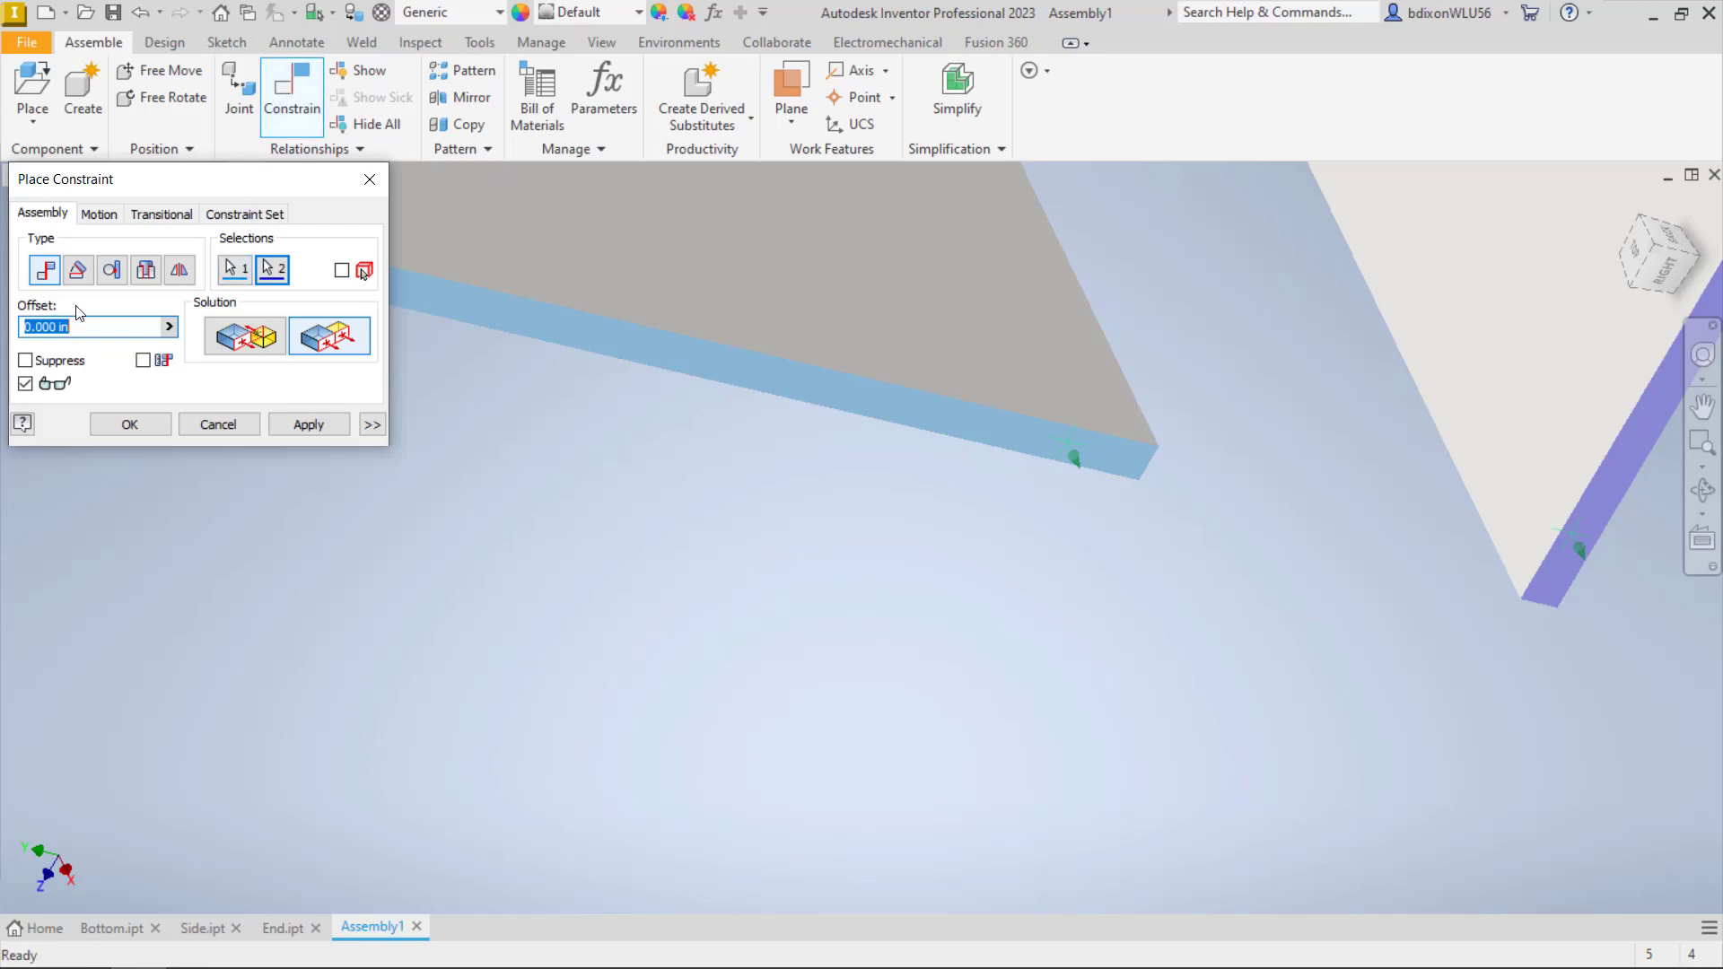
click(281, 340)
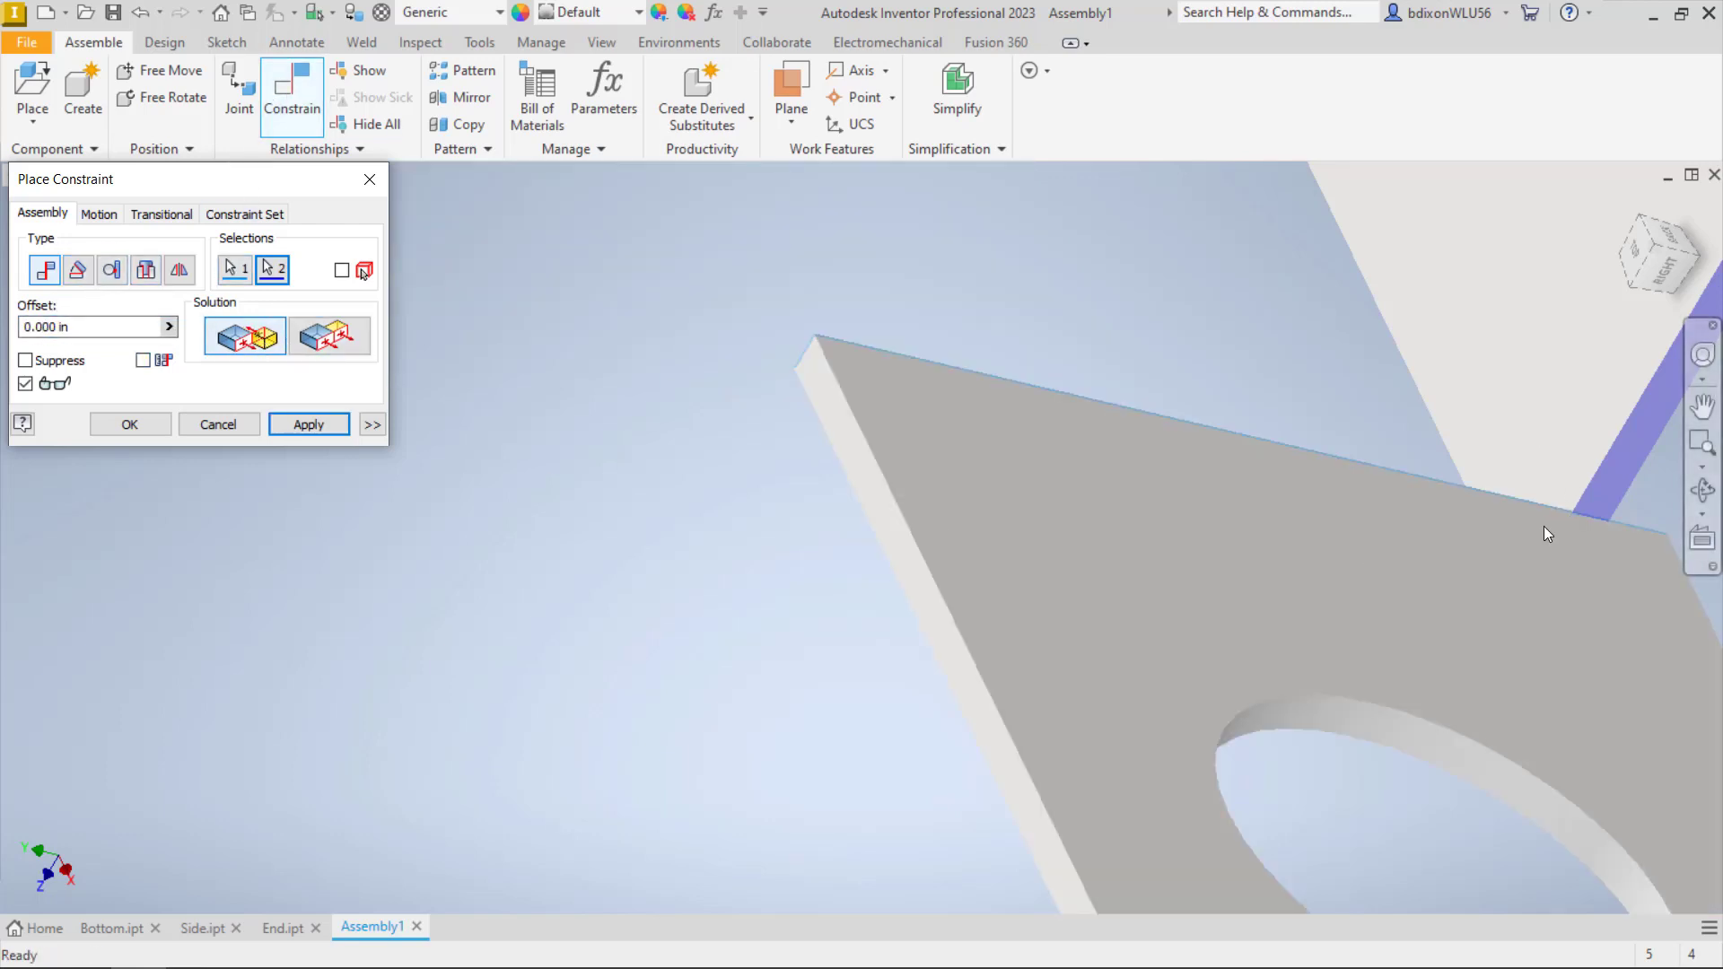
scroll(1544, 526, up, 5)
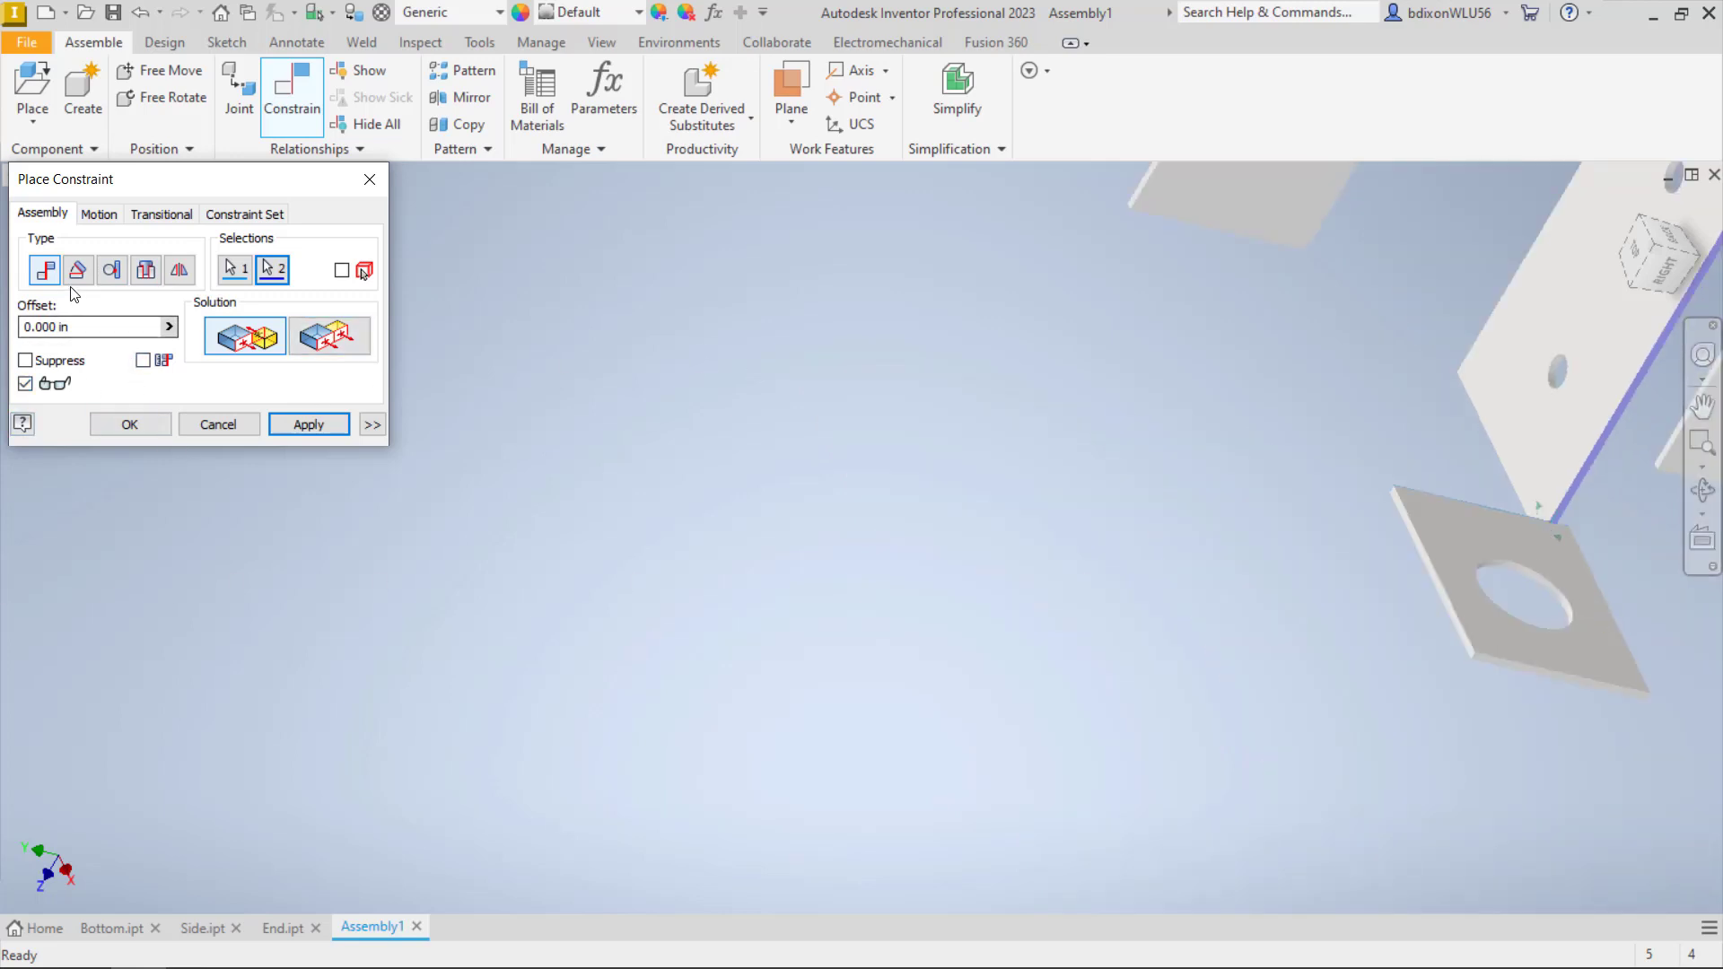
click(329, 345)
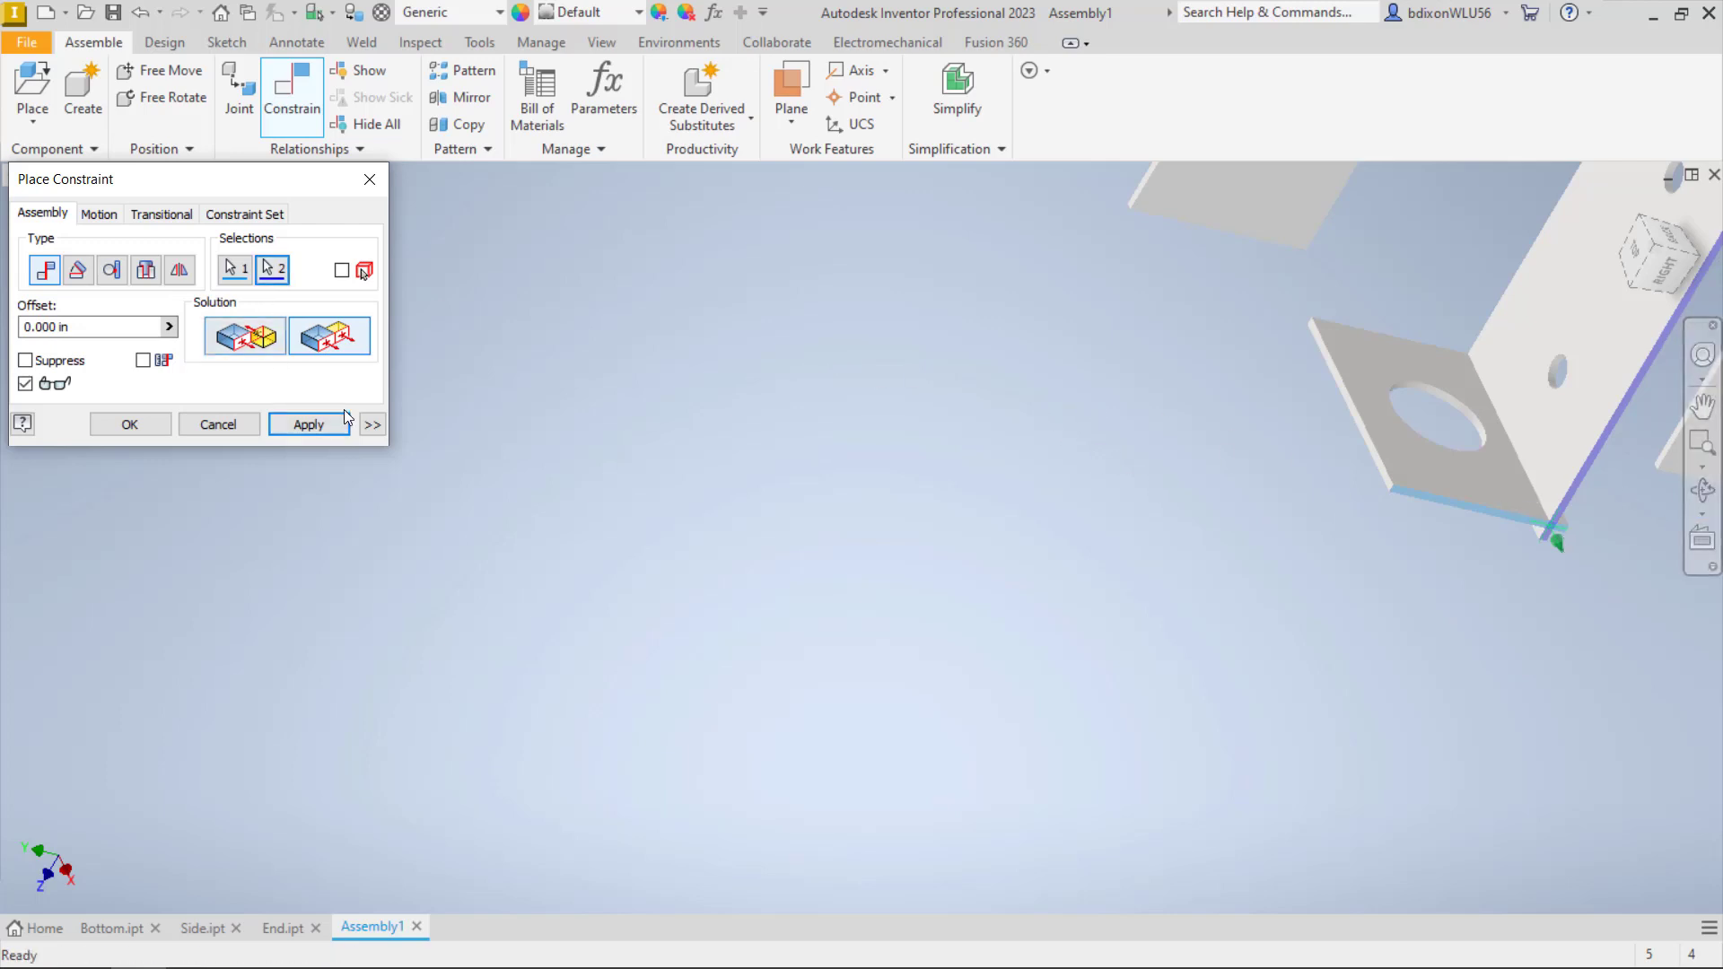
click(307, 426)
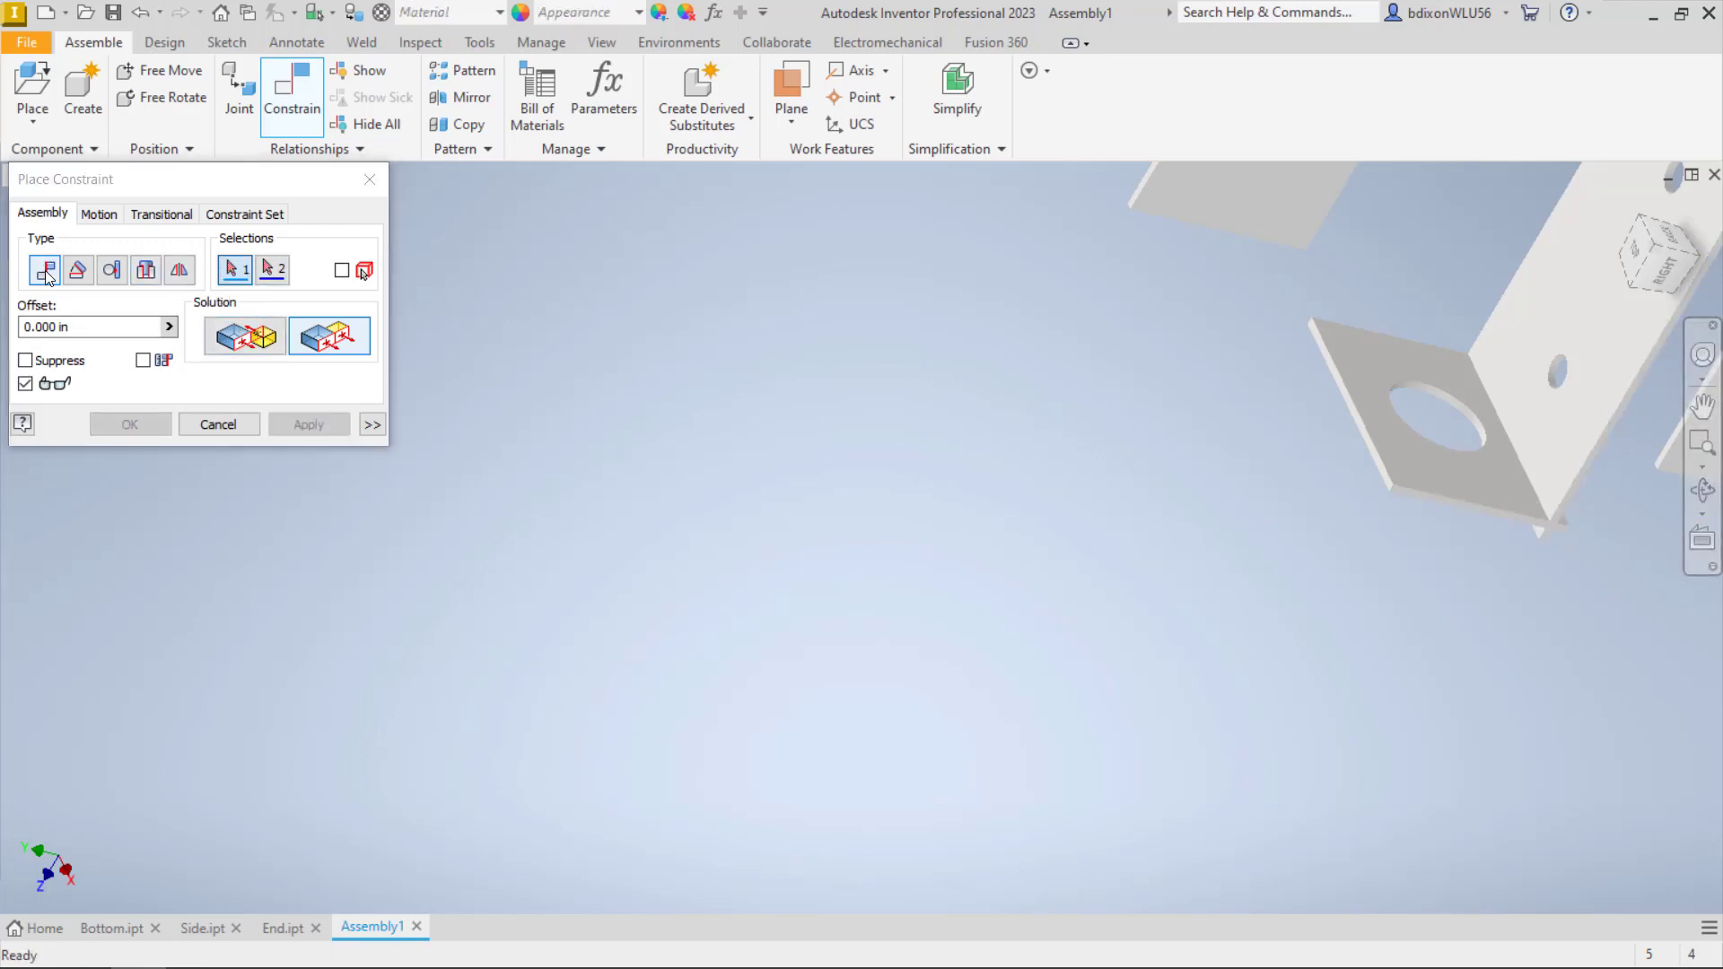
Mate the near end plate's edge to the bottom plate's near short edge with a 0.000 in offset
click(244, 337)
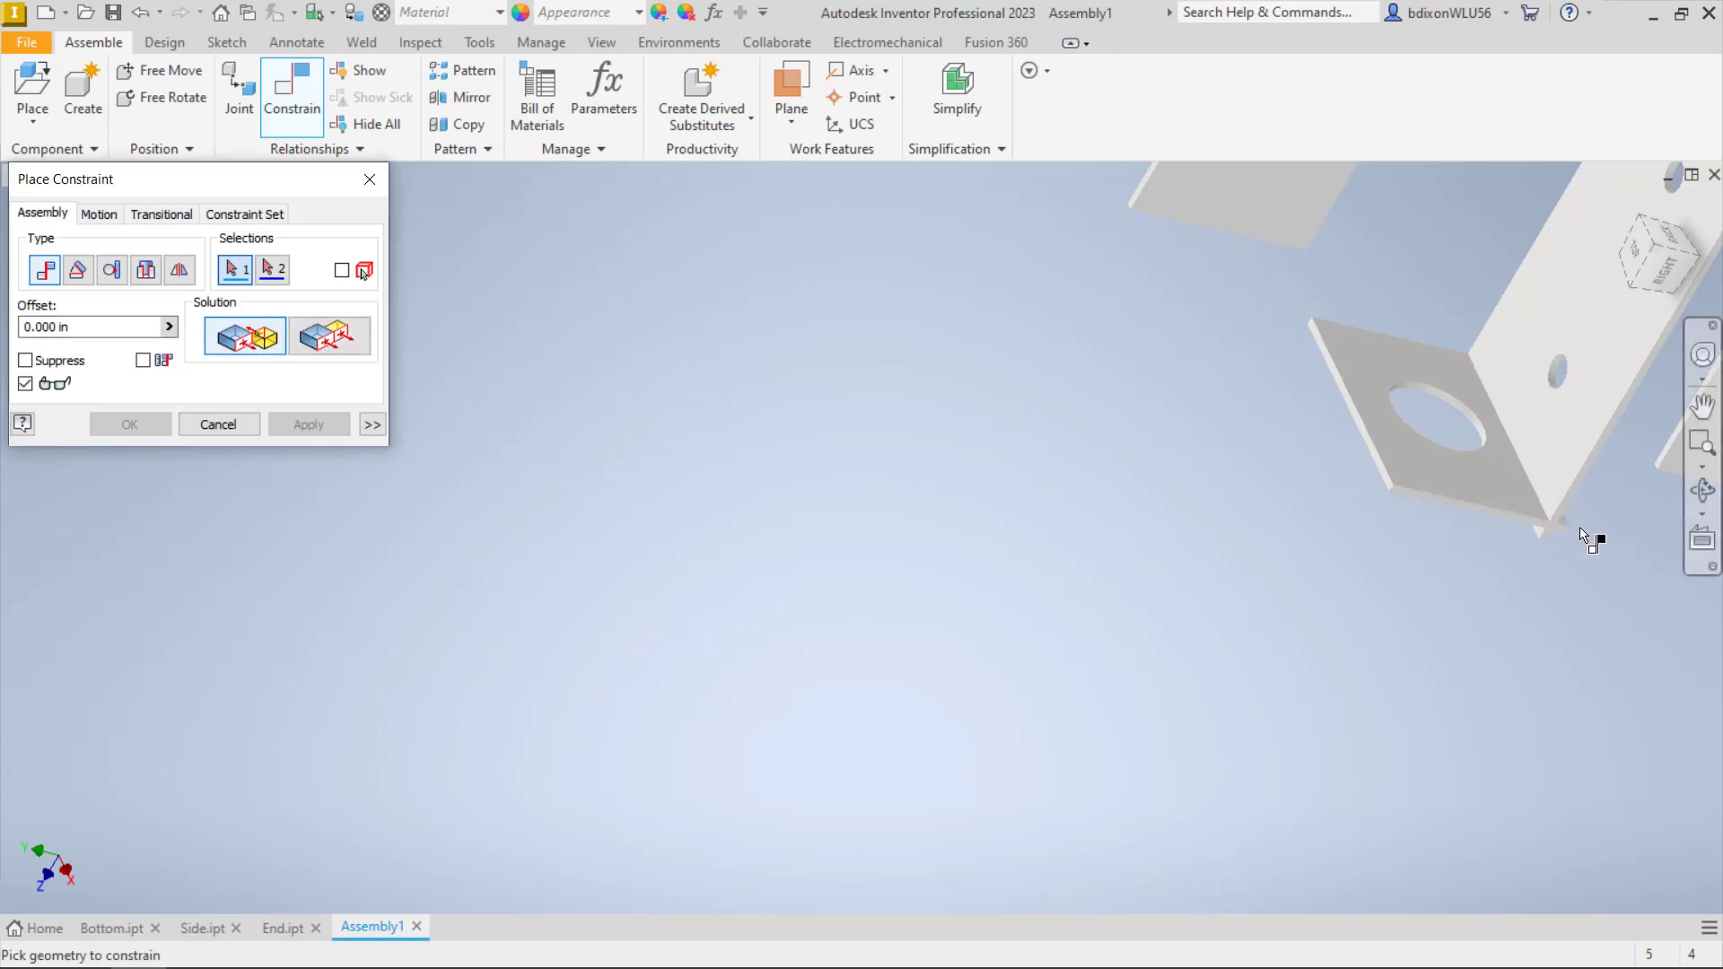
scroll(1548, 530, down, 5)
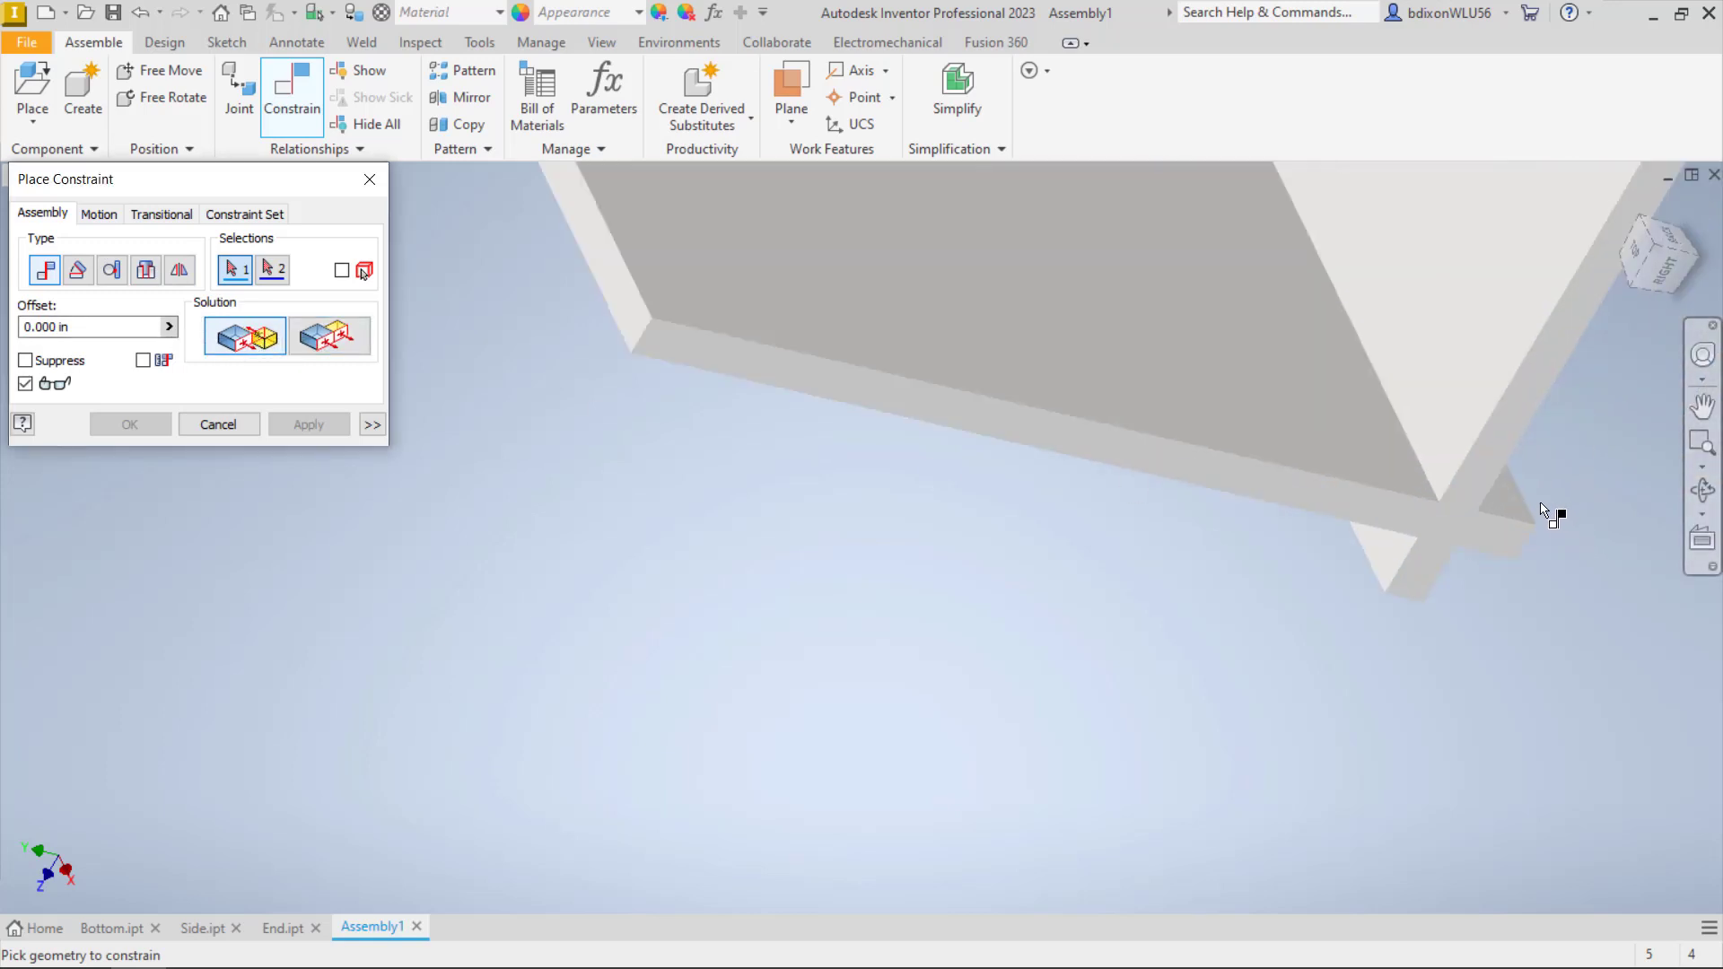
click(1537, 514)
click(1362, 582)
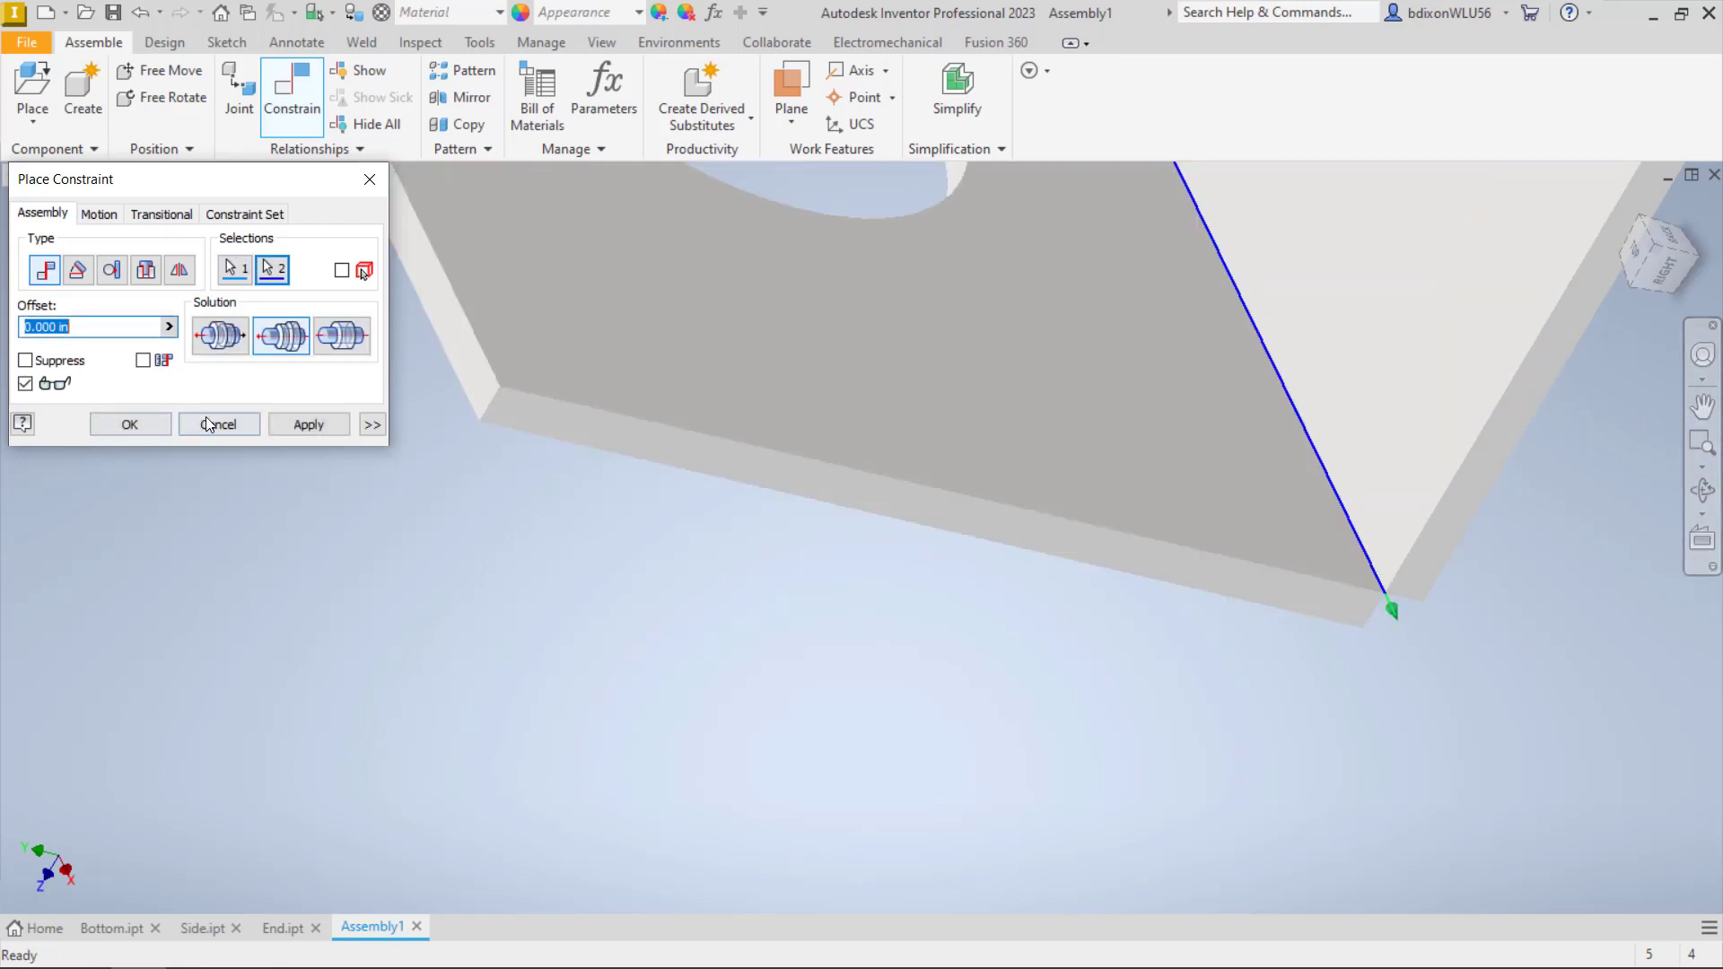
click(305, 423)
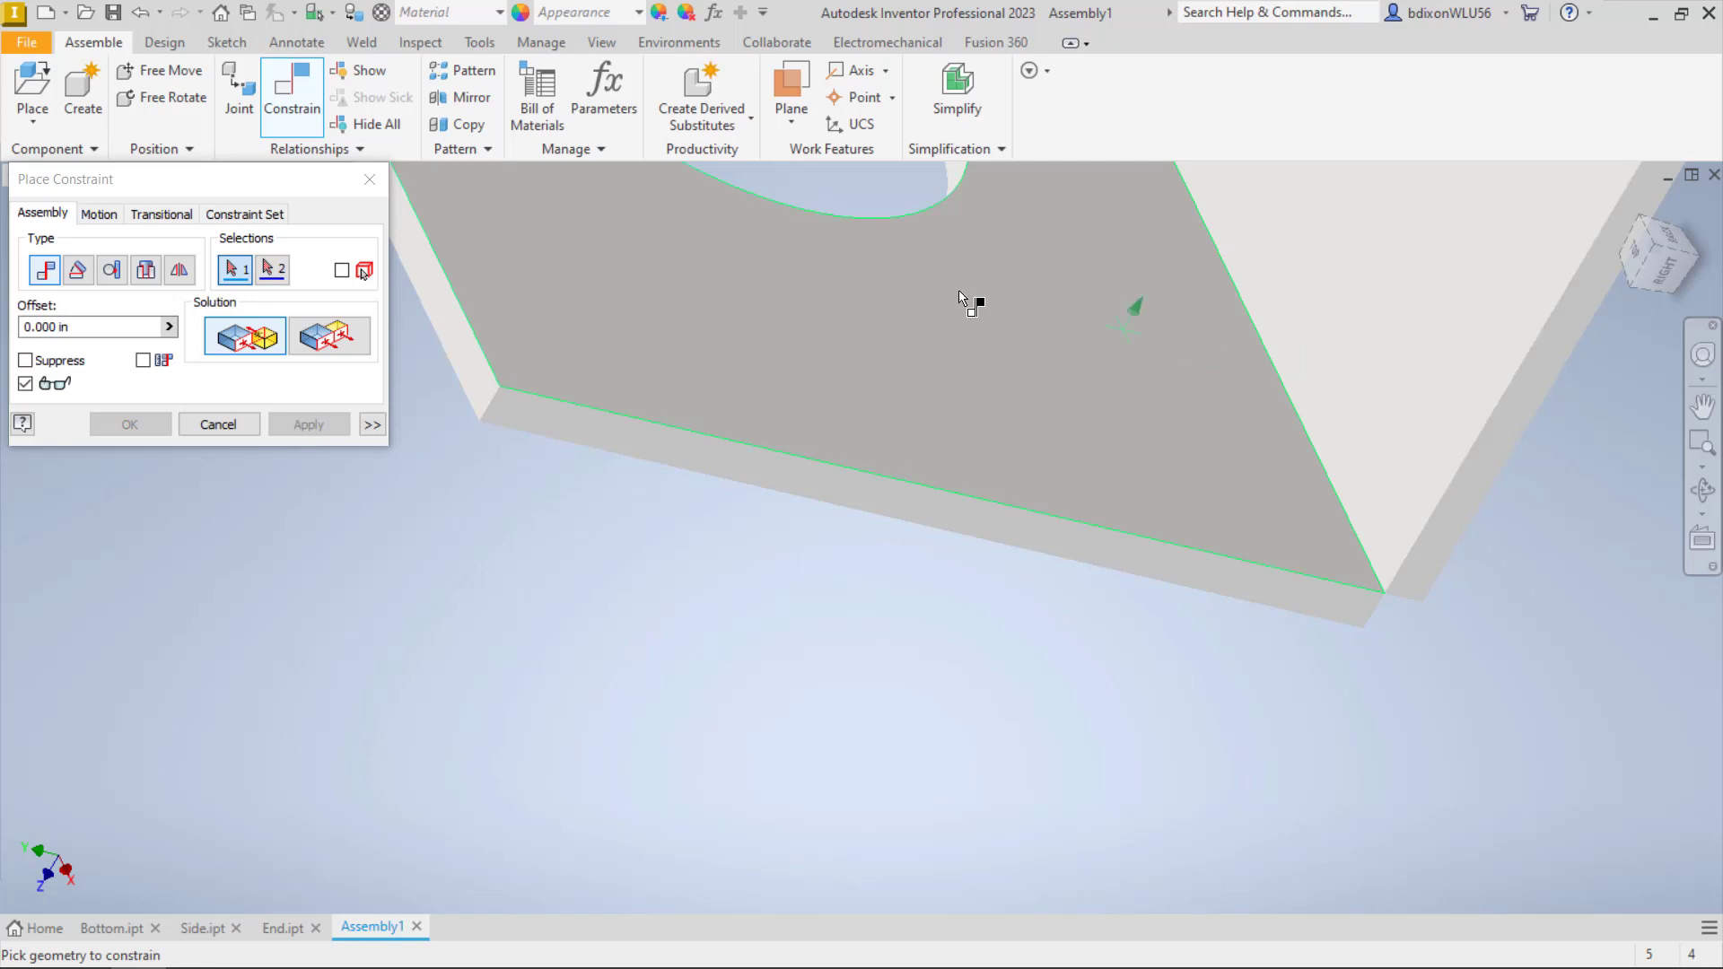
click(369, 180)
Swing the near end plate about its mated edge, then add a 270 deg directed angle constraint between its edge and the bottom plate's long edge
drag(902, 416, 1086, 494)
drag(781, 509, 983, 403)
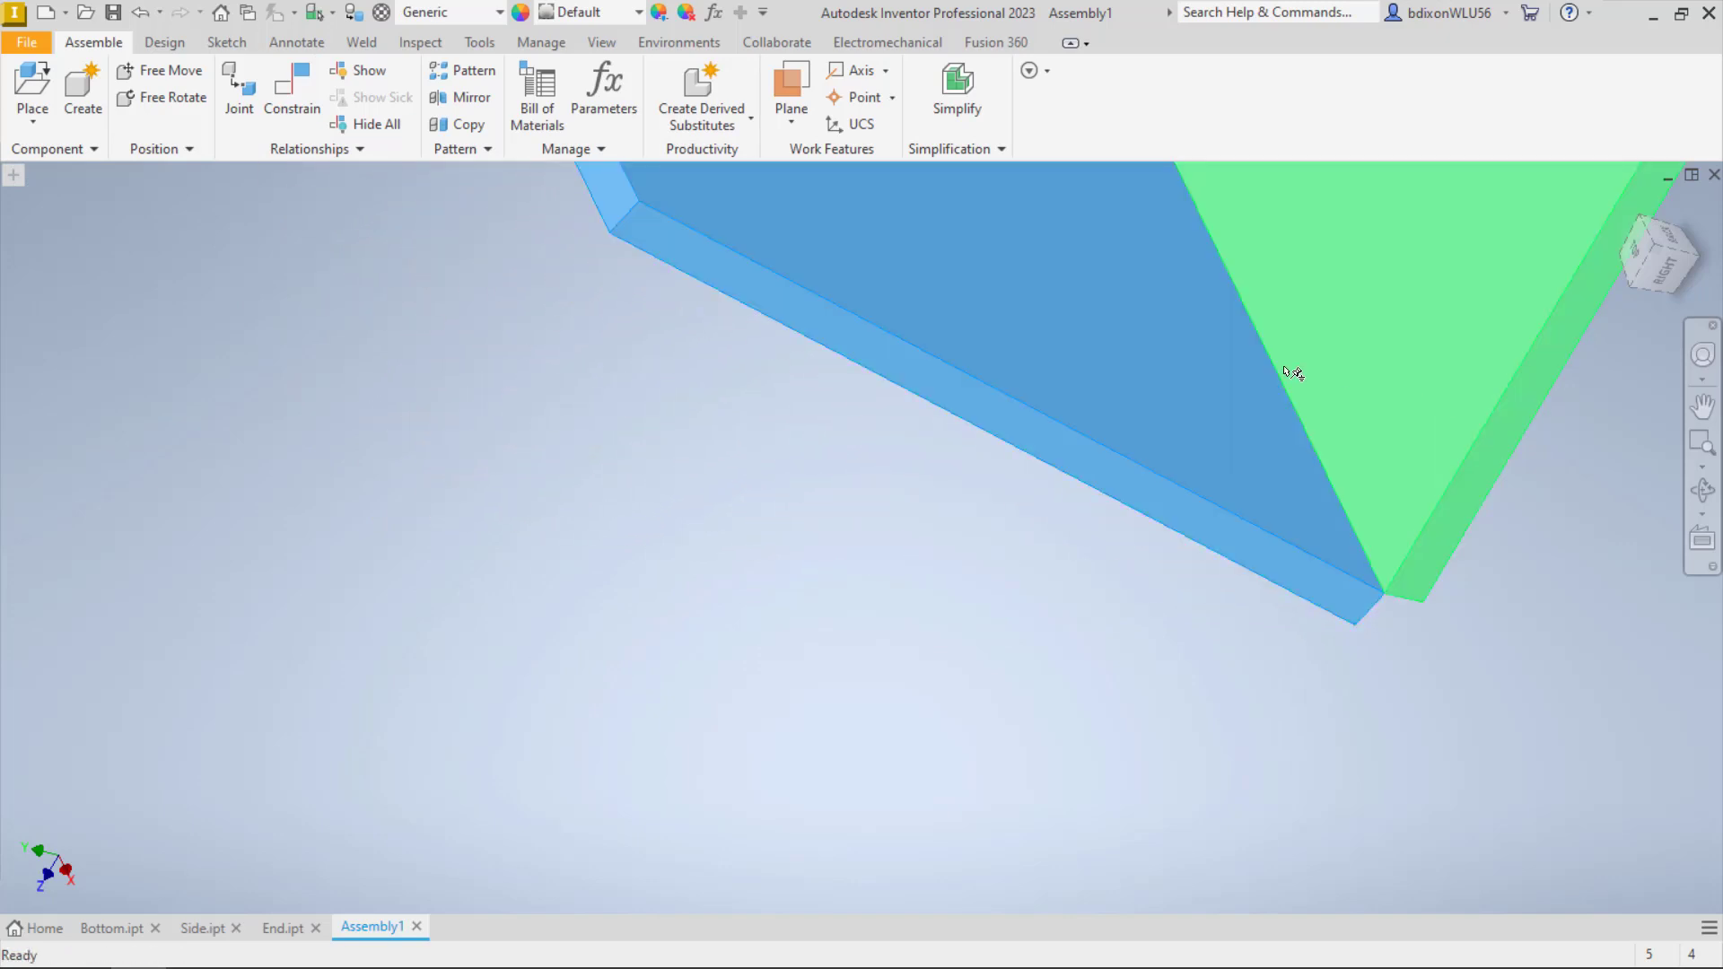
click(290, 109)
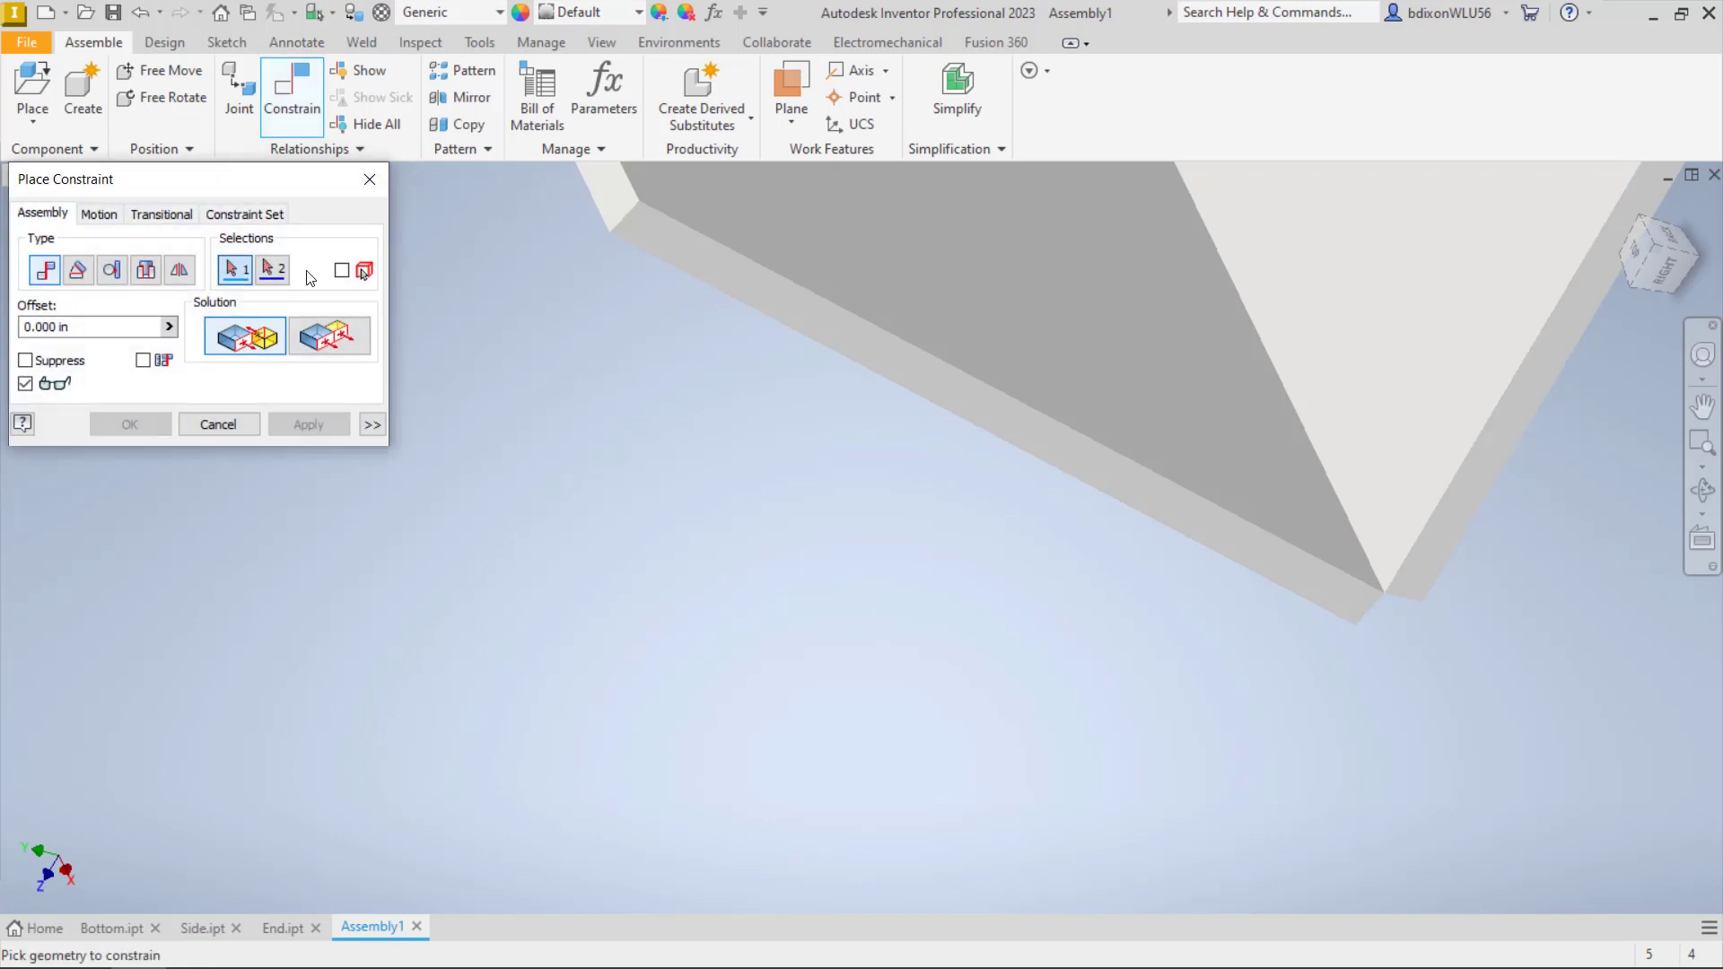
click(78, 269)
click(35, 330)
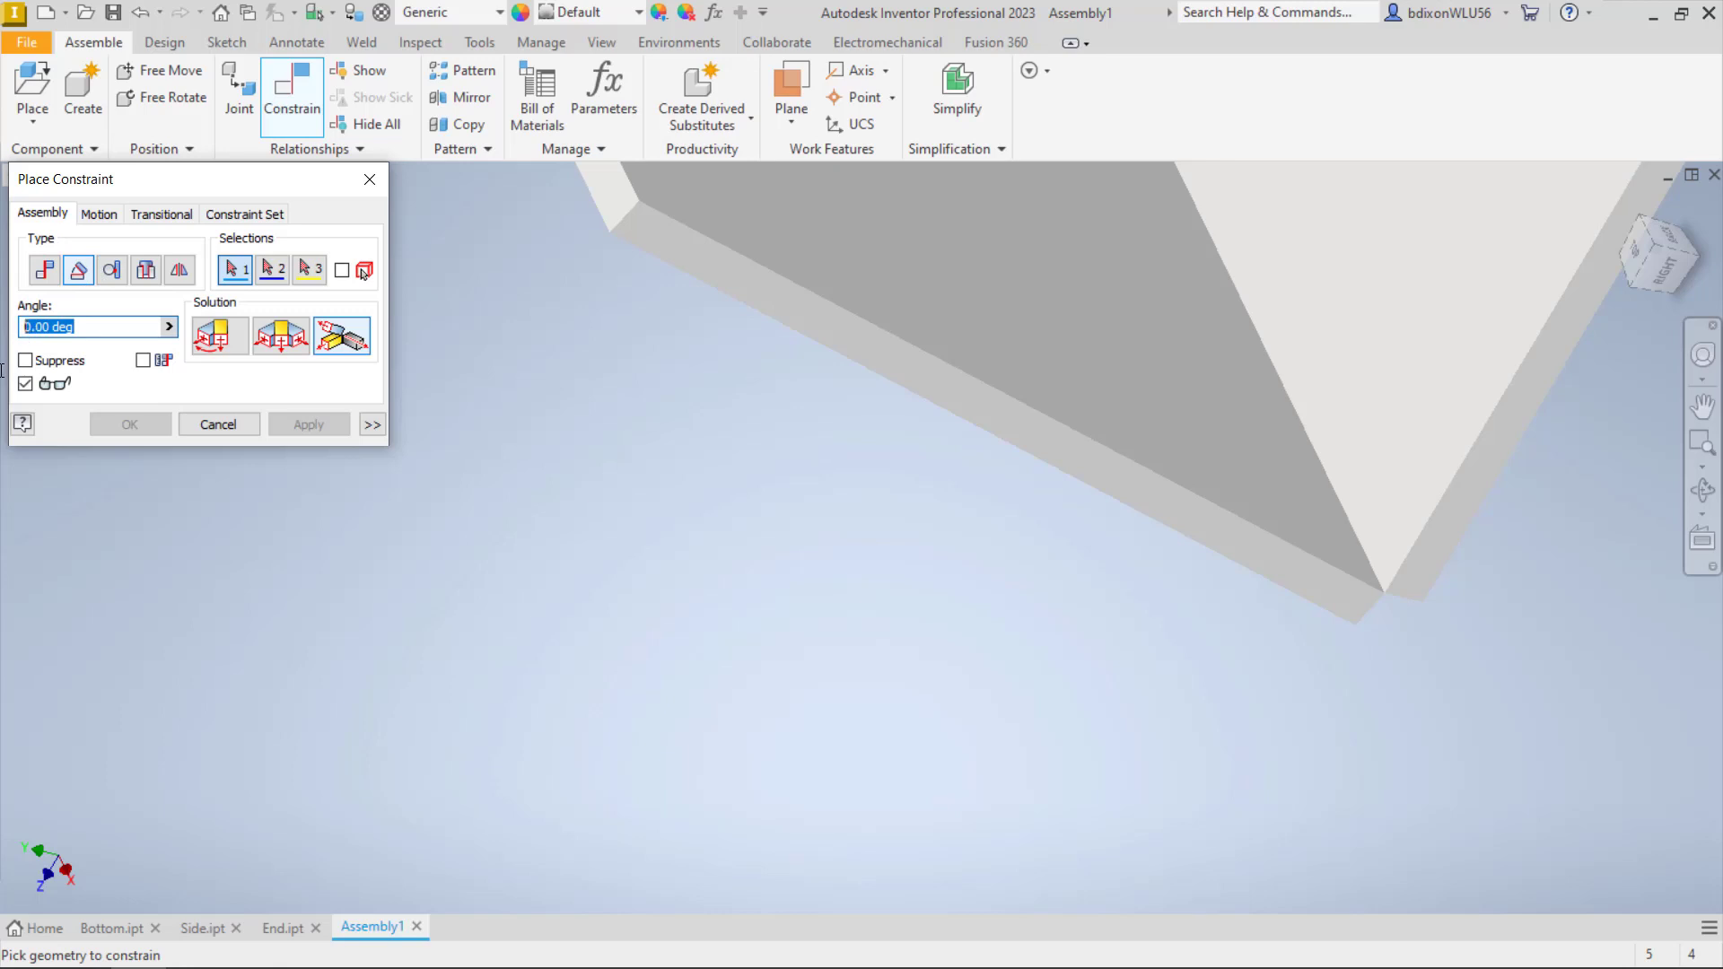
text(90)
click(219, 338)
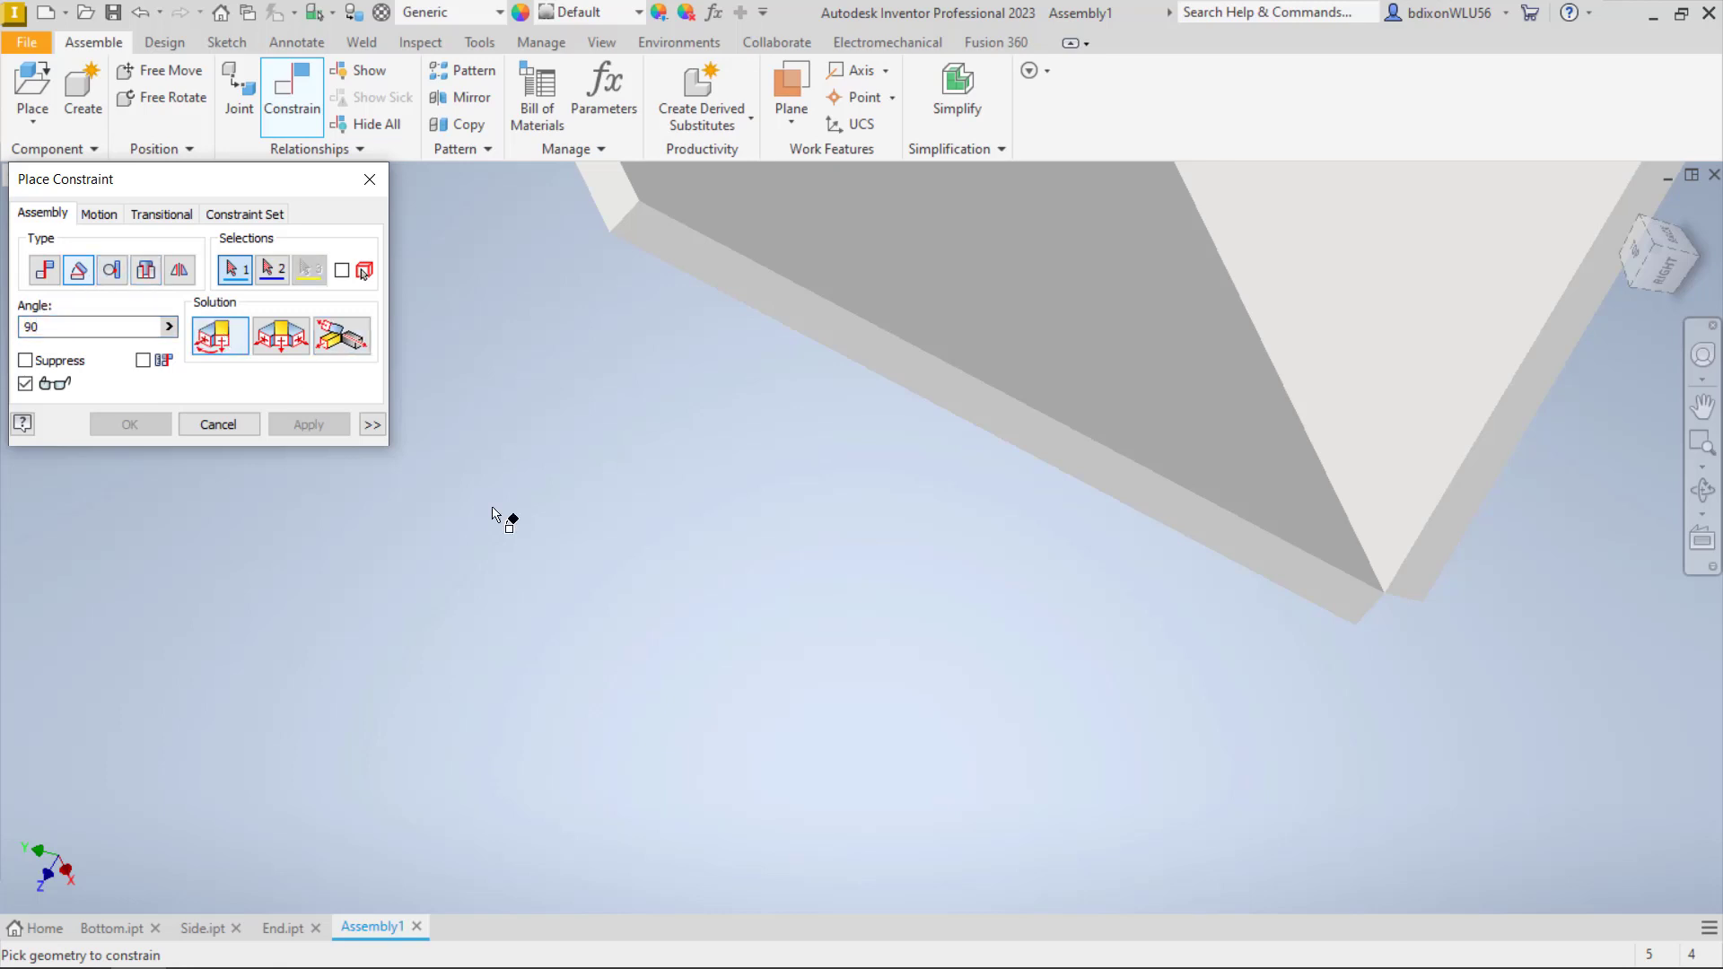
click(1351, 583)
click(1413, 549)
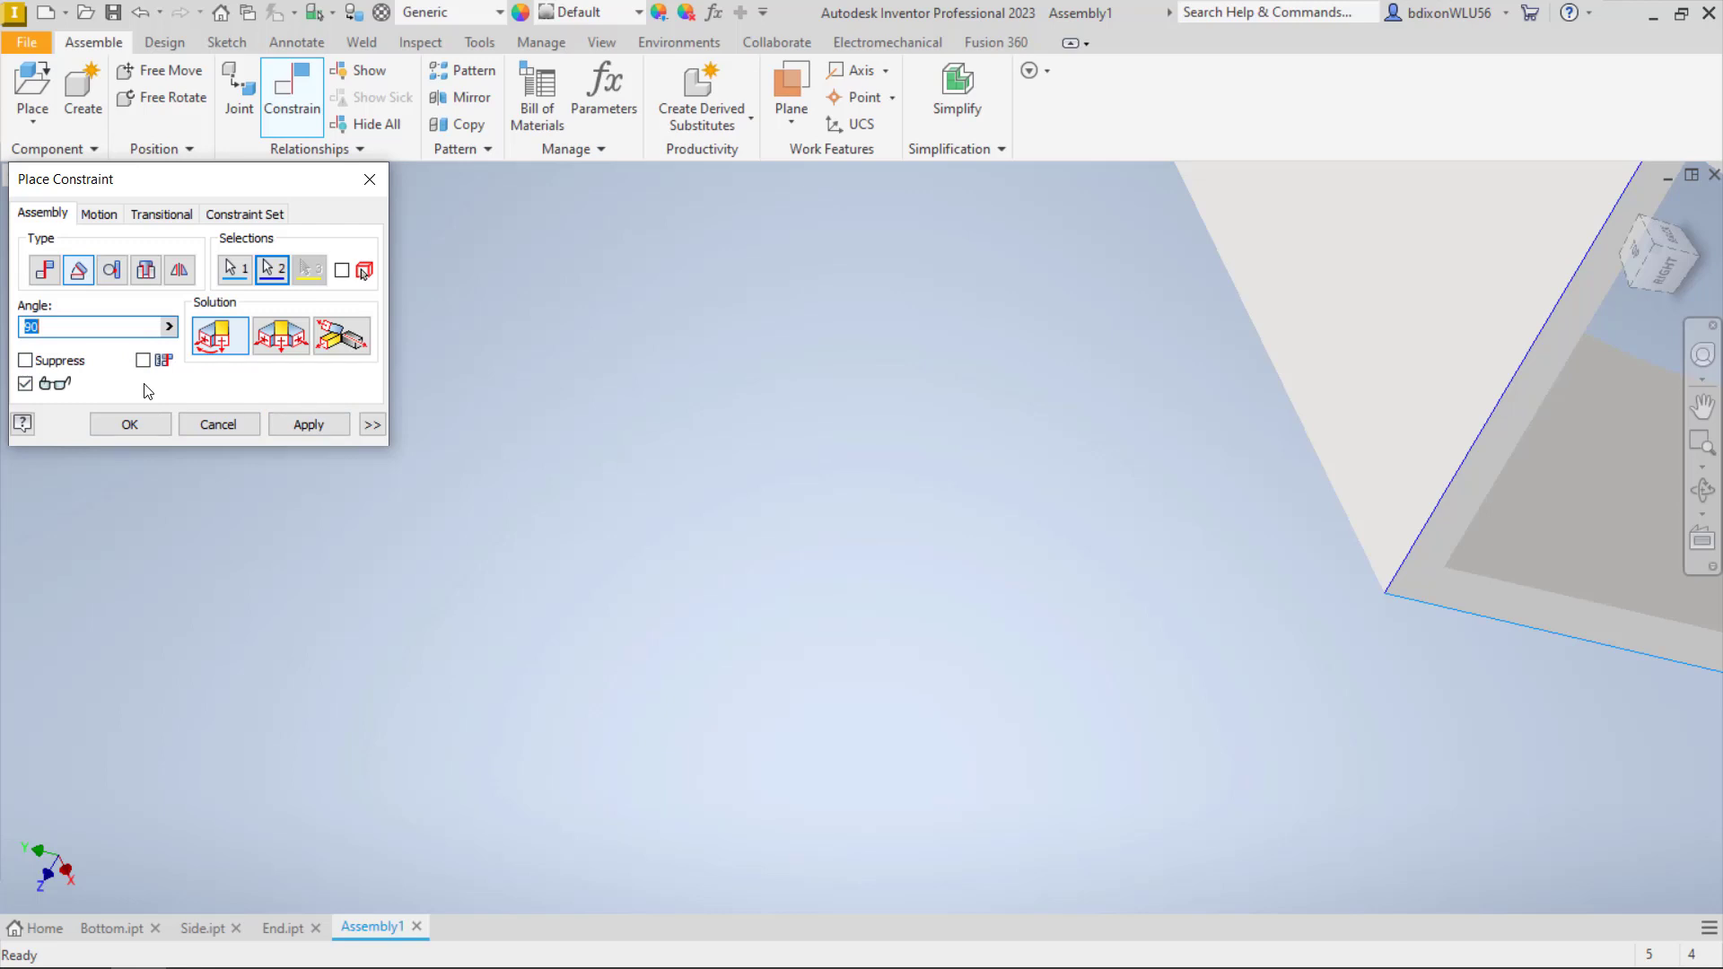
text(0)
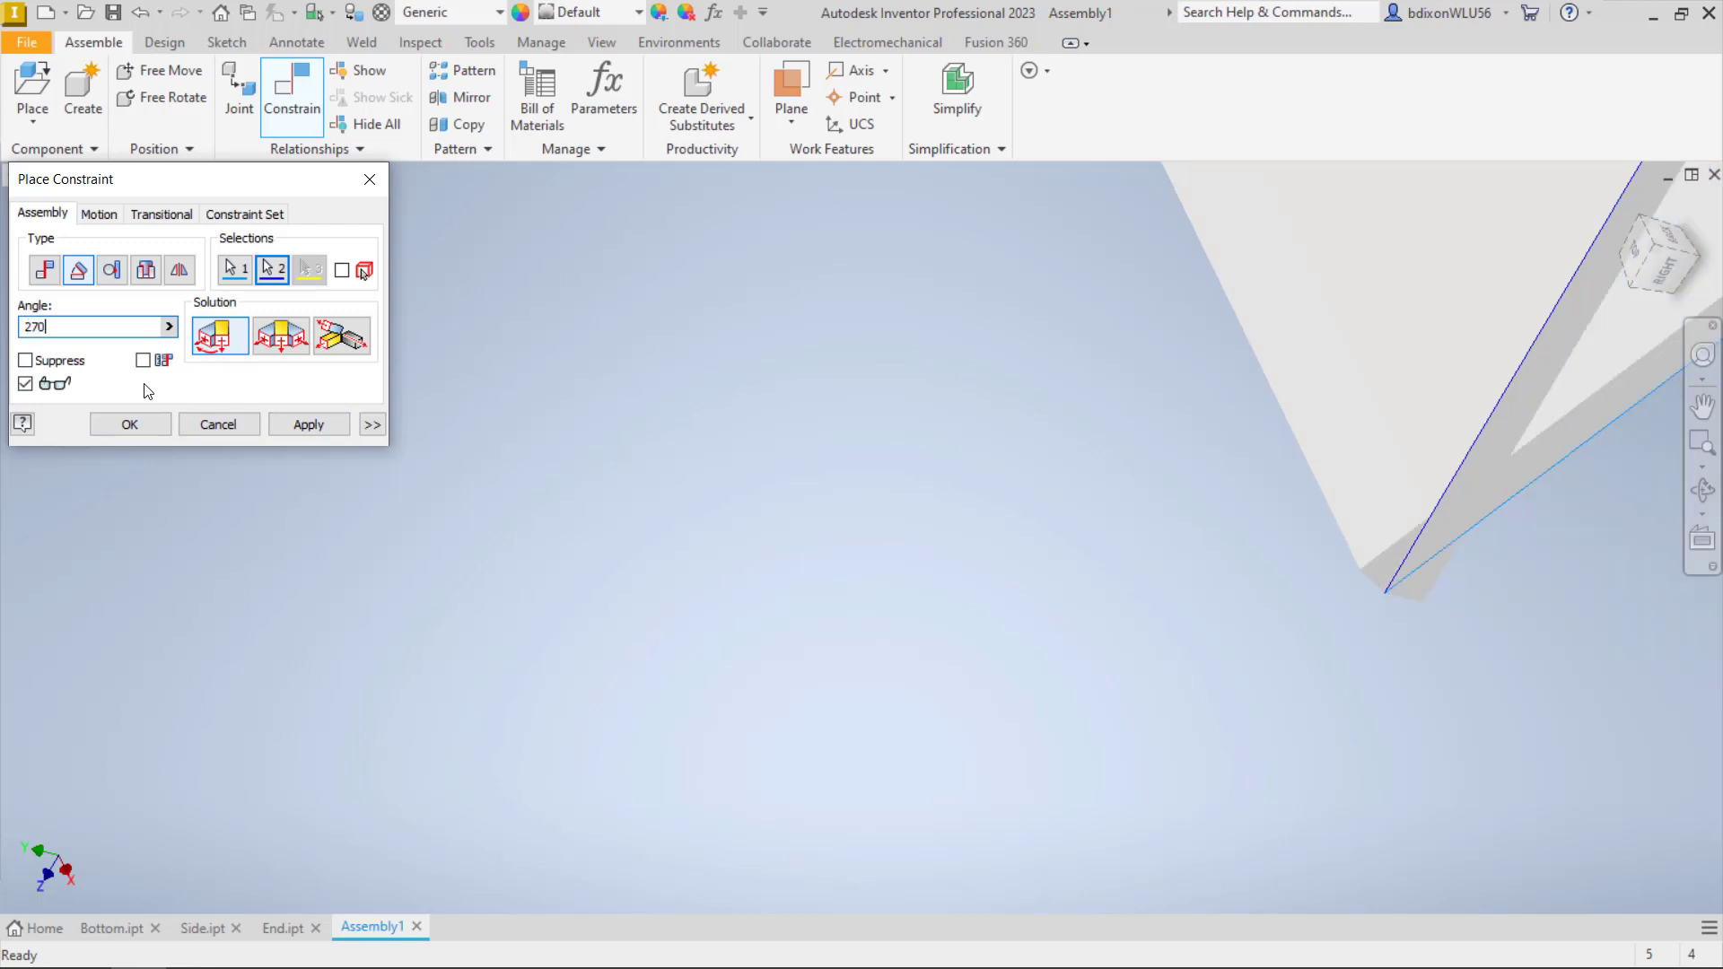
click(305, 421)
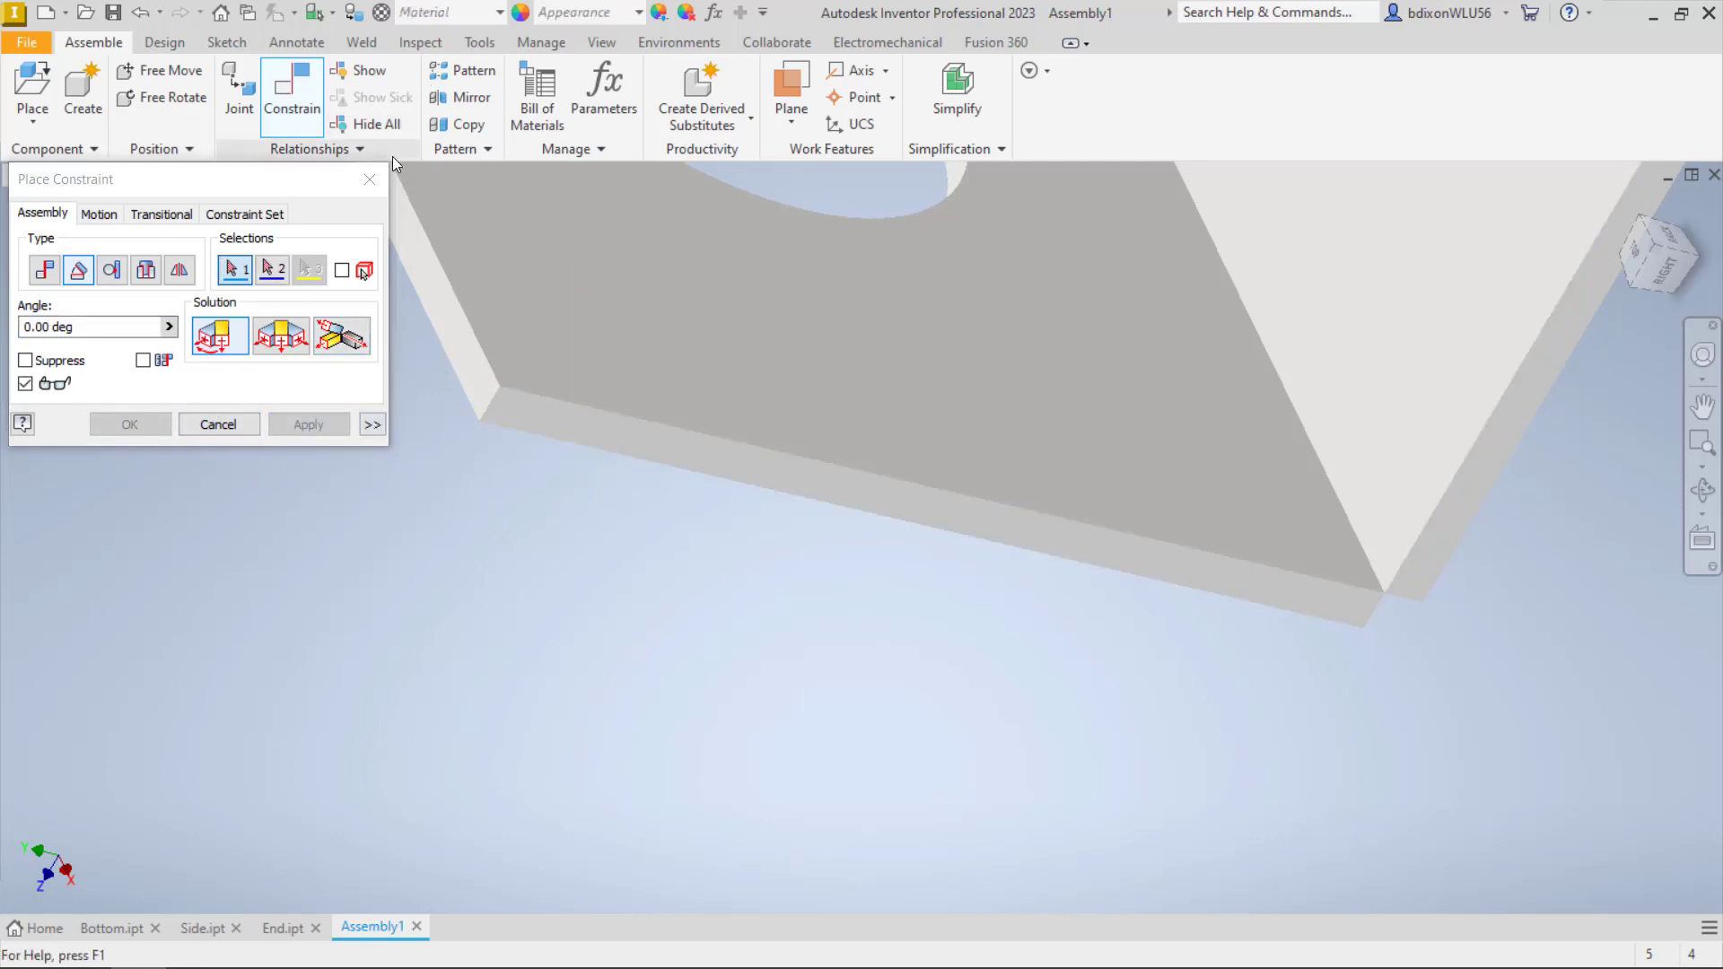
click(368, 178)
scroll(1405, 682, up, 4)
scroll(1405, 680, up, 5)
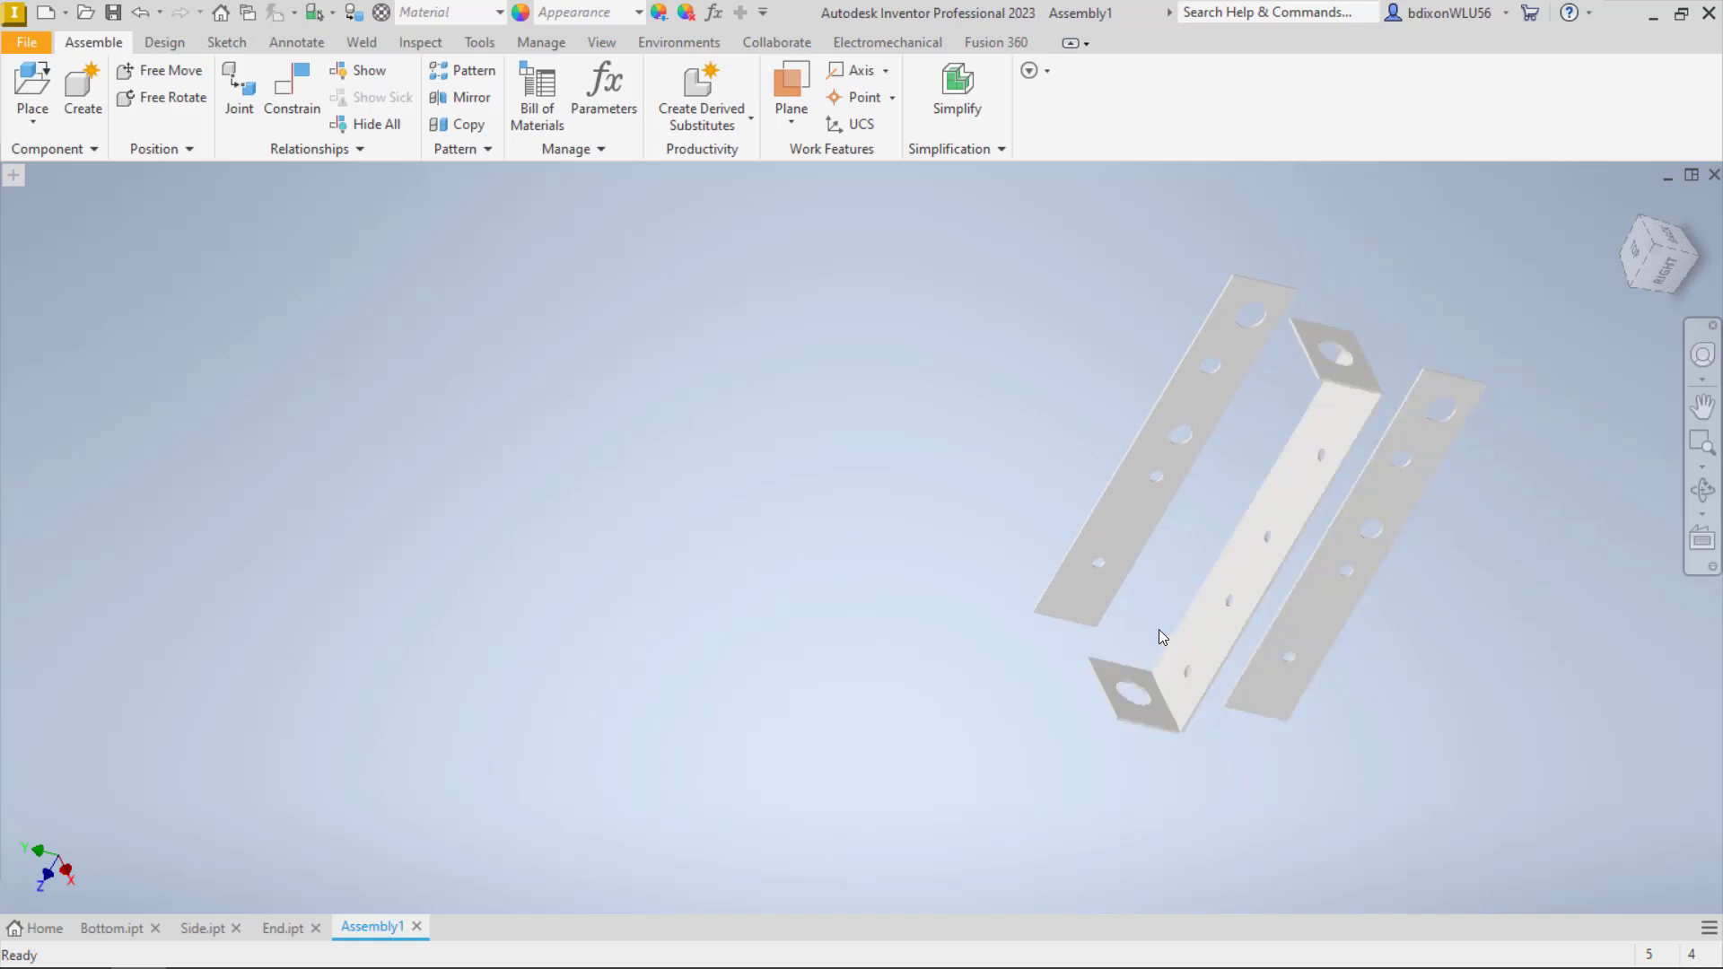
Mate the first loose side plate's long edge to the adjacent long edge of the bottom plate with a 0.000 in offset
click(1144, 722)
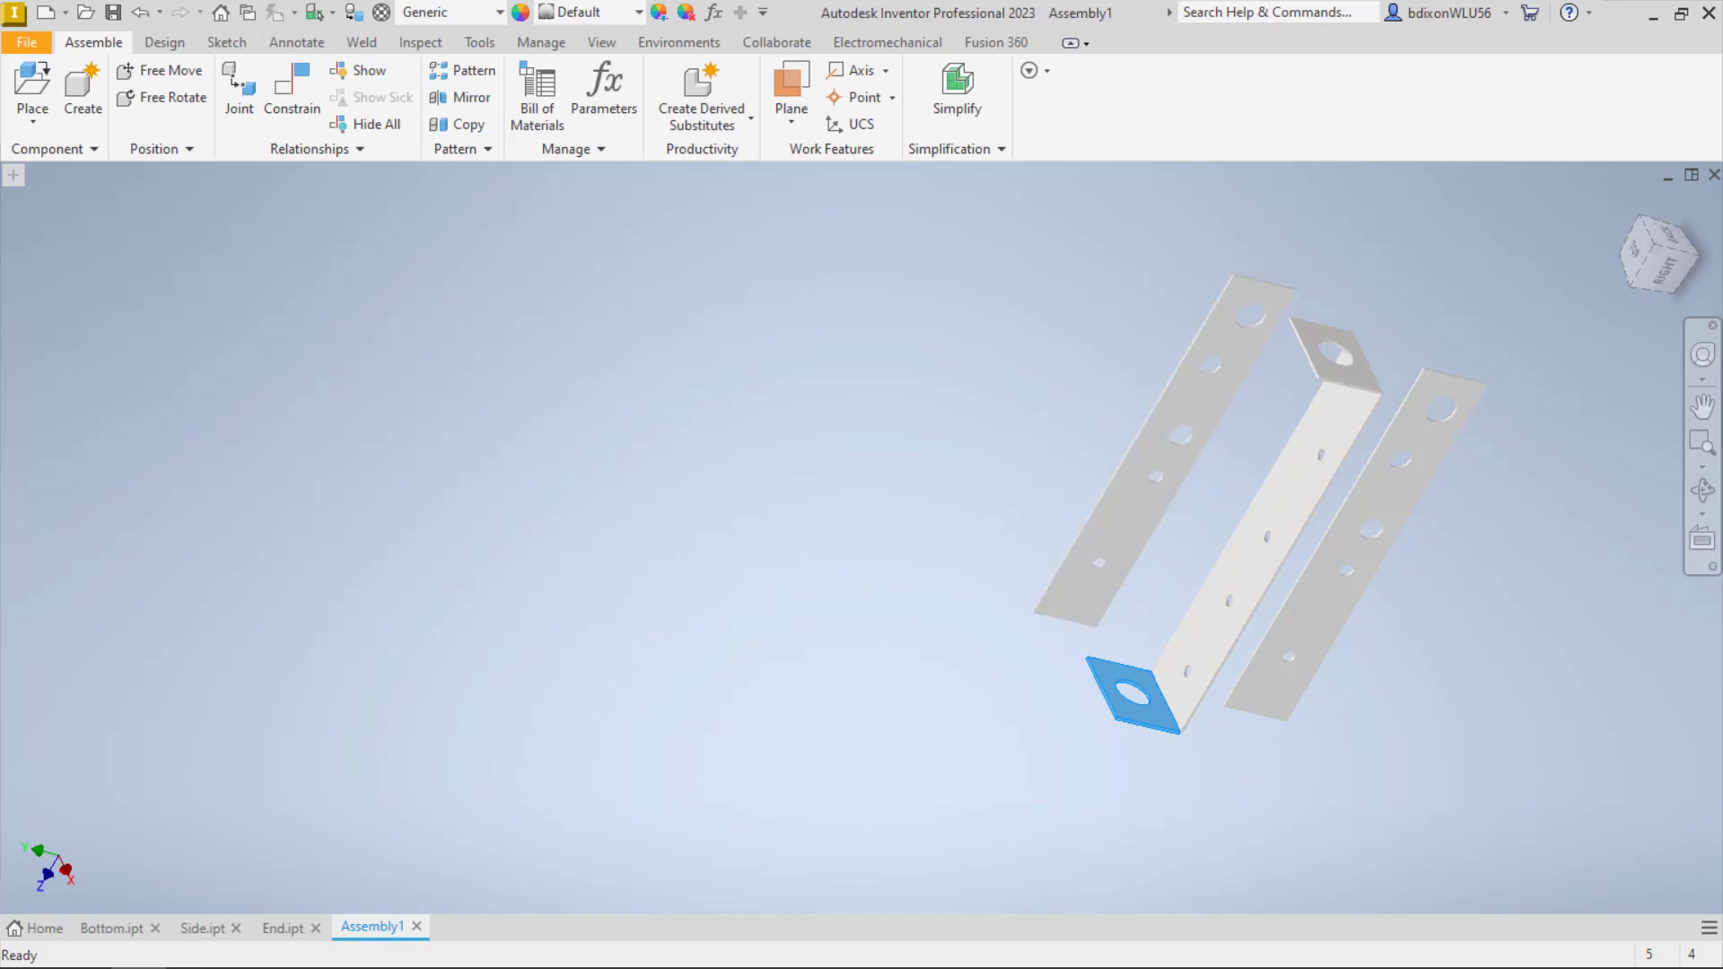
scroll(1167, 611, up, 5)
shift+middle_drag(1126, 595, 1506, 761)
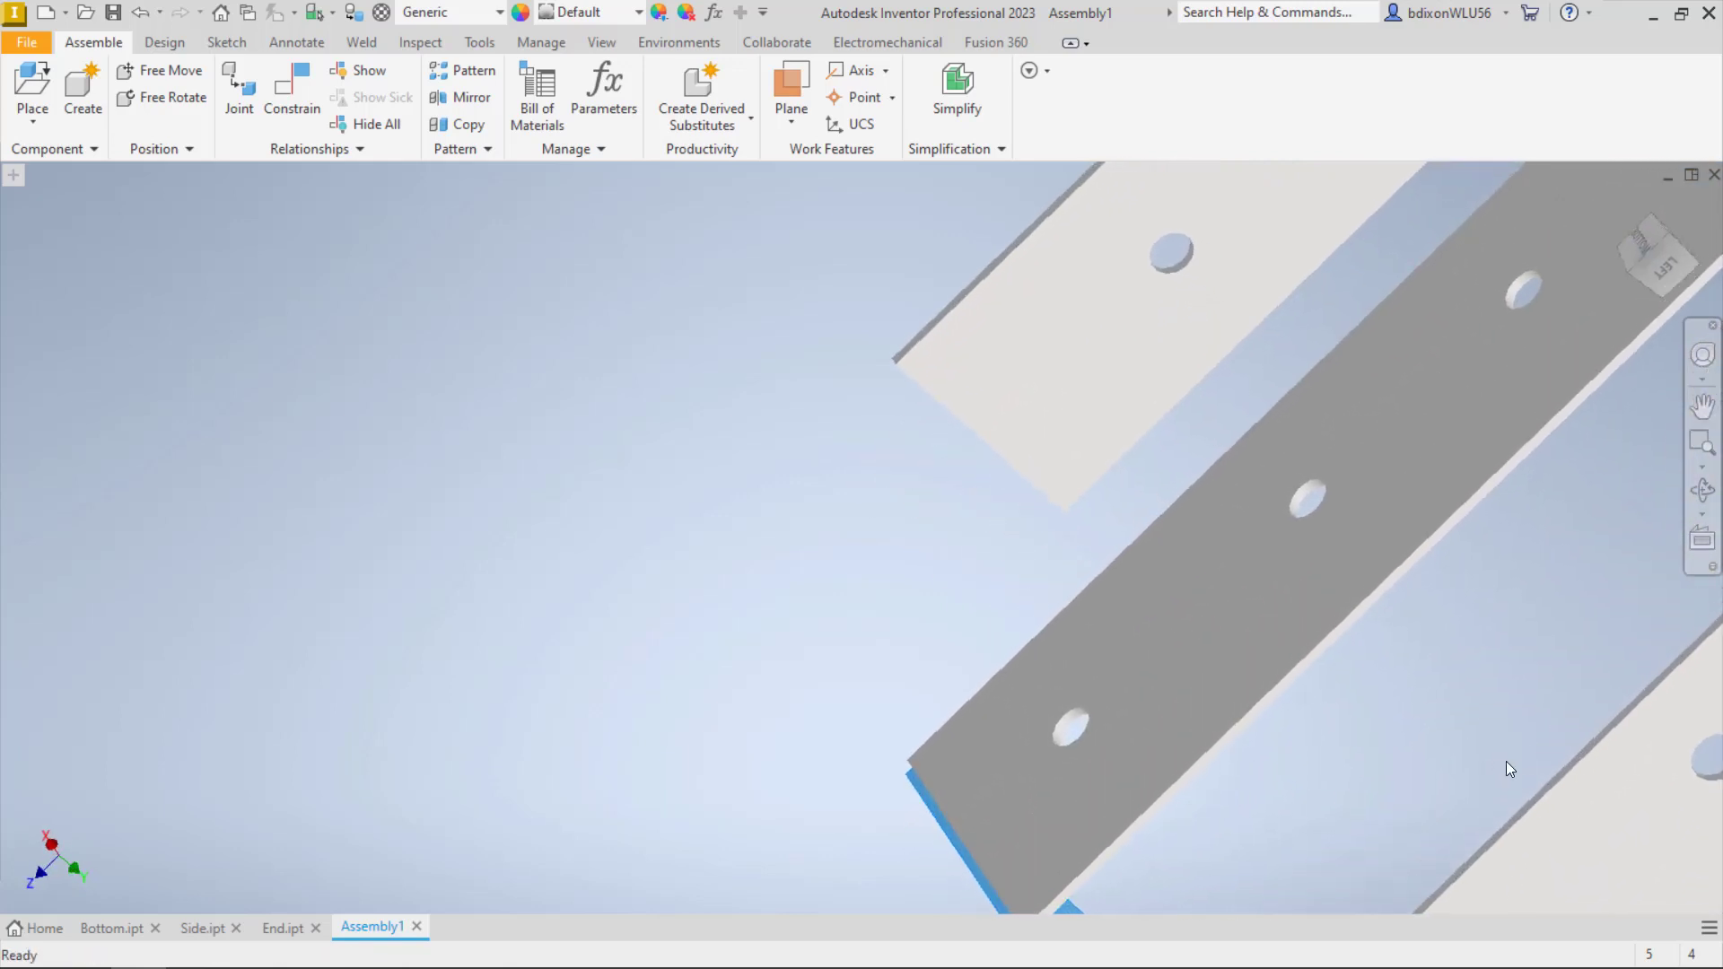
click(293, 101)
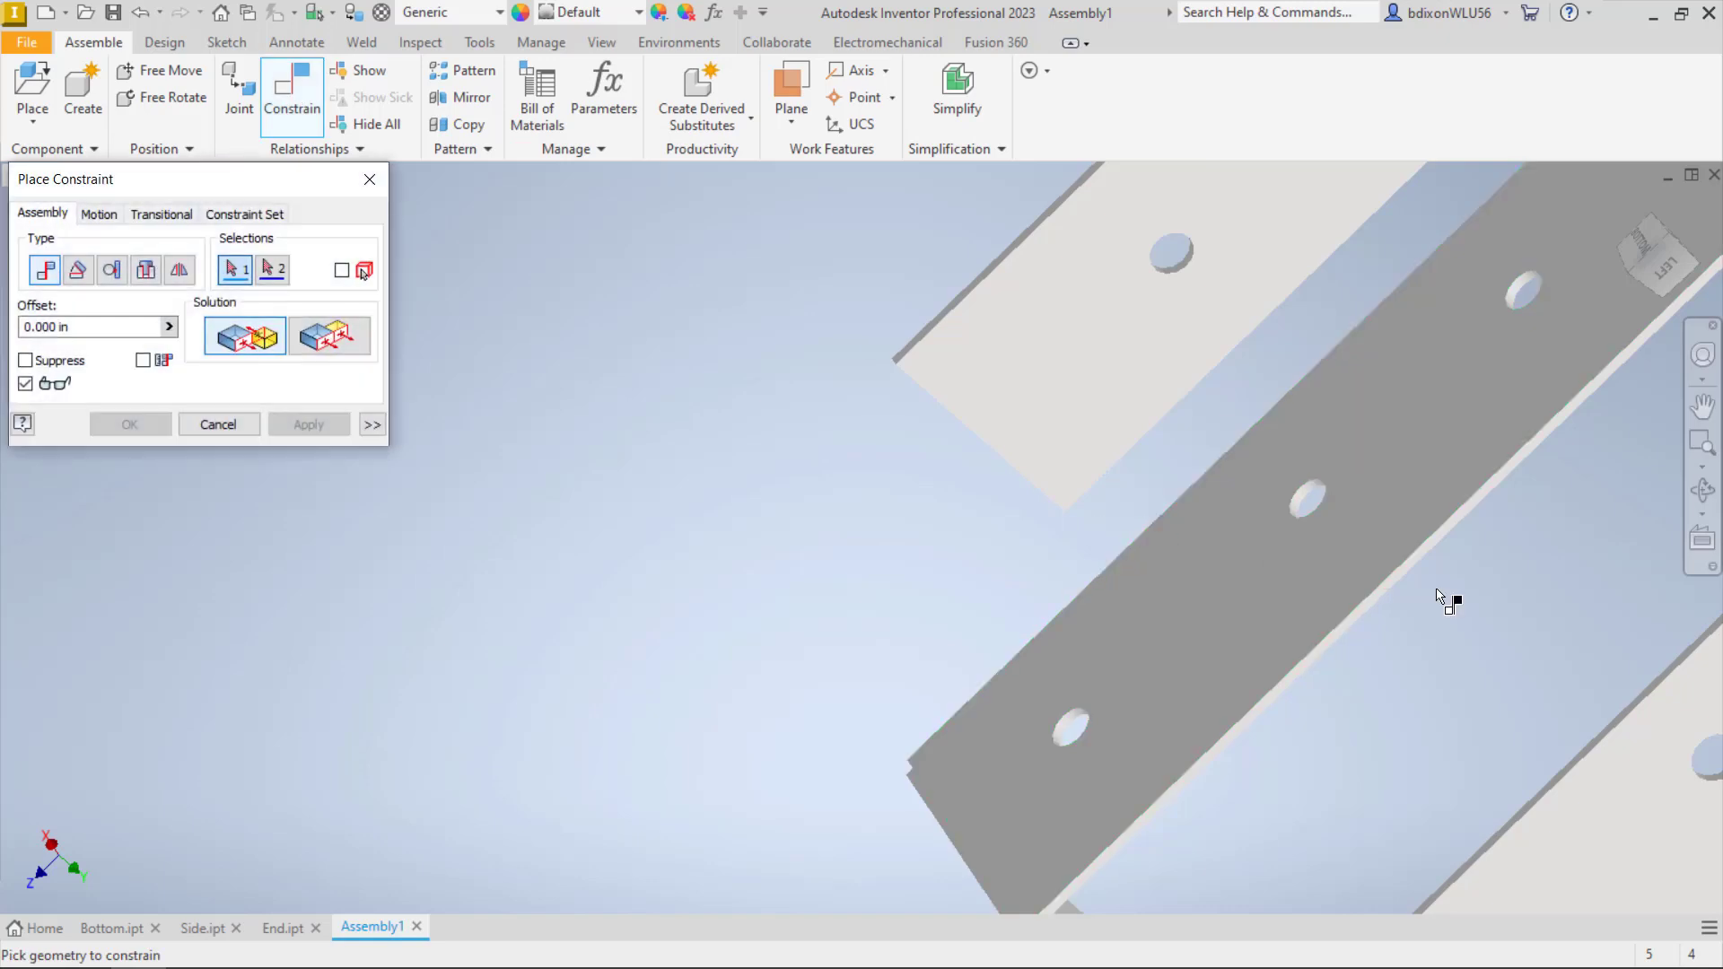
mouse_move(1454, 662)
shift+middle_down()
mouse_move(1450, 677)
mouse_move(1428, 636)
mouse_move(1468, 664)
shift+middle_up()
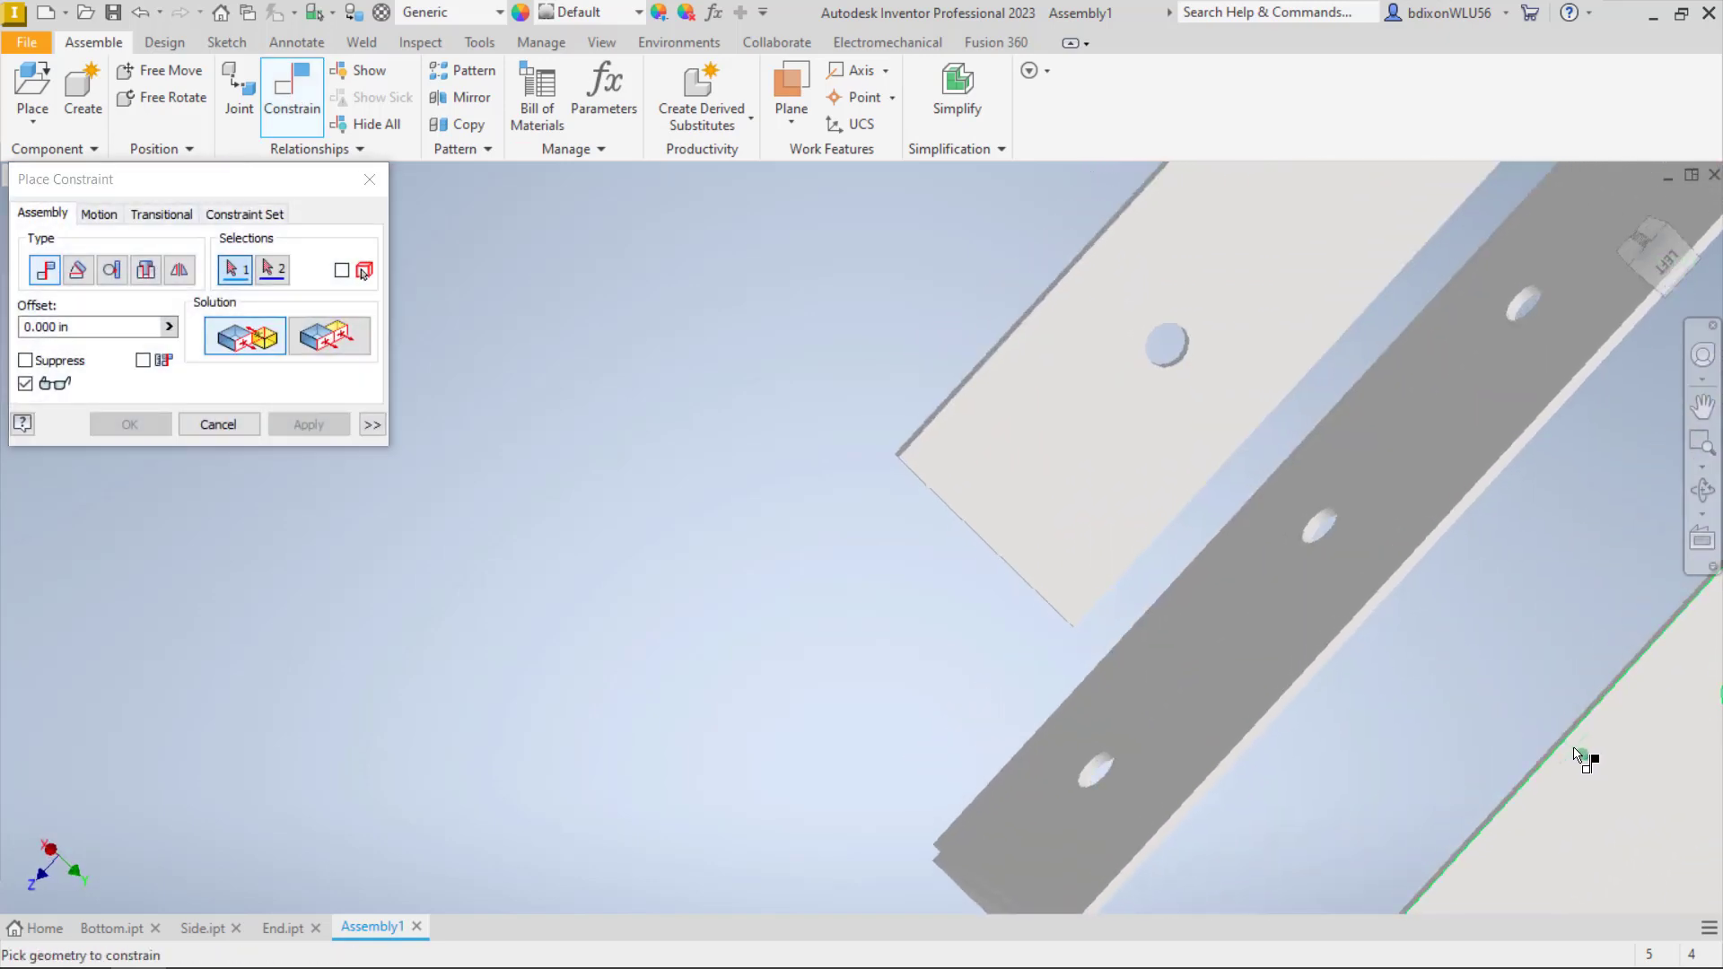
click(1580, 709)
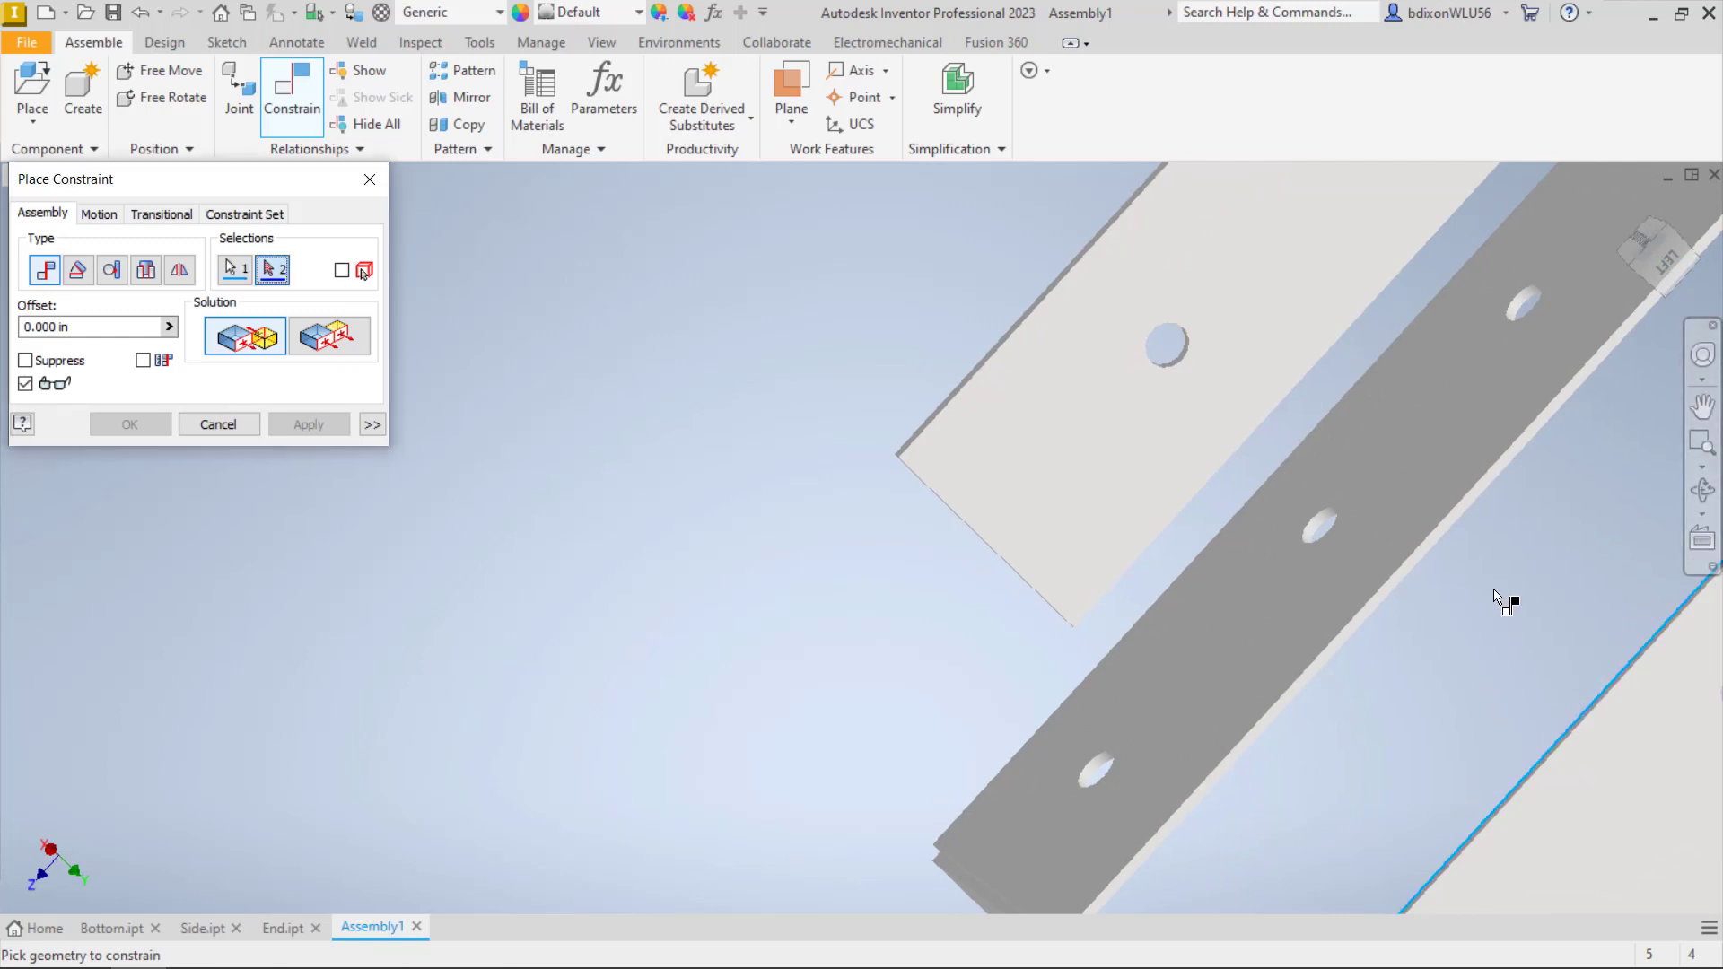
click(1463, 528)
shift+middle_drag(1475, 622, 1144, 786)
scroll(1113, 799, up, 2)
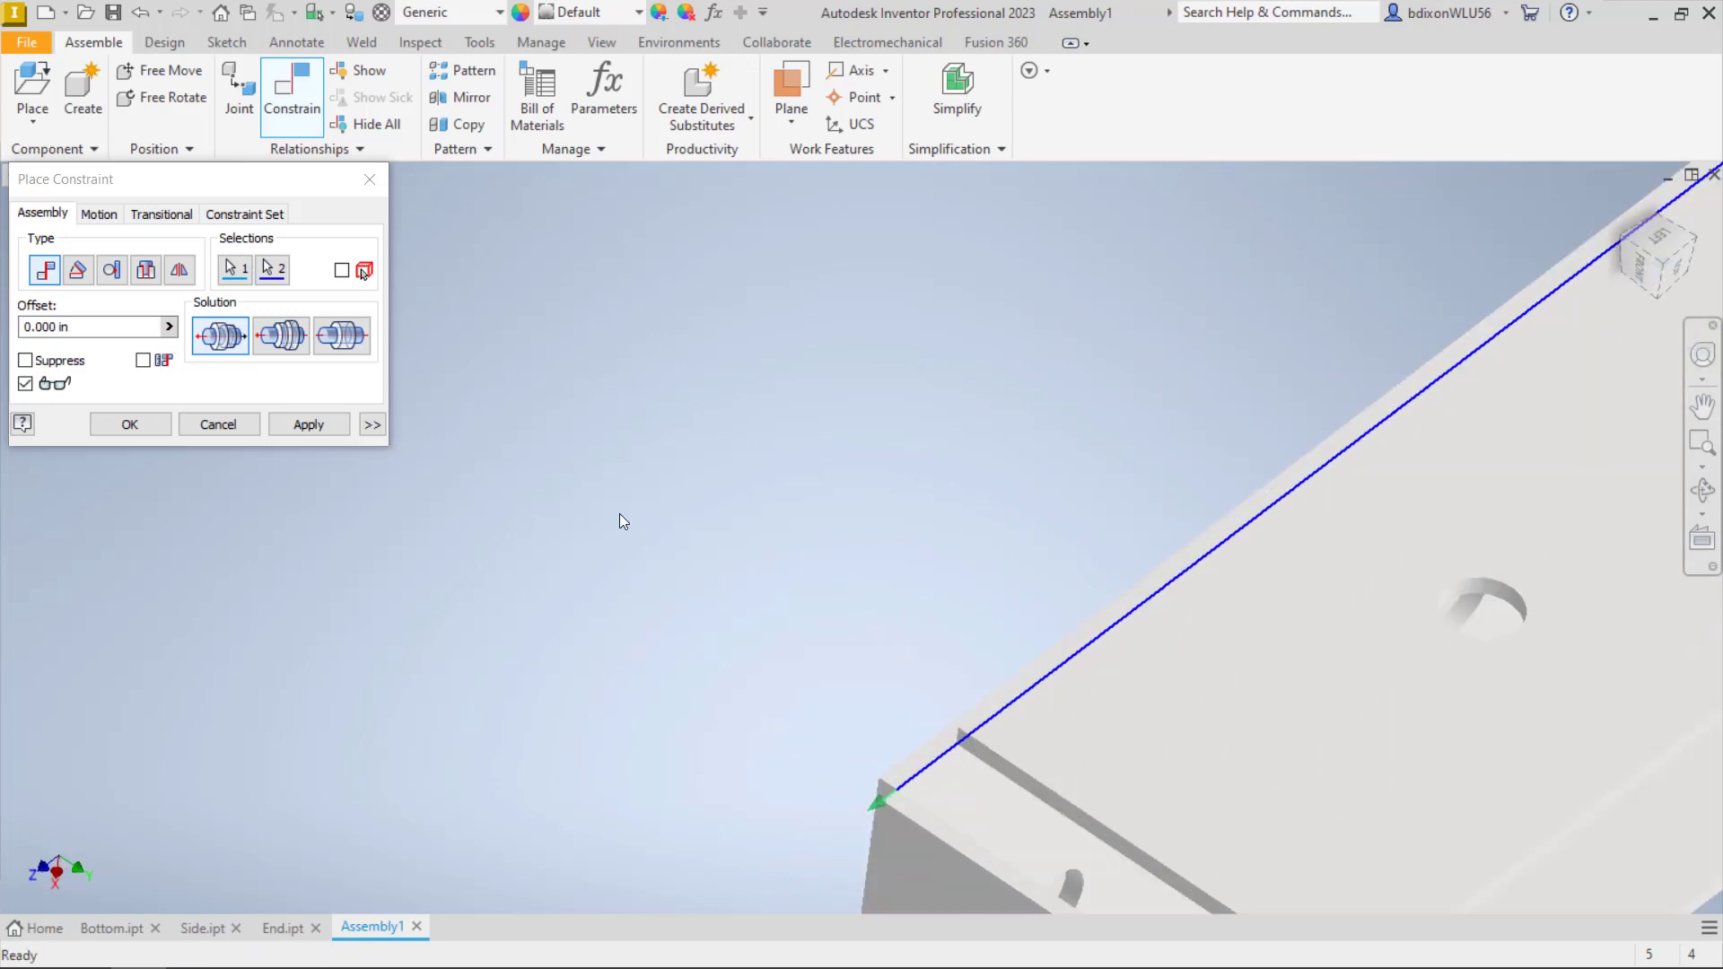
click(314, 432)
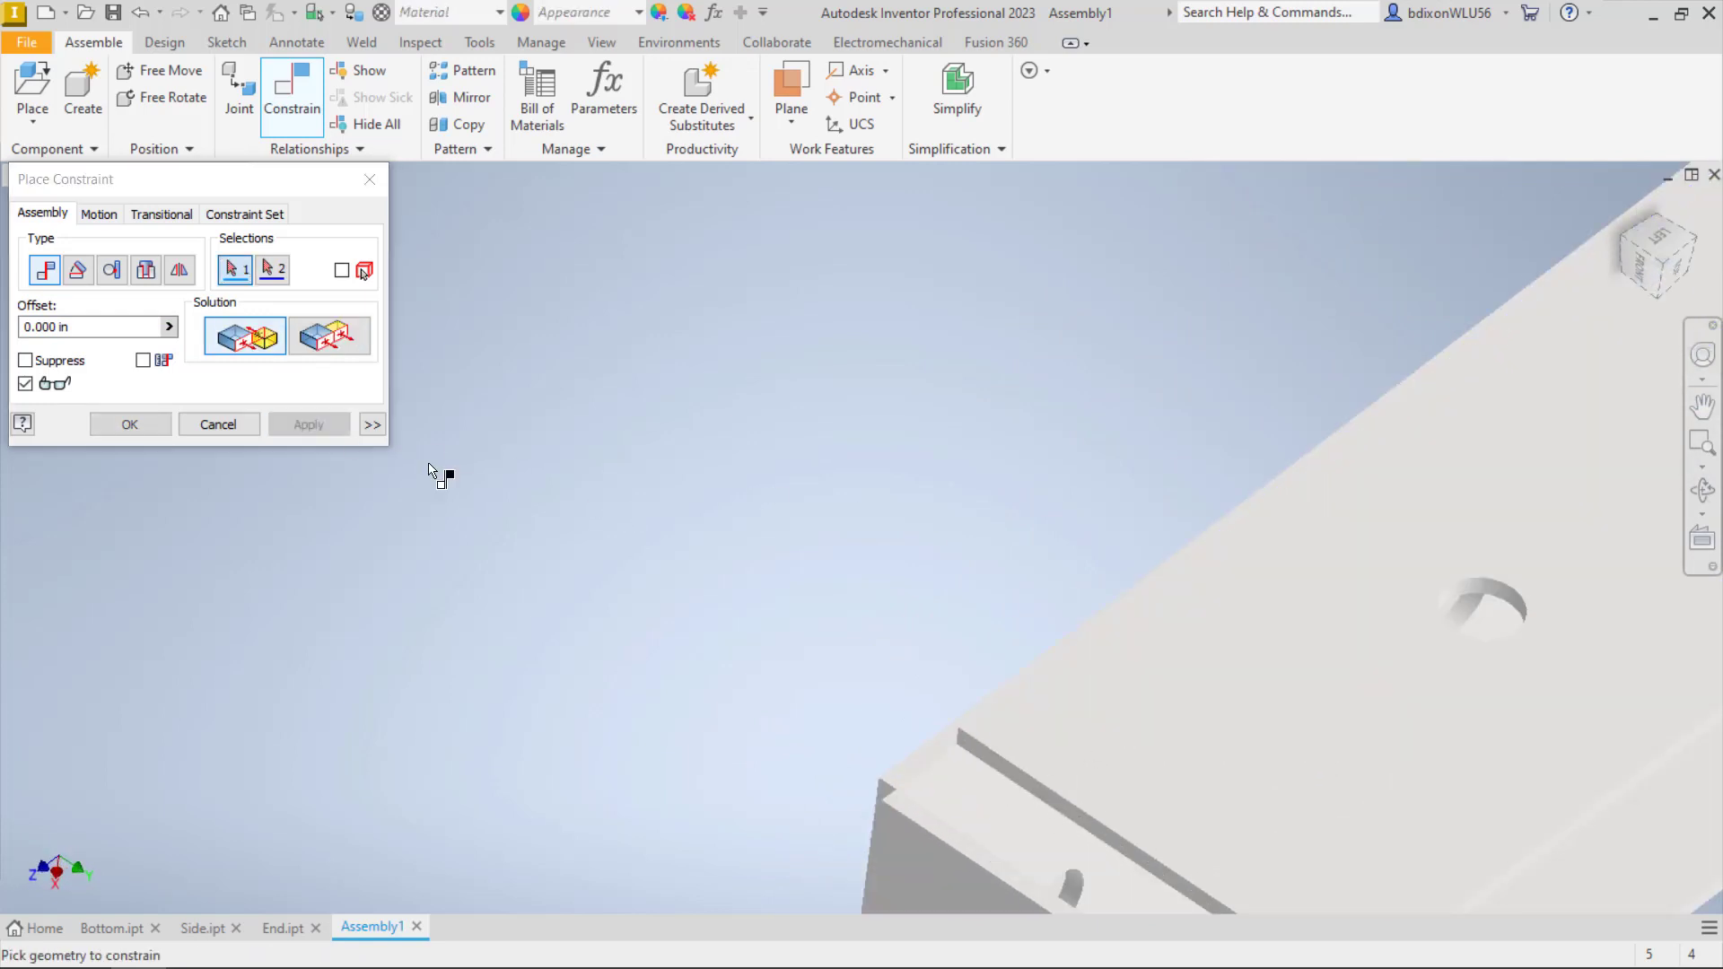
Mate the first side plate's short end edge to the adjoining end plate's upright edge at 0.000 in offset and test its movement
click(1047, 807)
shift+middle_drag(1058, 838, 912, 481)
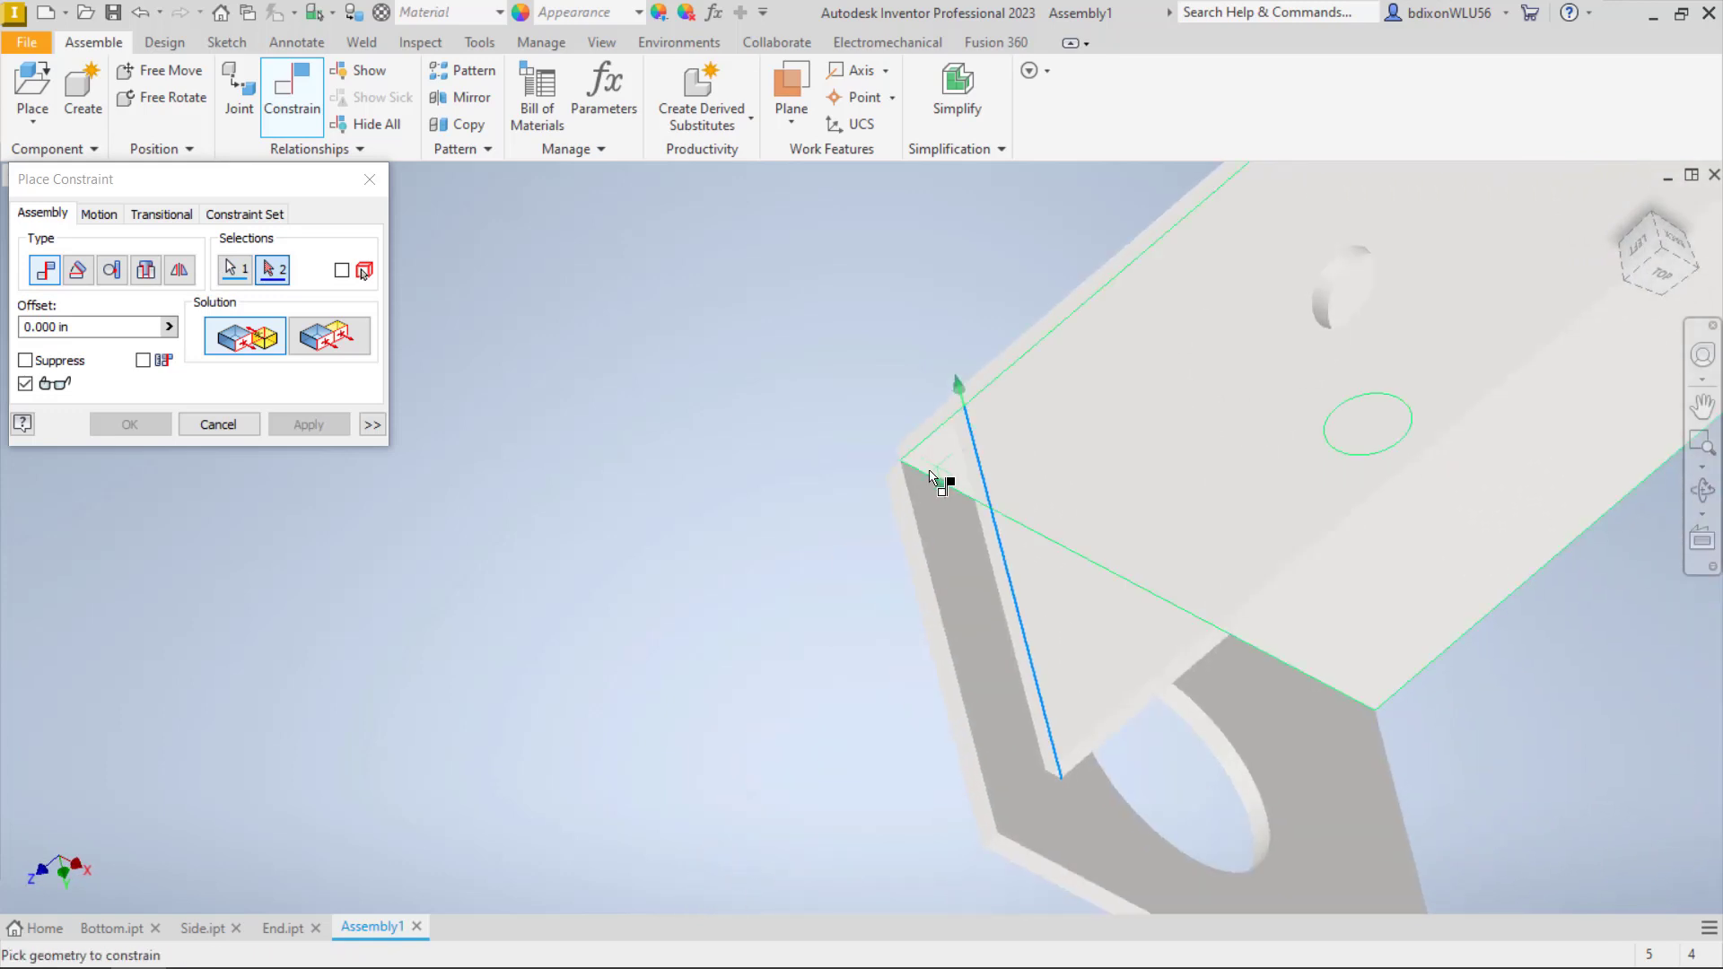
scroll(912, 485, down, 3)
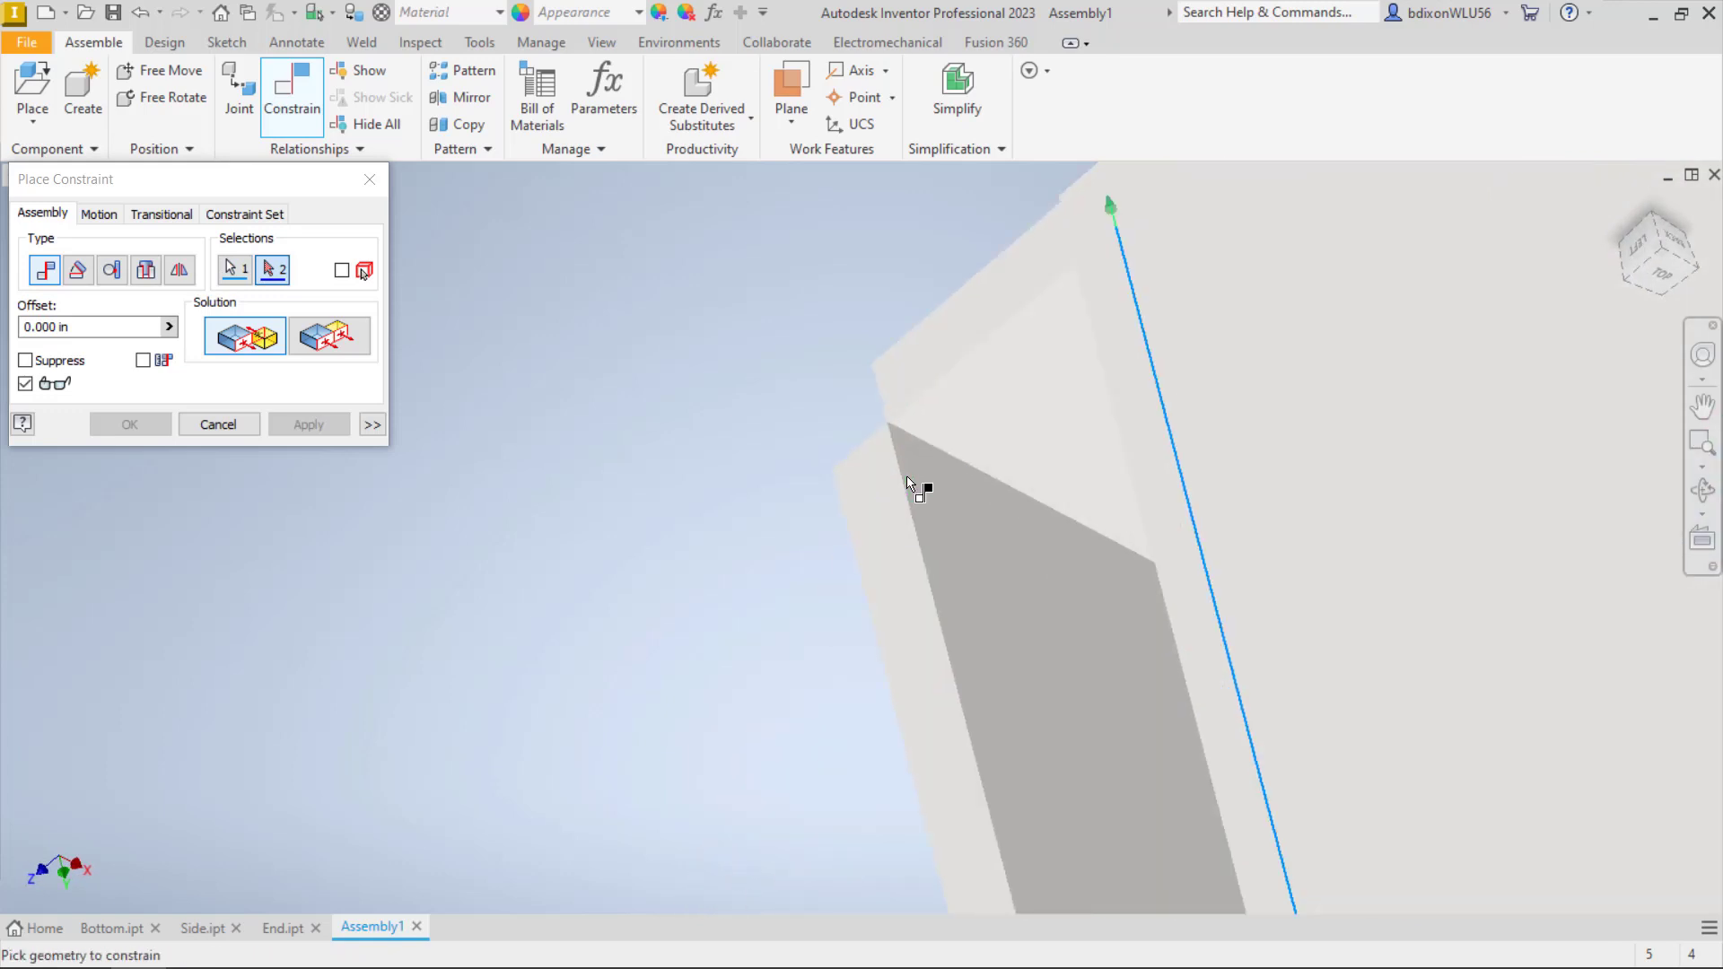
click(934, 589)
shift+middle_drag(1094, 551, 1314, 594)
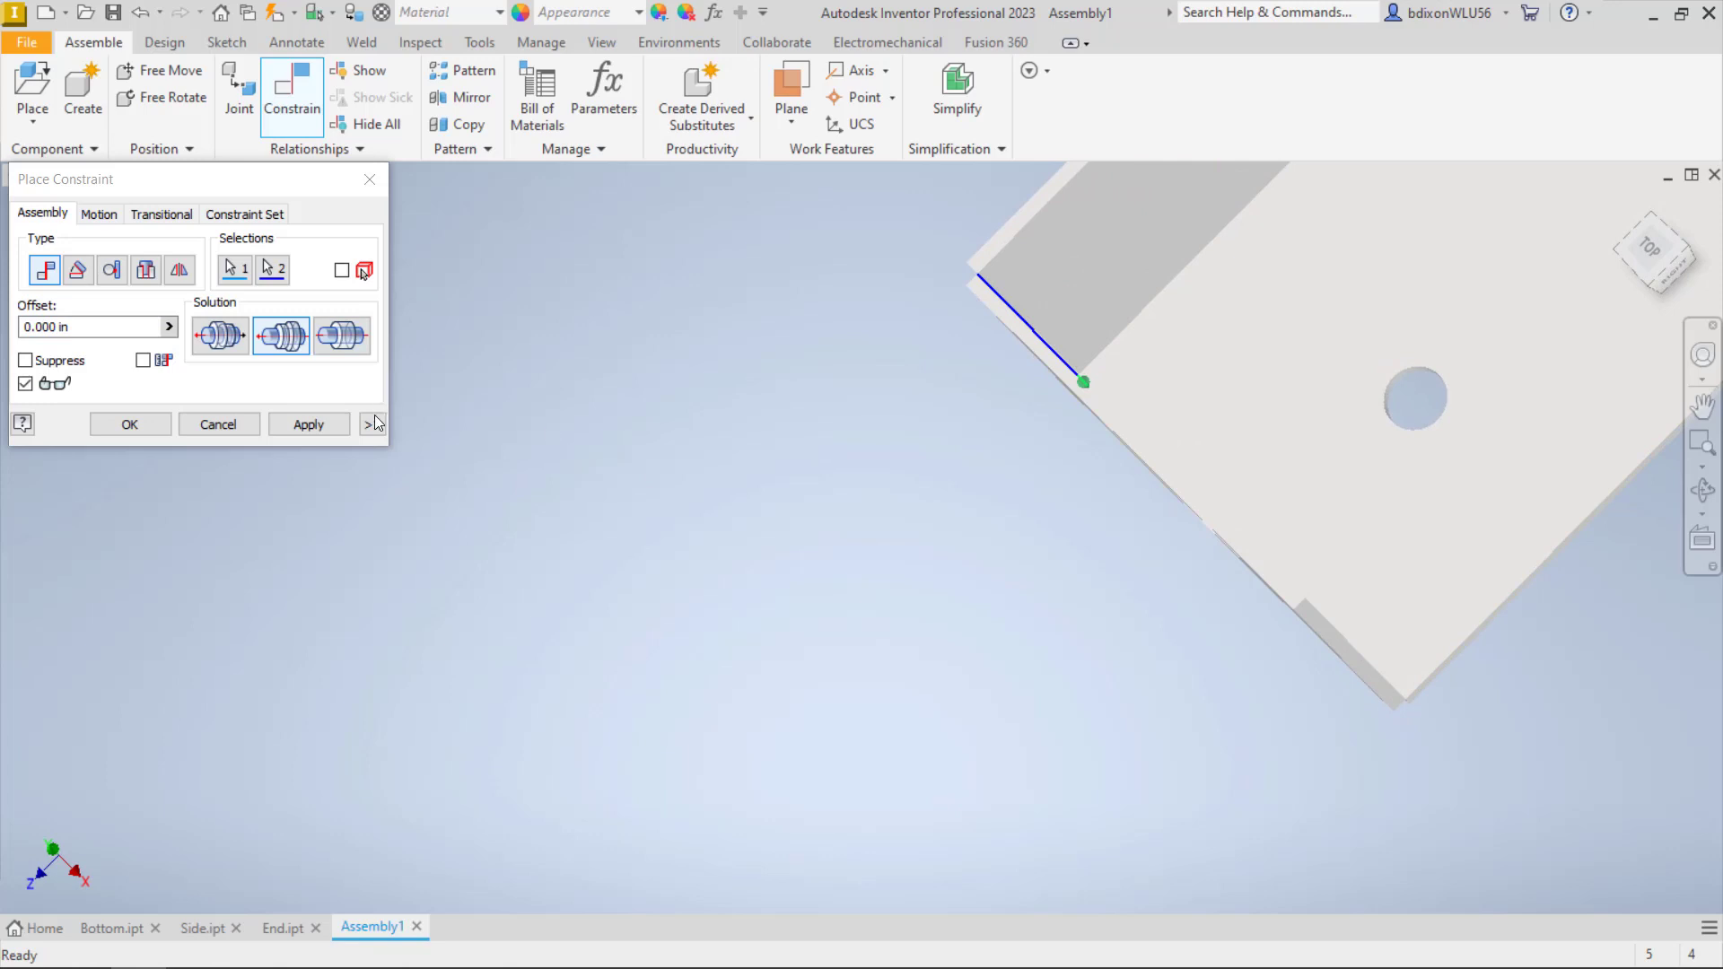
click(307, 424)
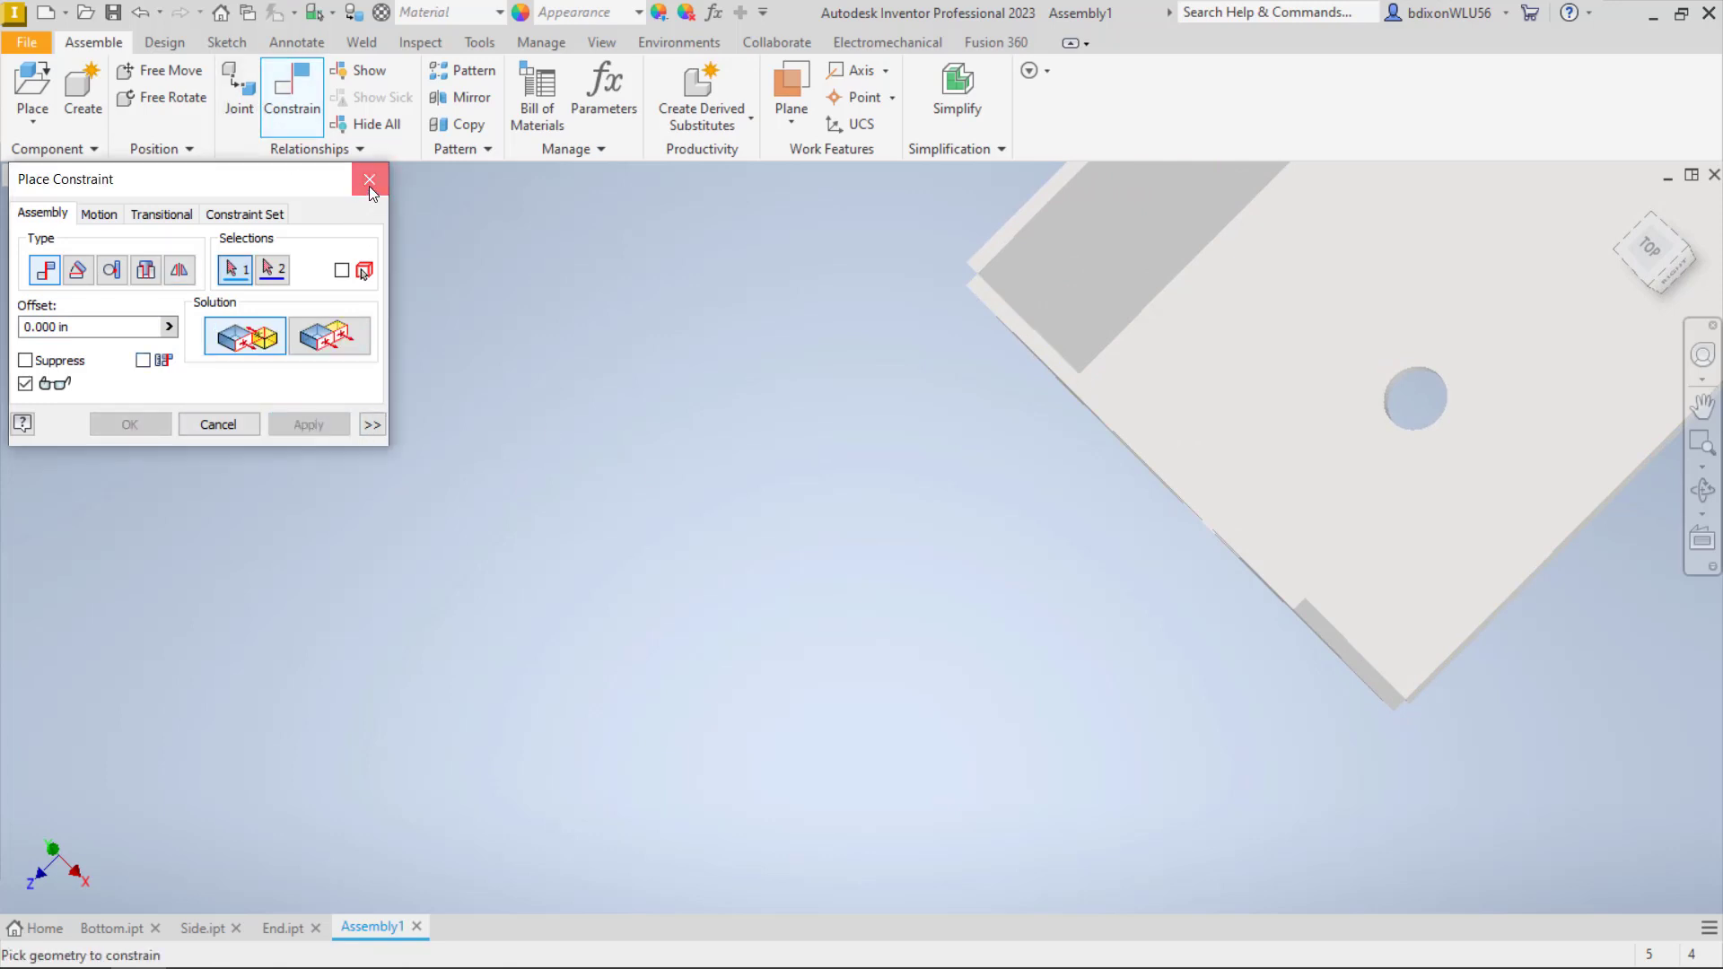
click(368, 185)
drag(1015, 219, 1032, 252)
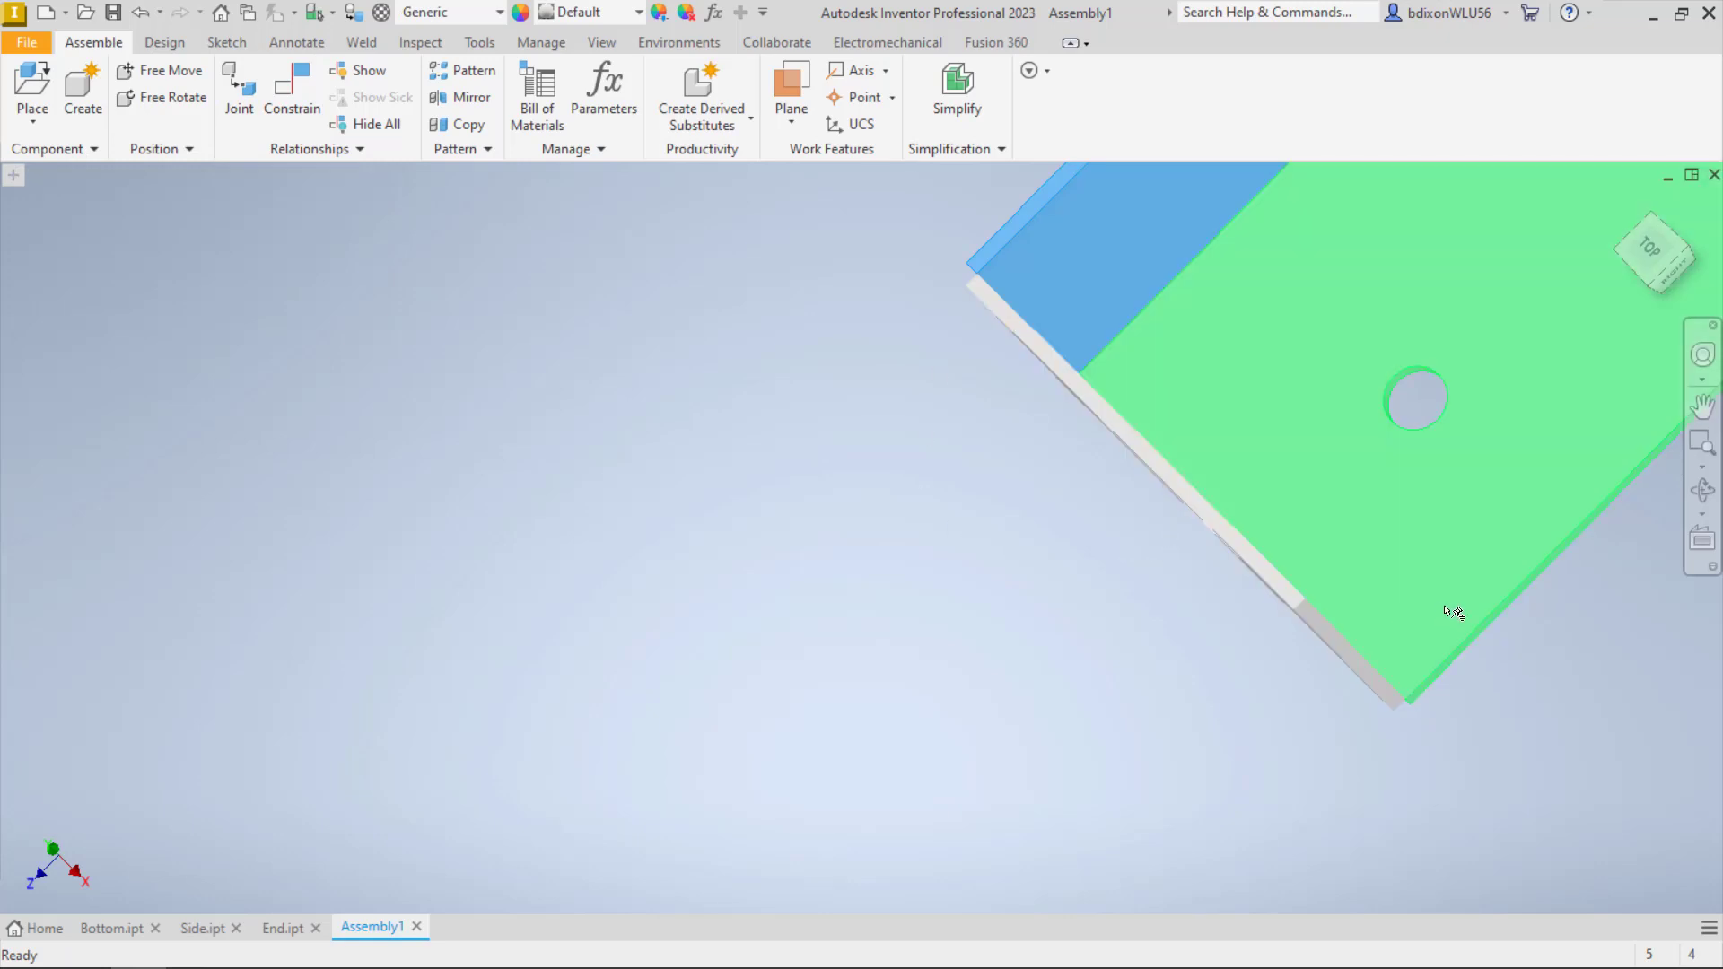
Mate the second side plate's lower long edge to the bottom plate's remaining long edge with a 0.000 in offset
scroll(1454, 612, down, 4)
mouse_move(1481, 623)
shift+middle_down()
mouse_move(1550, 565)
mouse_move(1530, 538)
mouse_move(1595, 547)
mouse_move(1187, 622)
shift+middle_up()
scroll(1100, 579, up, 5)
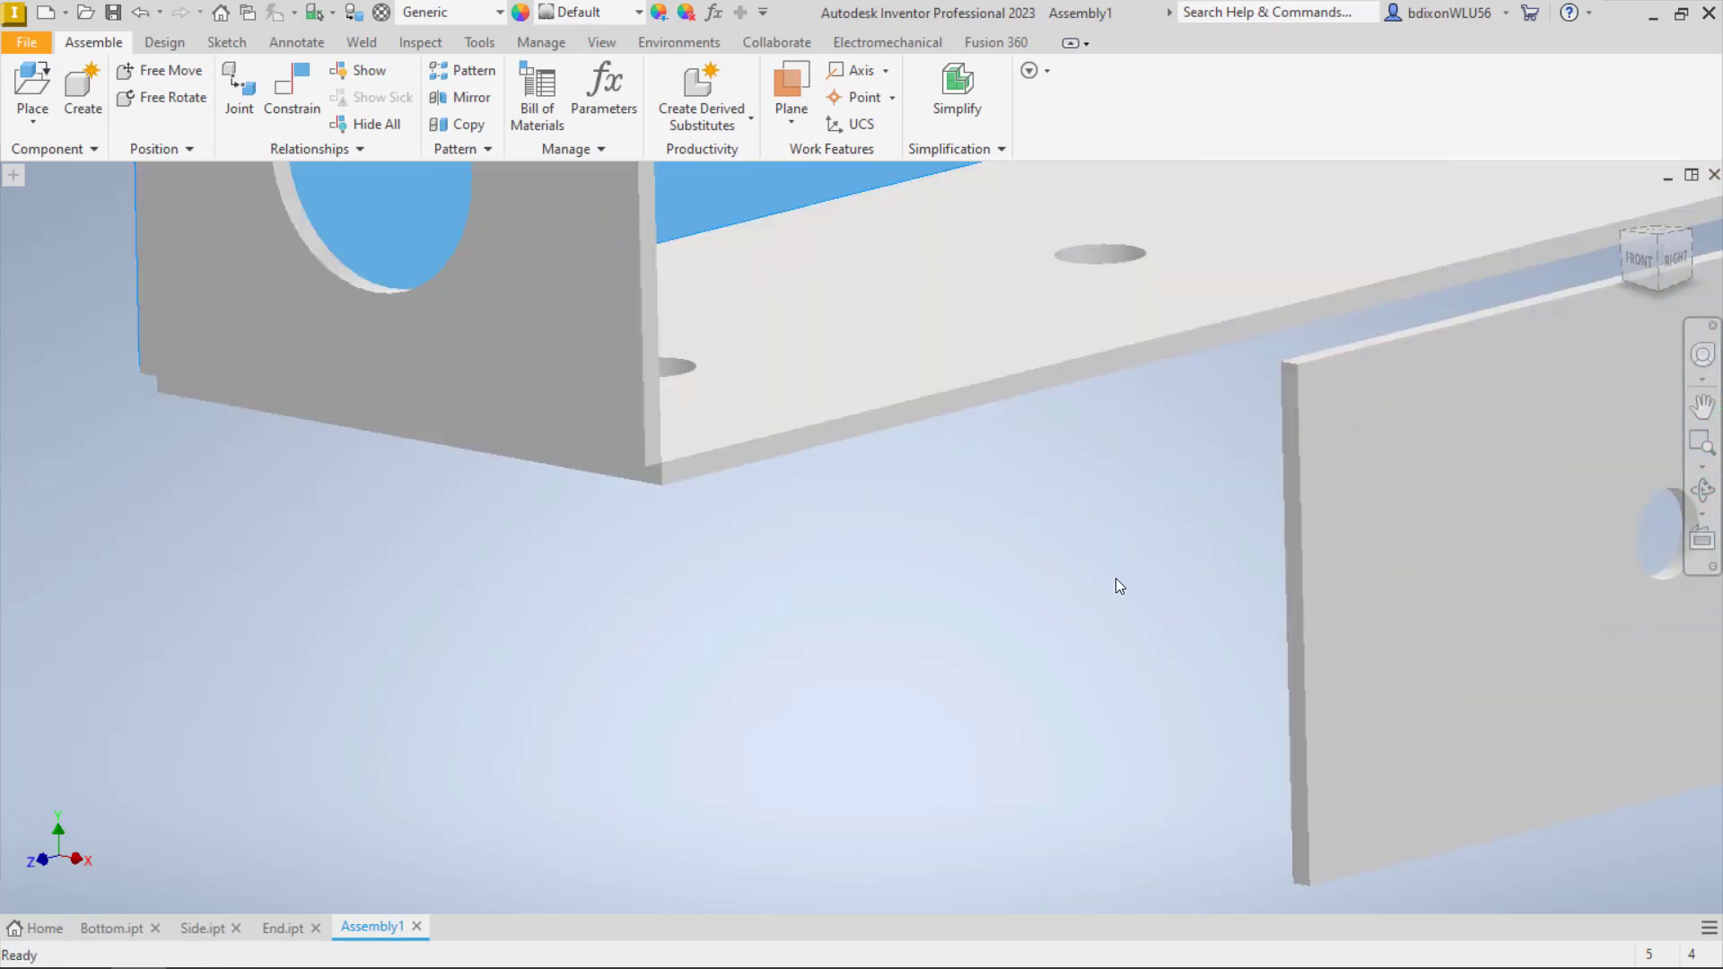
click(1292, 664)
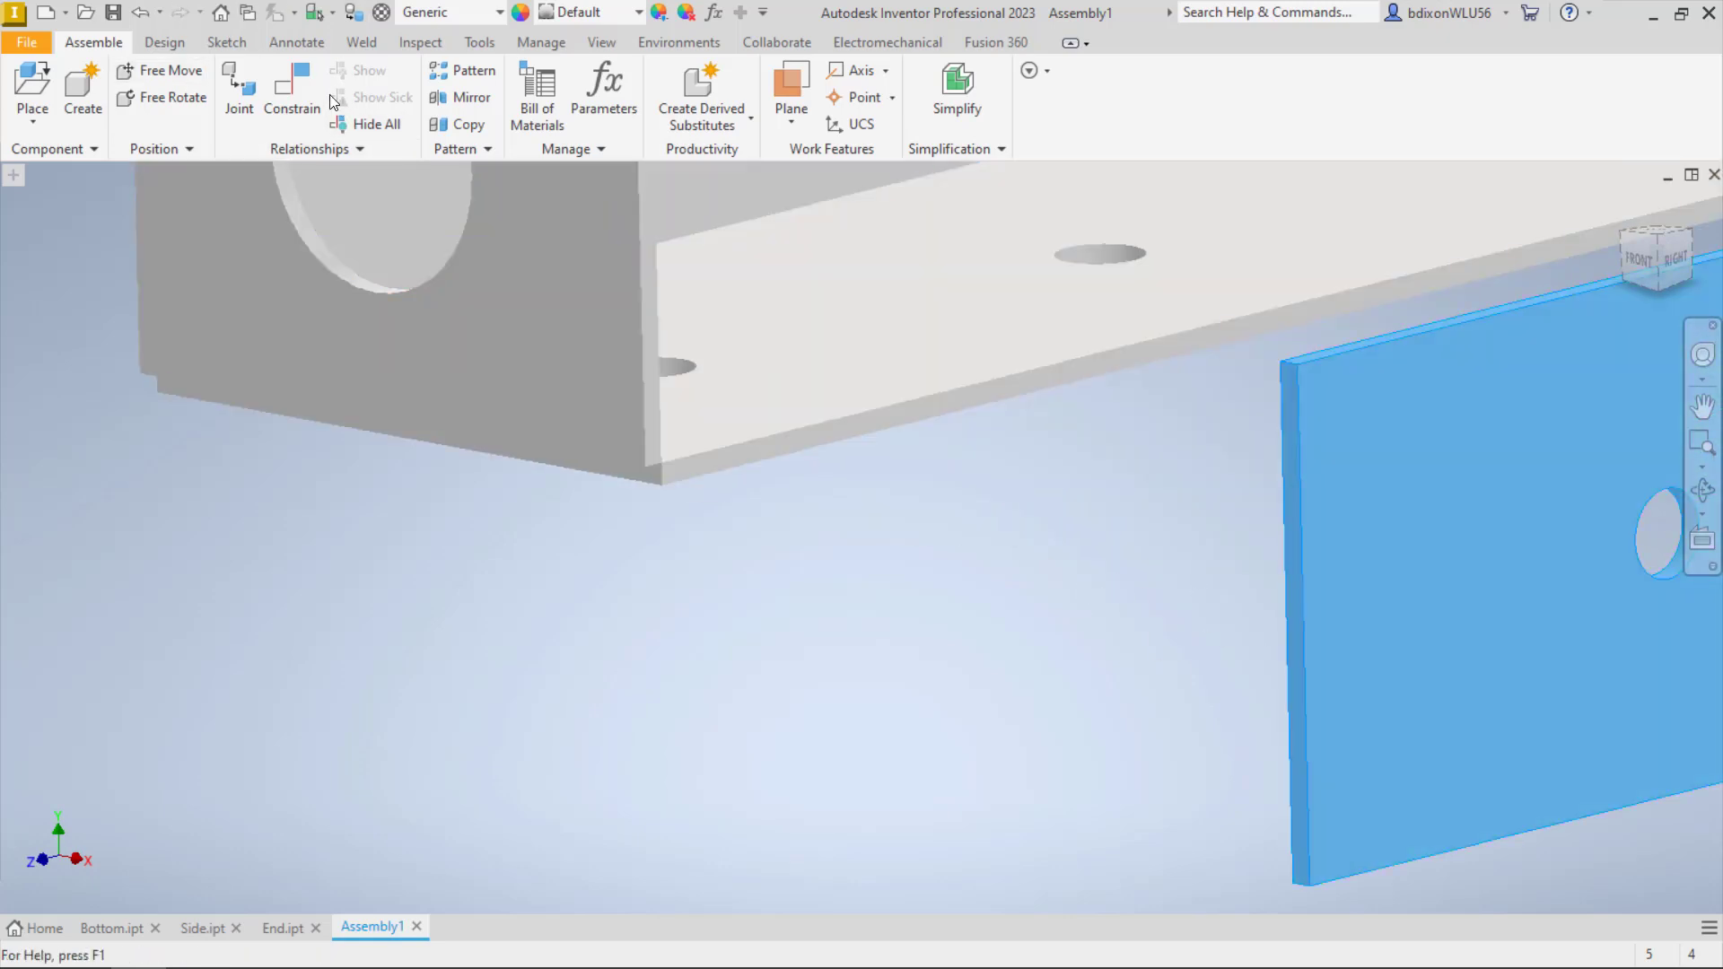
click(291, 89)
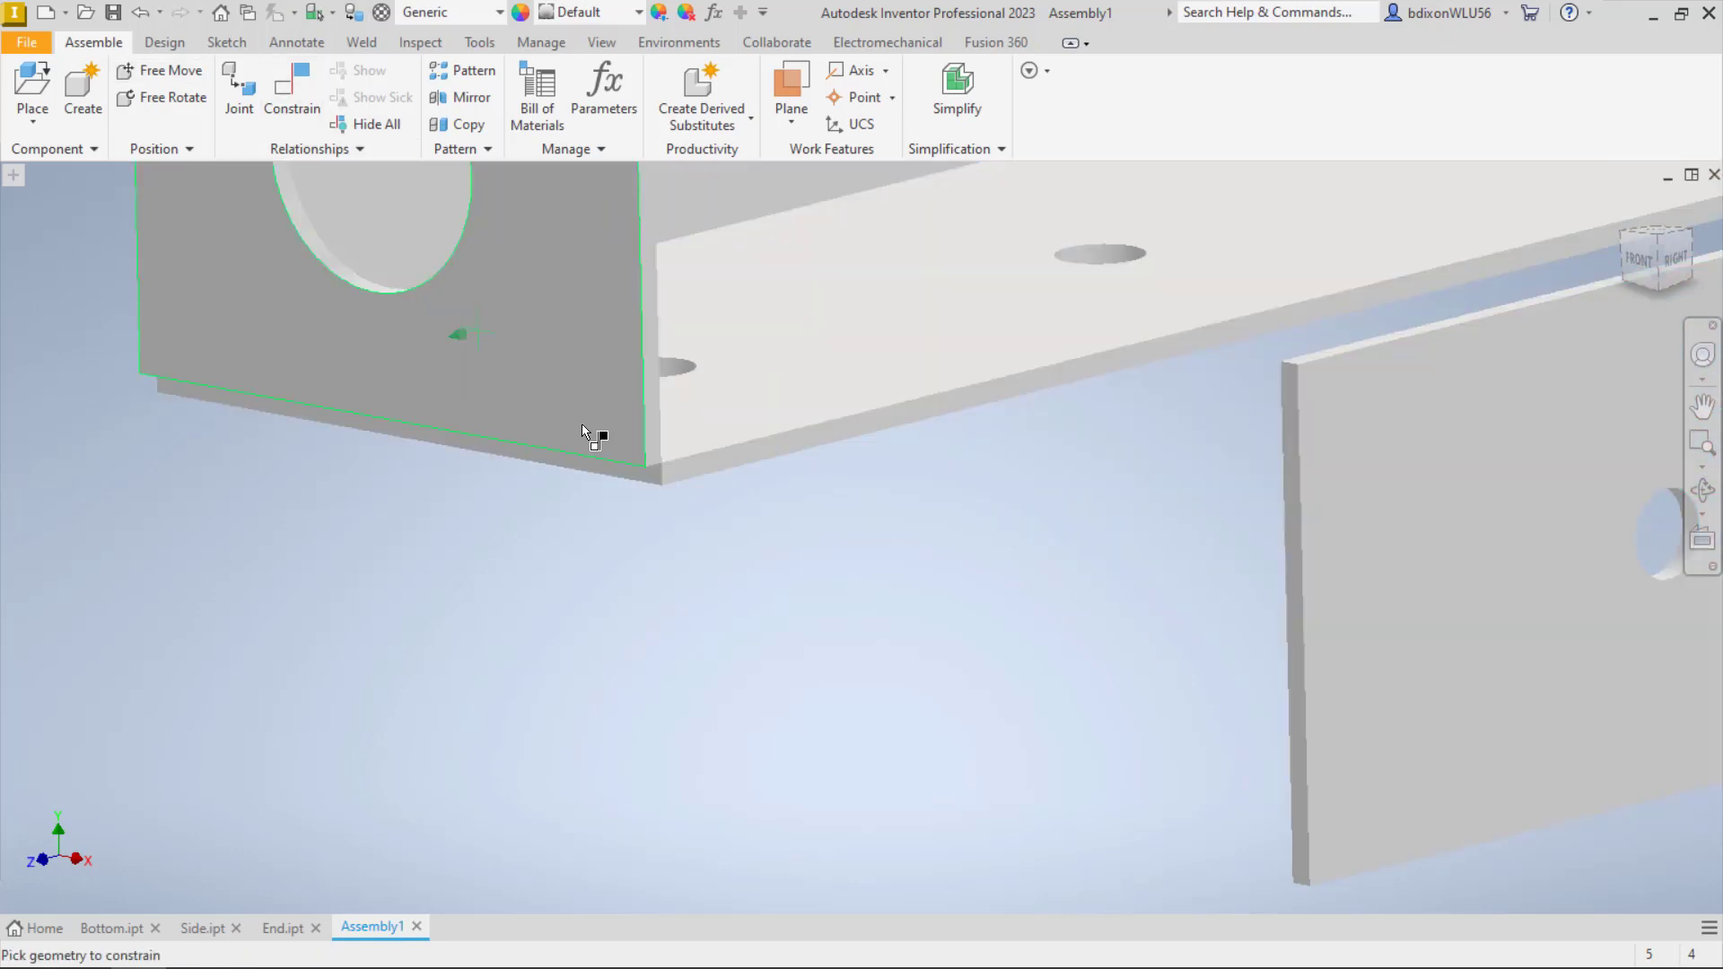
click(952, 396)
key(F4)
drag(1096, 677, 1161, 680)
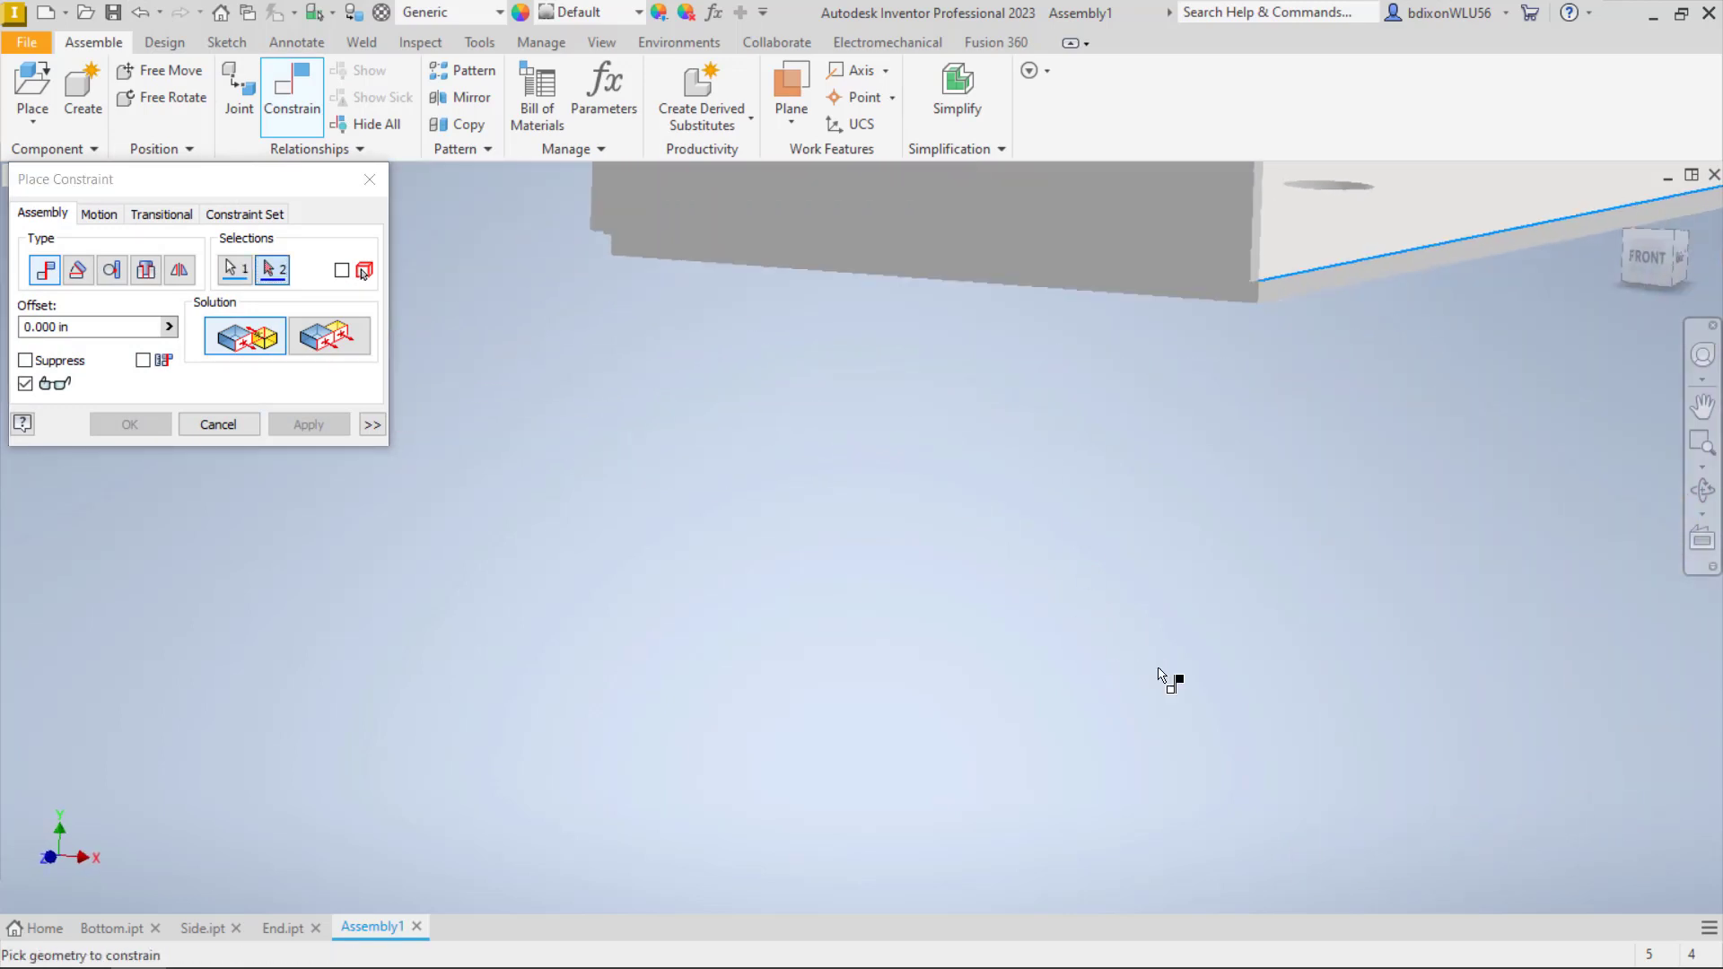
middle_drag(1161, 680, 1080, 600)
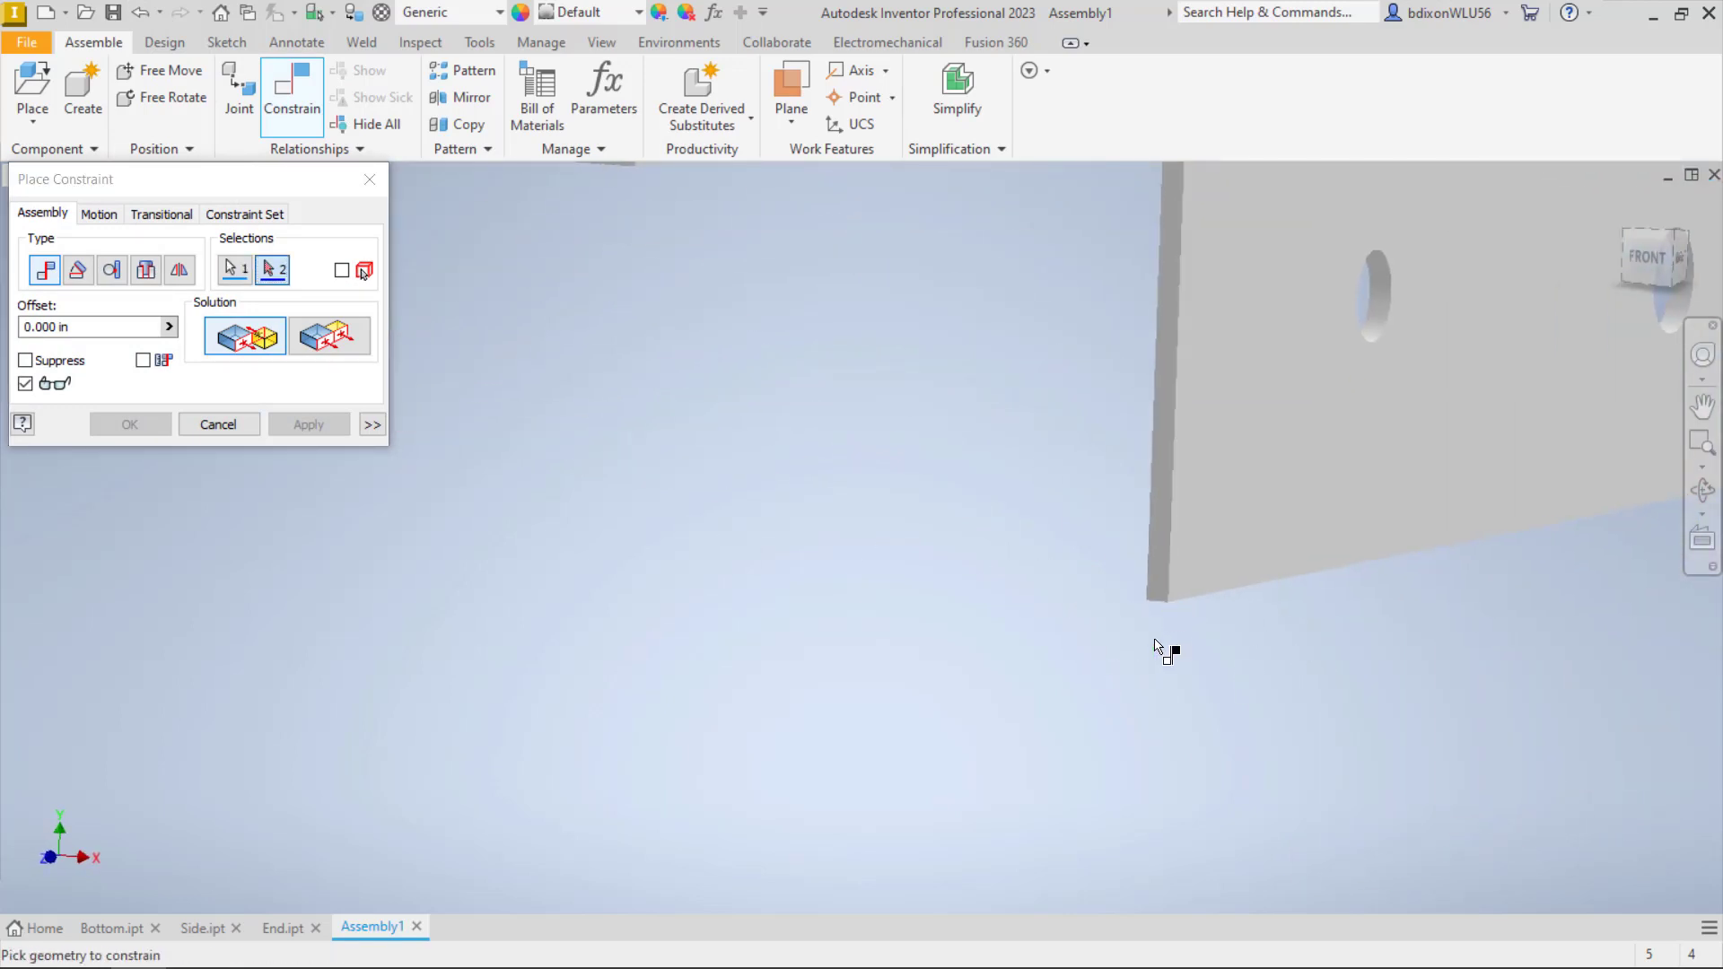
key(F4)
drag(1154, 646, 1365, 658)
middle_drag(1365, 658, 1183, 595)
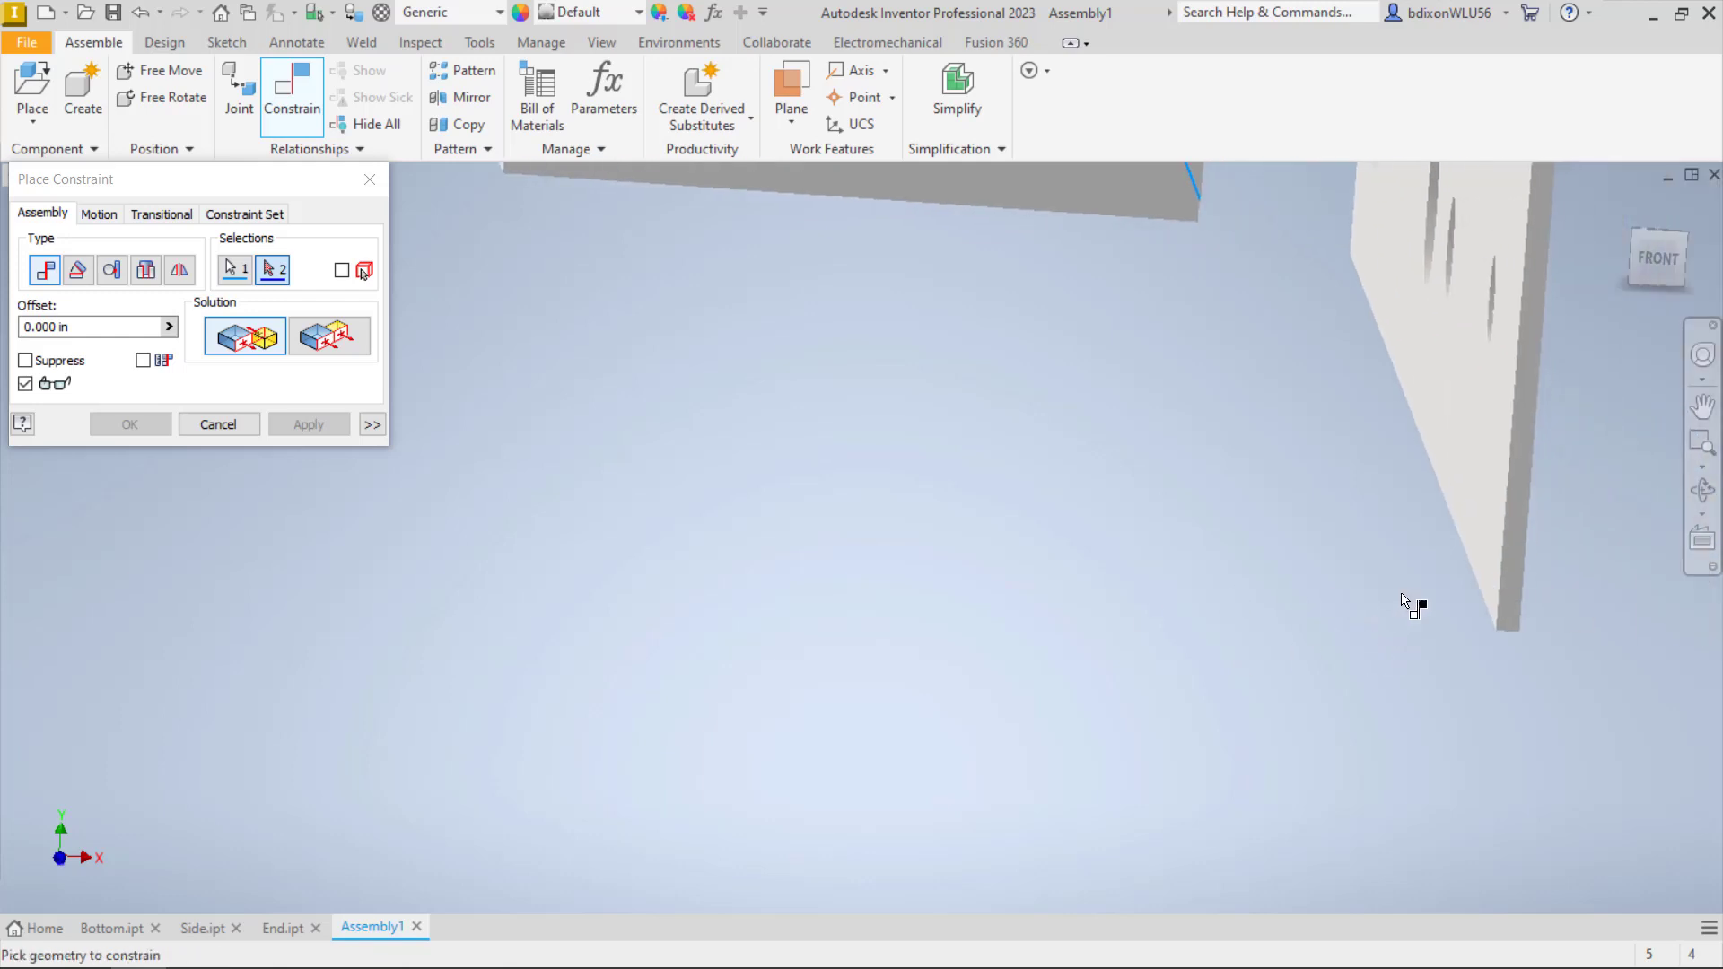
click(1481, 569)
middle_drag(1381, 433, 1046, 773)
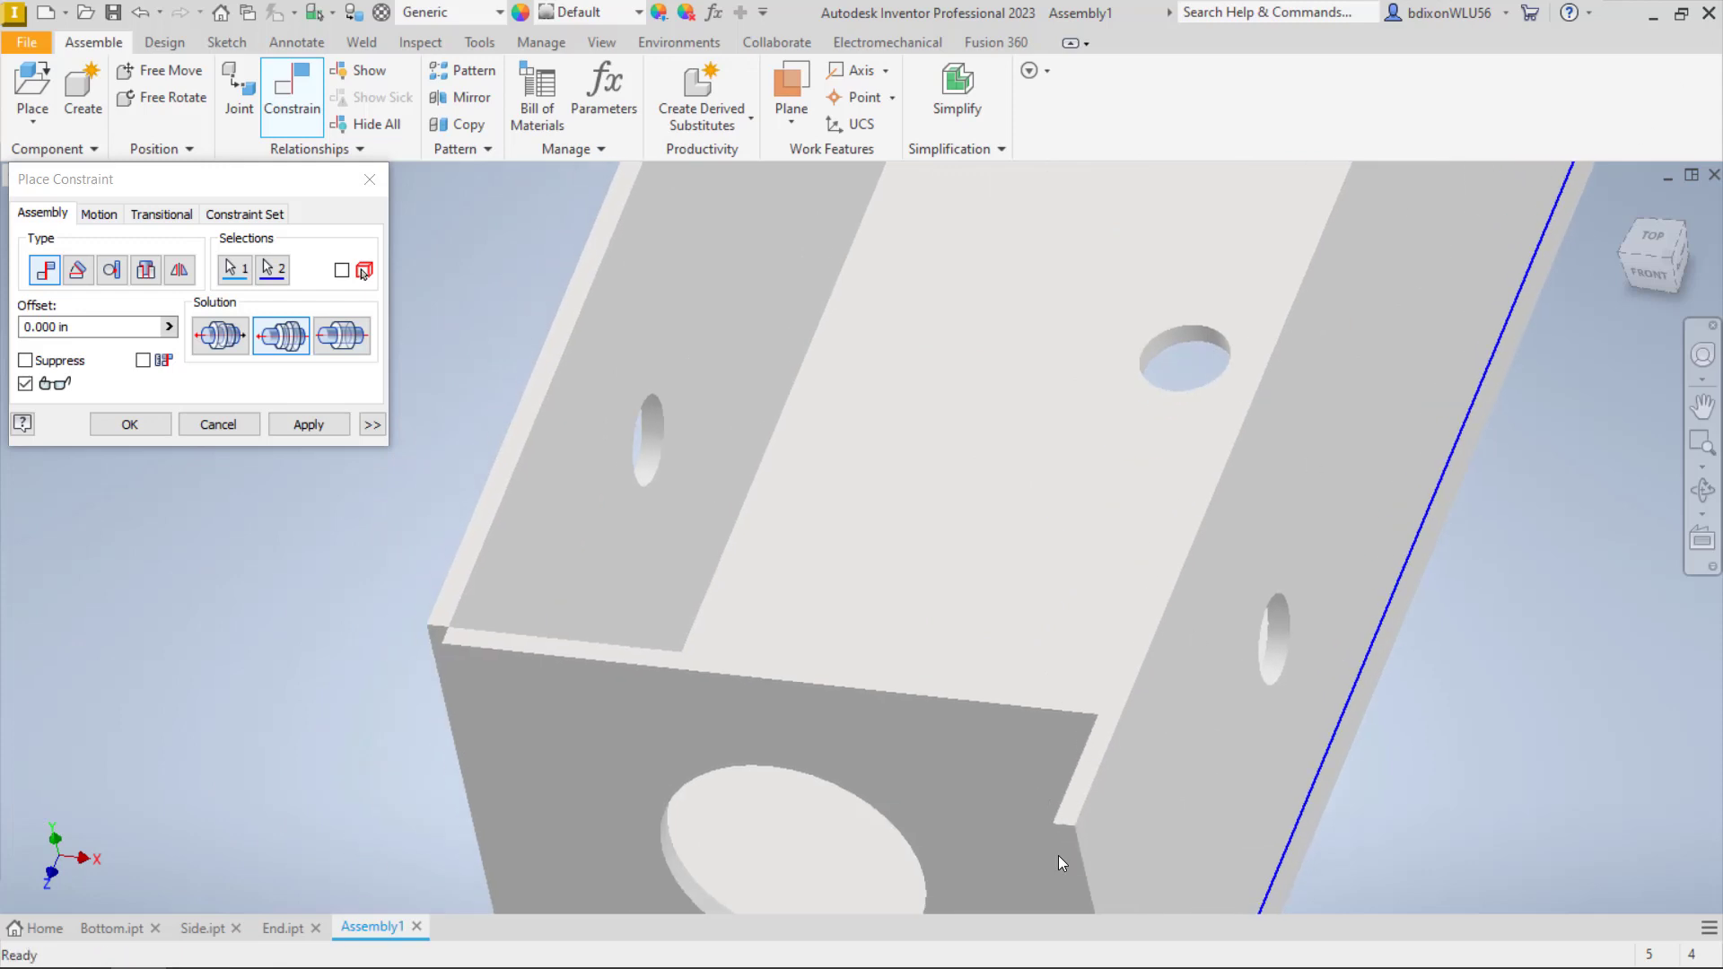
shift+middle_drag(1052, 855, 1100, 830)
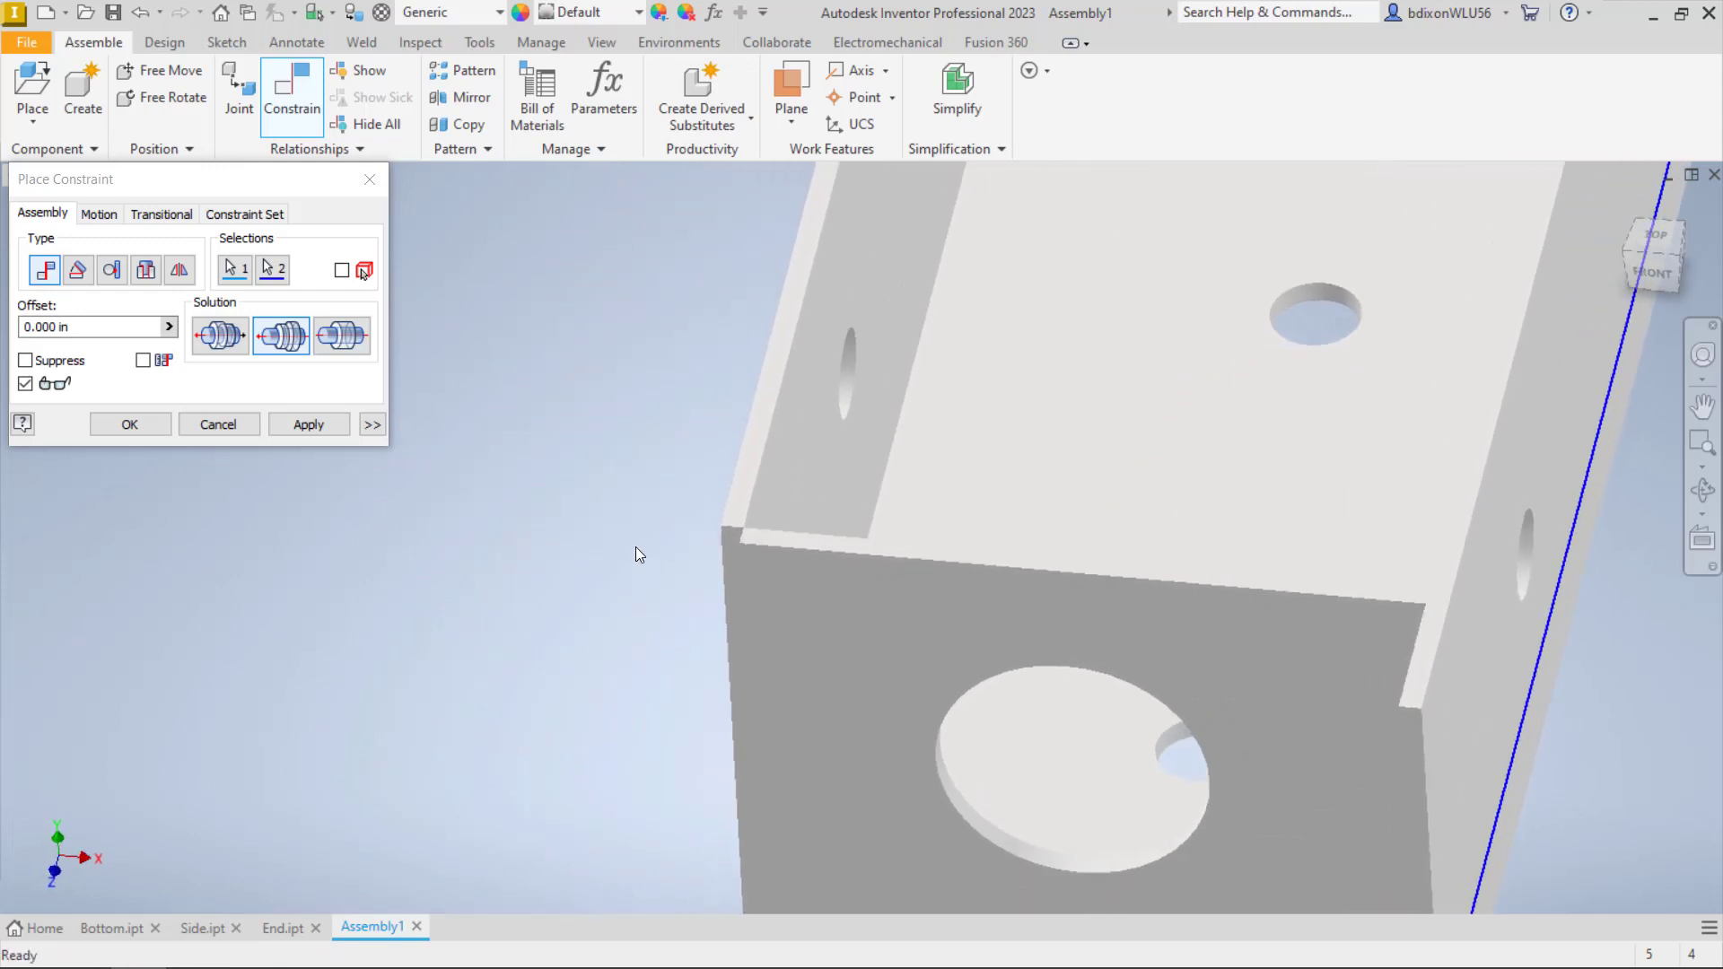
click(326, 419)
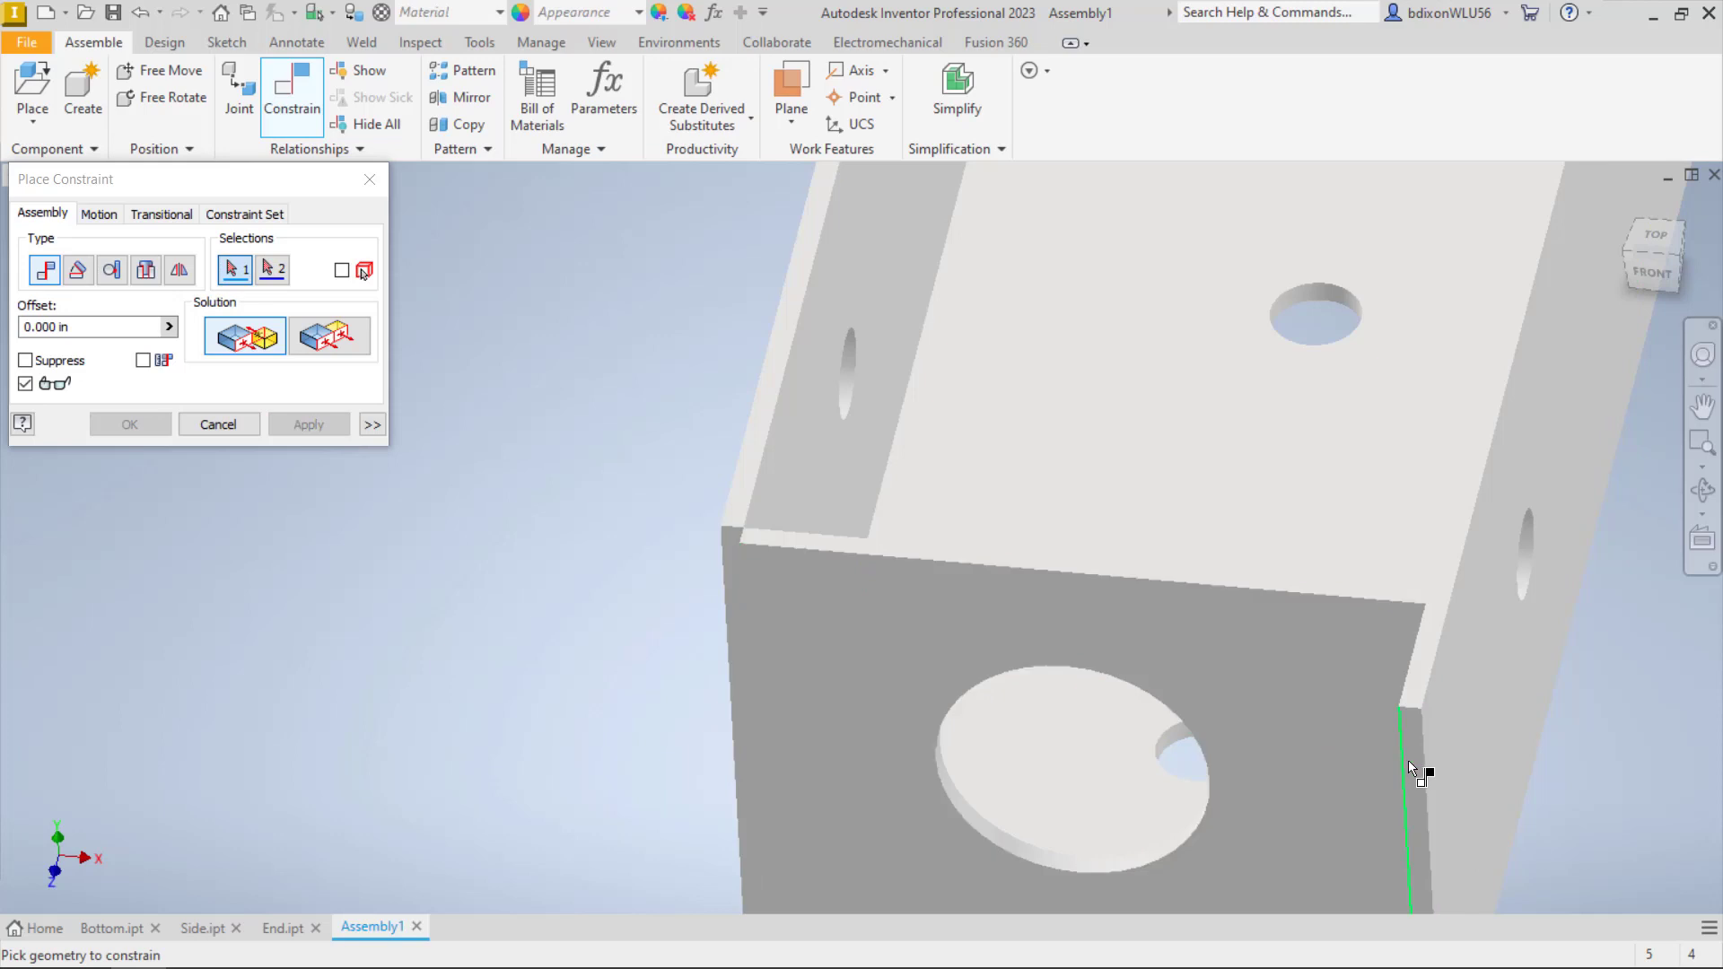
Mate the second side plate's short end edge to the adjoining end plate's upright edge with a 0.000 in offset
click(1398, 763)
shift+middle_drag(1427, 589, 1398, 700)
click(1434, 566)
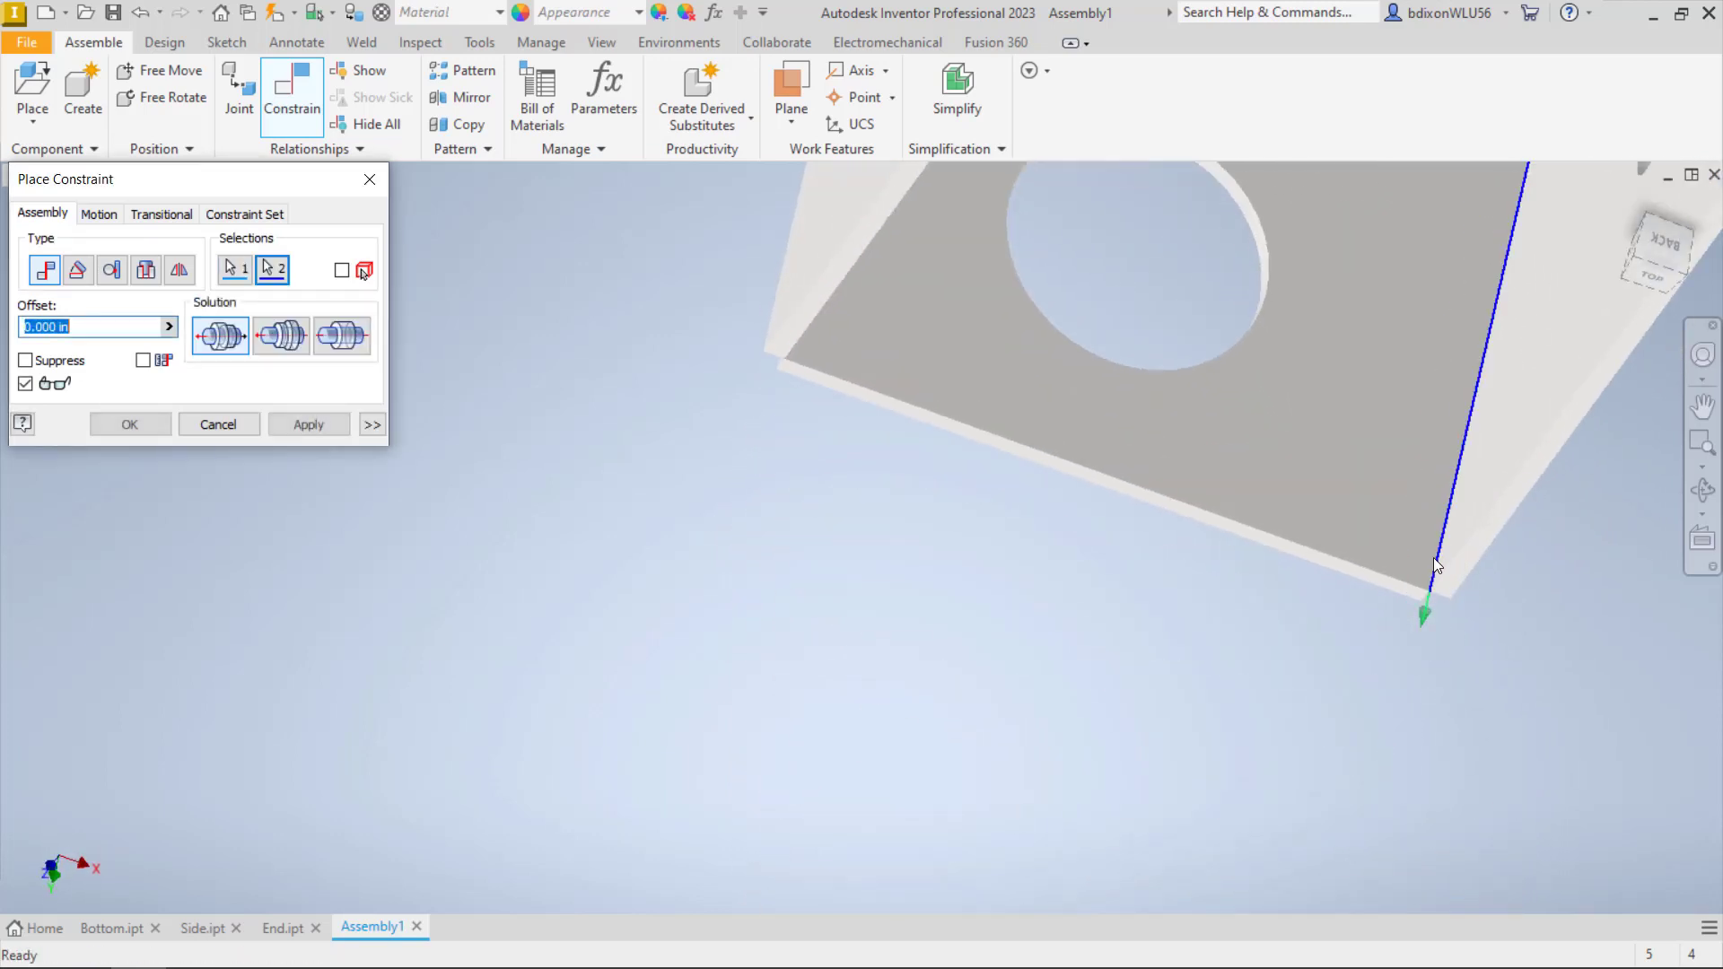
click(327, 422)
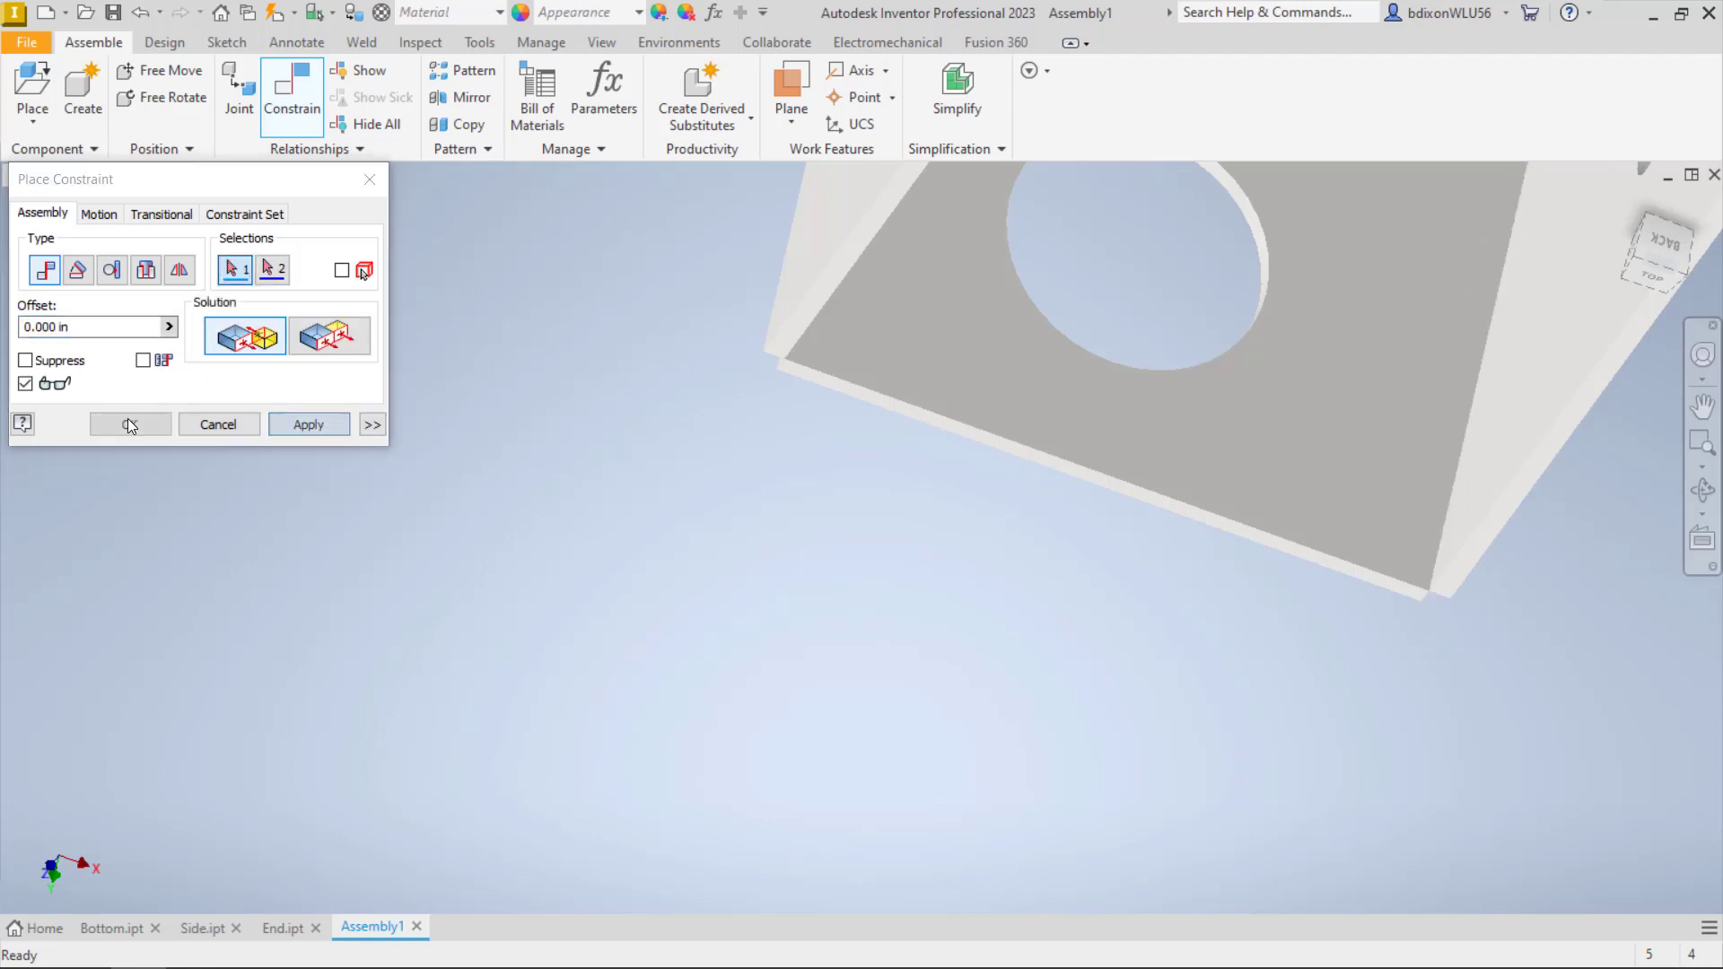
click(369, 180)
Save the assembled box as grillbox in the grill box folder as an Inventor assembly
scroll(1243, 671, up, 5)
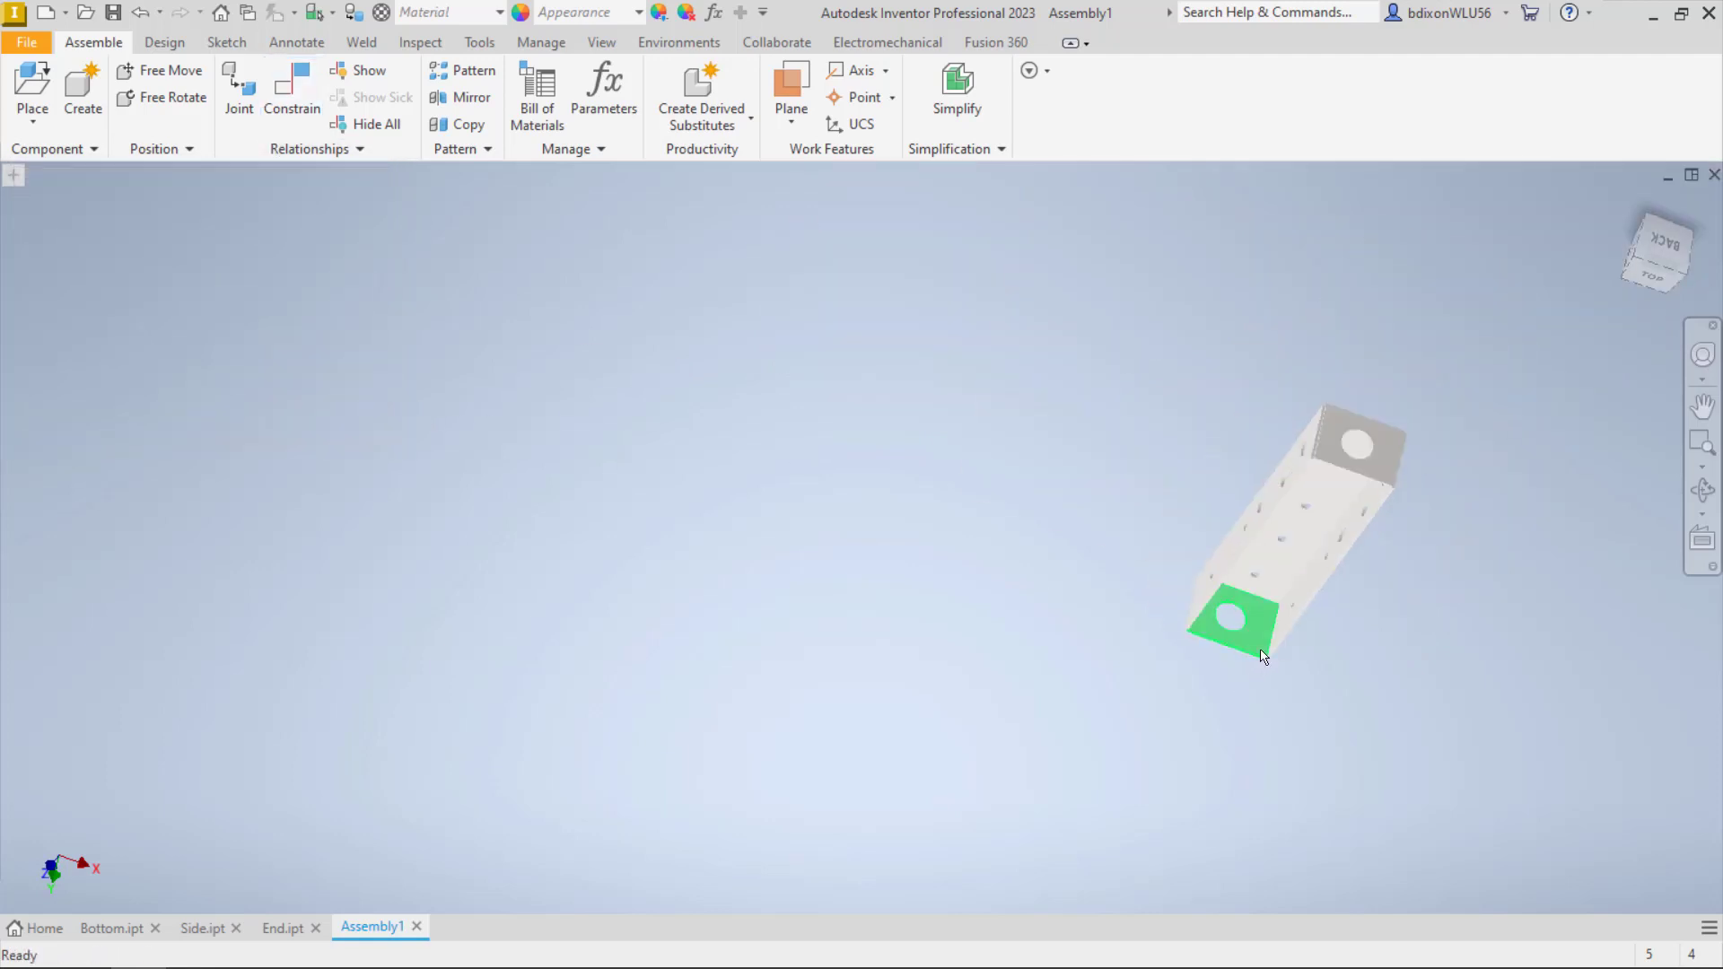
shift+middle_drag(1269, 616, 1176, 512)
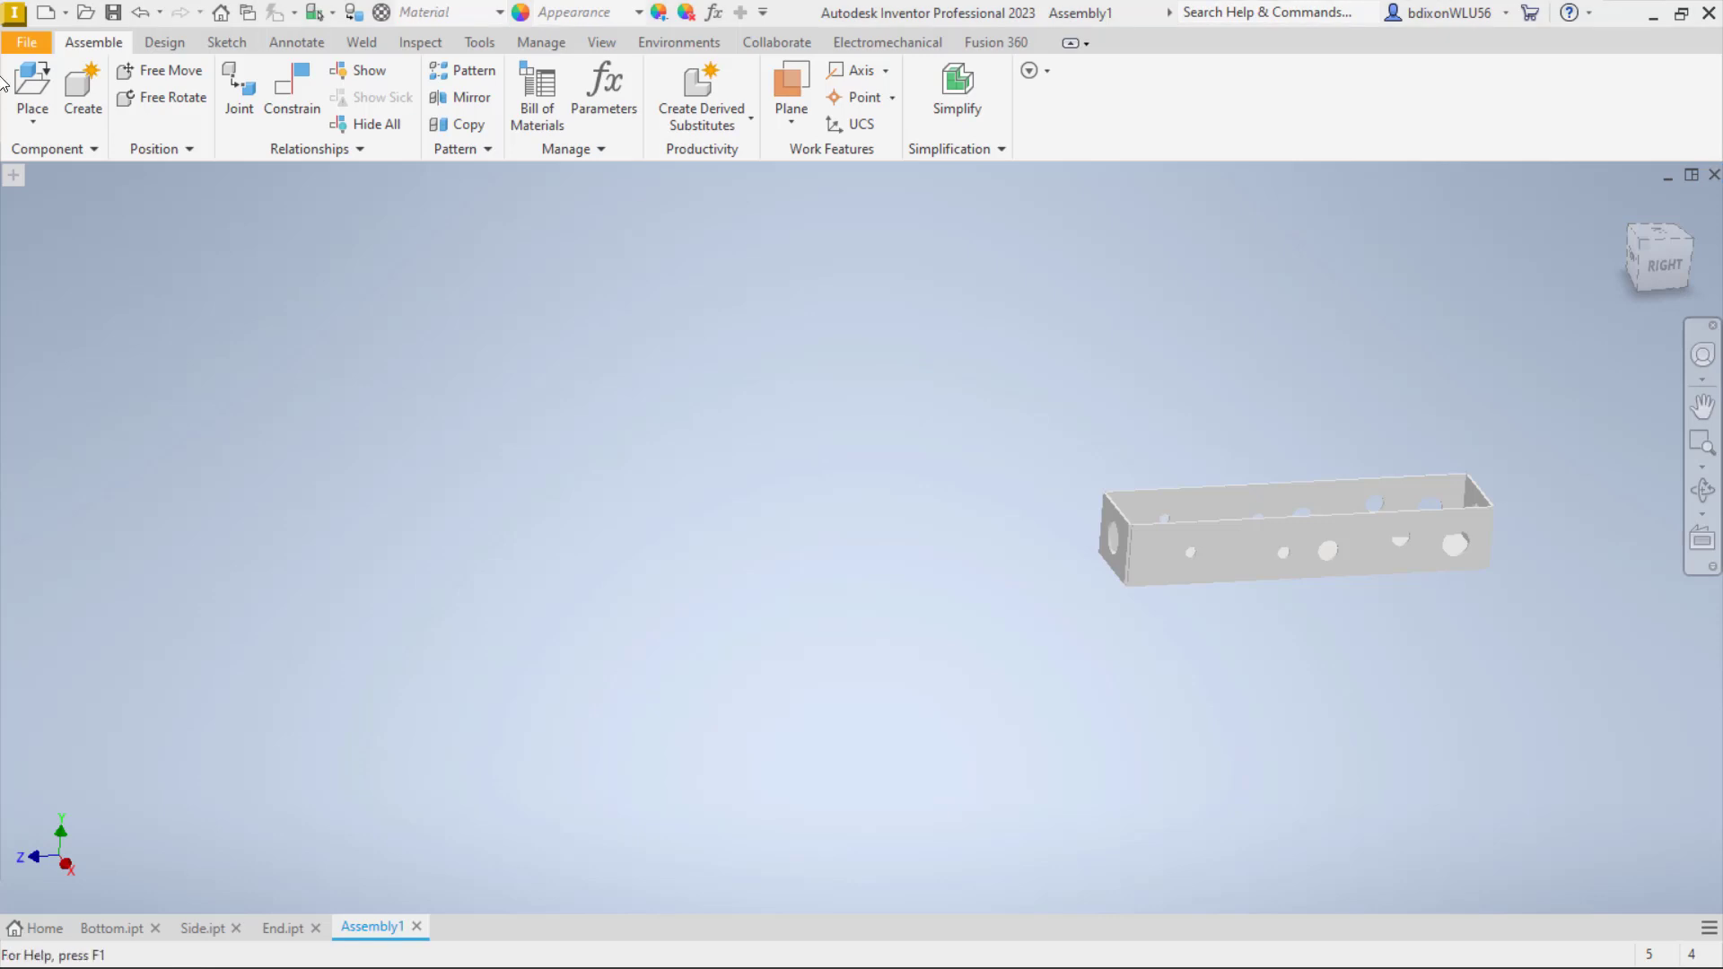
click(113, 11)
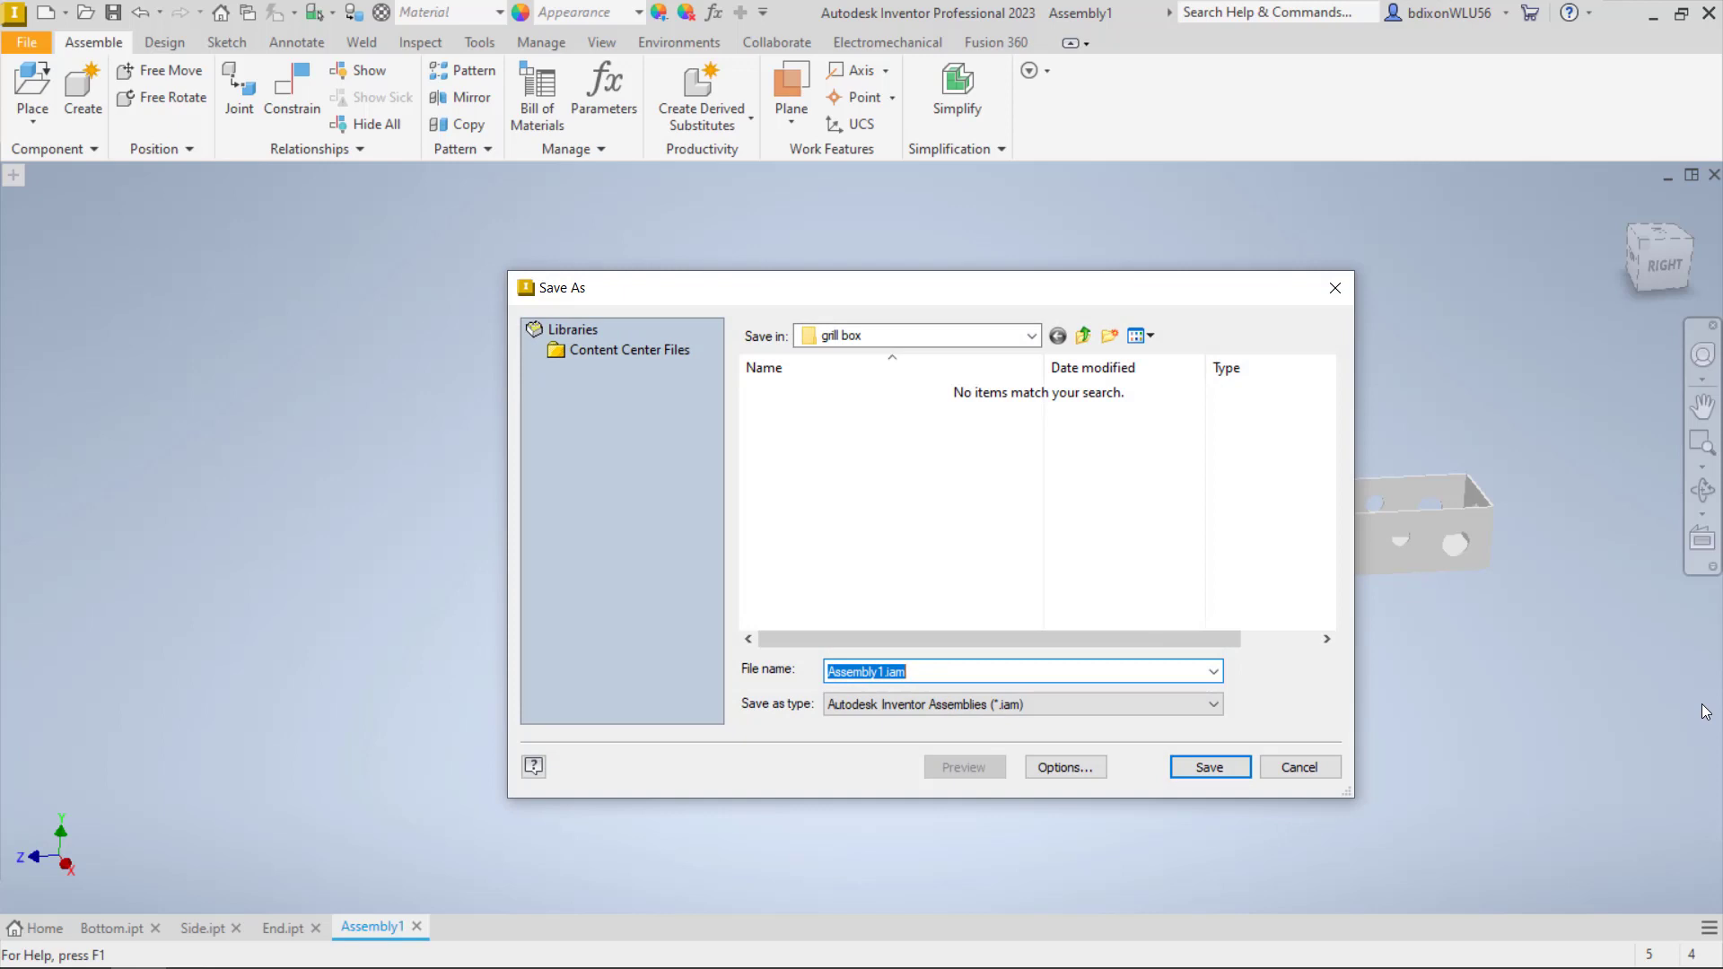
text(grillbox)
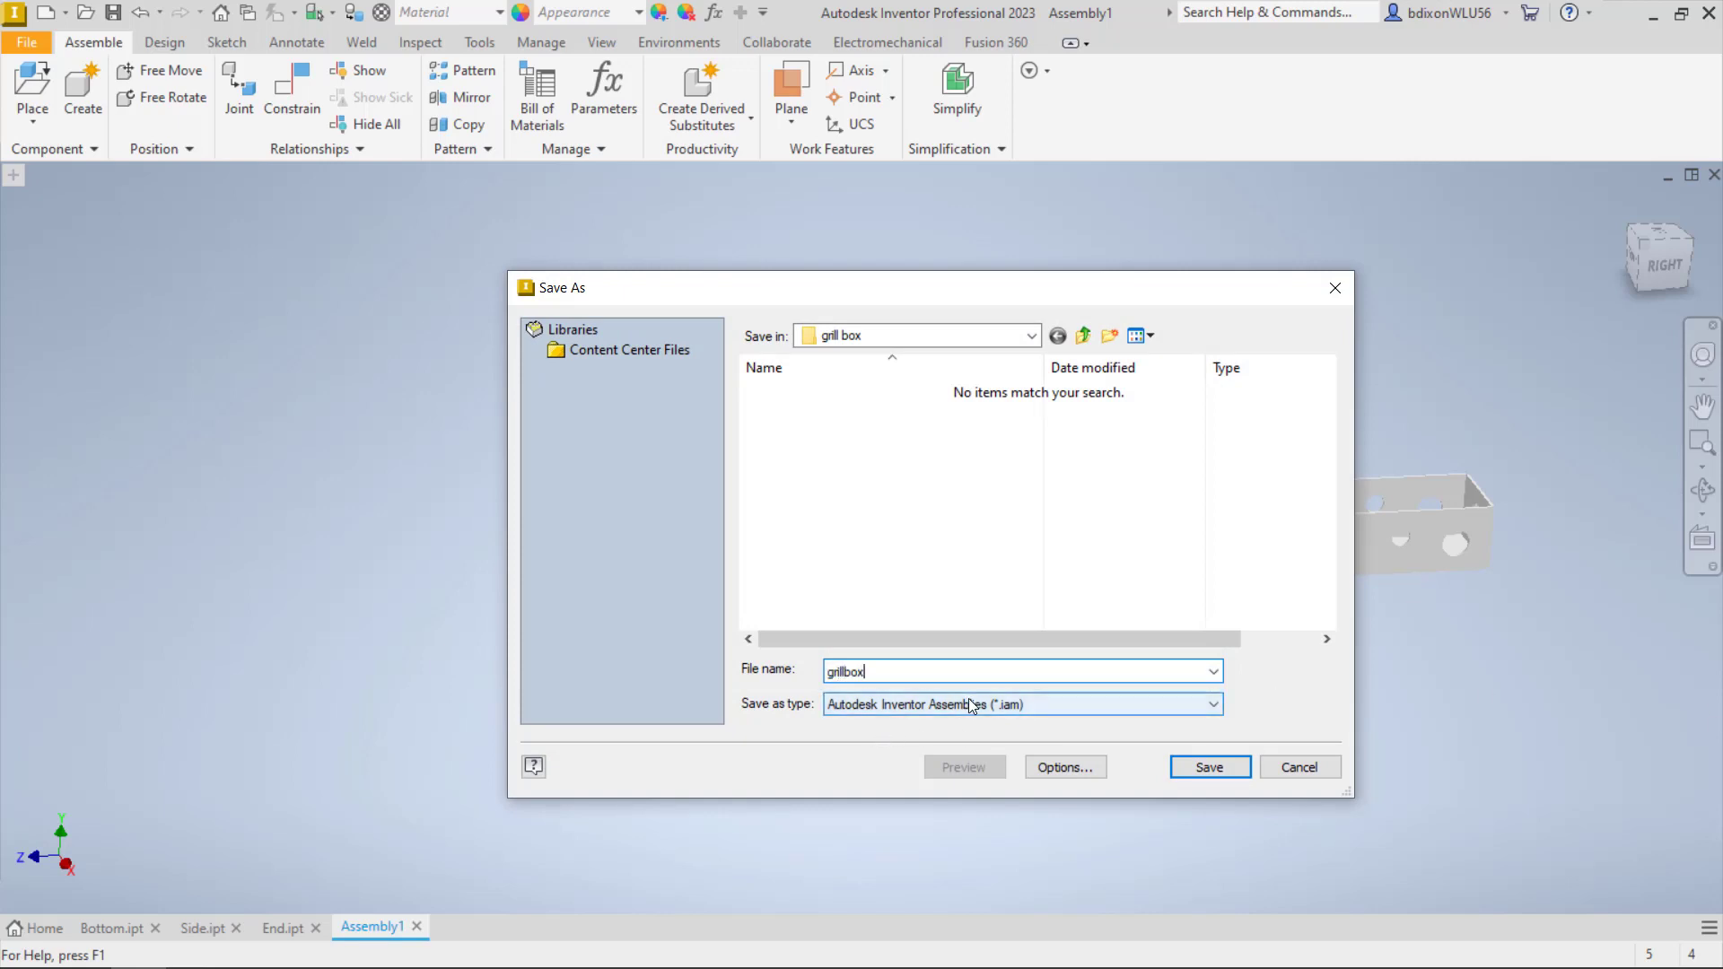
click(1208, 769)
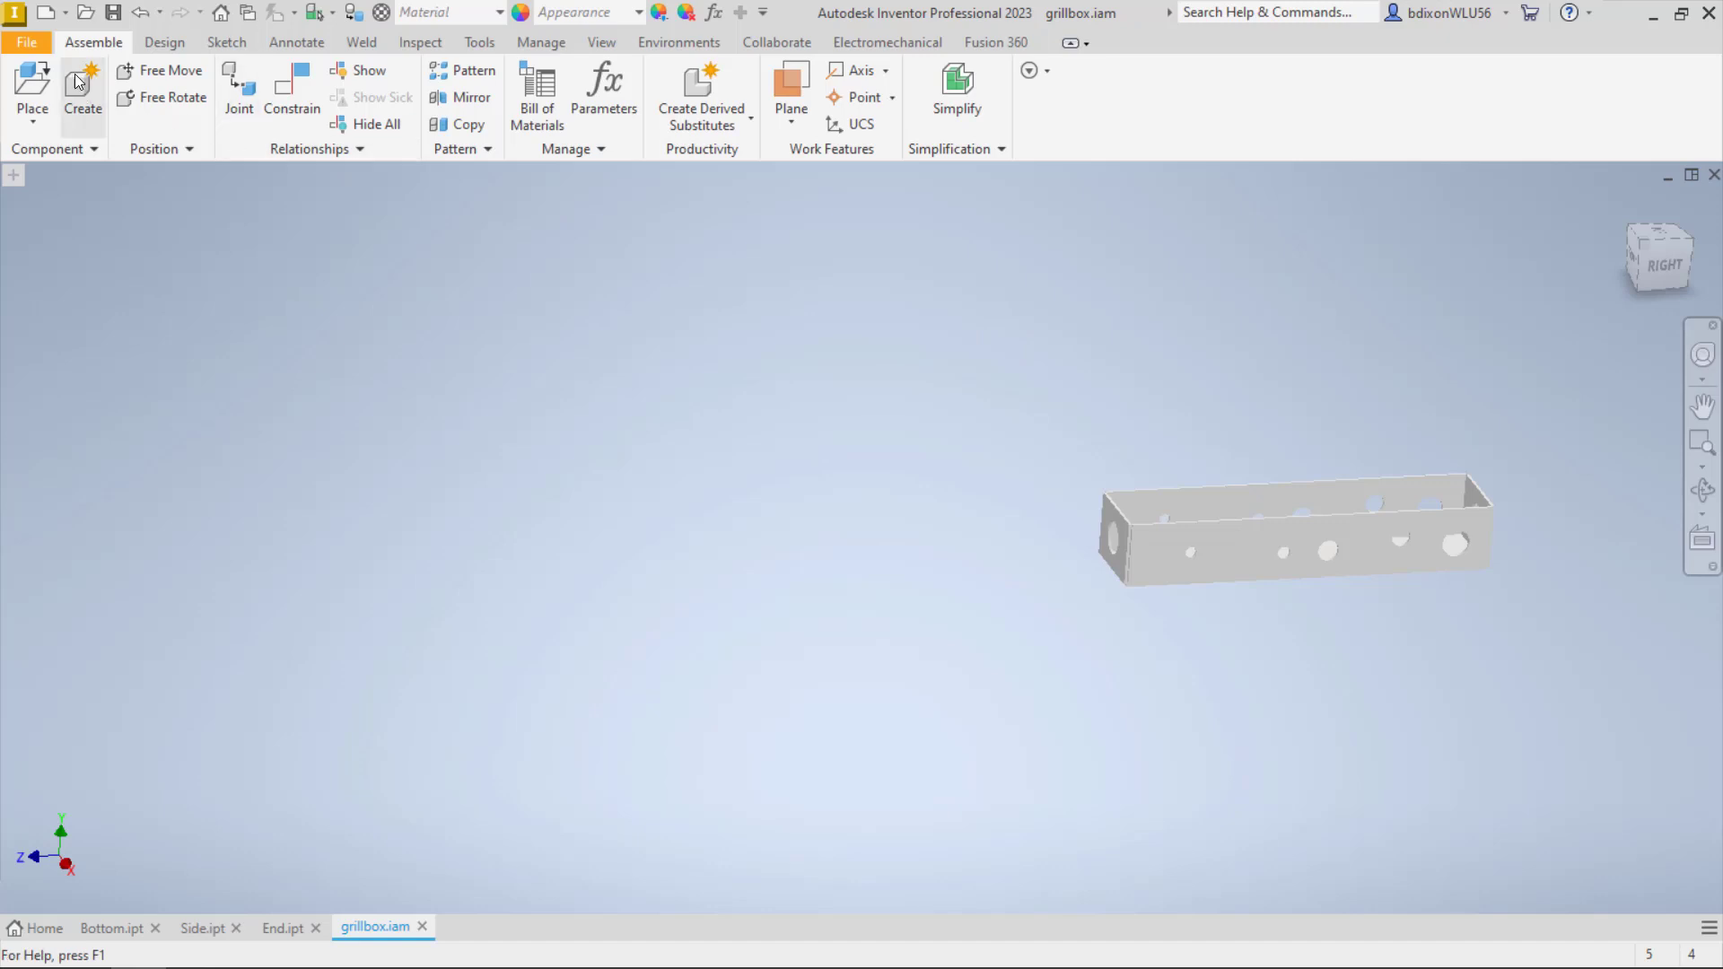
Create a new presentation file from the Standard.ipn template
click(25, 43)
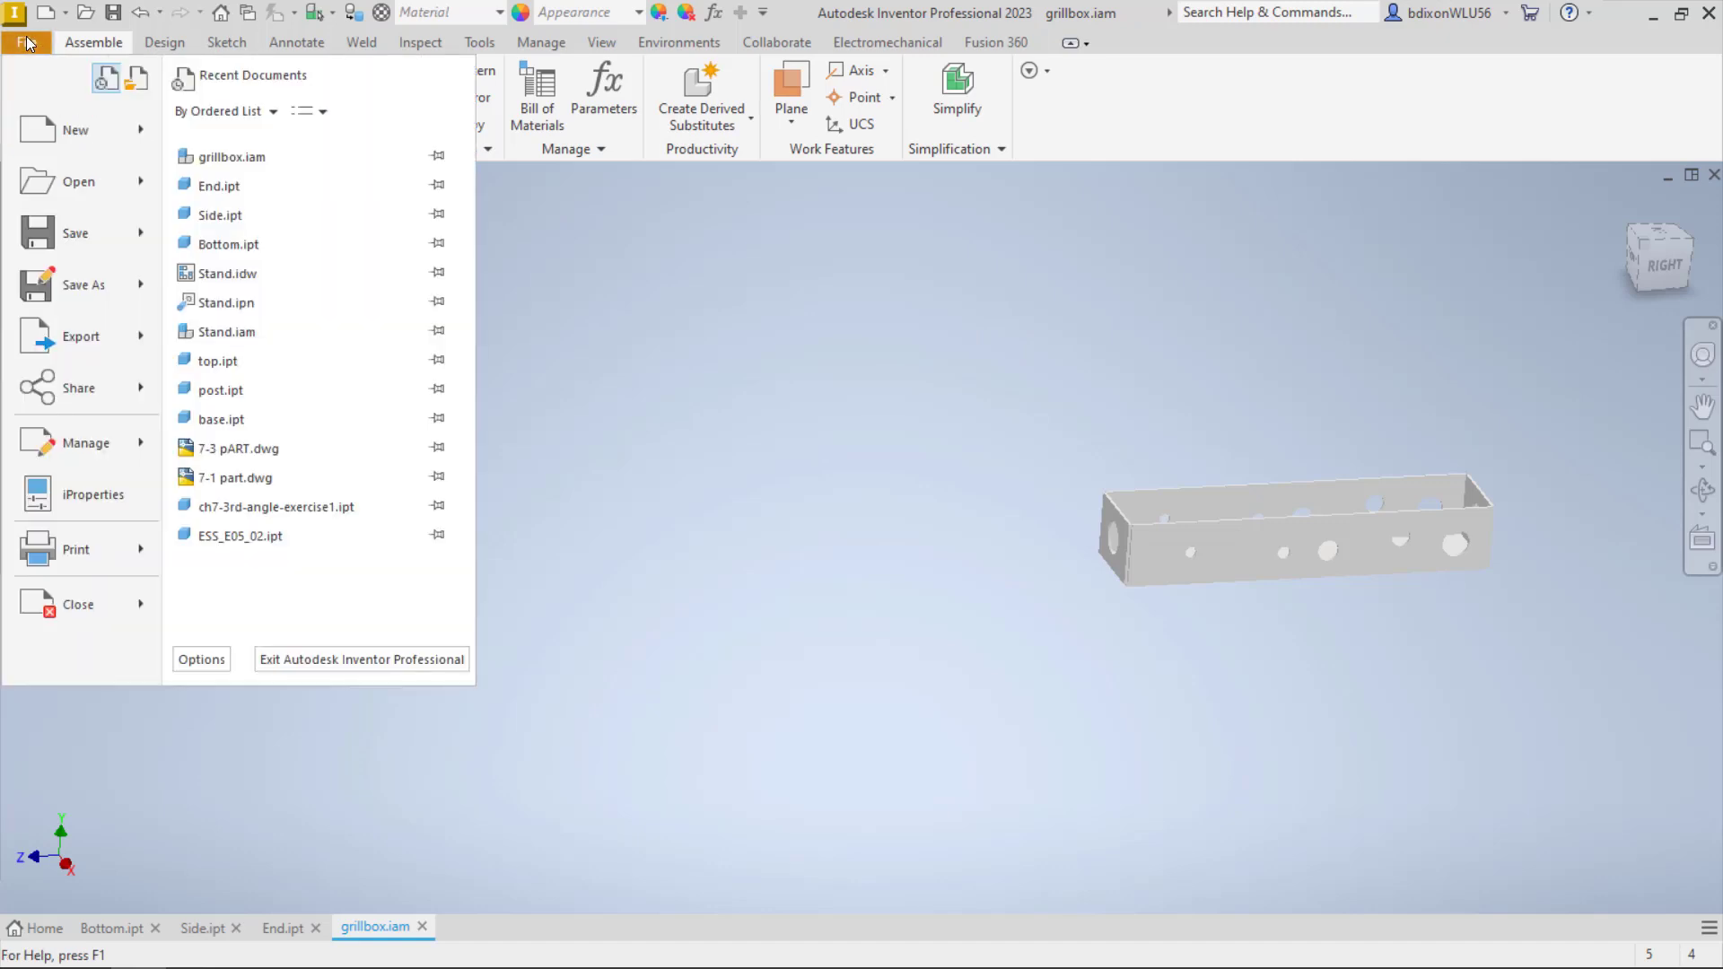
click(72, 133)
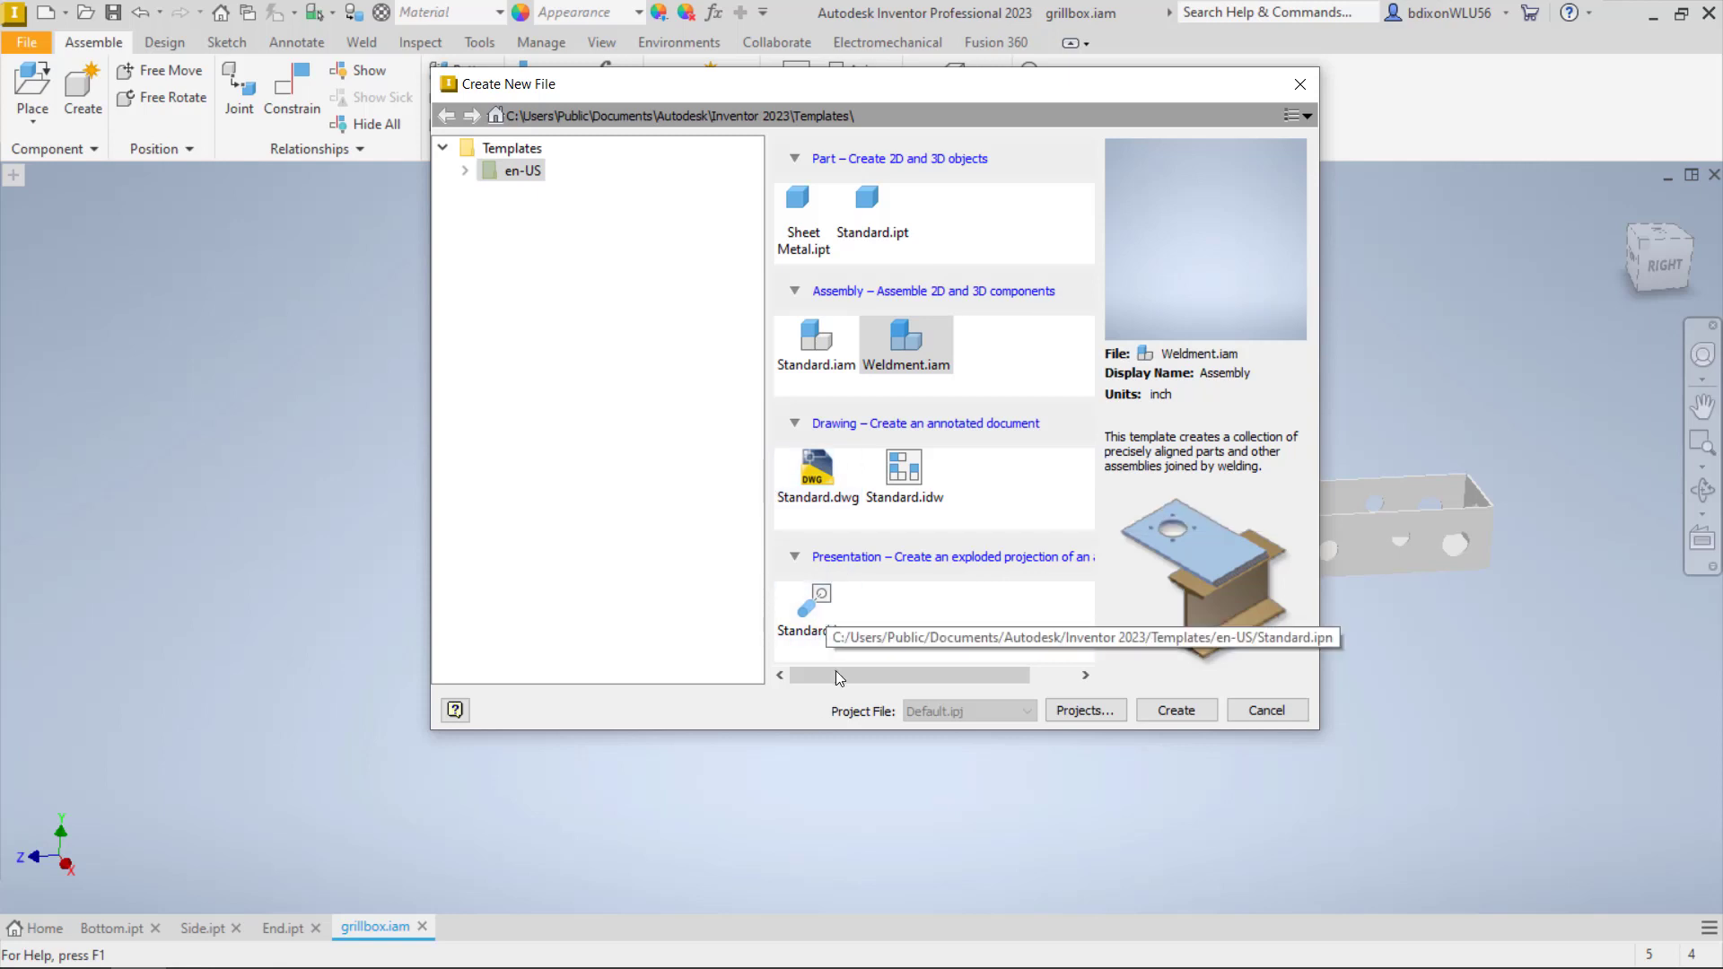
click(832, 634)
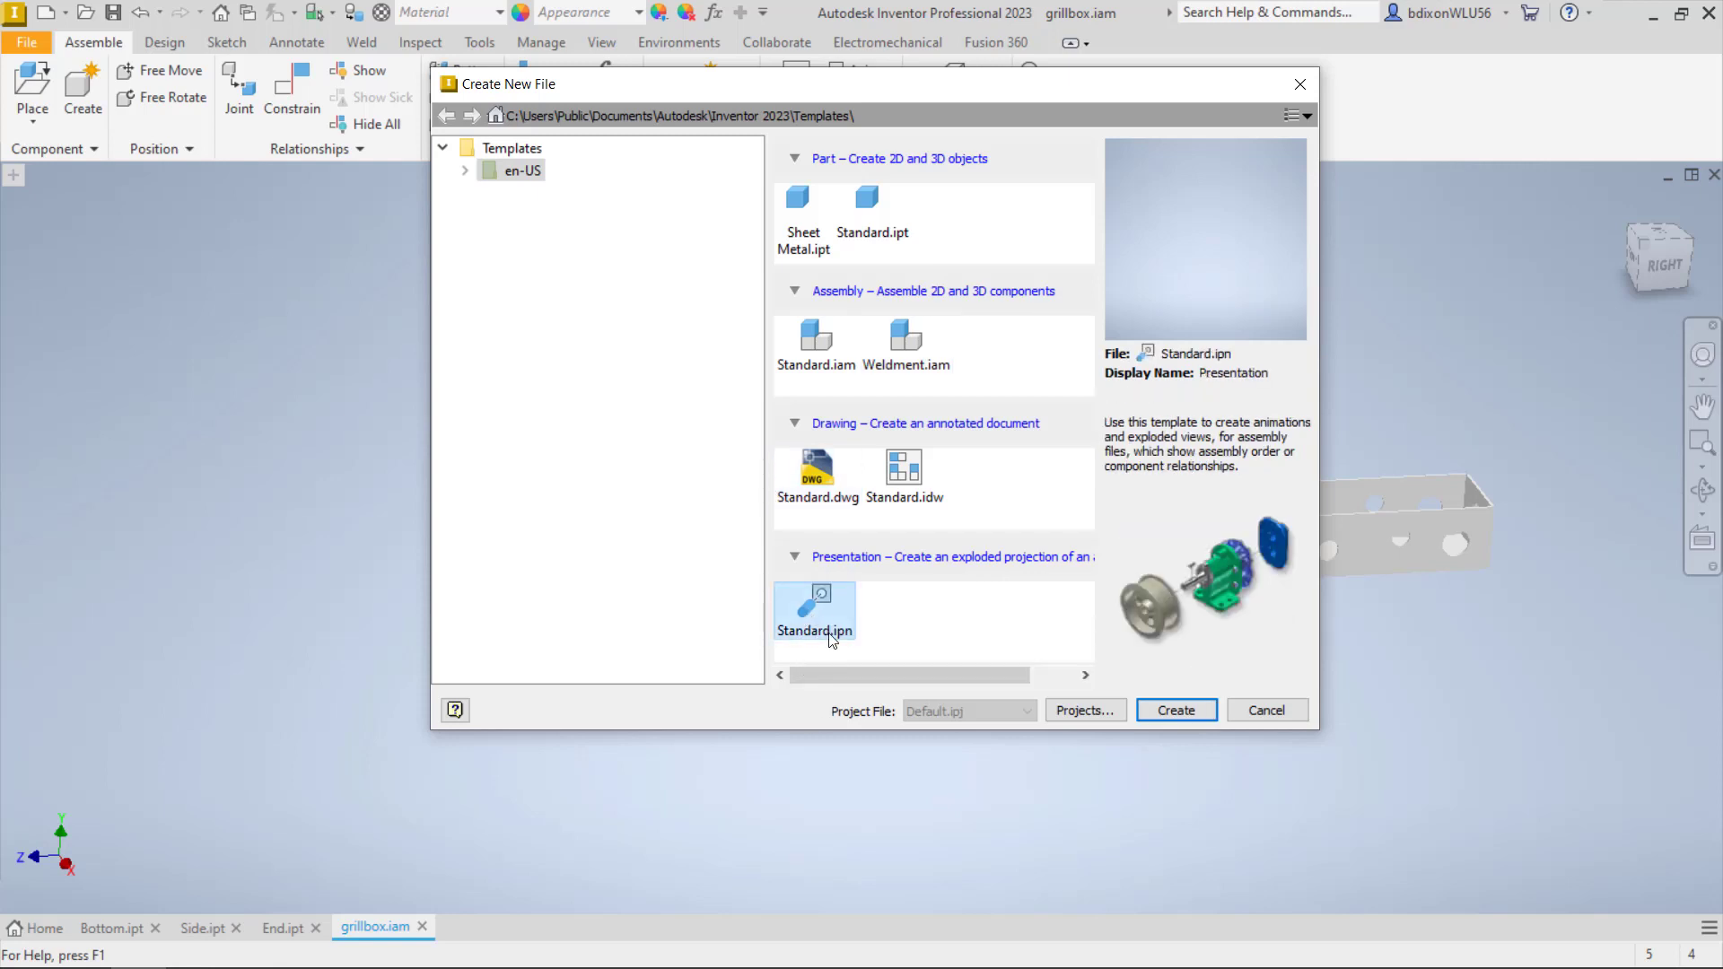
click(1198, 708)
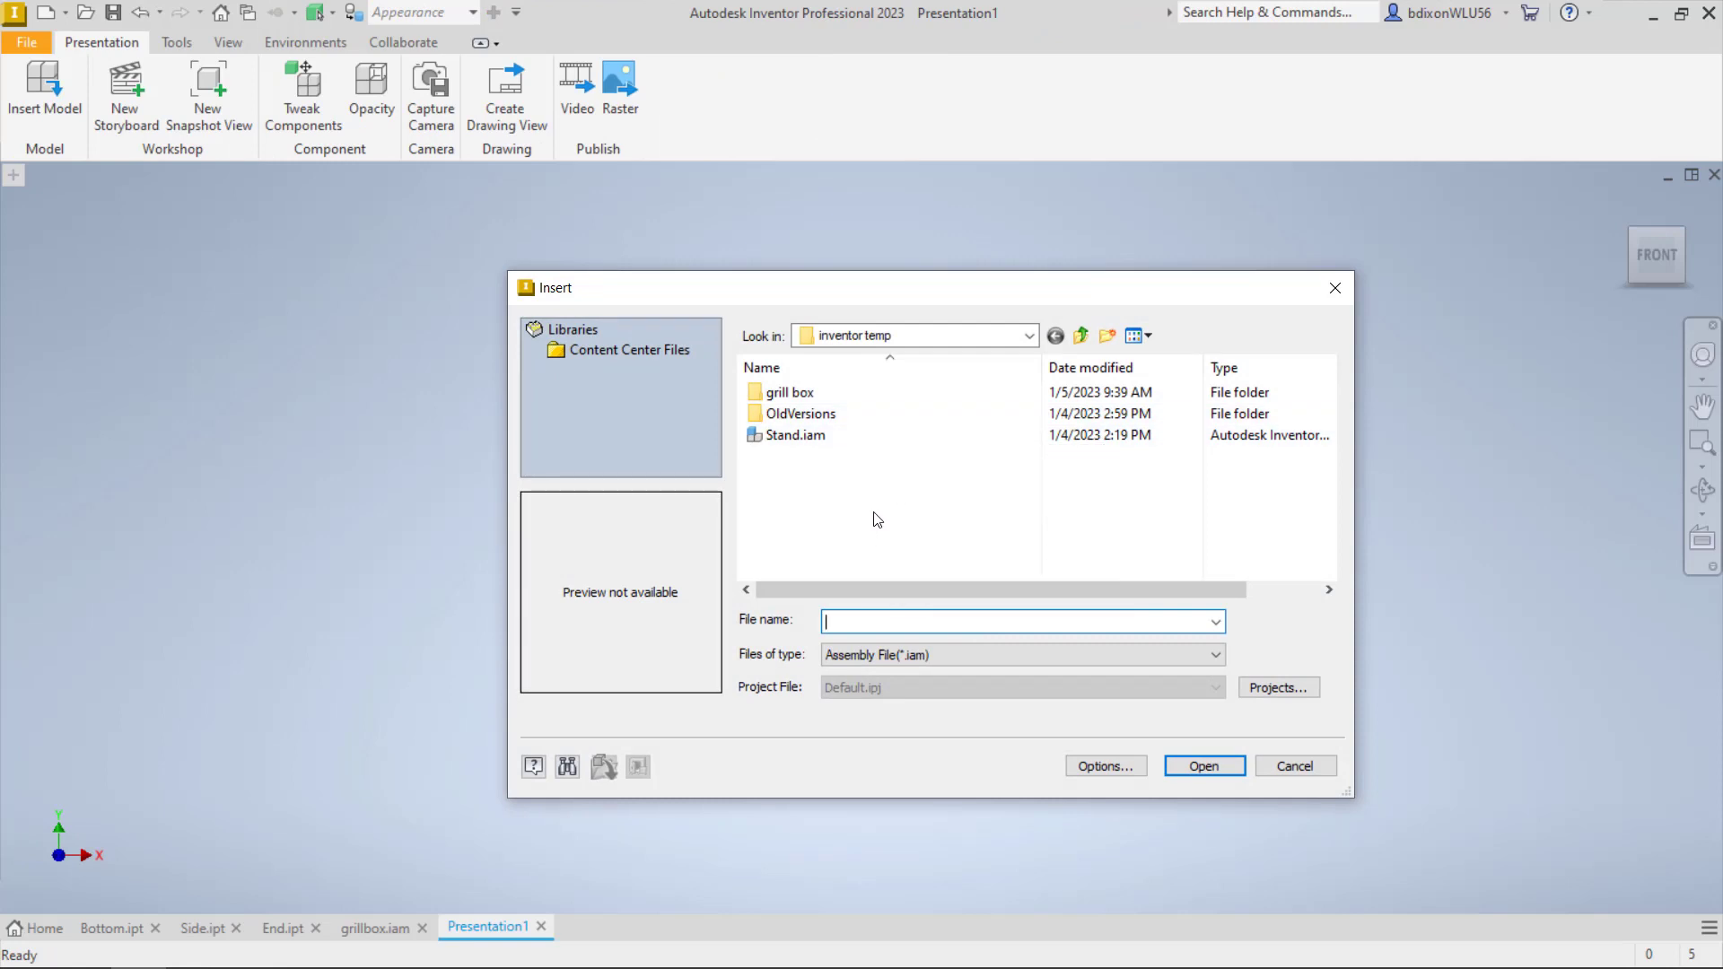
Insert grillbox.iam from the grill box folder as the presentation's model
double_click(794, 393)
click(804, 395)
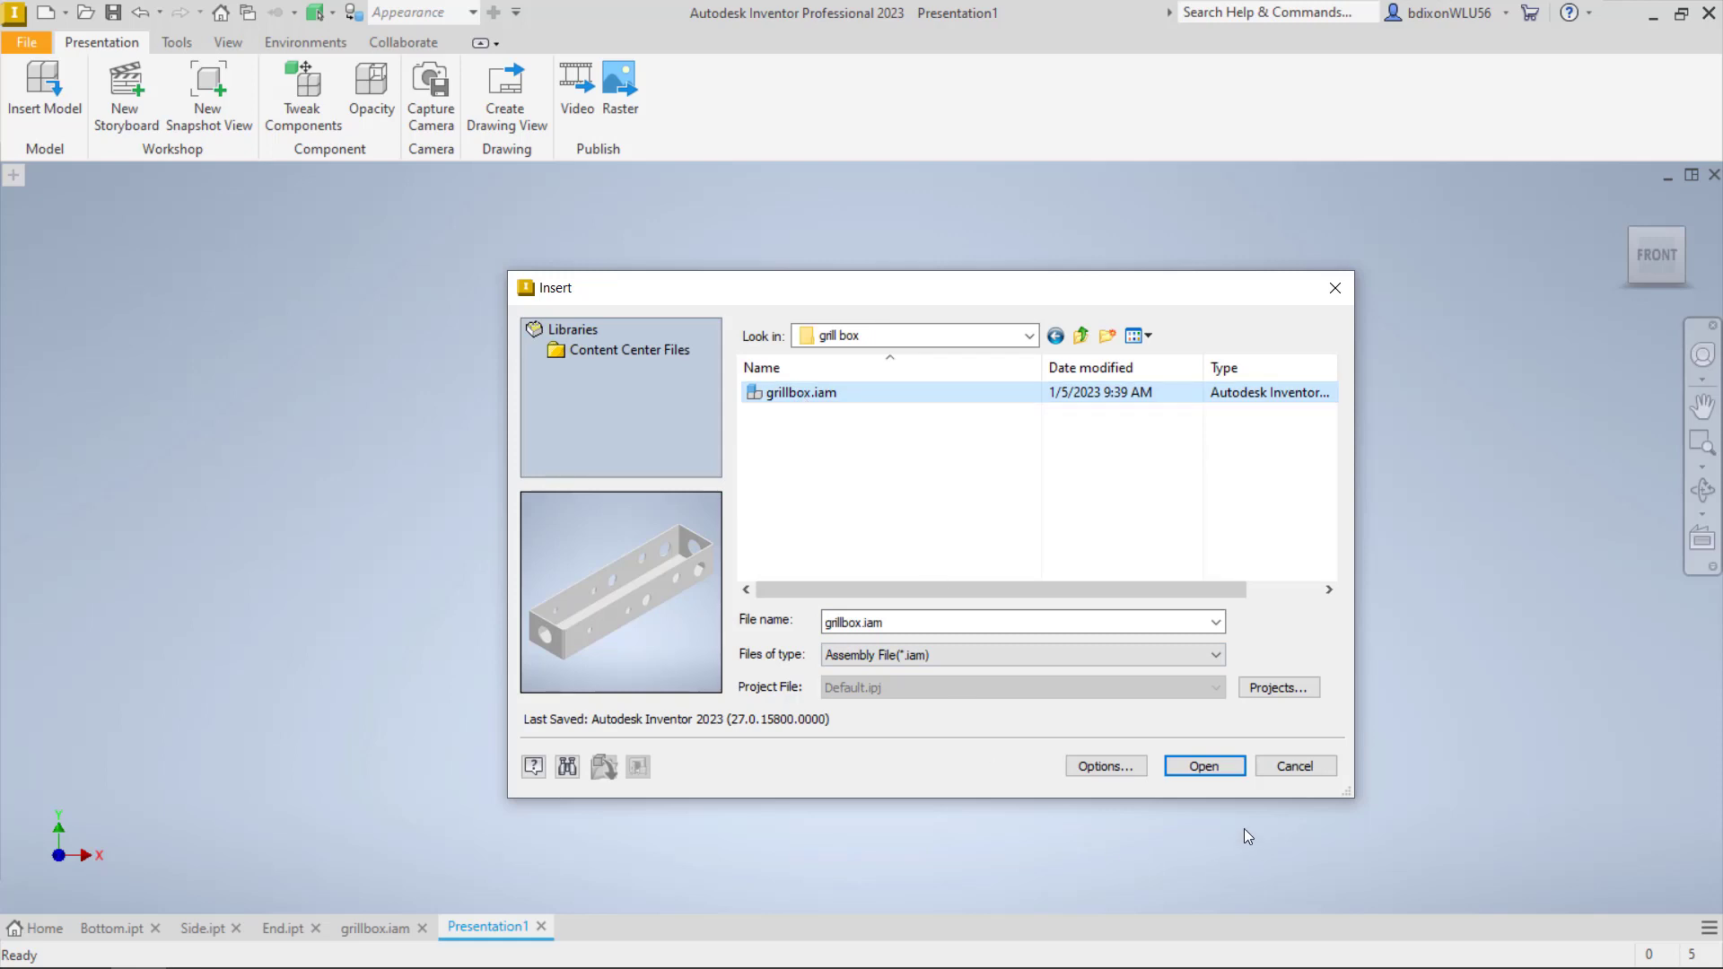
click(1203, 770)
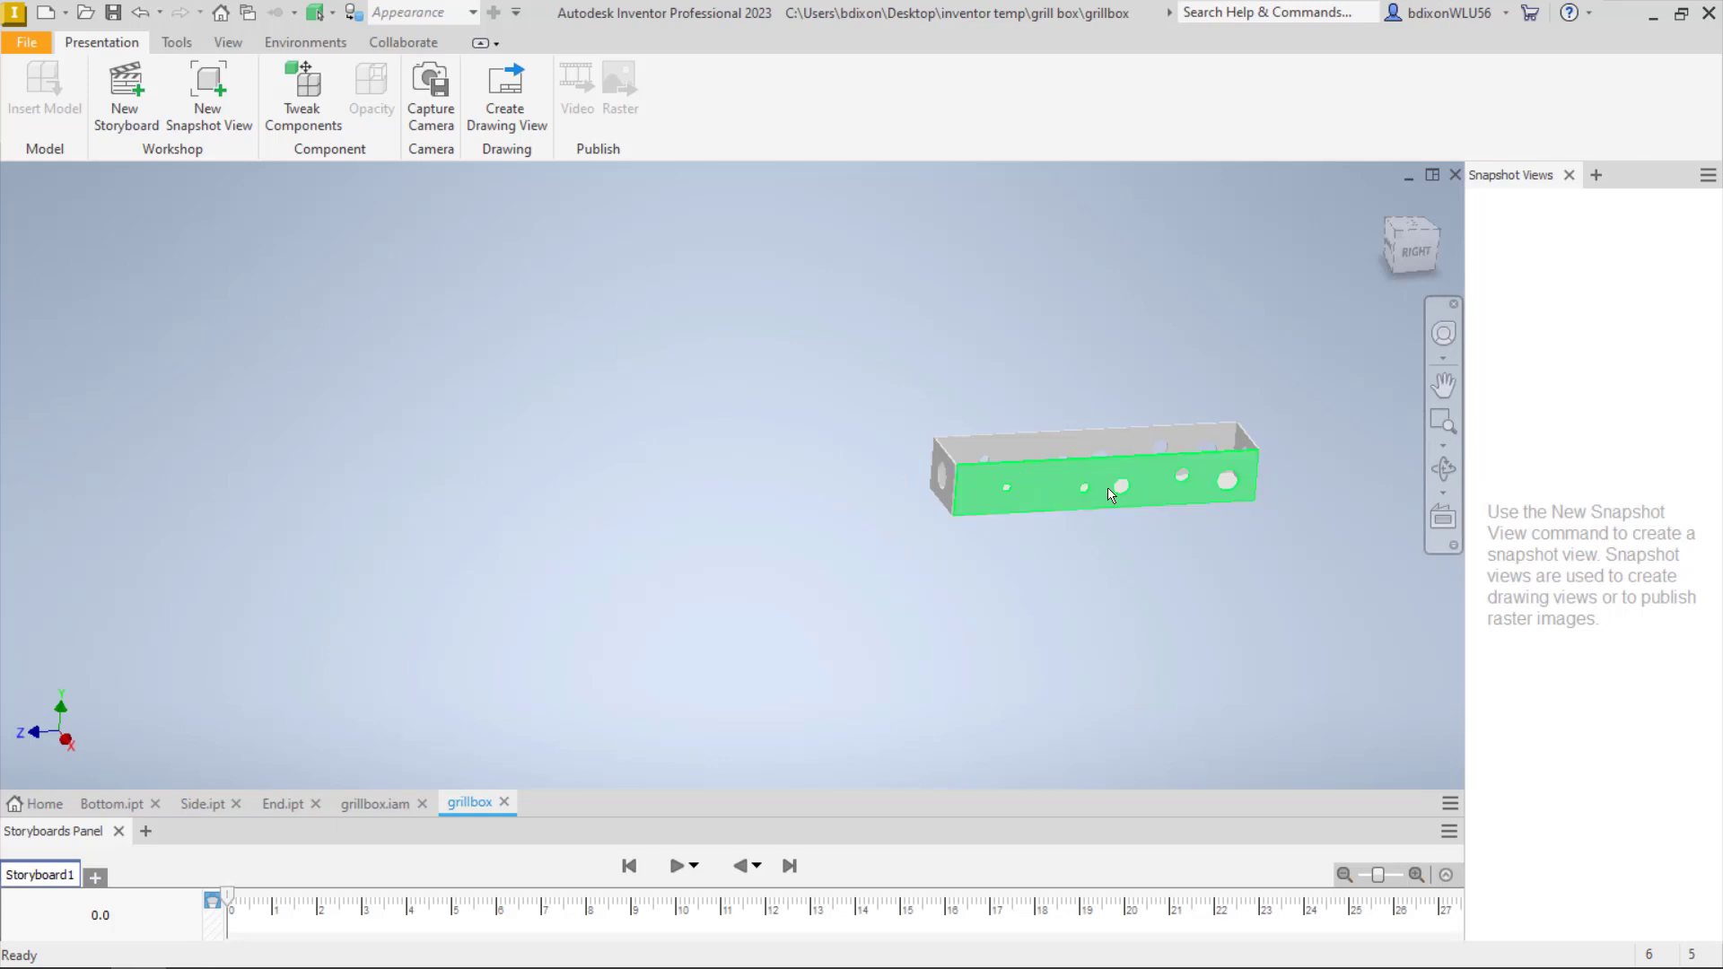
shift+middle_drag(1129, 499, 1005, 494)
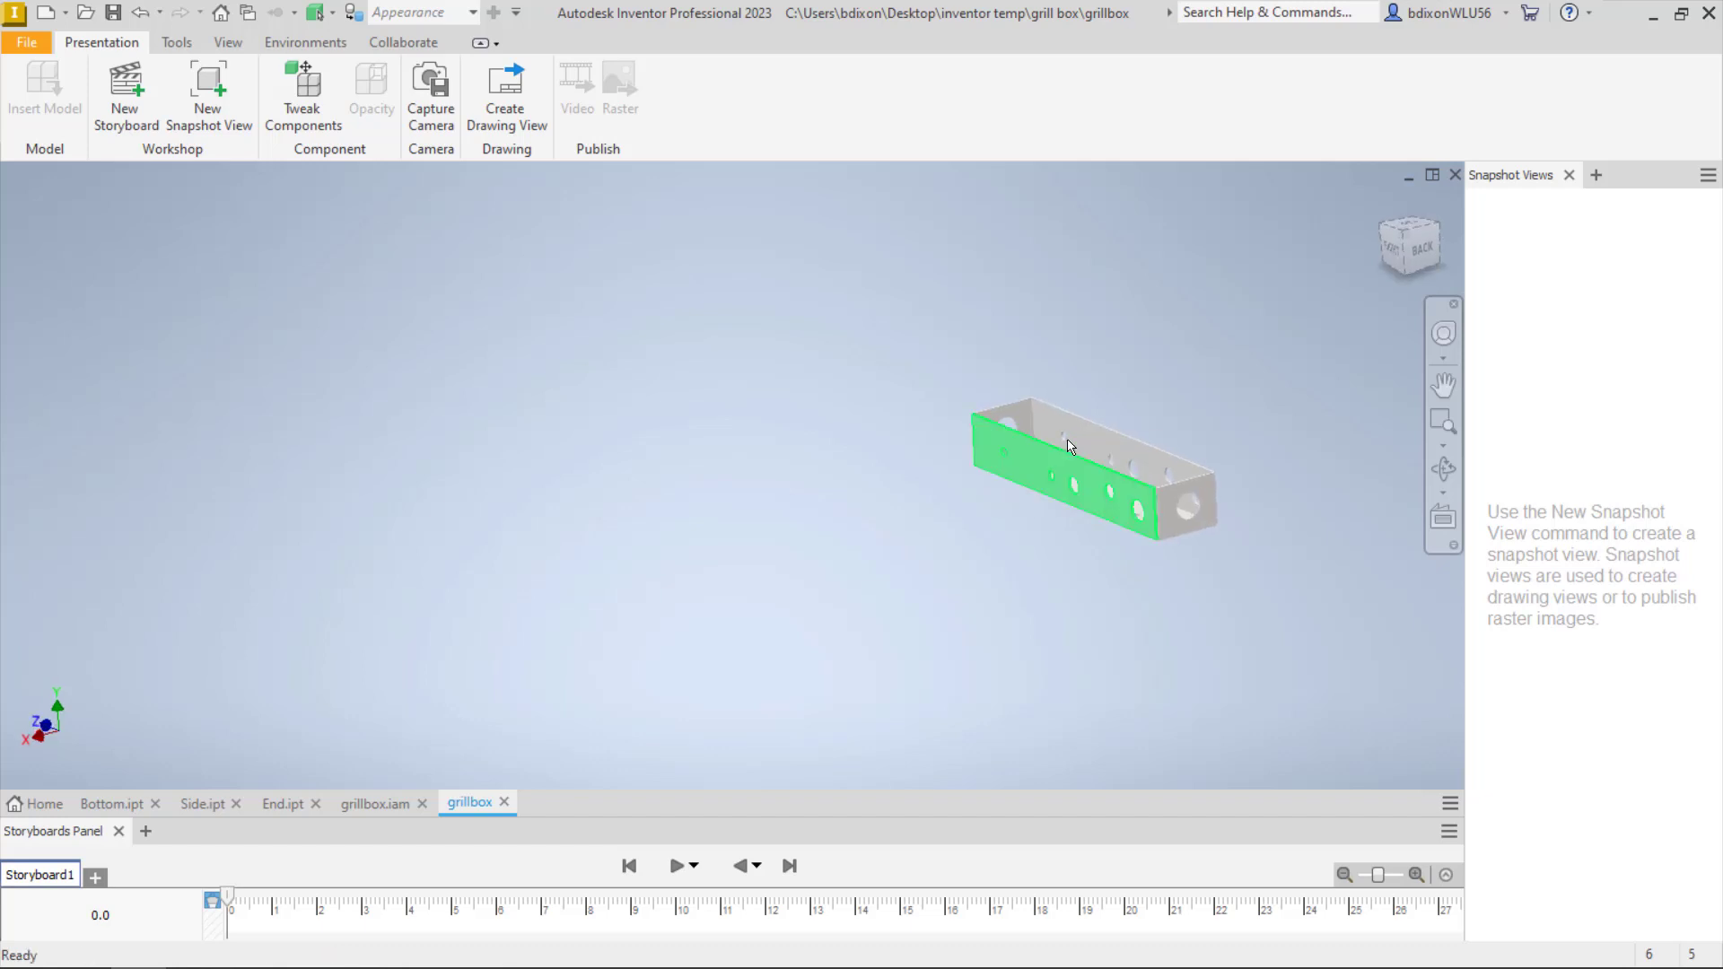
With the storyboard playhead at 2.0 s, tweak the near end plate outward about 9.35 in along Z over 2.500 s
click(1403, 233)
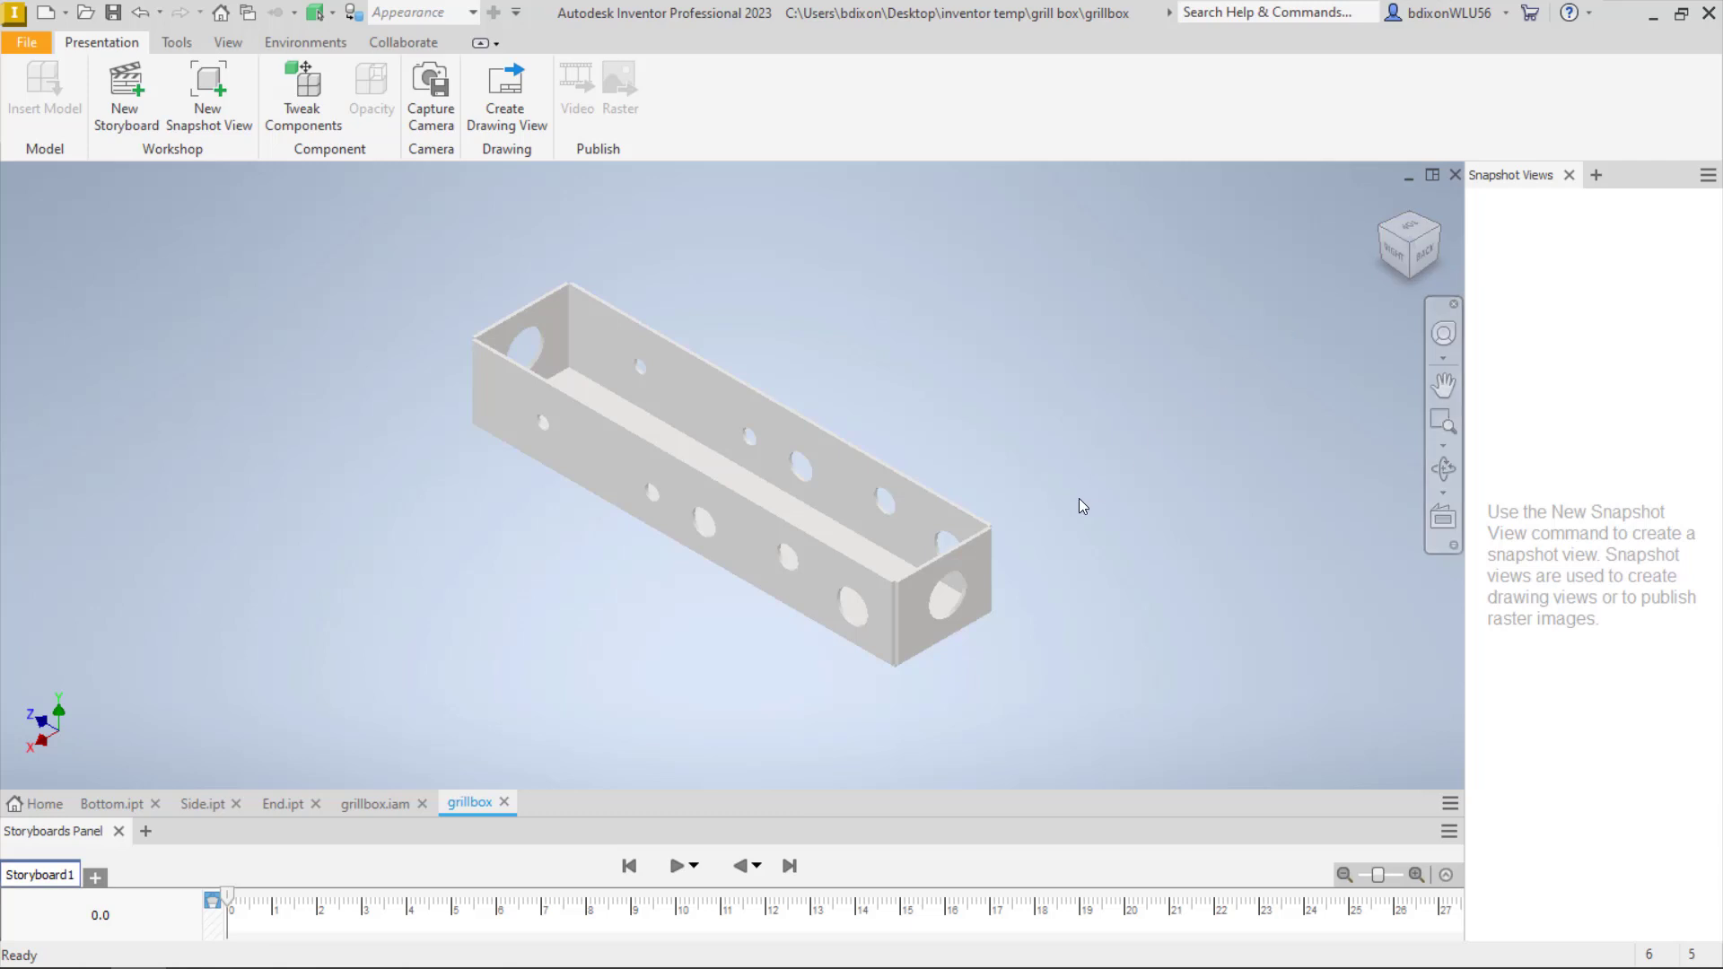
click(1386, 238)
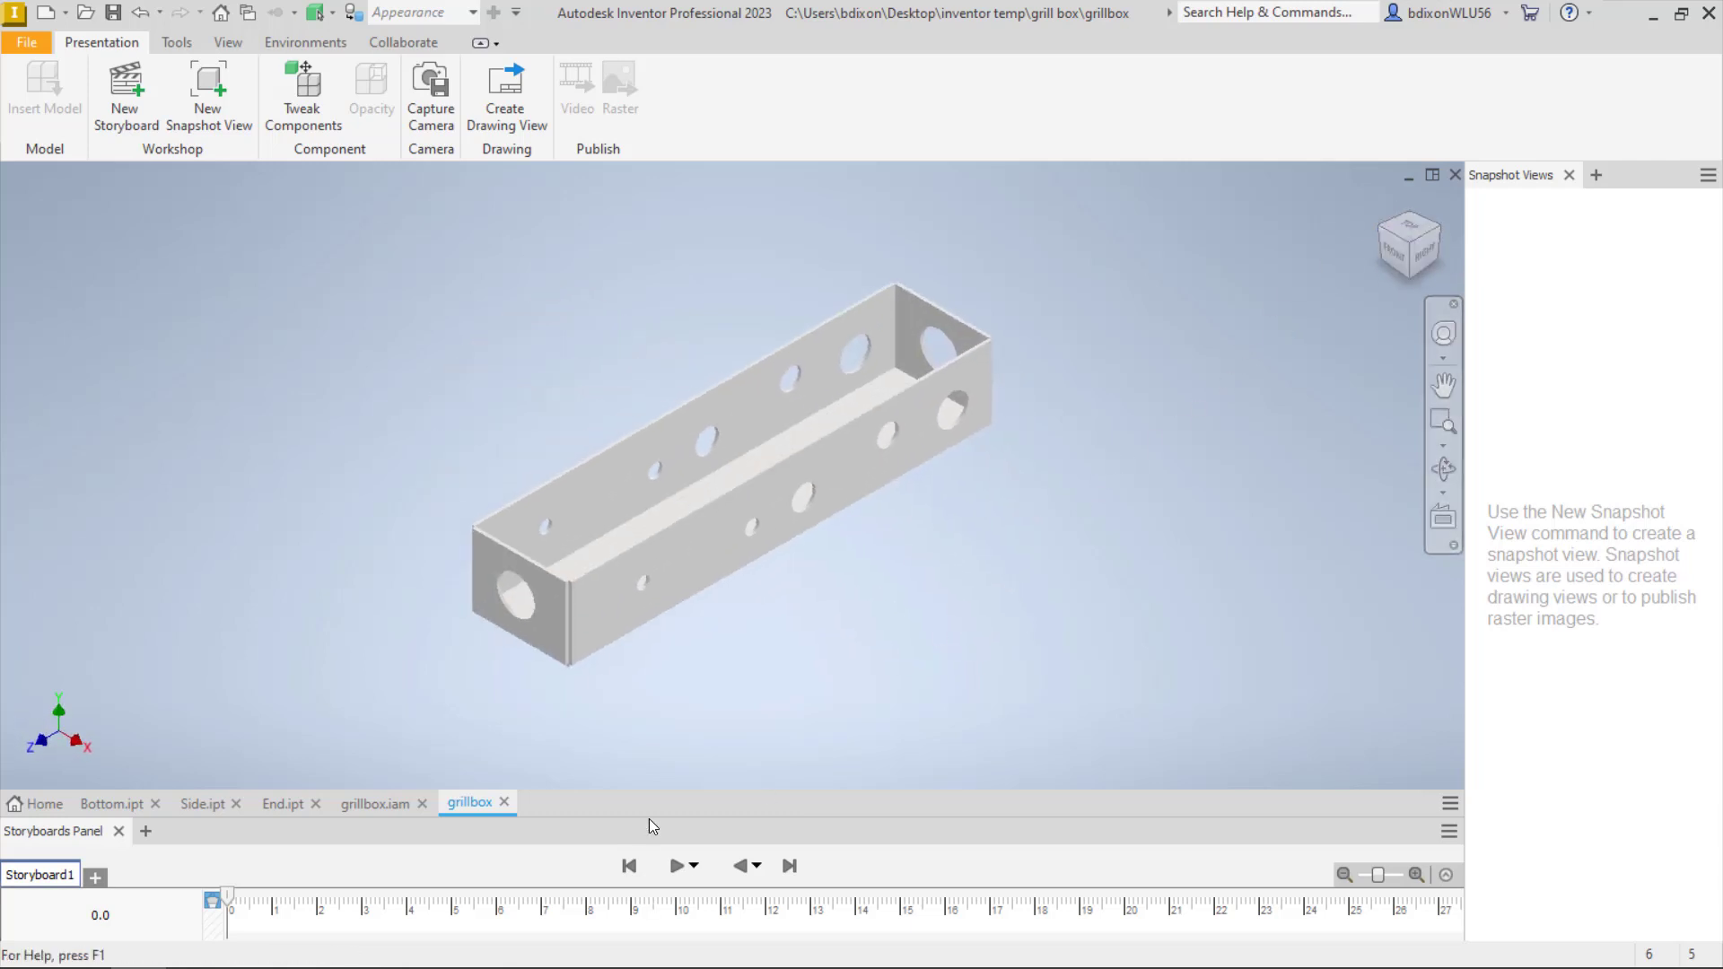
middle_drag(385, 662, 492, 662)
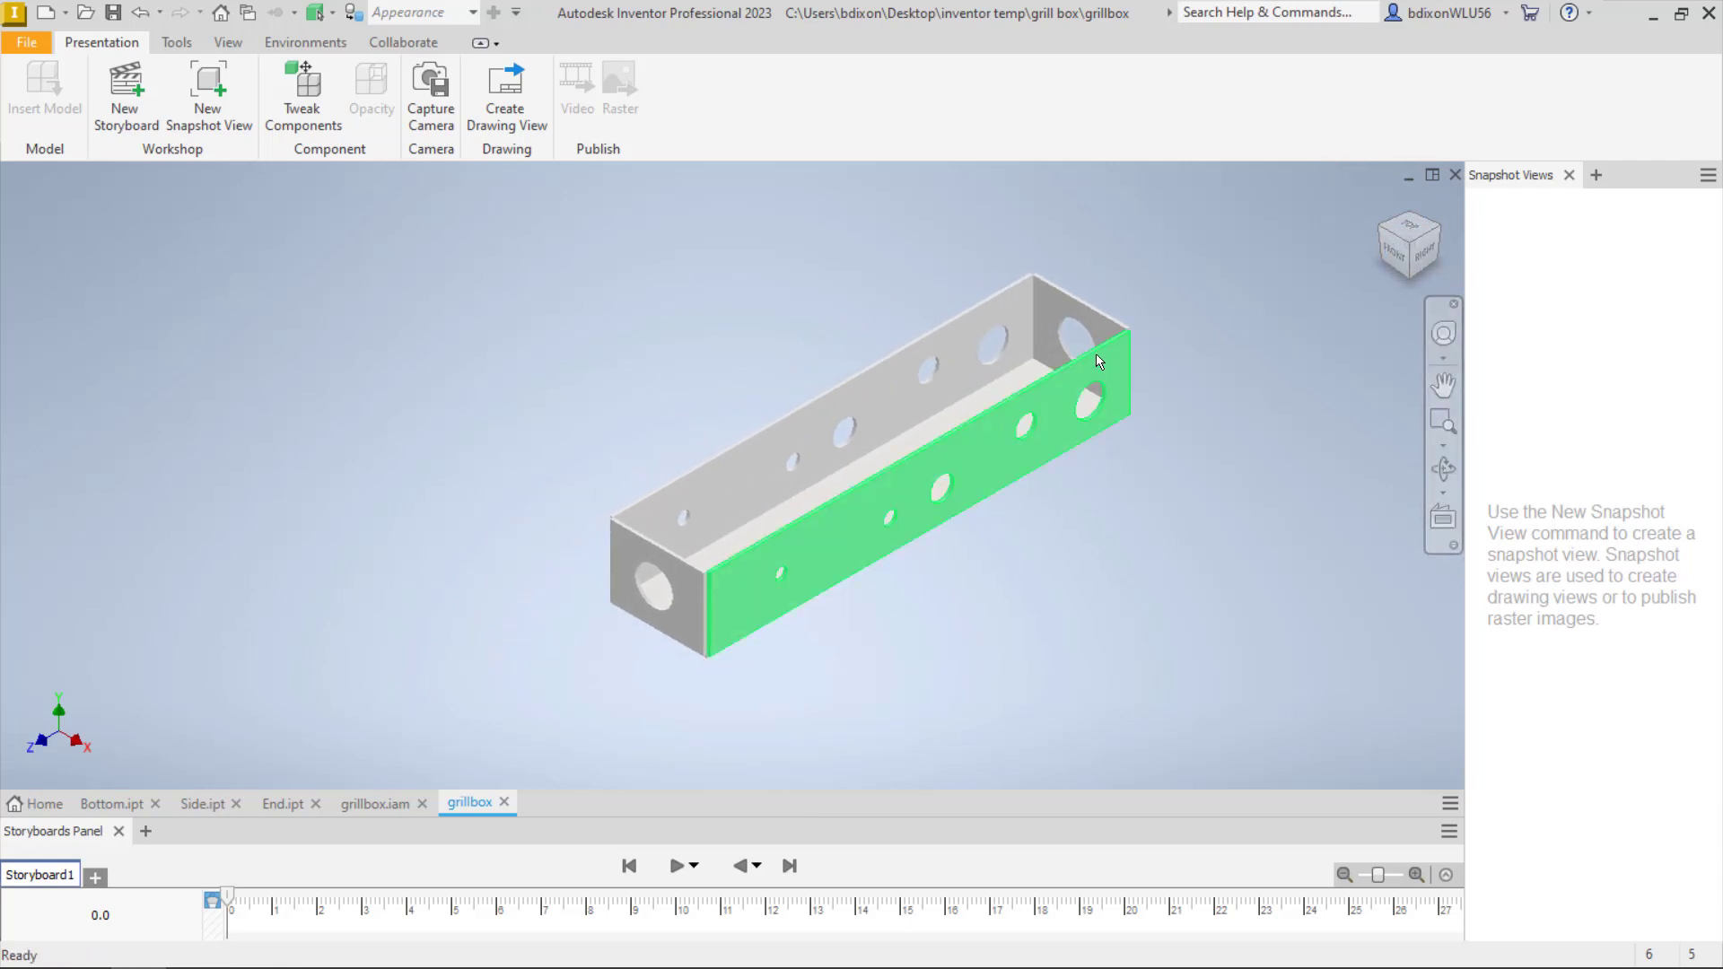
scroll(713, 579, down, 3)
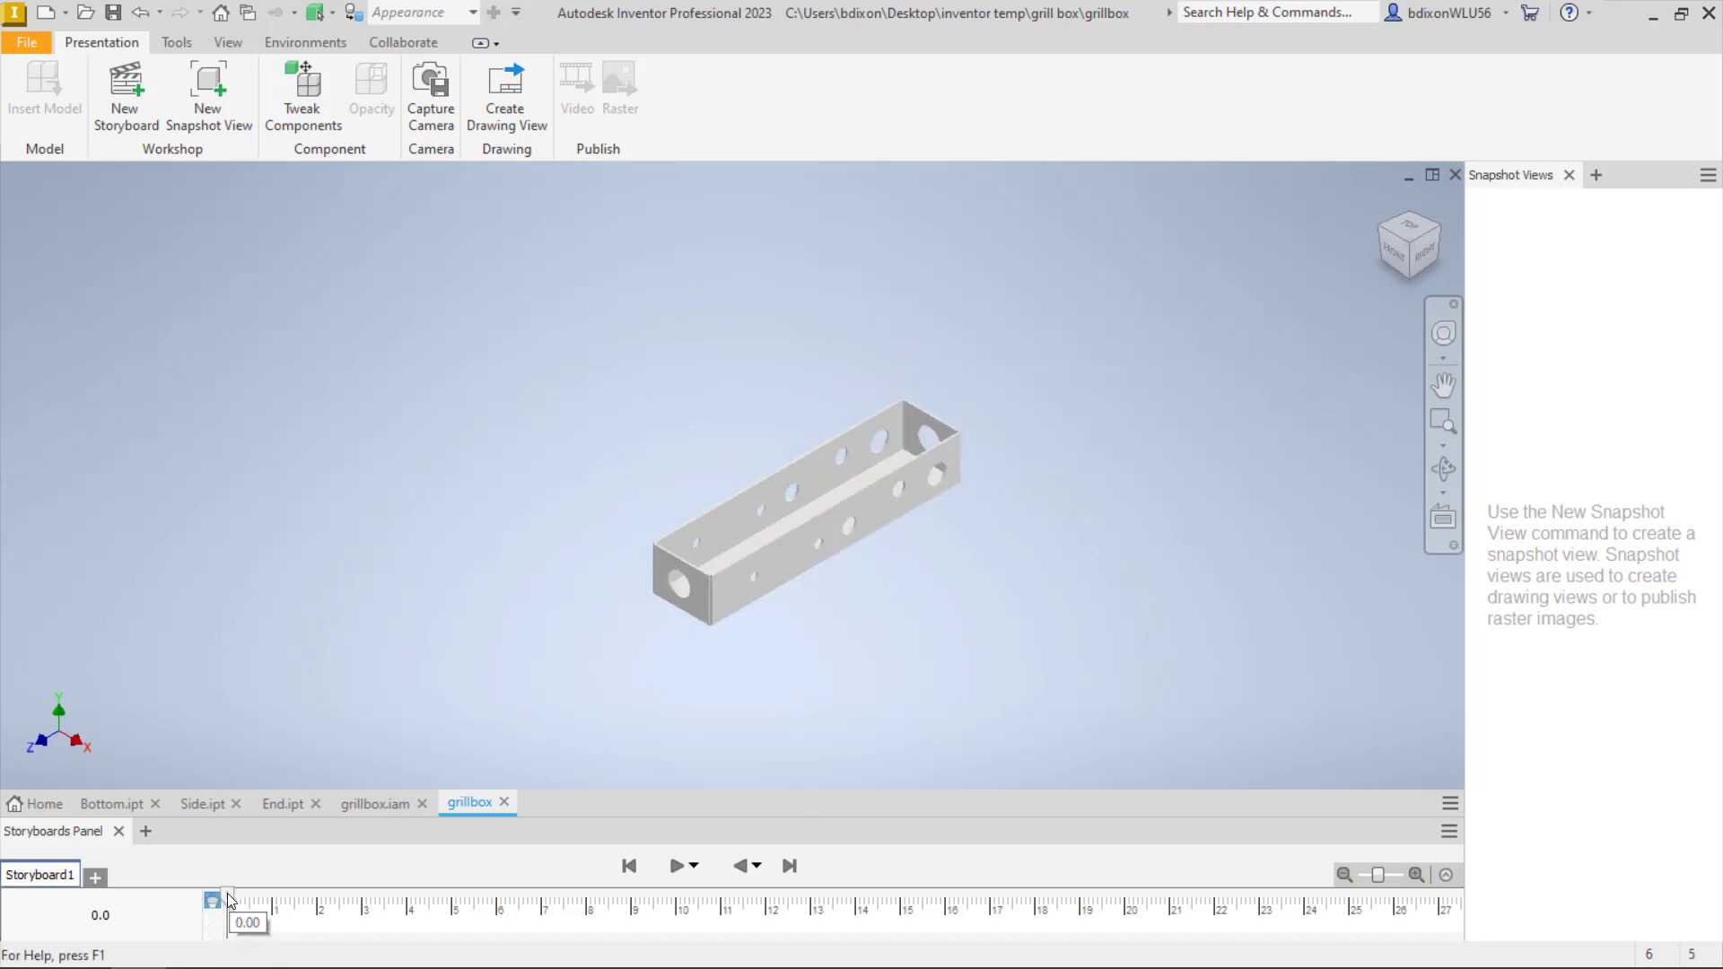
drag(226, 906, 317, 905)
click(289, 100)
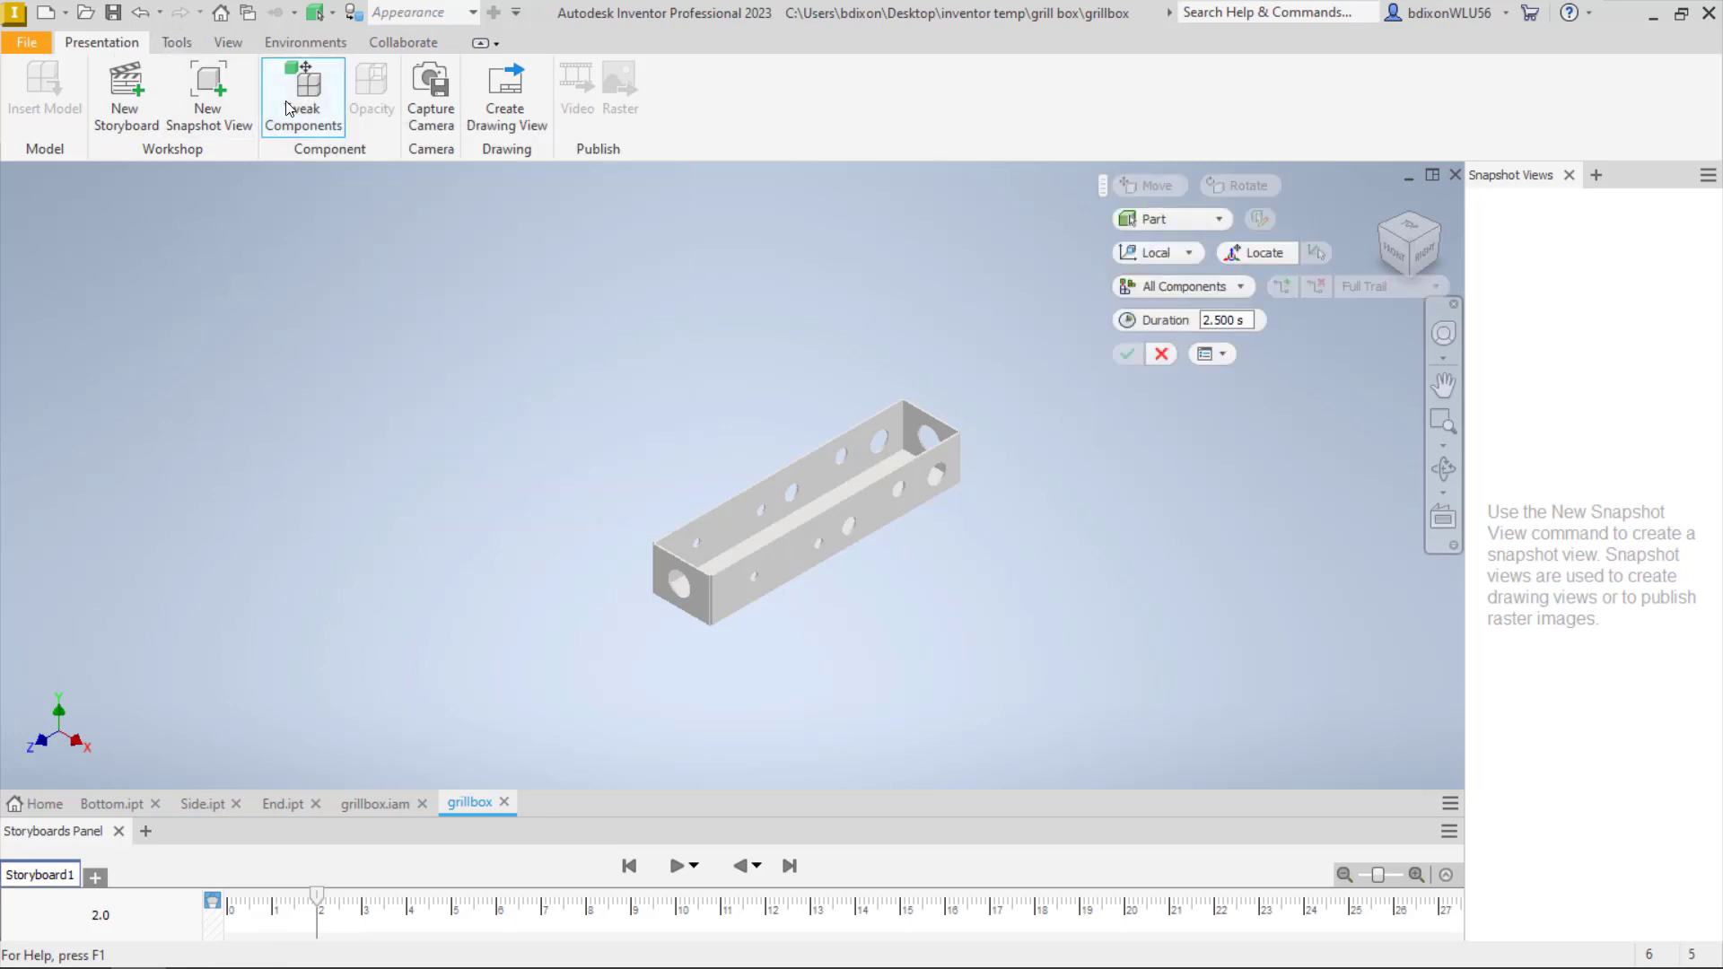
click(693, 618)
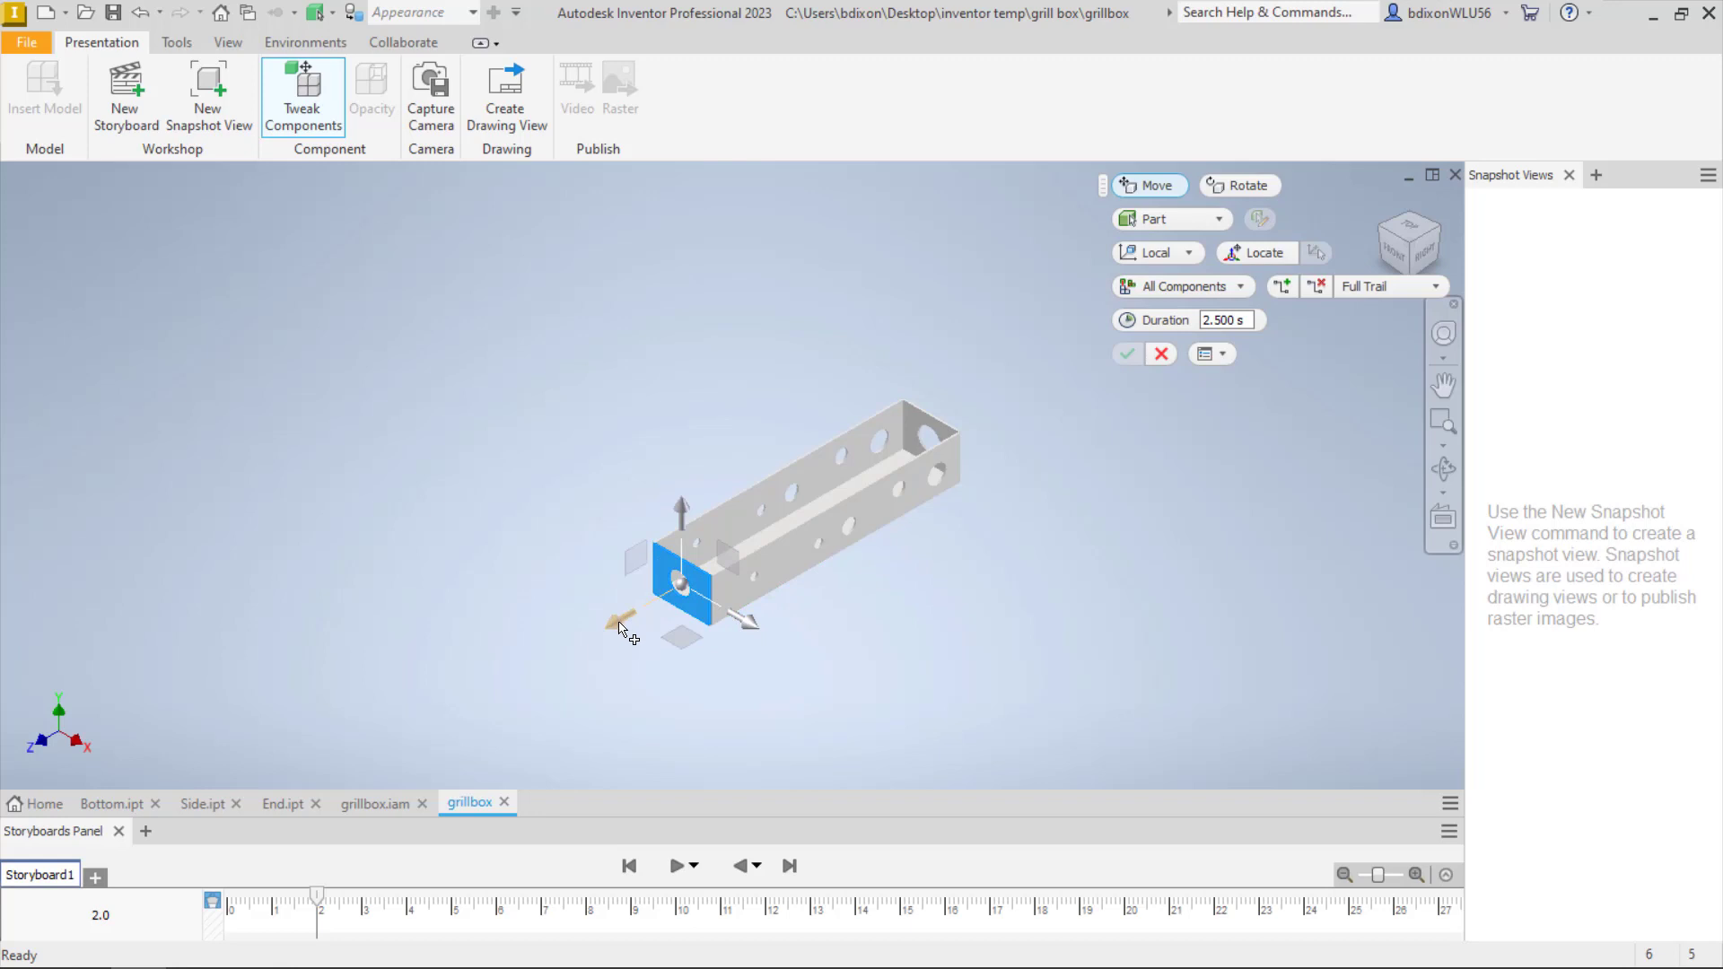
drag(619, 626, 479, 700)
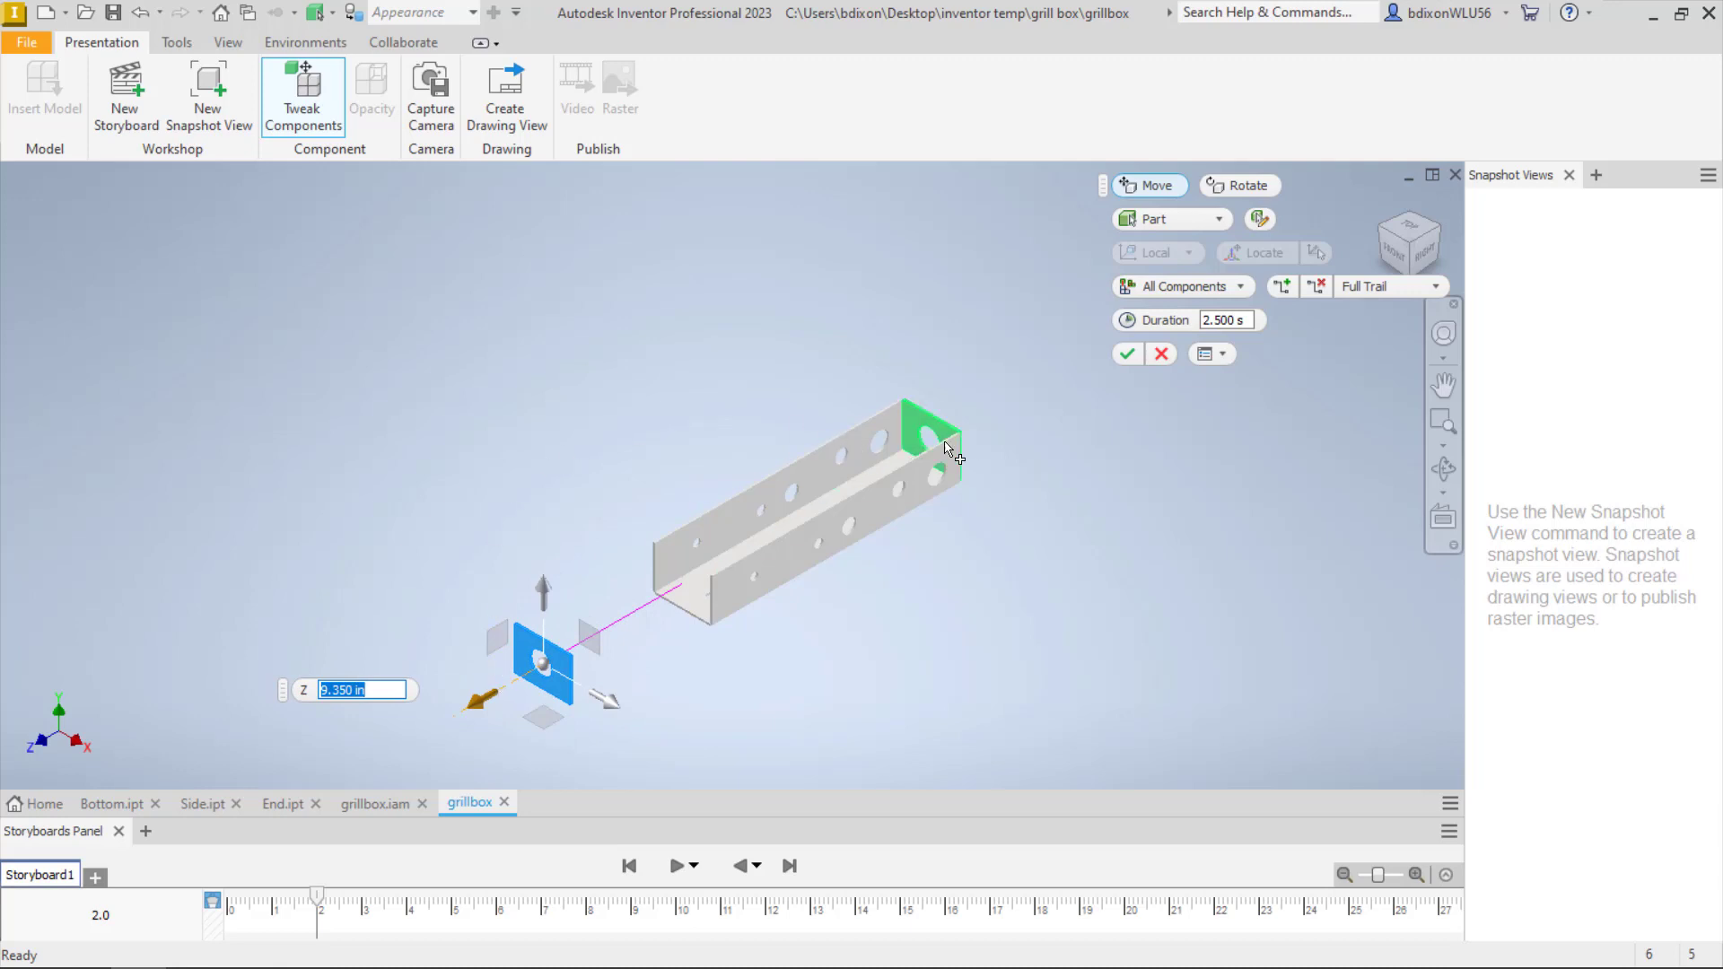
click(1127, 354)
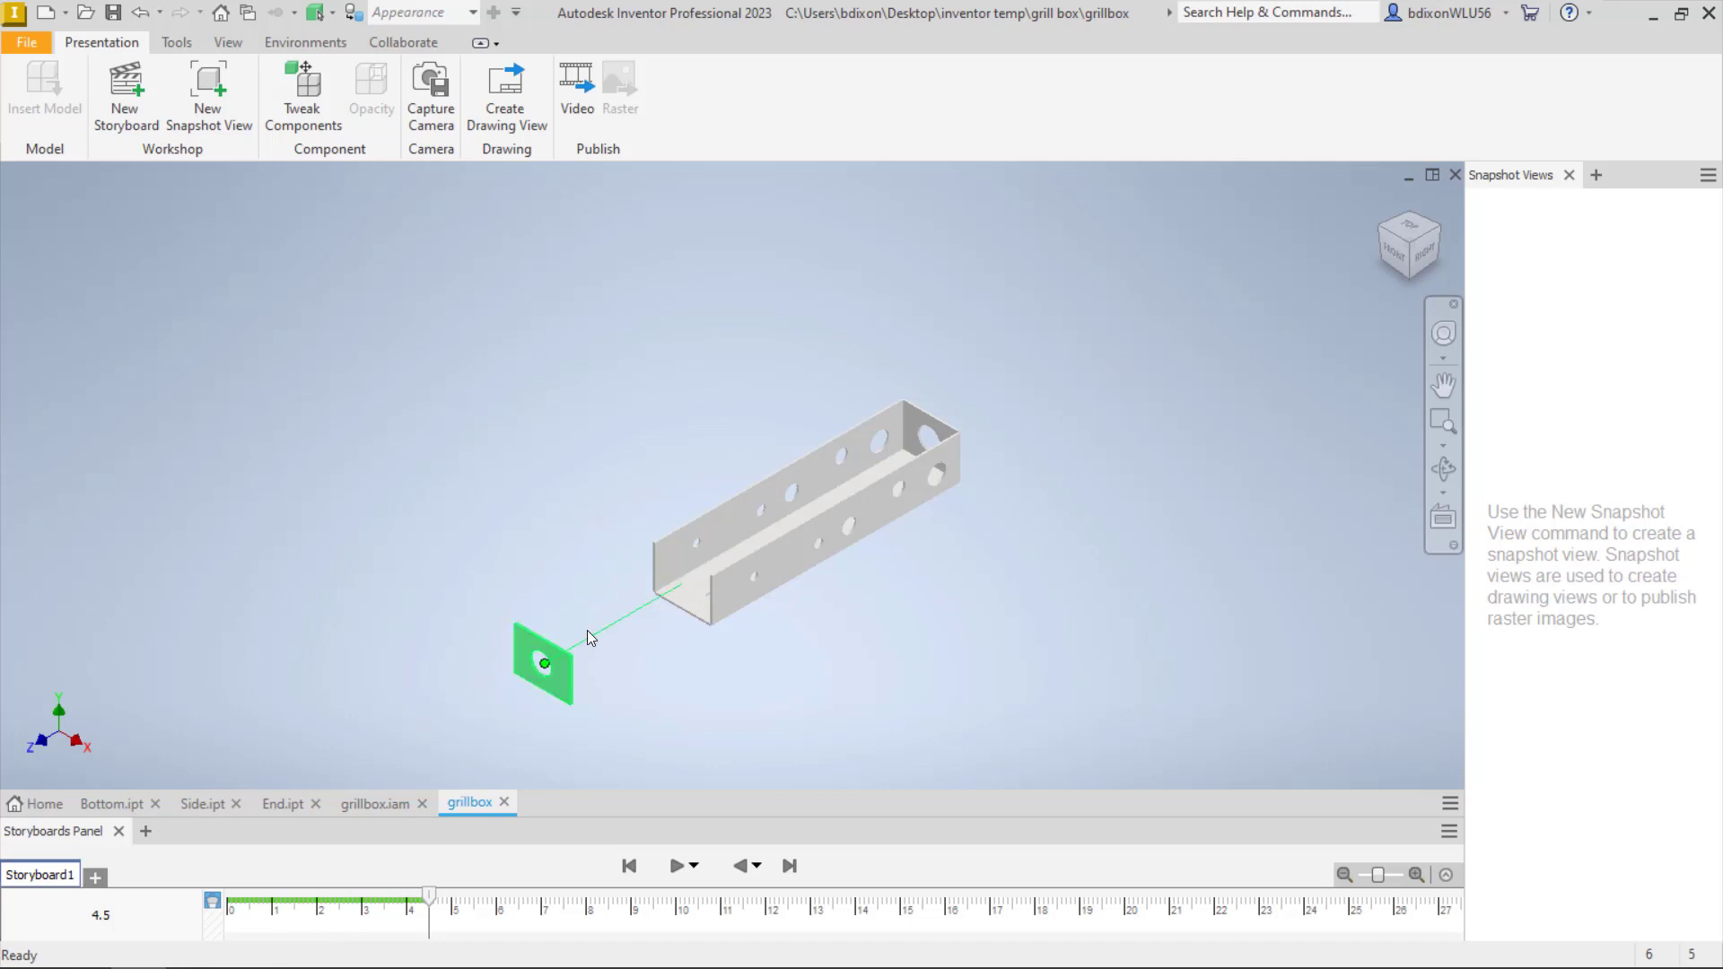
Tweak the far end plate outward about 7.97 in along negative Z with a 2.500 s duration
click(950, 431)
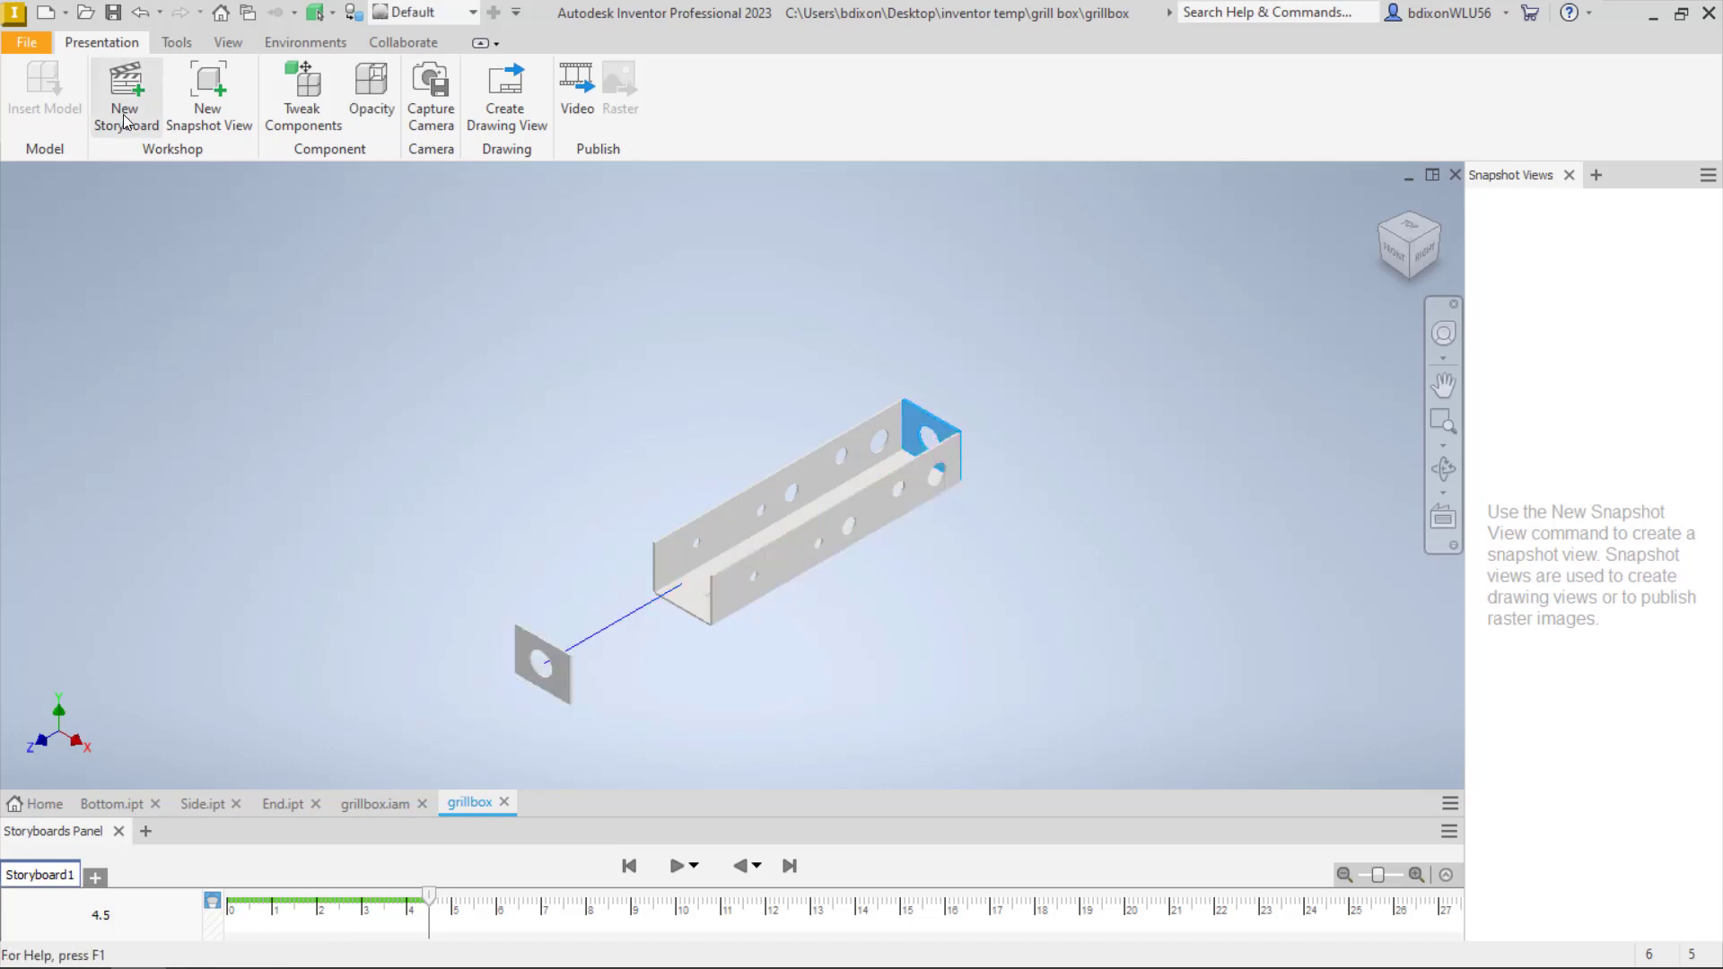
click(310, 106)
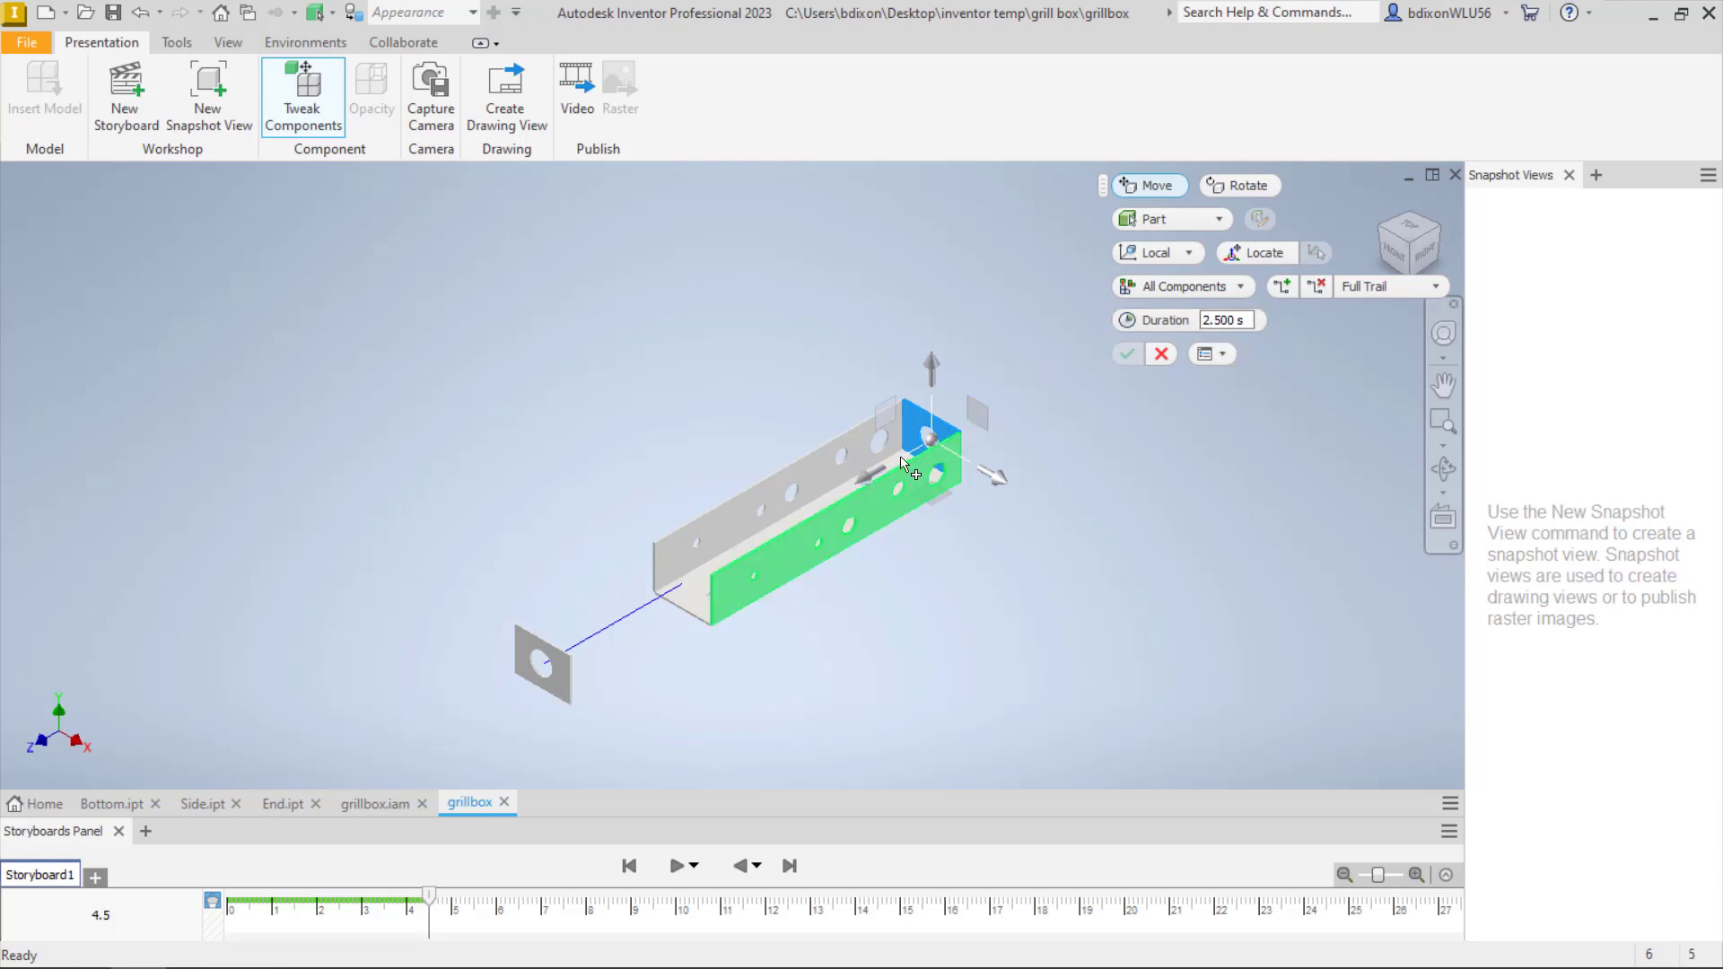
drag(869, 482, 996, 431)
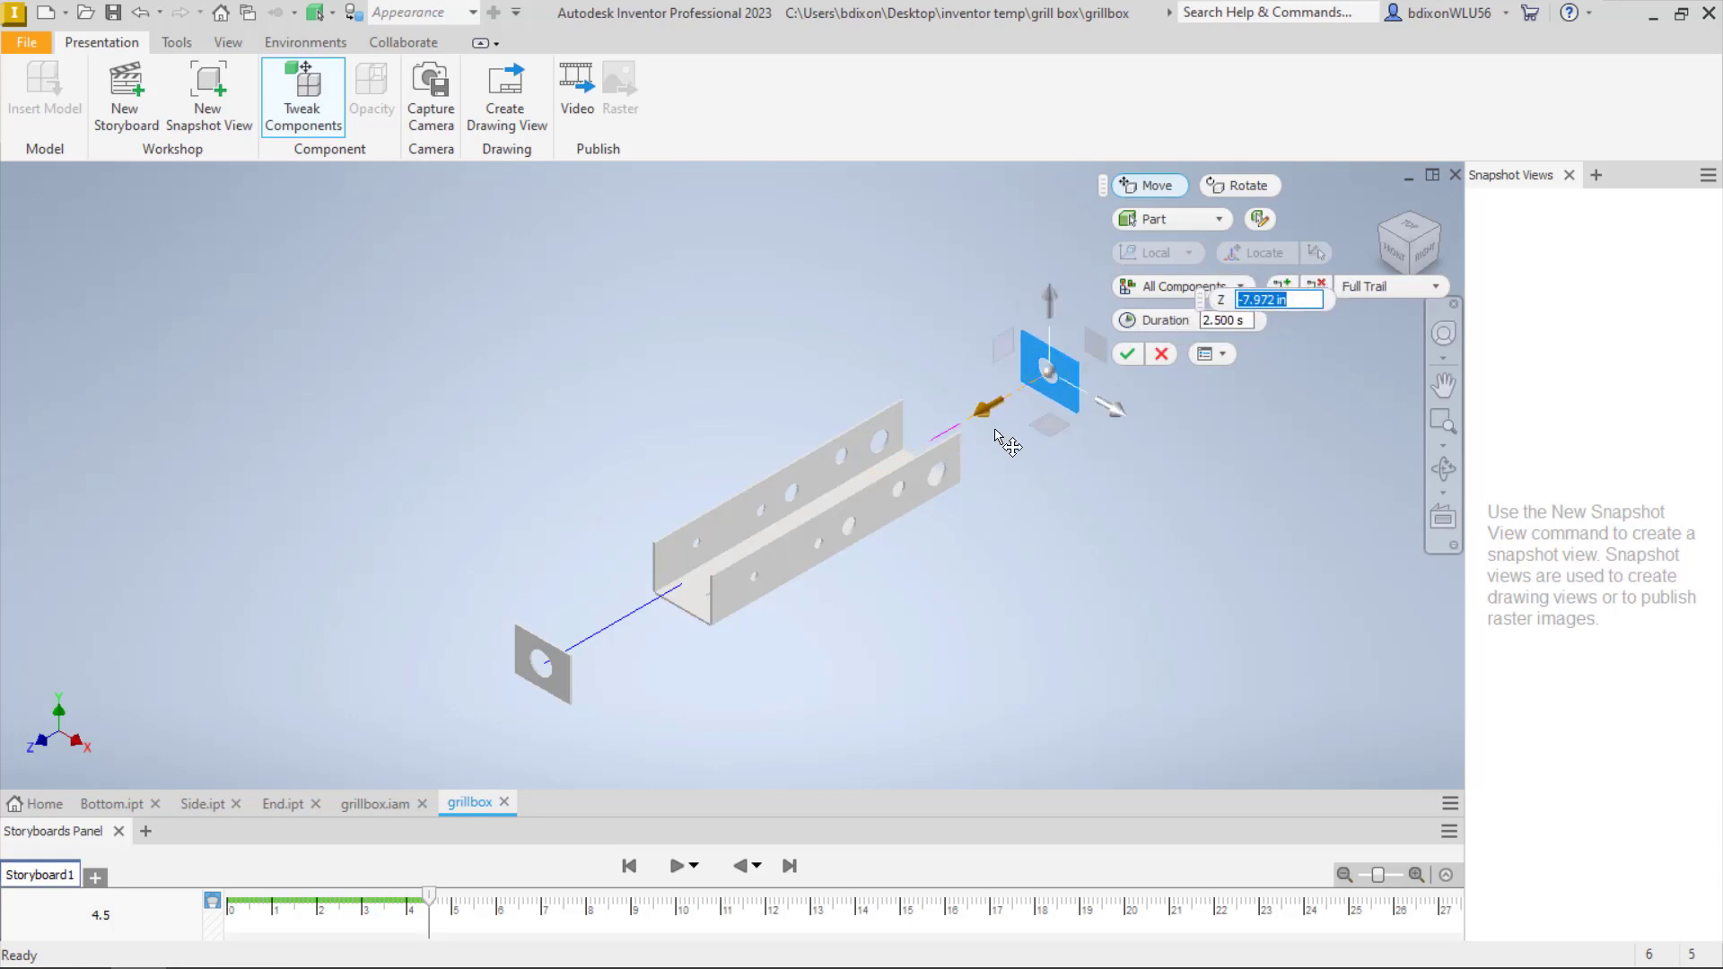
click(1128, 355)
Tweak the rear side plate away from the bottom plate about 6.02 in along negative X over 2.500 s
click(790, 480)
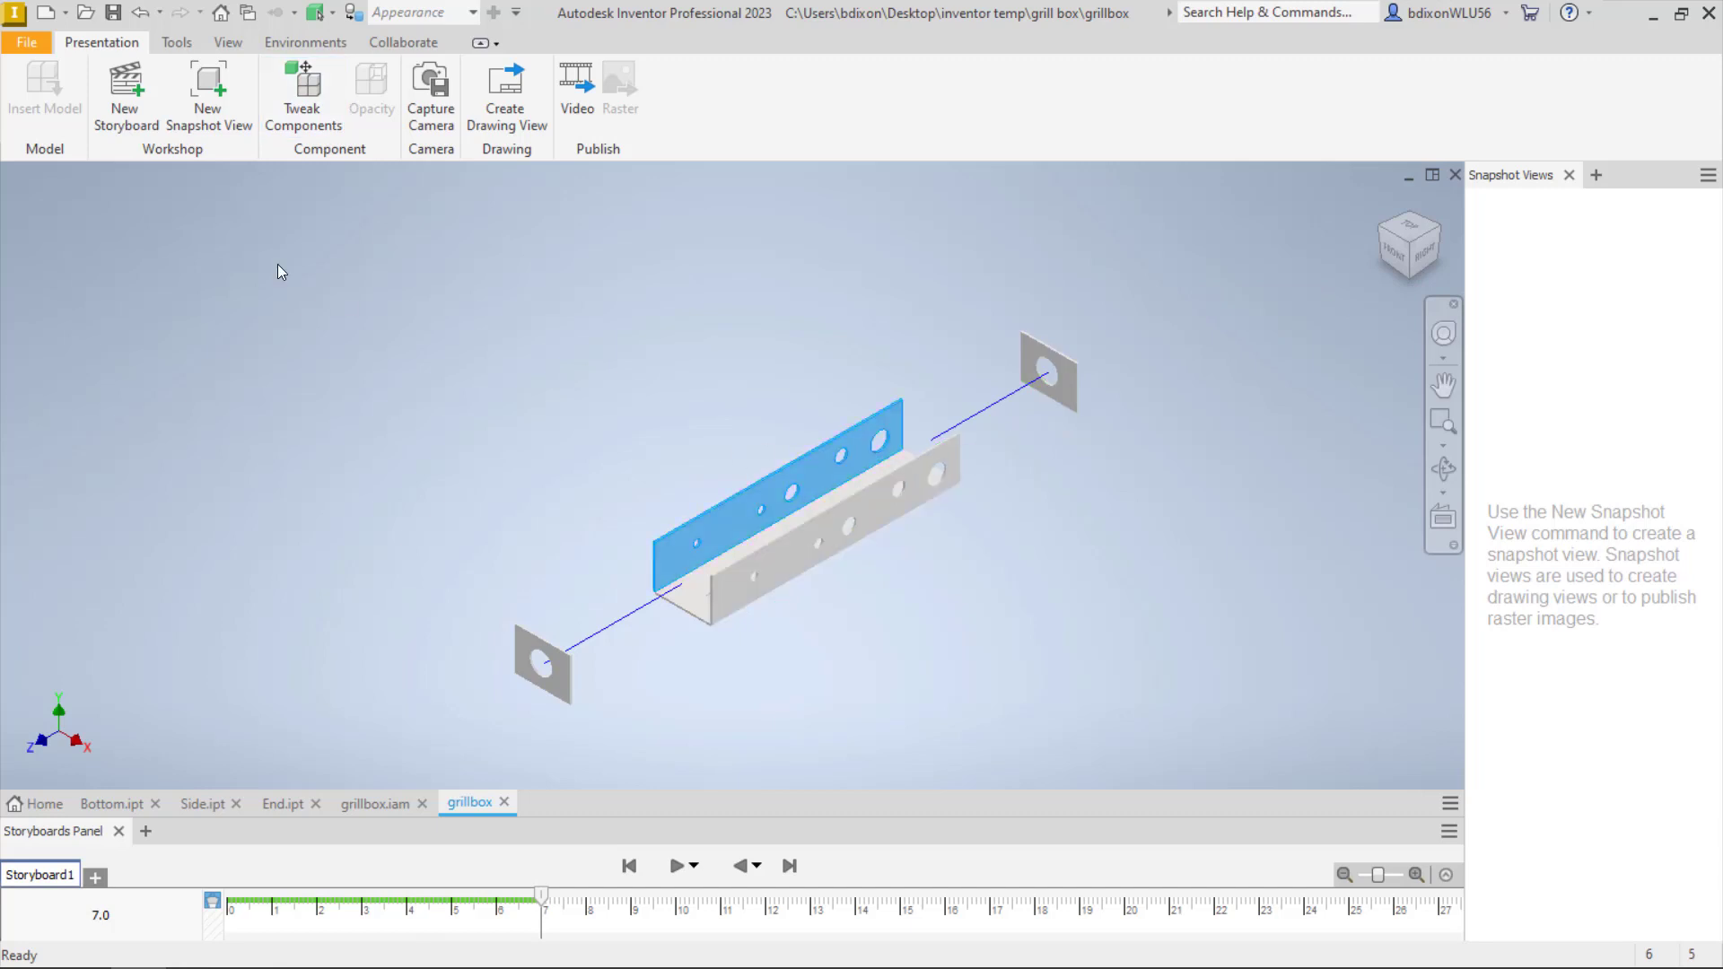
click(301, 99)
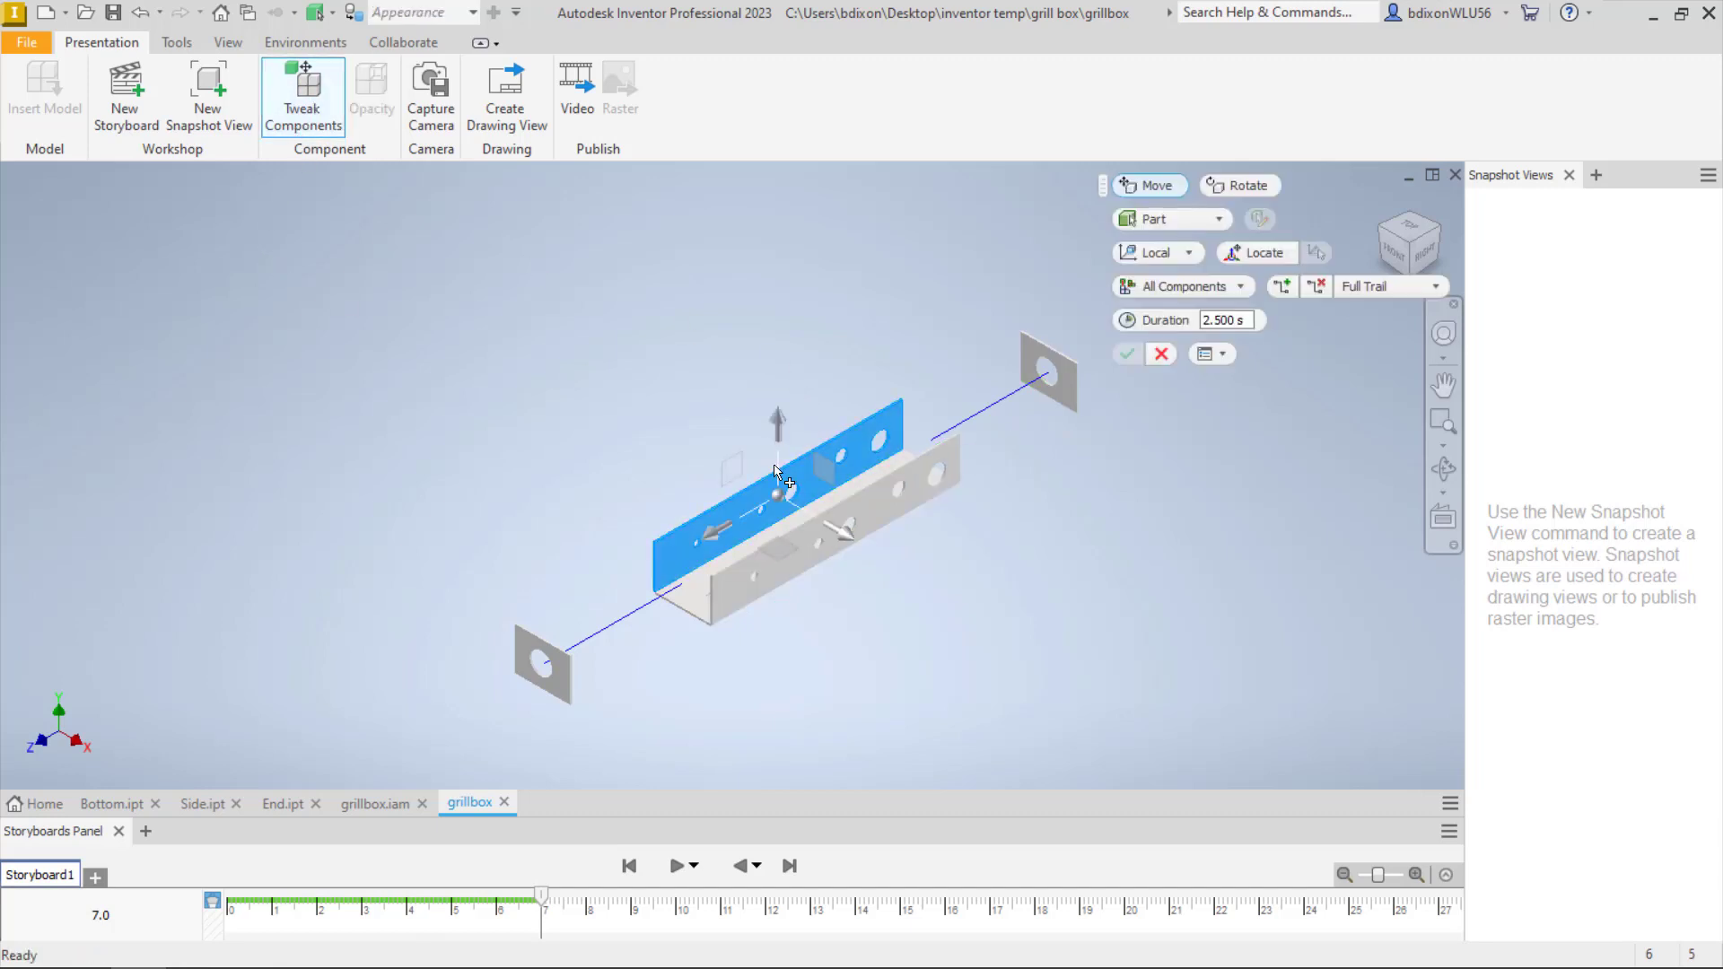
drag(844, 533, 748, 496)
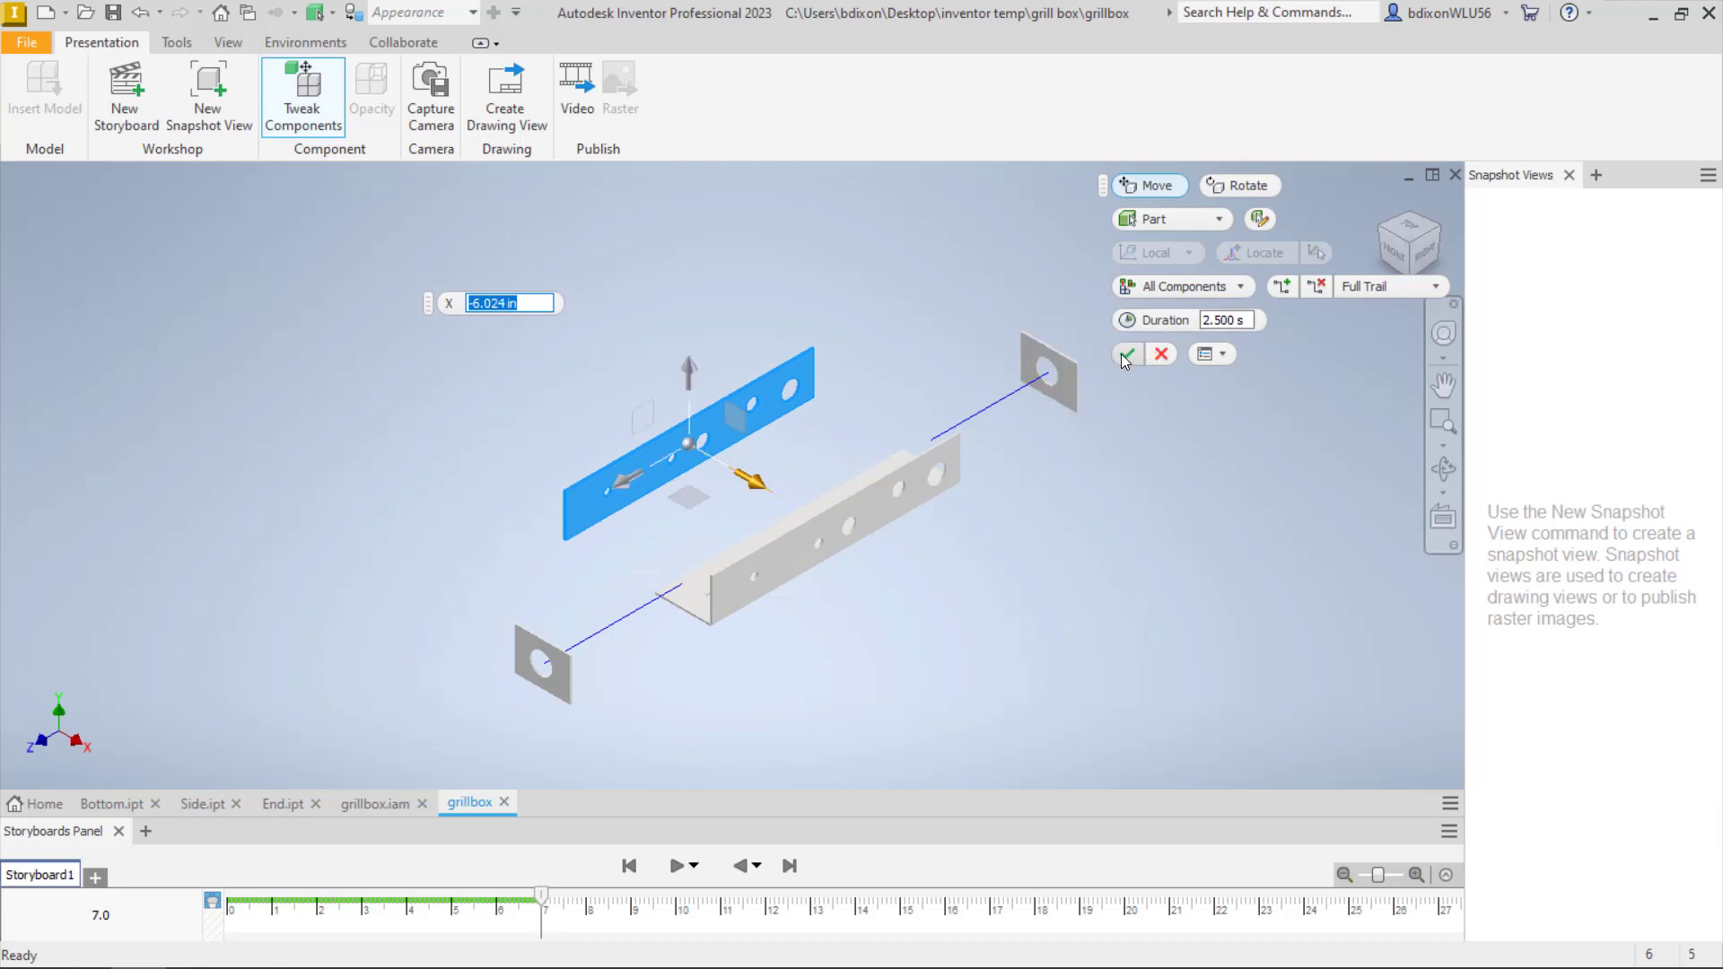
click(1127, 353)
Tweak the front side plate away from the bottom plate about 7.13 in along positive X over 2.500 s
click(934, 489)
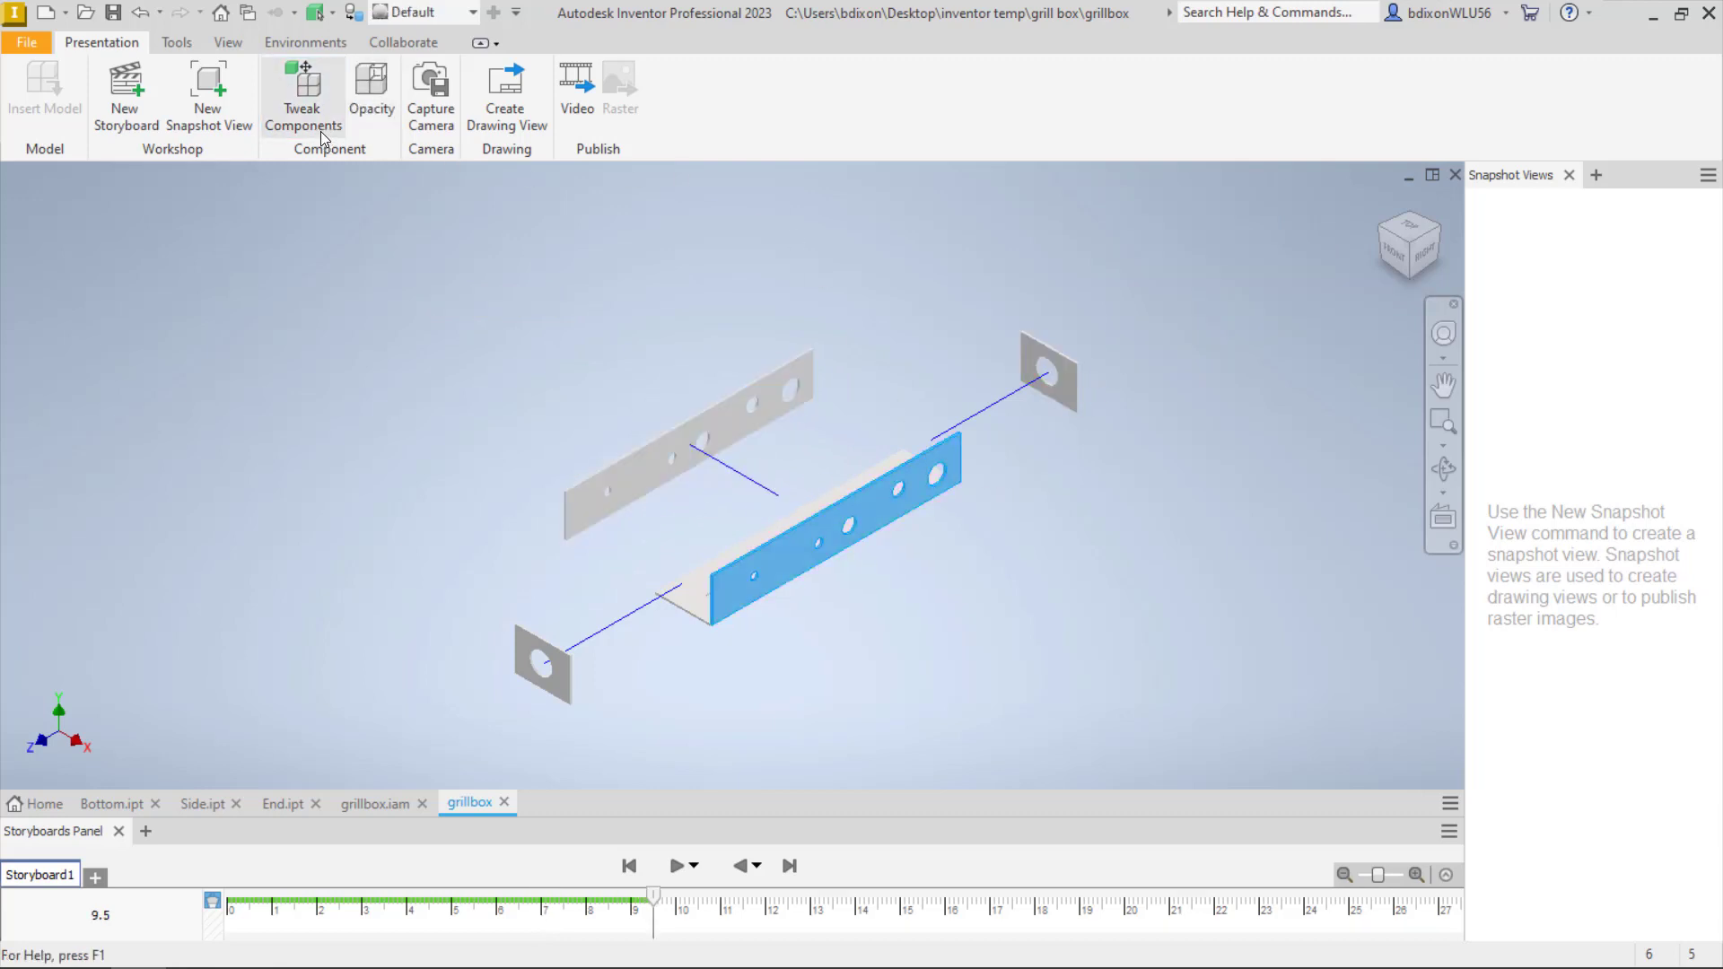
click(302, 99)
drag(904, 575, 1037, 574)
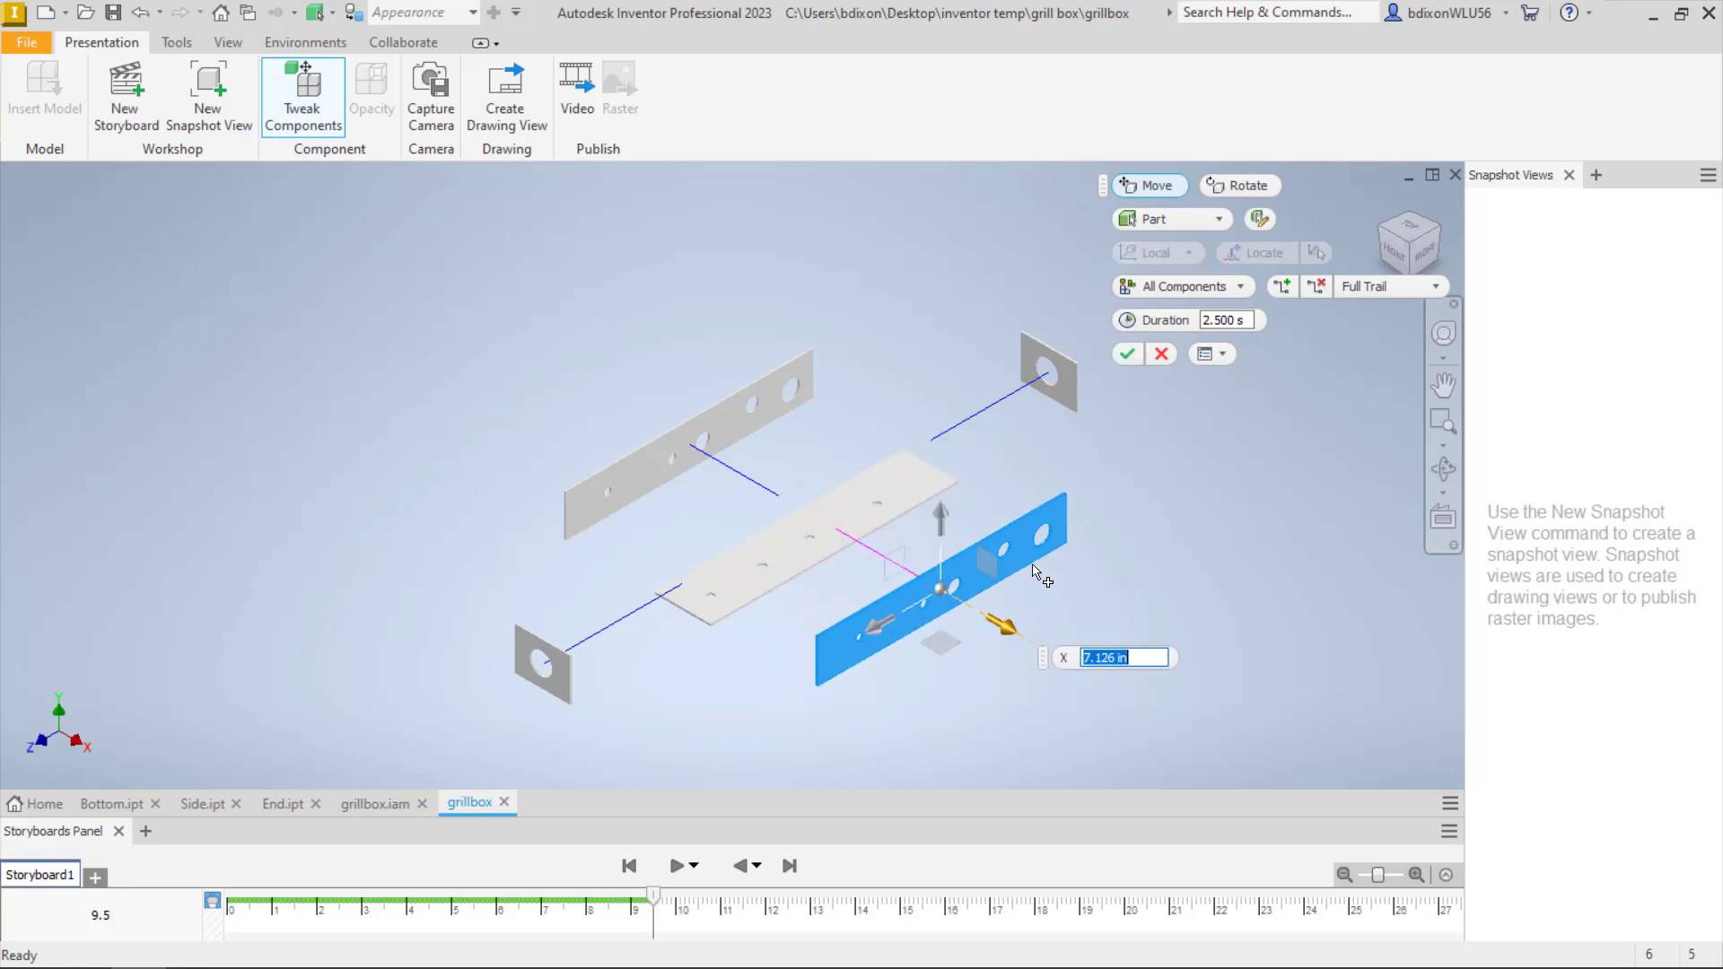
click(1127, 353)
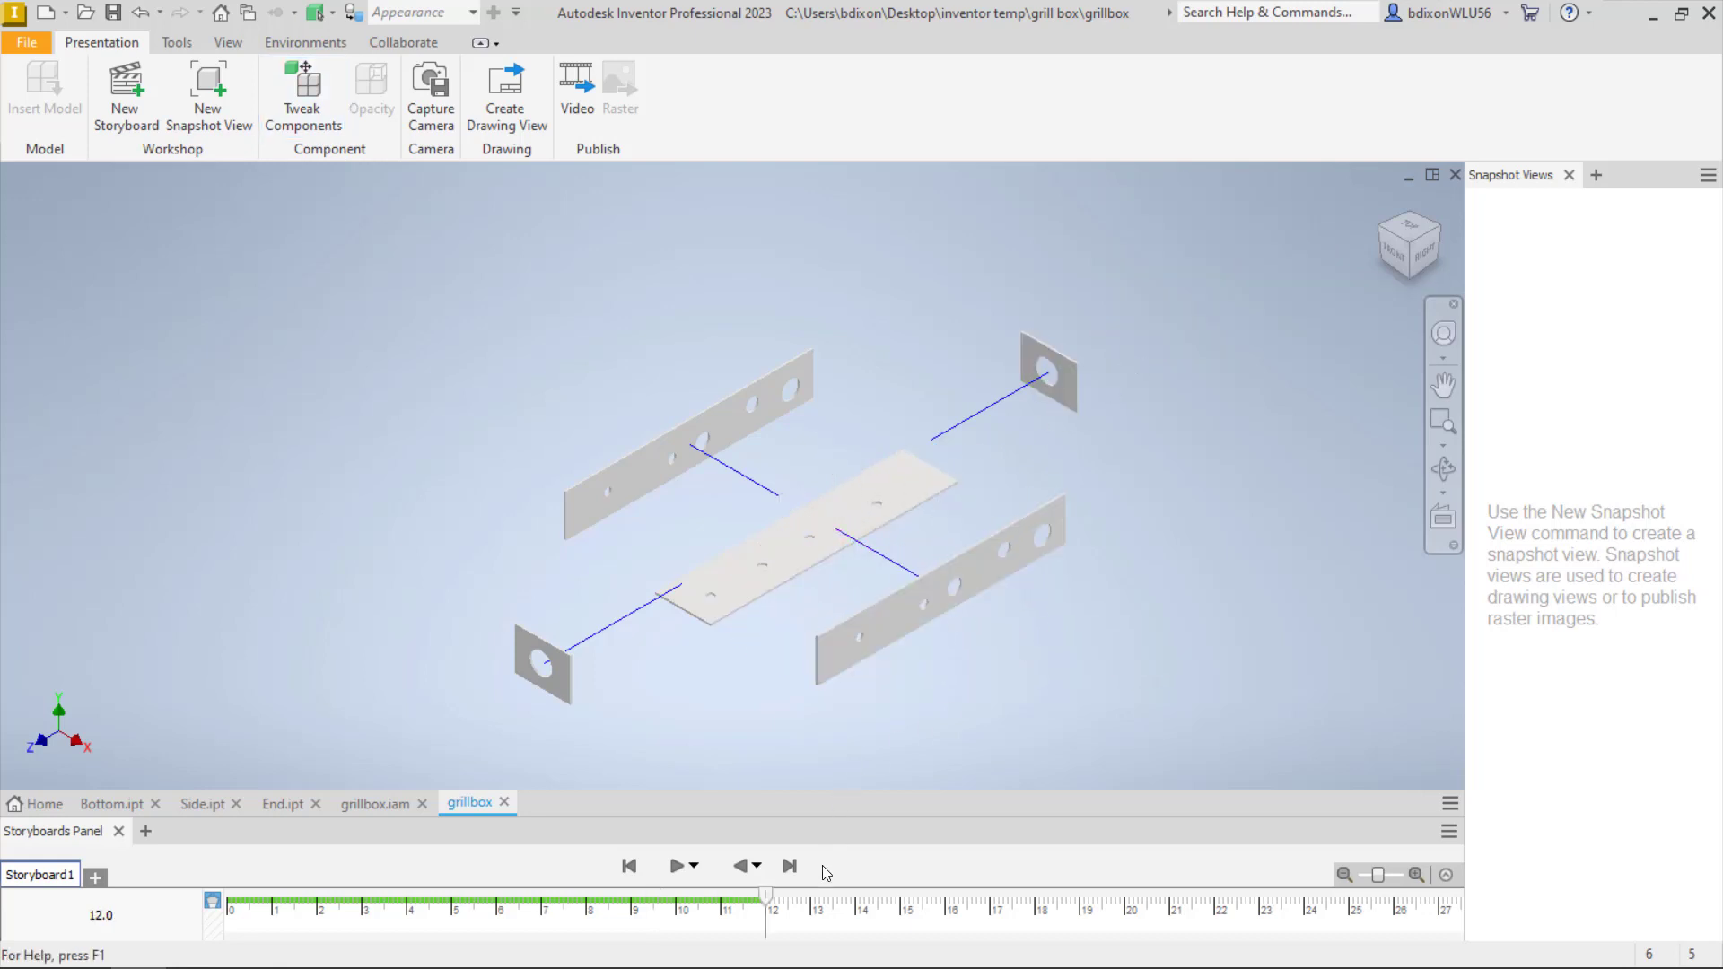
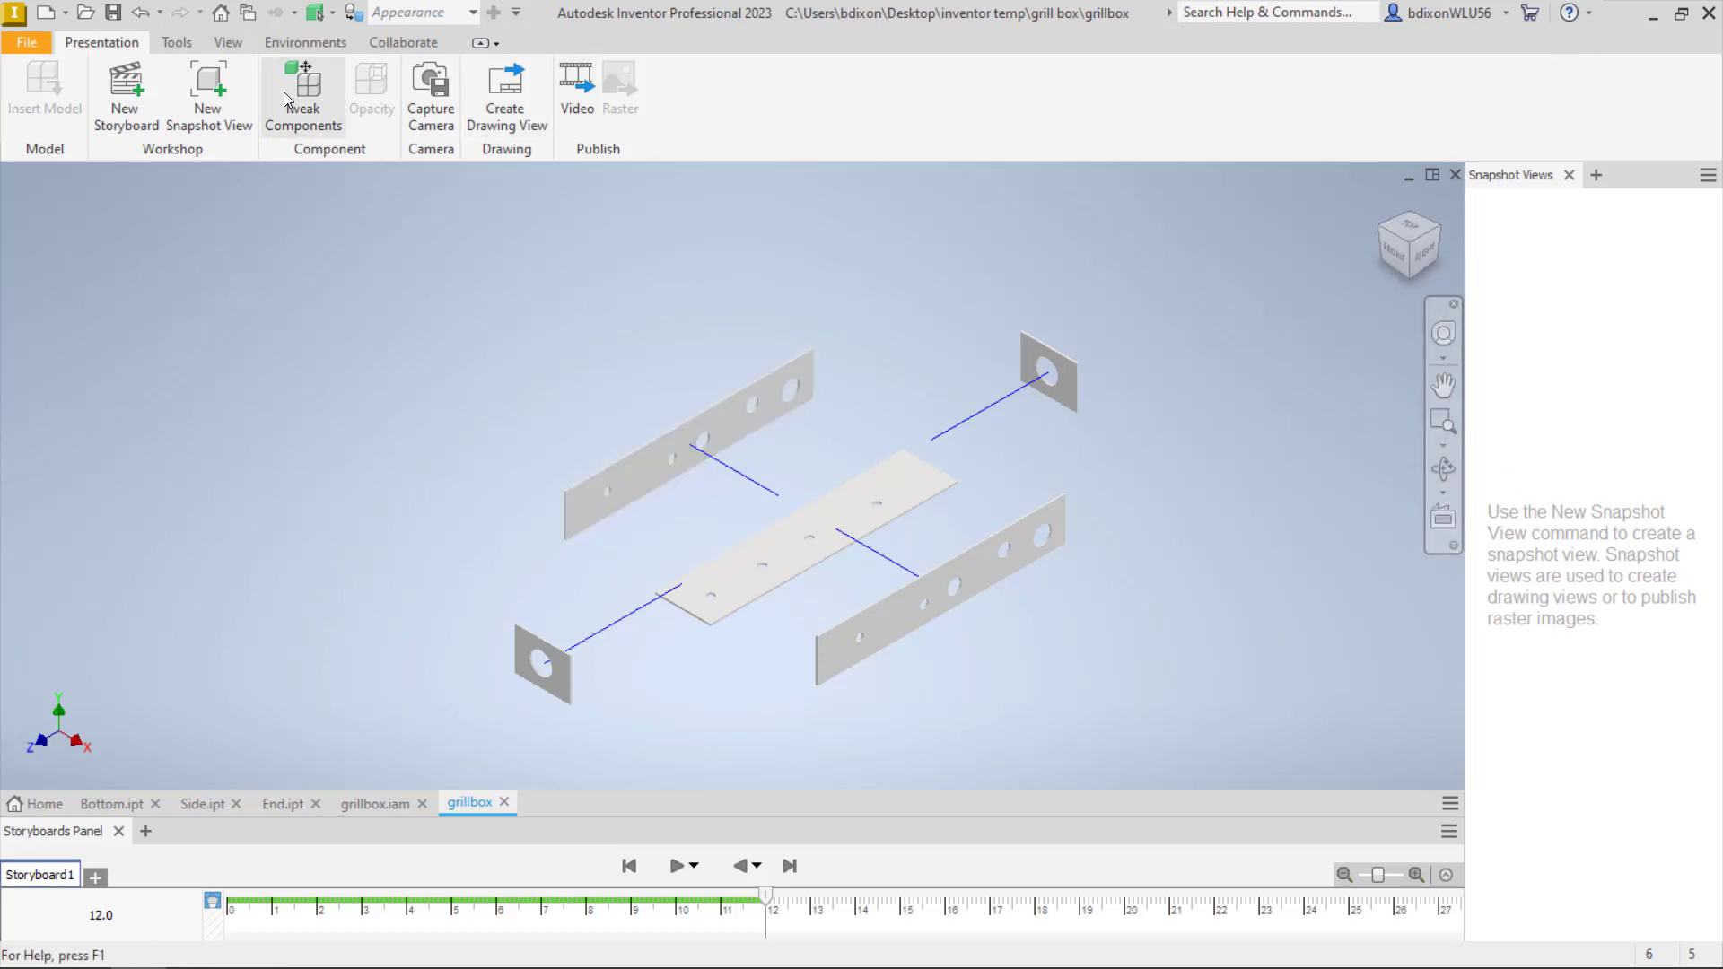
Create a snapshot view of the fully exploded box and name it Exploded View
click(219, 103)
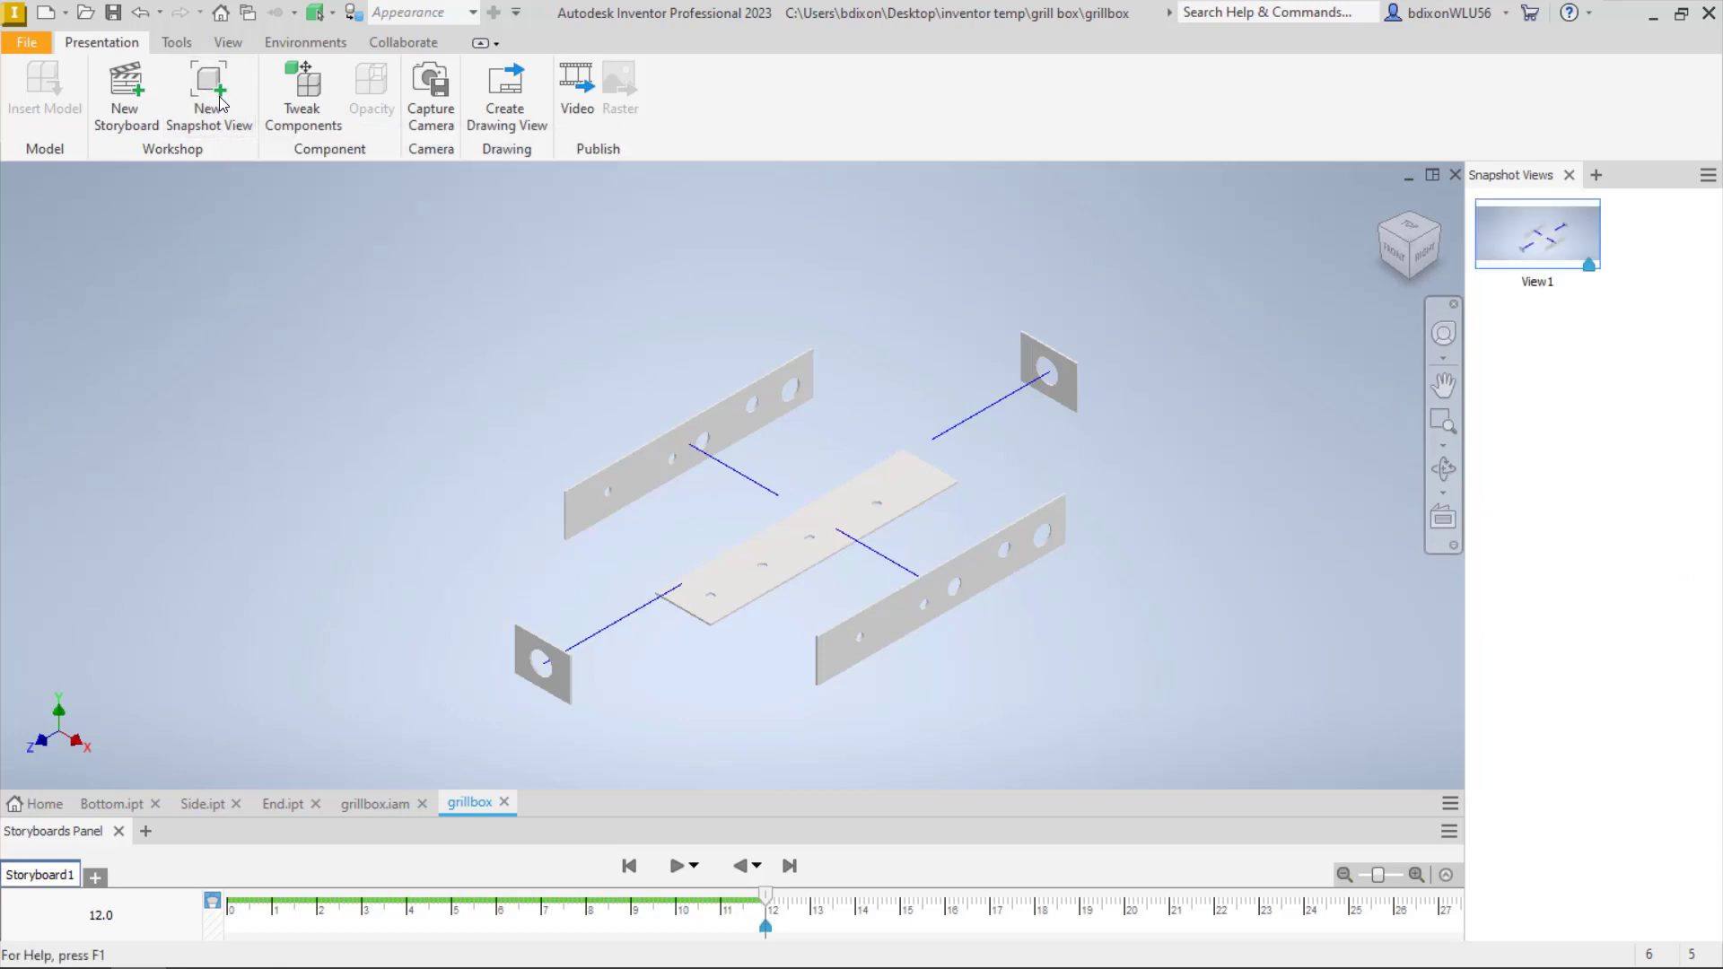
double_click(1543, 286)
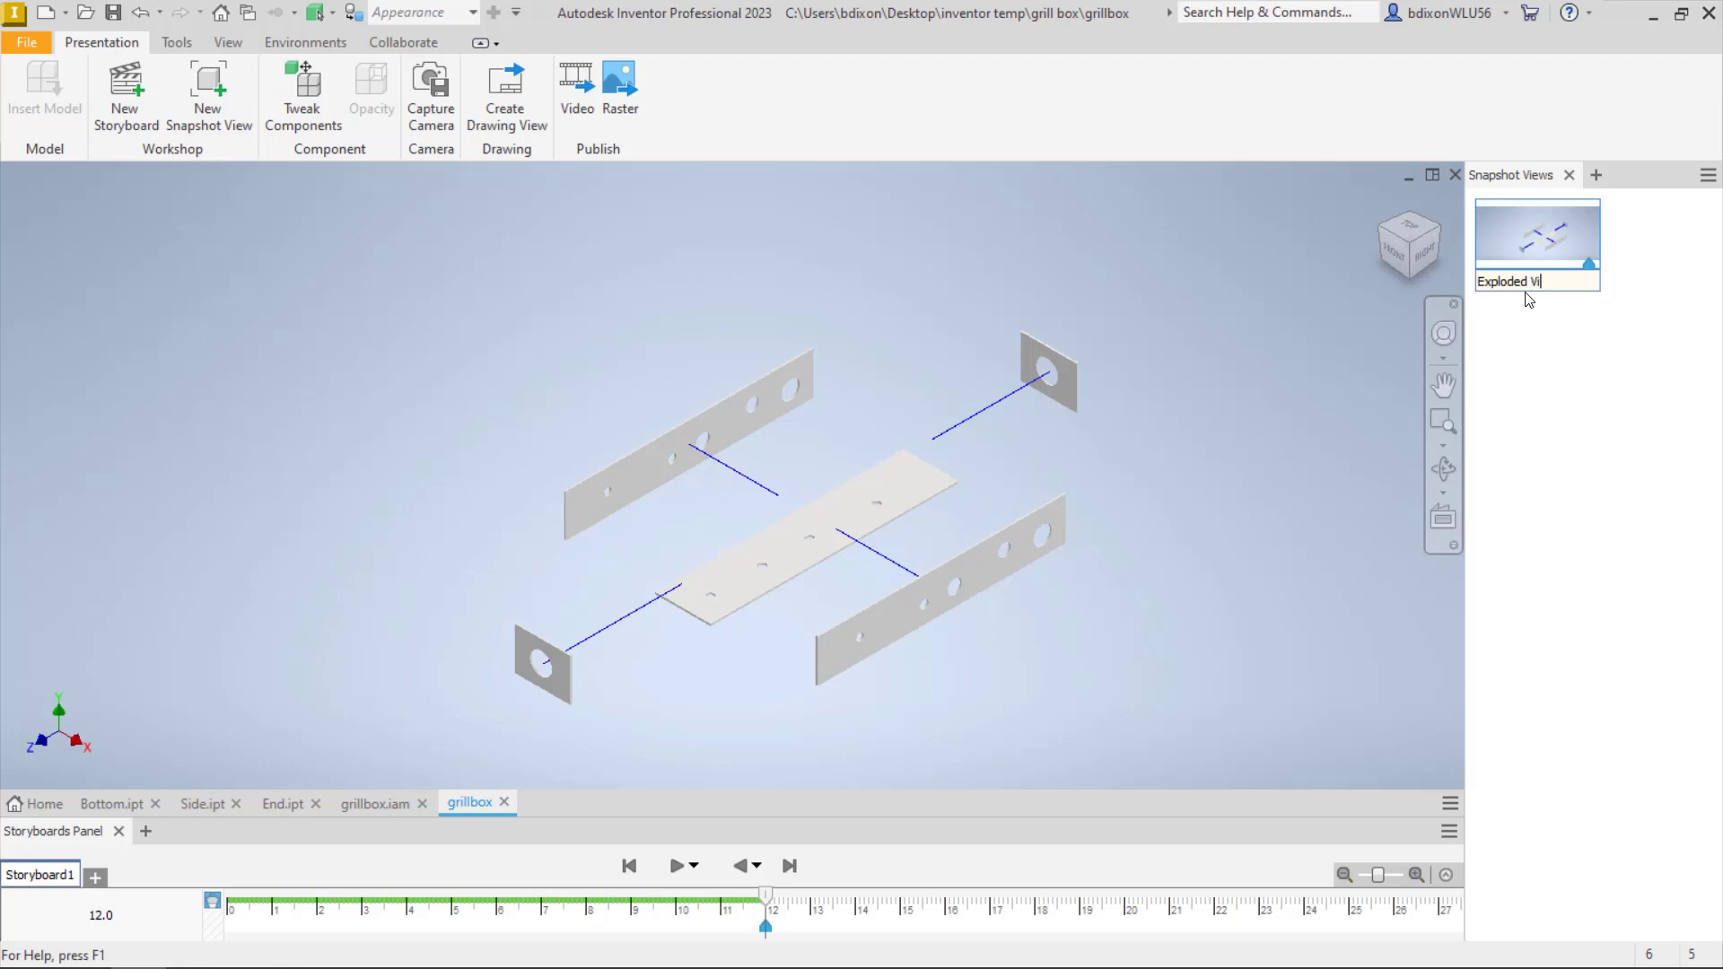
click(1602, 444)
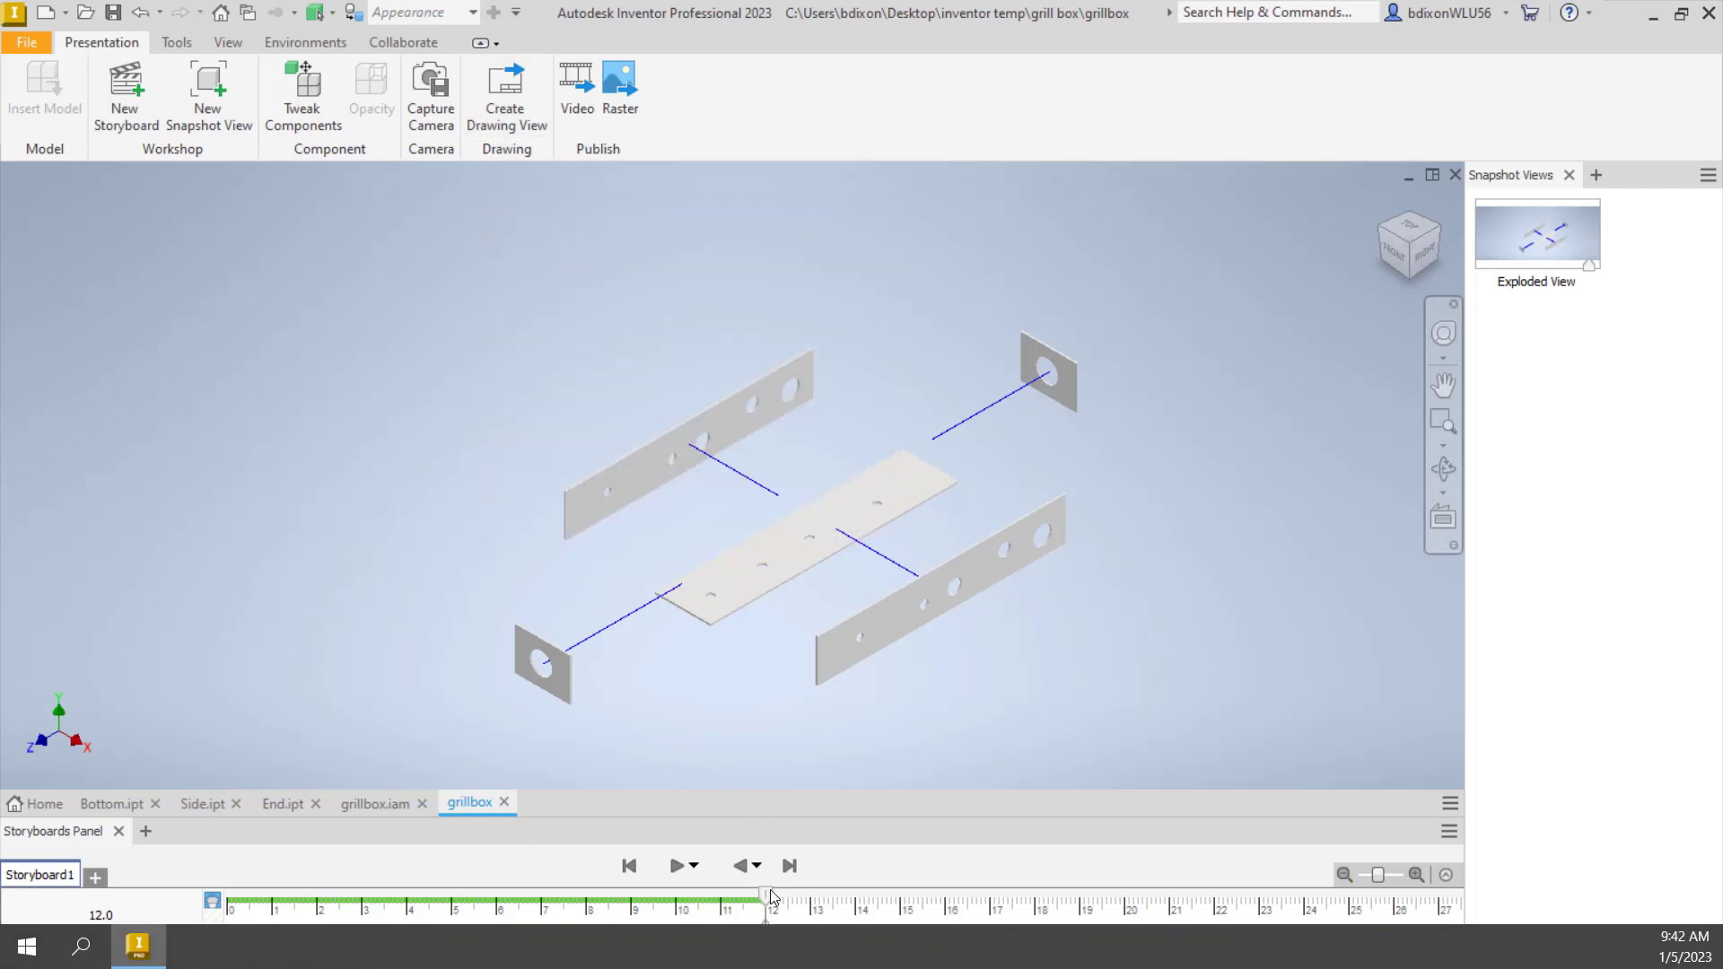
Play the explosion animation from the storyboard's start and inspect the Exploded View snapshot in its edit view
drag(770, 897, 208, 938)
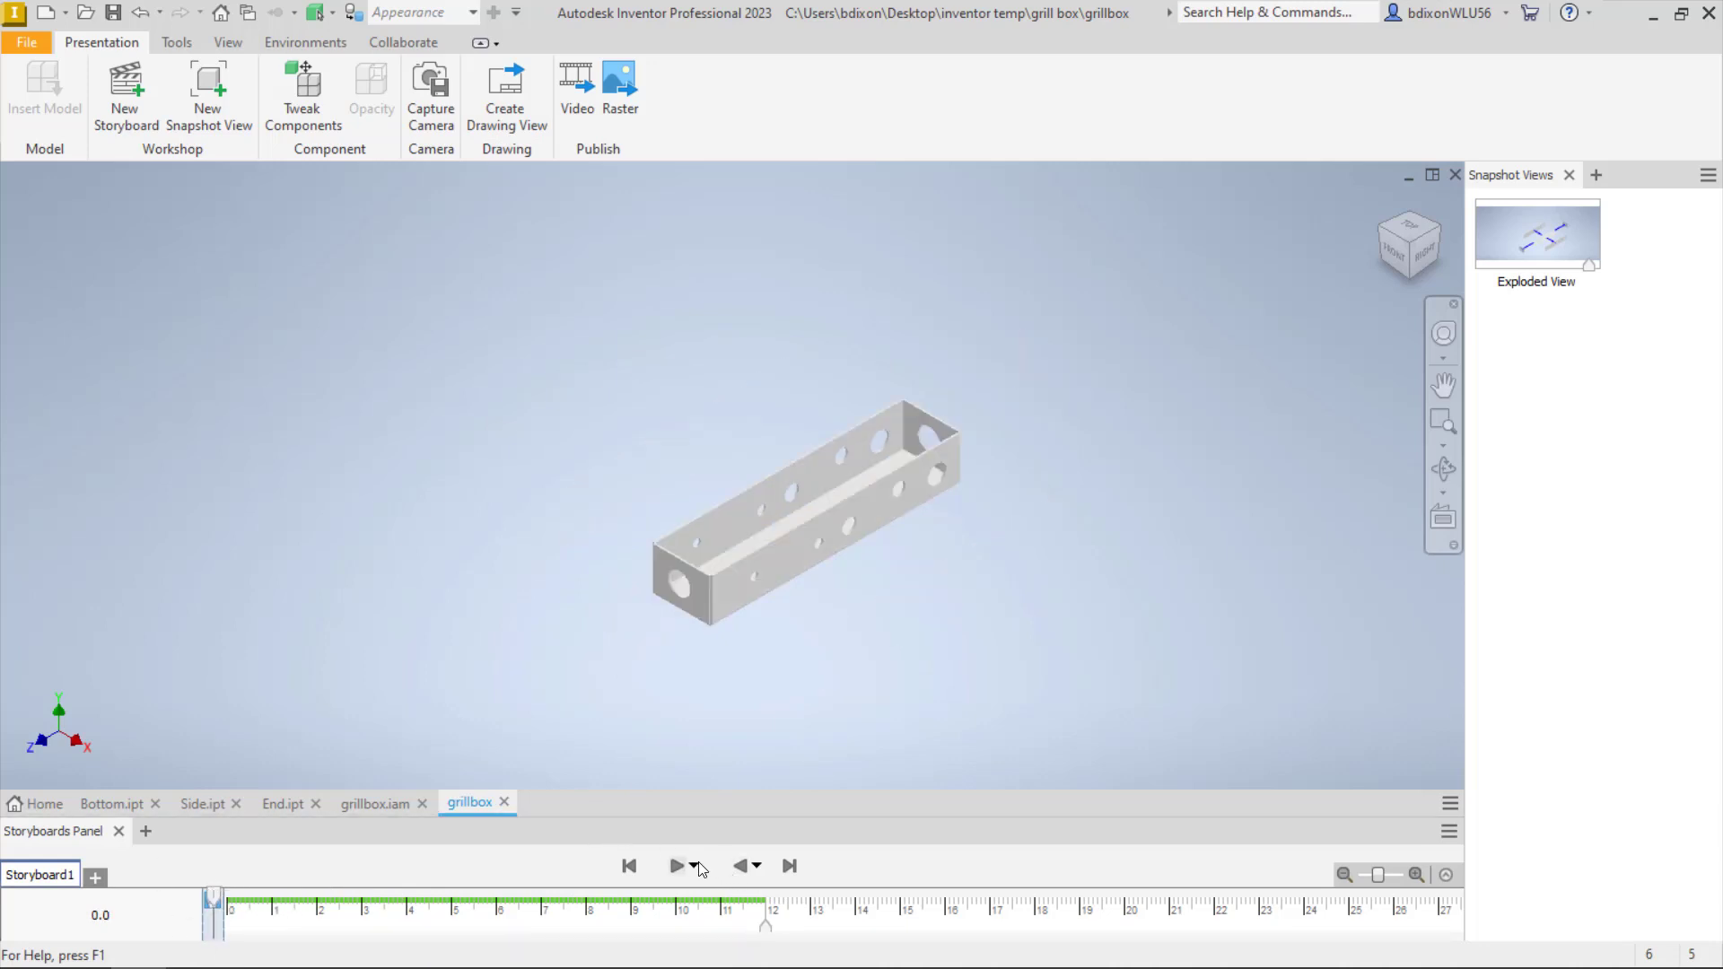
click(676, 866)
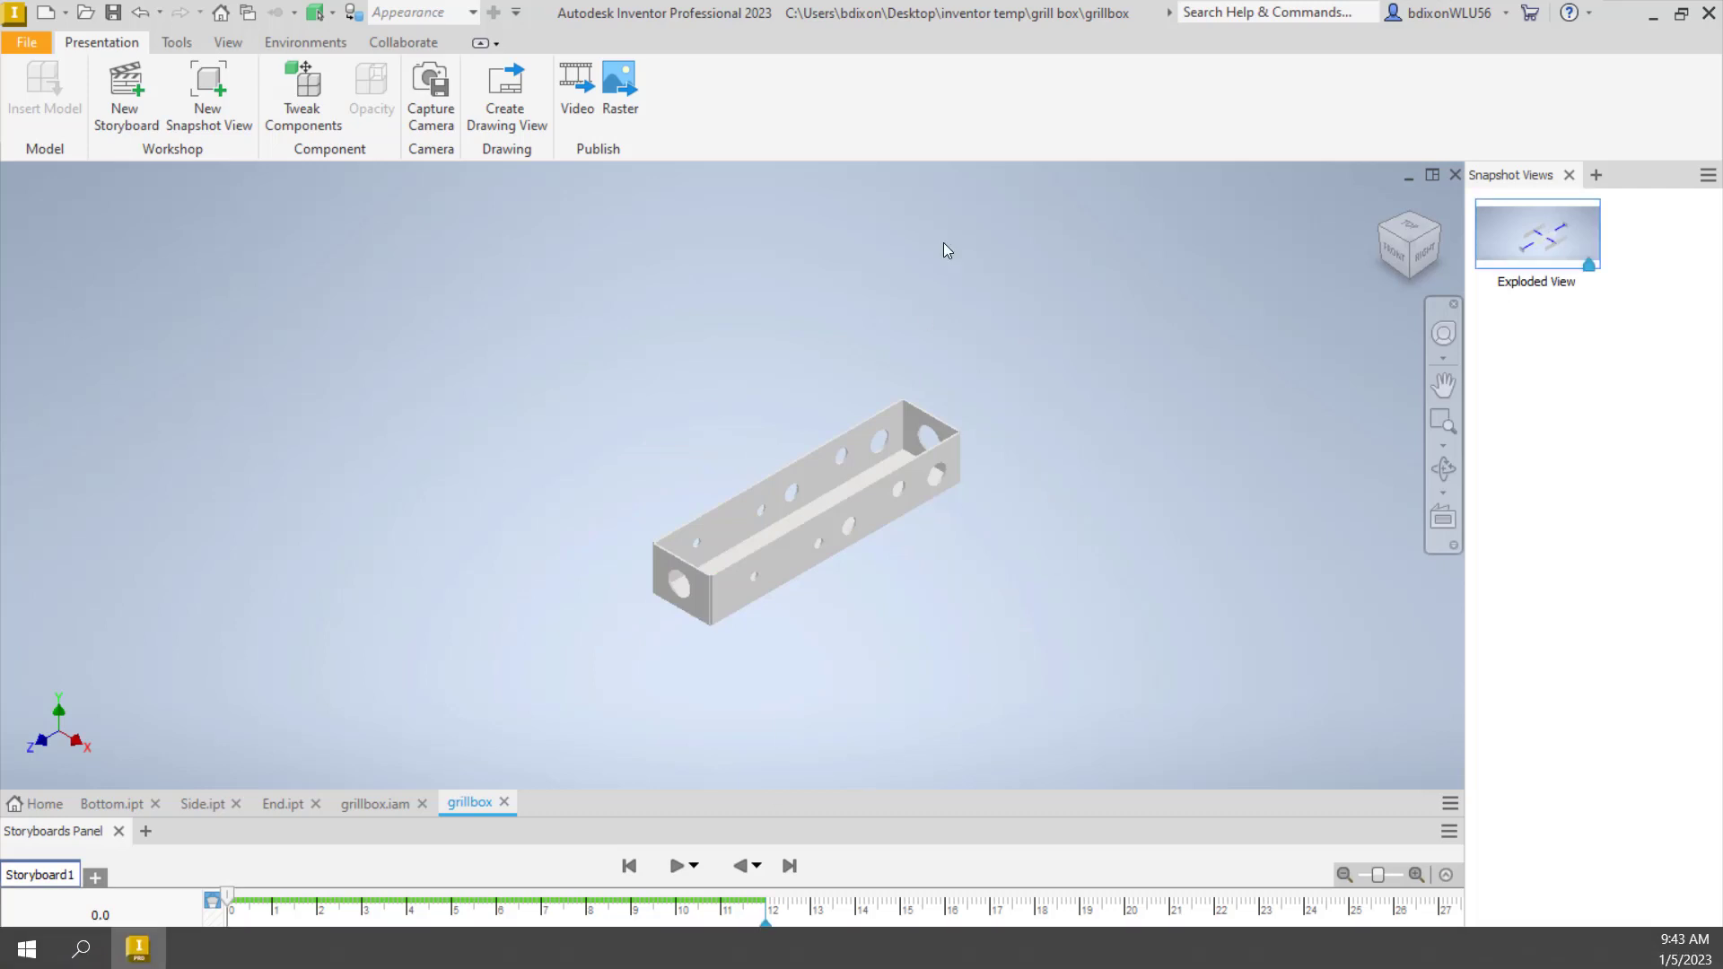
double_click(1555, 258)
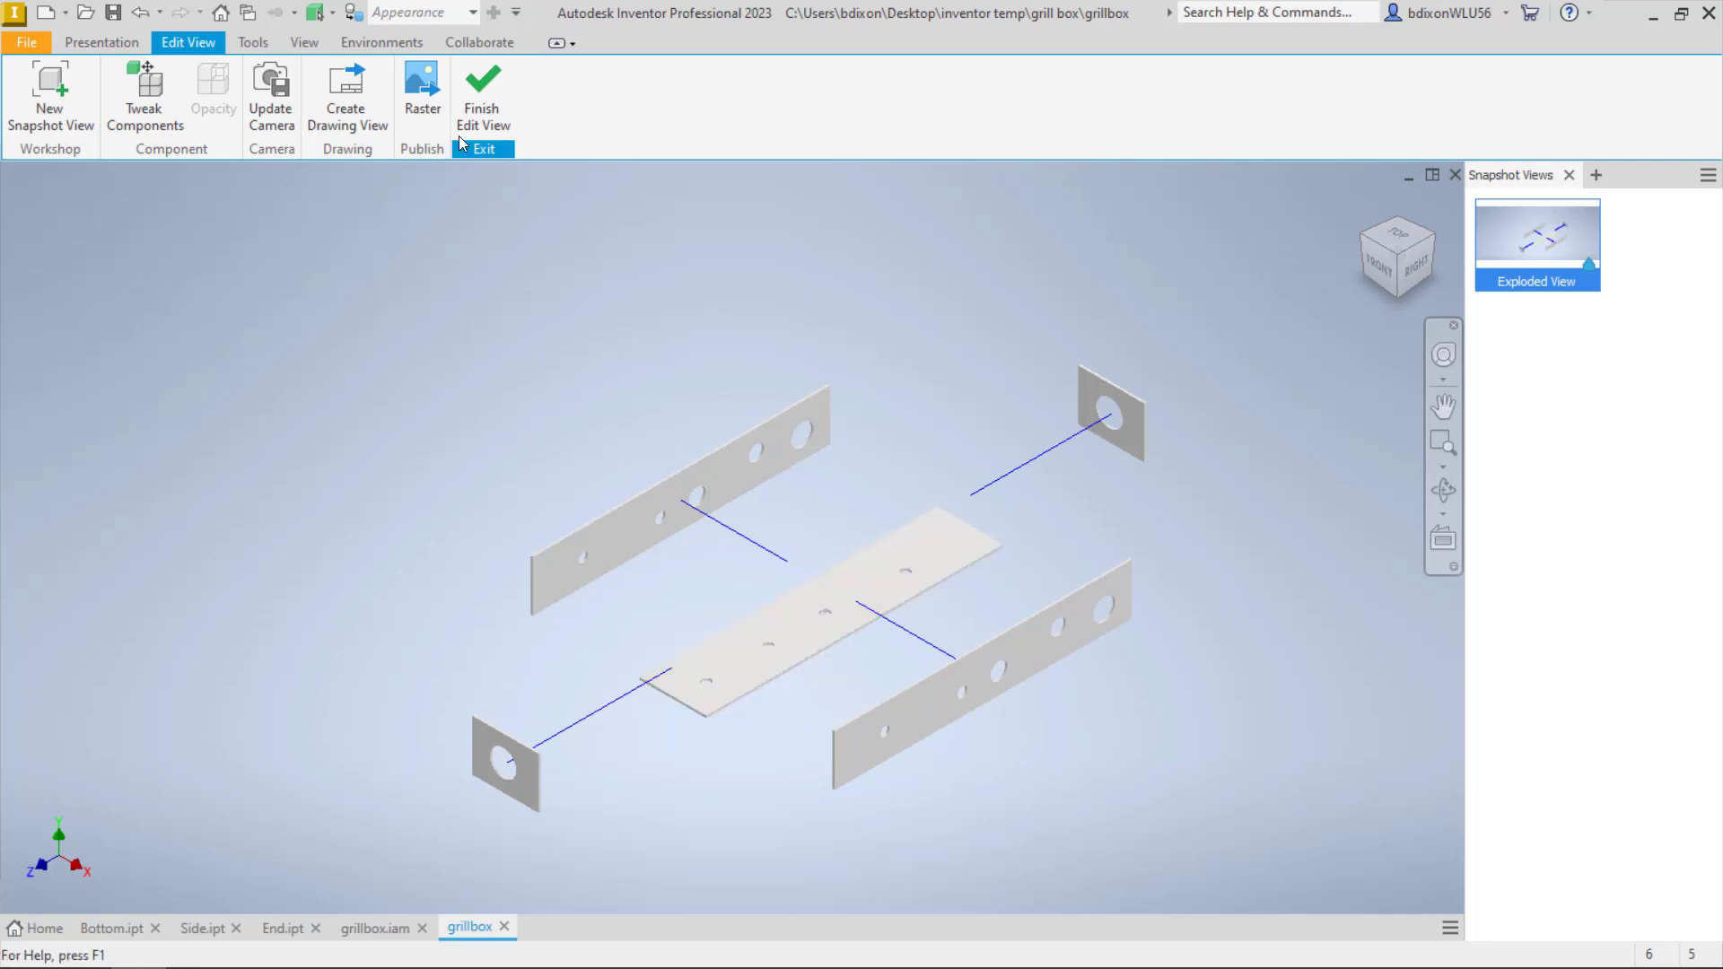
click(499, 134)
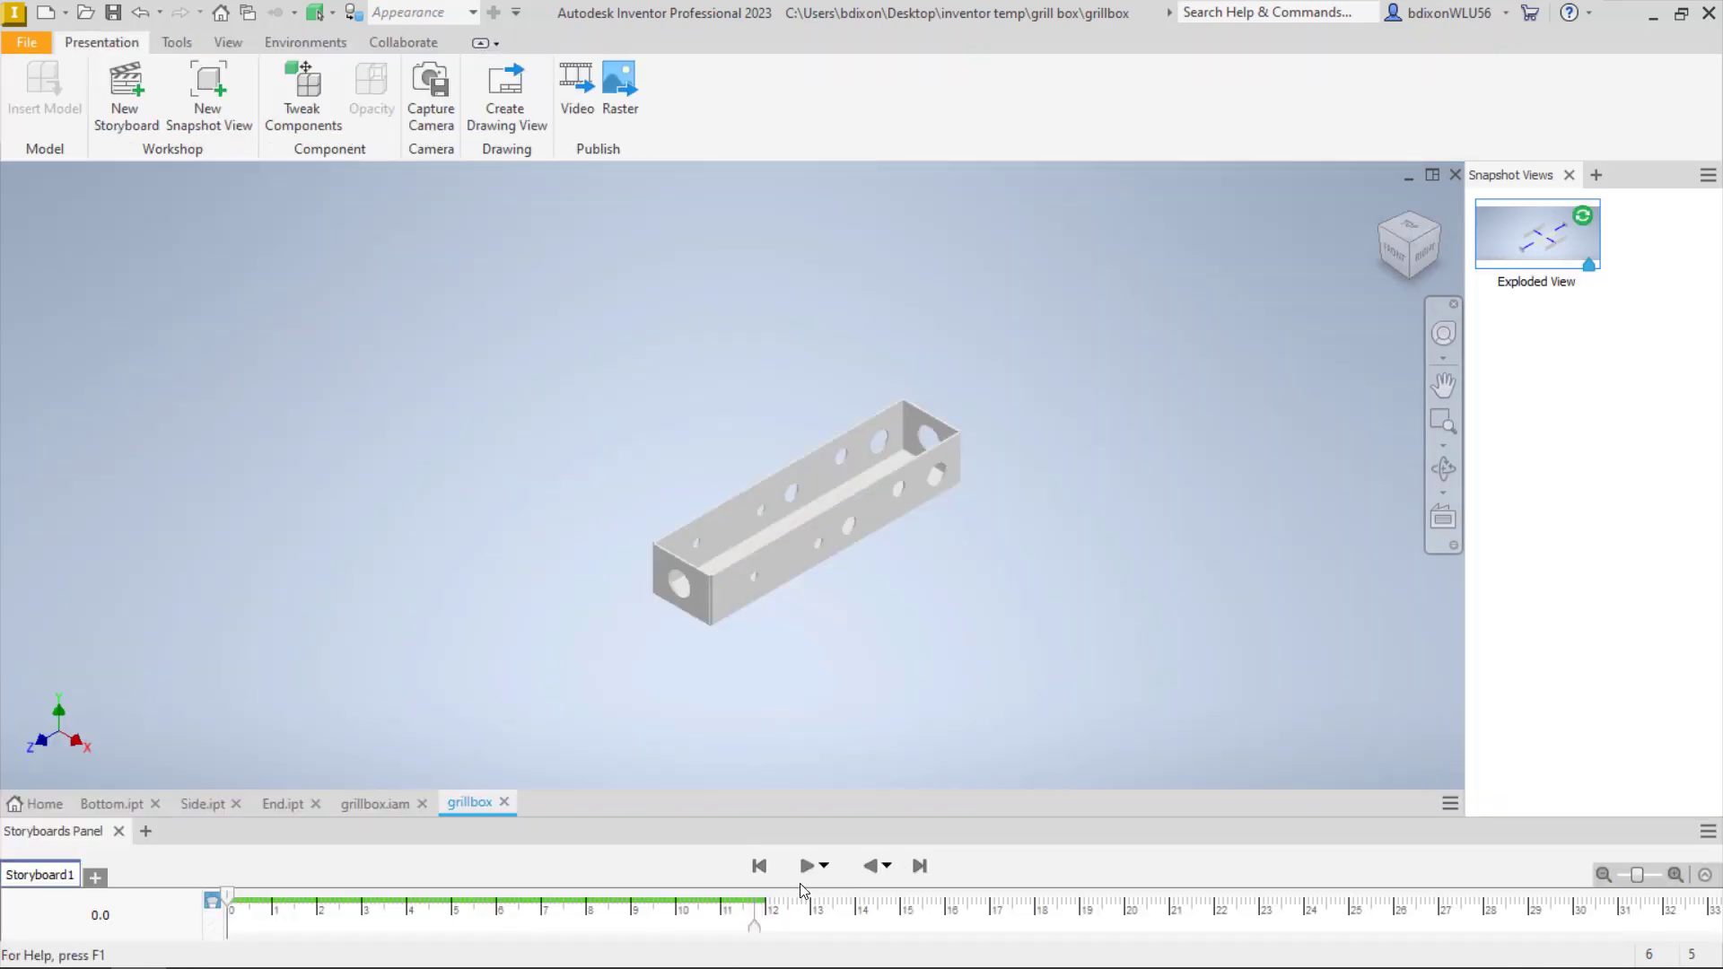
Update the outdated Exploded View snapshot and check it in its edit view
click(1583, 218)
double_click(1560, 250)
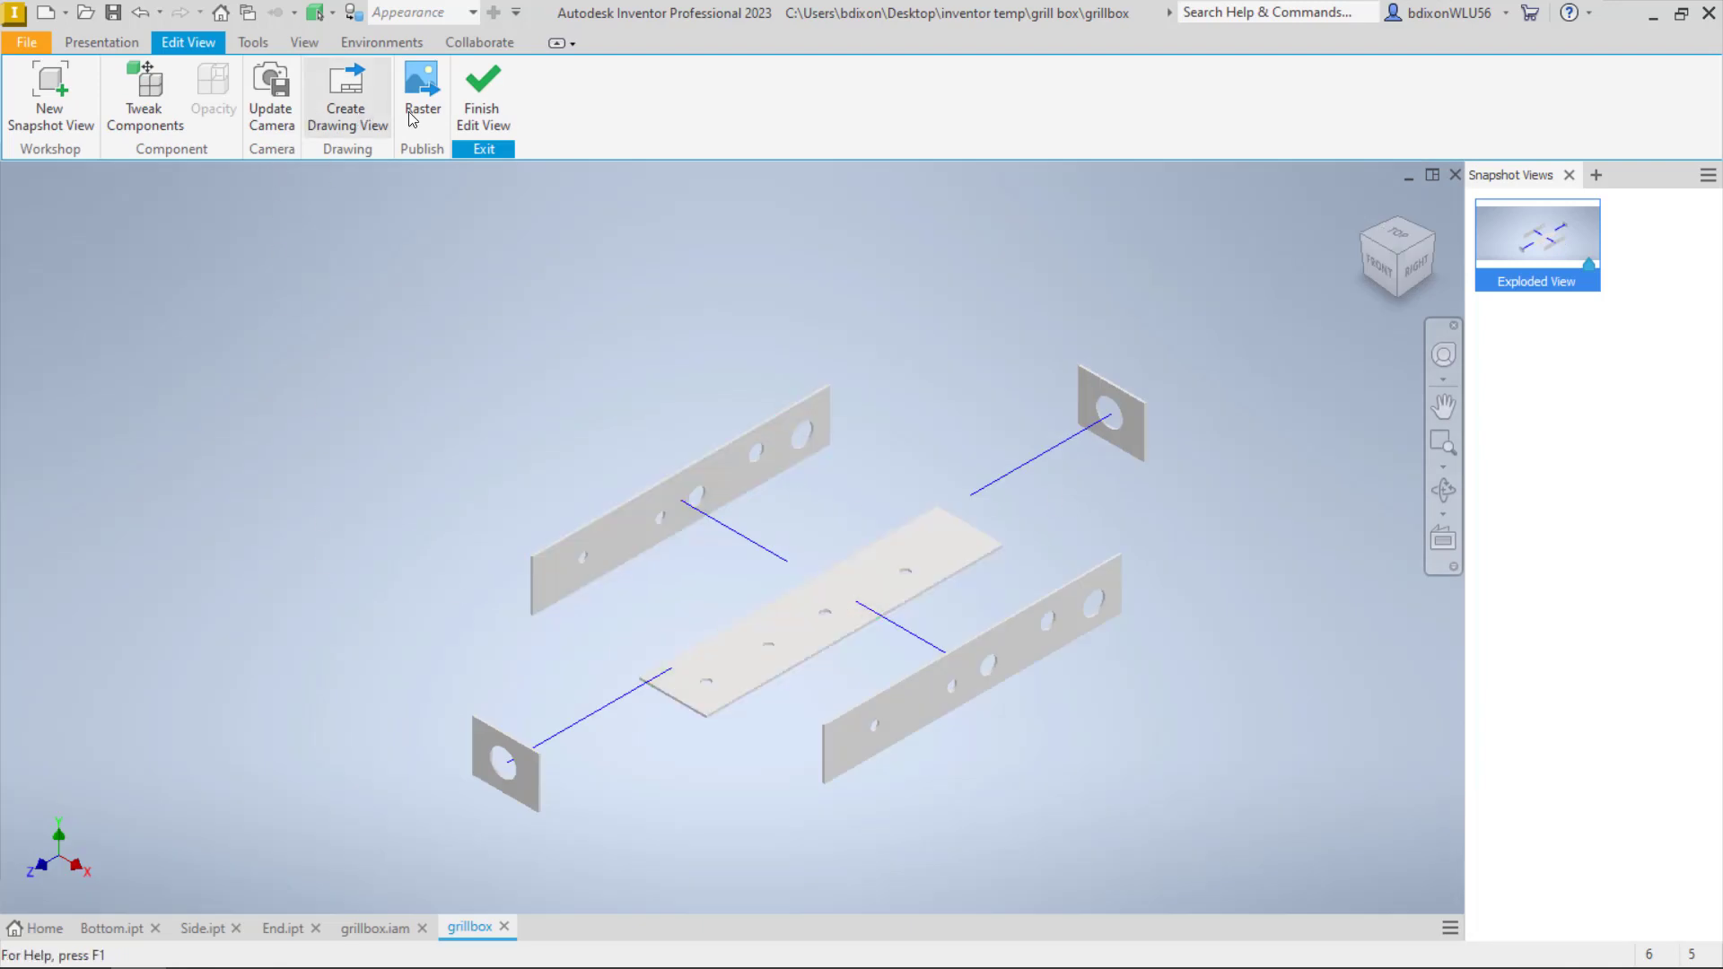
click(480, 99)
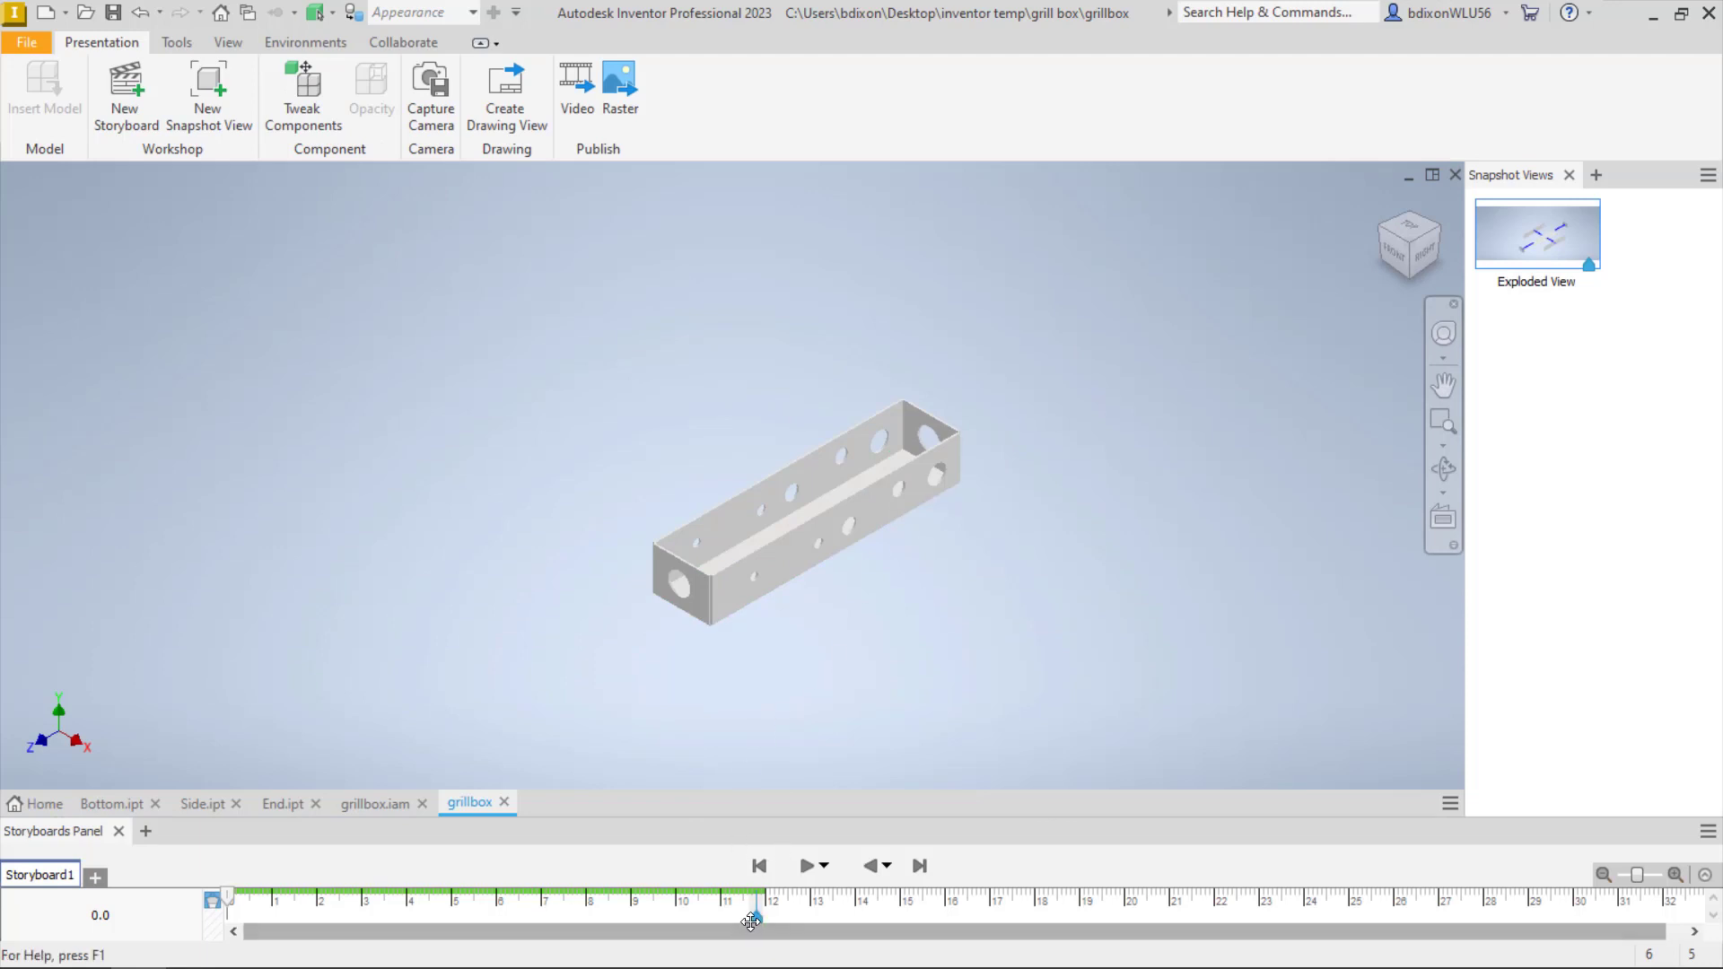
Shift the Exploded View marker slightly earlier on the storyboard timeline and play the animation
mouse_move(759, 918)
mouse_down()
mouse_move(719, 919)
mouse_move(752, 917)
mouse_up()
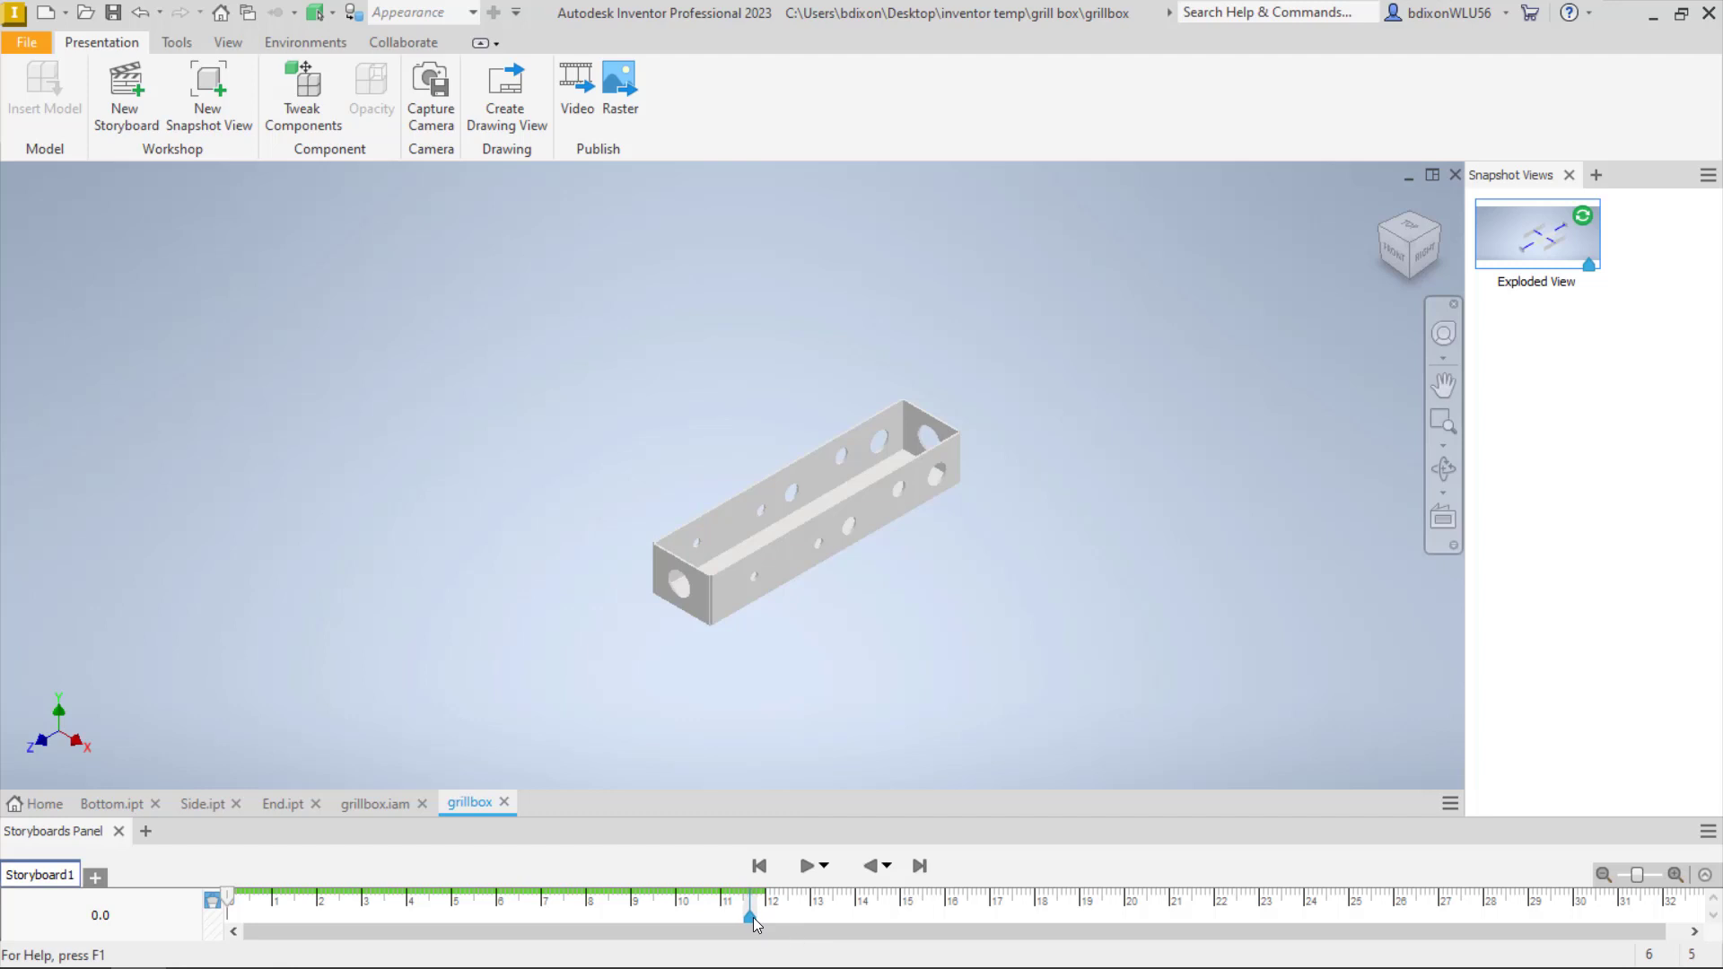
click(809, 867)
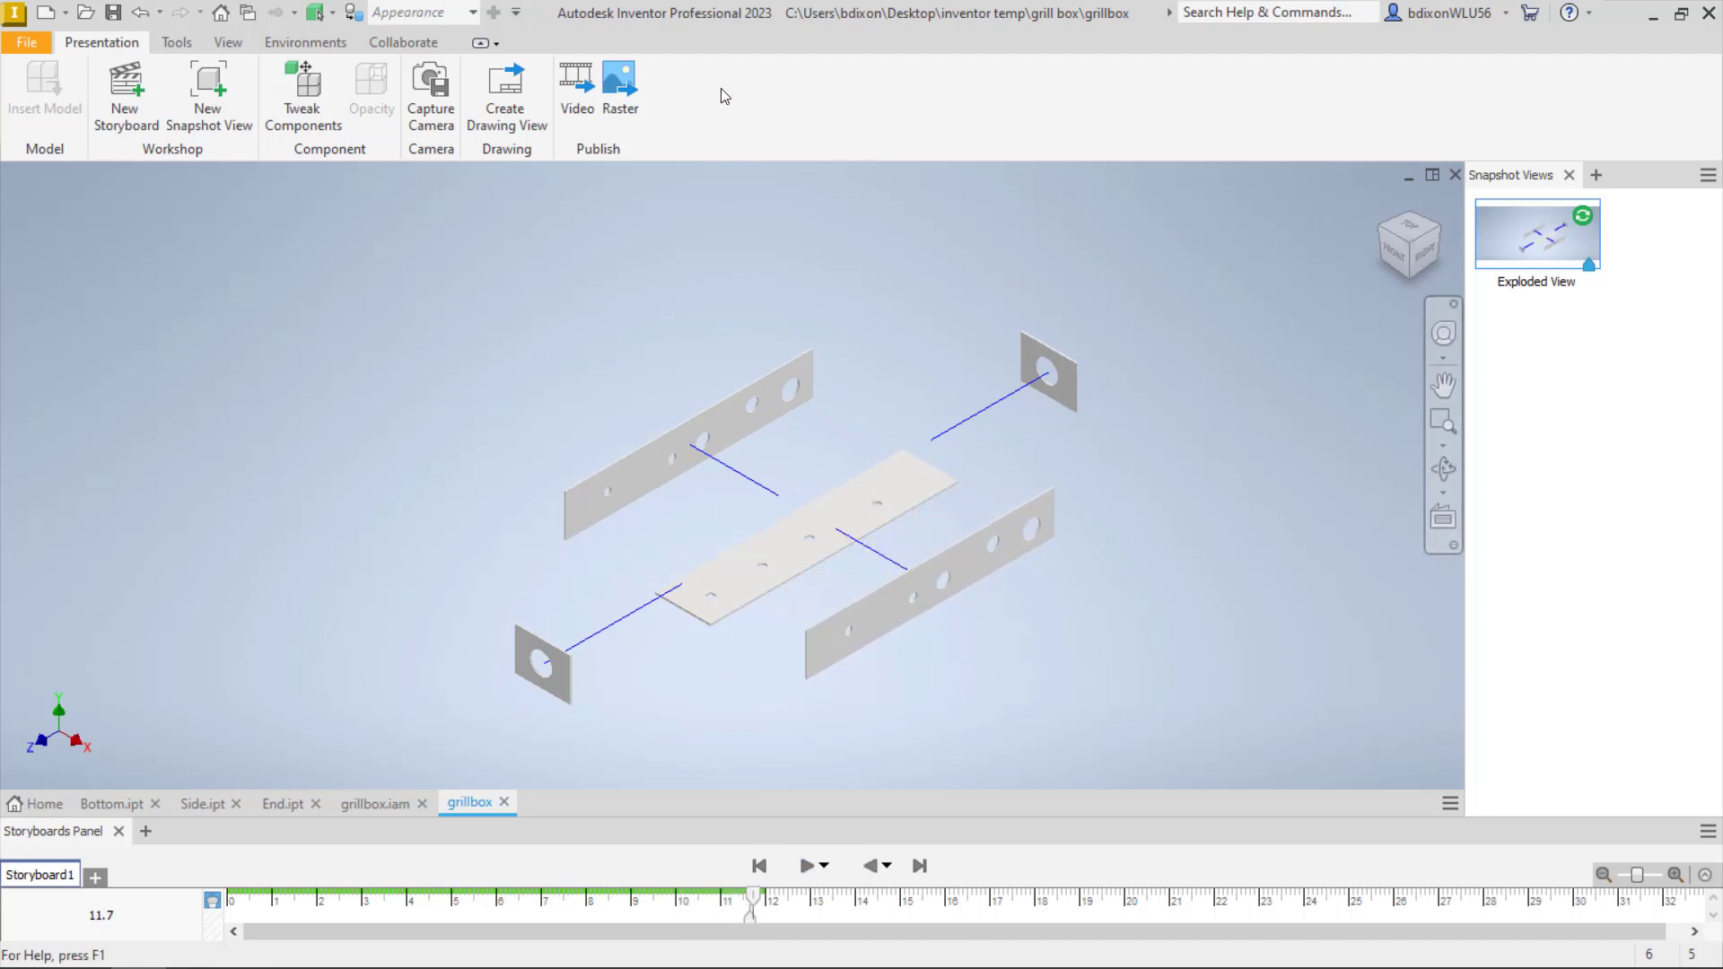
Start a drawing view from the presentation, saving the presentation as grillbox.ipn in the grill box folder
click(524, 112)
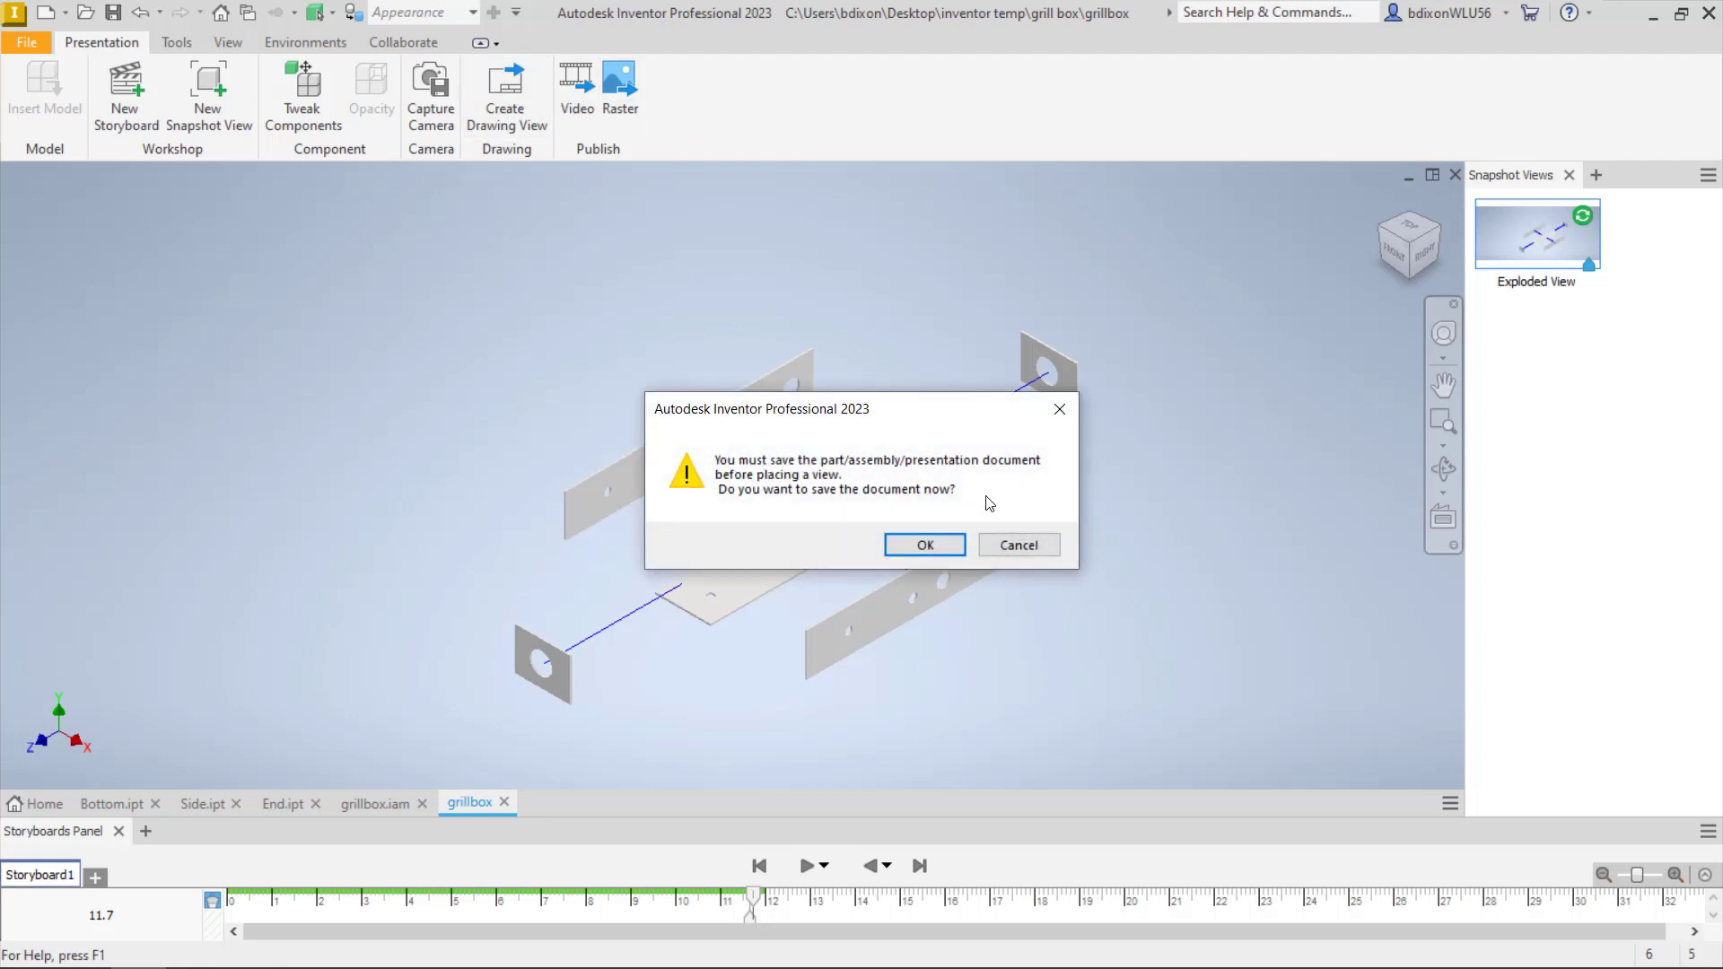
click(947, 547)
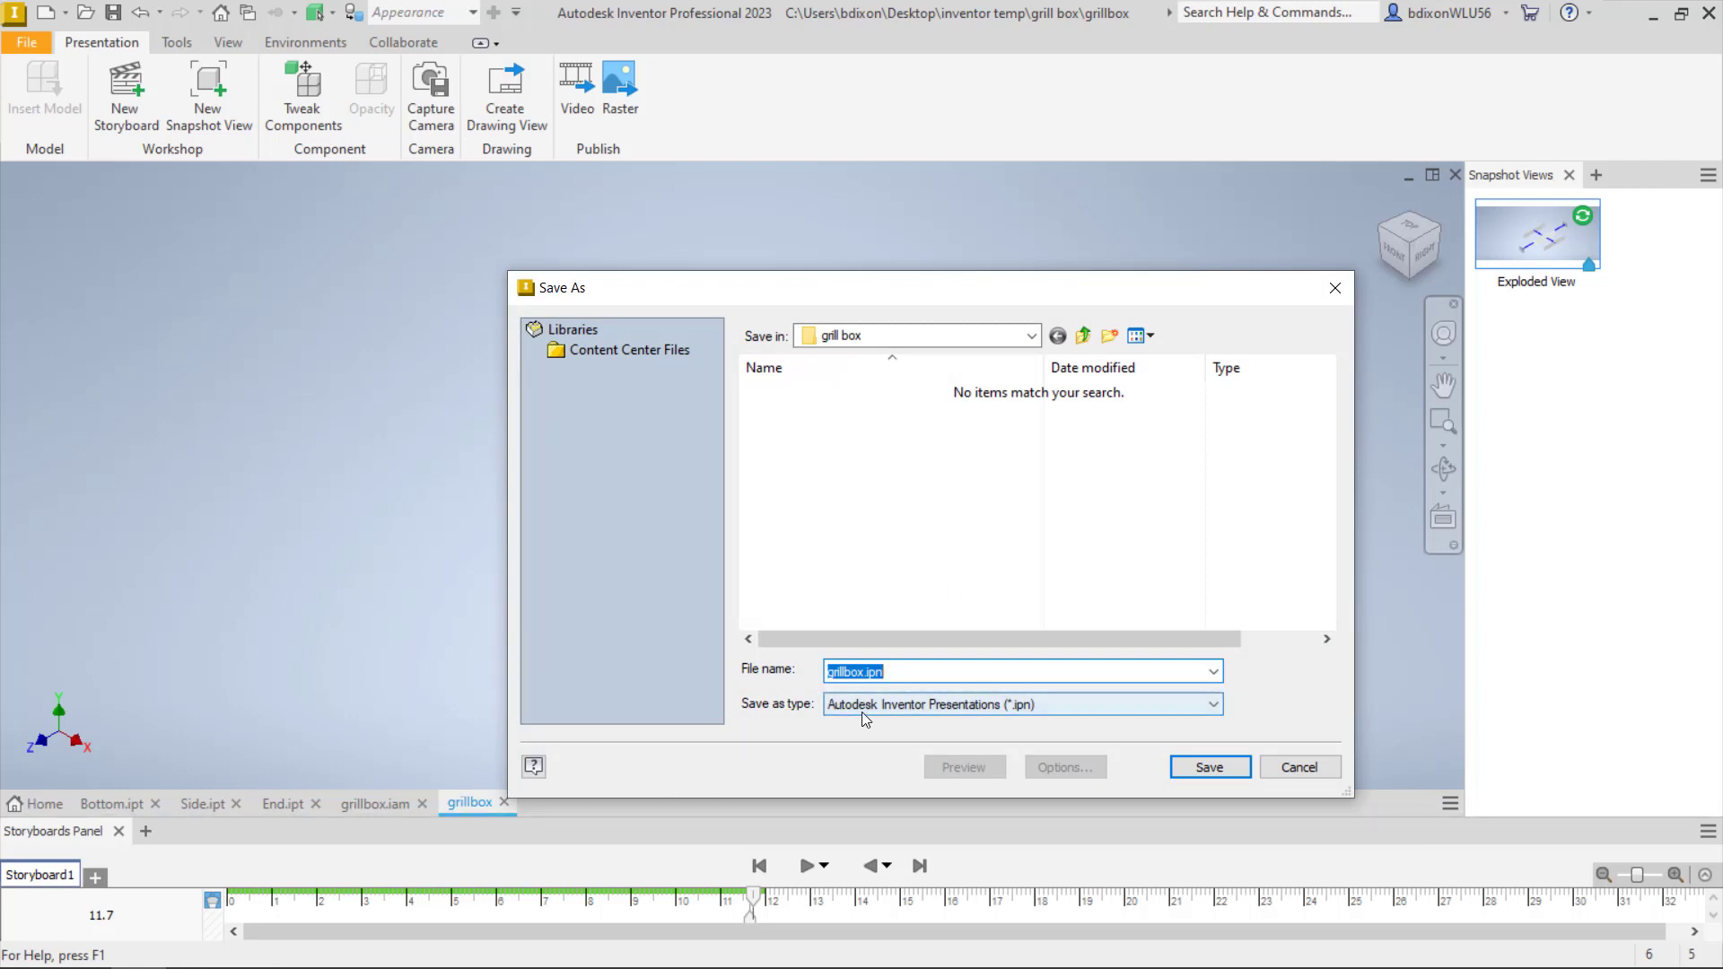
click(1235, 768)
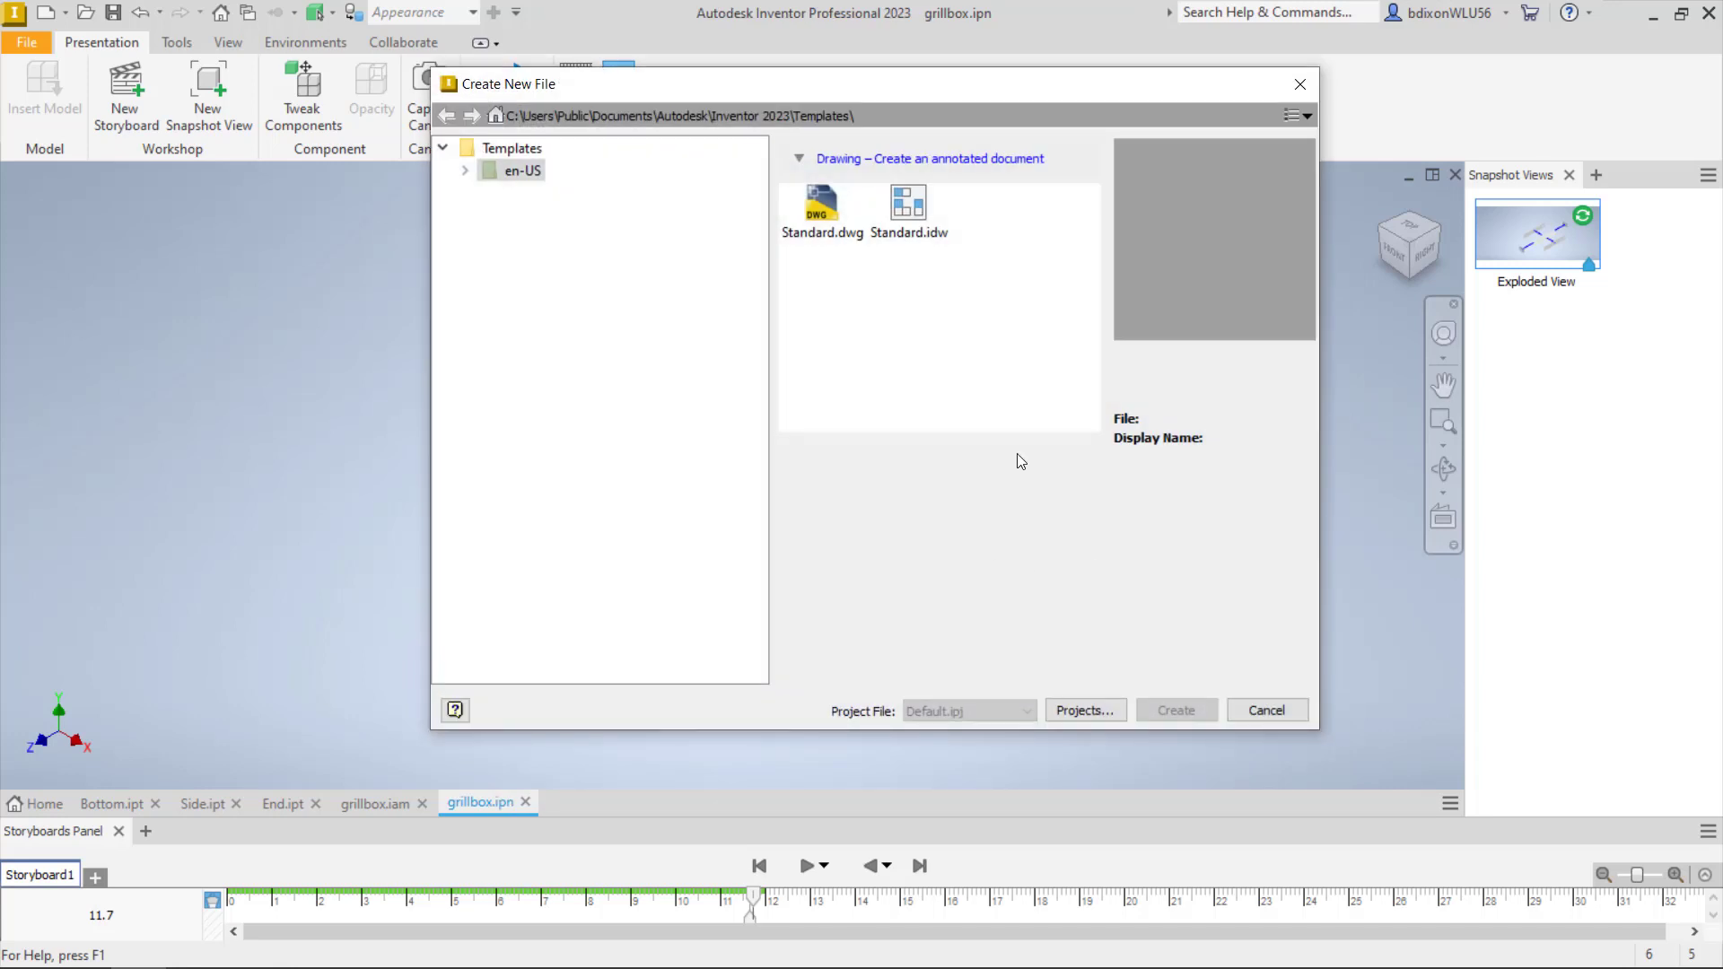
Create the drawing from Standard.idw with the A Size_ASM_1 view_wPL preset and enable the assembly's BOM view
click(913, 211)
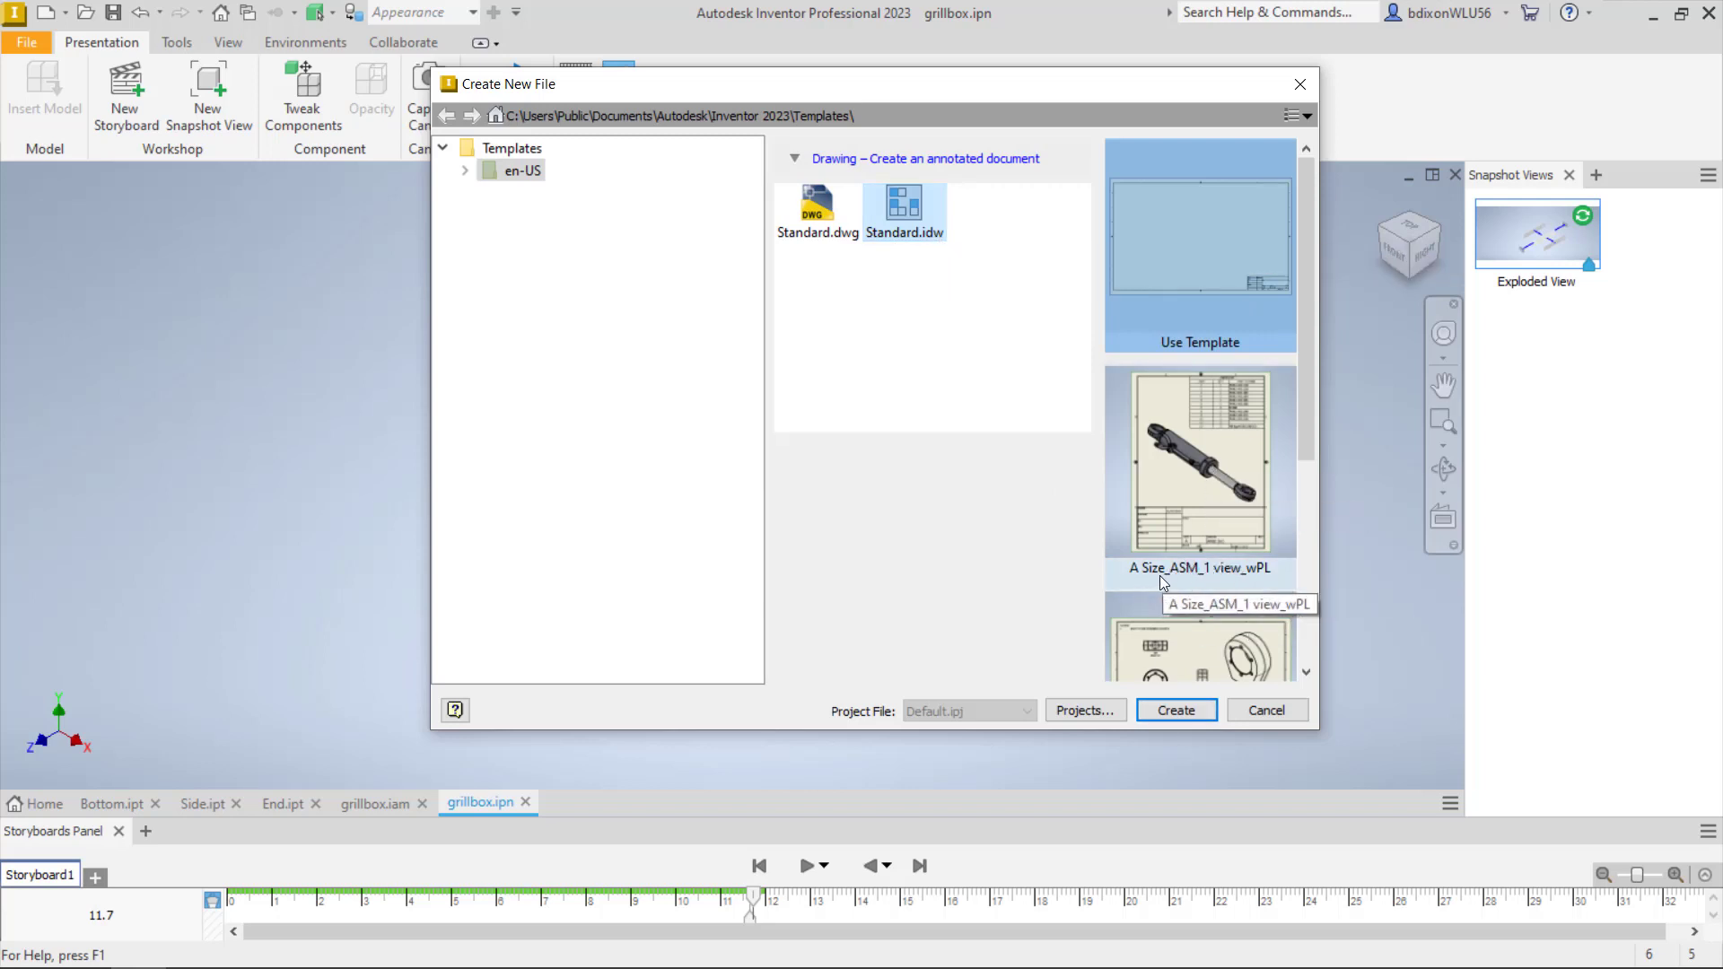
click(1181, 508)
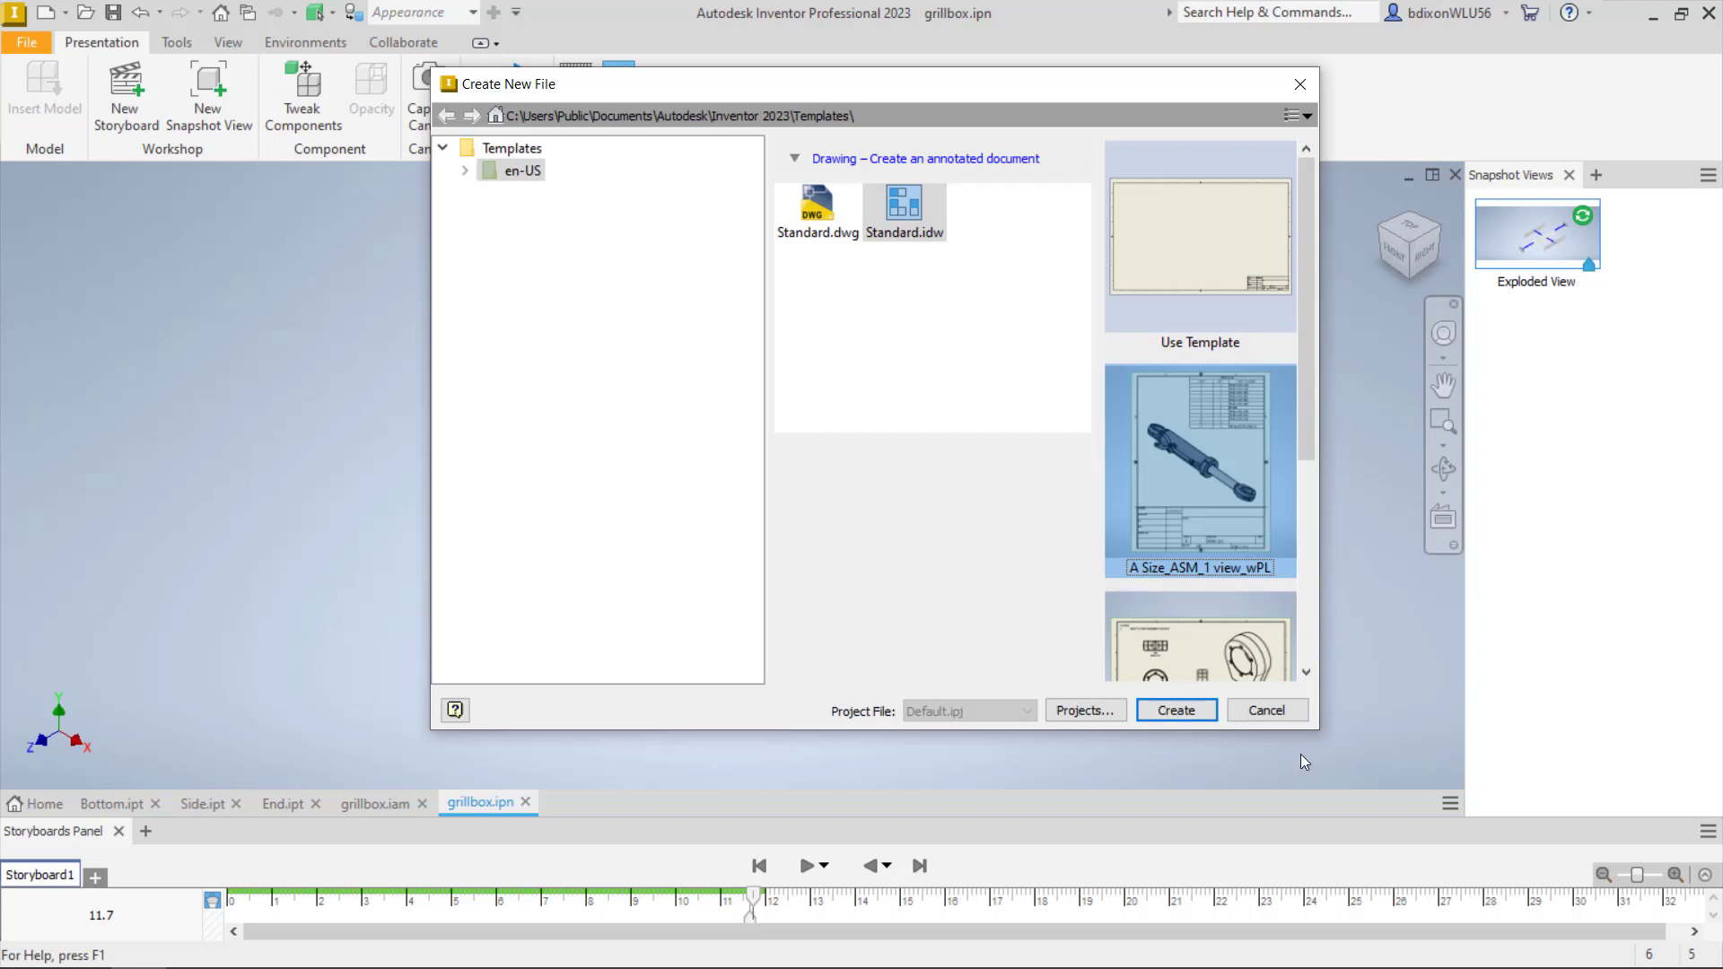
click(1186, 707)
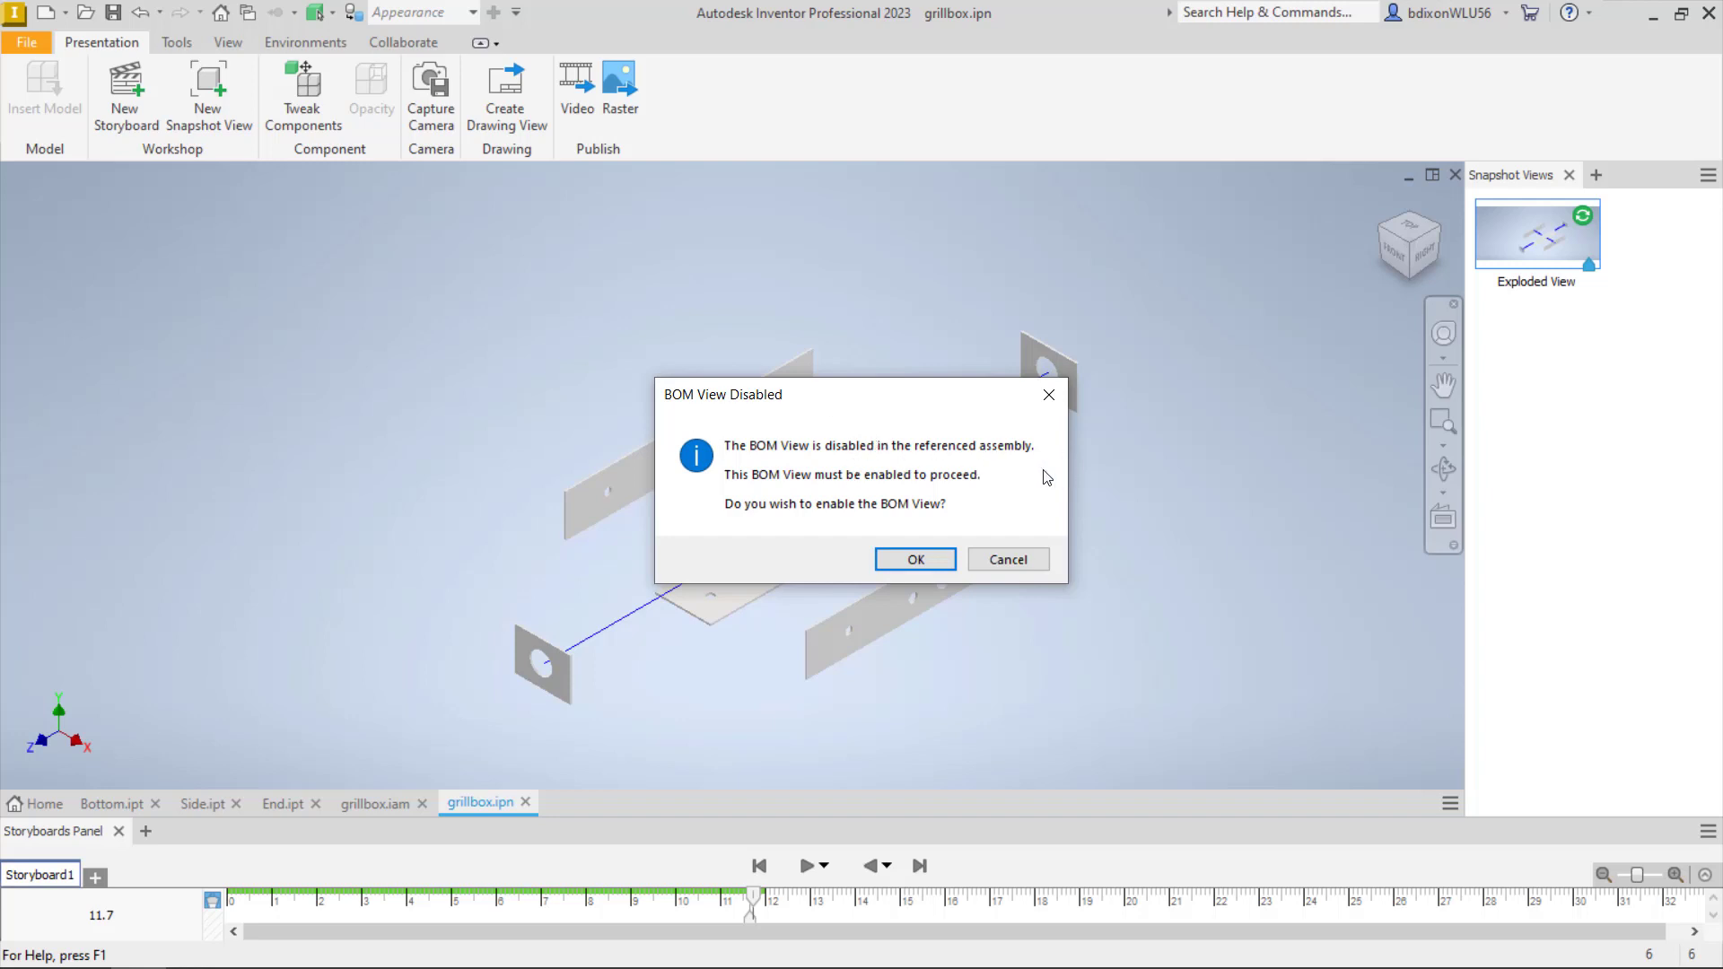
click(915, 561)
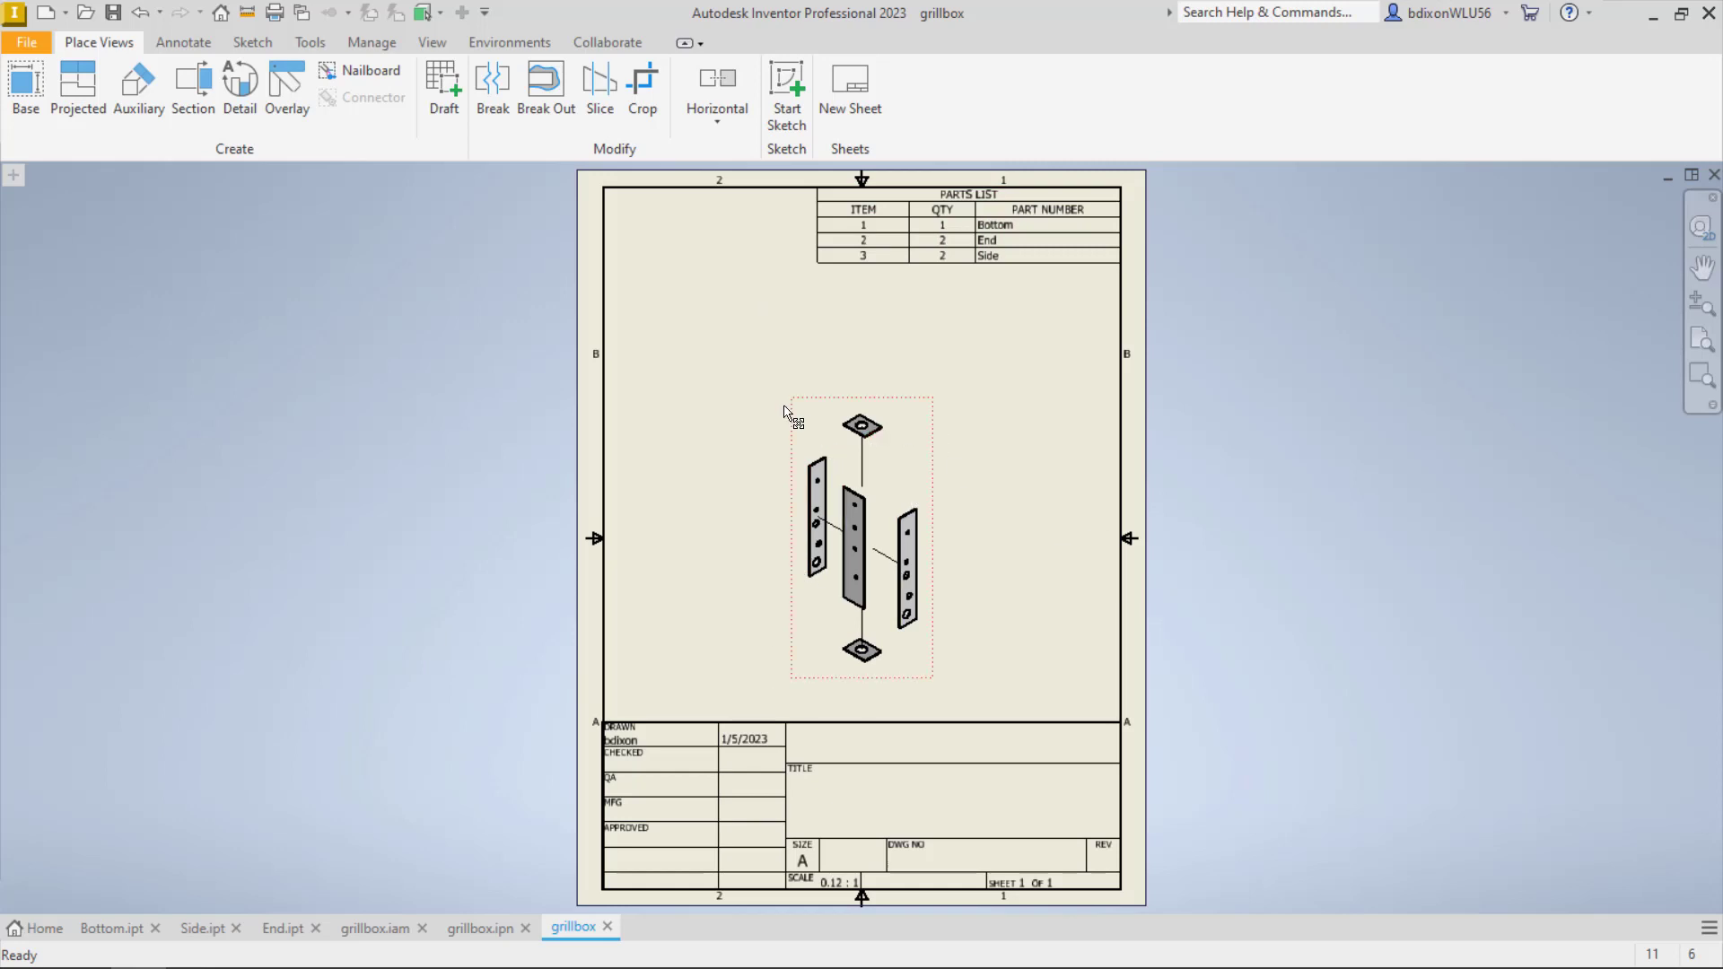
Edit the exploded drawing view and reorient it to the home isometric orientation with the plates lying horizontally
double_click(918, 438)
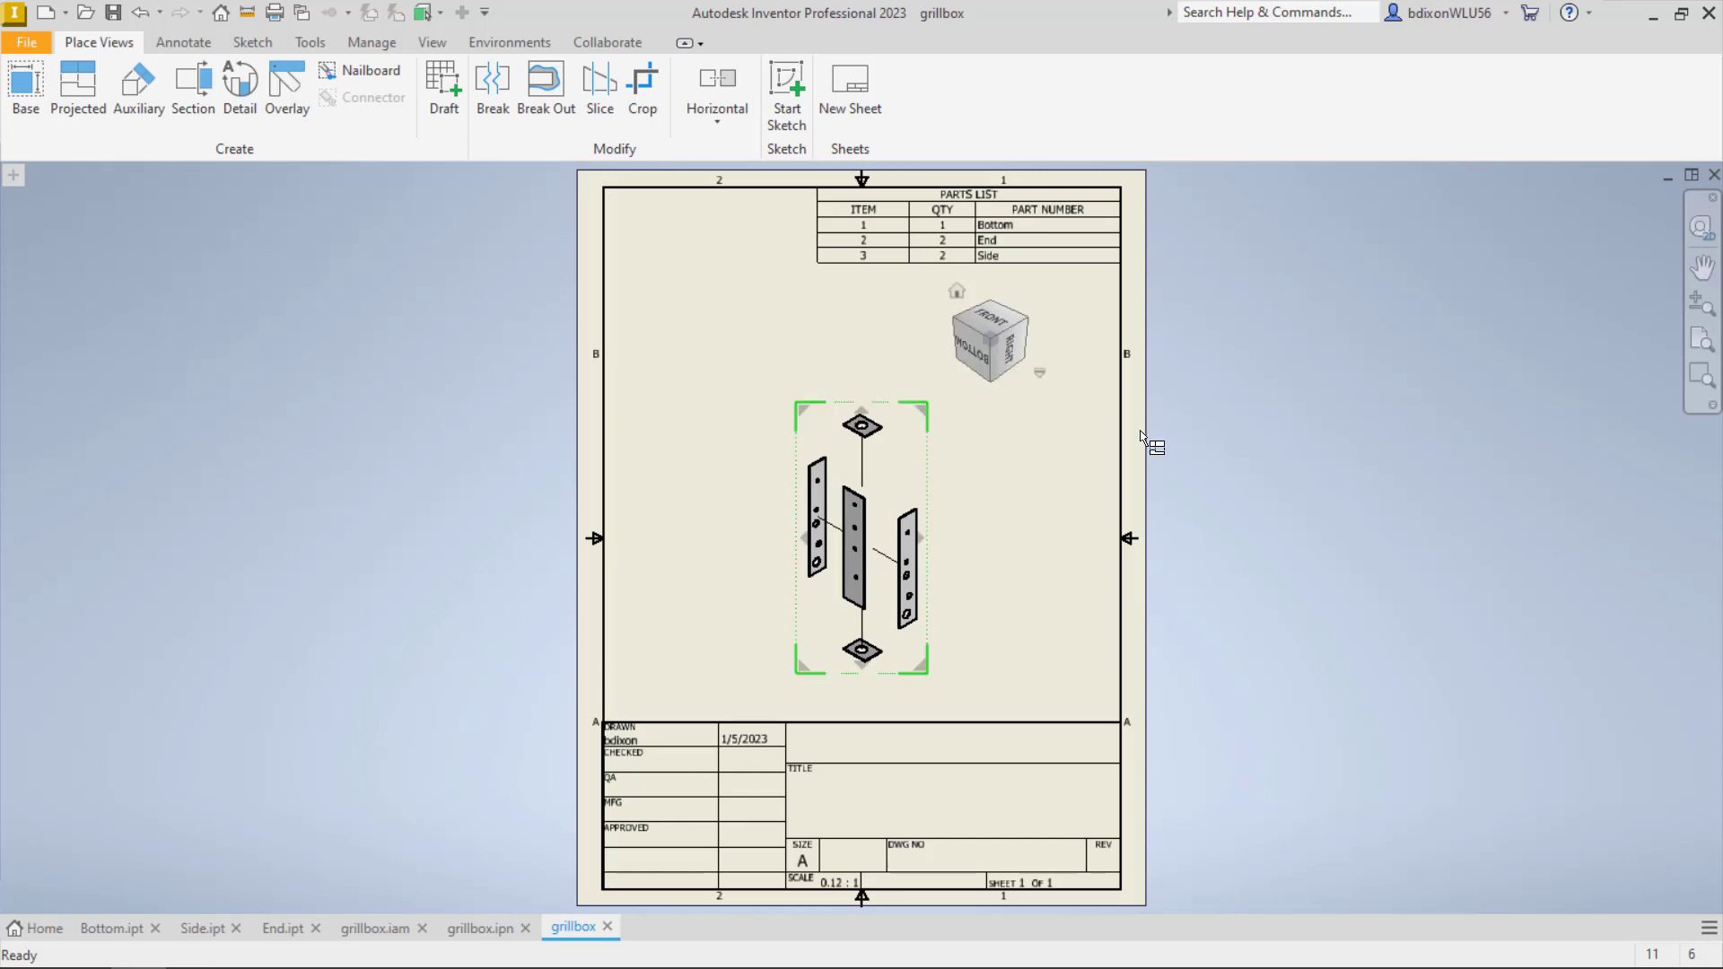
mouse_move(1173, 436)
mouse_down()
mouse_move(443, 316)
mouse_move(450, 254)
mouse_move(418, 237)
mouse_up()
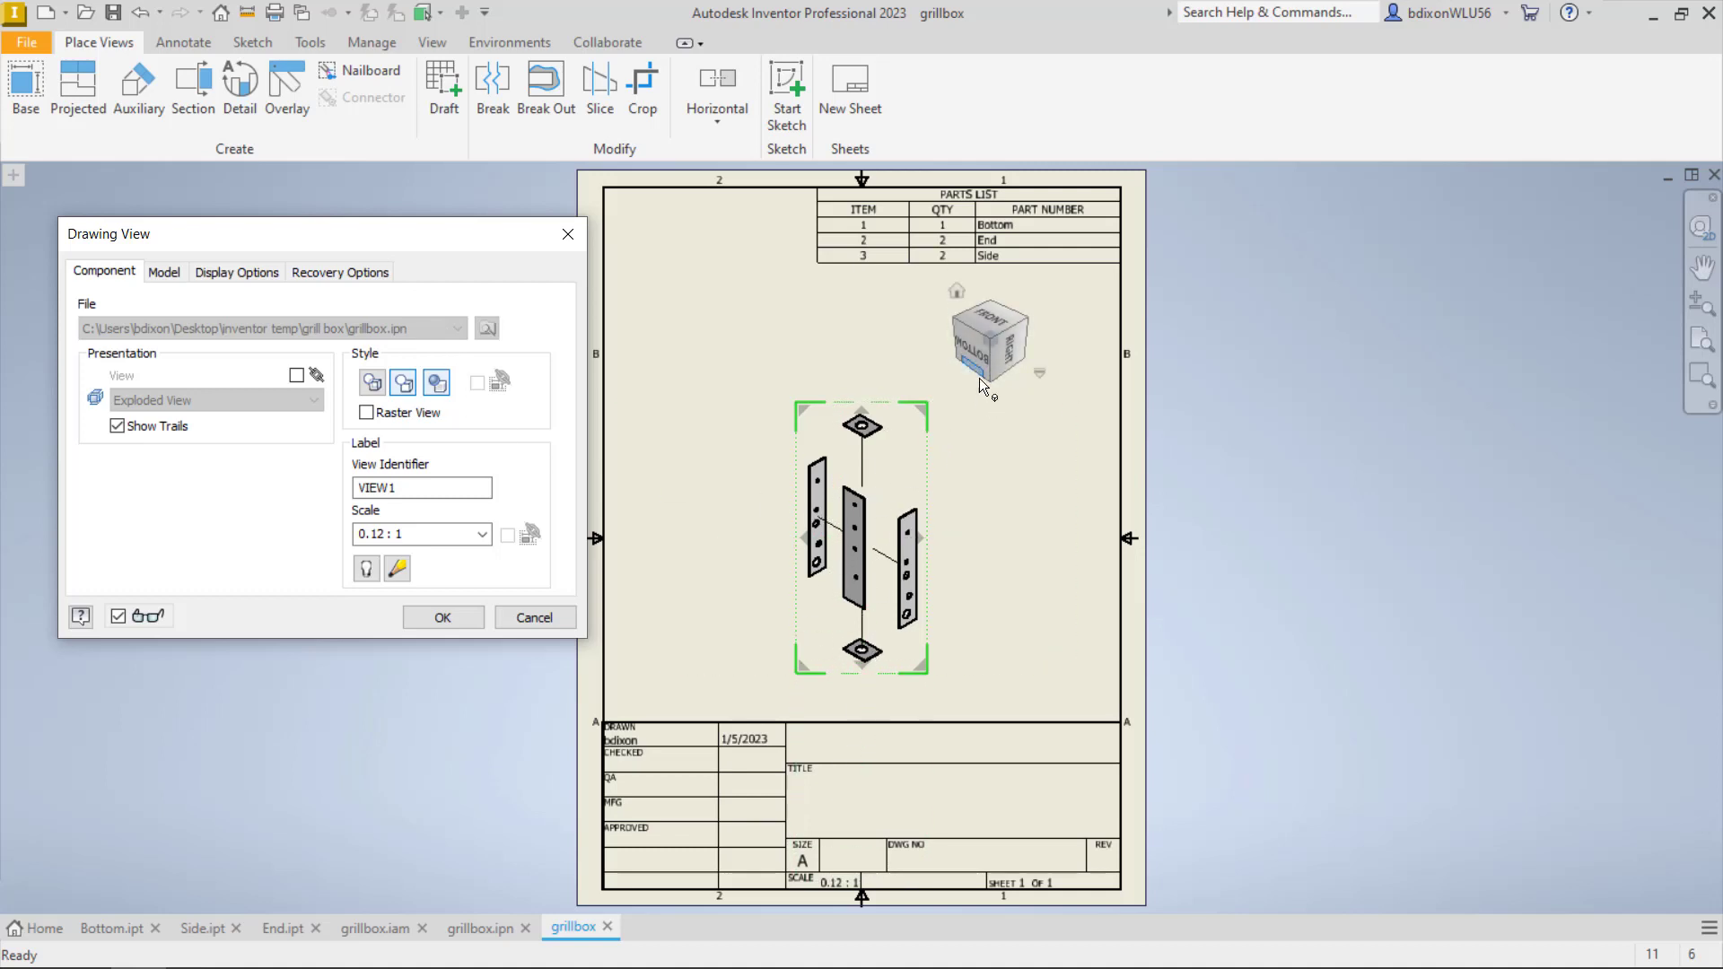
click(989, 384)
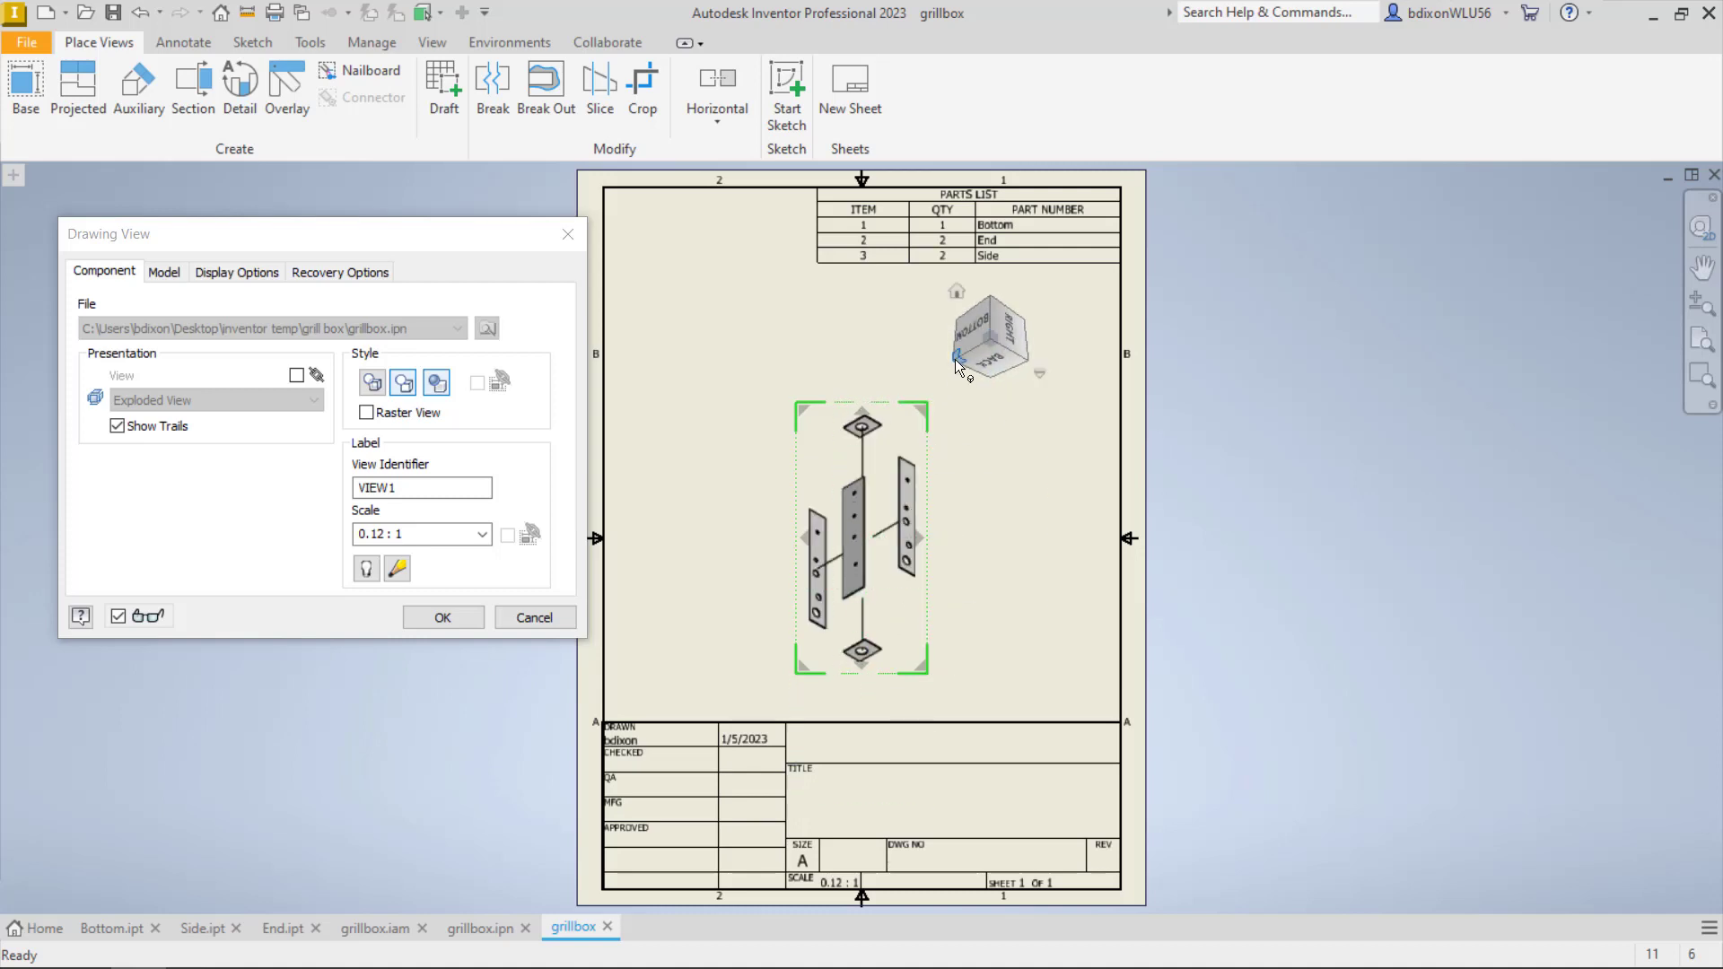
click(955, 357)
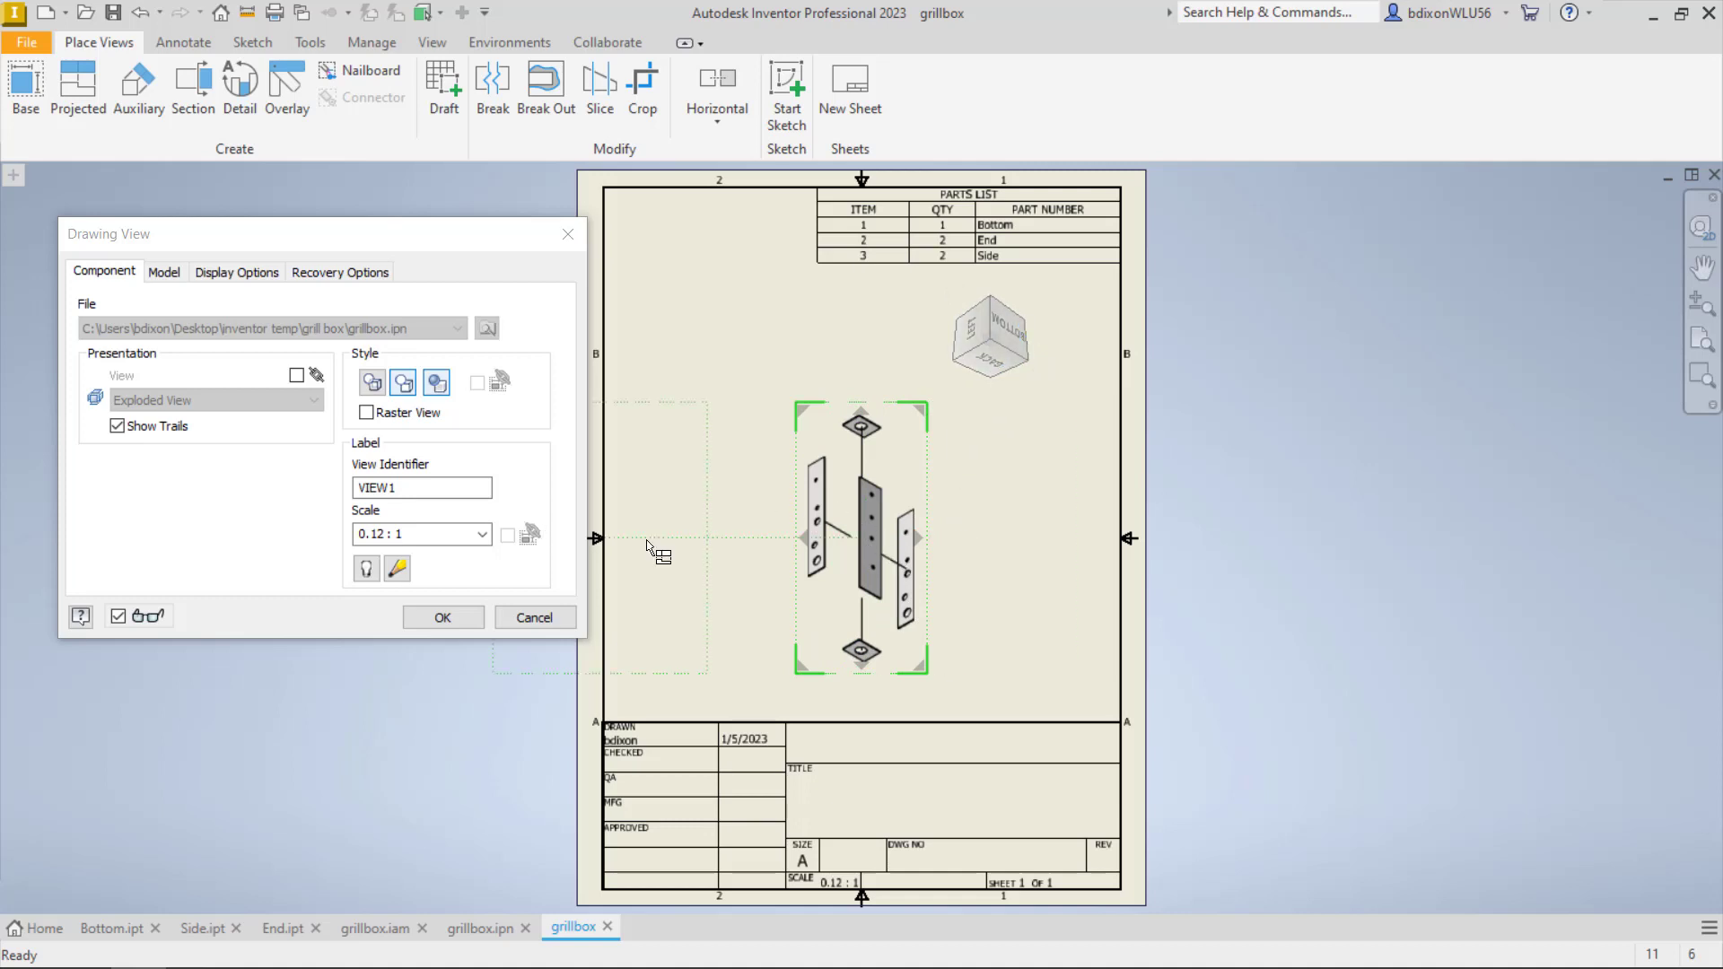
click(957, 296)
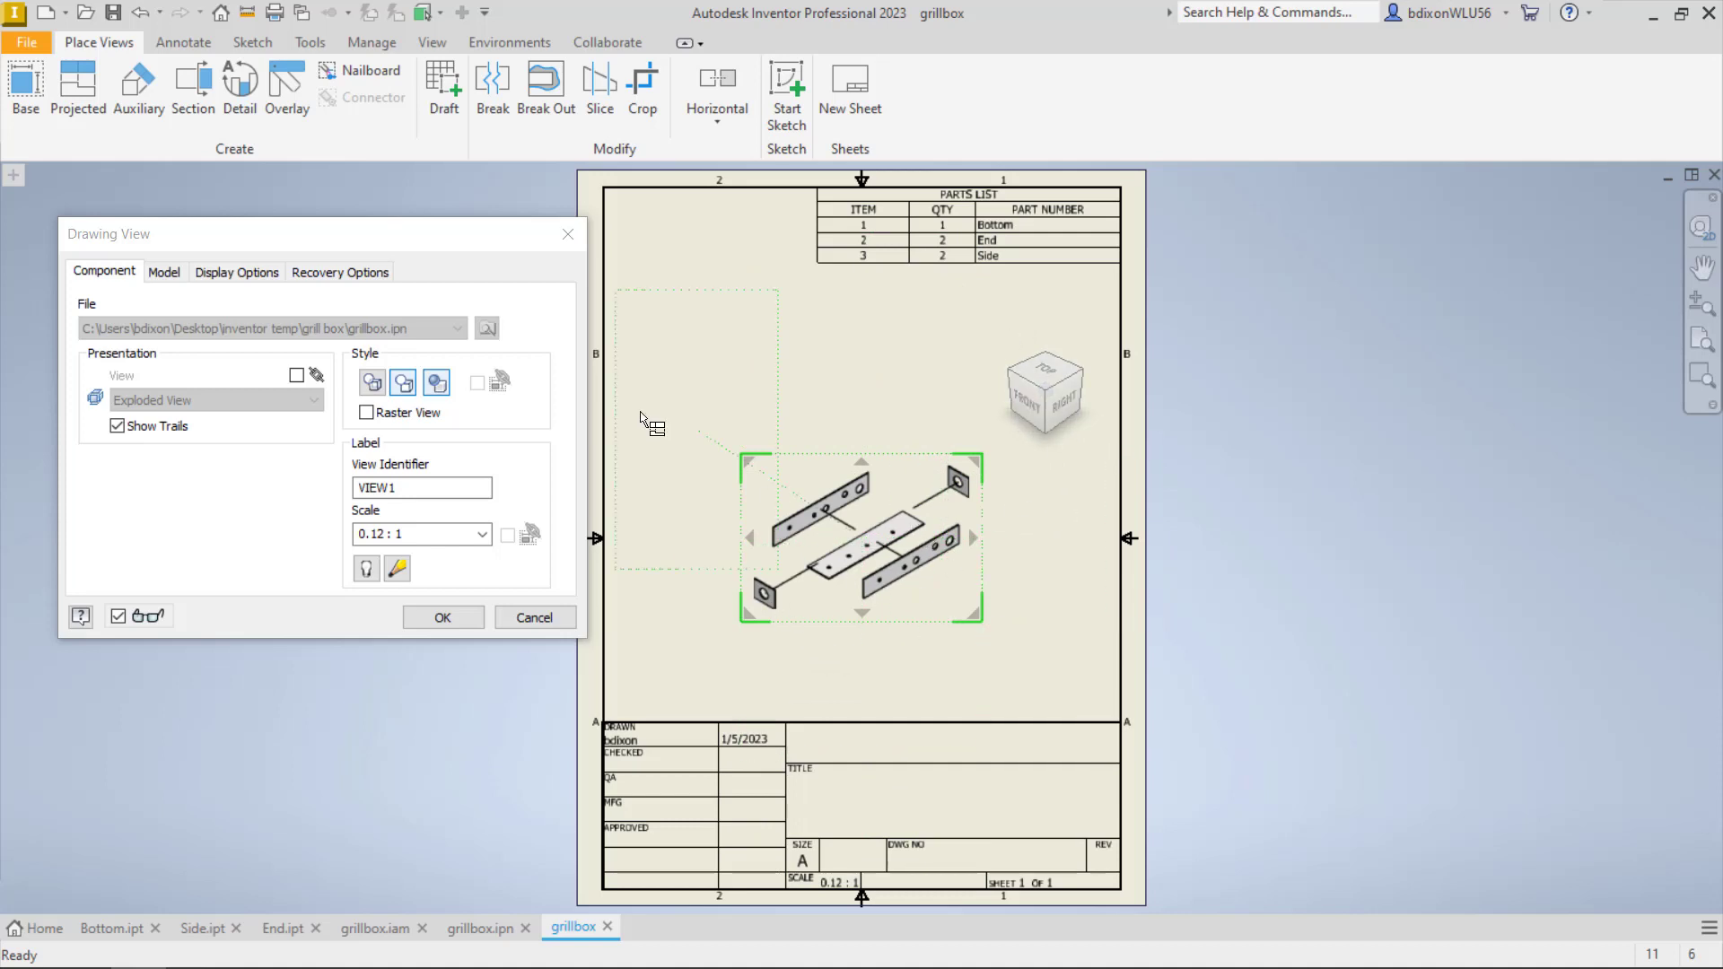
Set the exploded view's scale to 1/4 and its style to show hidden lines with shading
click(484, 534)
click(485, 535)
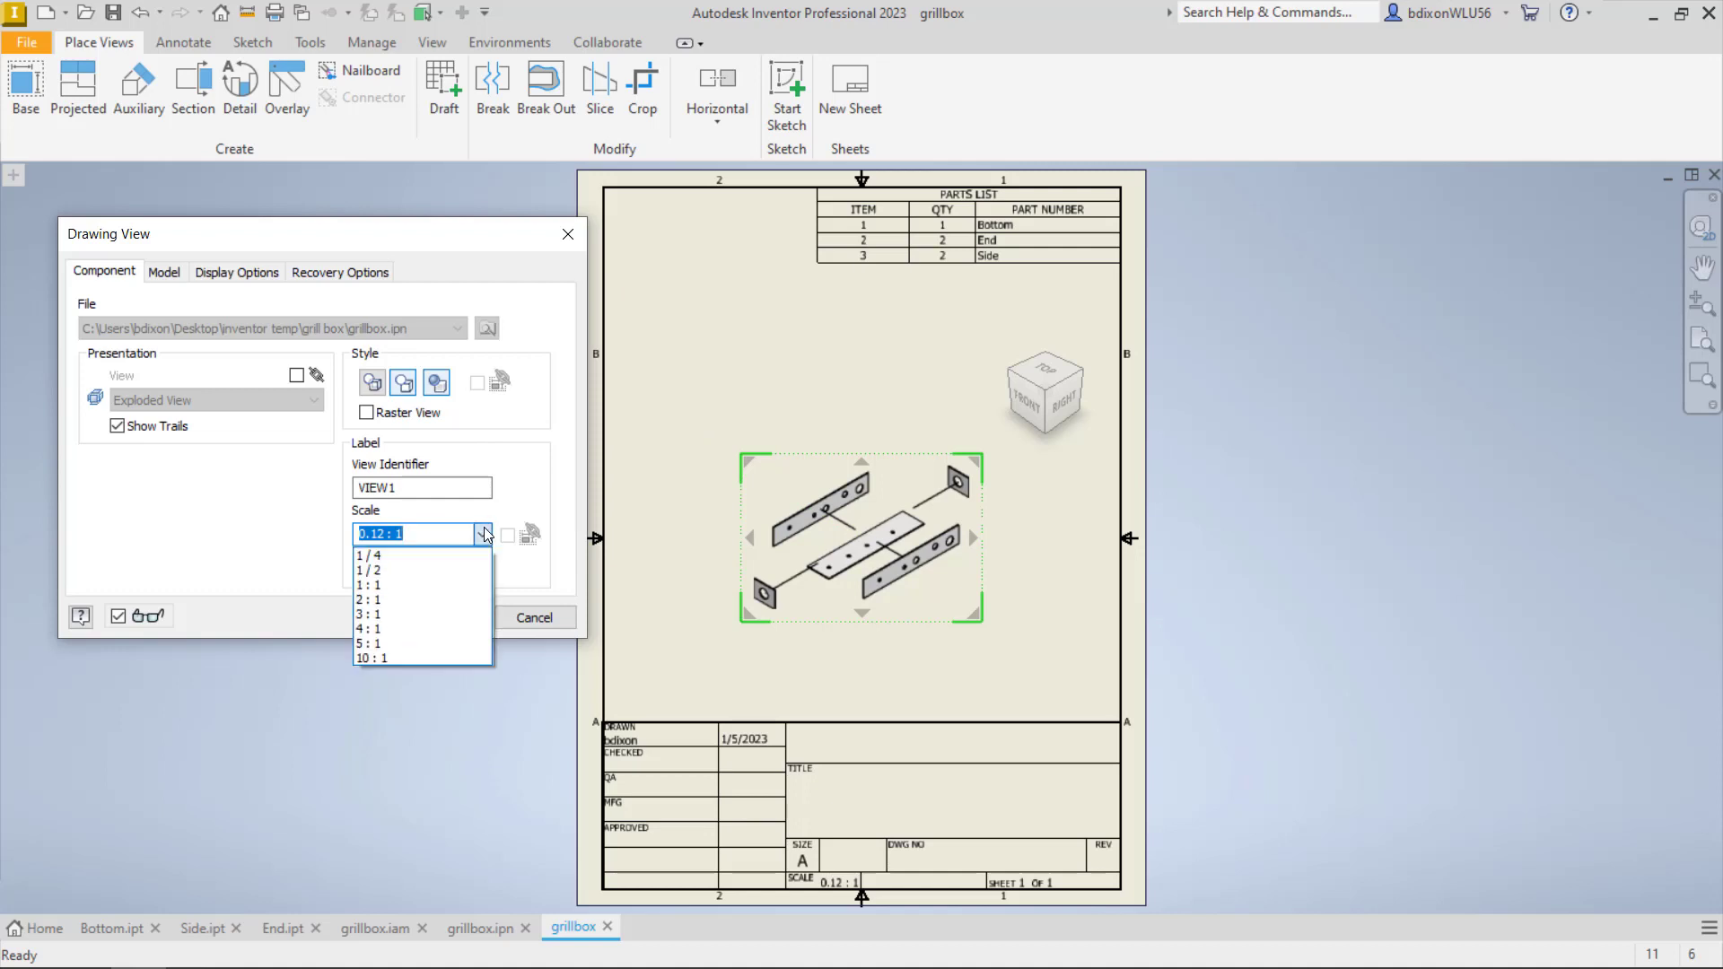
click(453, 556)
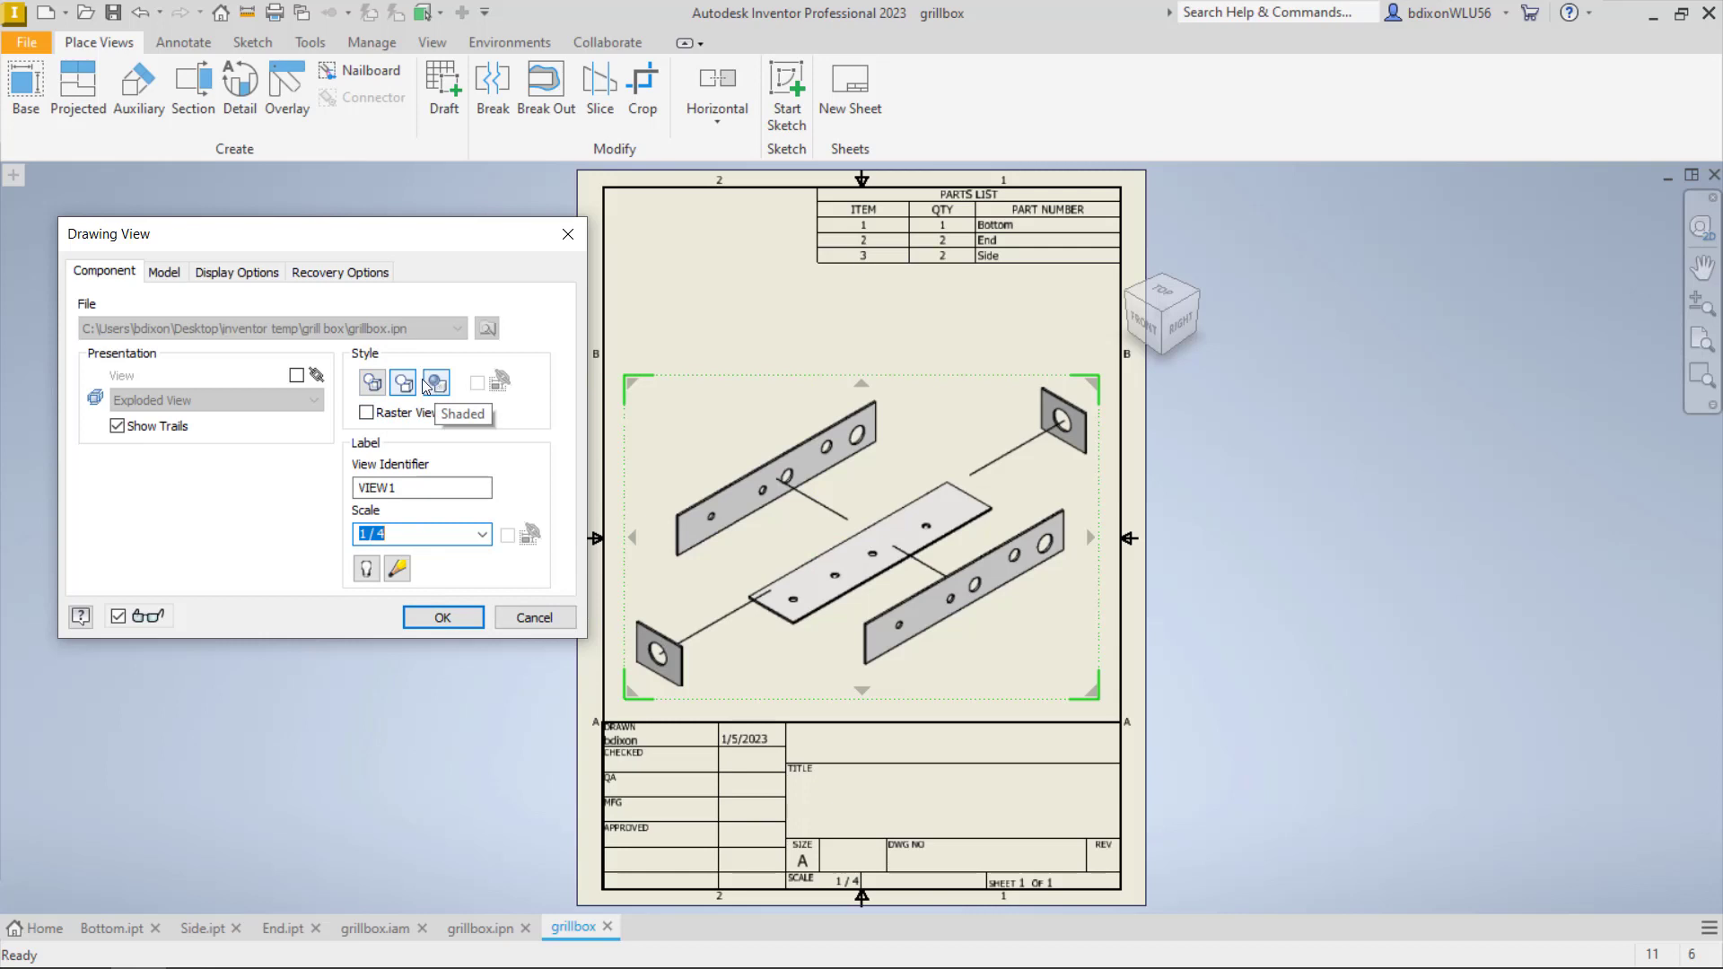
click(372, 382)
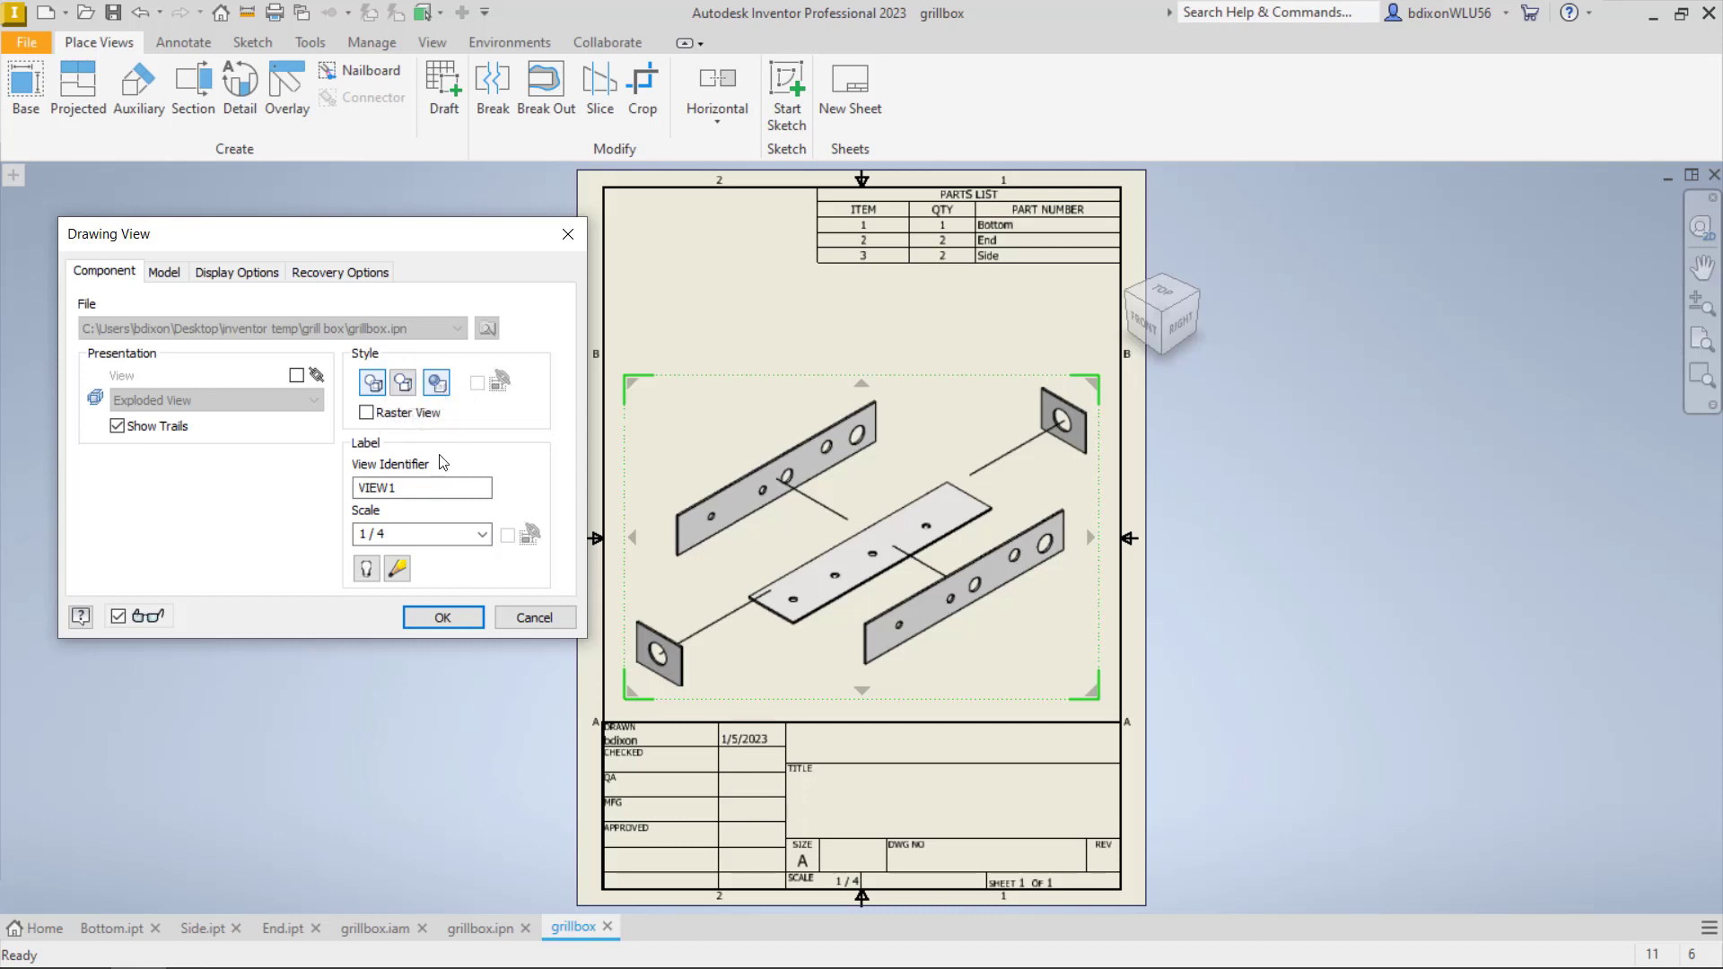
click(443, 618)
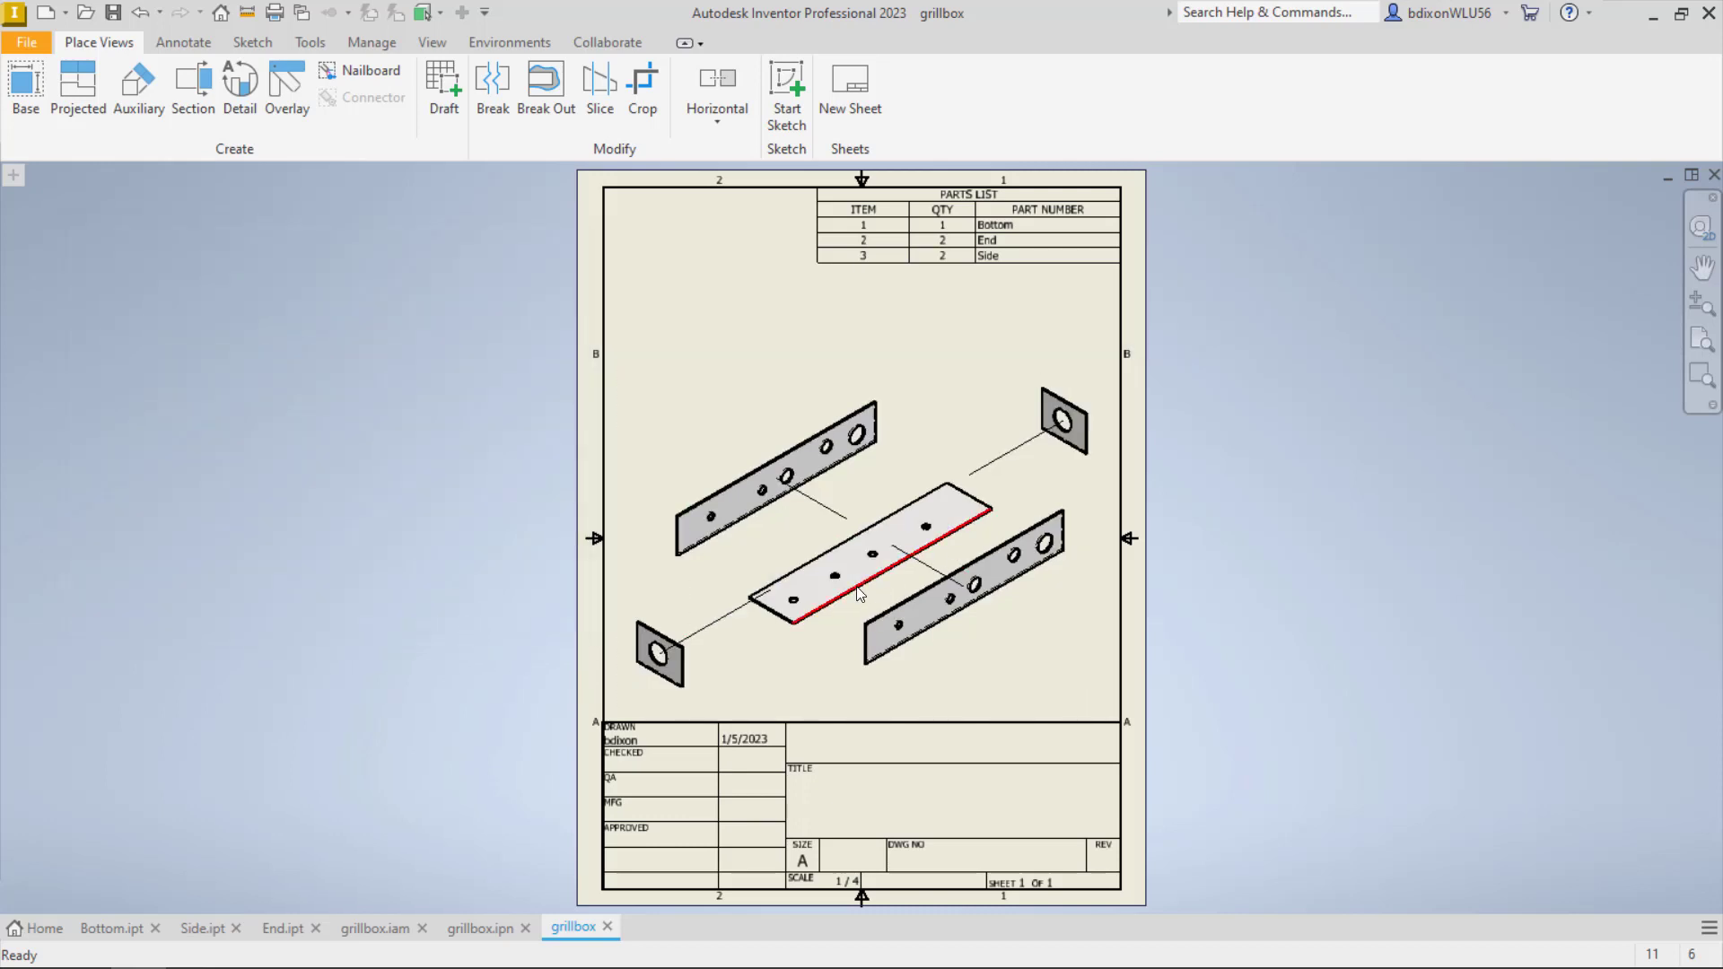
Turn off shading for the exploded drawing view
scroll(1069, 684, up, 5)
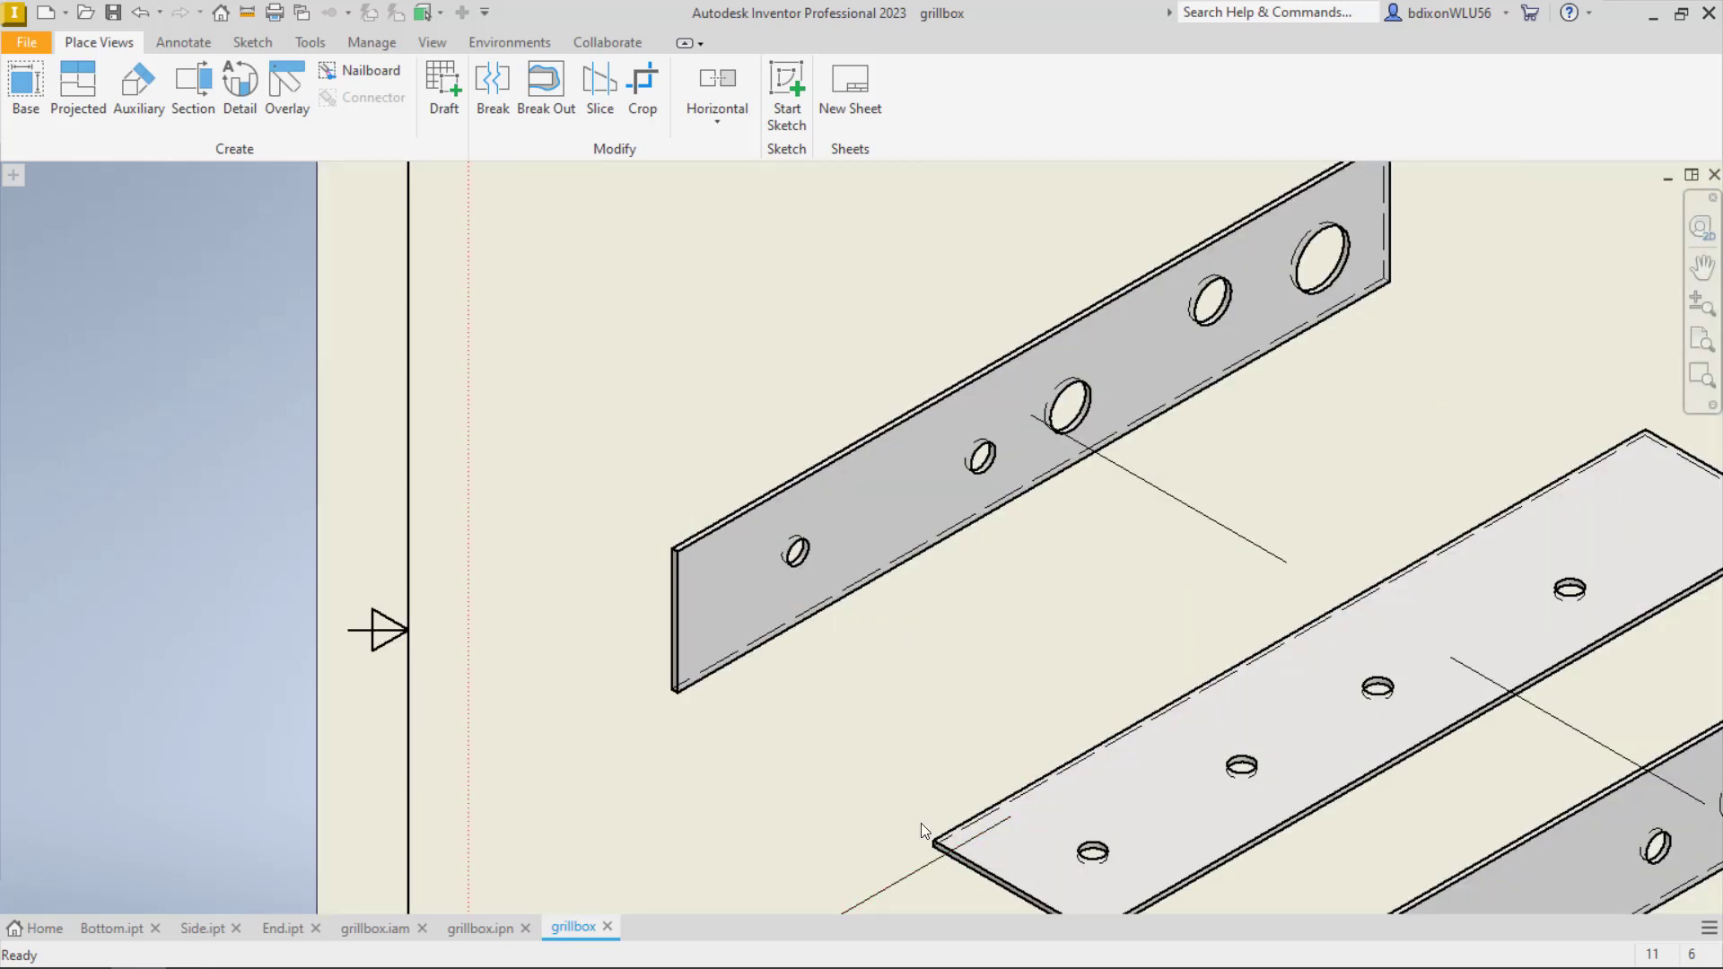
mouse_move(924, 830)
middle_down()
mouse_move(934, 664)
mouse_move(996, 503)
middle_up()
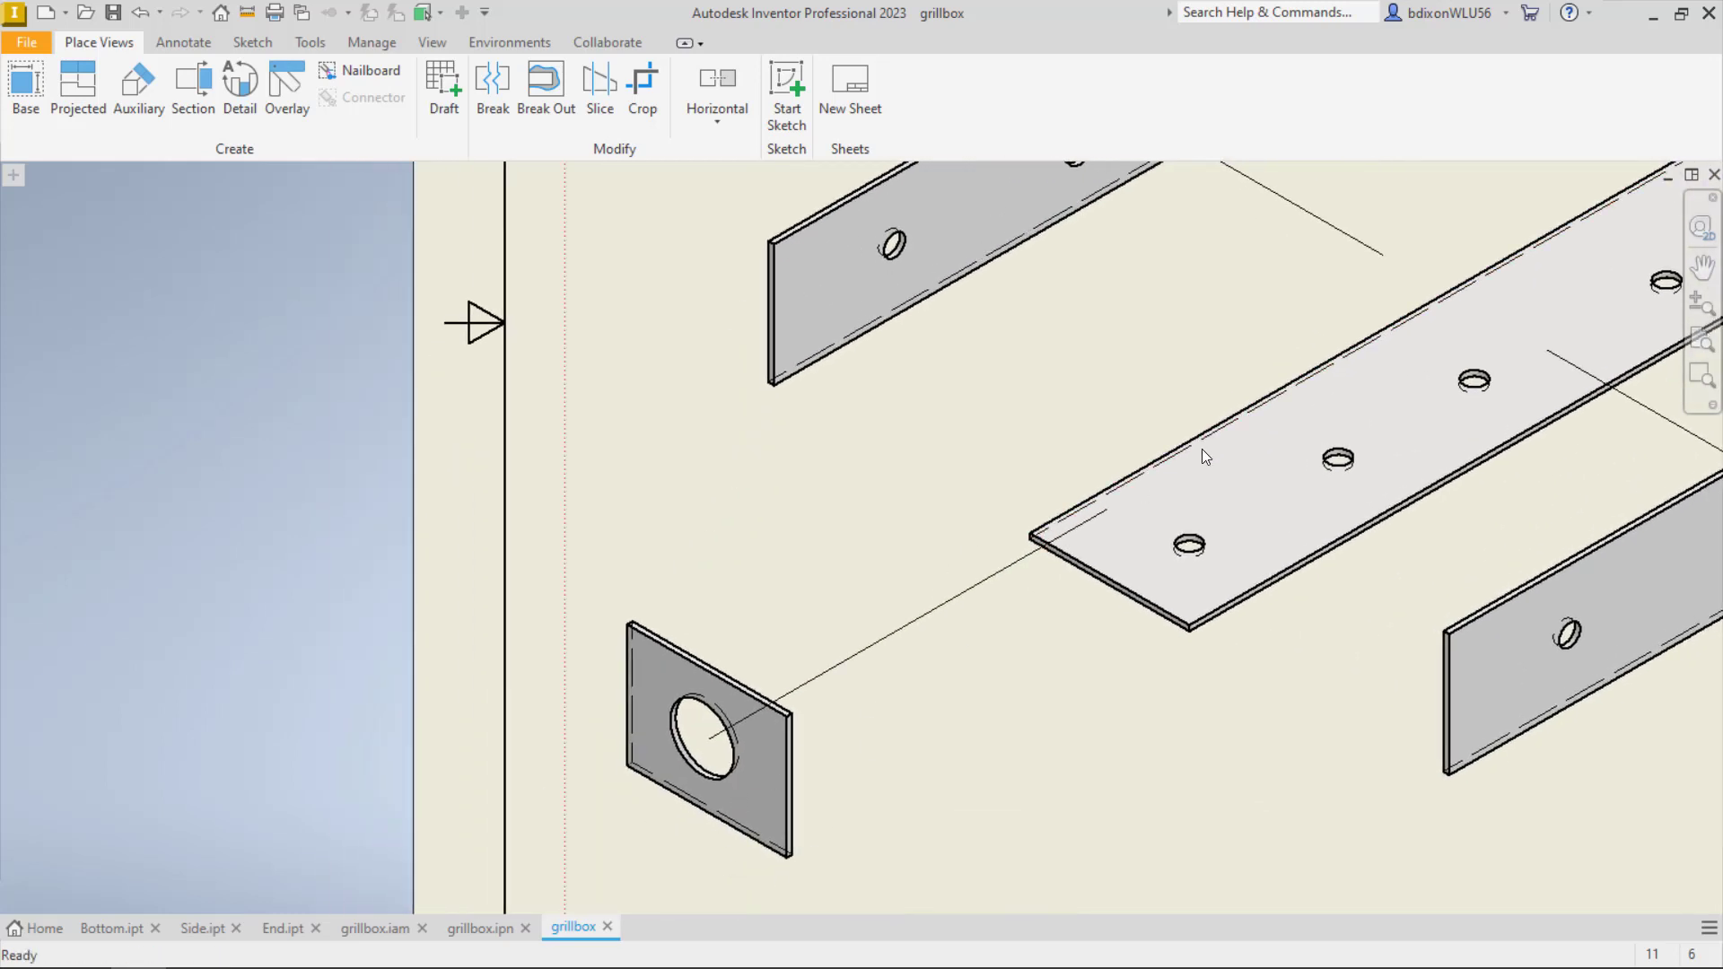
scroll(1160, 513, down, 3)
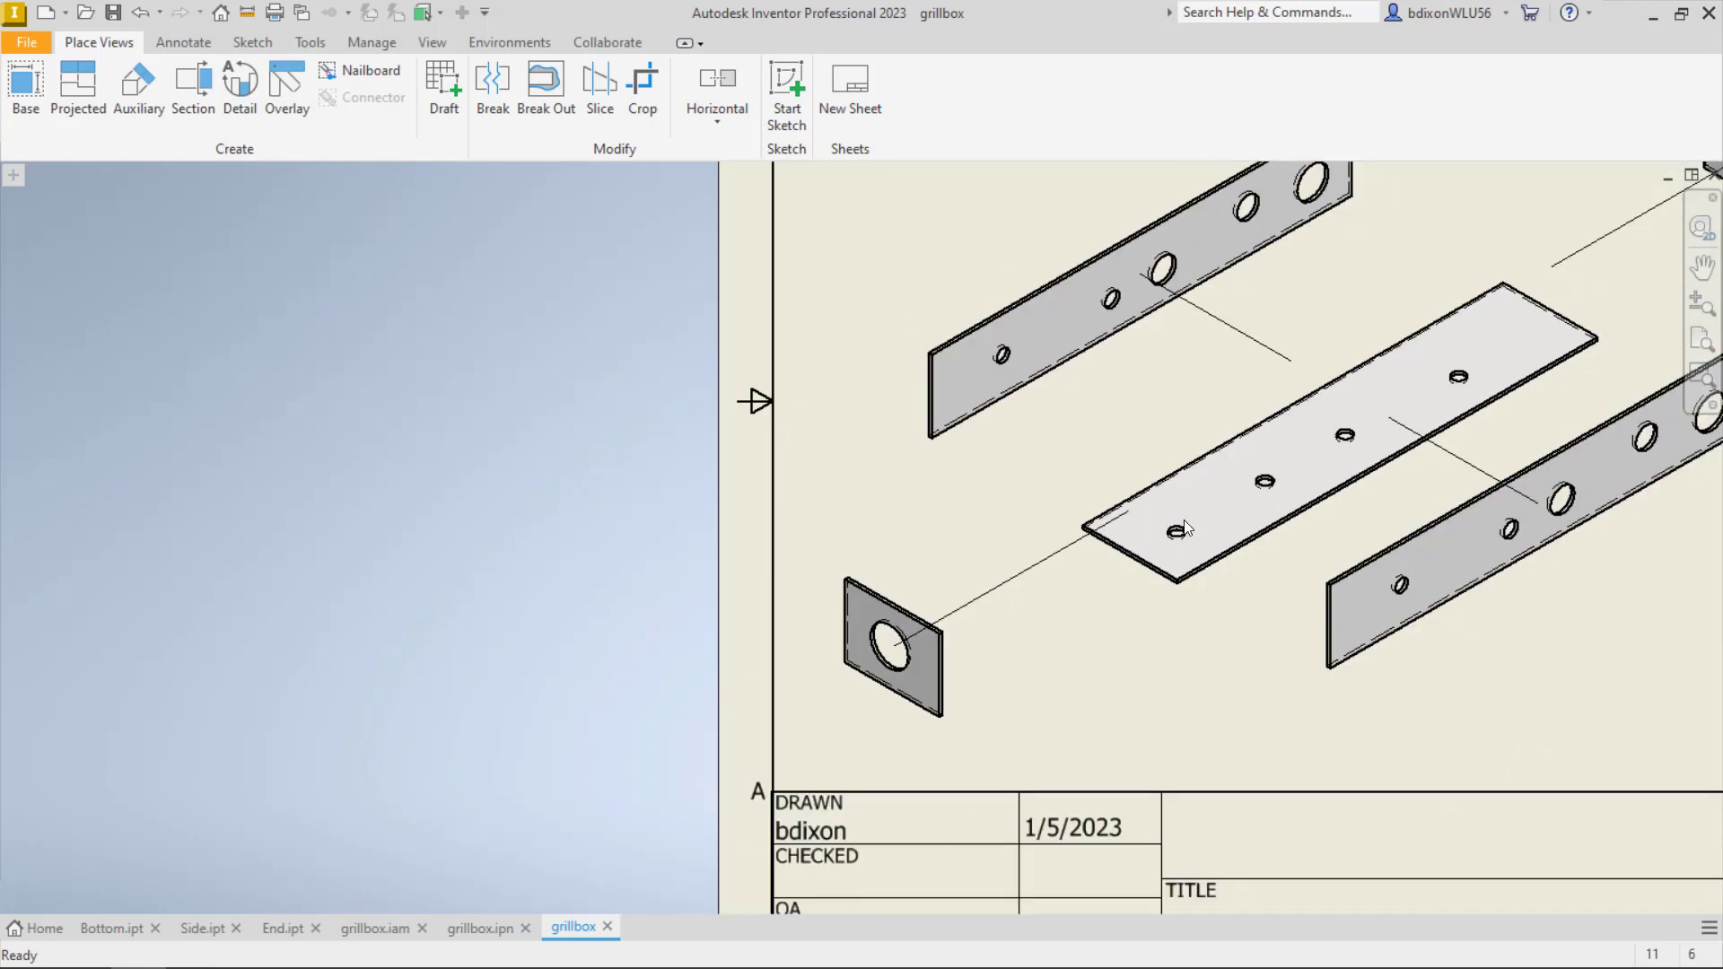
scroll(1185, 528, down, 3)
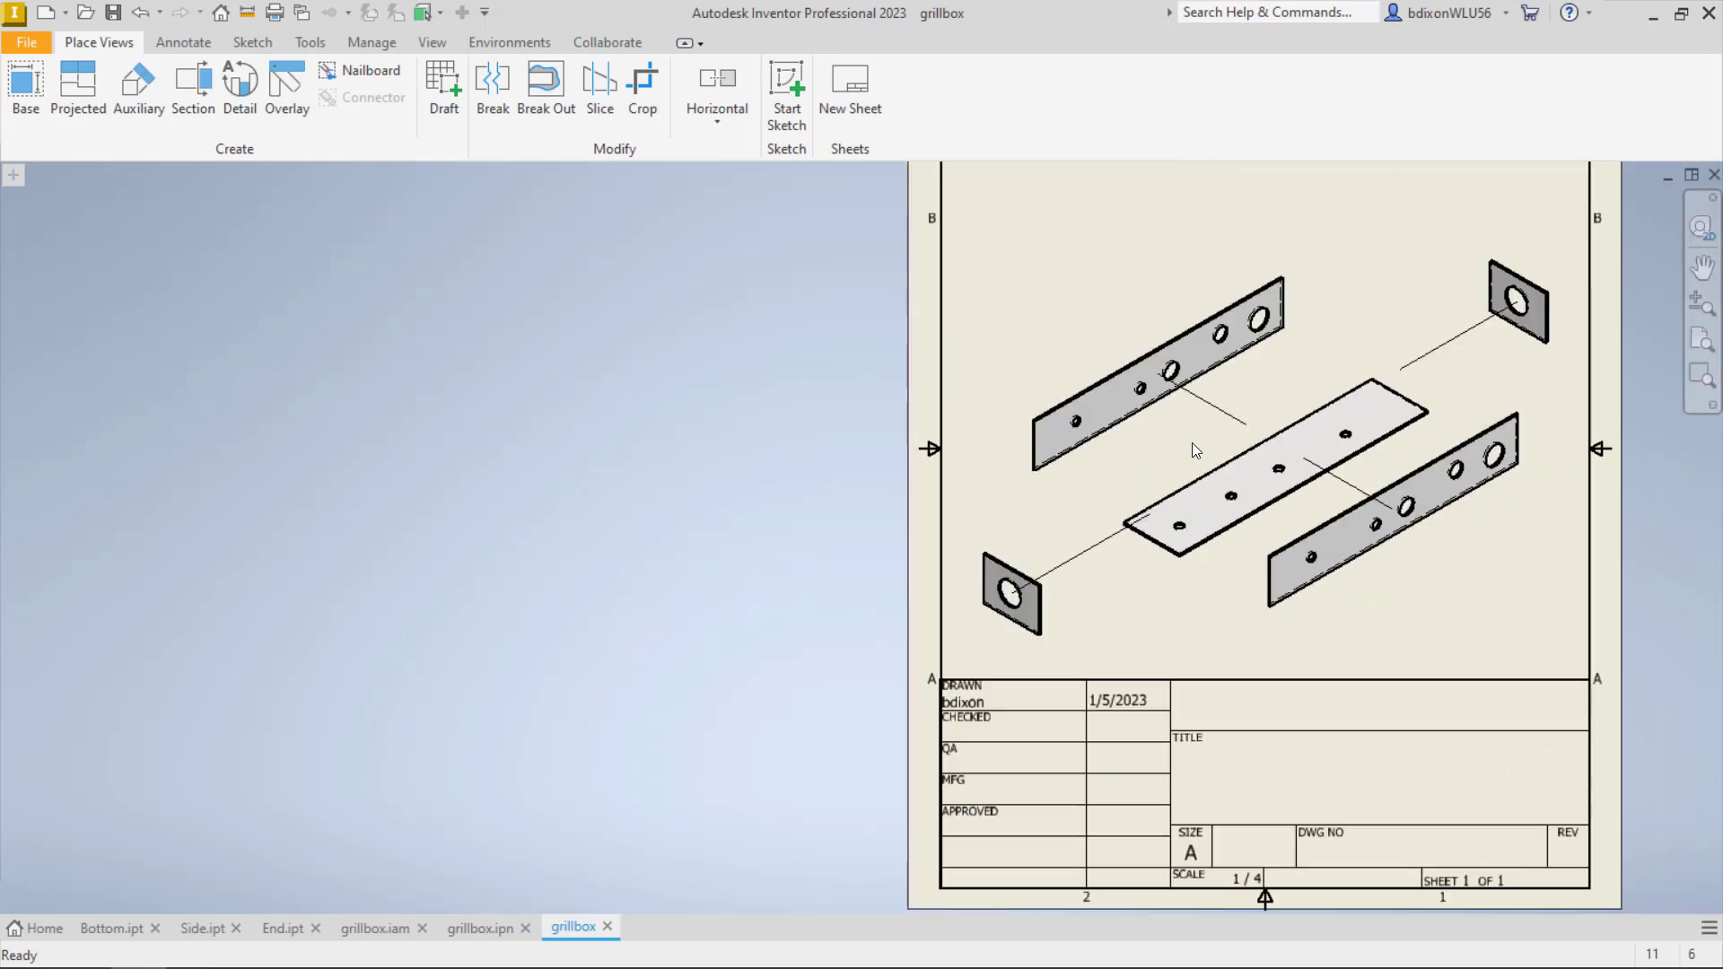
double_click(1327, 340)
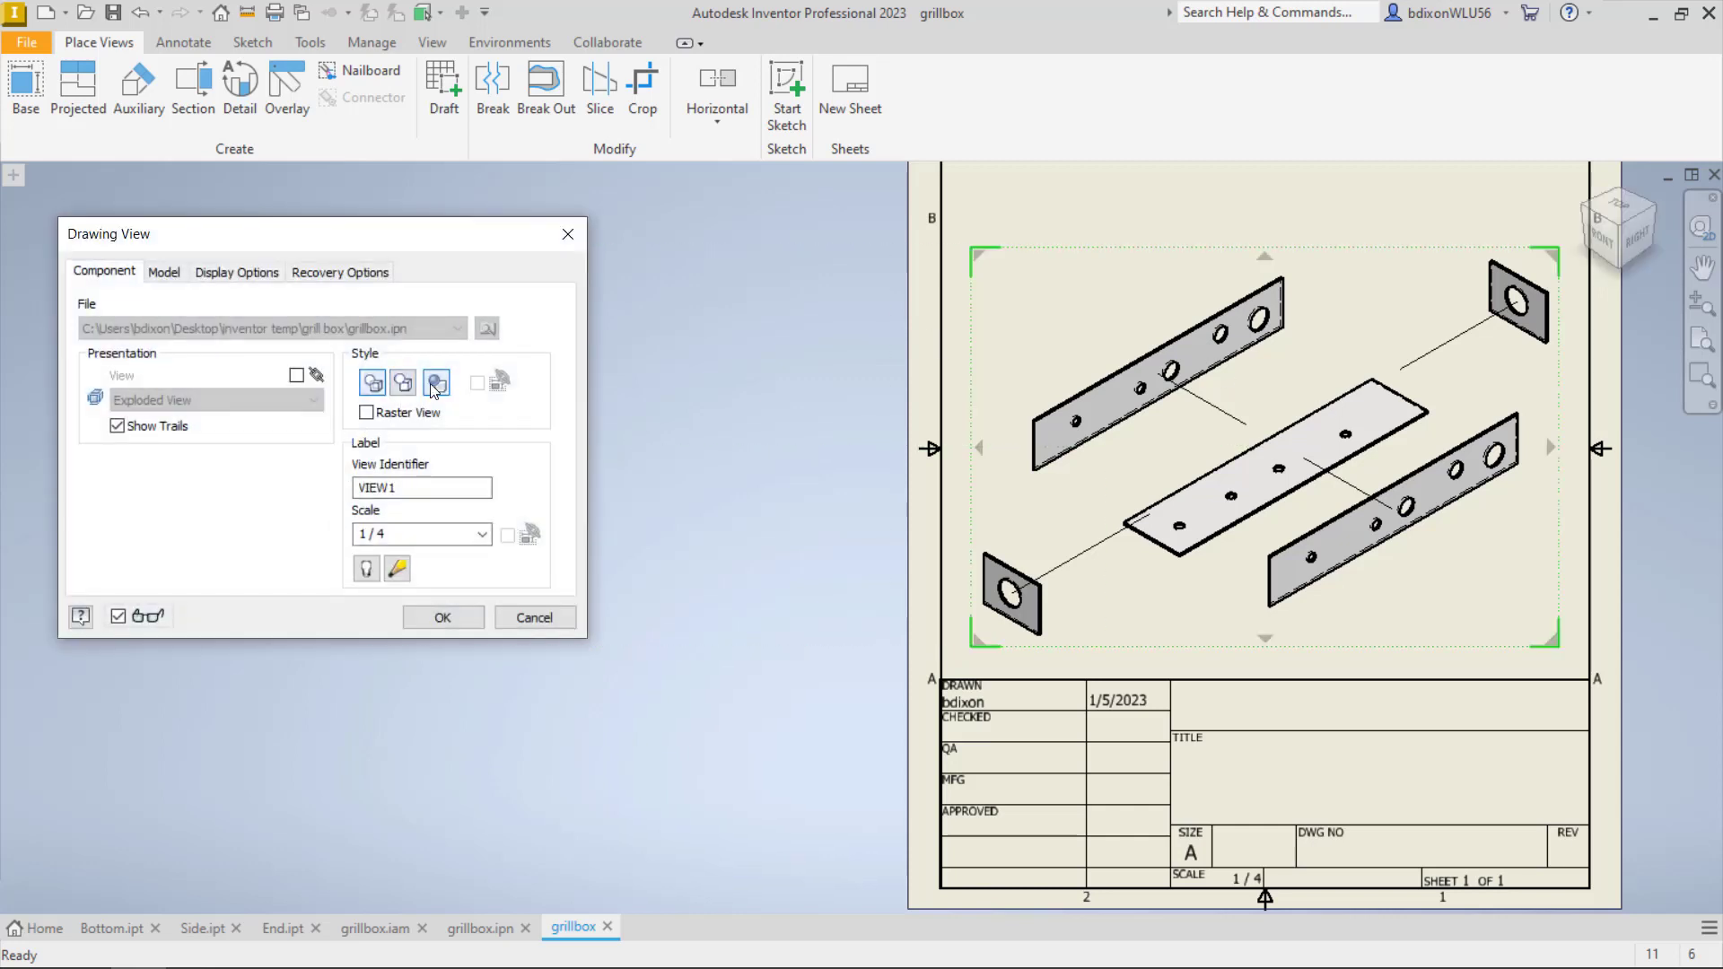
click(434, 386)
click(449, 618)
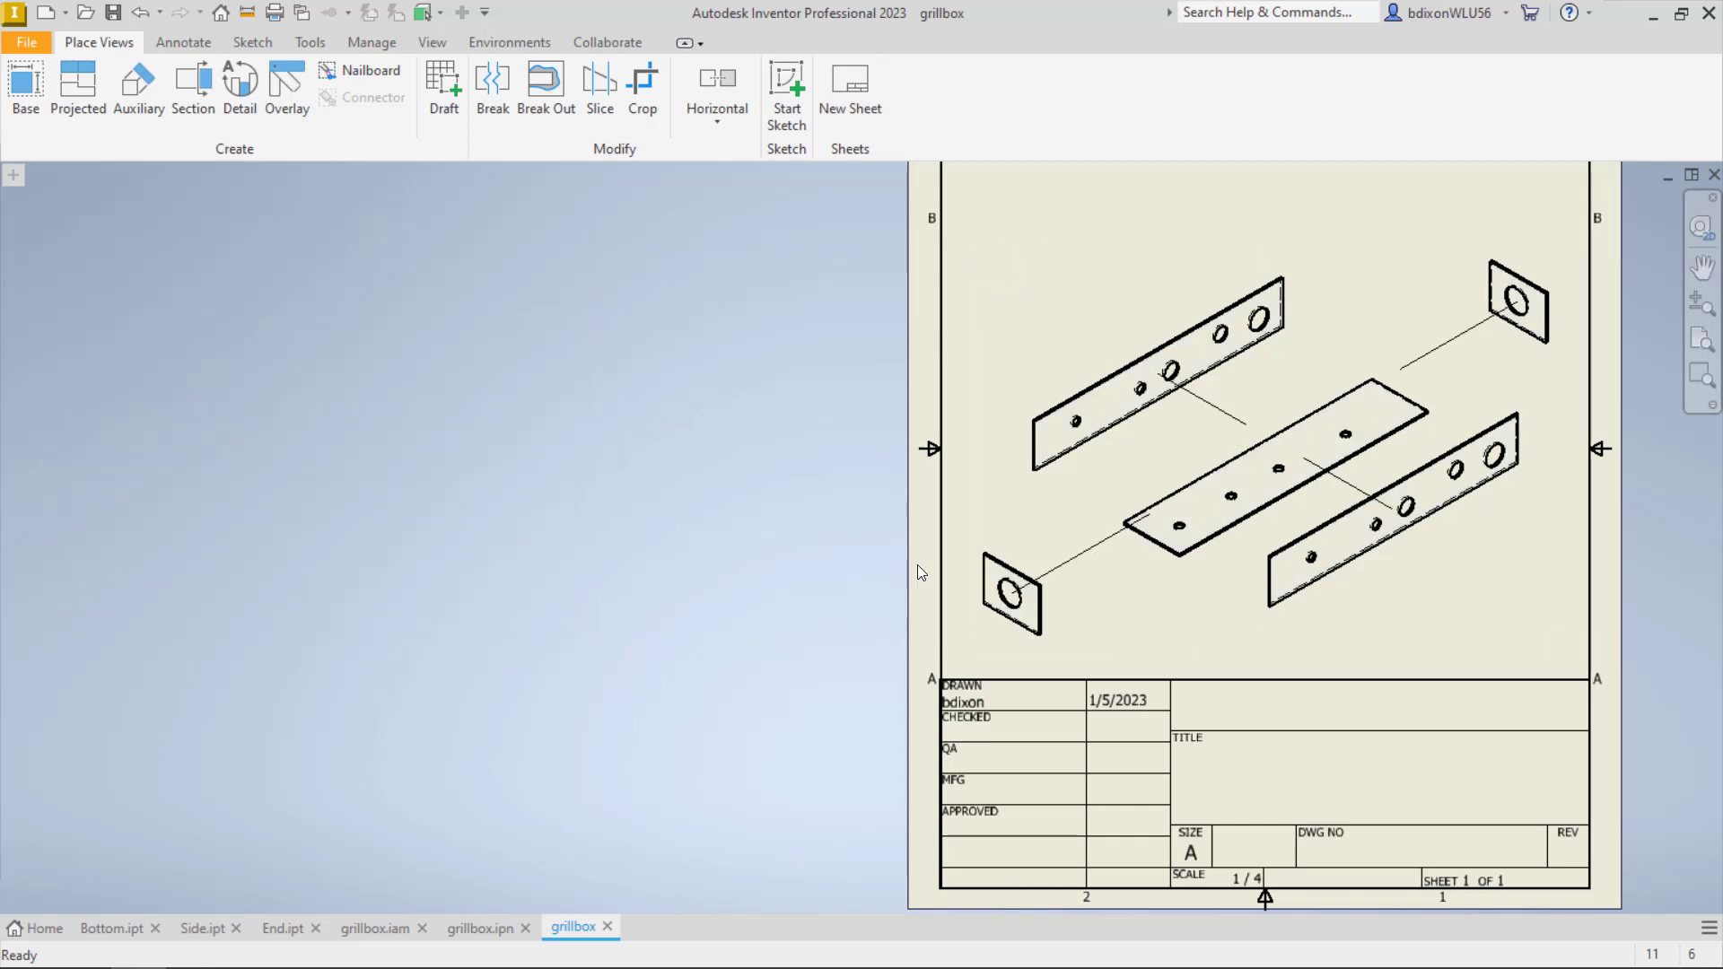
Change the exploded drawing view's style to hidden line removed
scroll(1158, 475, up, 5)
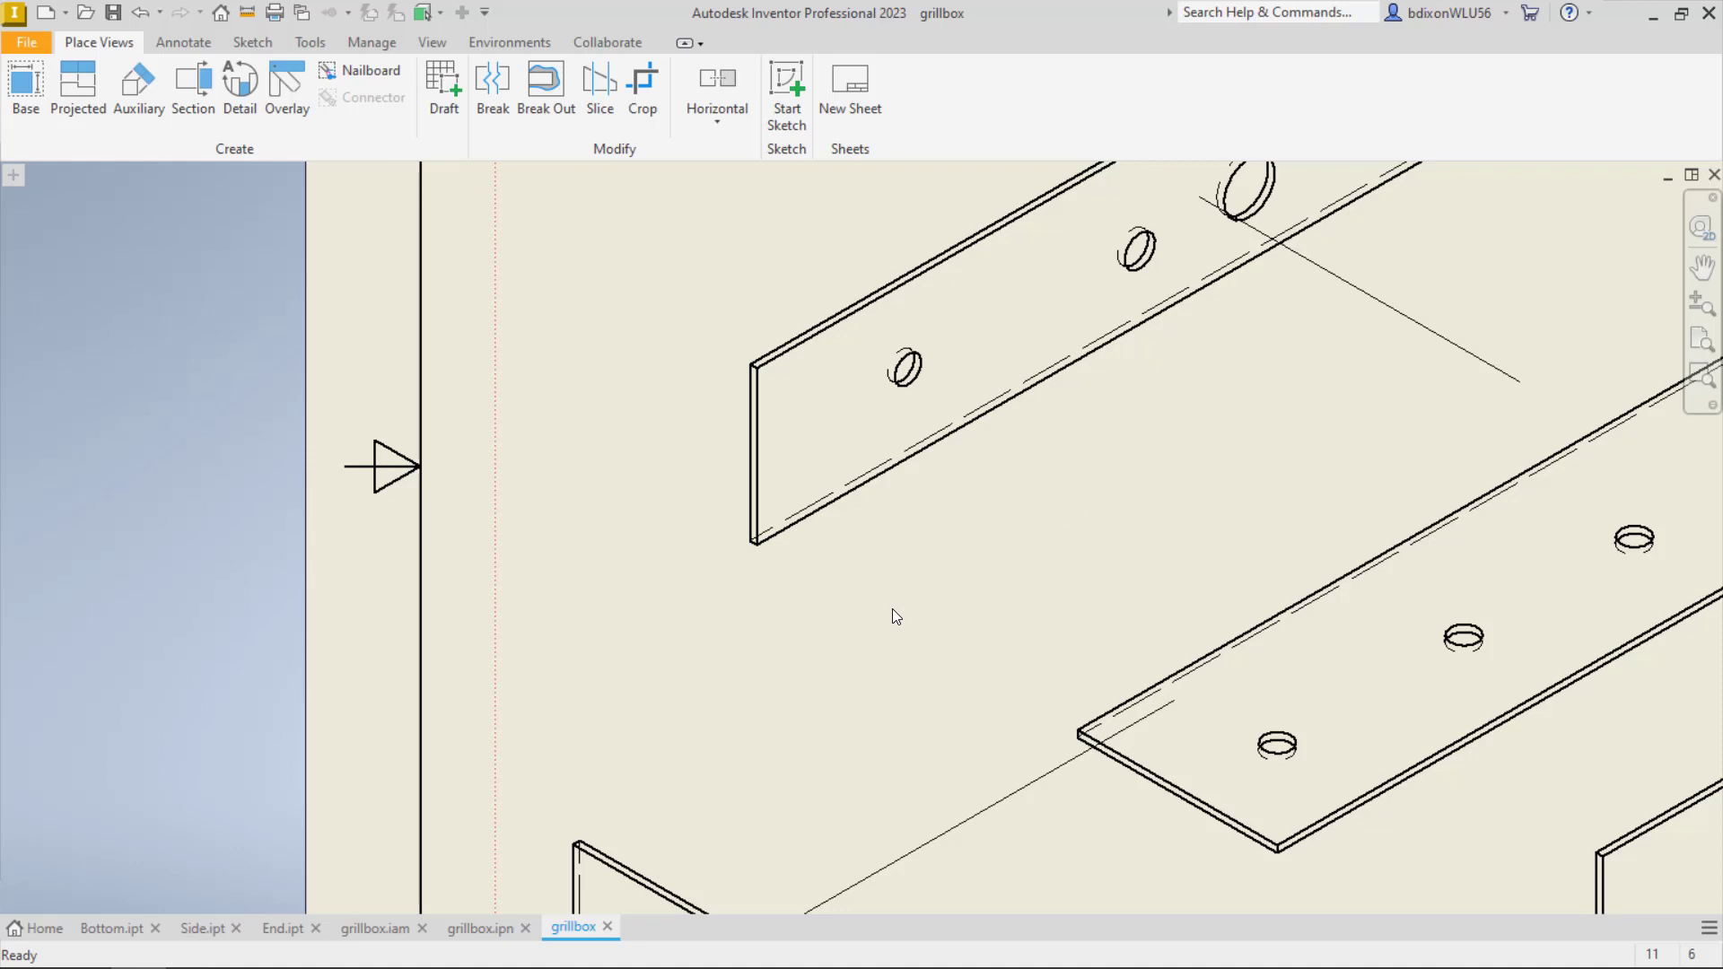
scroll(894, 616, down, 4)
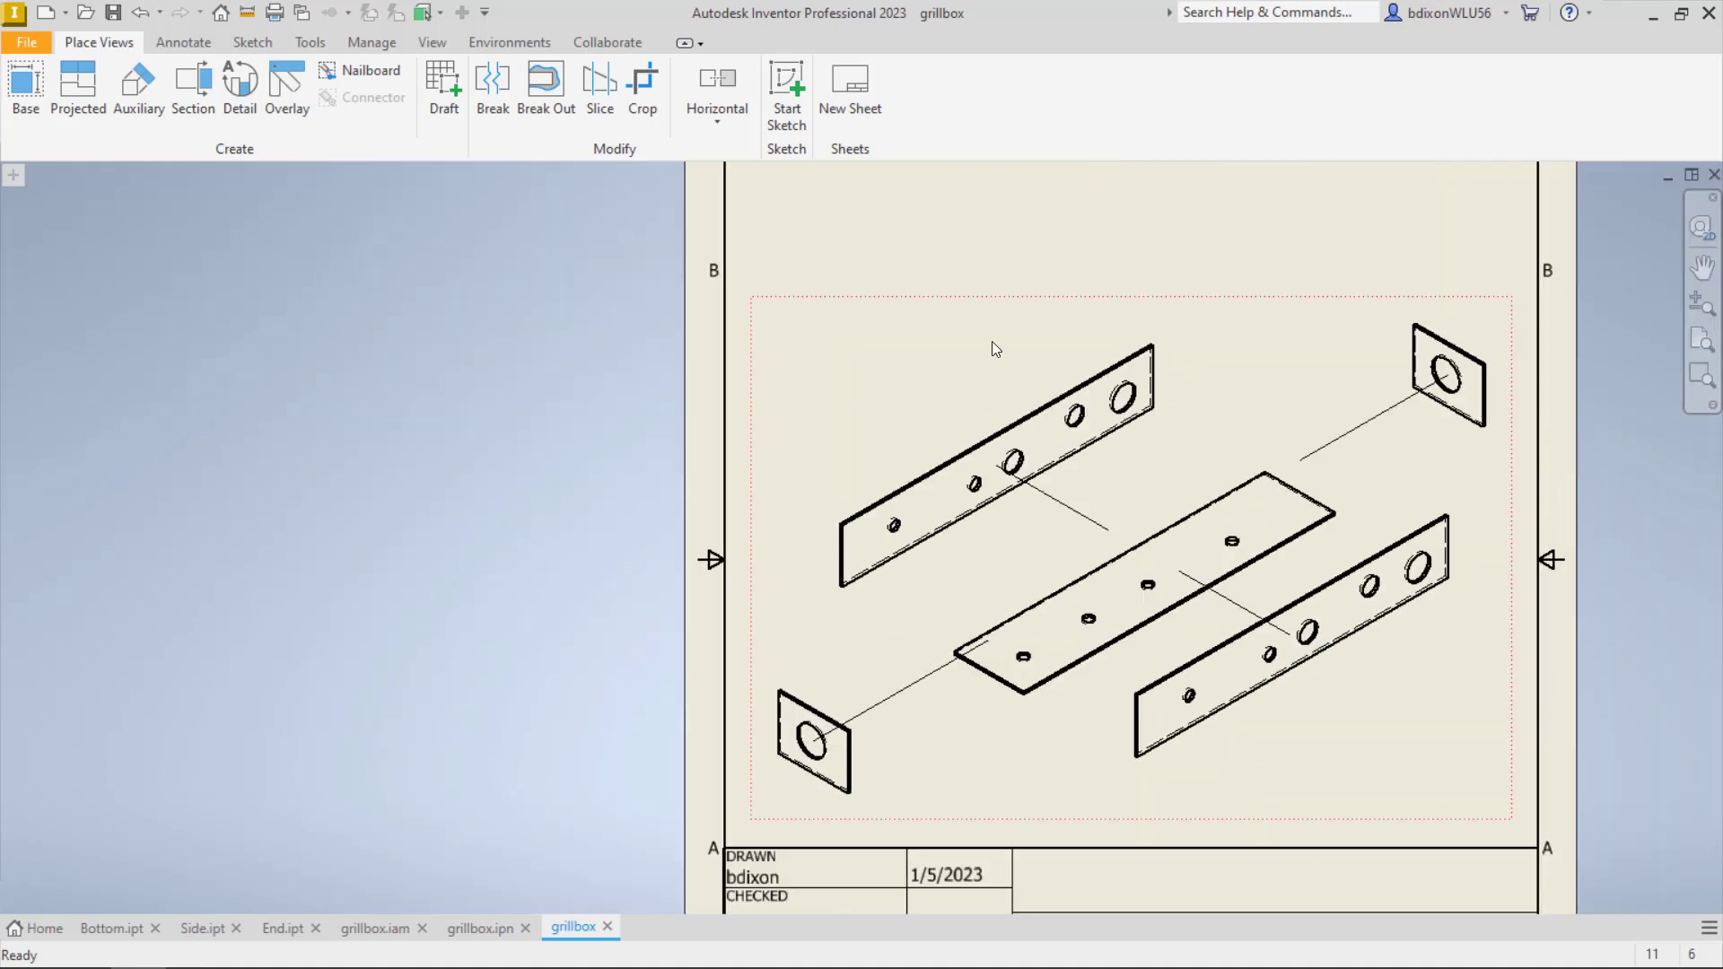
double_click(983, 346)
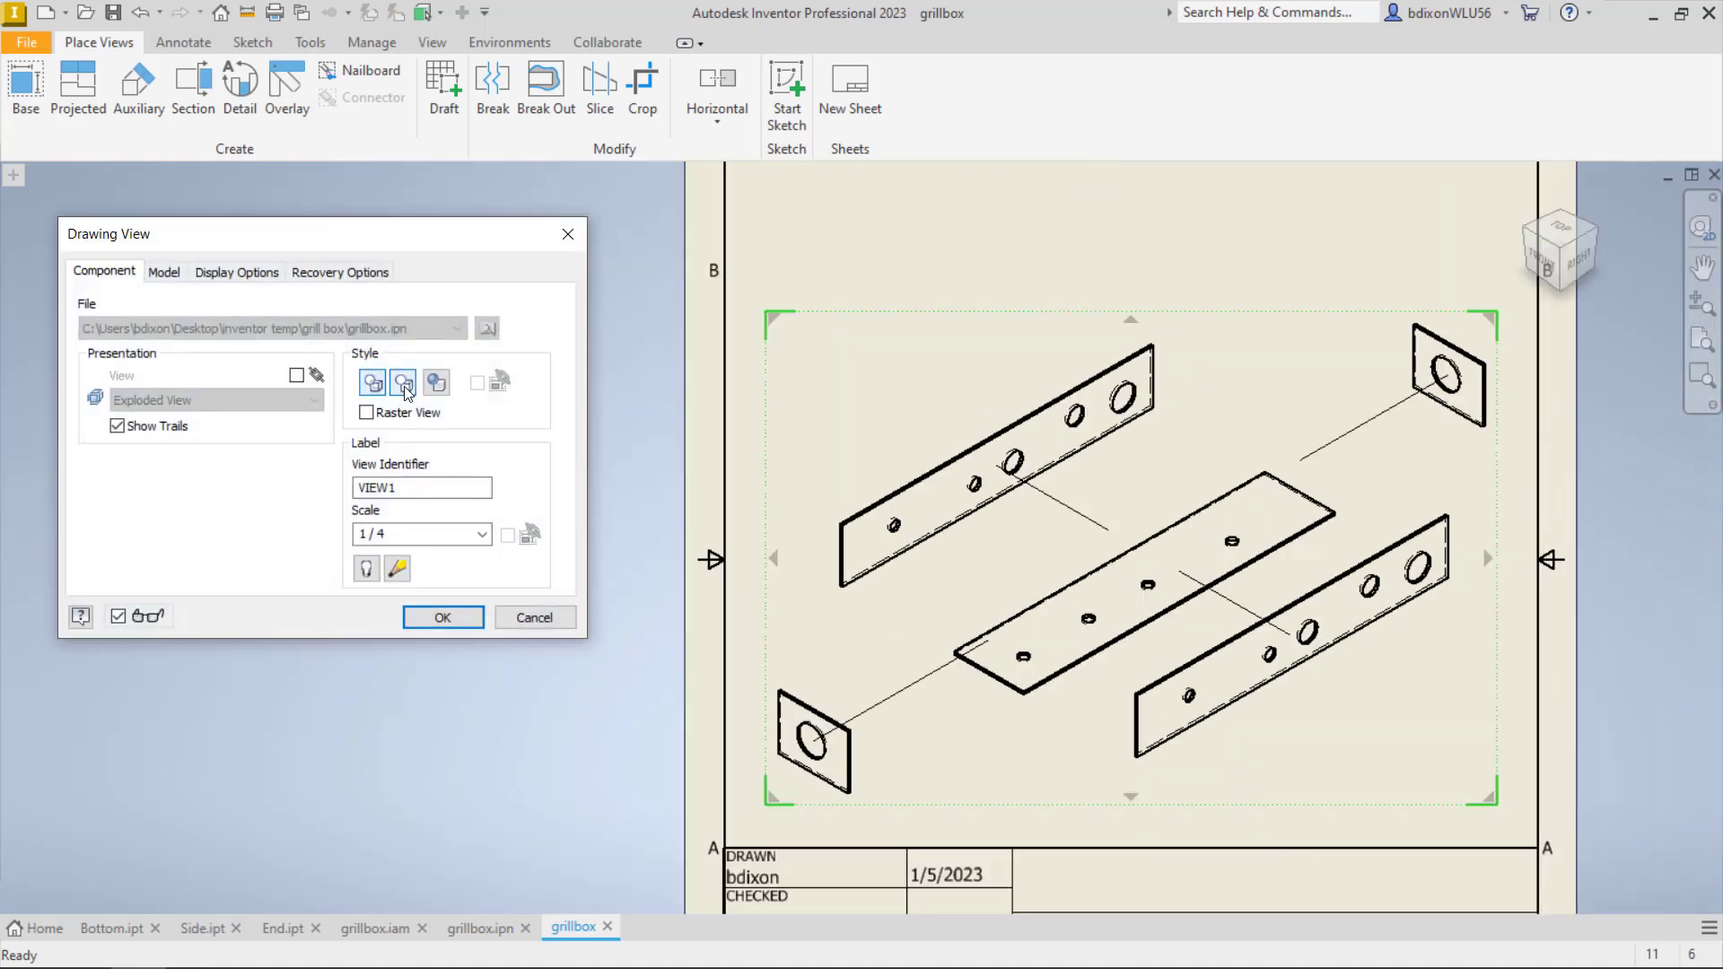
click(405, 391)
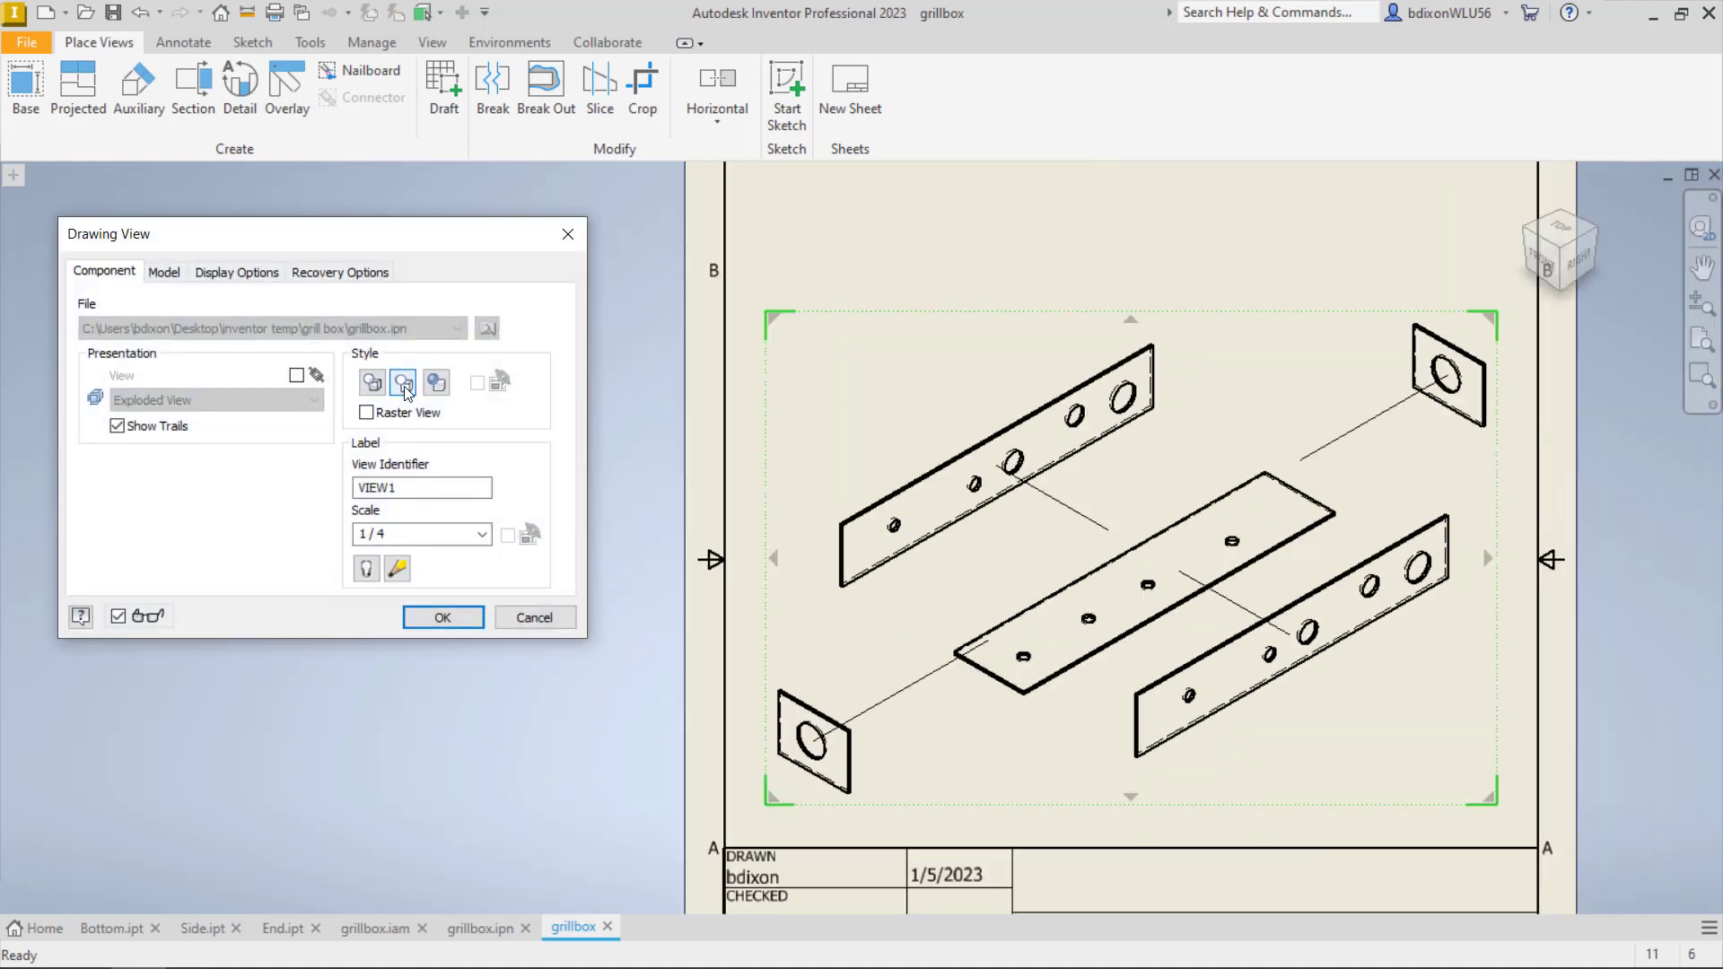
click(444, 620)
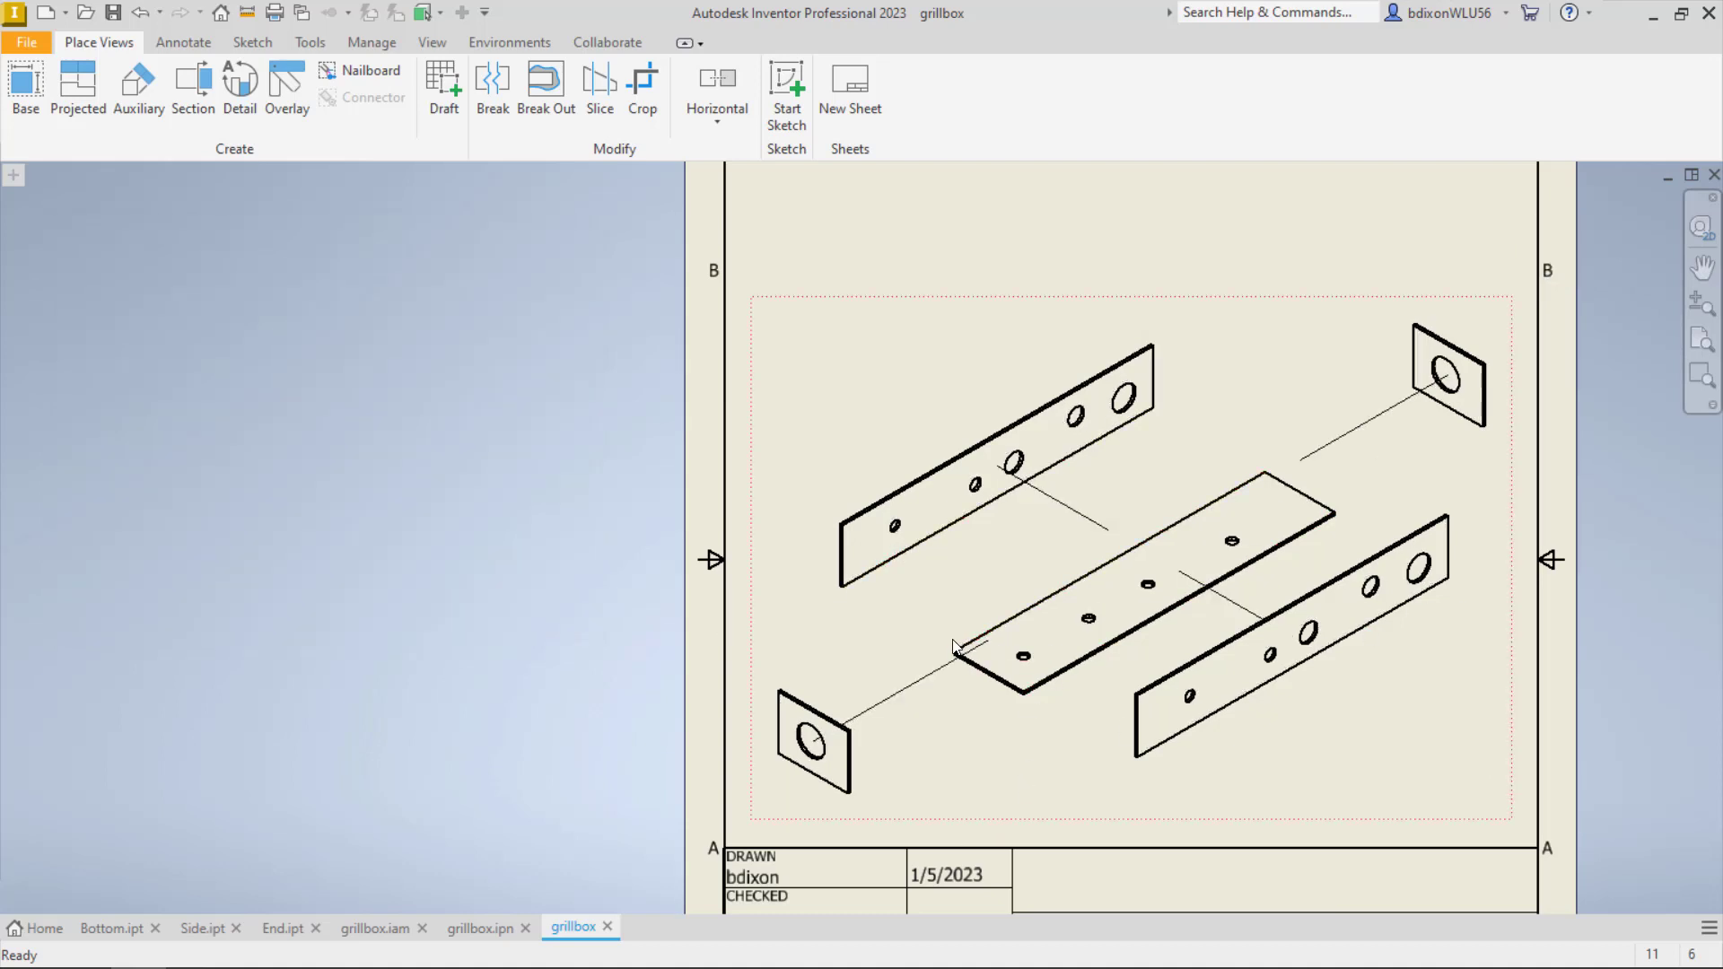
Add a balloon to the upper edge of the rear side plate, placing it above the plate
middle_drag(985, 731, 951, 638)
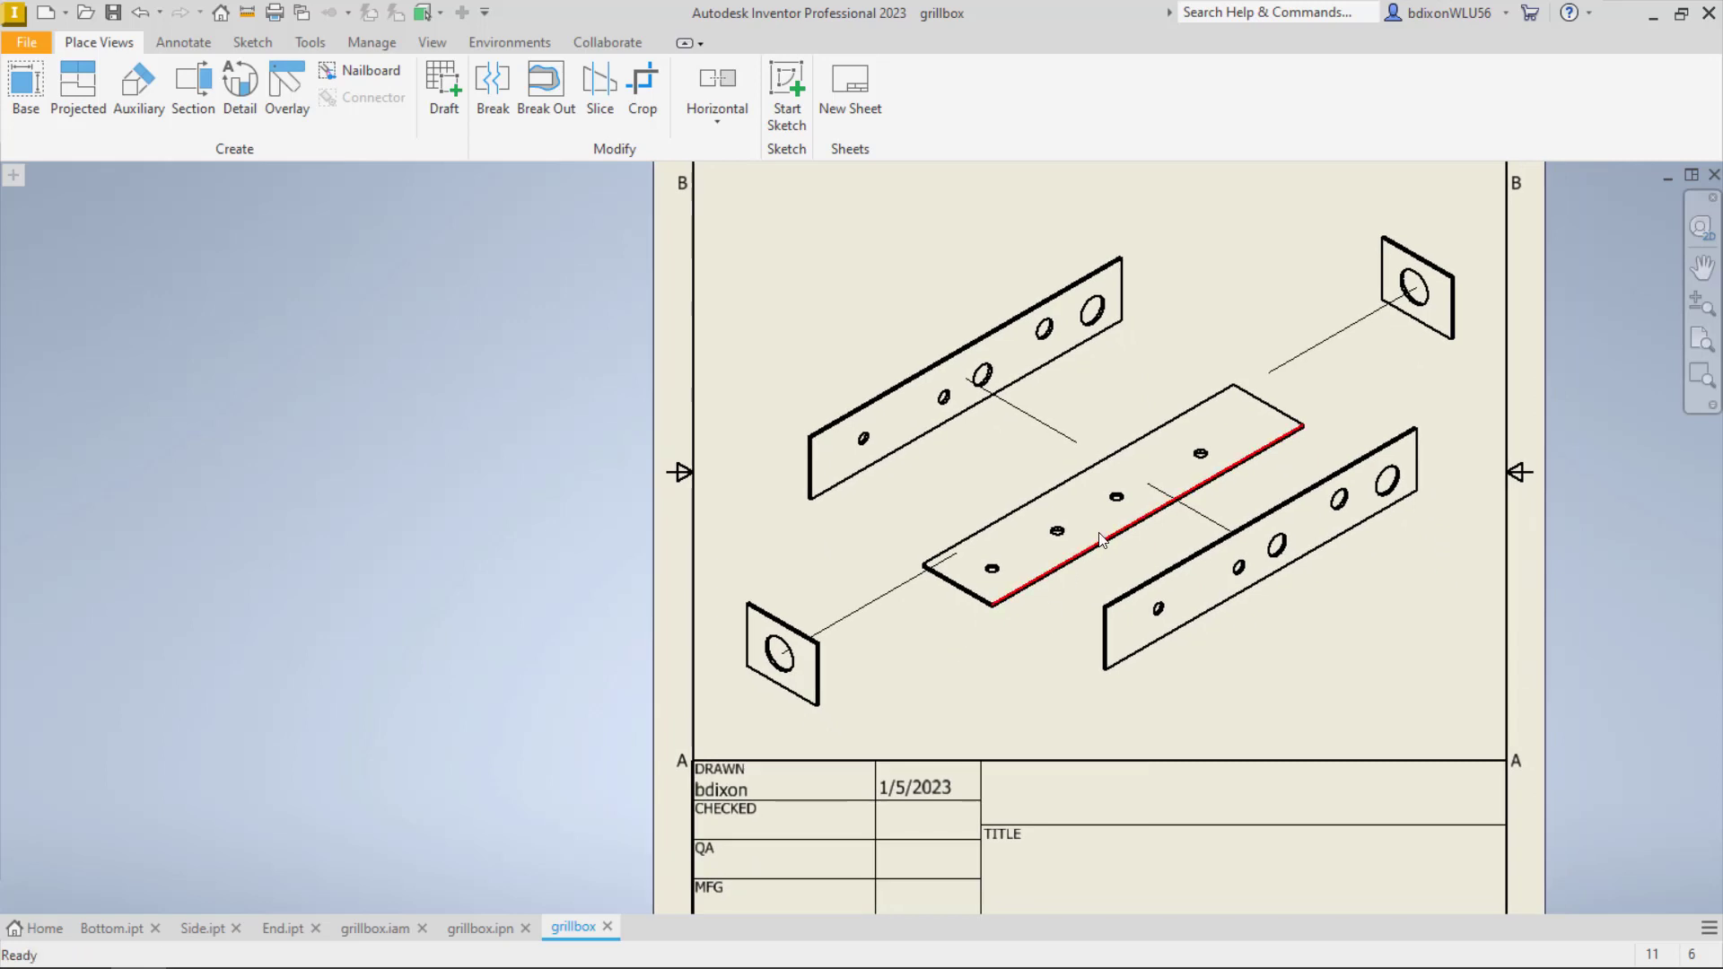
middle_drag(1235, 223, 1134, 662)
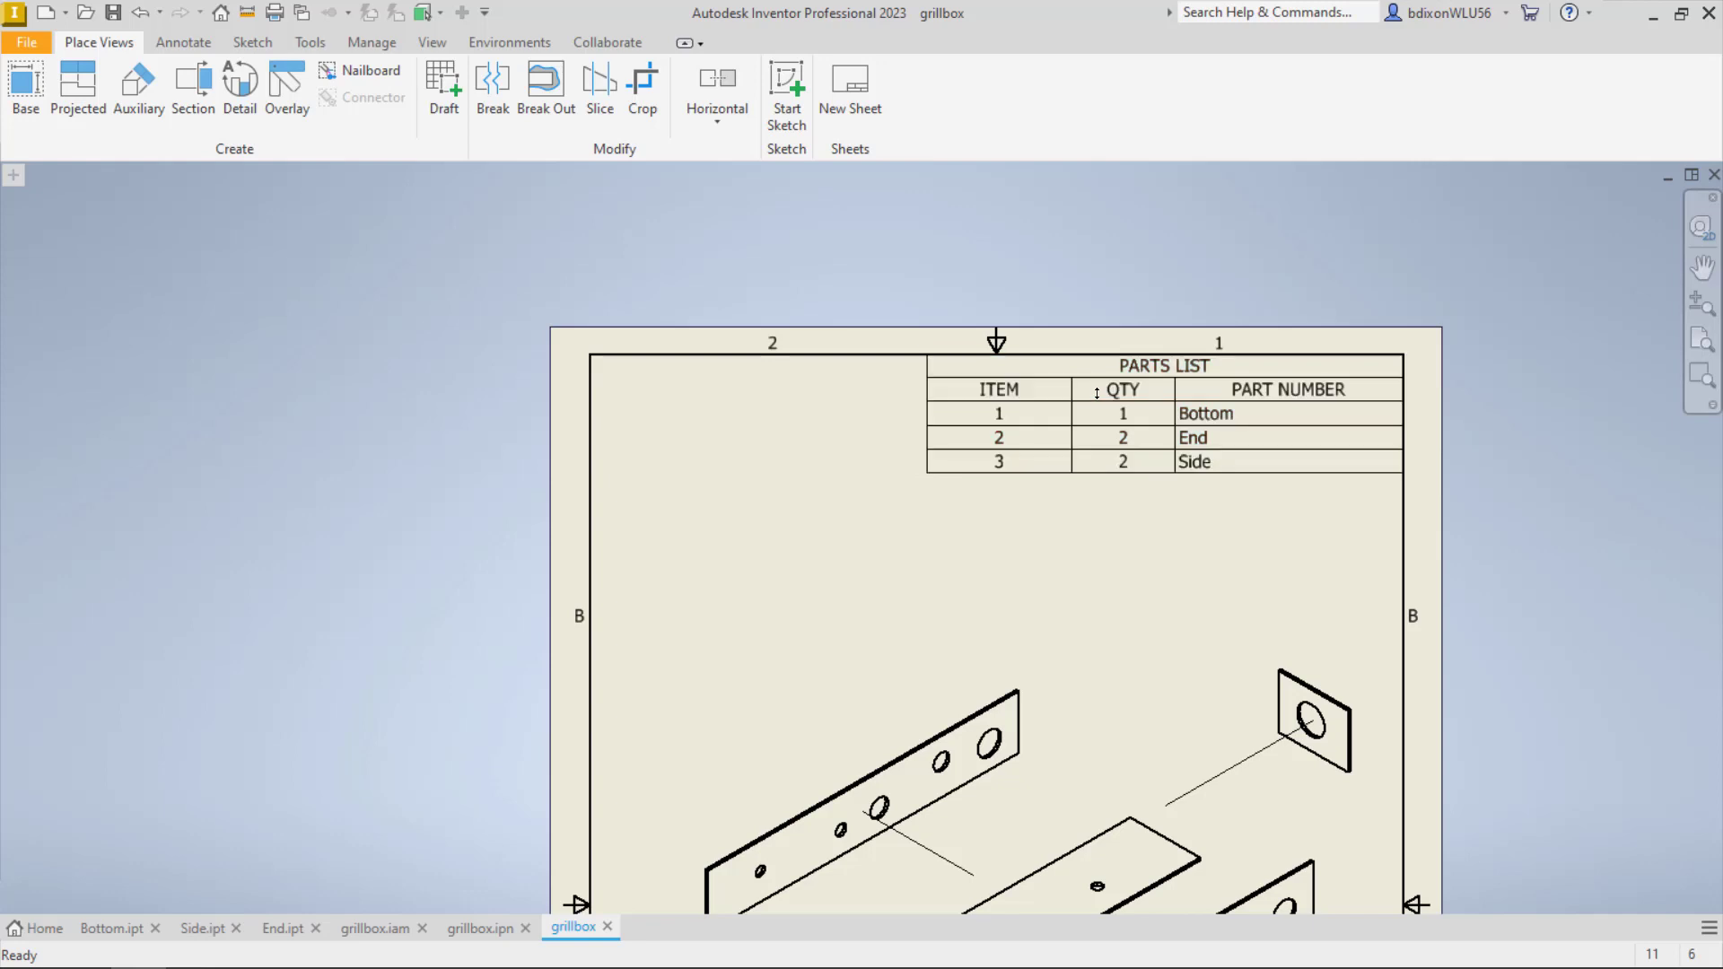
click(1042, 392)
click(183, 42)
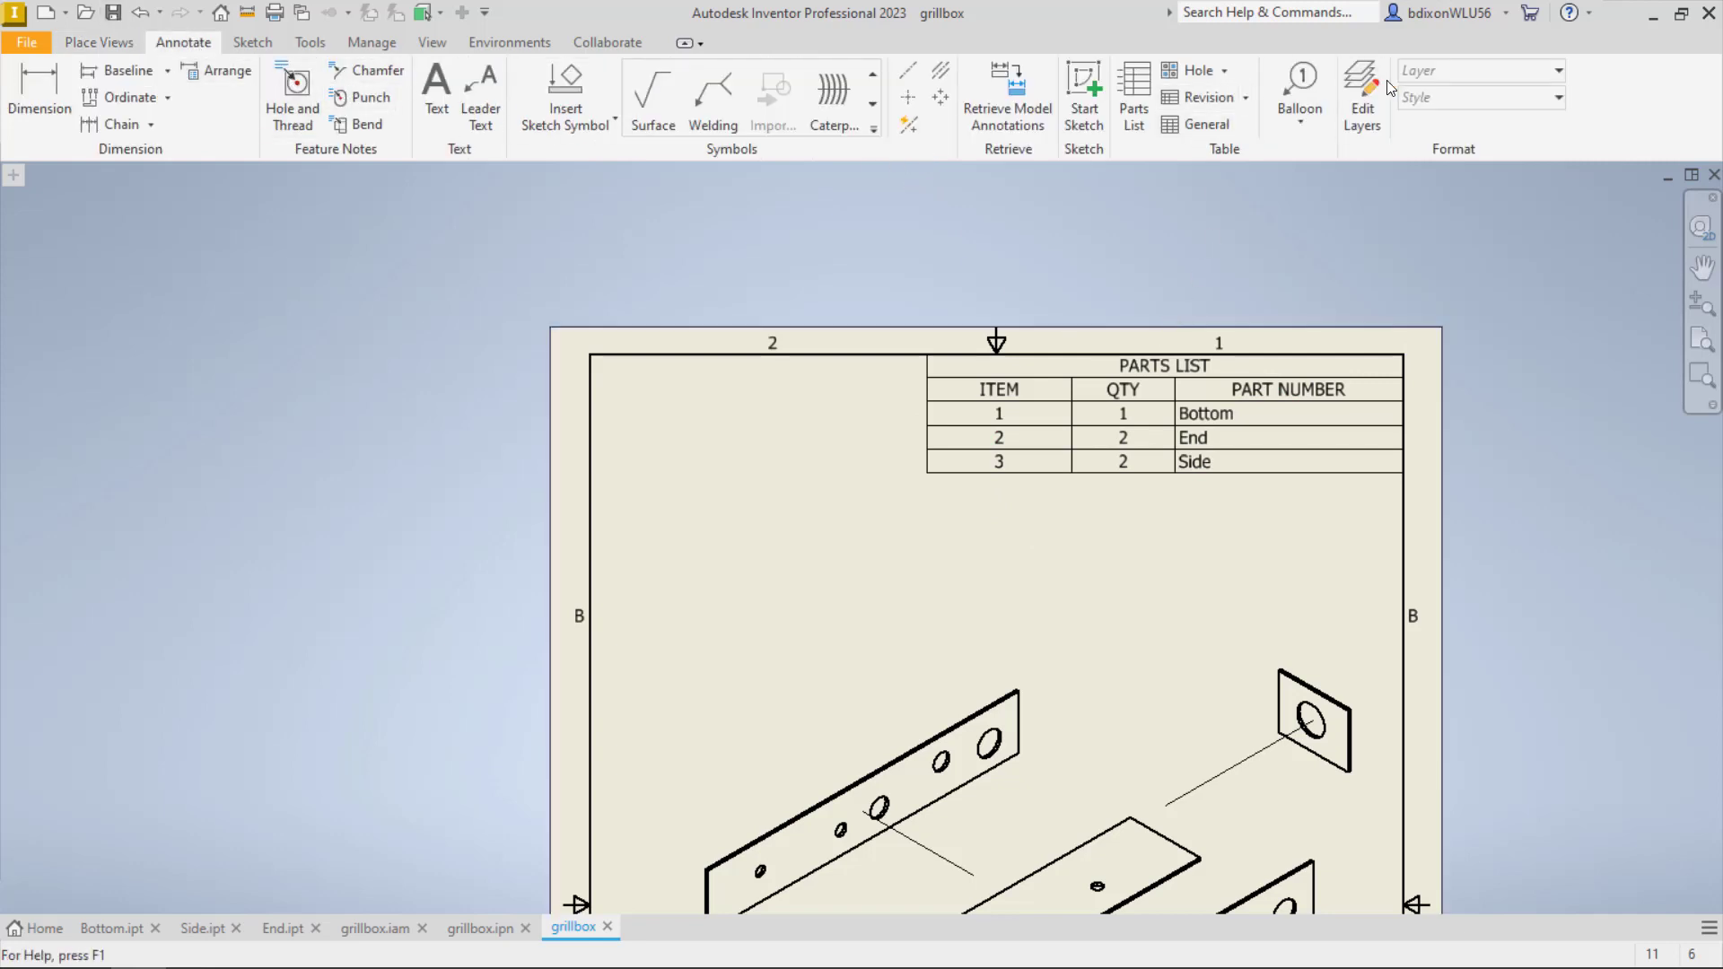
click(1300, 77)
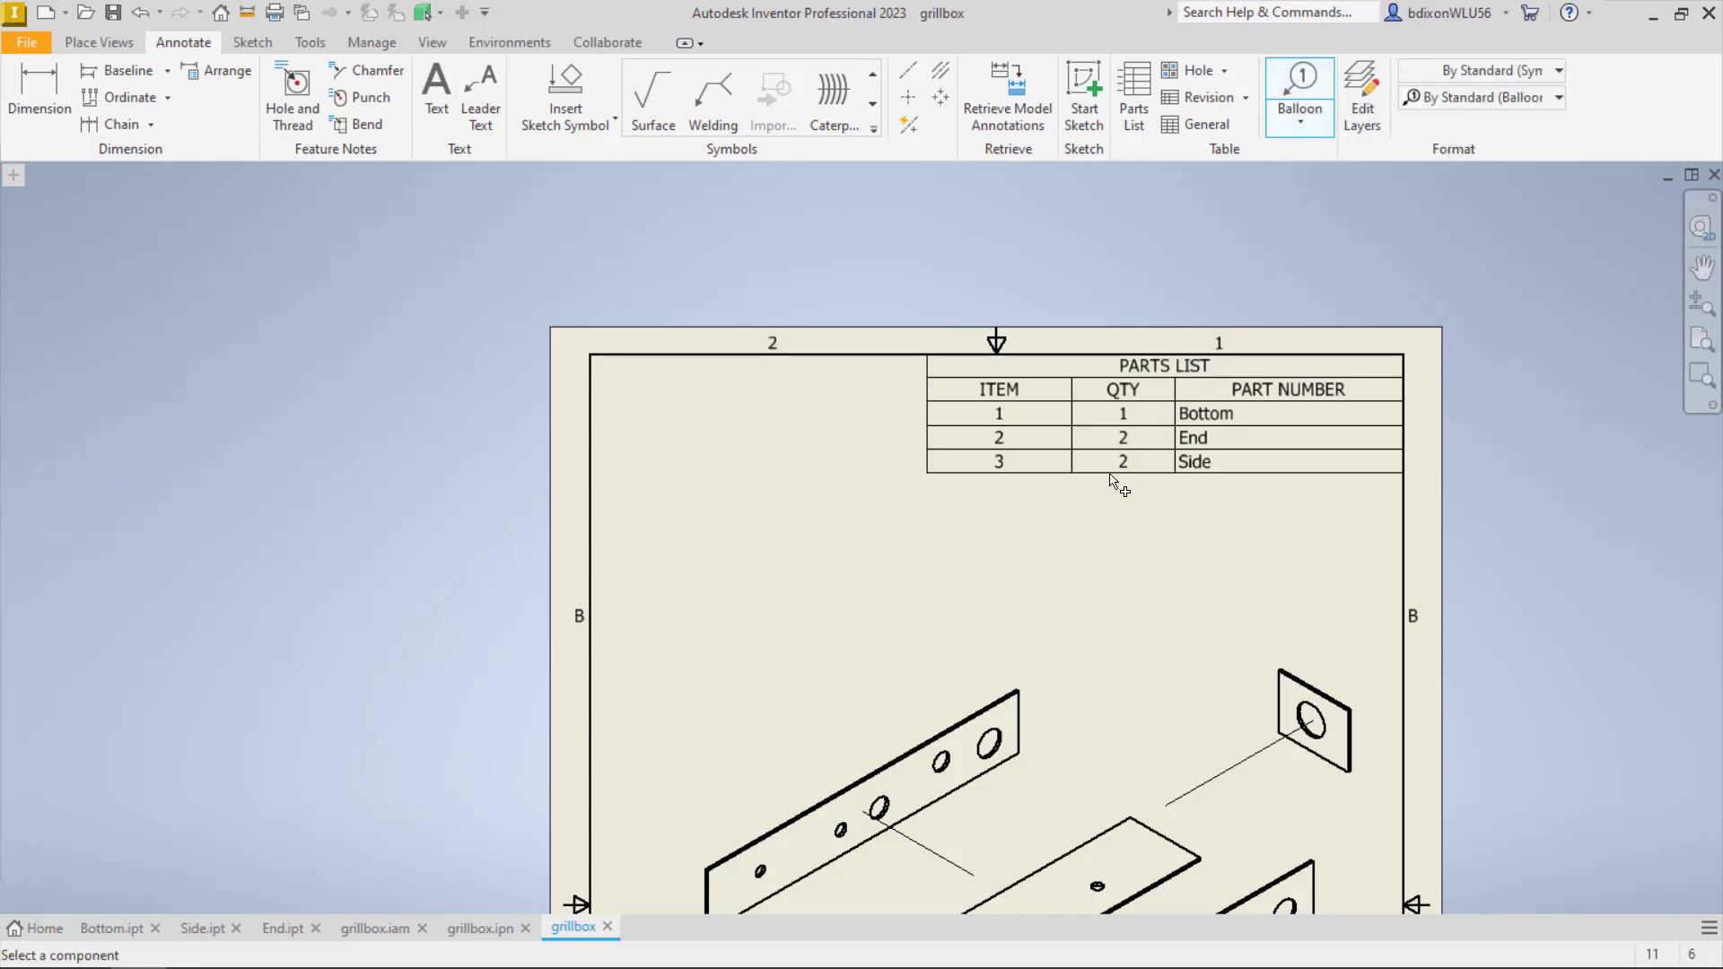
click(950, 723)
click(936, 689)
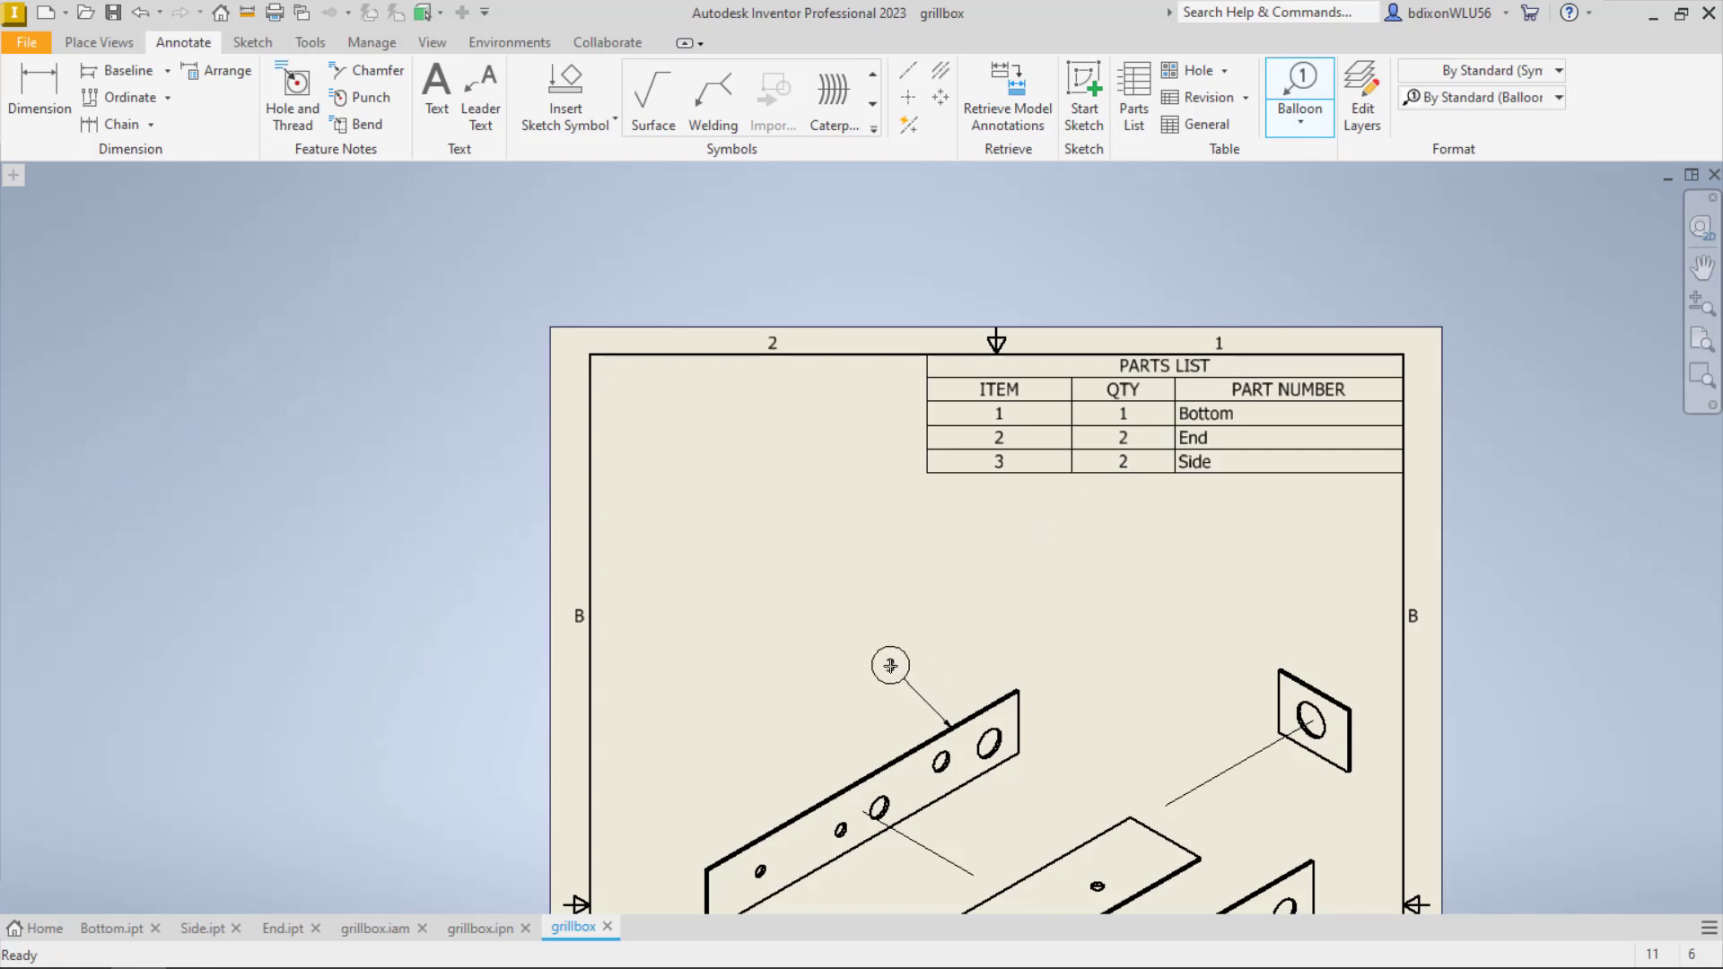
right_click(891, 665)
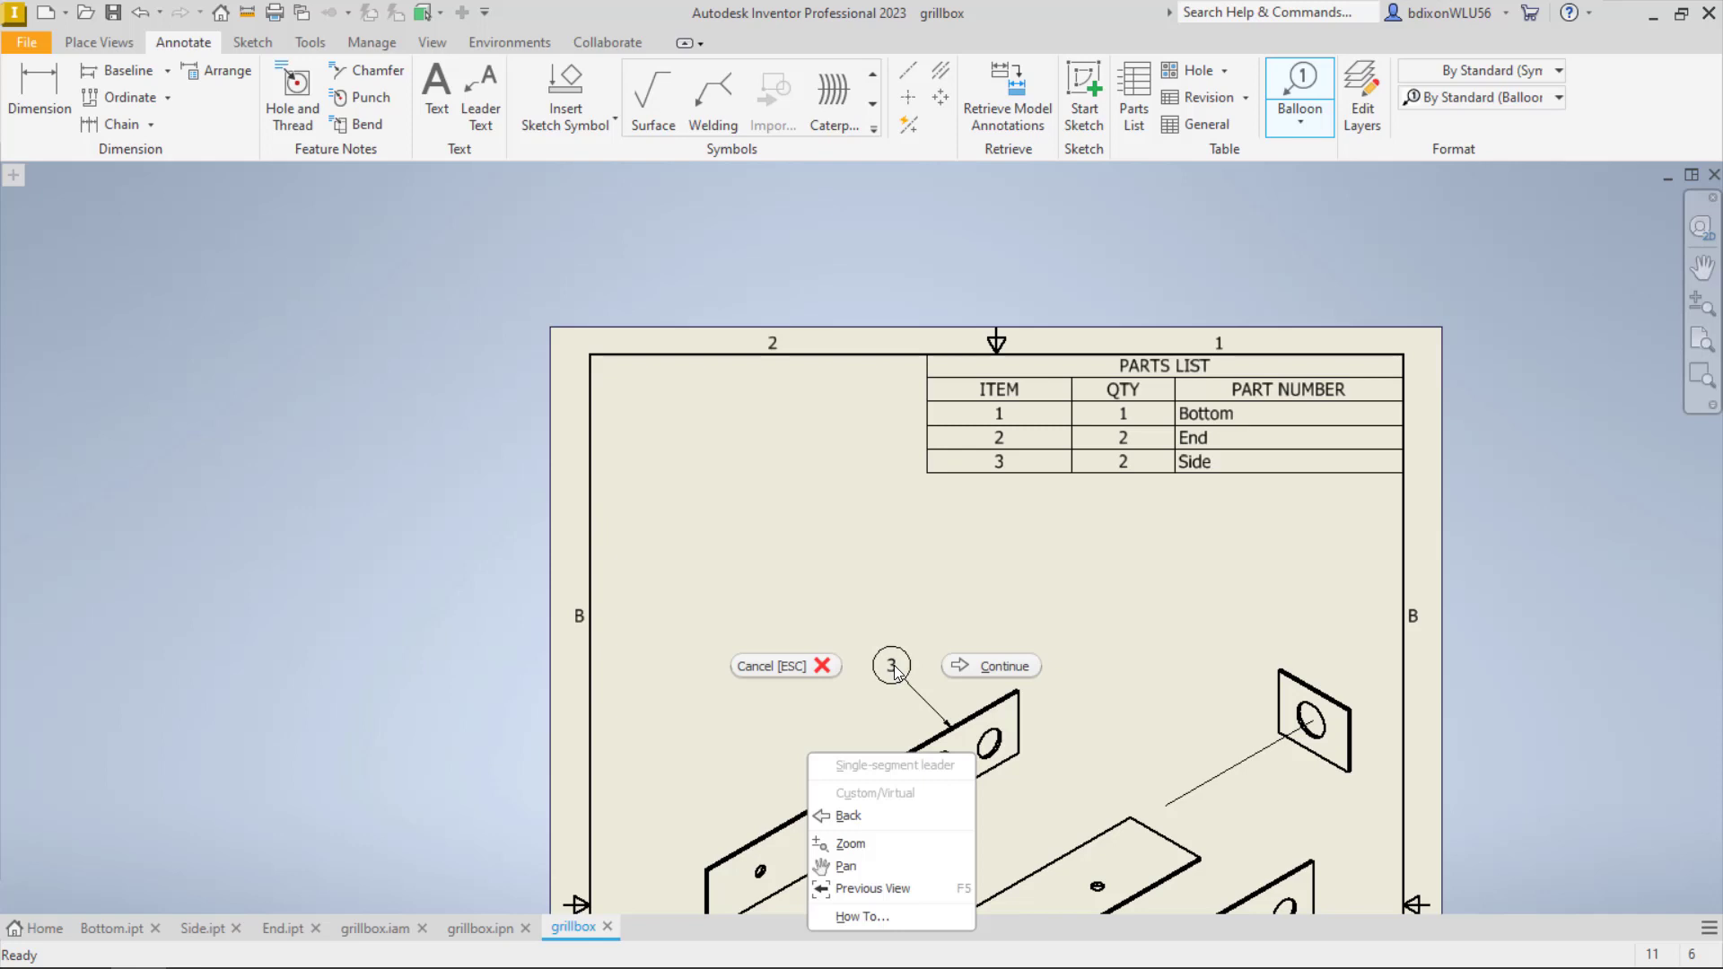
click(999, 666)
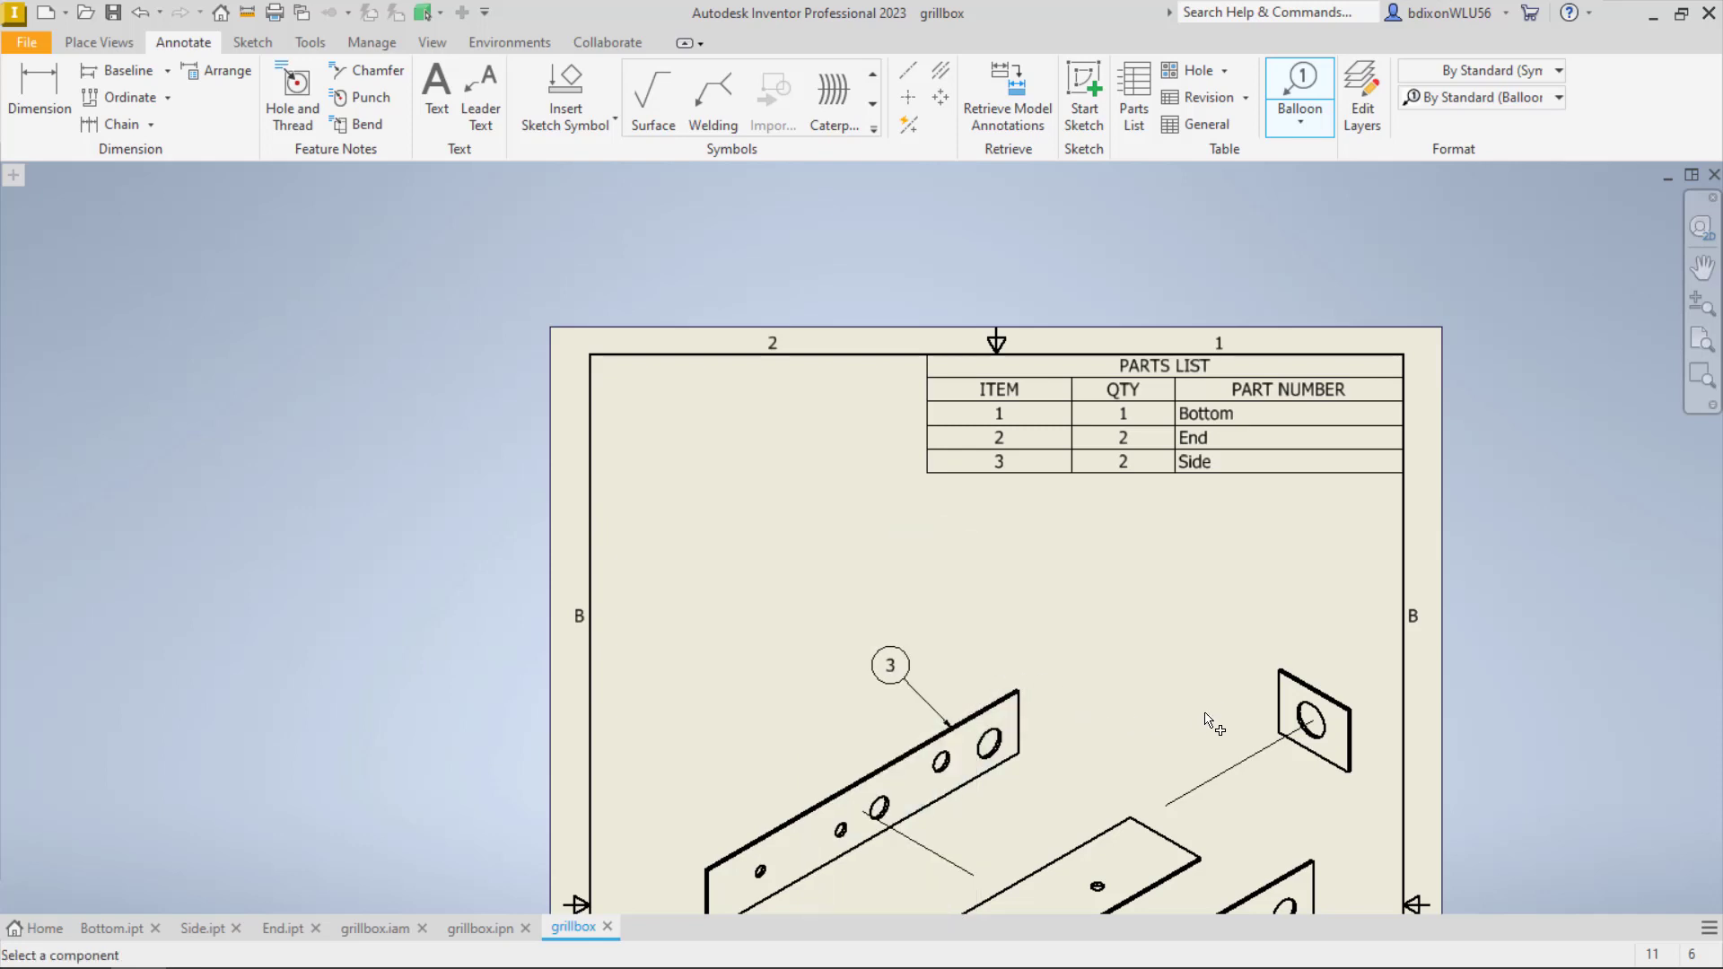
Add a balloon to the right edge of the front end plate, placing it beside the plate
mouse_move(1234, 703)
middle_down()
mouse_move(1080, 500)
mouse_move(1137, 358)
middle_up()
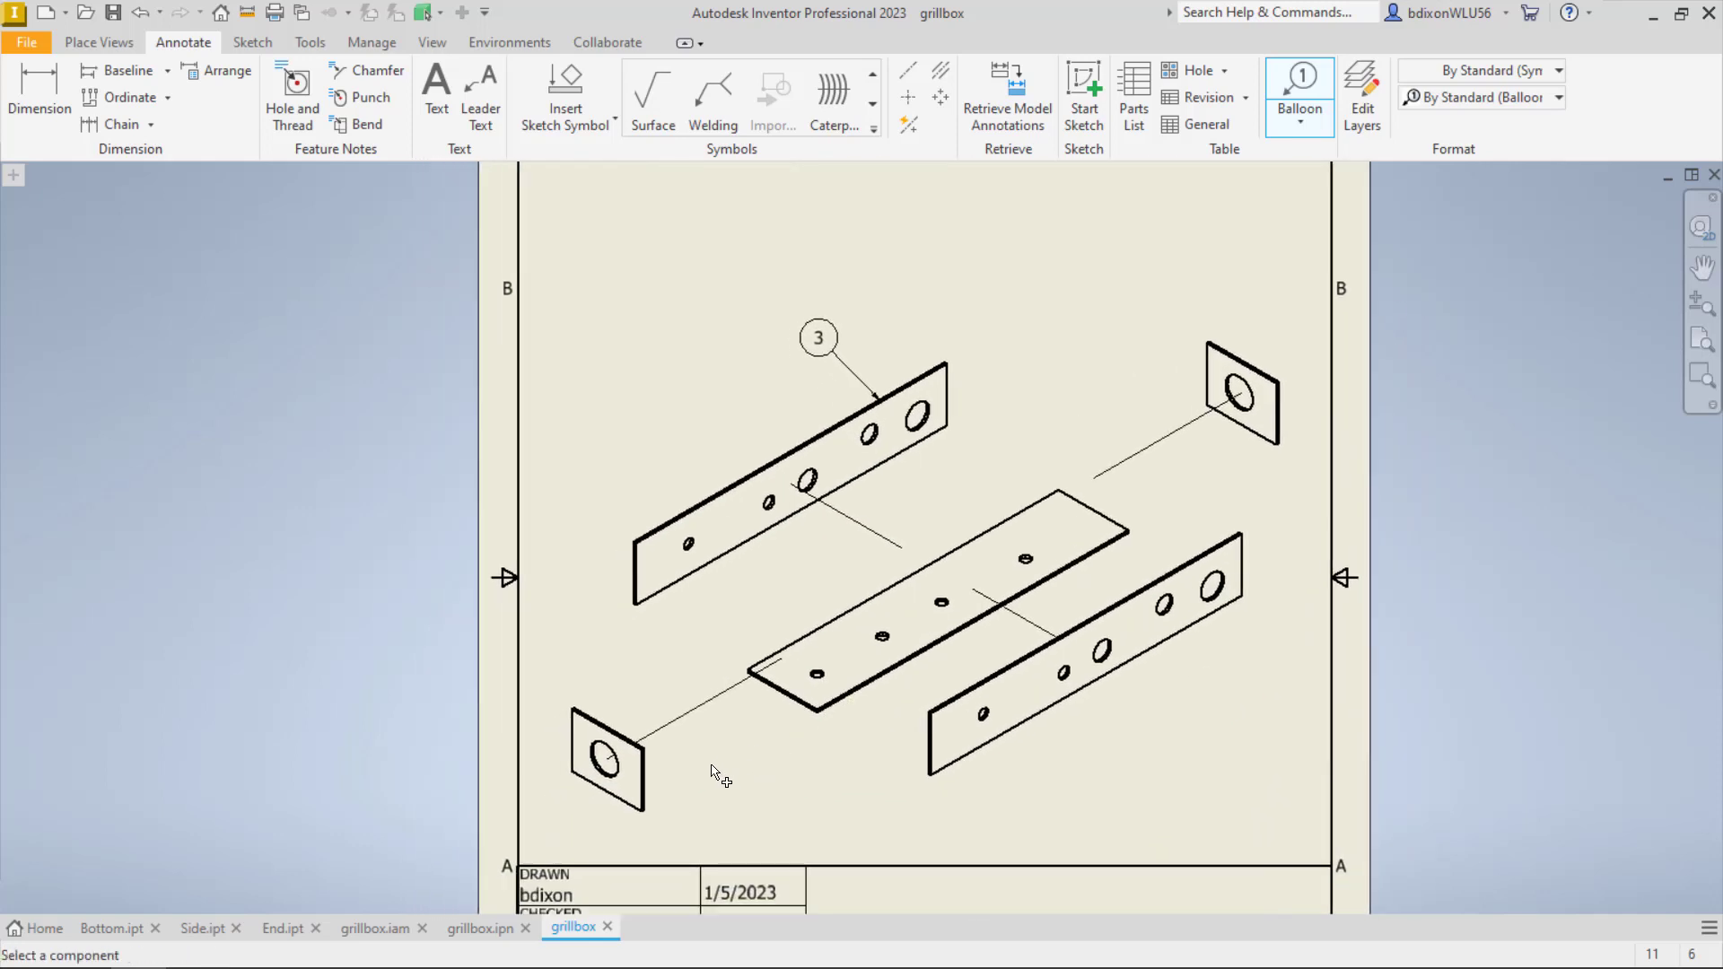
click(651, 787)
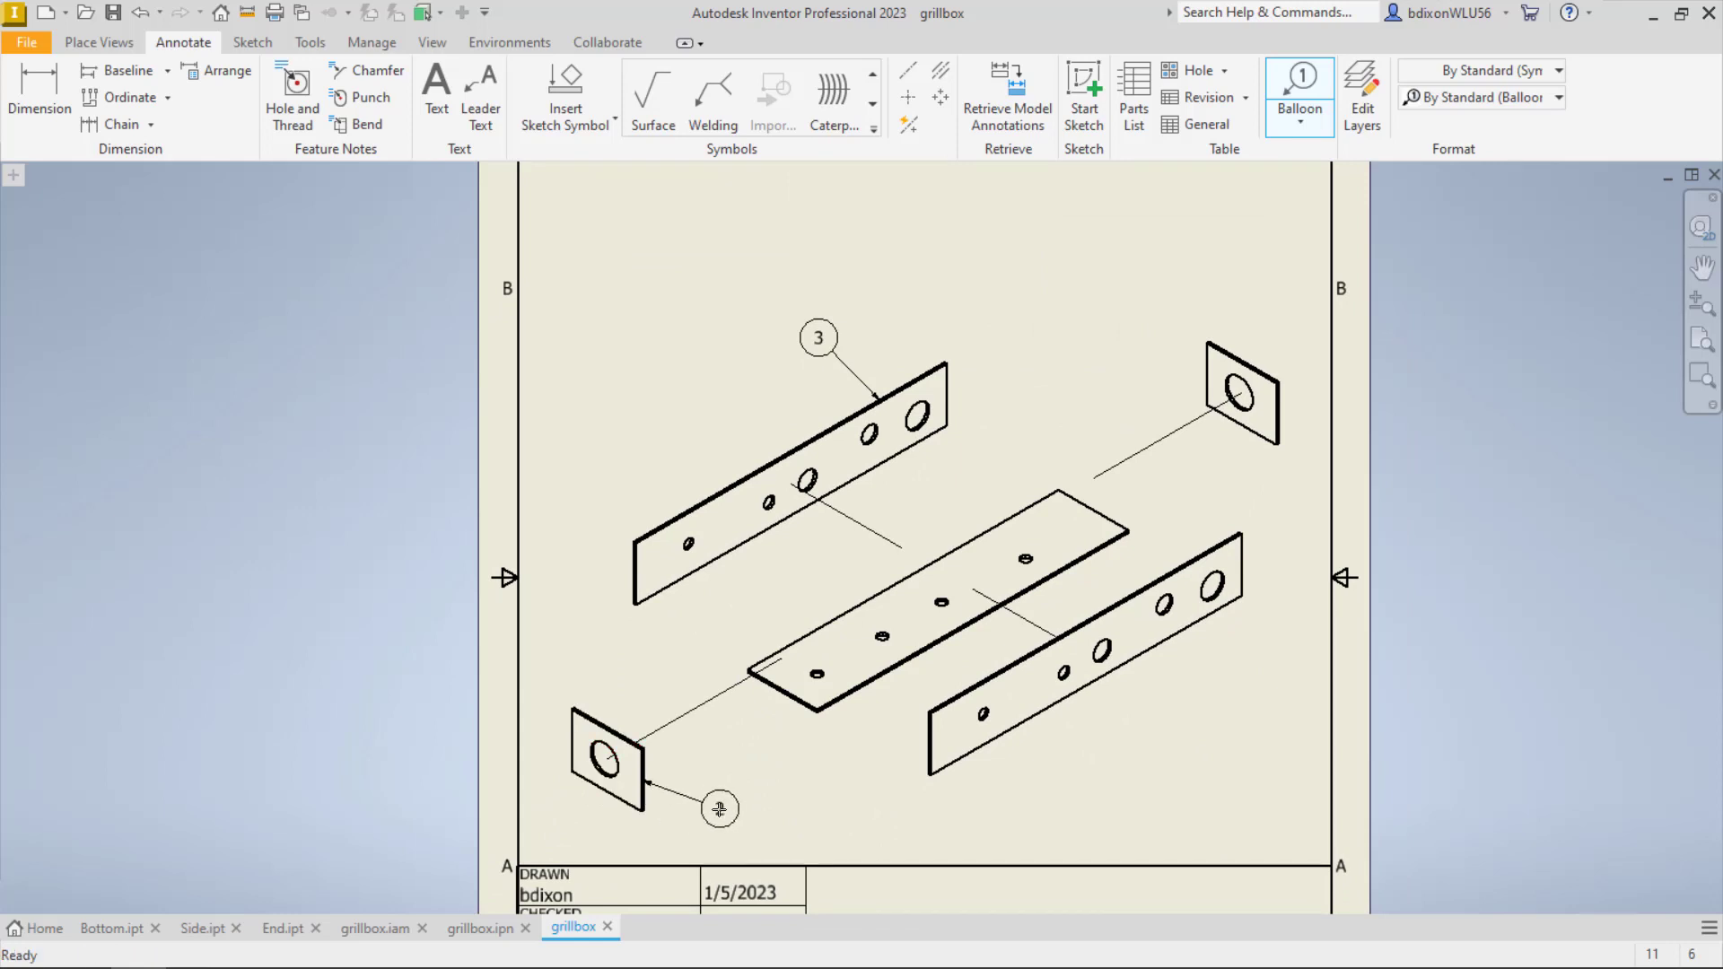
right_click(762, 817)
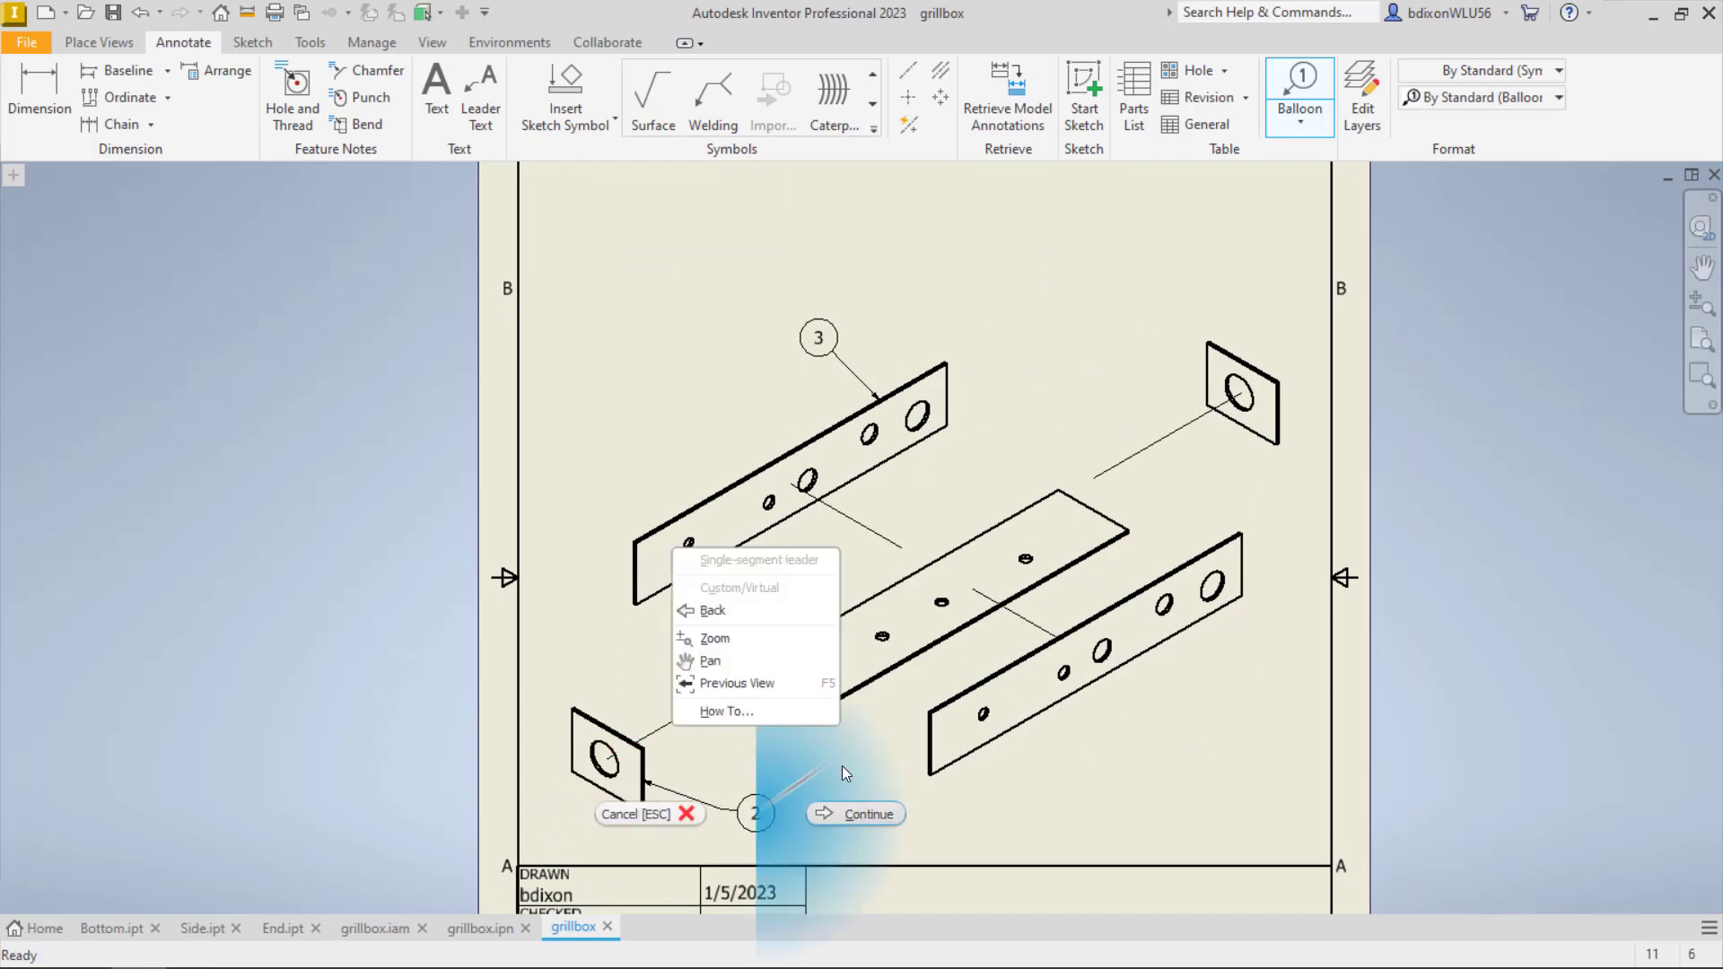
click(869, 815)
Add a balloon to the lower edge of the front side plate, placing it below the plate
click(1058, 709)
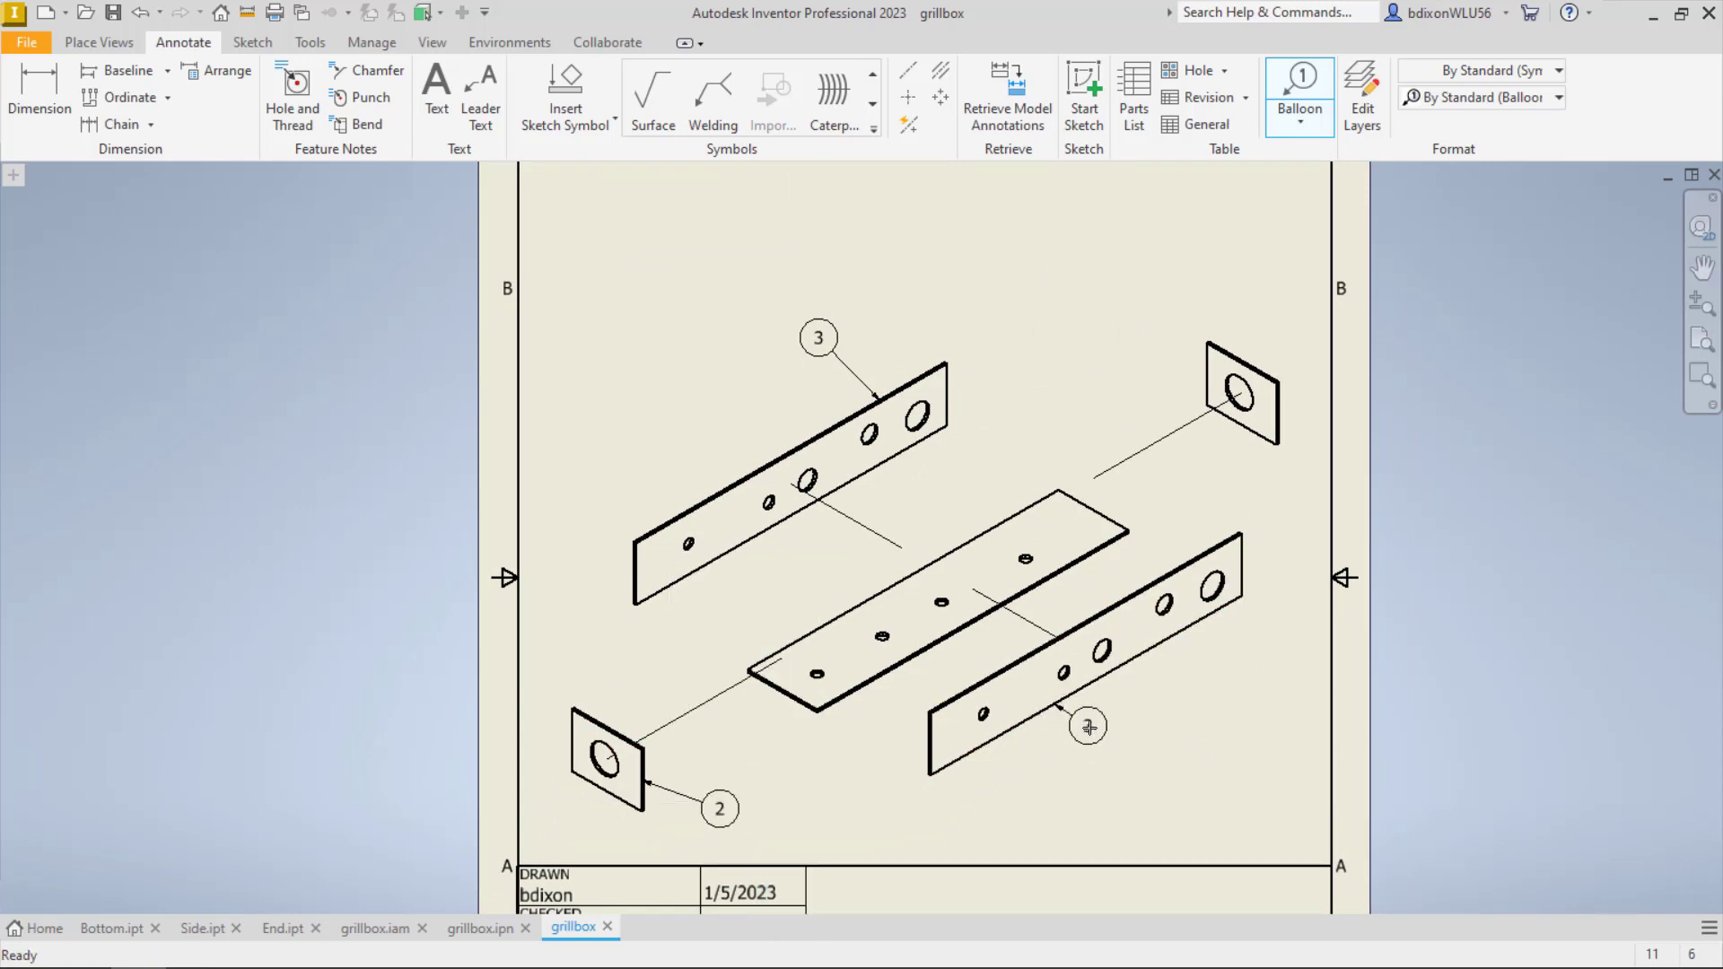
click(1118, 755)
right_click(1117, 754)
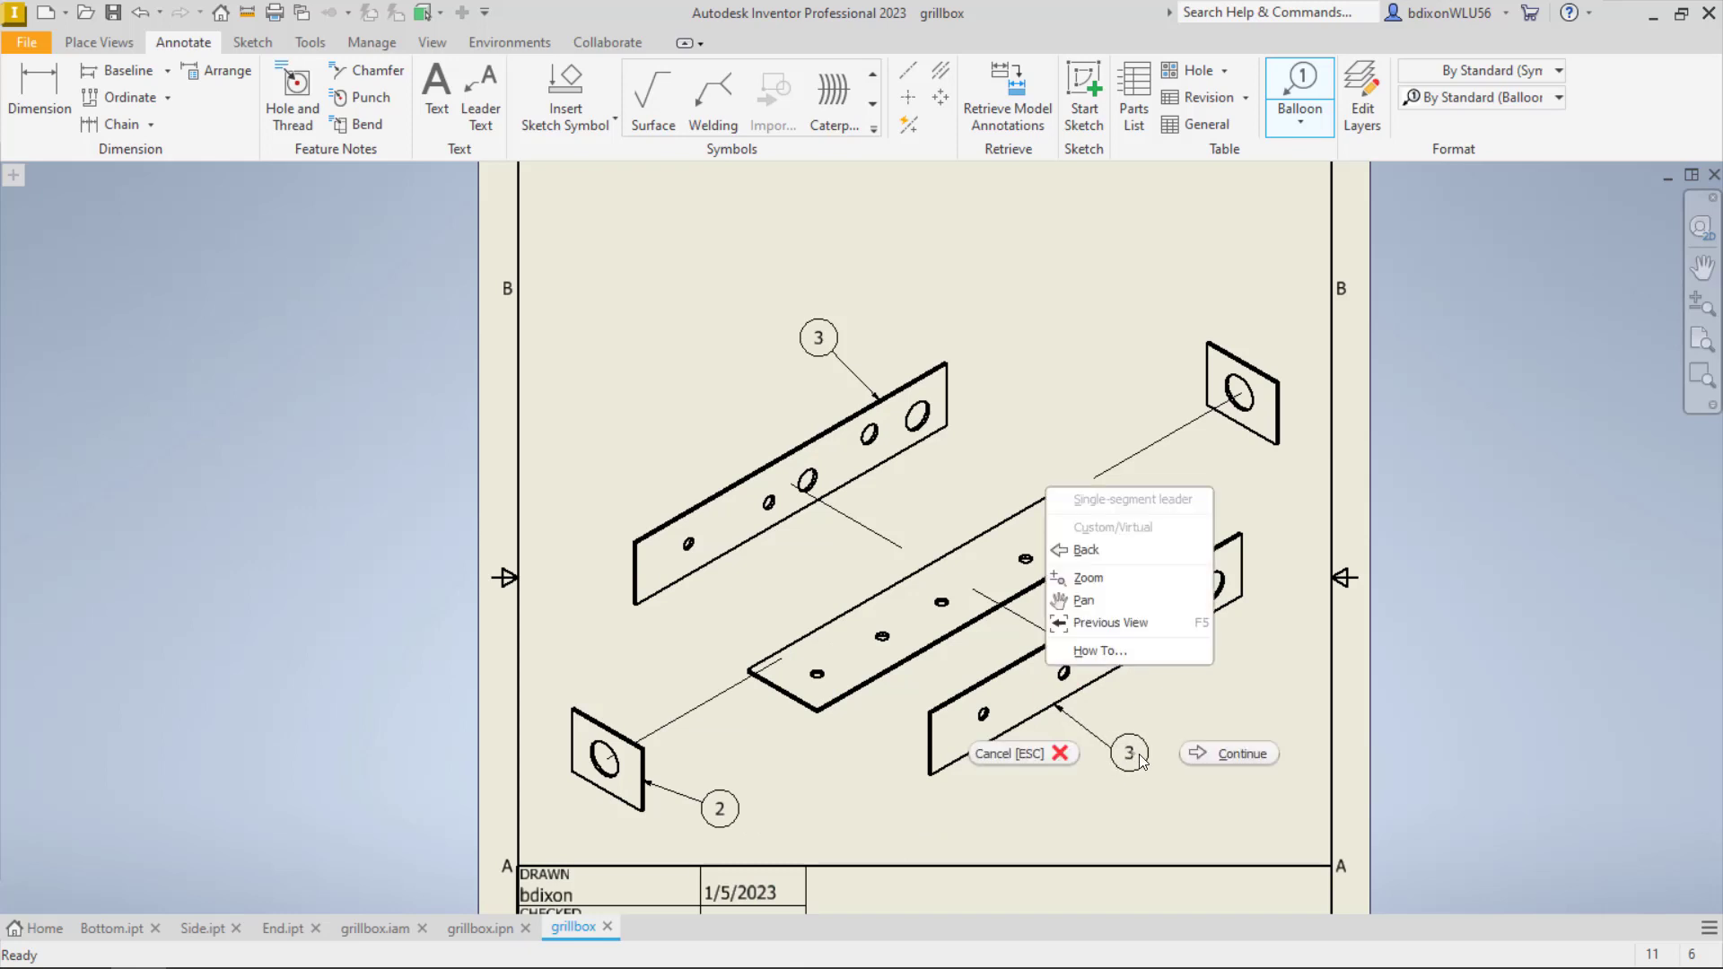
click(1239, 754)
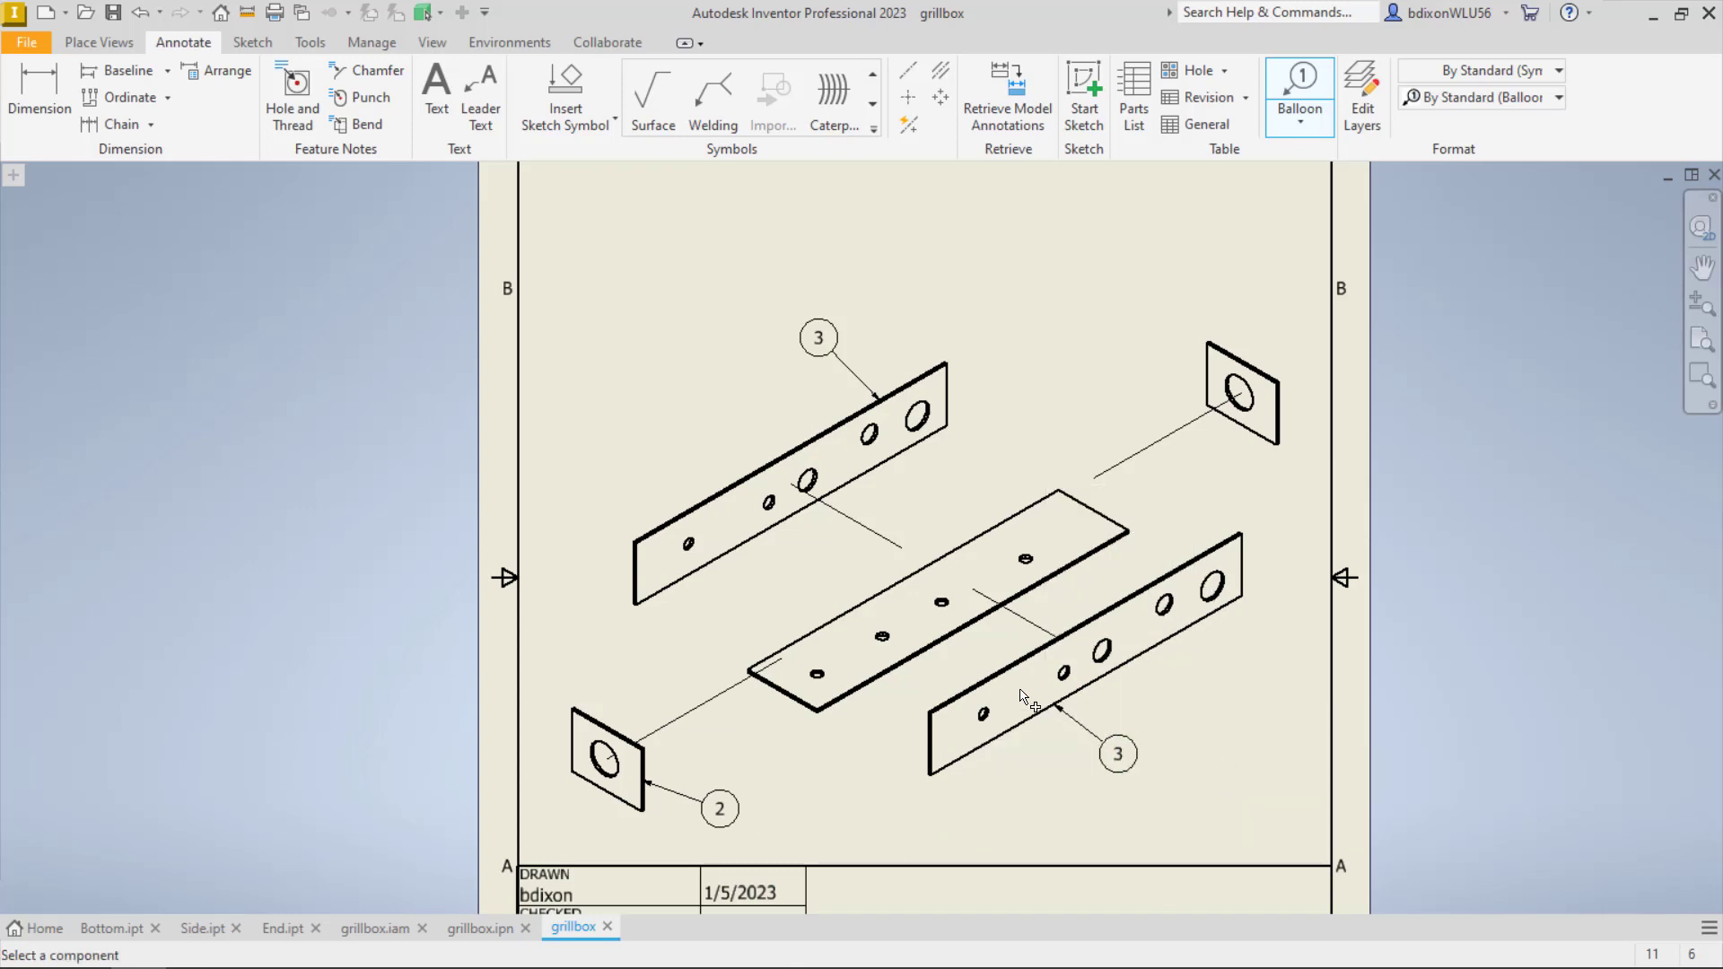
Add a balloon to the rear edge of the bottom plate, placing it above the plate
click(1046, 513)
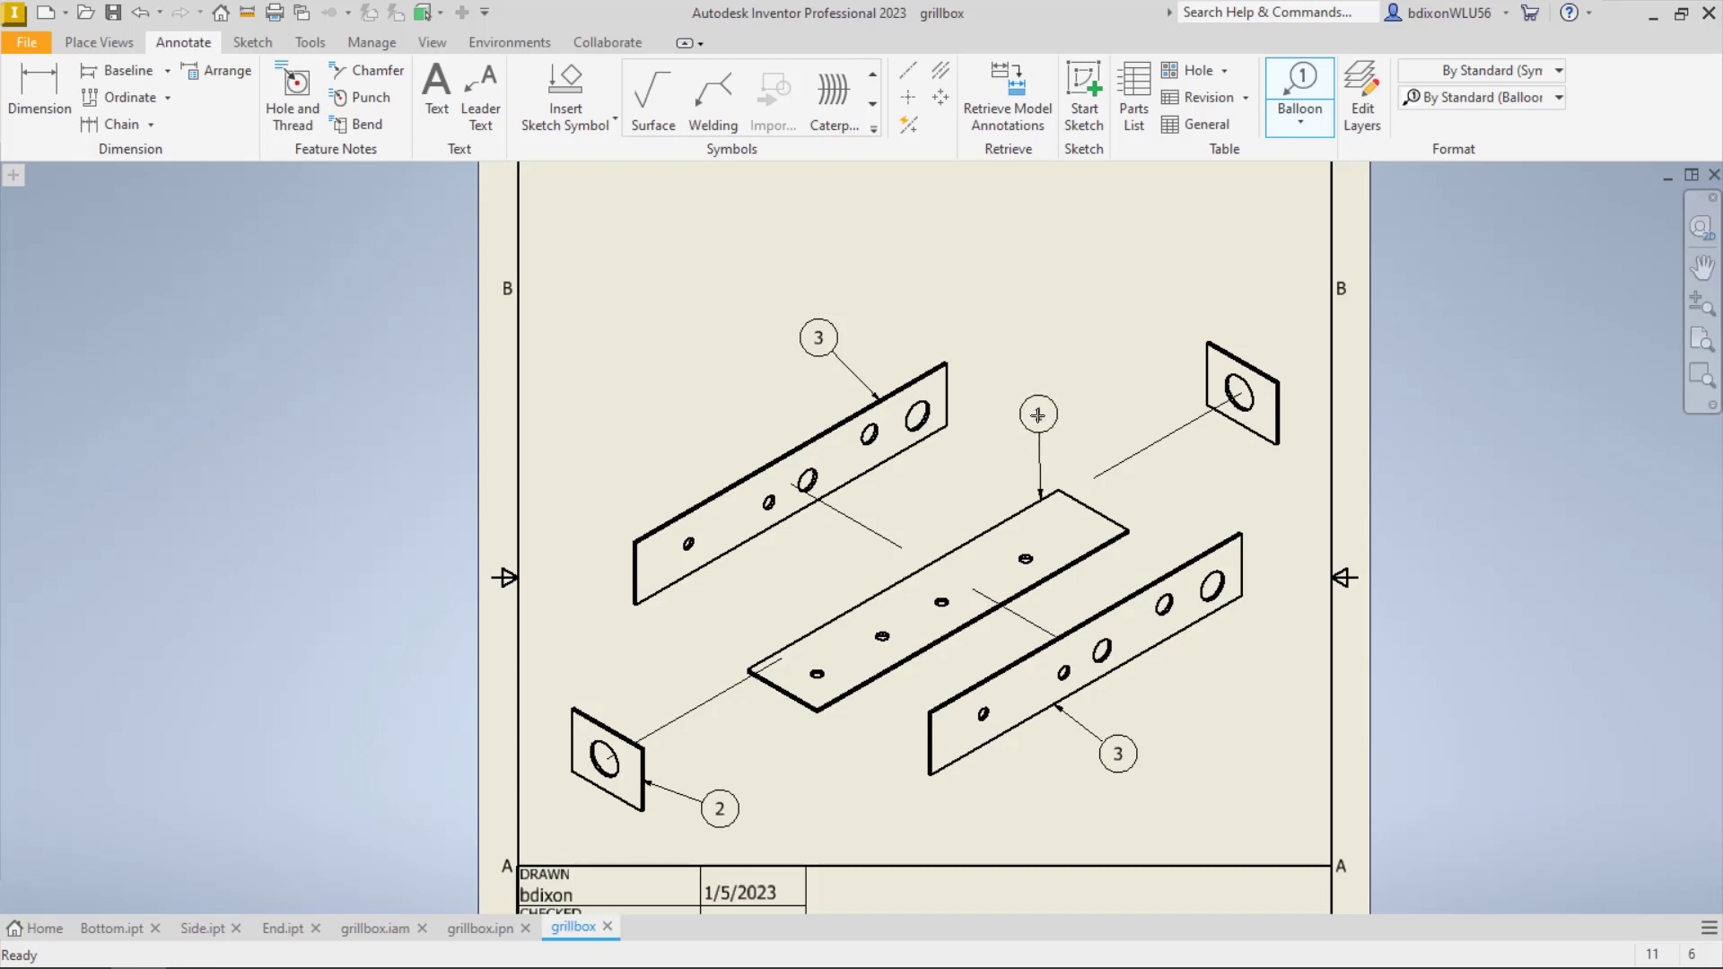
click(1038, 415)
right_click(1038, 415)
click(1142, 420)
Add a balloon to the upper edge of the rear end plate, placing it above the plate, and end the balloon command
click(1226, 353)
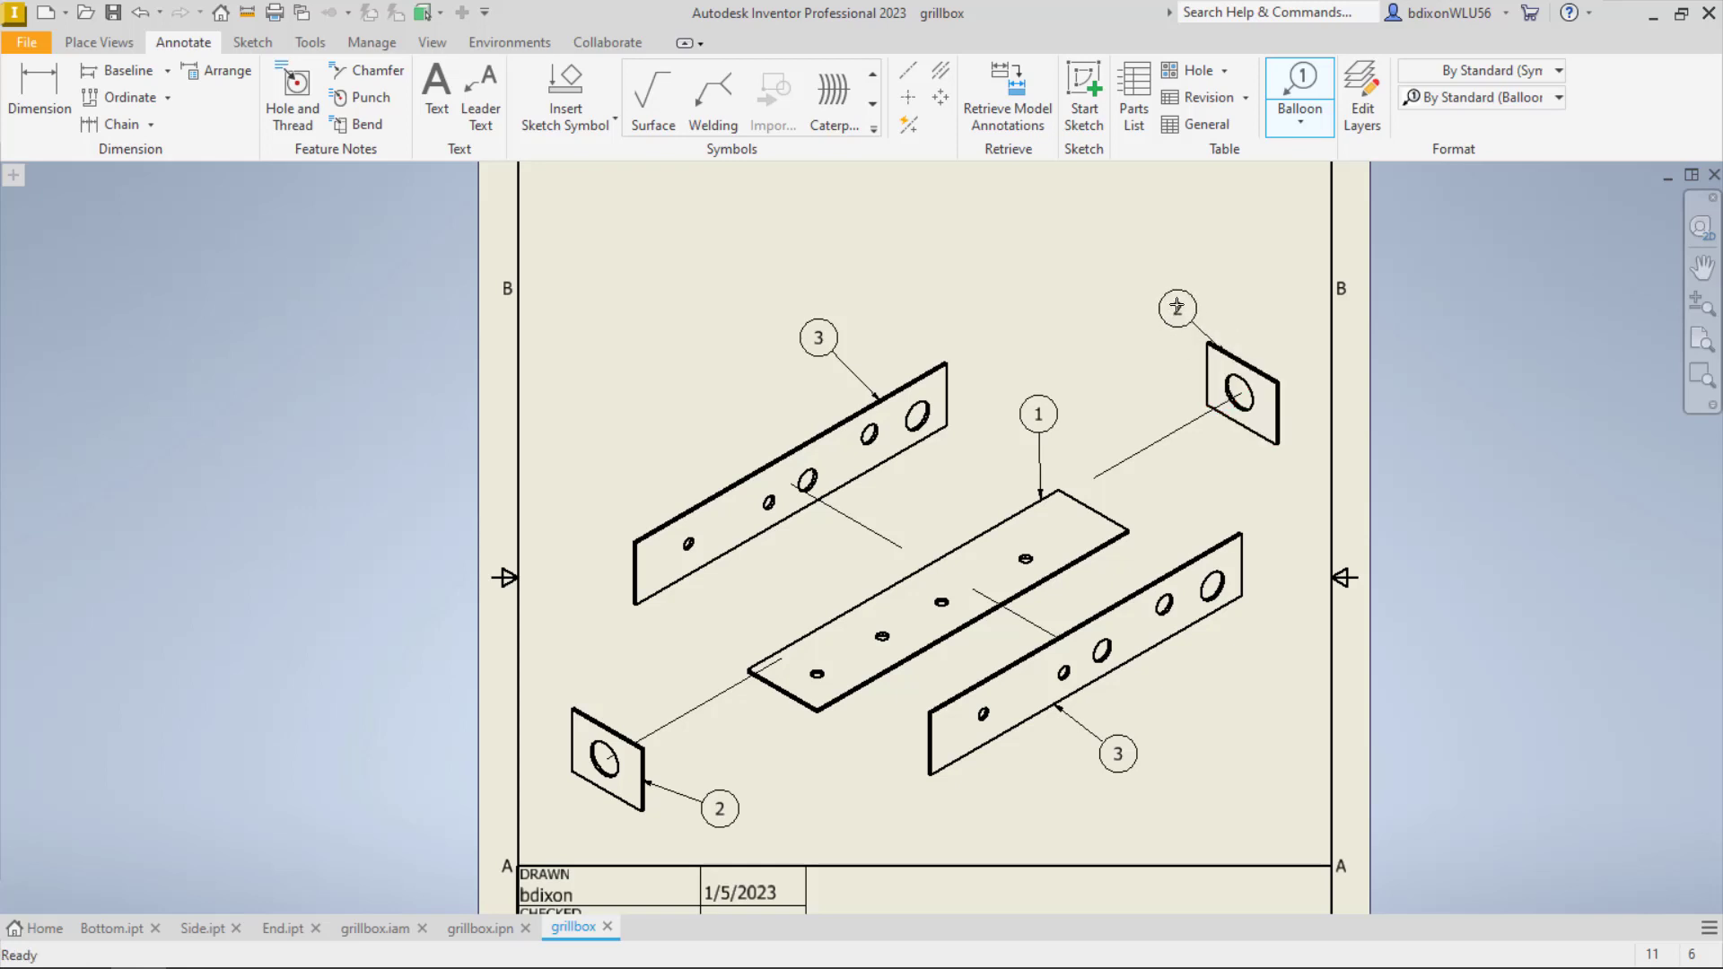
click(1218, 285)
right_click(1221, 288)
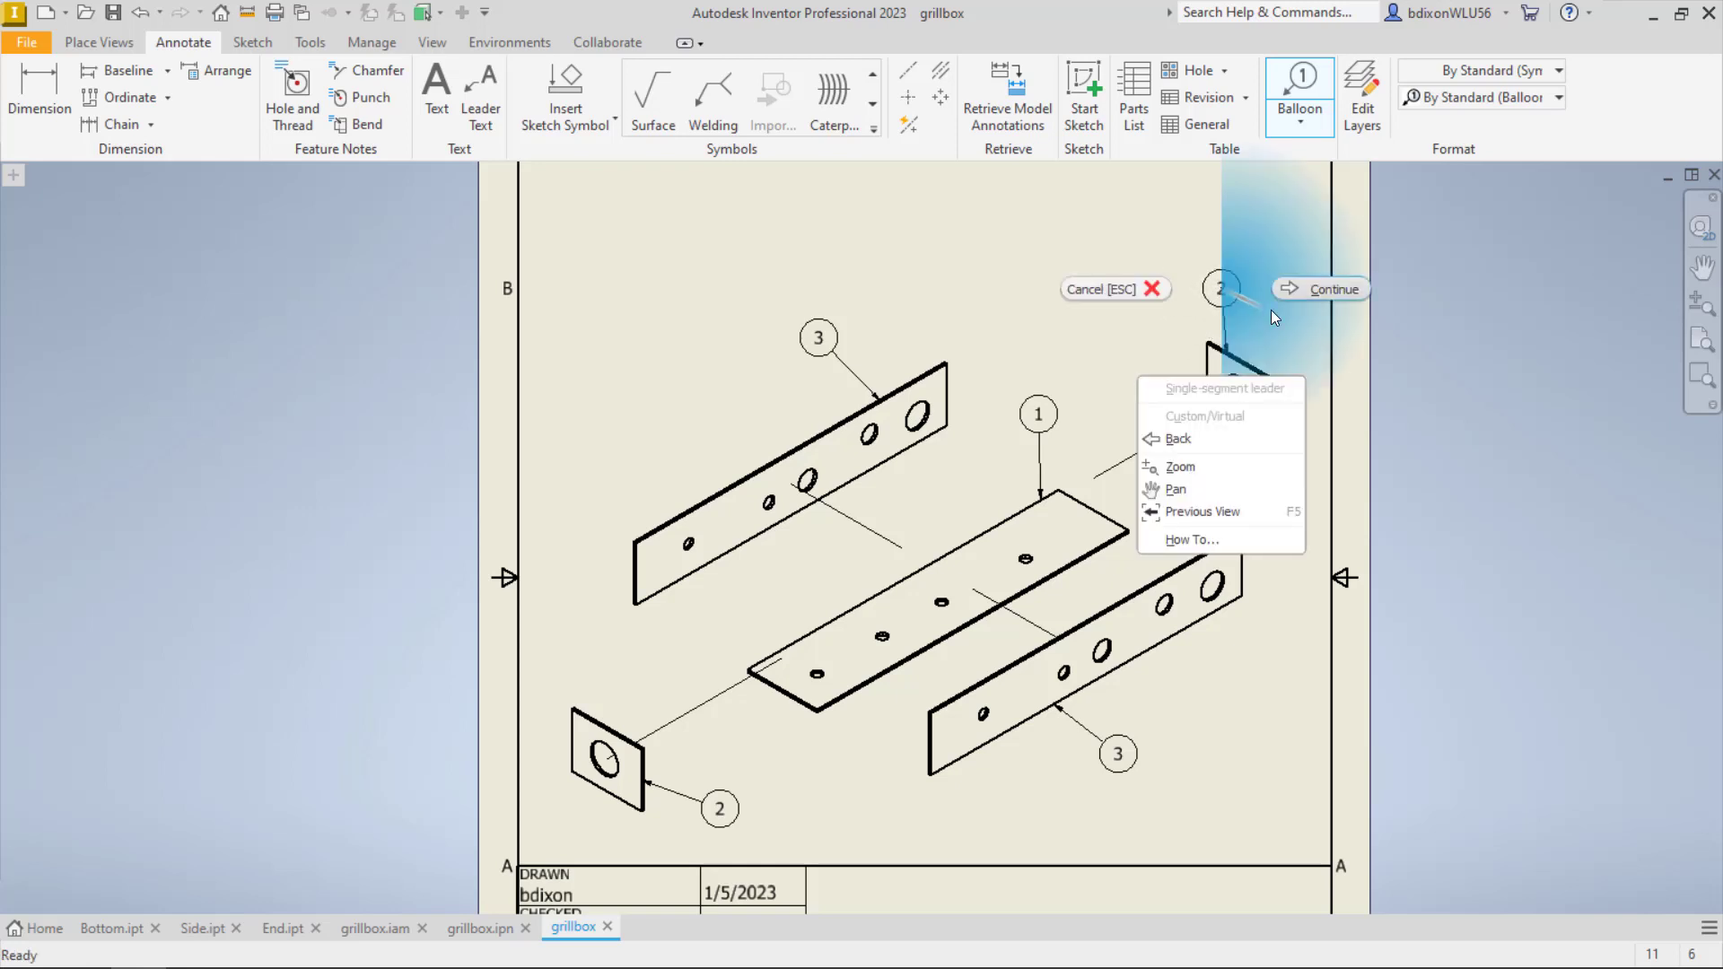
click(1317, 289)
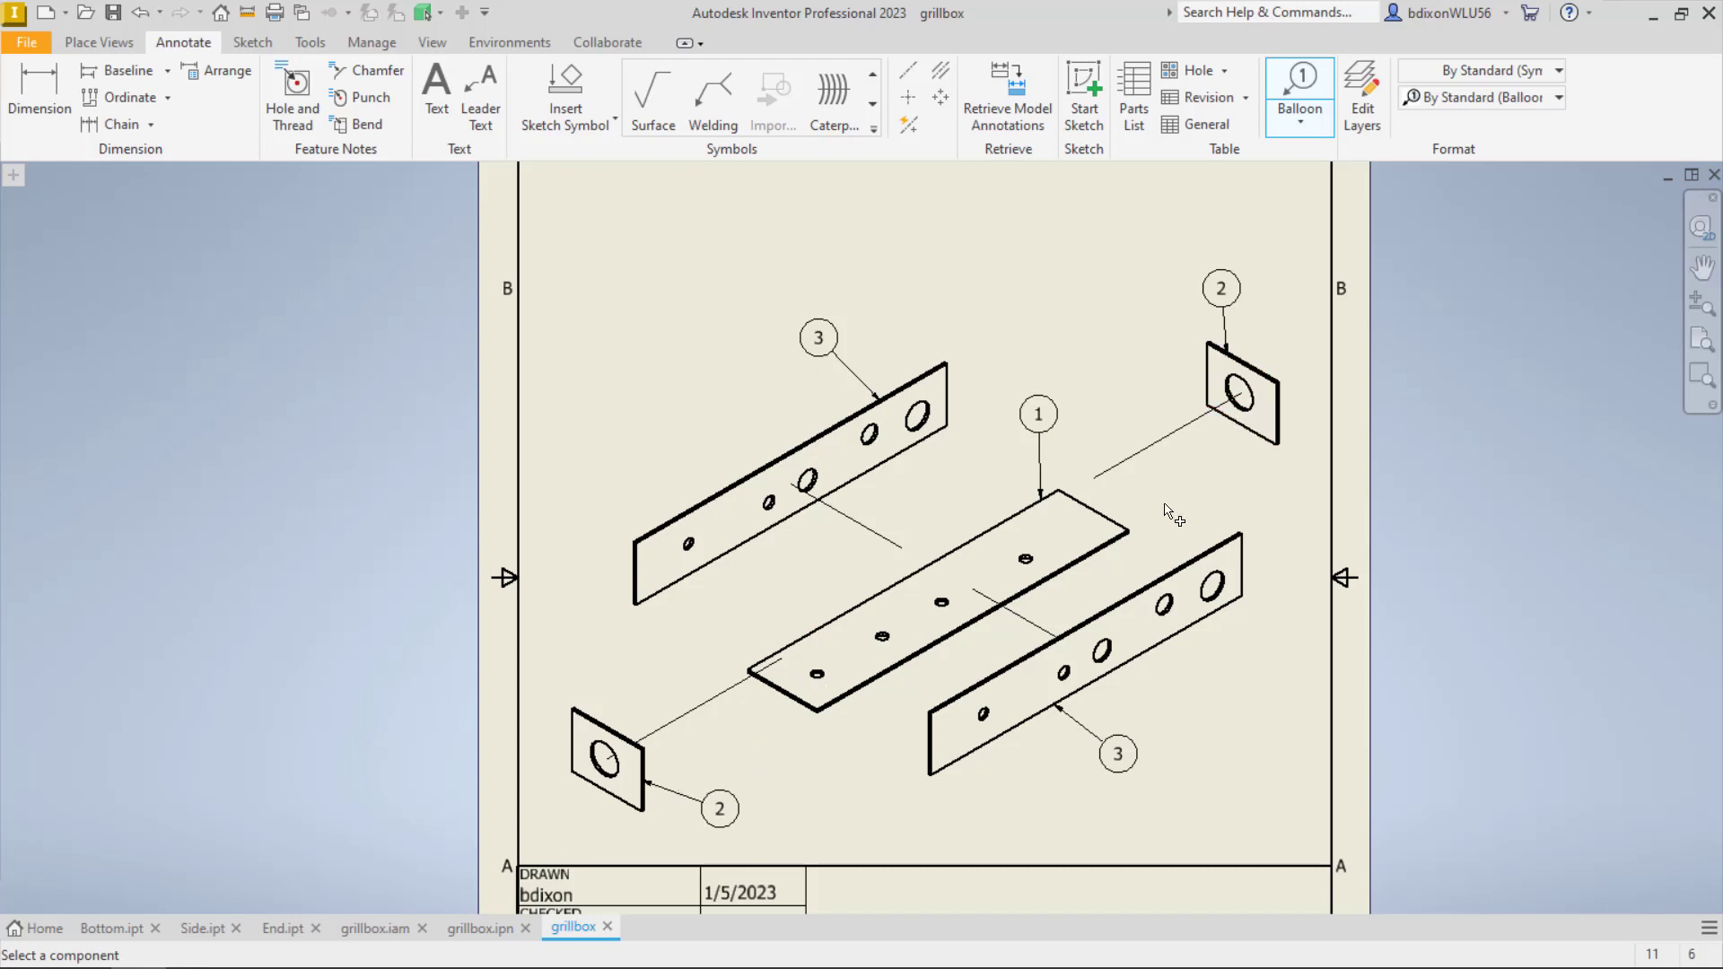
scroll(1165, 509, down, 5)
scroll(1352, 413, up, 3)
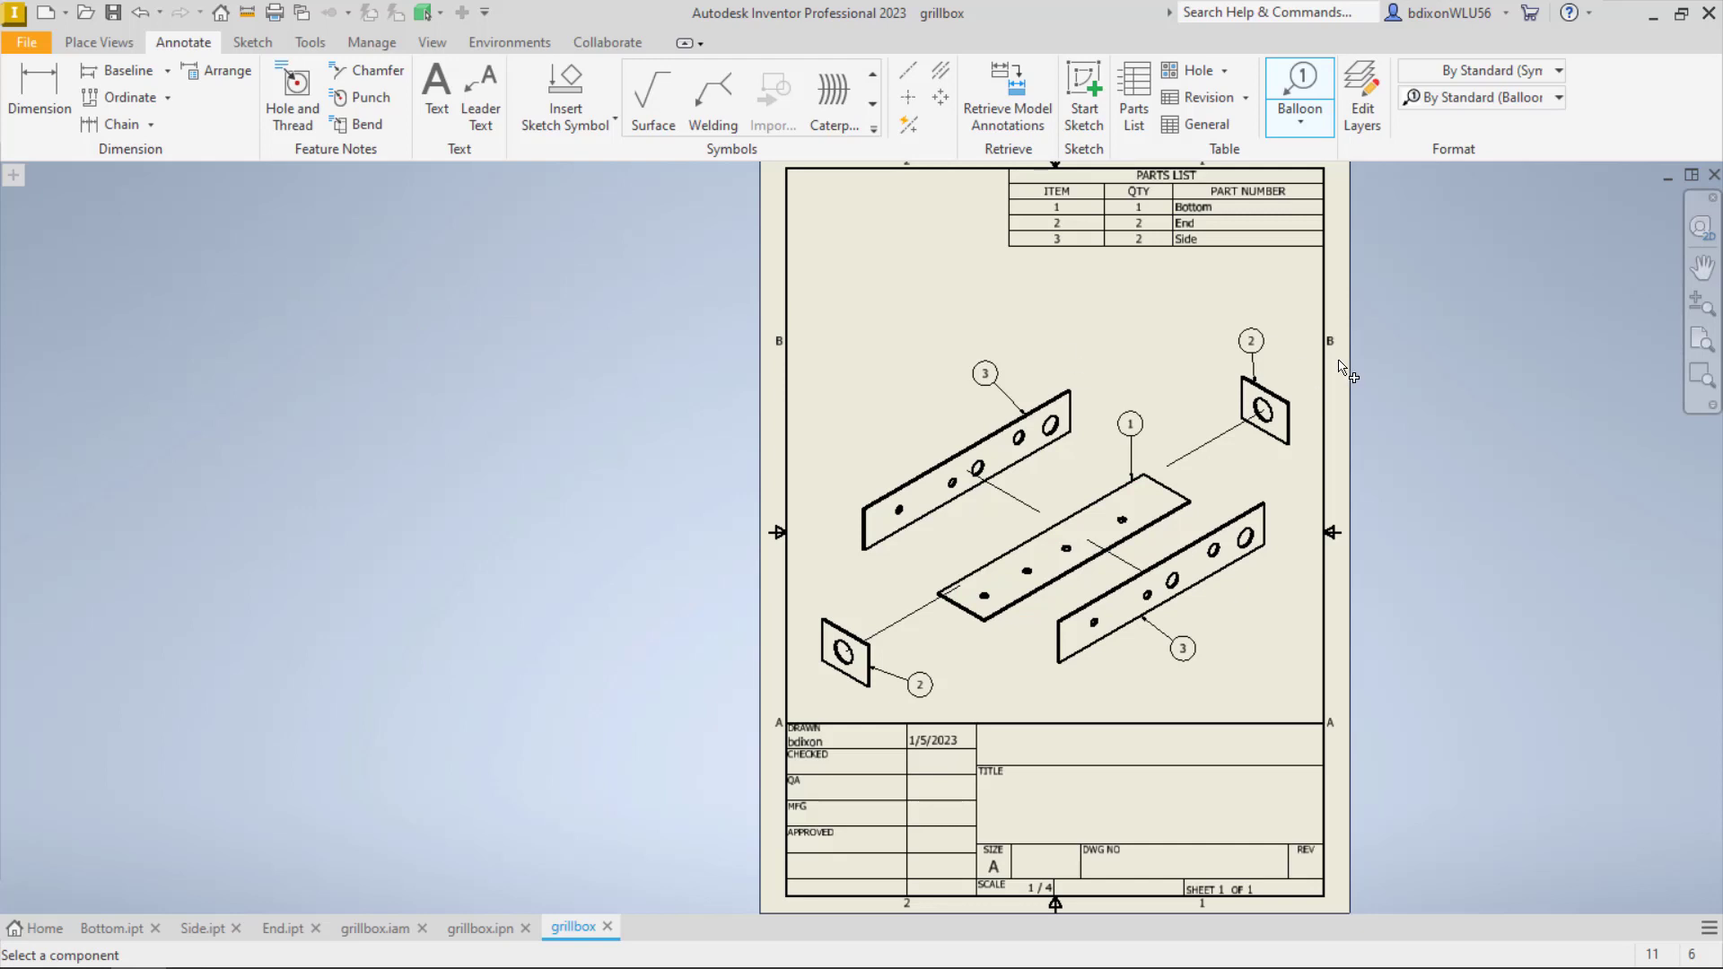
scroll(1340, 368, down, 4)
middle_drag(1345, 385, 1020, 400)
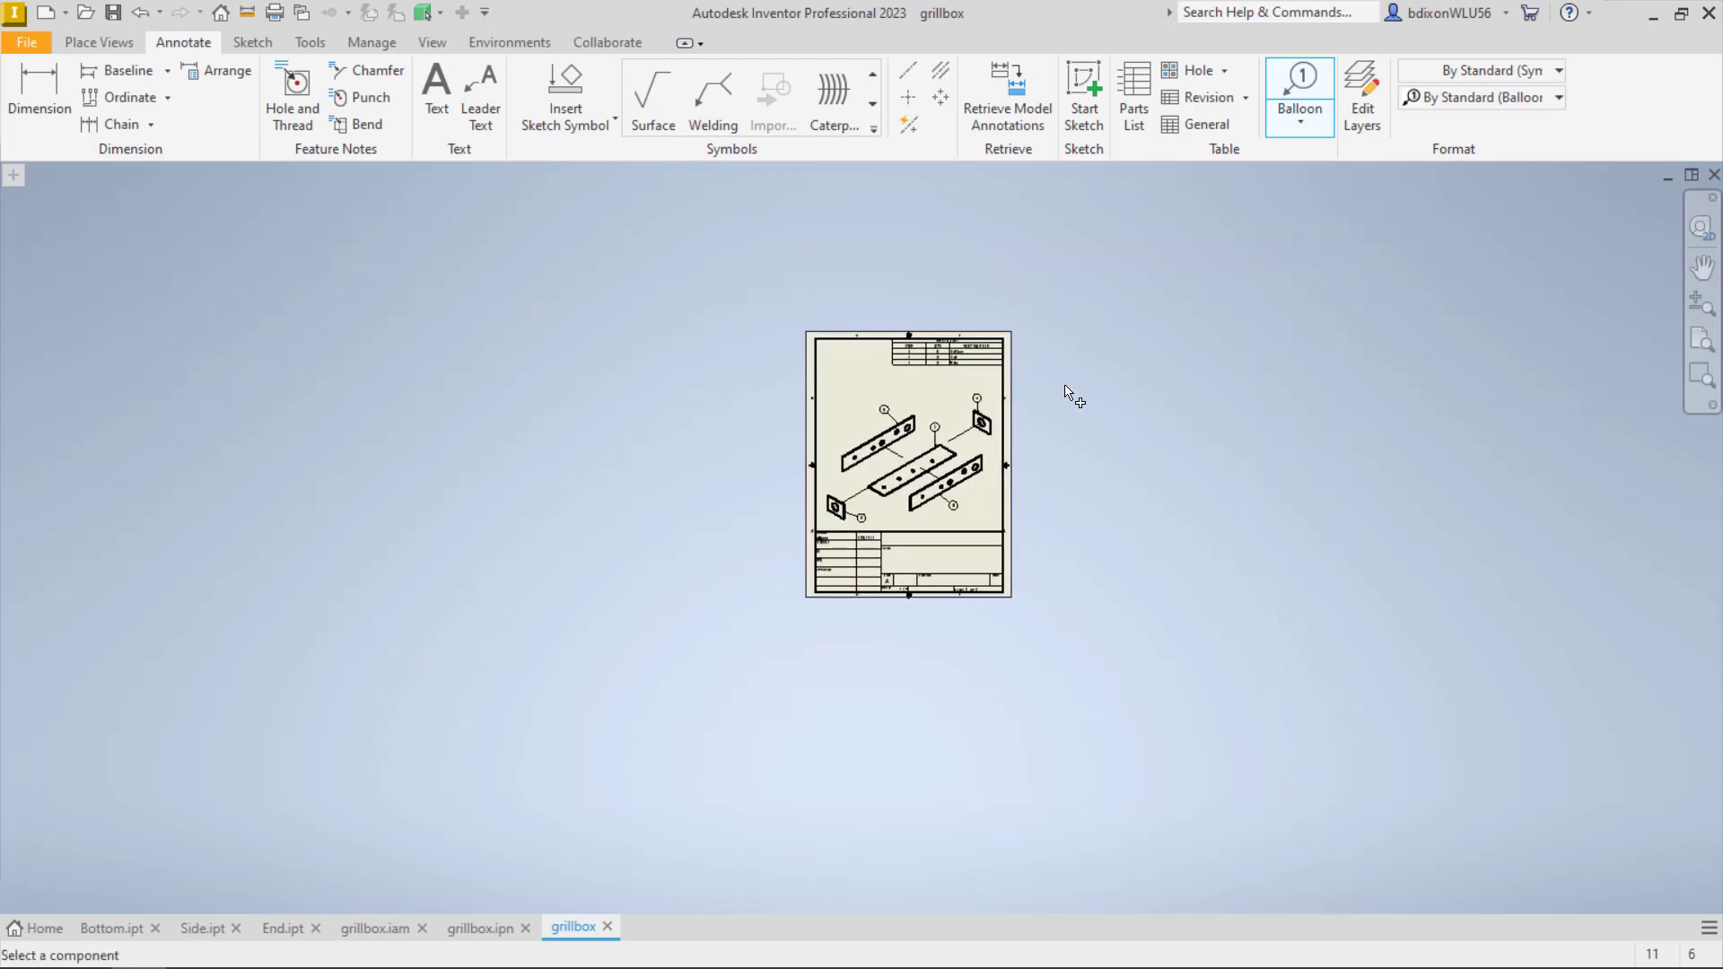
key(Escape)
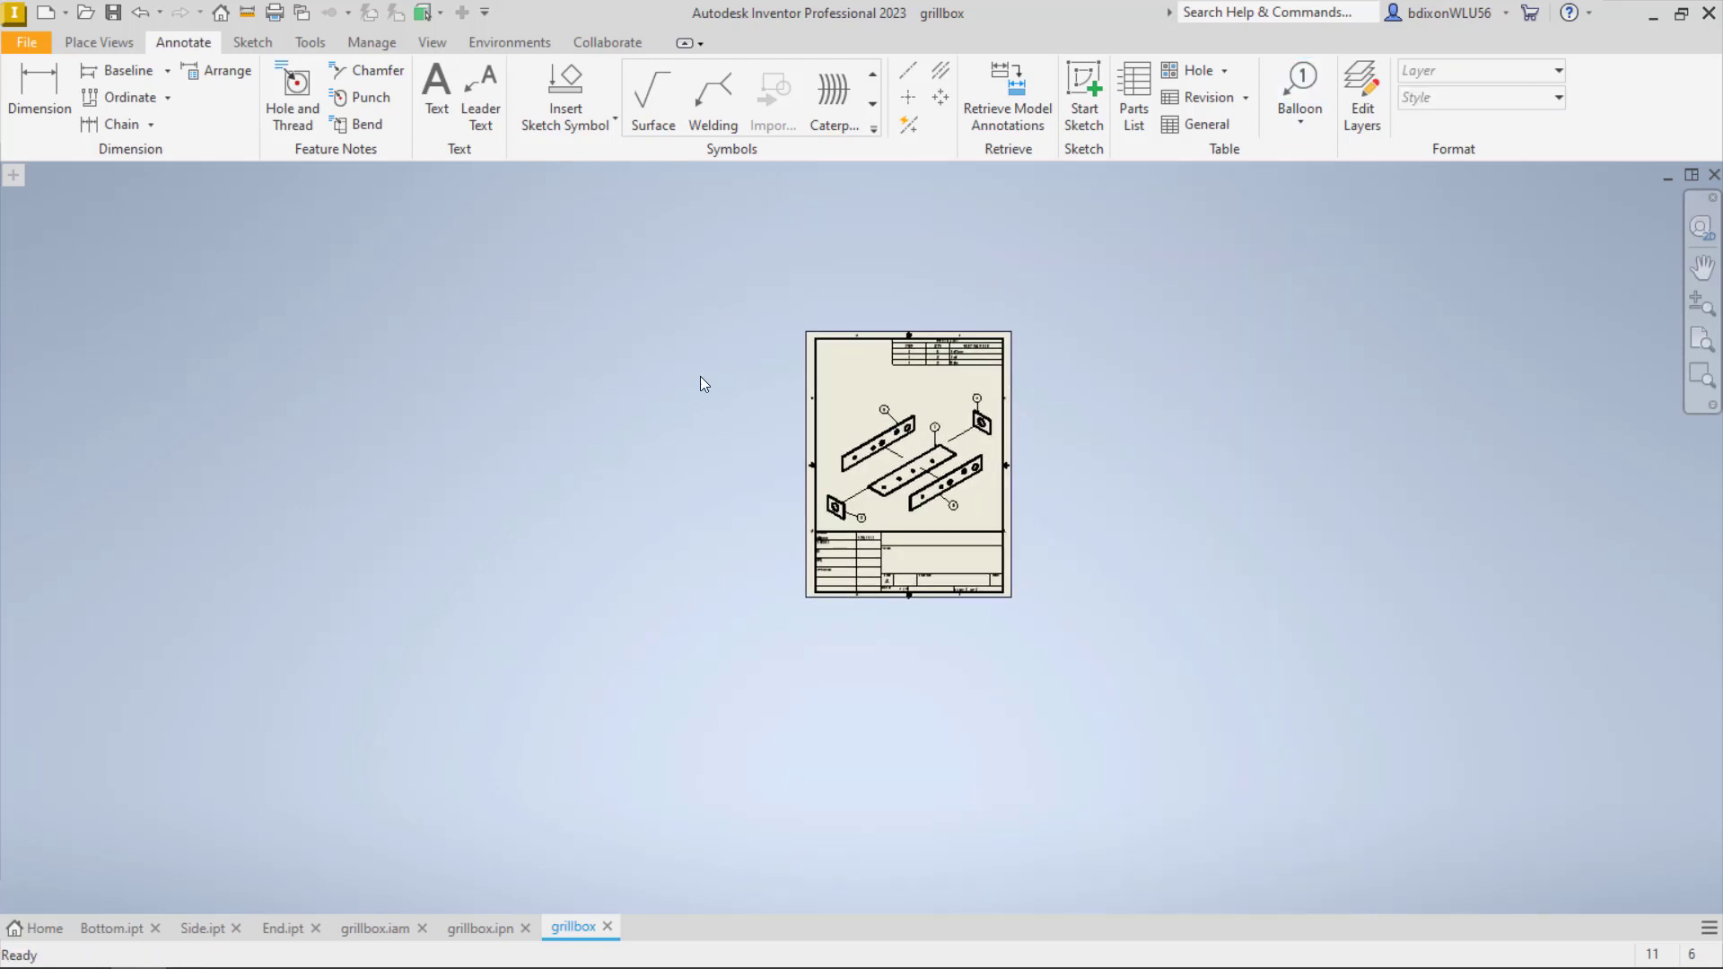
Replace the author in the drawing's iProperties with the drafter's full name and apply it to the title block
scroll(924, 525, up, 3)
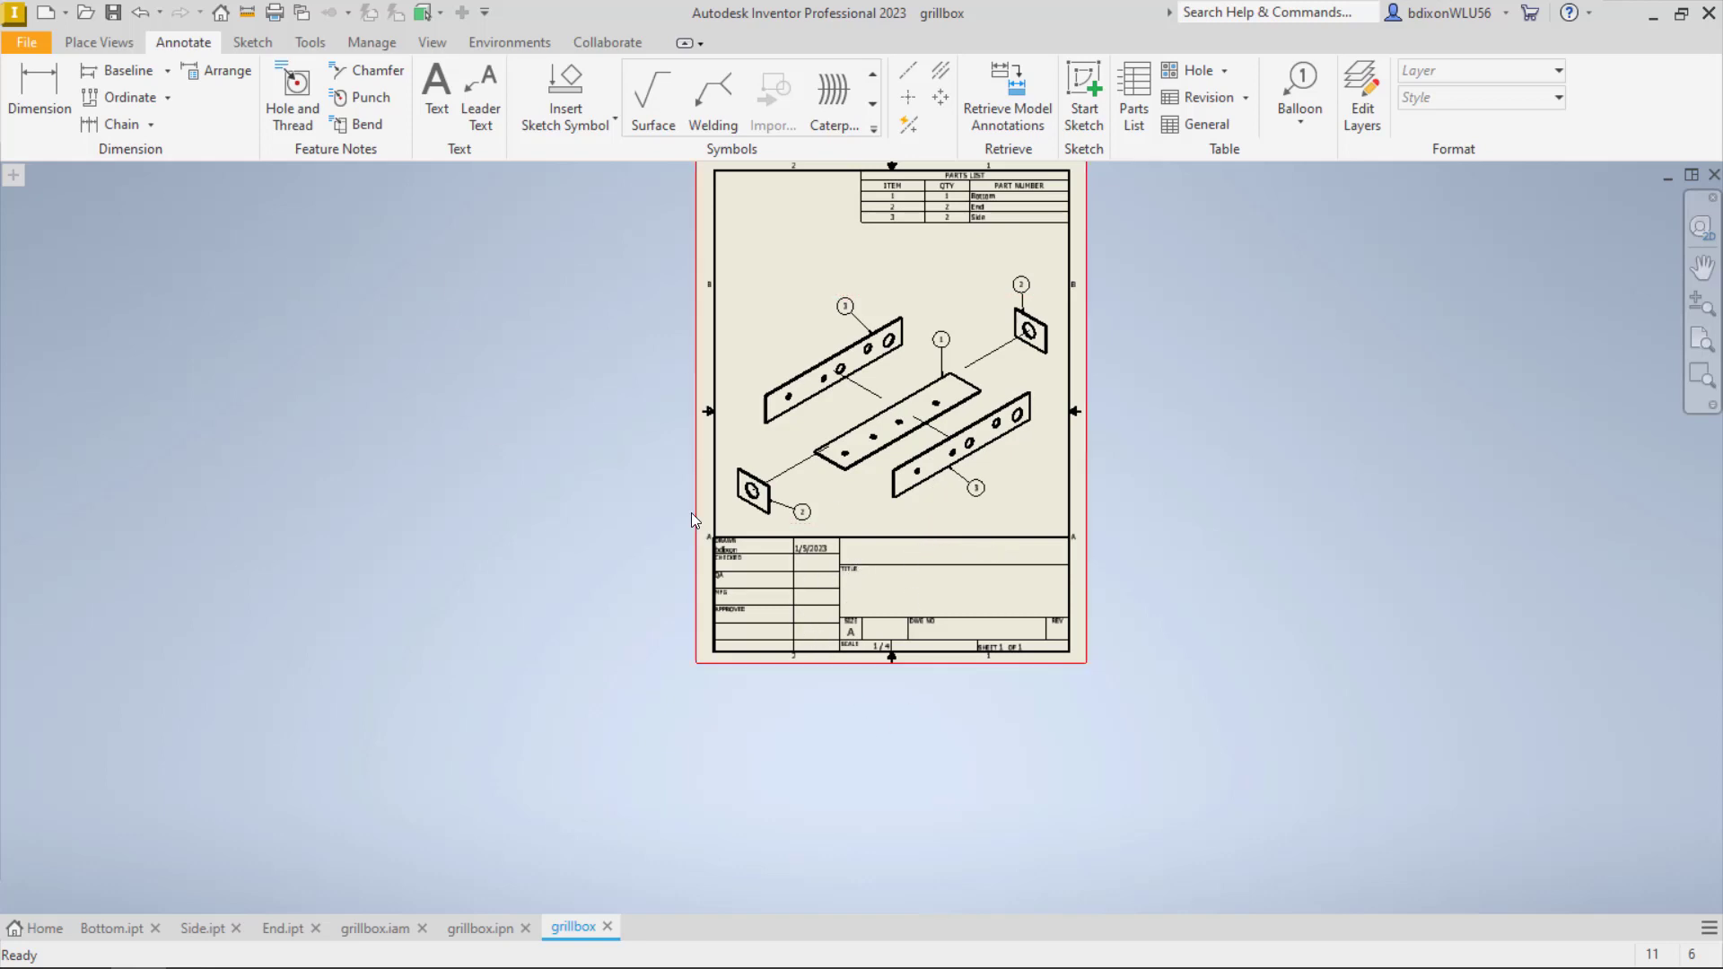
scroll(692, 521, up, 3)
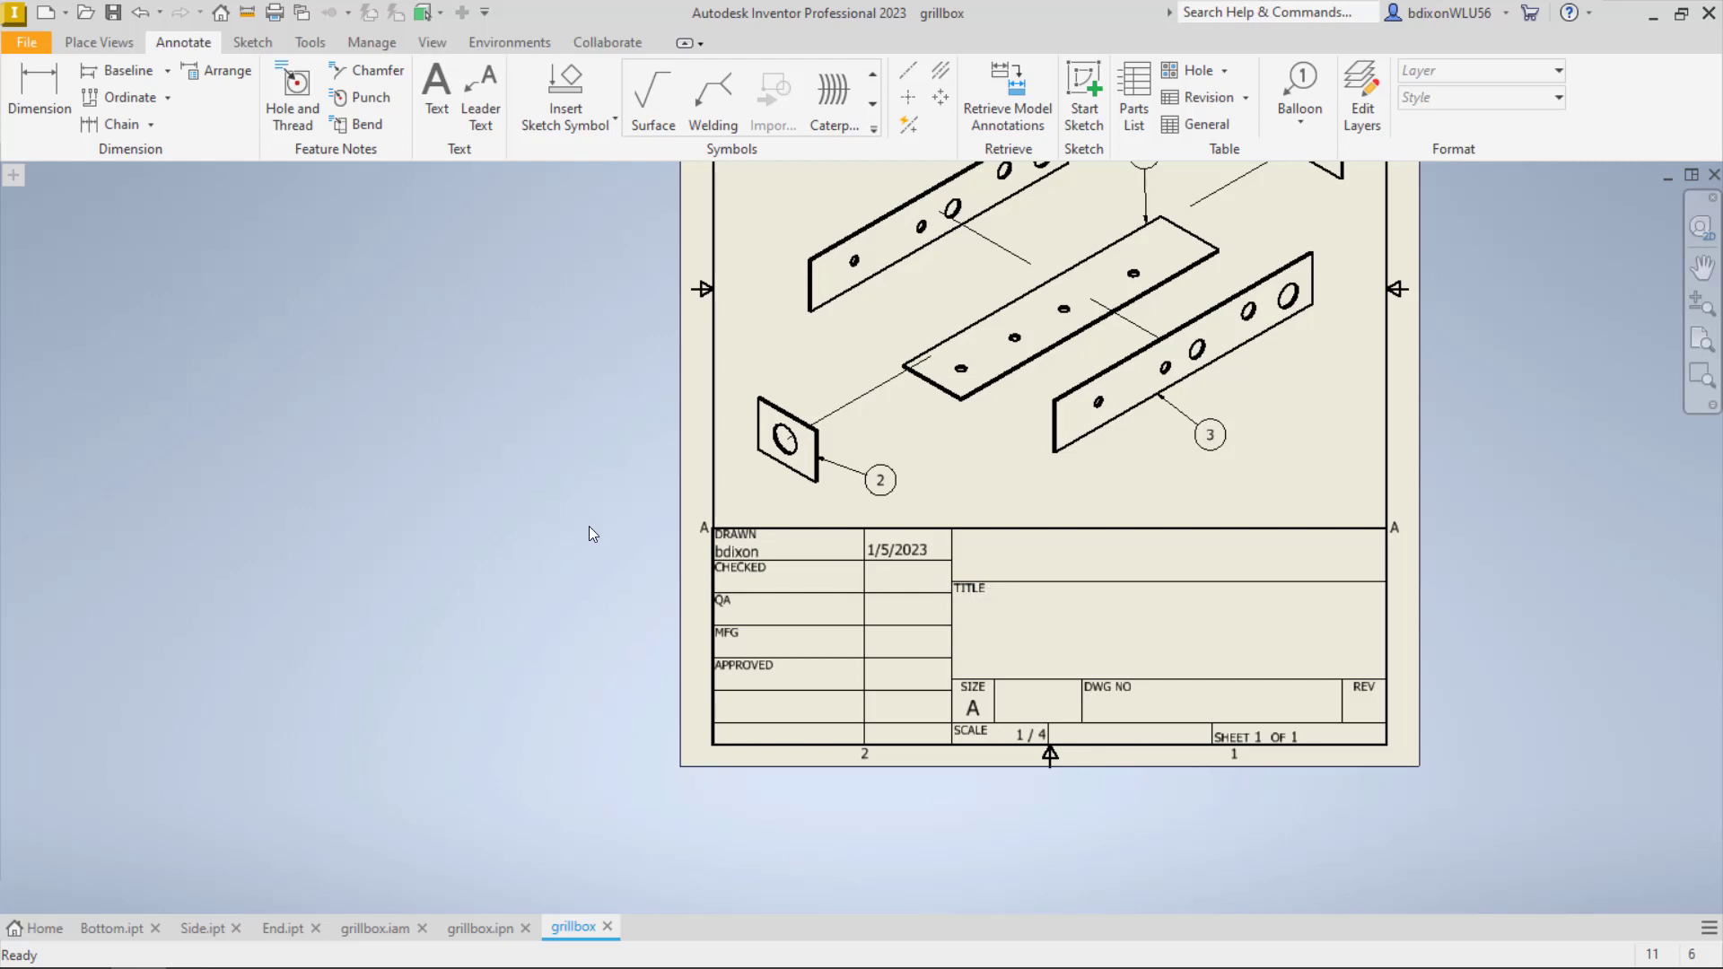
click(27, 43)
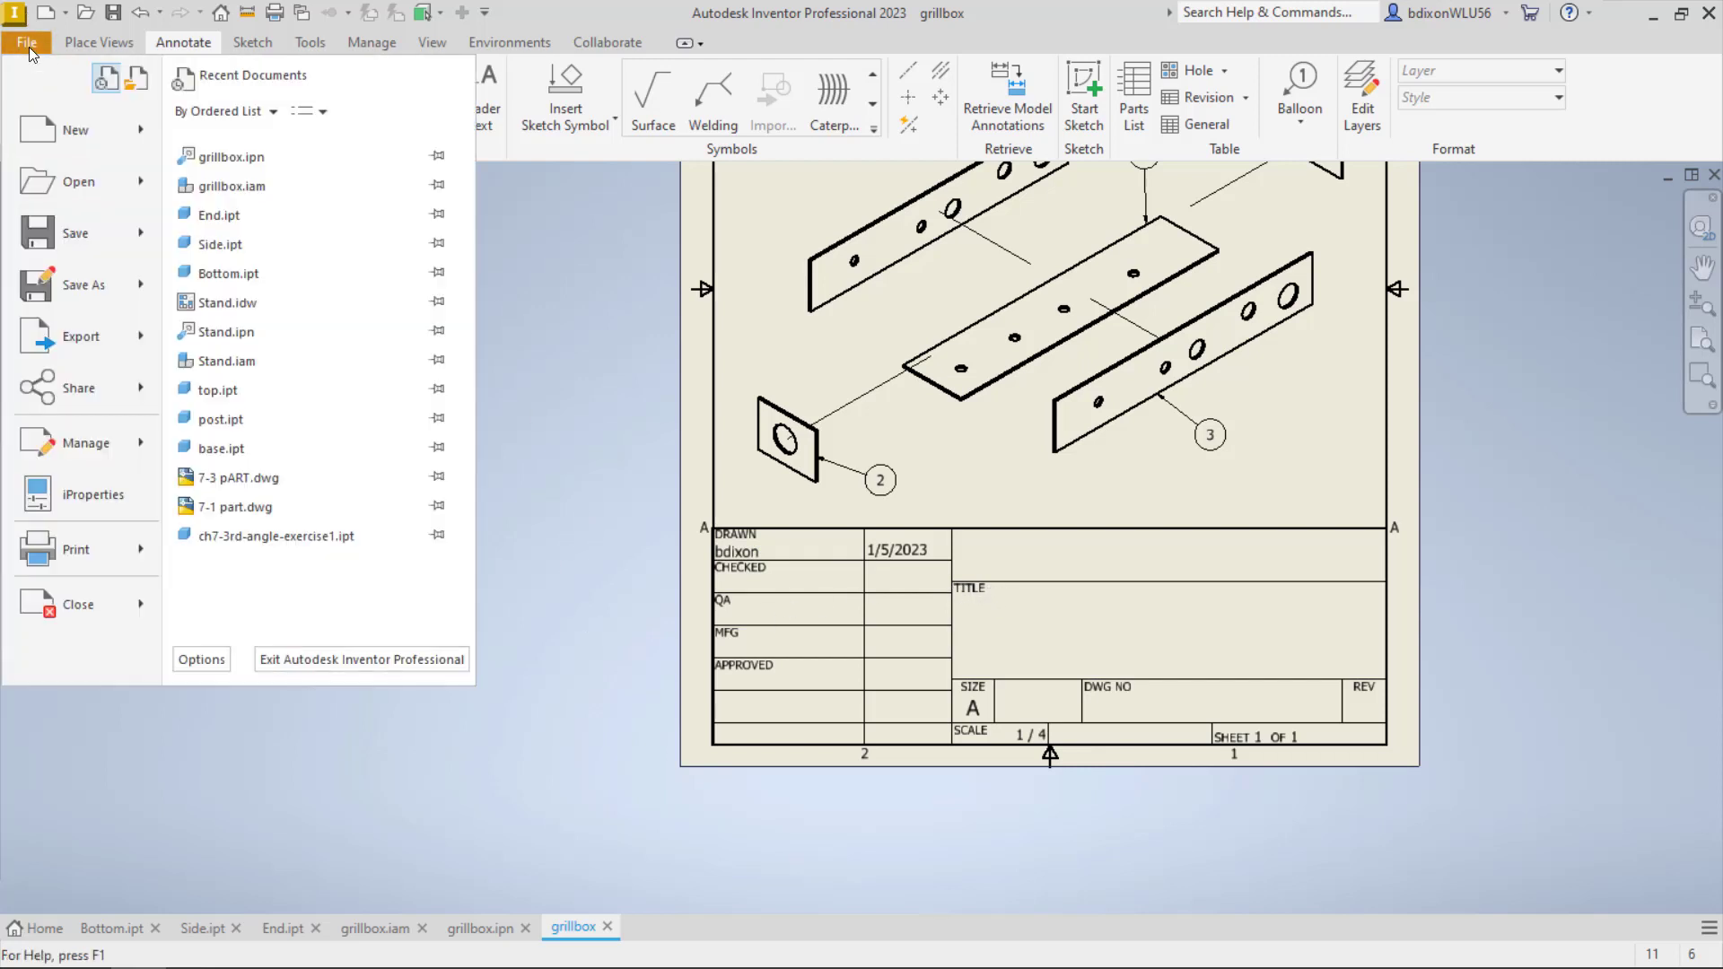
click(99, 493)
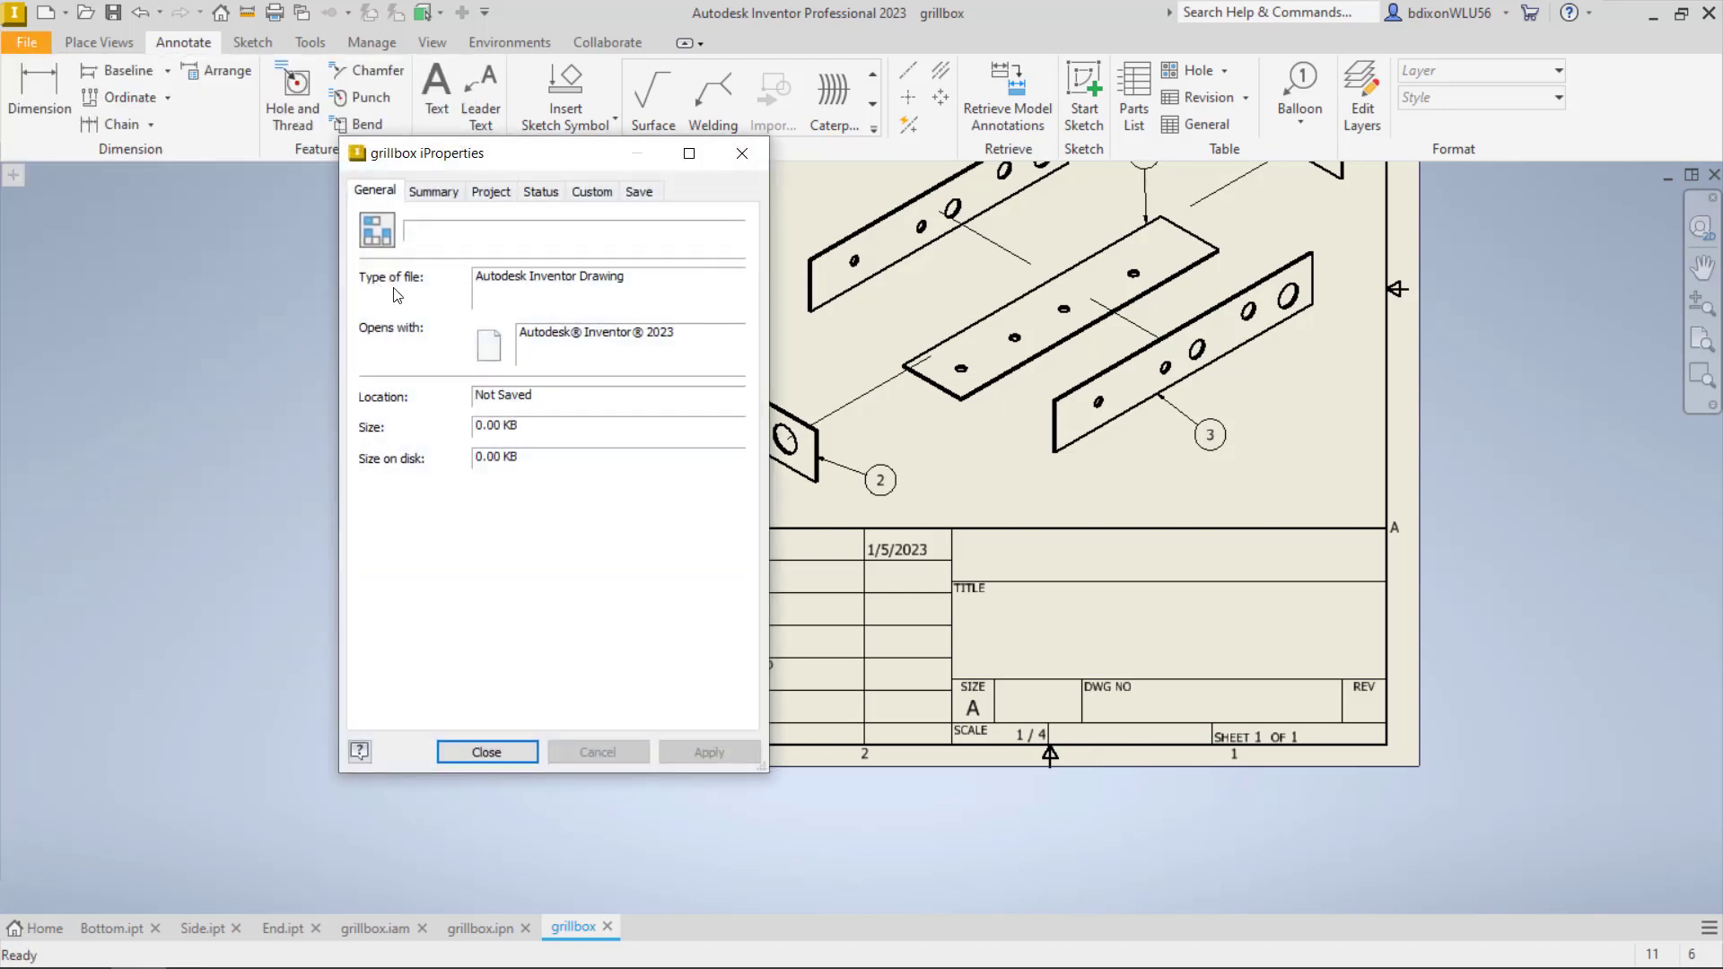
click(439, 204)
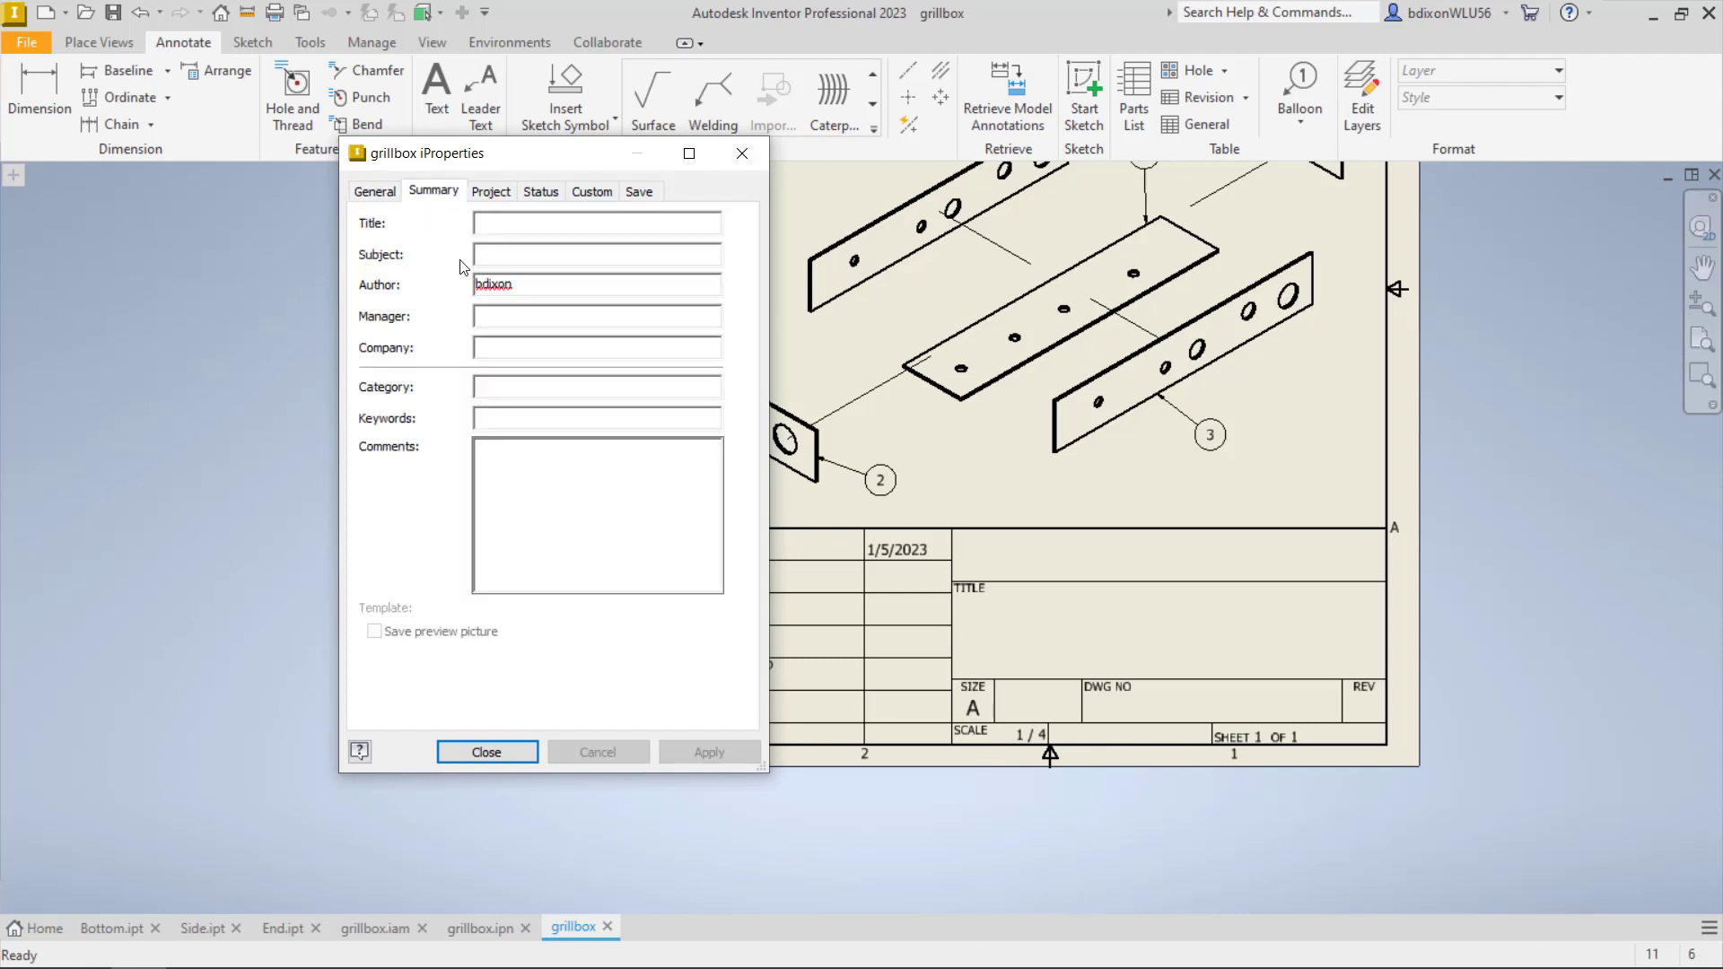
double_click(585, 283)
text(Brad D)
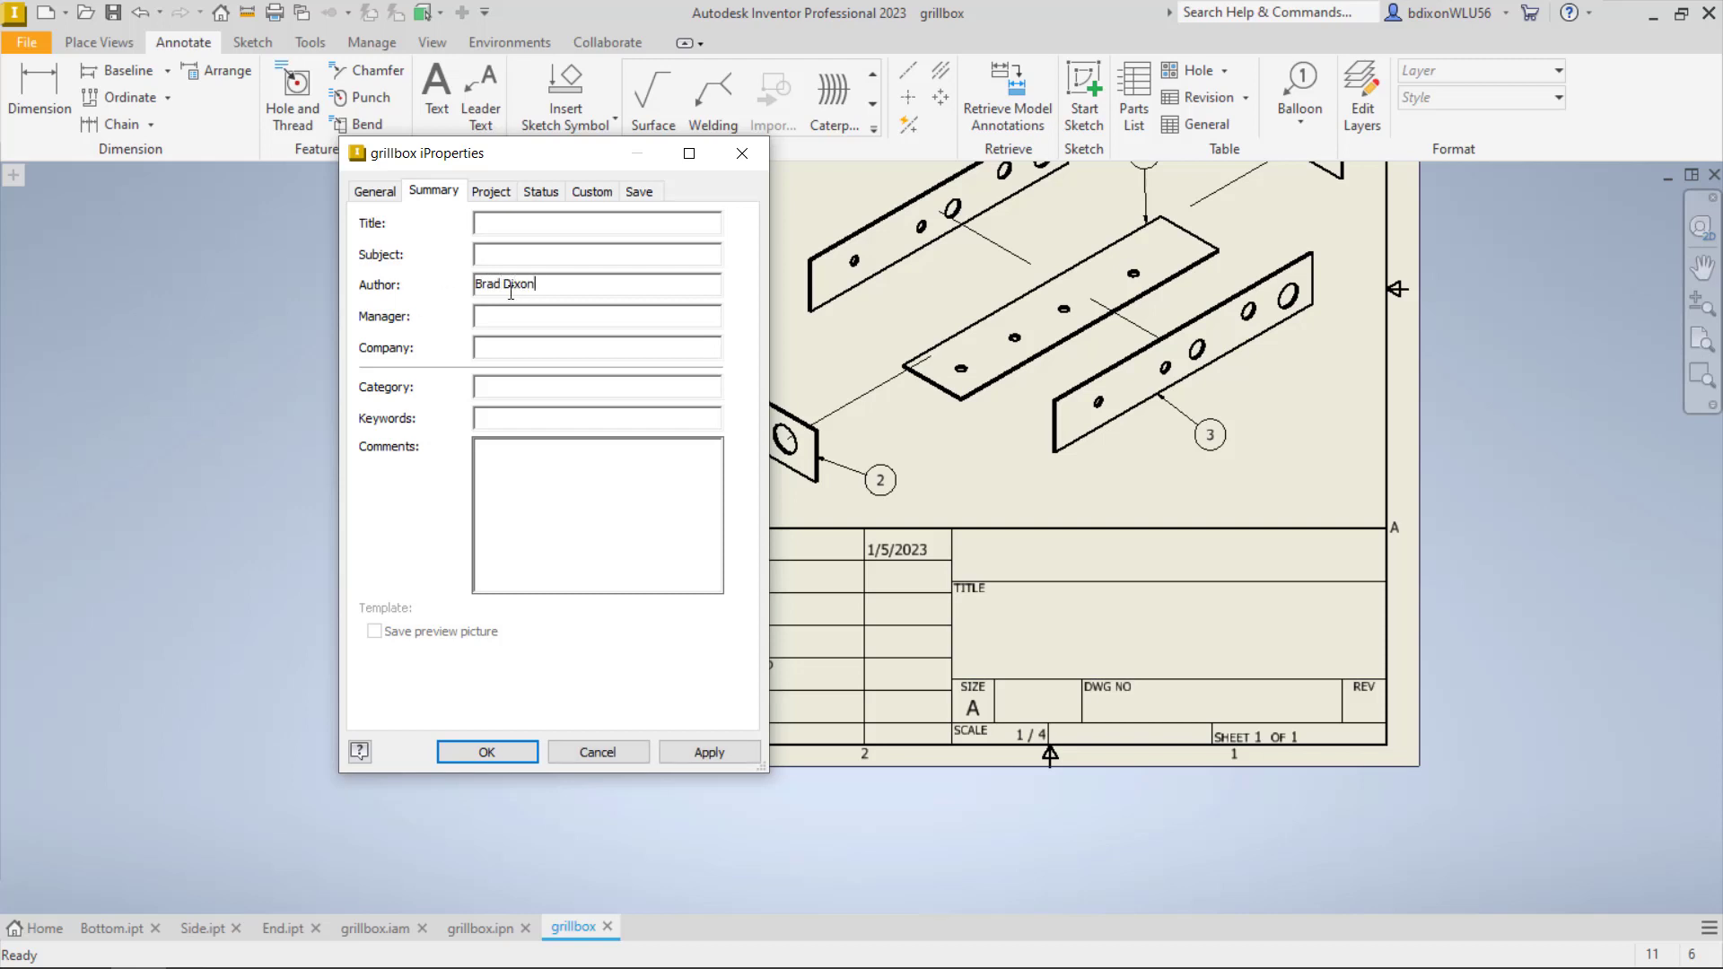
click(724, 752)
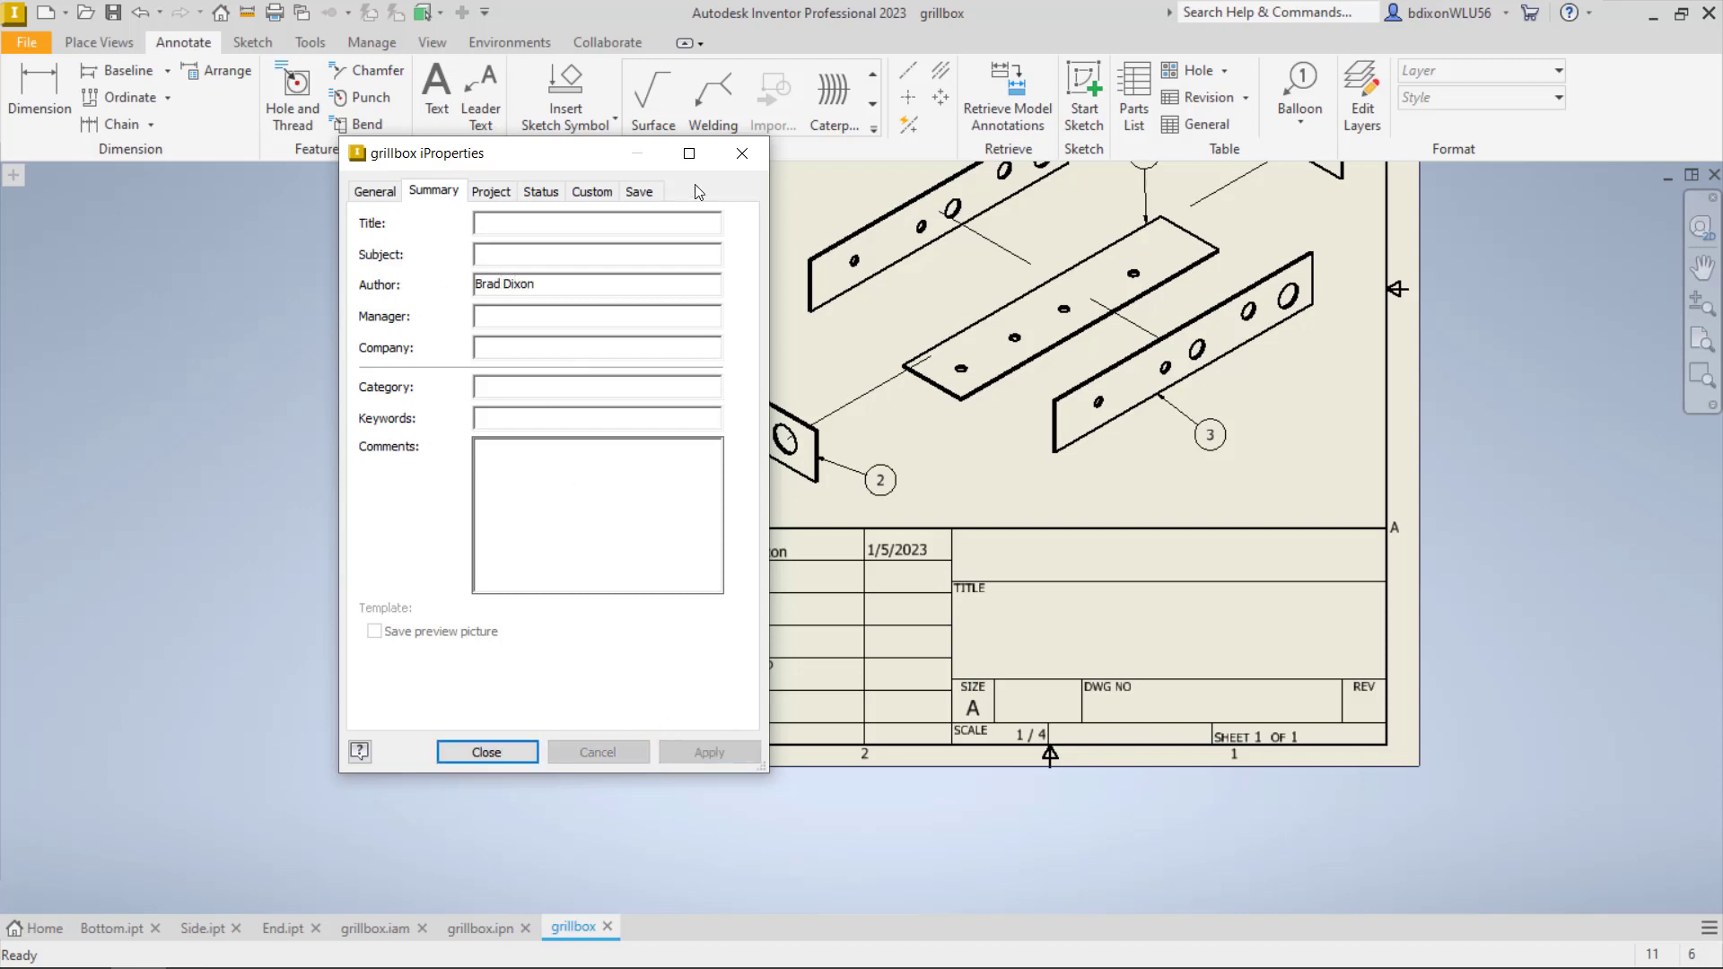
drag(597, 164, 439, 162)
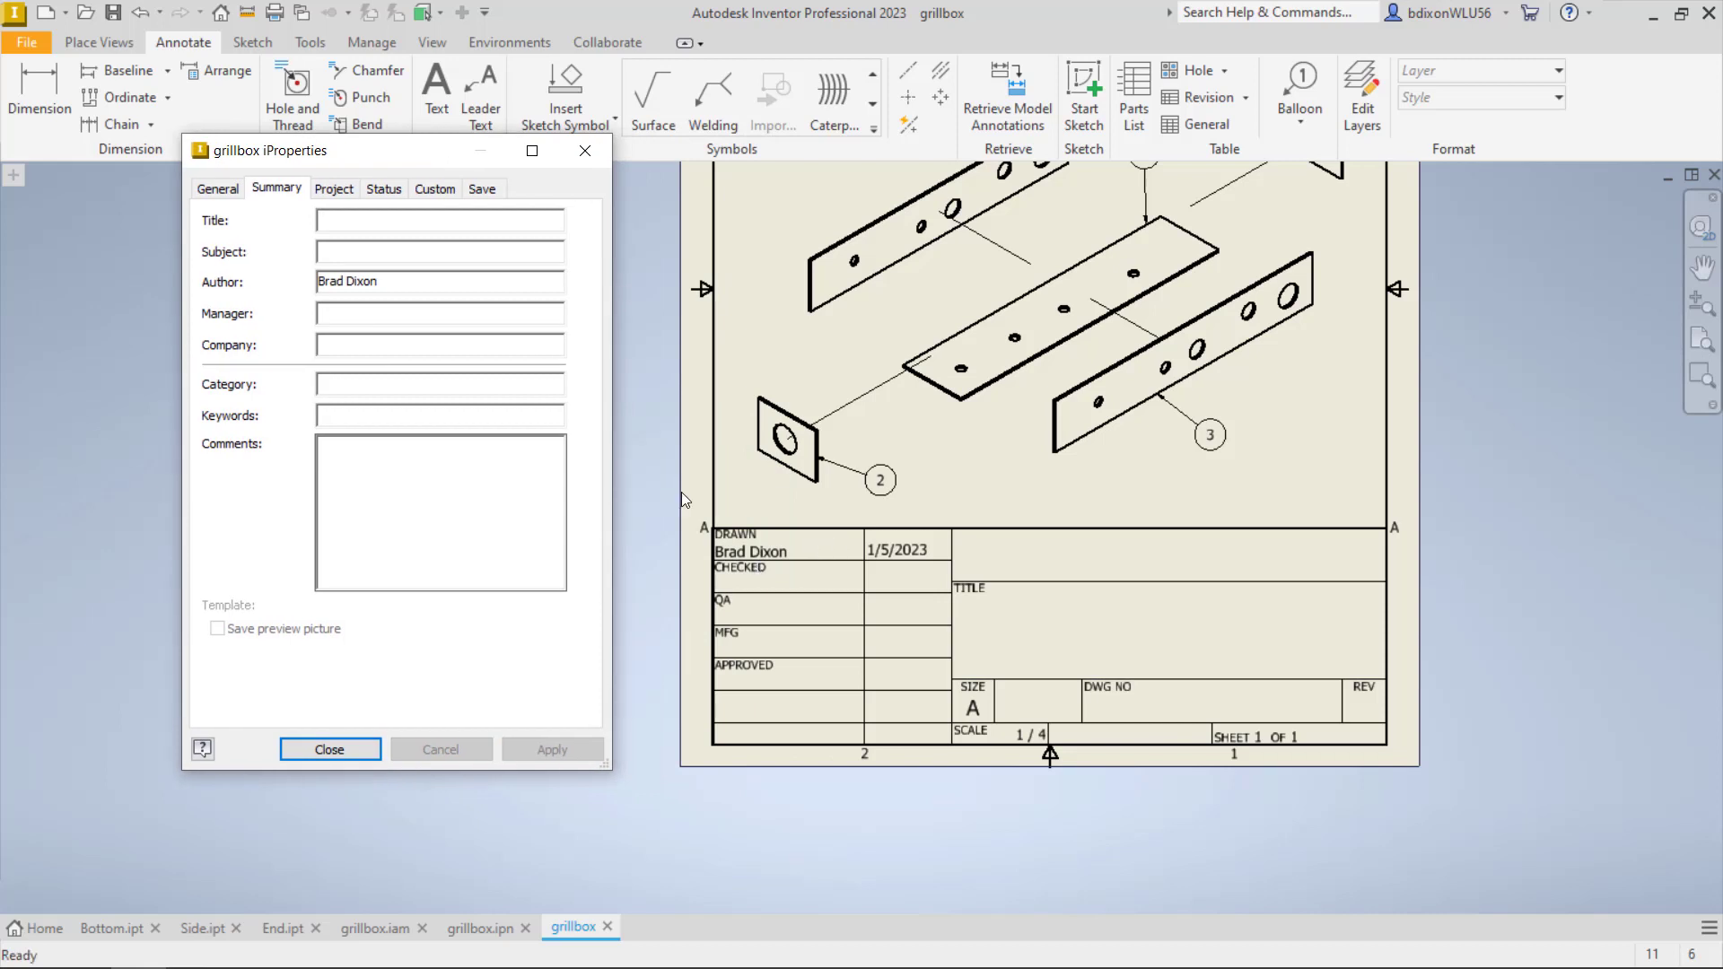
Enter Grill Box Assembly as the drawing's part number in the project properties and apply it
click(334, 189)
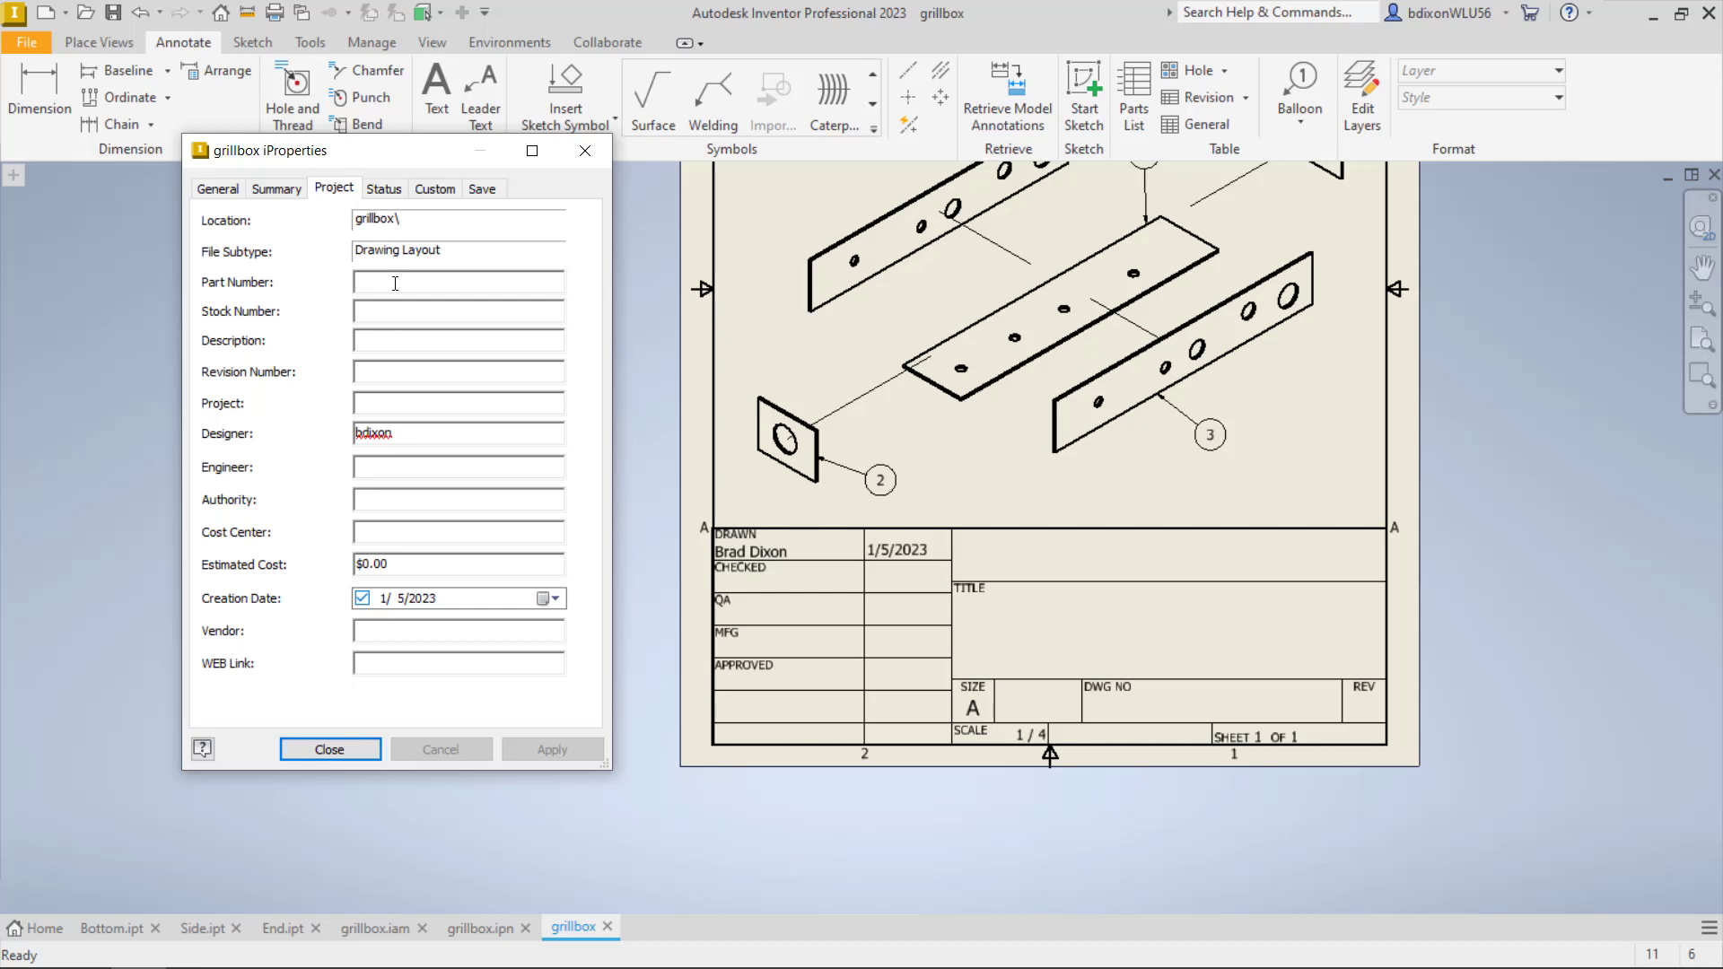
text(Grill)
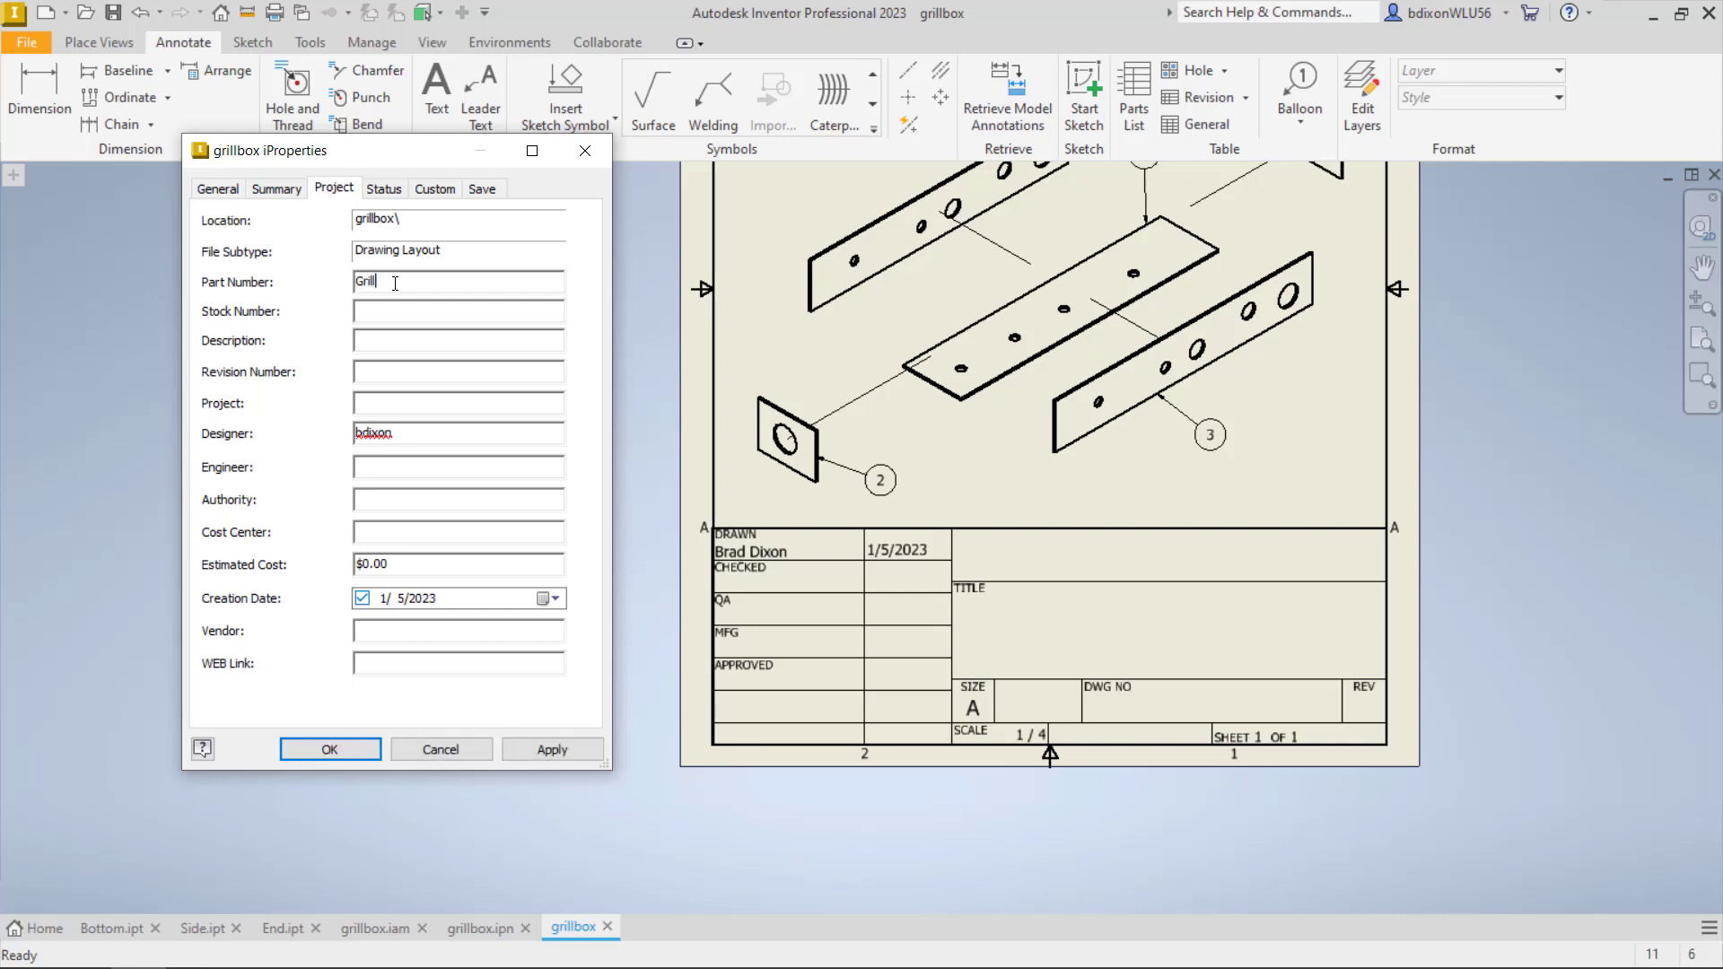
text( Box Assembly)
click(558, 754)
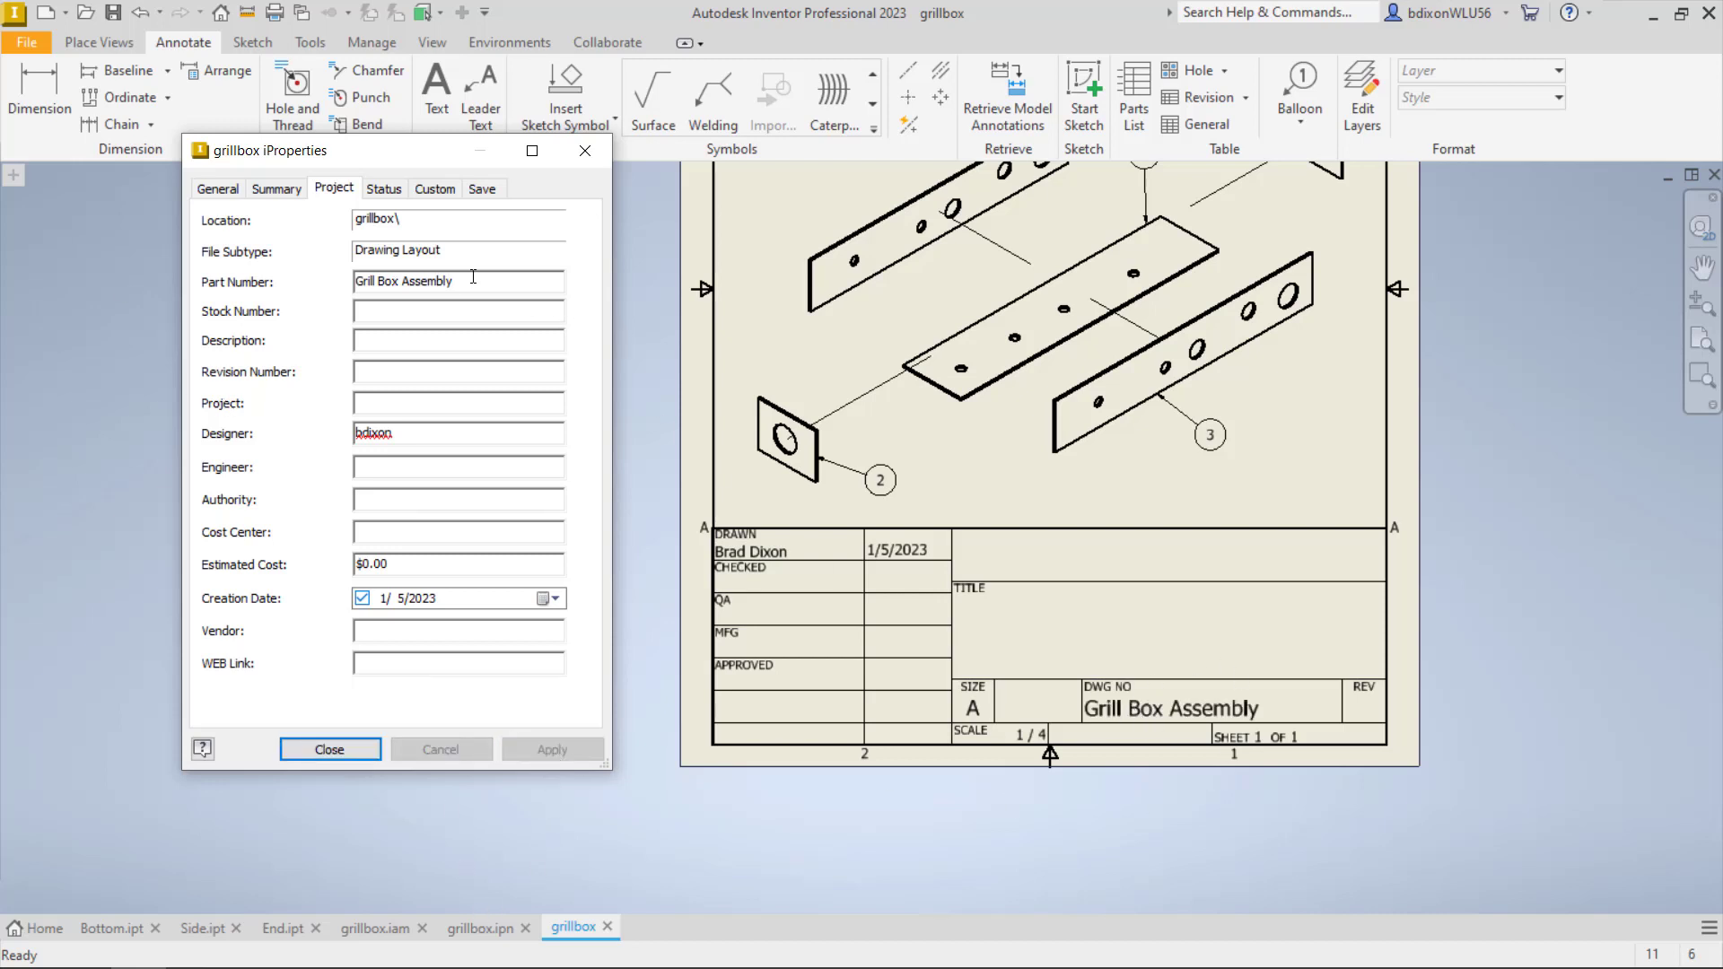
Set the drawing's part number to A-EXP-001 and apply it to the title block
drag(473, 277, 342, 271)
text(A)
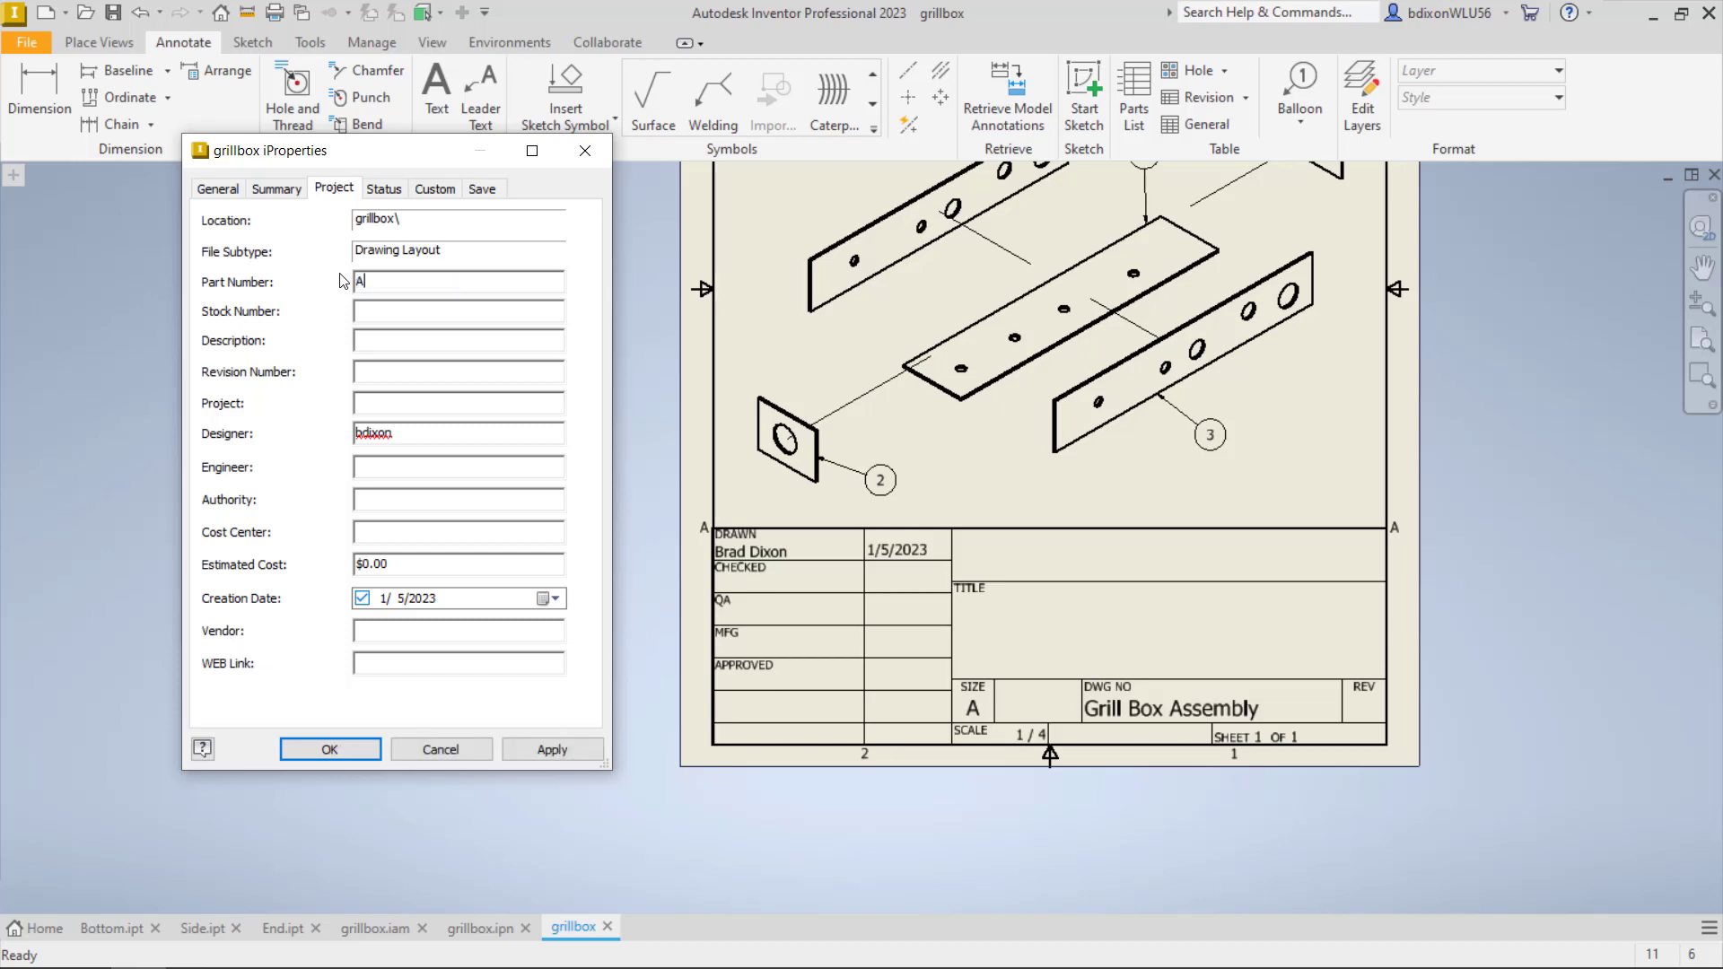
text(00)
text(-)
text(EXP)
text(-001)
click(550, 752)
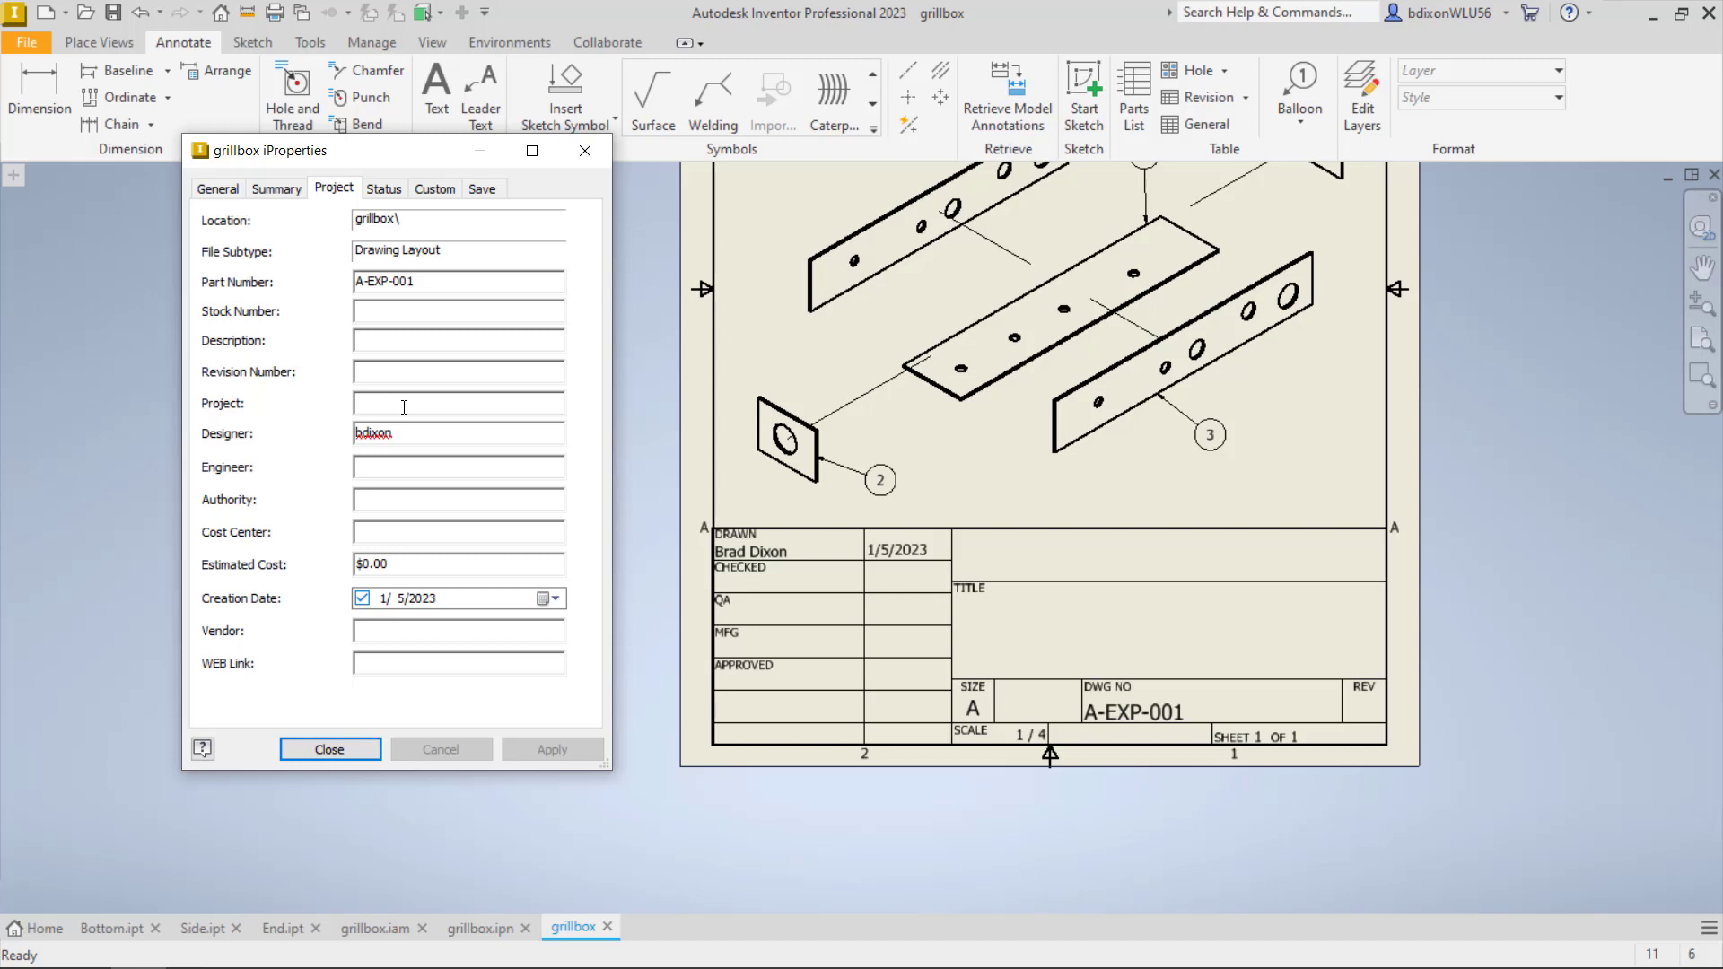
Set the project property of the drawing to Grill Box Assembly and apply it
text(grill)
key(BackSpace)
key(BackSpace)
key(BackSpace)
key(BackSpace)
key(BackSpace)
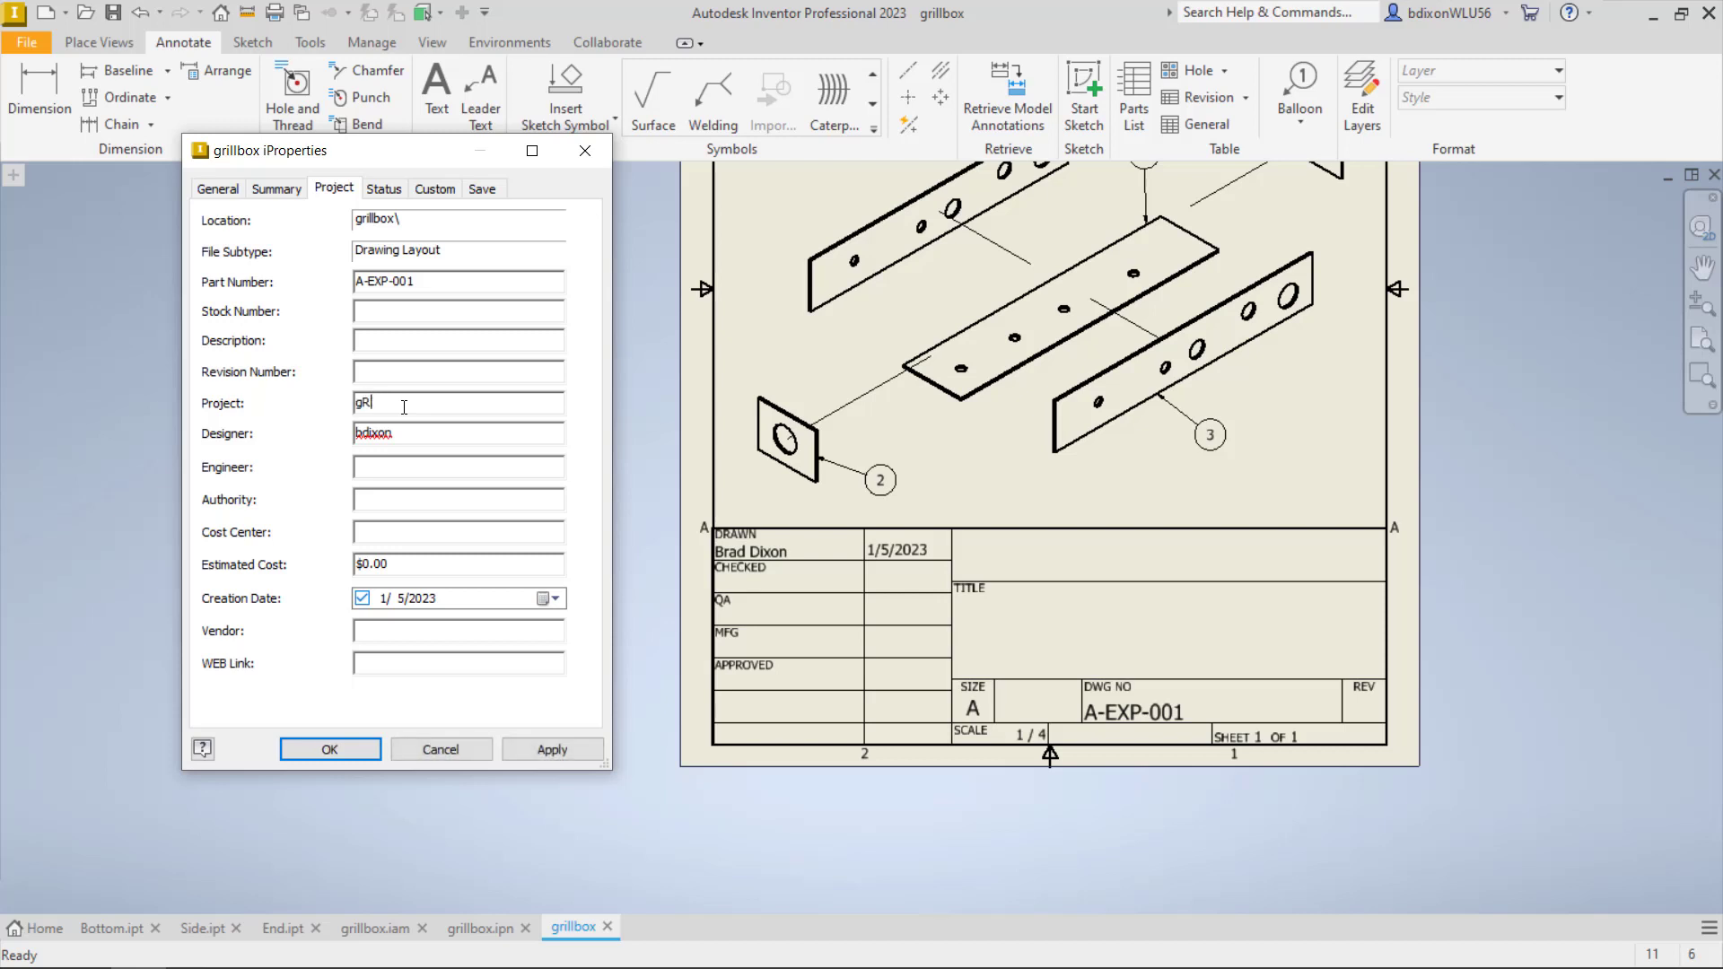
text(Grill Box Assembly)
click(554, 750)
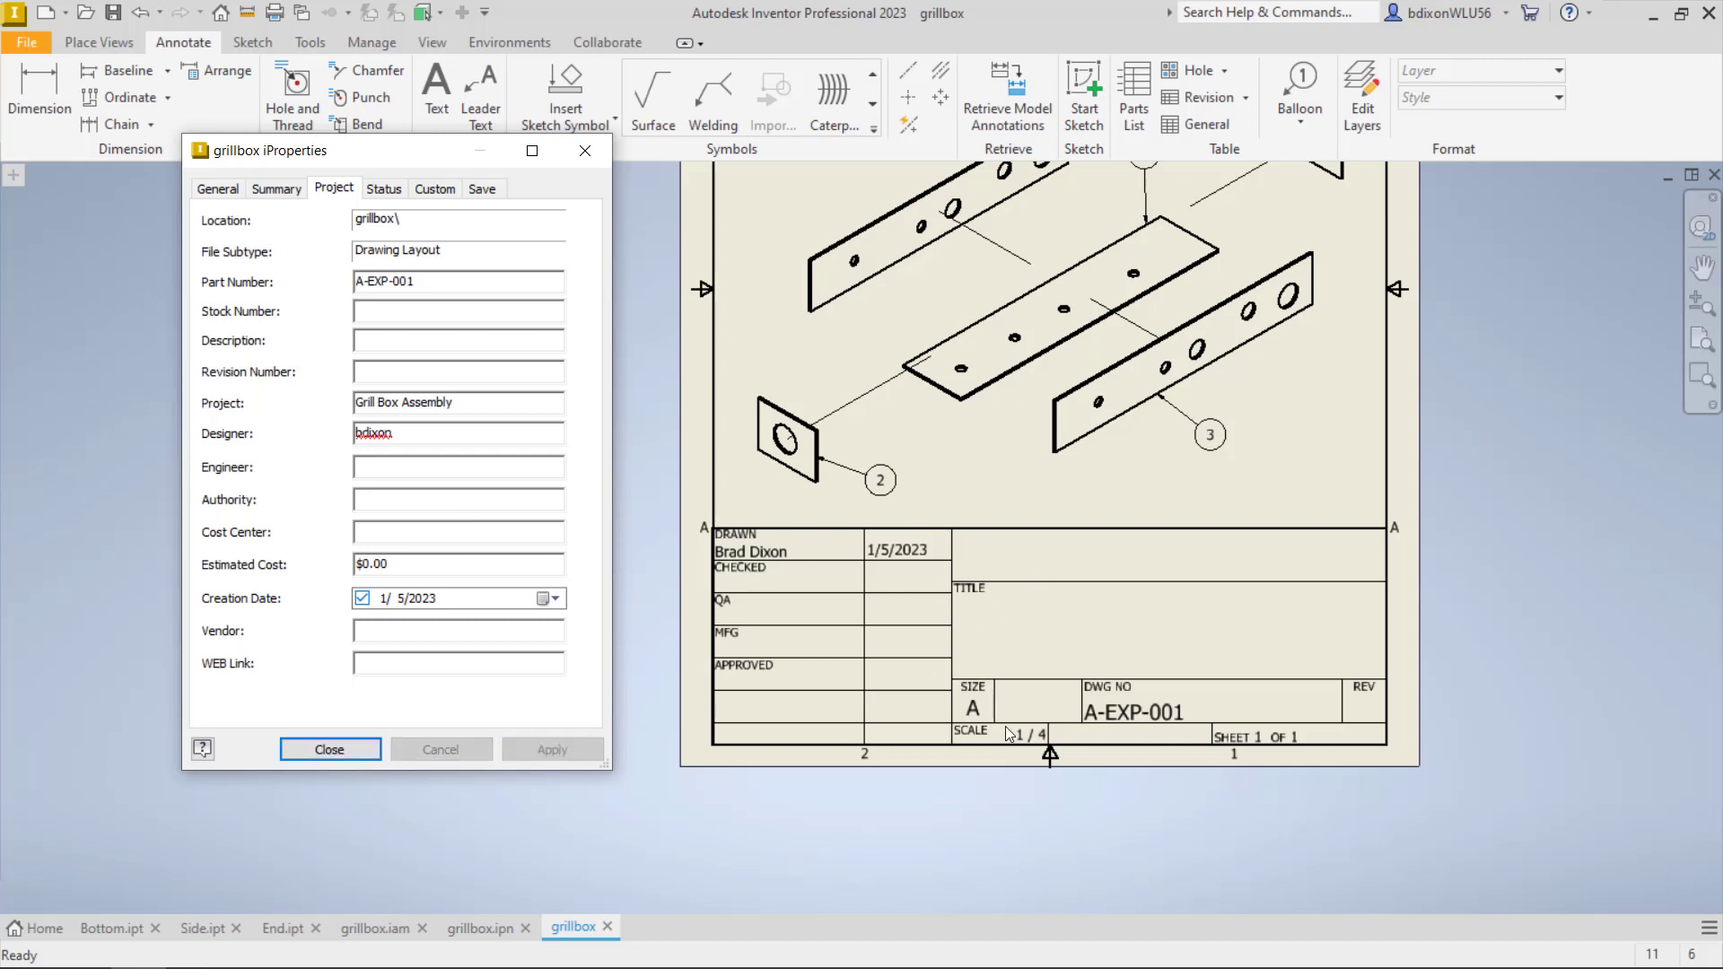
Copy the project name Grill Box Assembly into the drawing's description property and apply it
drag(453, 403, 328, 415)
key(ctrl+c)
click(393, 345)
key(ctrl+v)
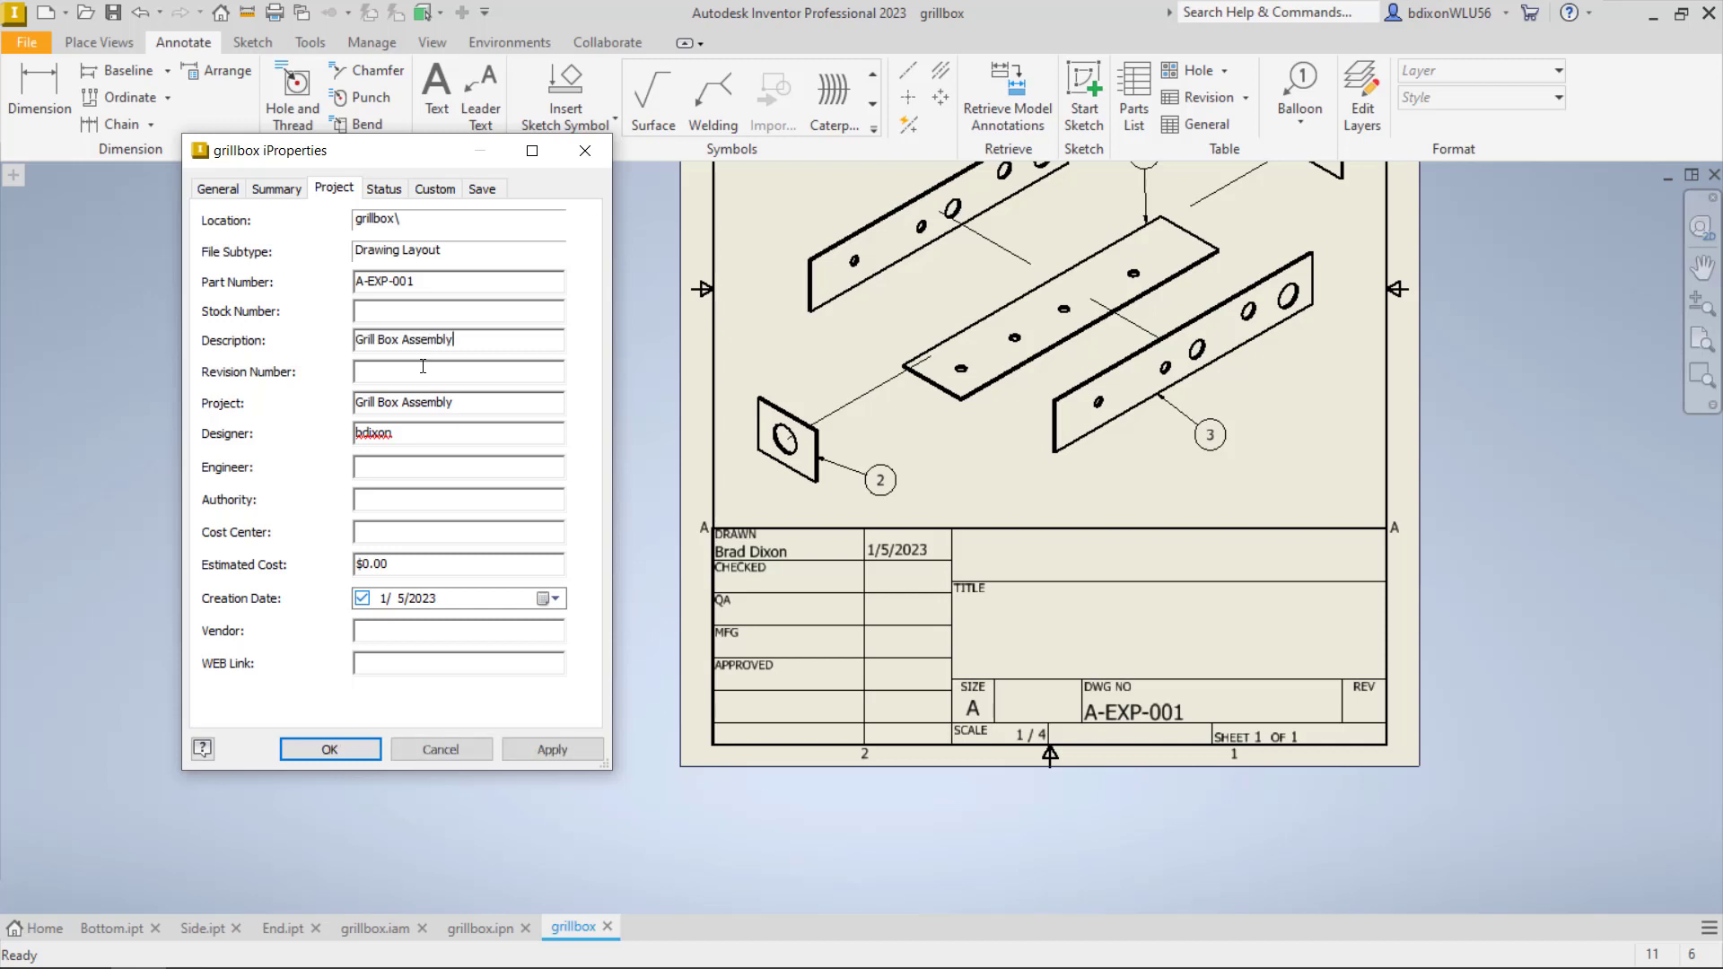
click(561, 754)
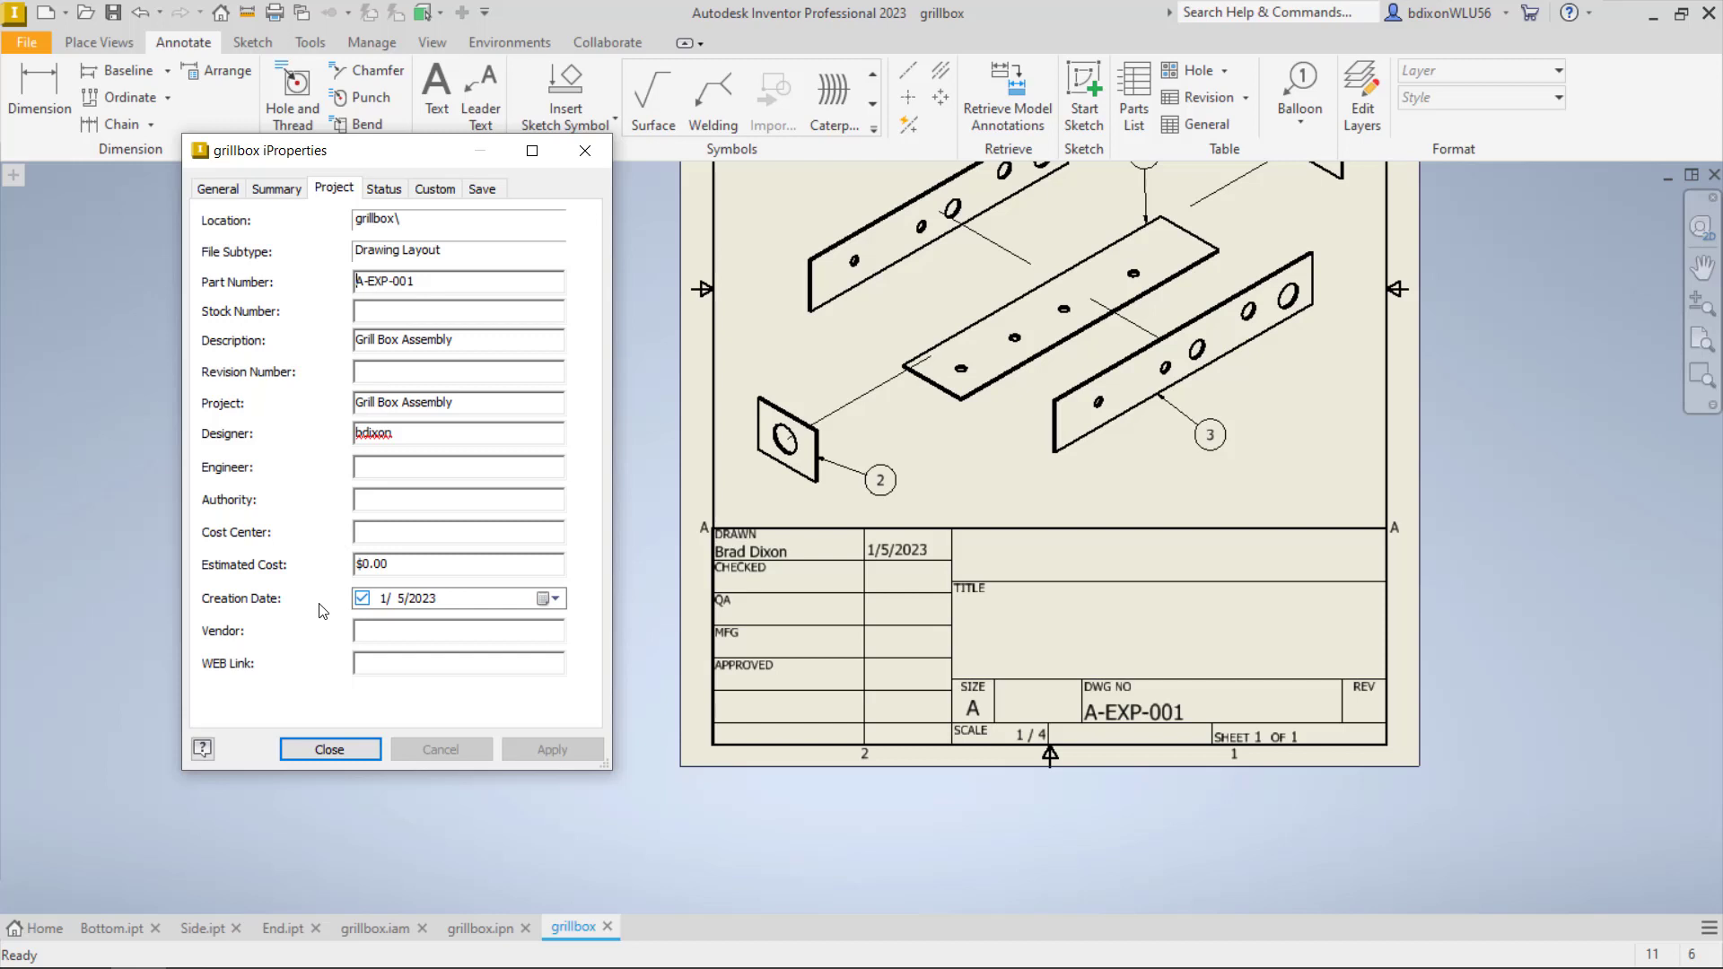
click(385, 191)
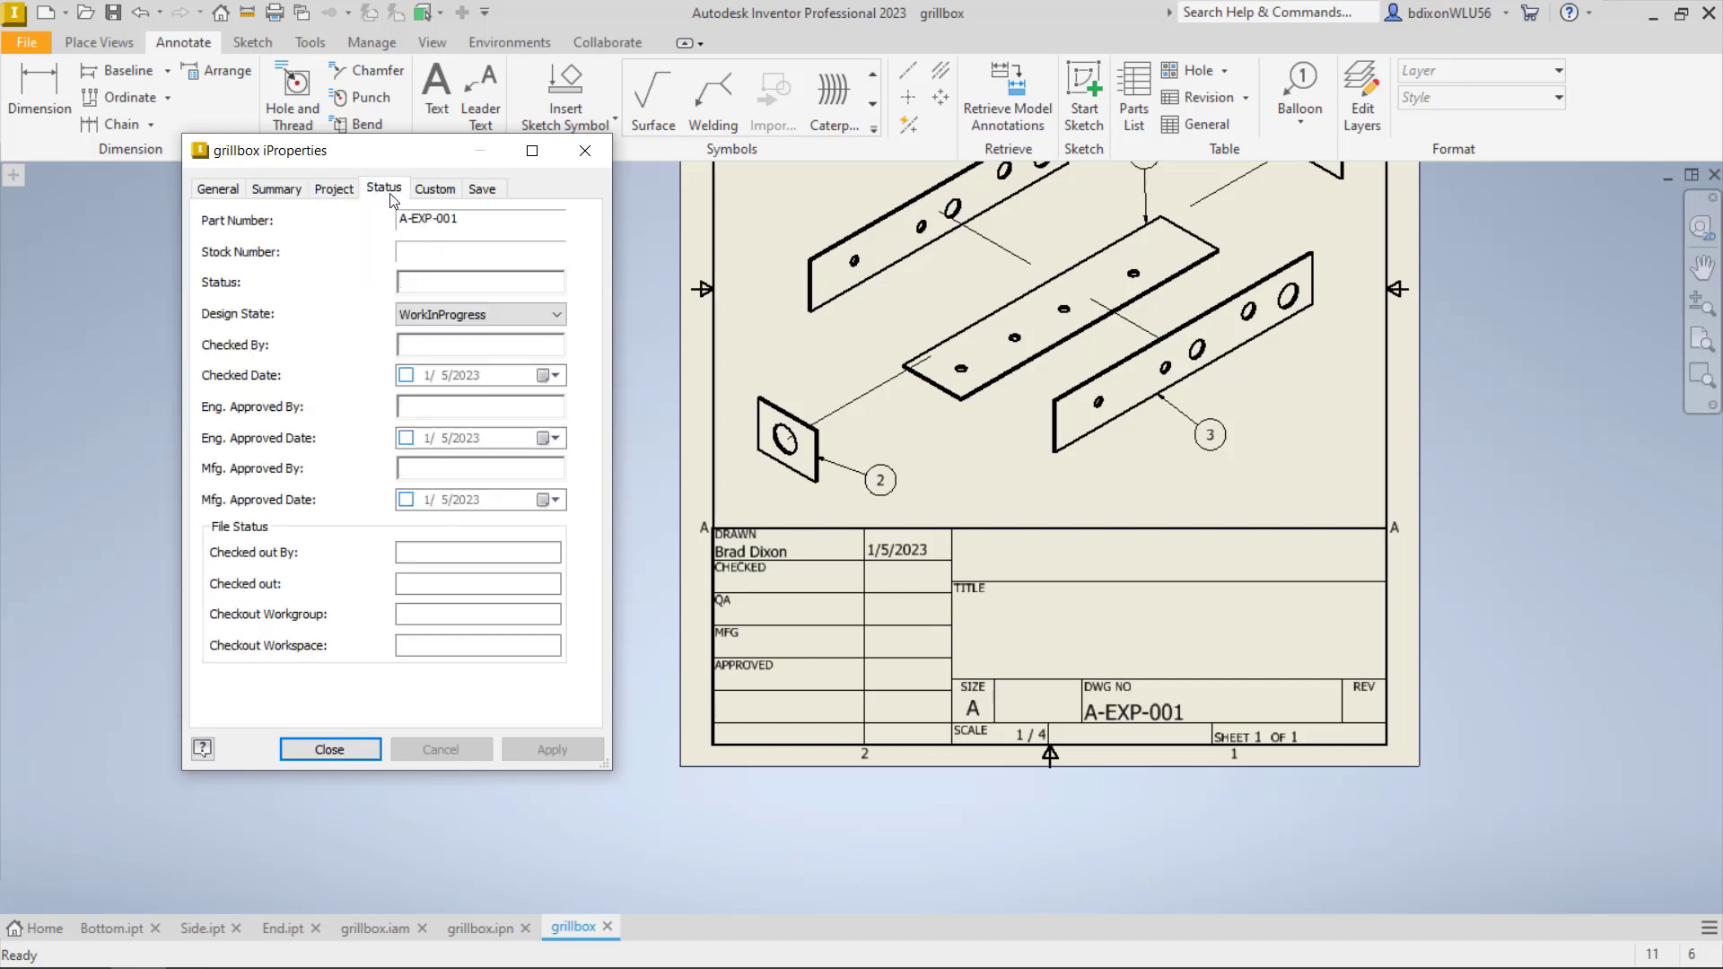
click(438, 190)
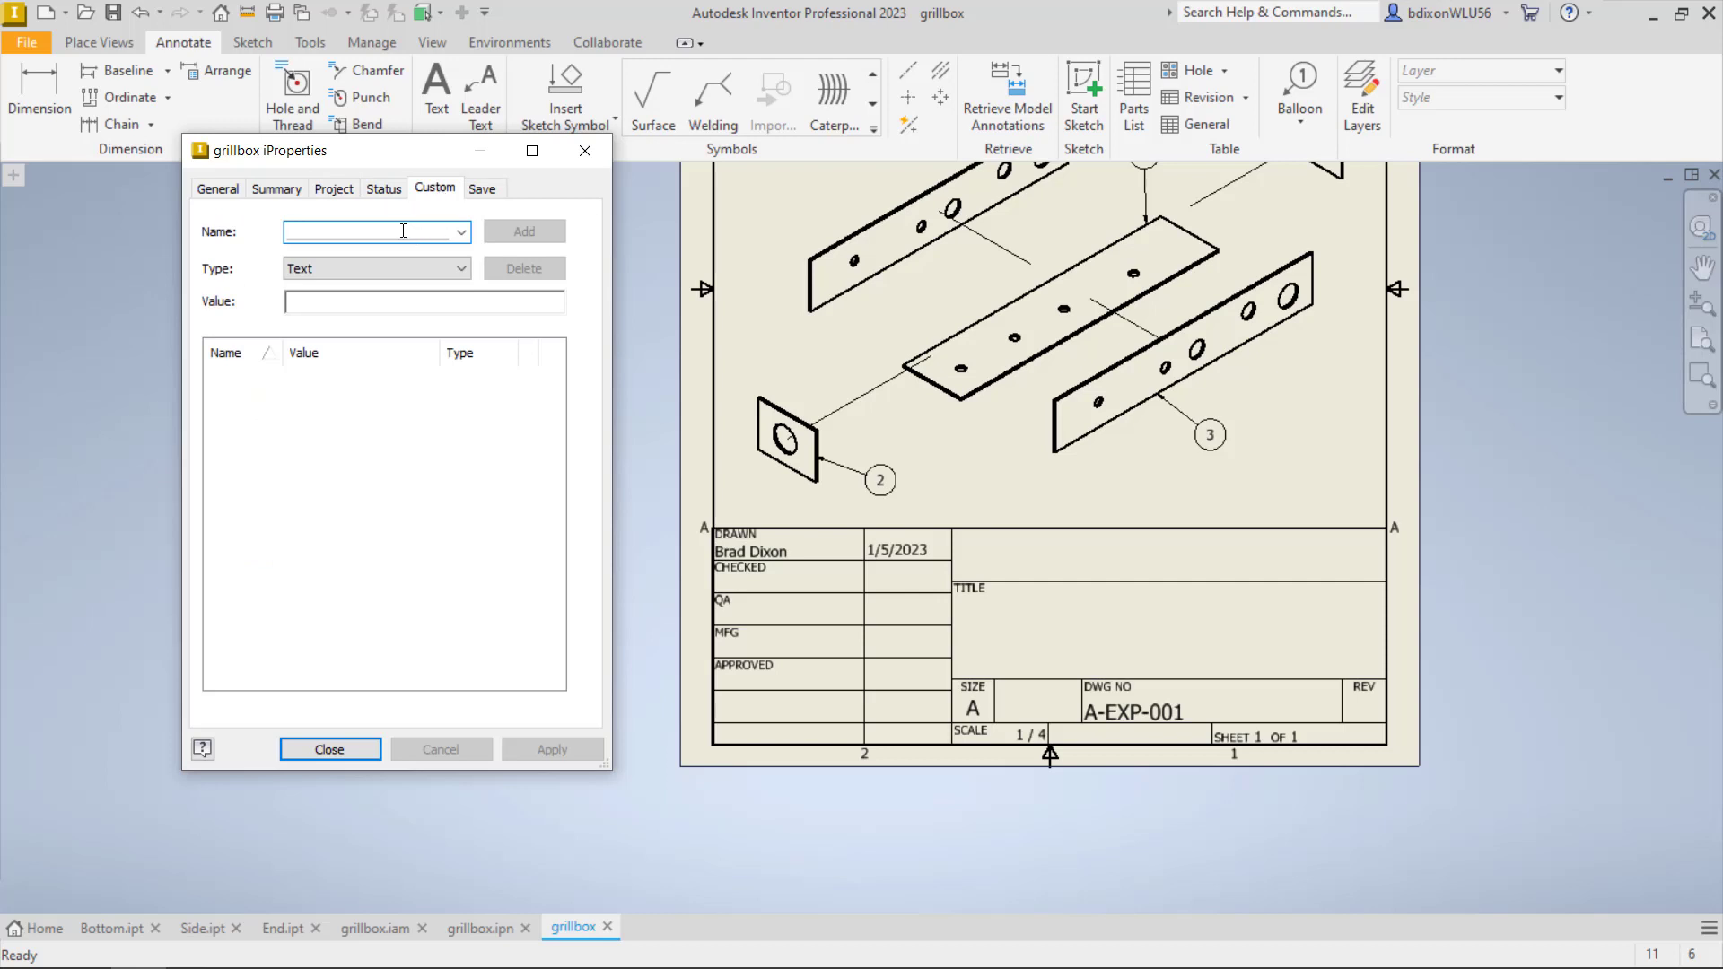
key(ctrl+v)
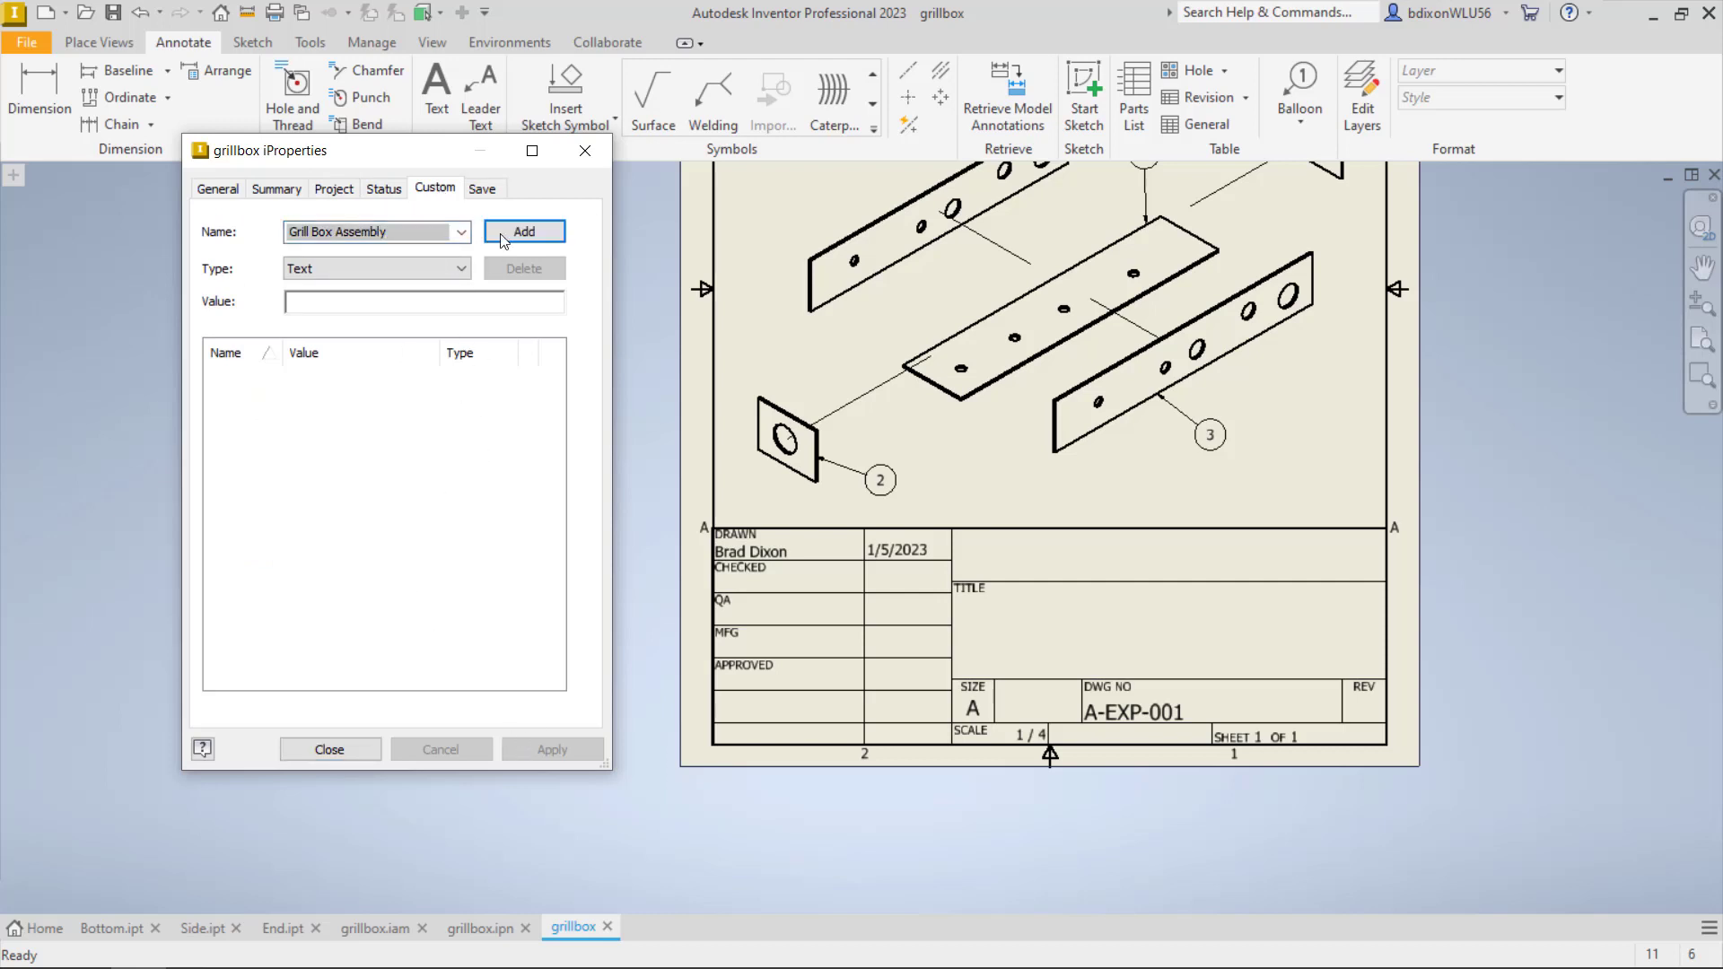
click(482, 188)
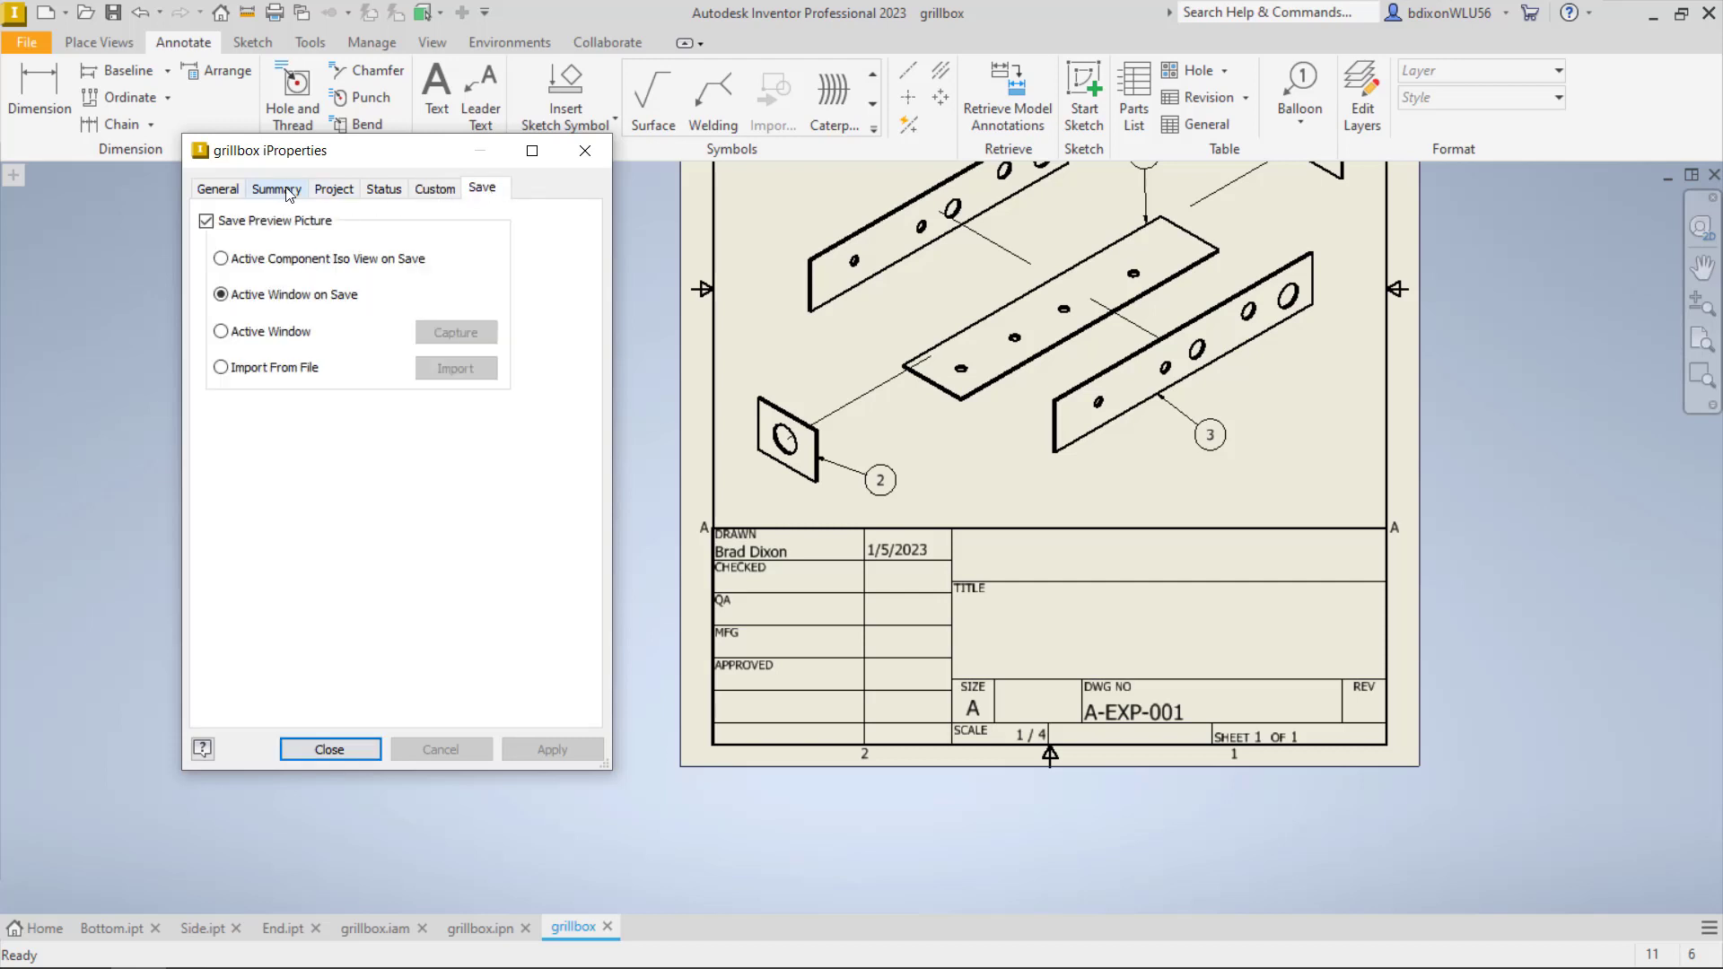
click(221, 189)
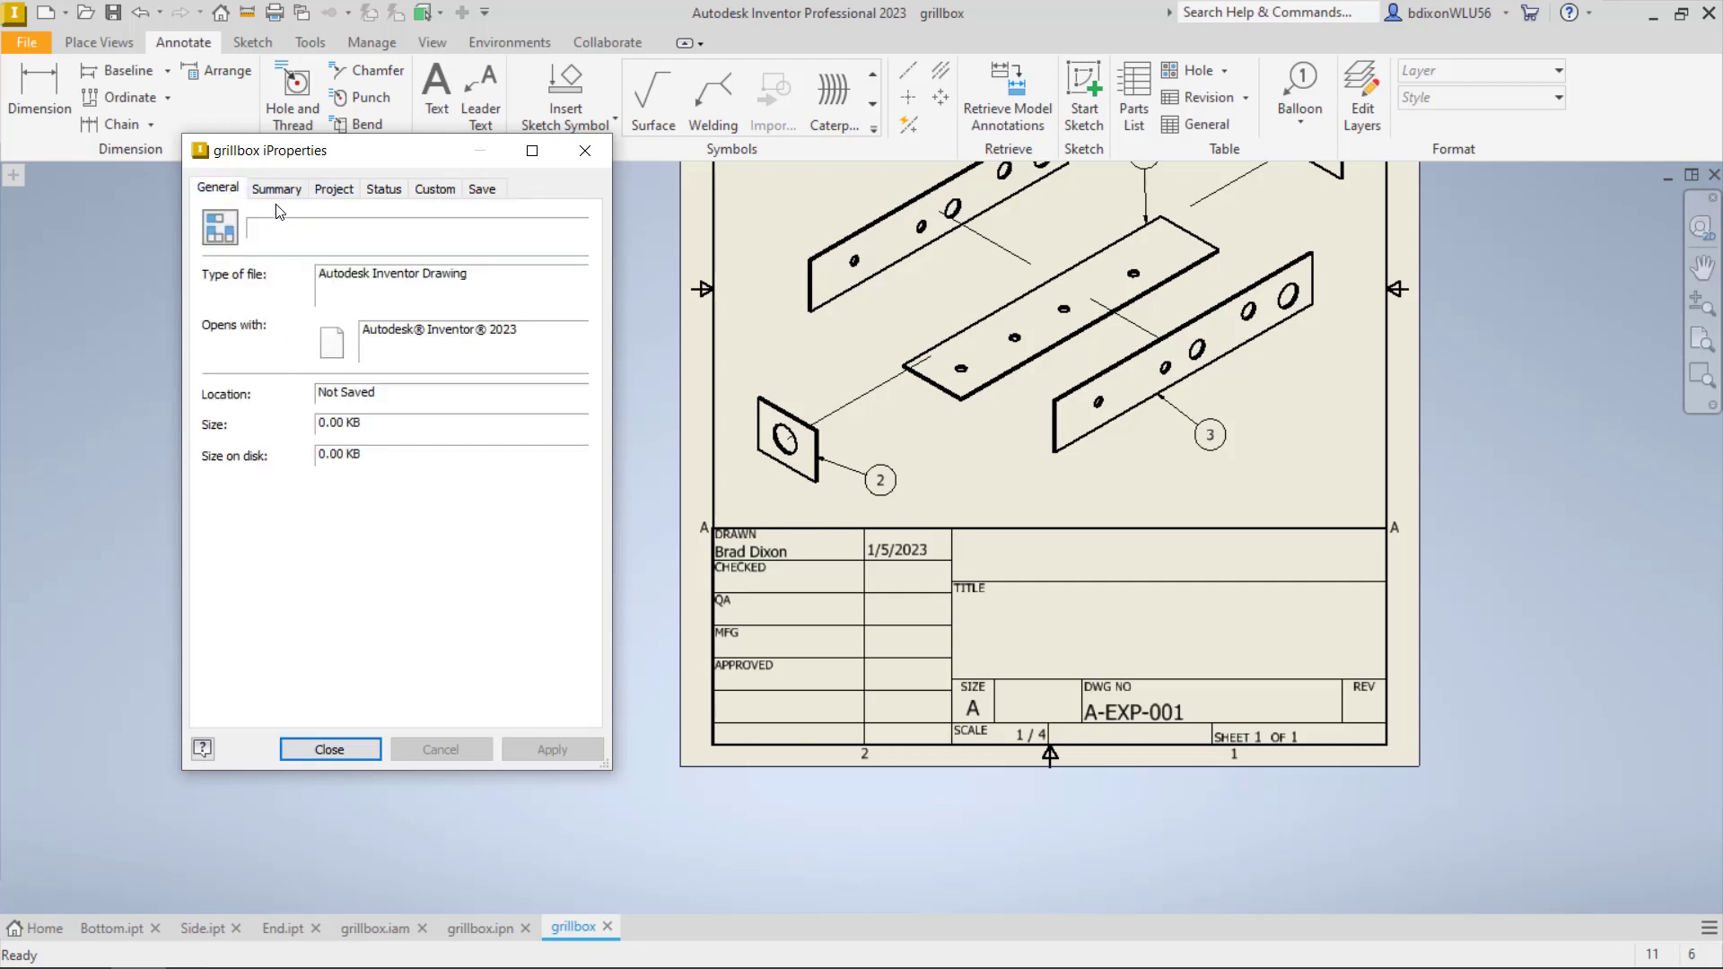
Set the drawing's title to Grill Box Assembly in the summary properties, apply it and close the iProperties
click(278, 191)
click(363, 222)
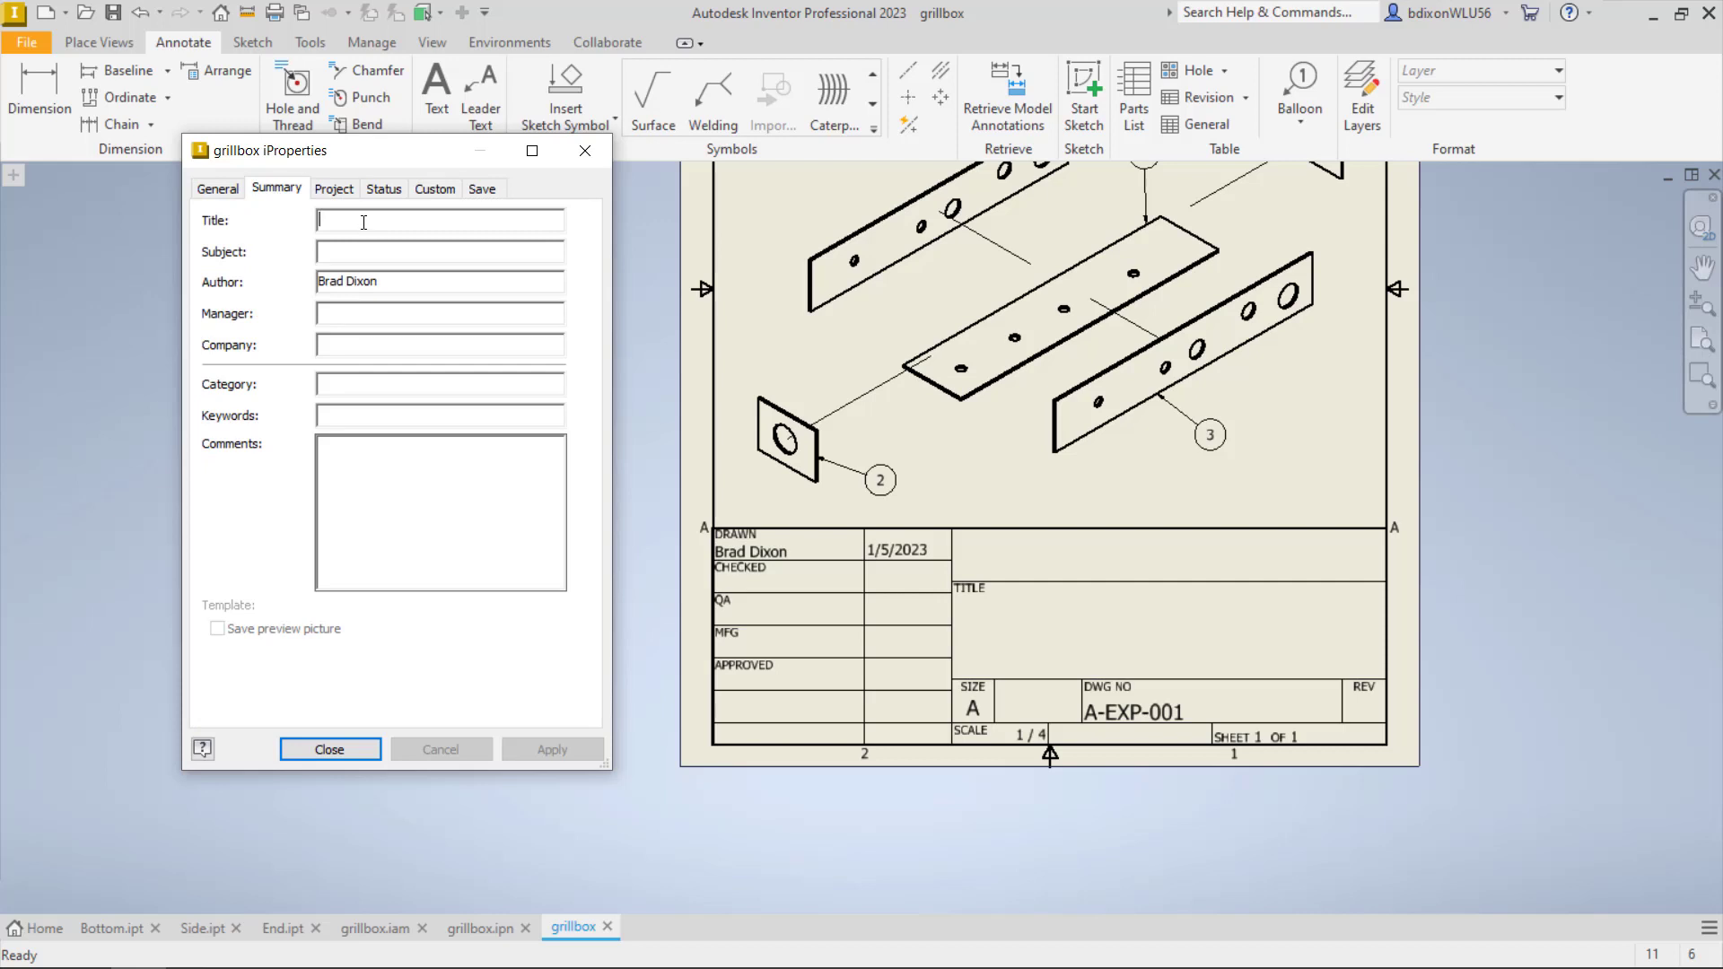
text(Grill Box Assembly)
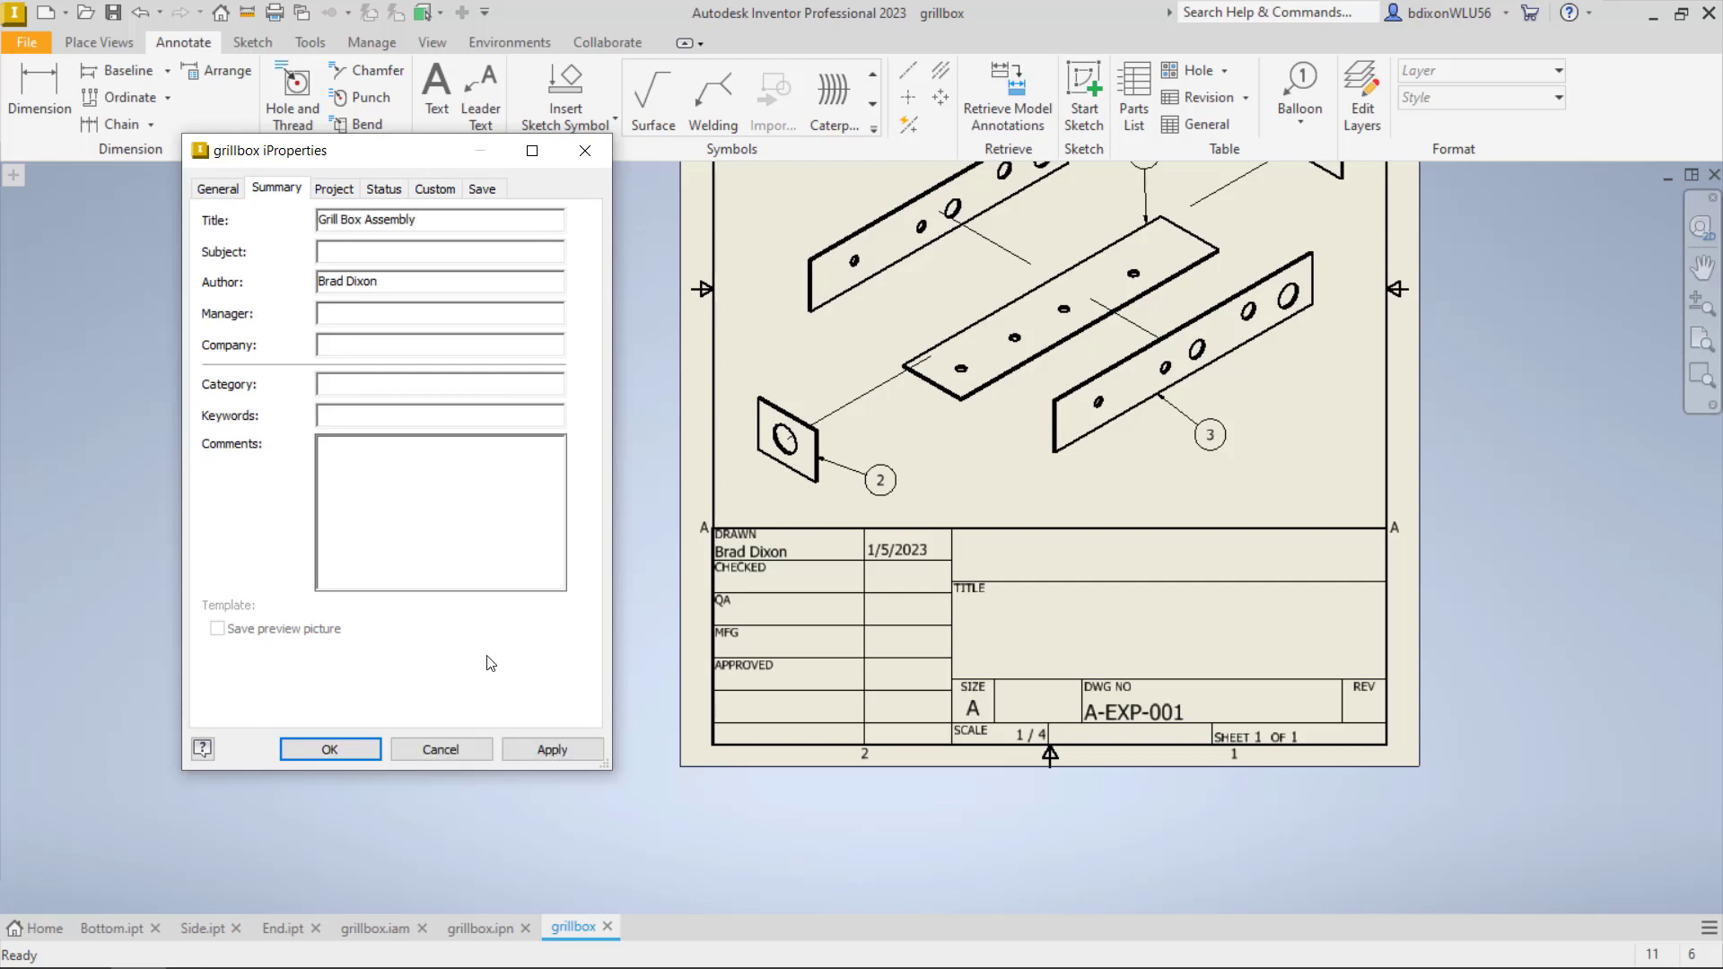
click(585, 757)
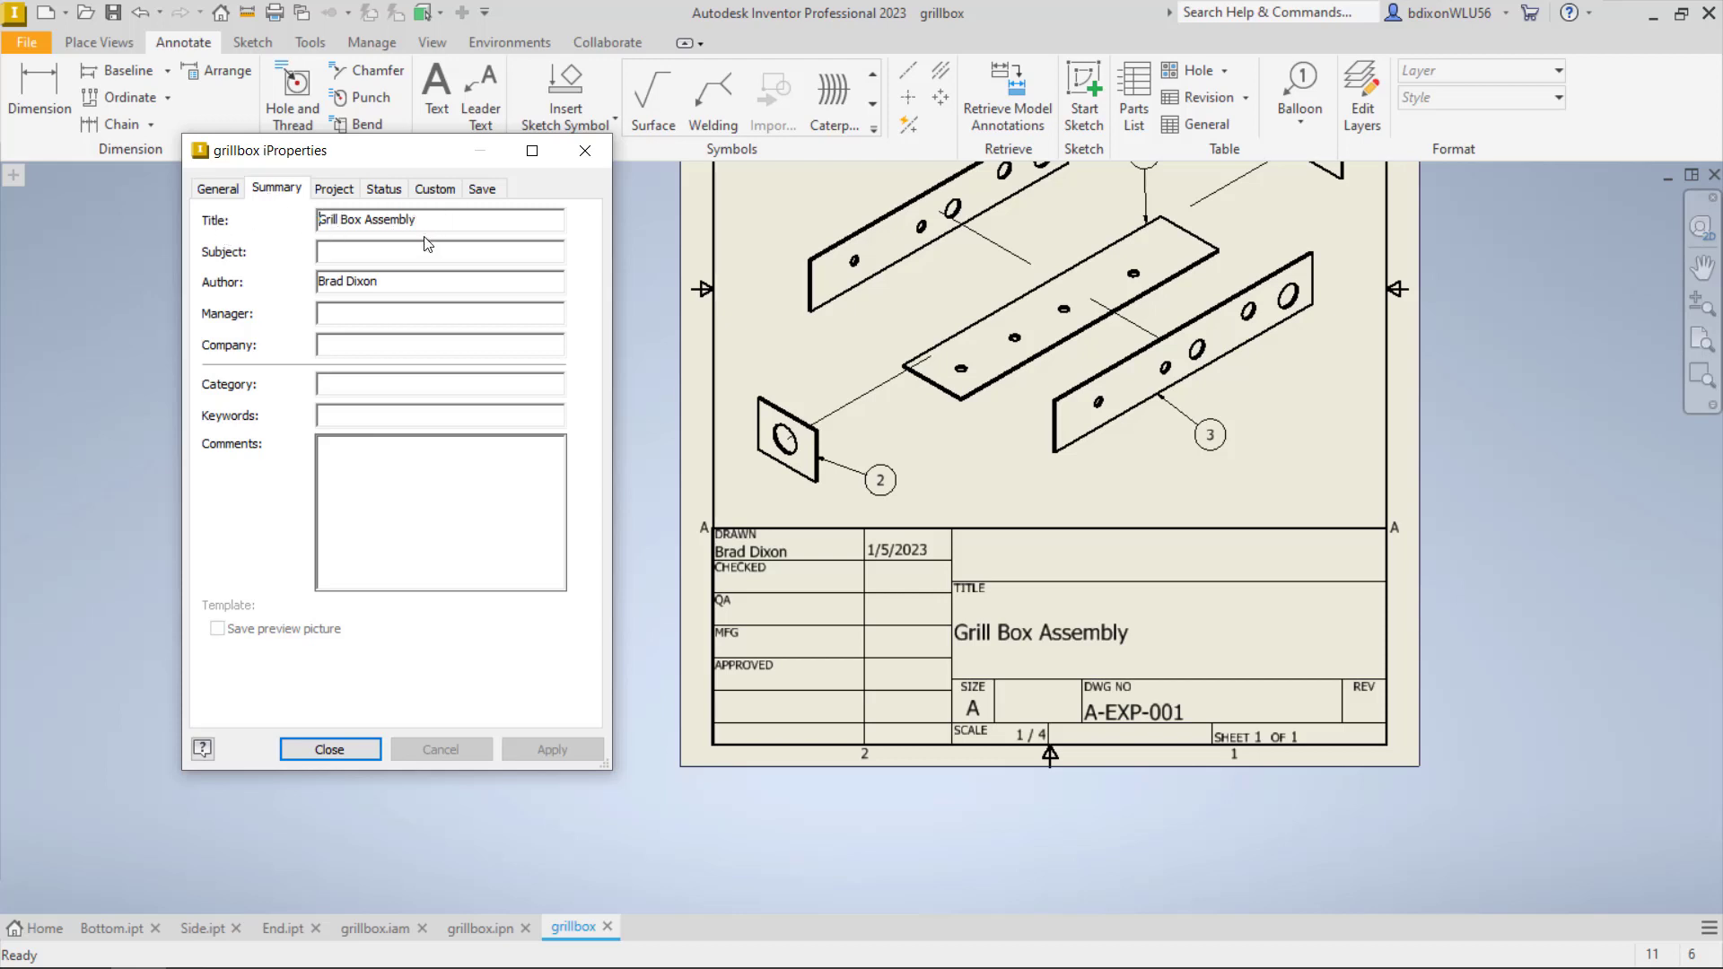
click(357, 753)
middle_drag(1485, 363, 1396, 531)
scroll(1396, 531, down, 2)
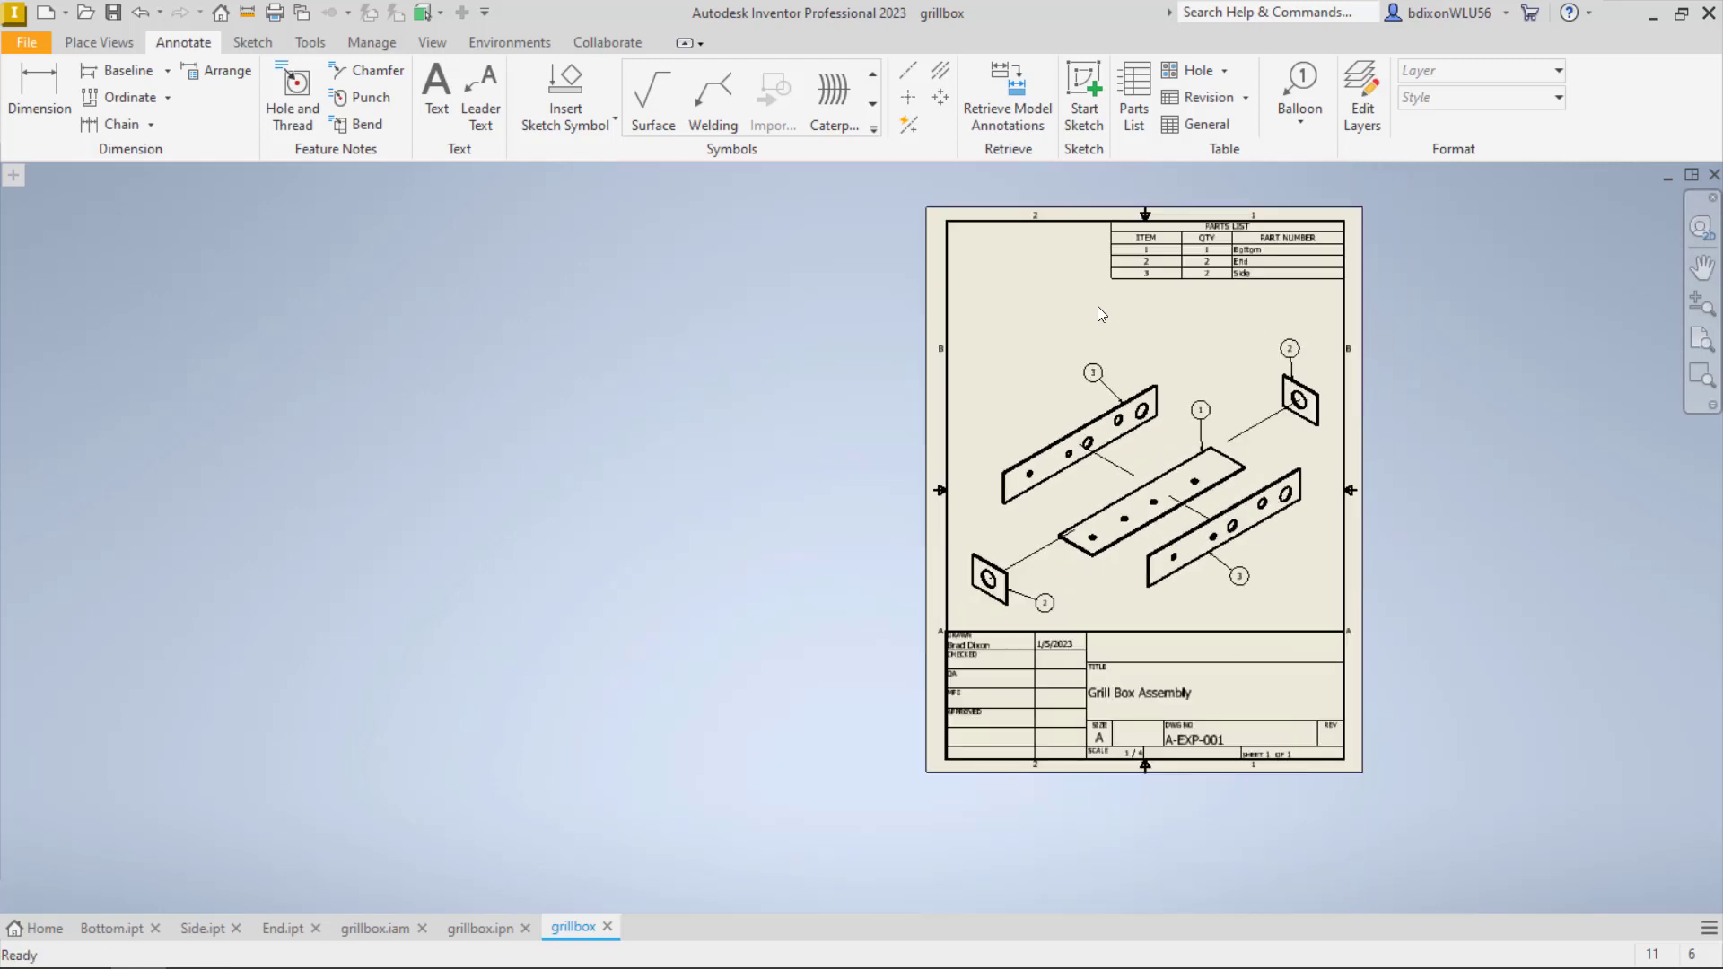